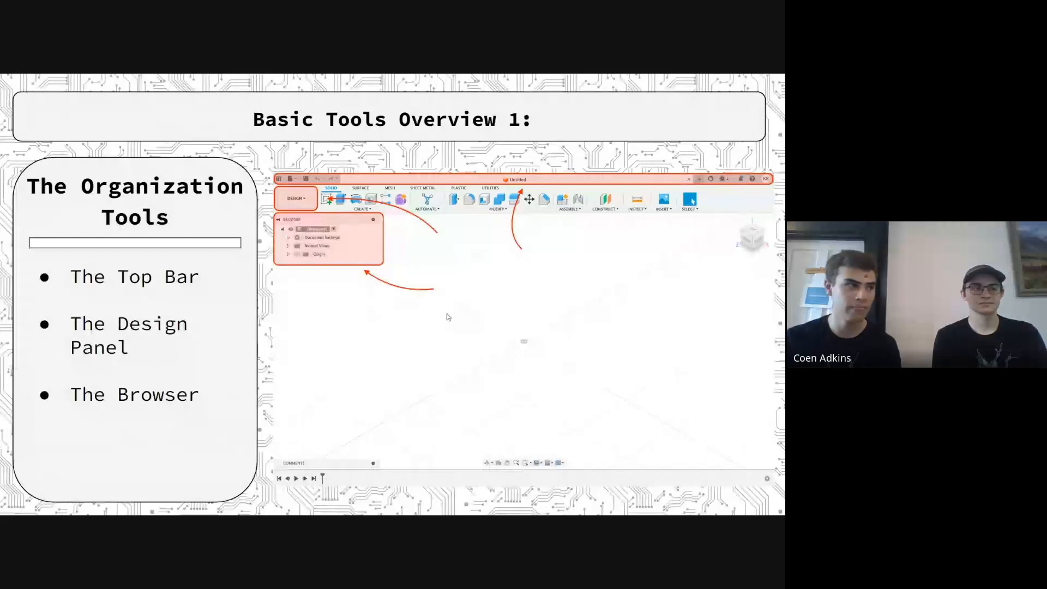
{"action": "left_click", "coordinate": [347, 308]}
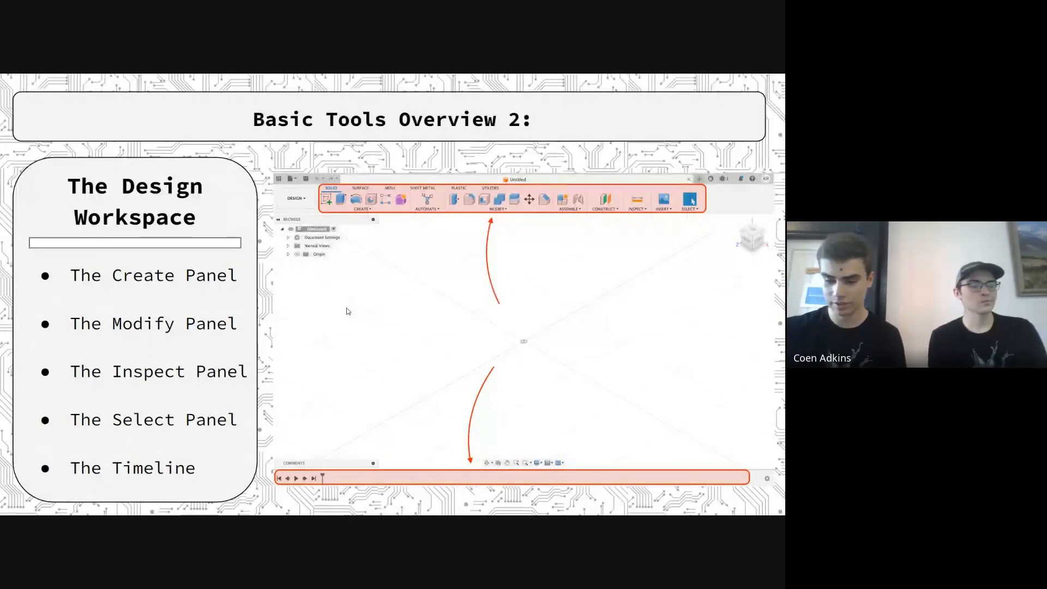
{"action": "left_click", "coordinate": [227, 310]}
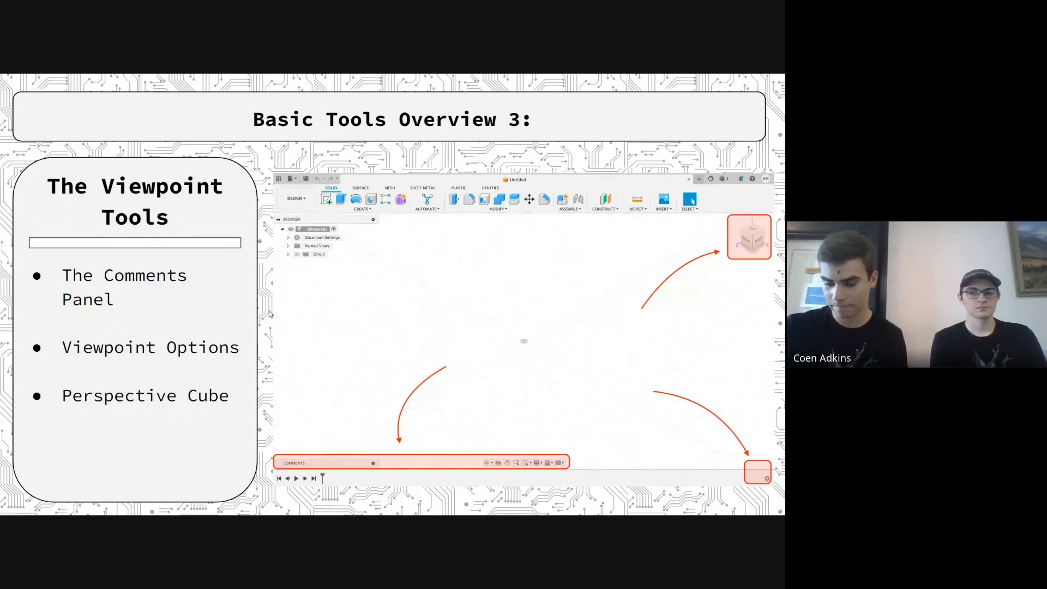
{"action": "left_click", "coordinate": [120, 284]}
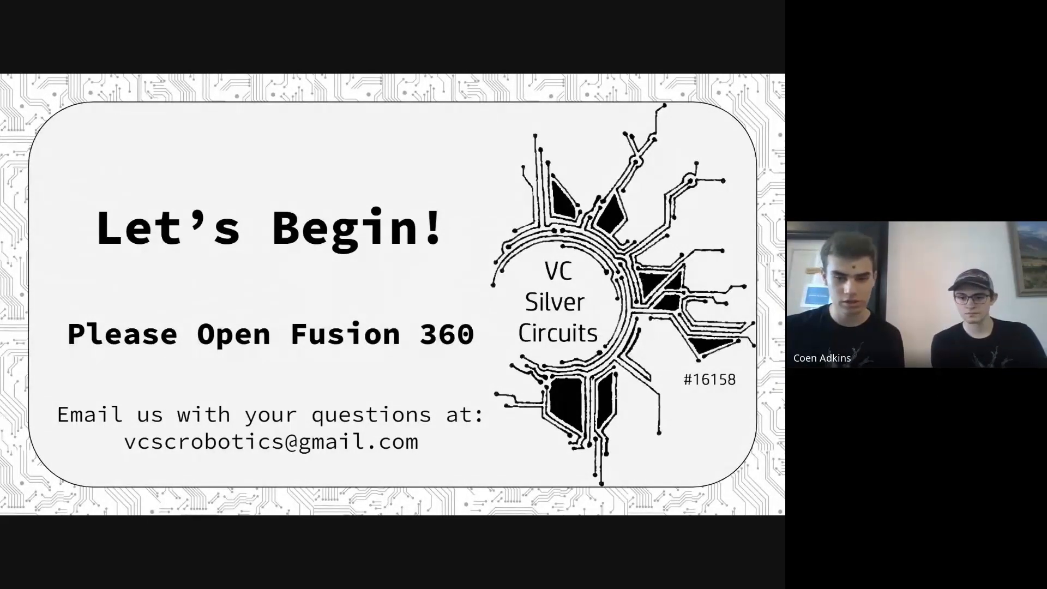
Switch to Fusion 360 and bring up the untitled, empty design
{"action": "key", "text": "alt+Tab"}
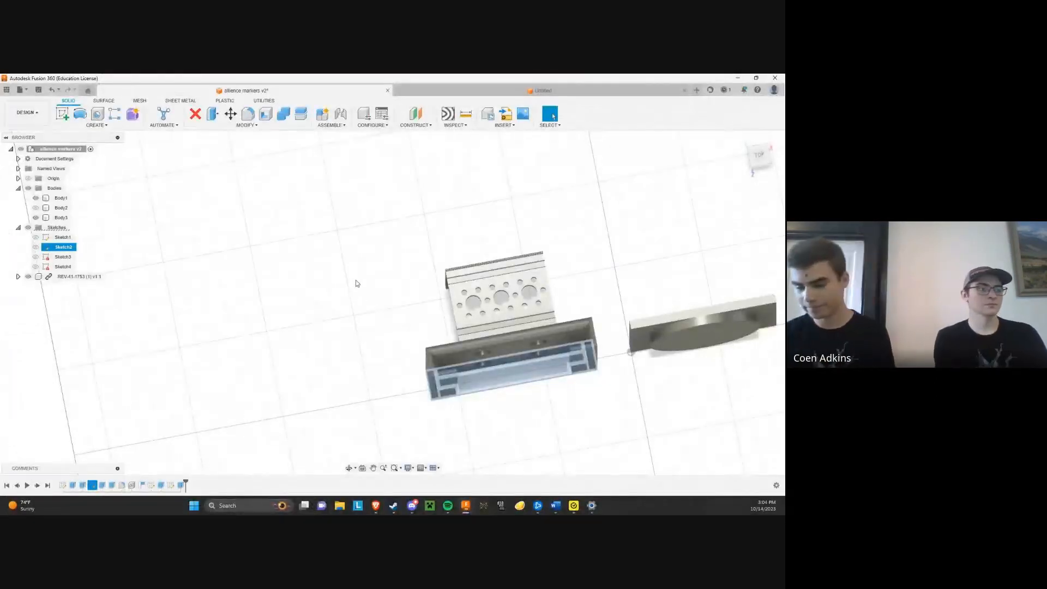
{"action": "scroll", "coordinate": [309, 310], "scroll_direction": "down", "scroll_amount": 3}
{"action": "left_click", "coordinate": [469, 90]}
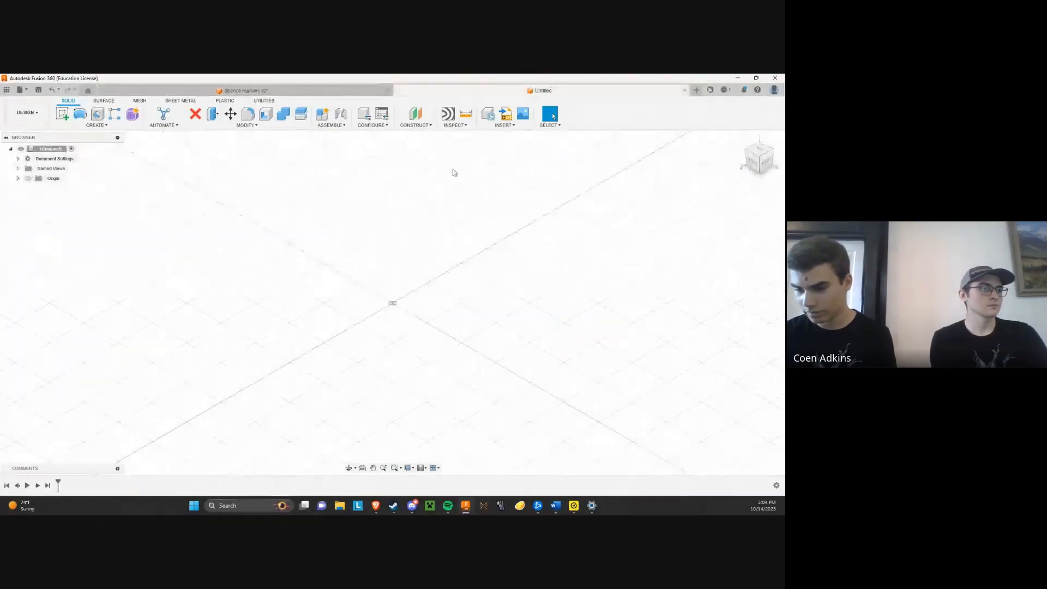
Examine the empty workspace grid from several angles and distances, and restore the home view
{"action": "left_click", "coordinate": [349, 467]}
{"action": "left_click_drag", "start_coordinate": [311, 415], "coordinate": [369, 379]}
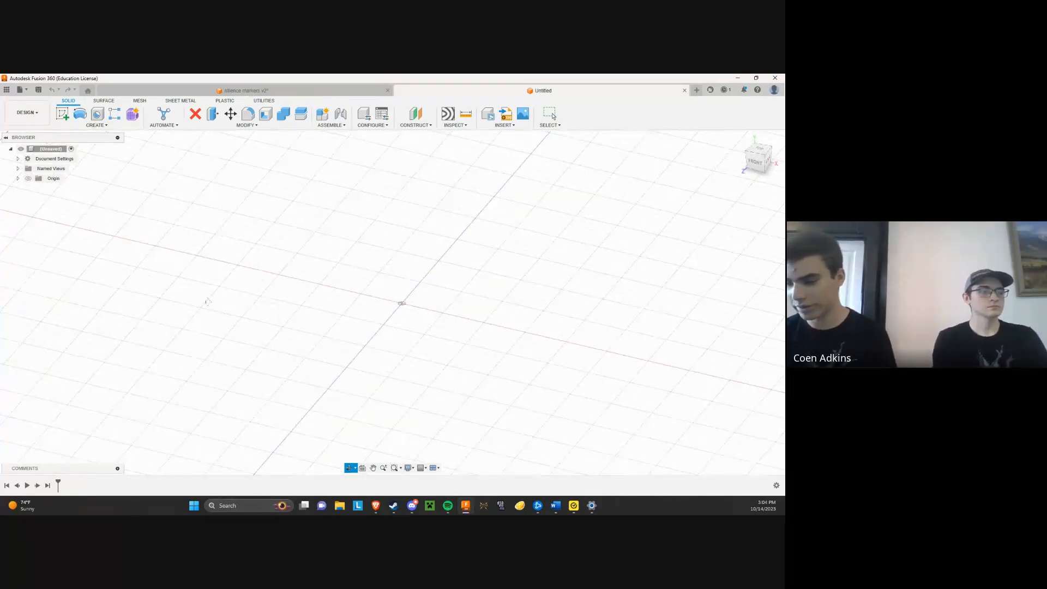
{"action": "left_click_drag", "start_coordinate": [411, 306], "coordinate": [239, 250]}
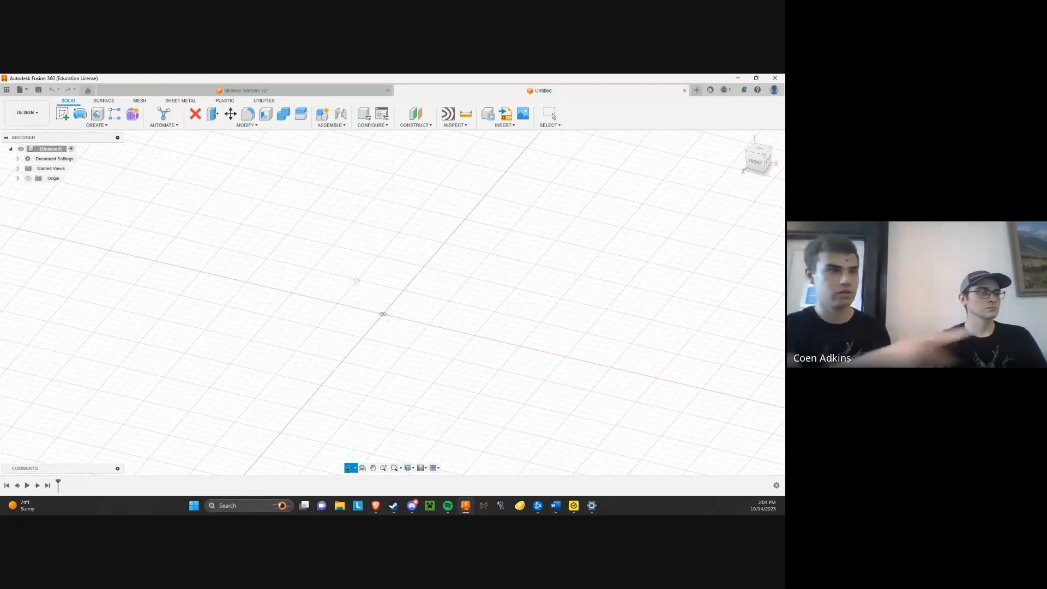
{"action": "middle_click_drag", "start_coordinate": [567, 166], "coordinate": [463, 180], "text": "shift"}
{"action": "middle_click_drag", "start_coordinate": [381, 306], "coordinate": [410, 306], "text": "shift"}
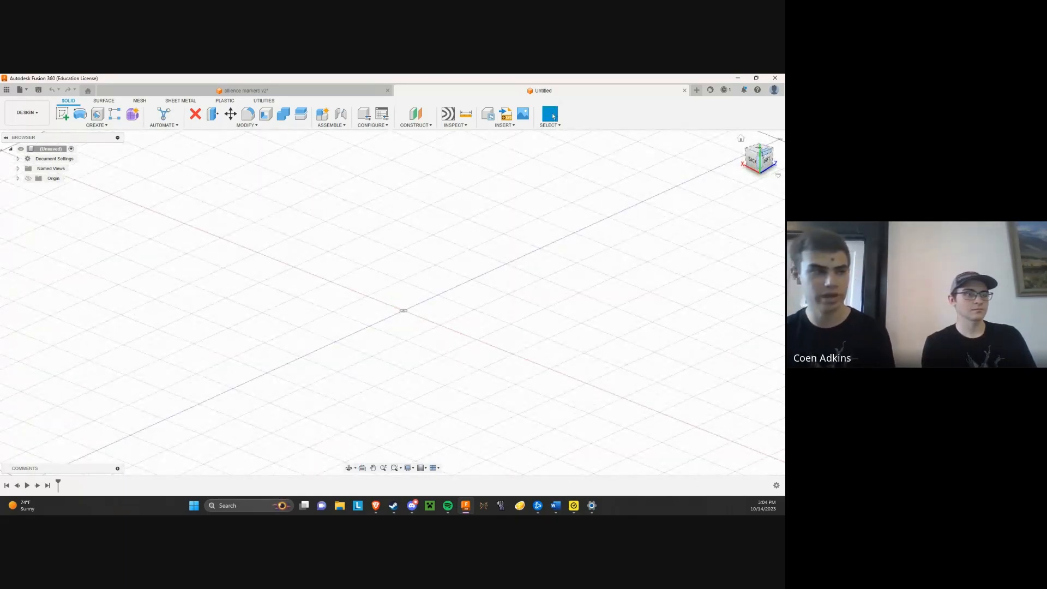
{"action": "scroll", "coordinate": [480, 267], "scroll_direction": "down", "scroll_amount": 4}
{"action": "scroll", "coordinate": [530, 230], "scroll_direction": "down", "scroll_amount": 5}
{"action": "scroll", "coordinate": [531, 231], "scroll_direction": "up", "scroll_amount": 6}
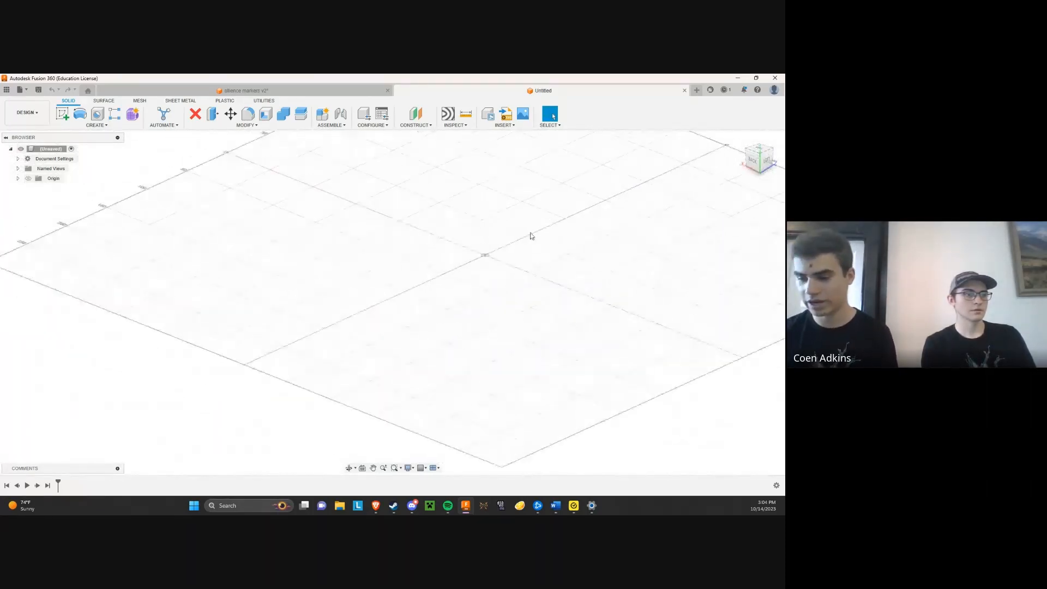
{"action": "scroll", "coordinate": [376, 331], "scroll_direction": "down", "scroll_amount": 3}
{"action": "scroll", "coordinate": [418, 299], "scroll_direction": "up", "scroll_amount": 1}
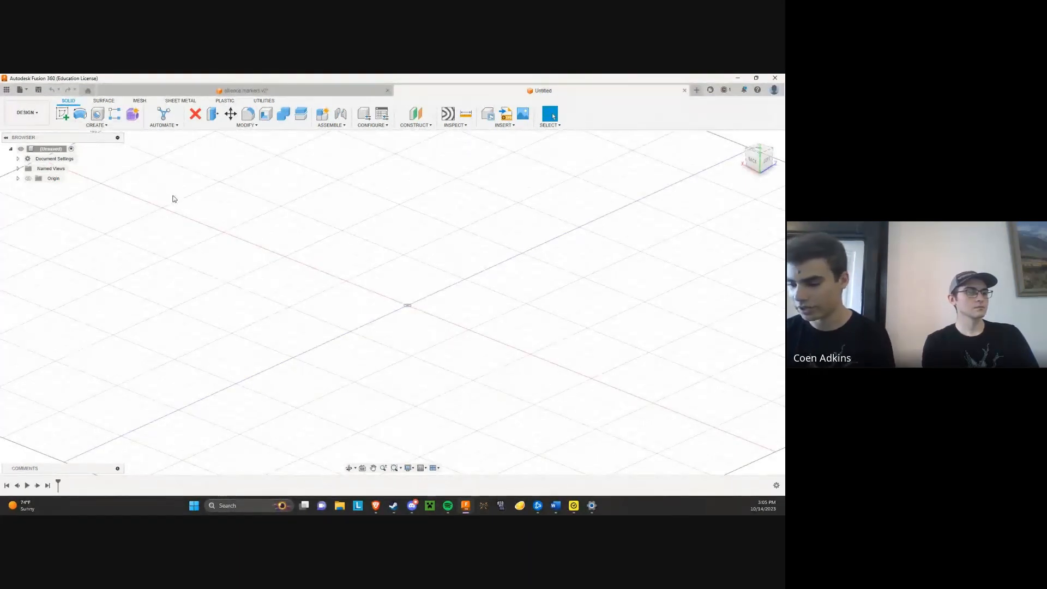
{"action": "left_click", "coordinate": [741, 141]}
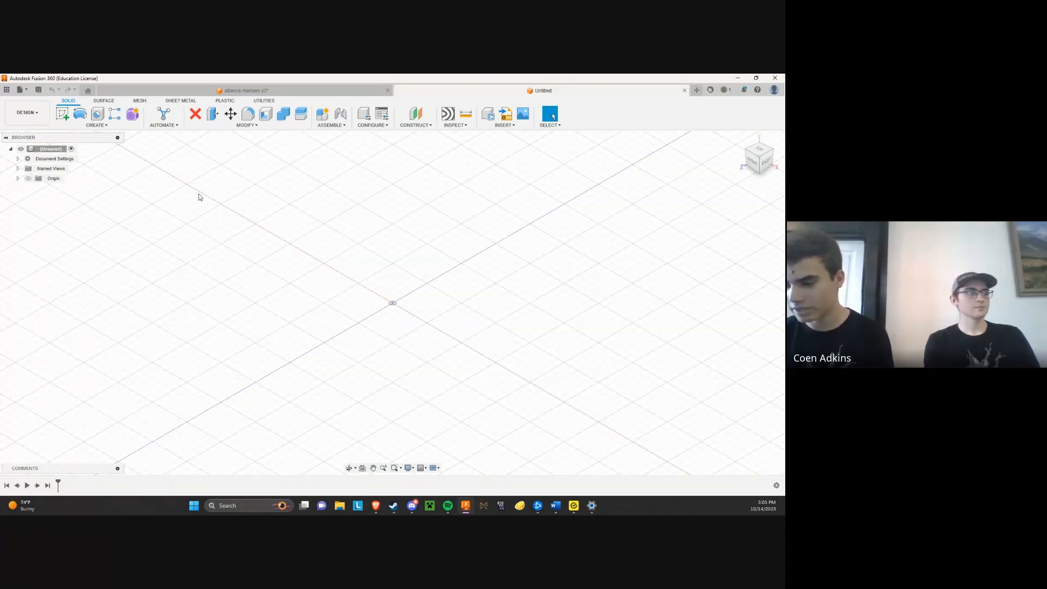
Start a new sketch on the horizontal origin plane, viewed from the top
{"action": "left_click", "coordinate": [64, 116]}
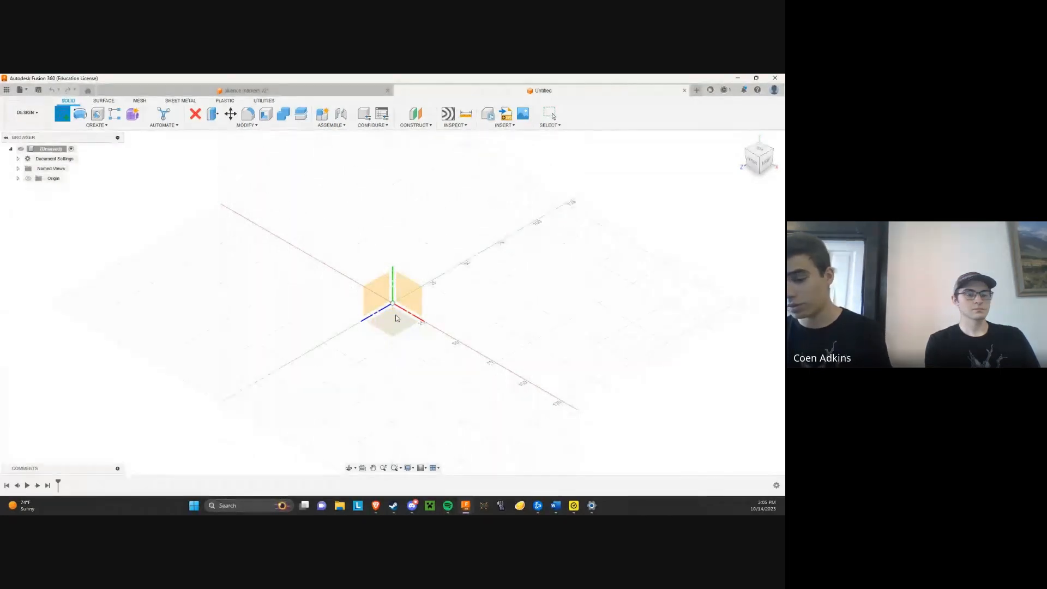
{"action": "left_click", "coordinate": [394, 316]}
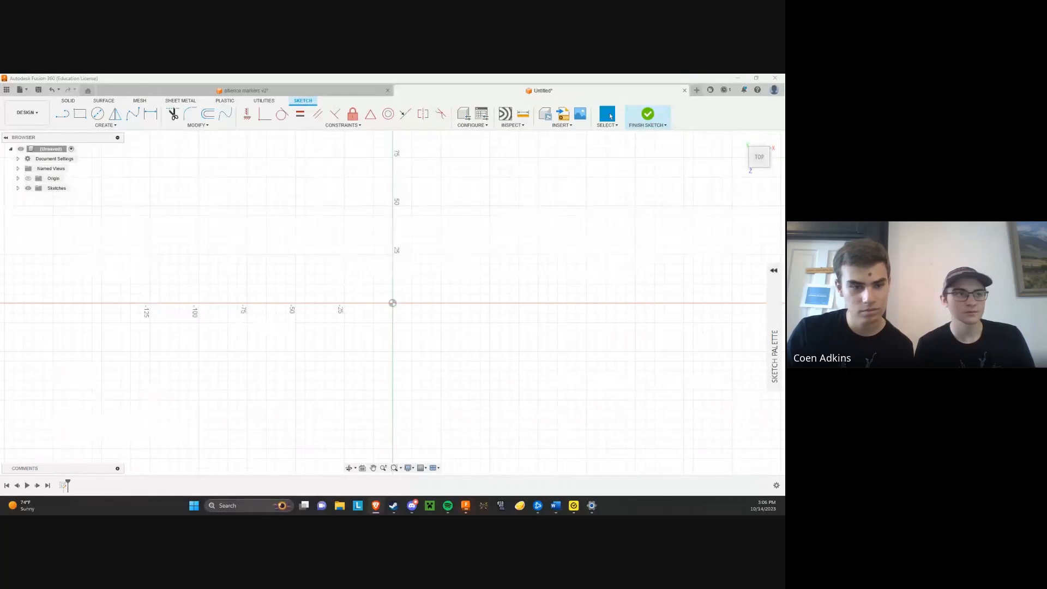
{"action": "left_click_drag", "start_coordinate": [707, 82], "coordinate": [644, 92]}
{"action": "double_click", "coordinate": [637, 92]}
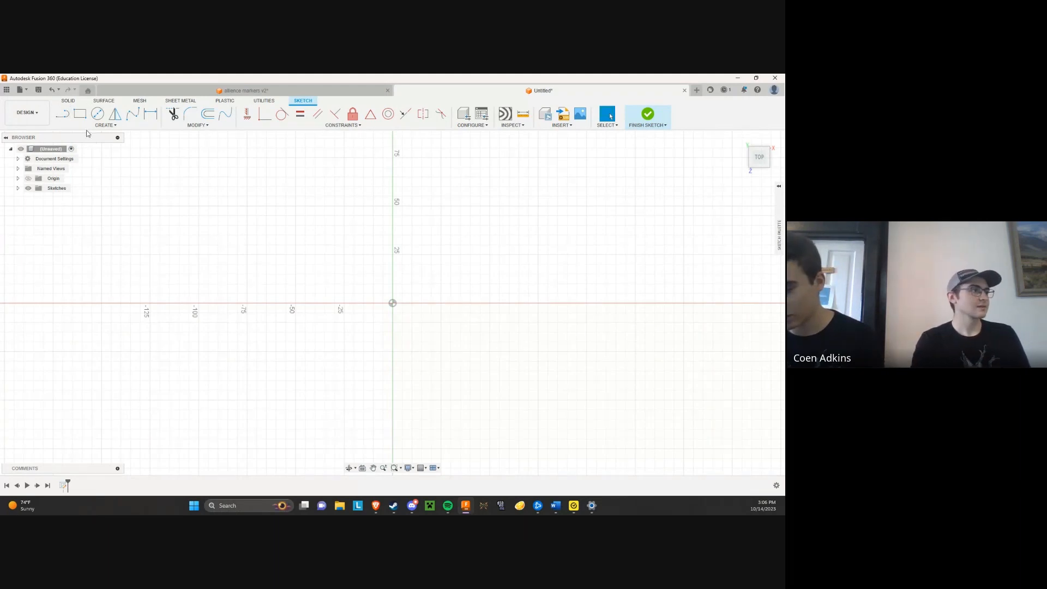
Sketch a closed, slender triangle above the origin with the Line tool, giving its short side a length of 25 mm
{"action": "key", "text": "l"}
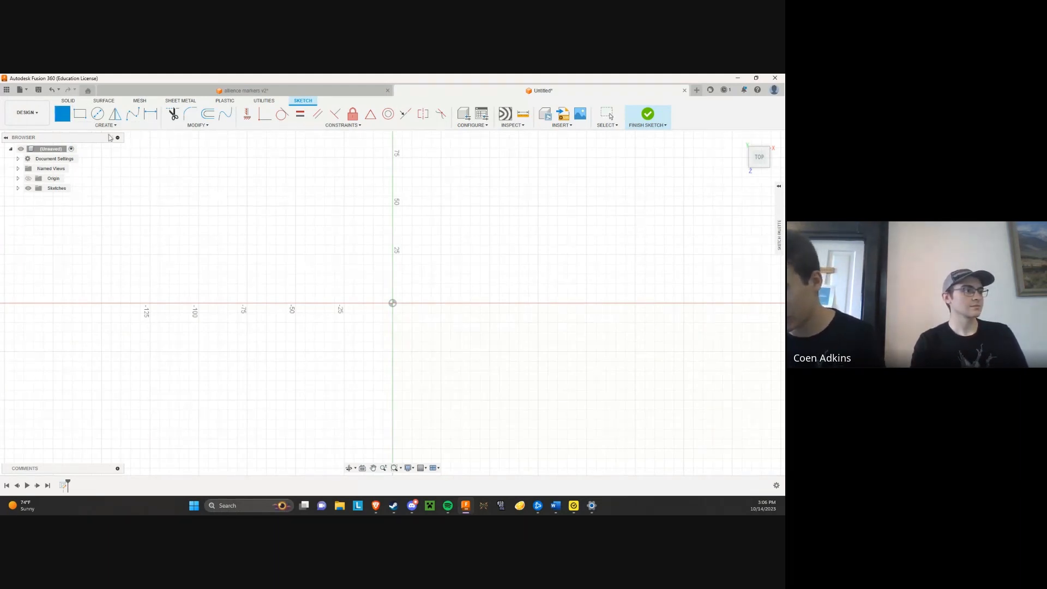
{"action": "left_click", "coordinate": [247, 225]}
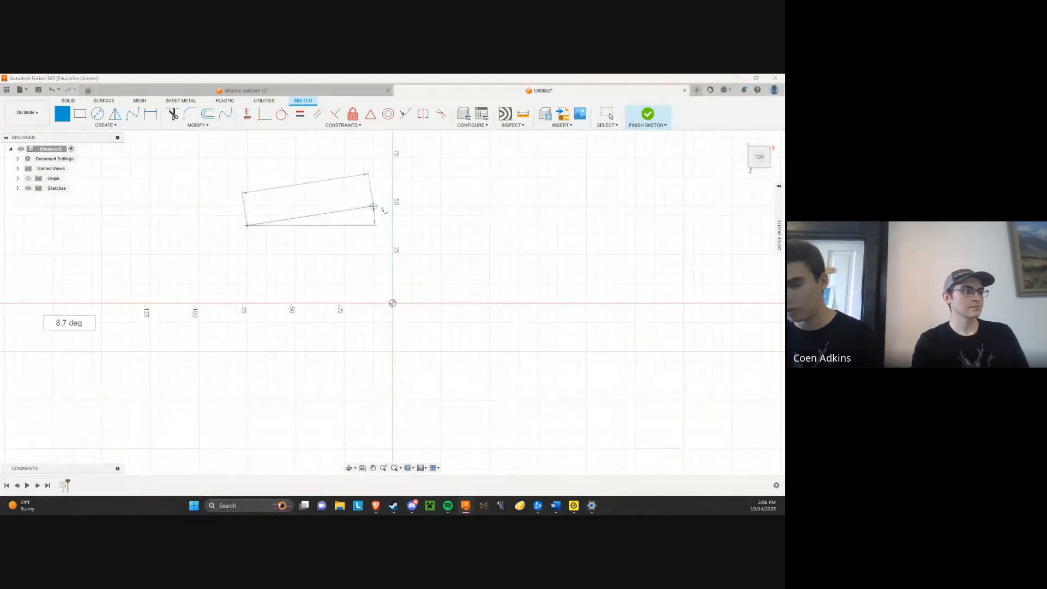
{"action": "left_click", "coordinate": [509, 255]}
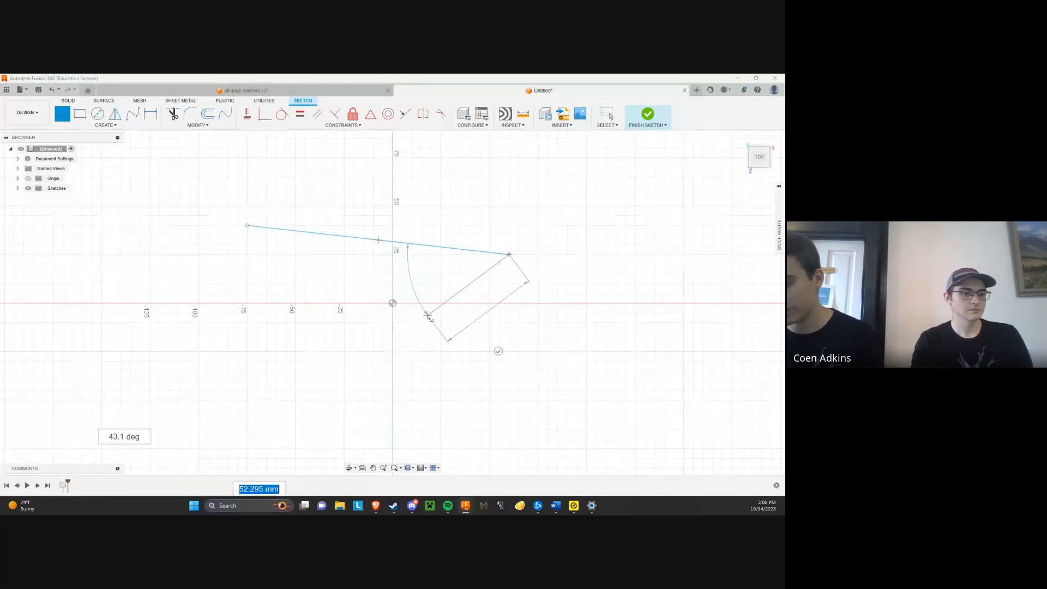
{"action": "type", "text": "25"}
{"action": "key", "text": "Tab"}
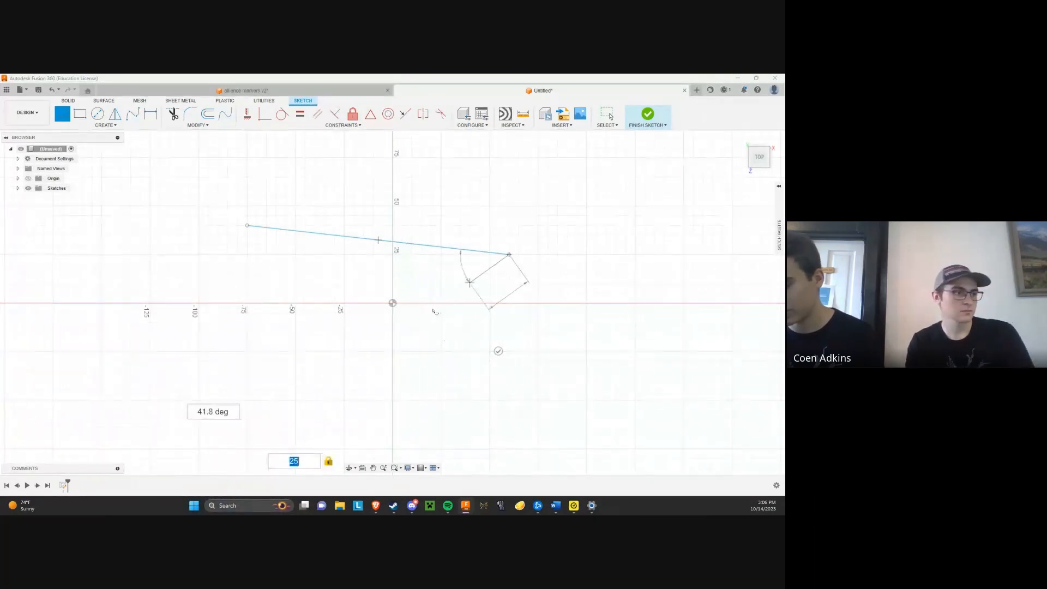
{"action": "key", "text": "Return"}
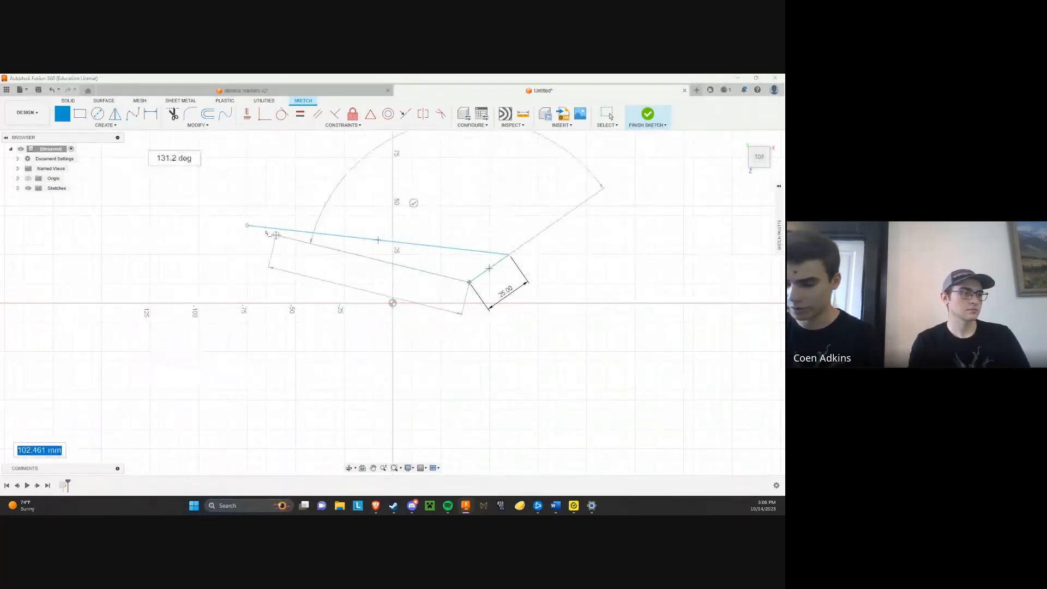
{"action": "left_click", "coordinate": [247, 226]}
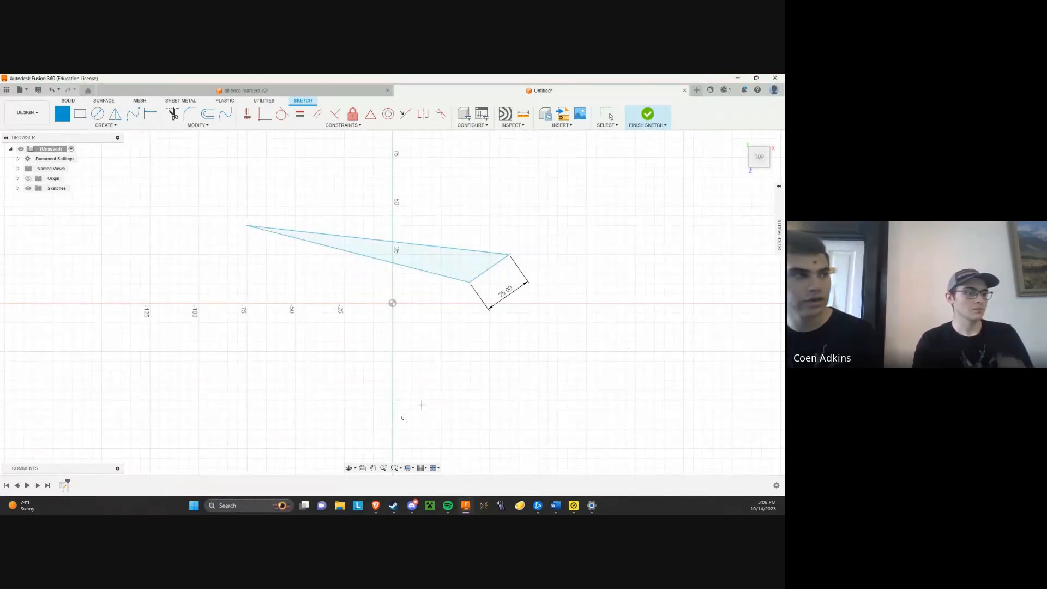
Start the Rectangle tool over an empty part of the sketch beside the triangle
{"action": "left_click", "coordinate": [373, 467]}
{"action": "mouse_move", "coordinate": [602, 315]}
{"action": "left_mouse_down"}
{"action": "mouse_move", "coordinate": [238, 344]}
{"action": "mouse_move", "coordinate": [60, 300]}
{"action": "left_mouse_up"}
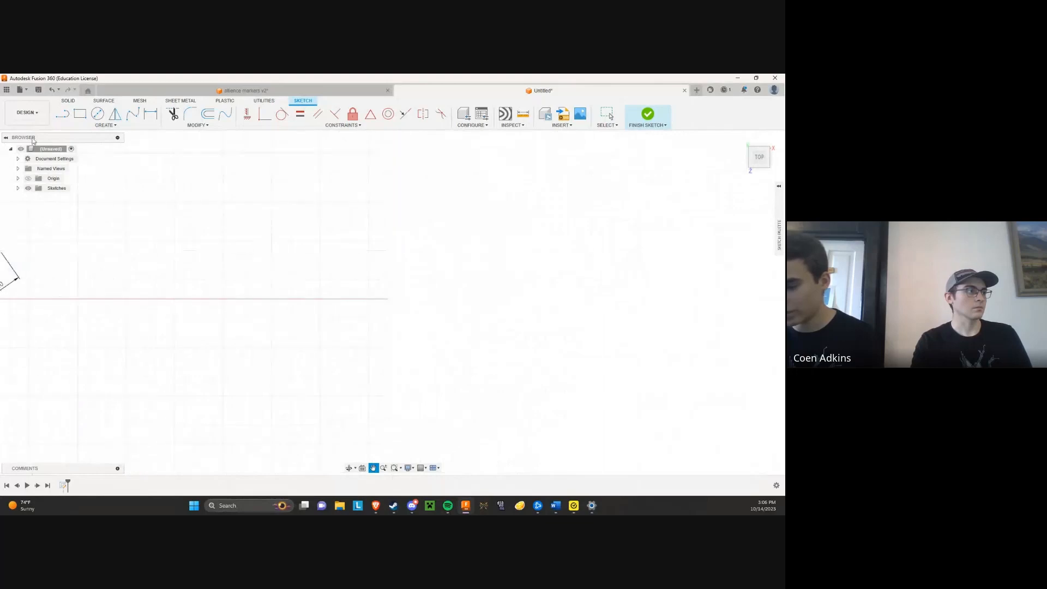
{"action": "left_click", "coordinate": [82, 114]}
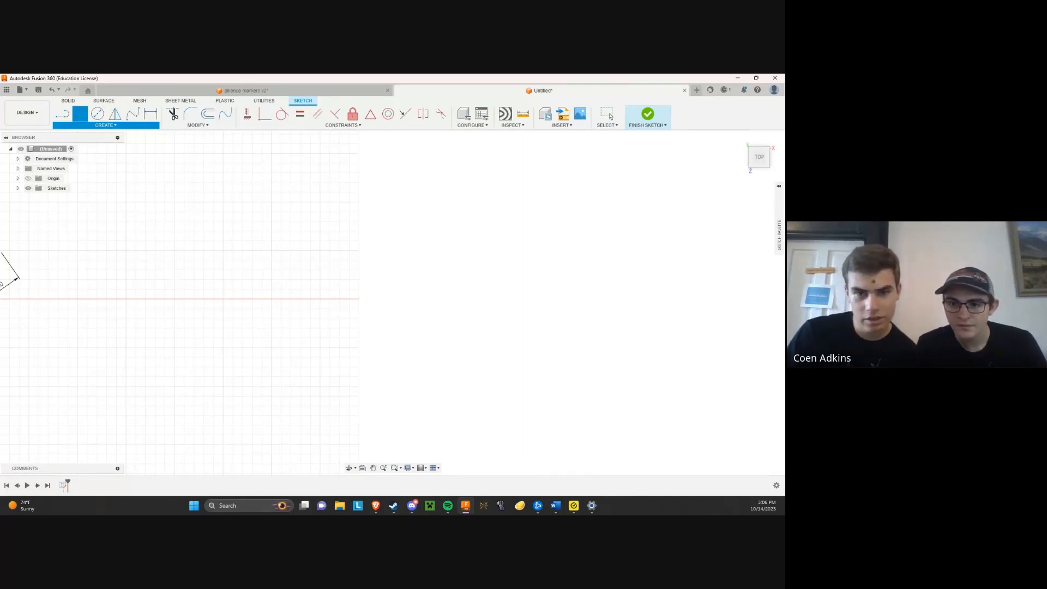
{"action": "key", "text": "alt+Tab"}
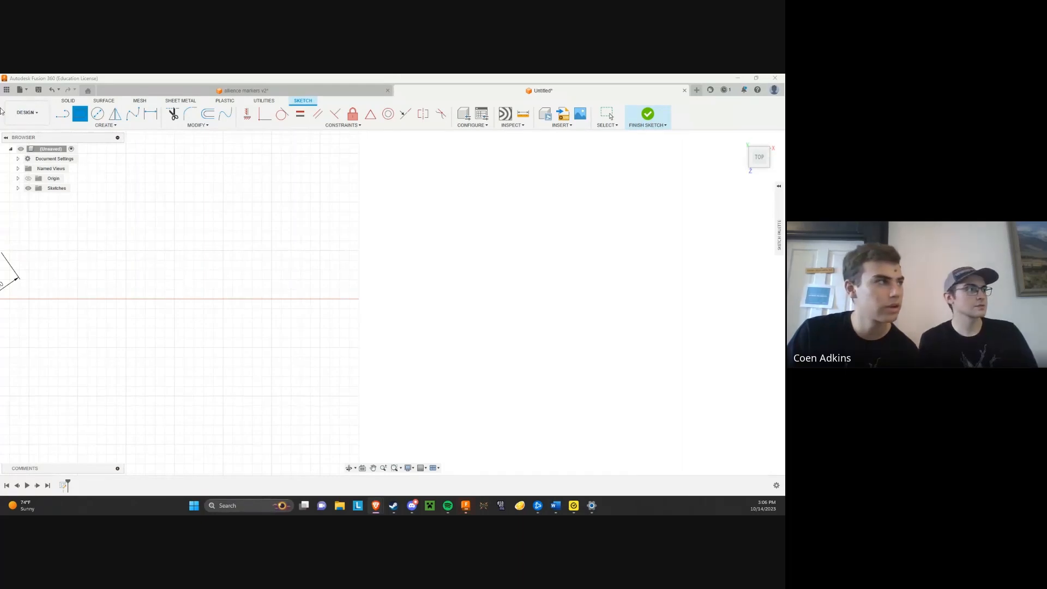
{"action": "left_click_drag", "start_coordinate": [187, 78], "coordinate": [785, 341]}
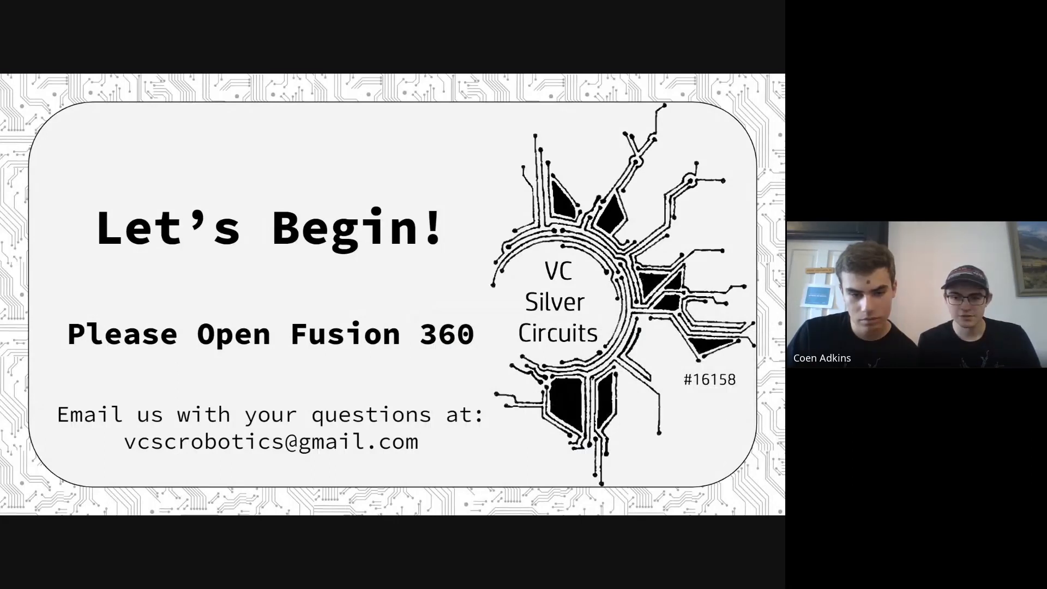
{"action": "key", "text": "Escape"}
{"action": "key", "text": "alt+Tab"}
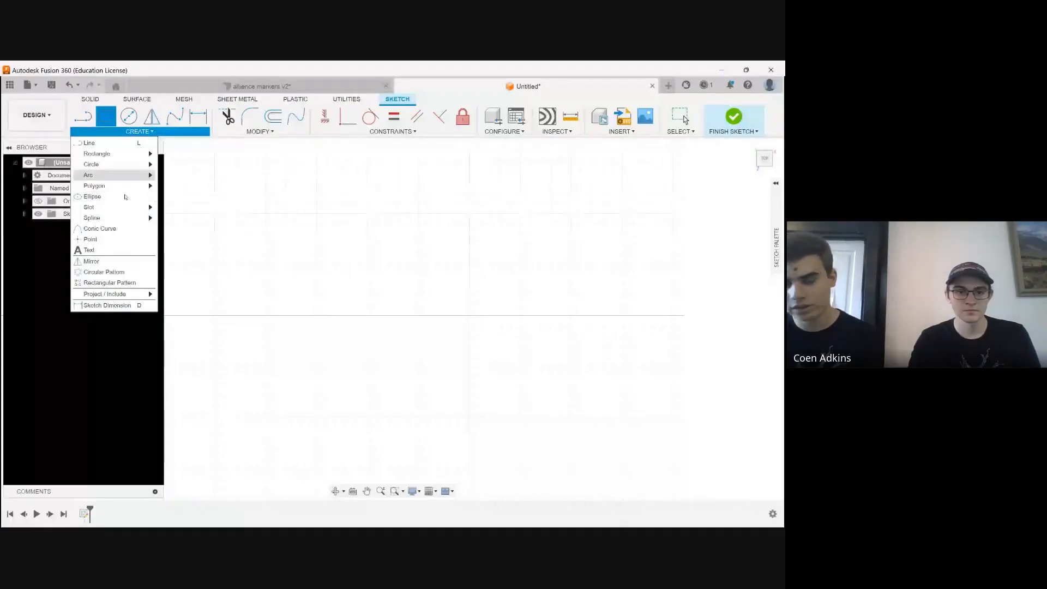
Draw a 2-Point Rectangle 50 mm wide and 50 mm high in the empty area beside the triangle
{"action": "mouse_move", "coordinate": [139, 154]}
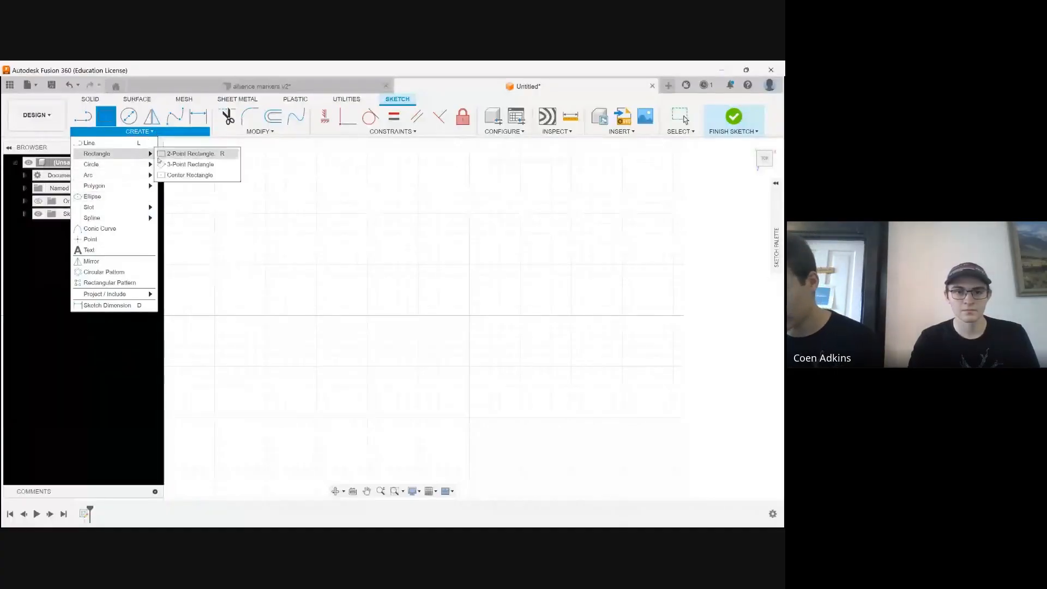
{"action": "left_click", "coordinate": [189, 157]}
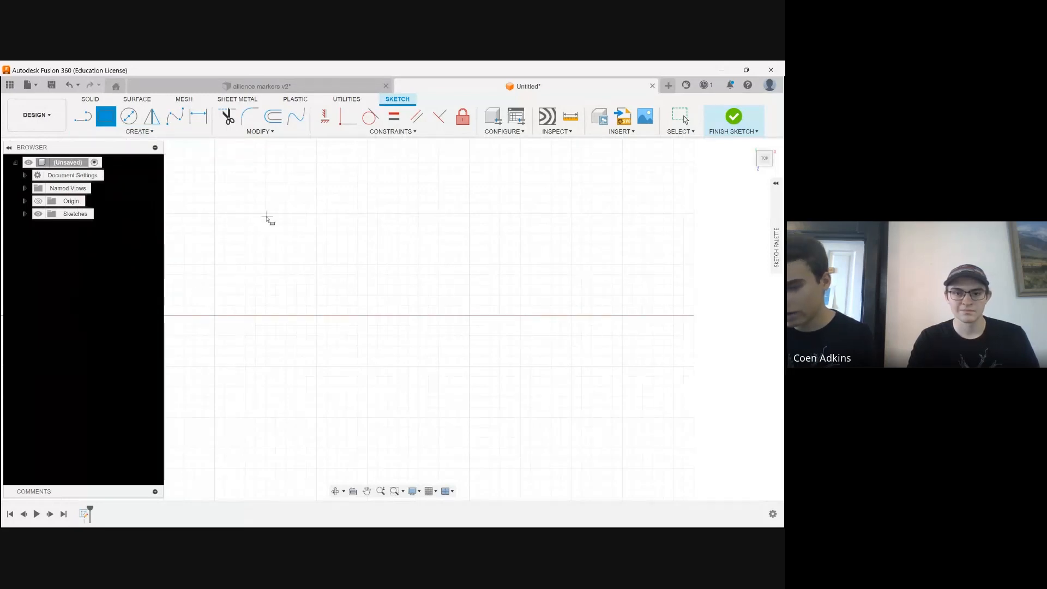
{"action": "left_click", "coordinate": [265, 234]}
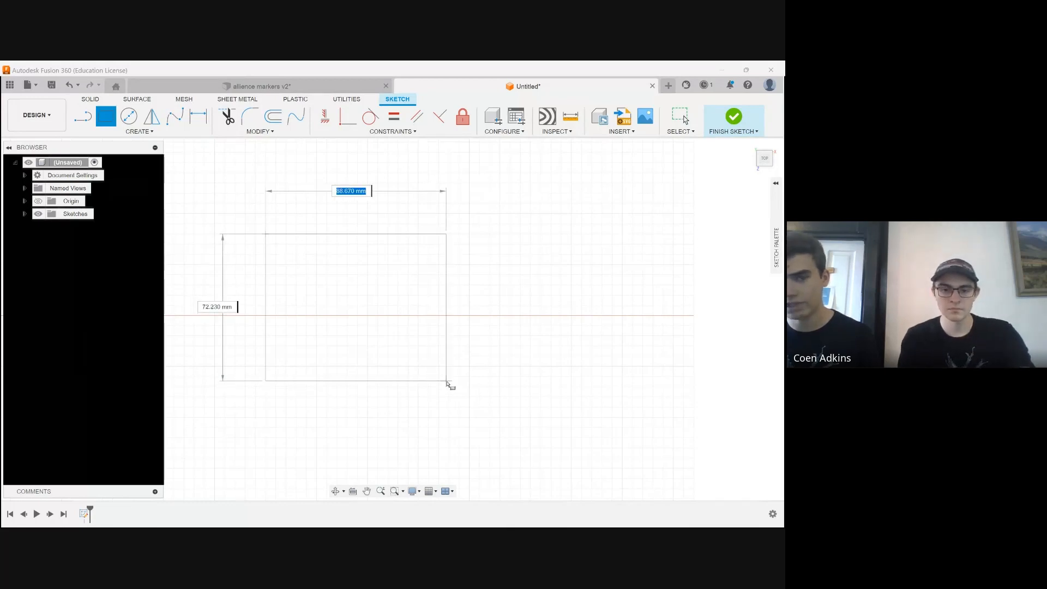
{"action": "type", "text": "50"}
{"action": "key", "text": "Tab"}
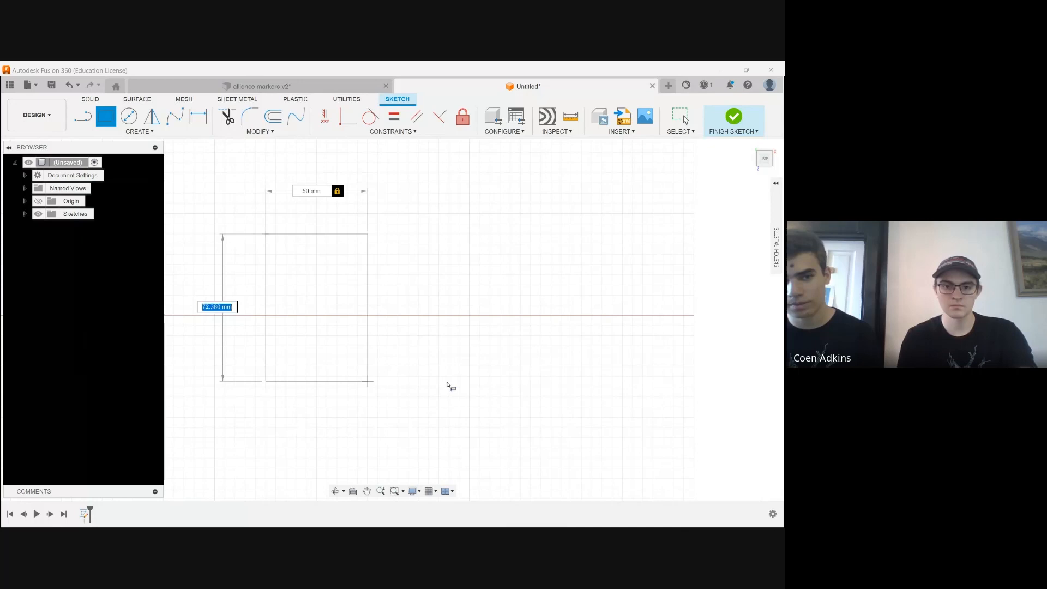
{"action": "type", "text": "50"}
{"action": "key", "text": "Tab"}
{"action": "key", "text": "Return"}
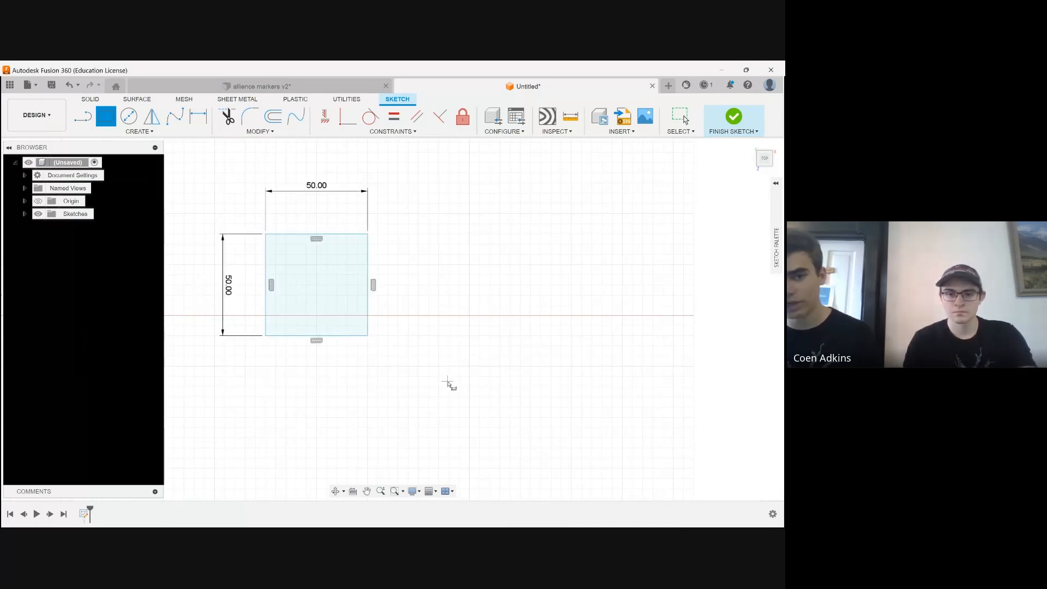
Sketch a Center Diameter Circle freehand in the empty area to the right of the 50 mm square
{"action": "scroll", "coordinate": [229, 369], "scroll_direction": "down", "scroll_amount": 2}
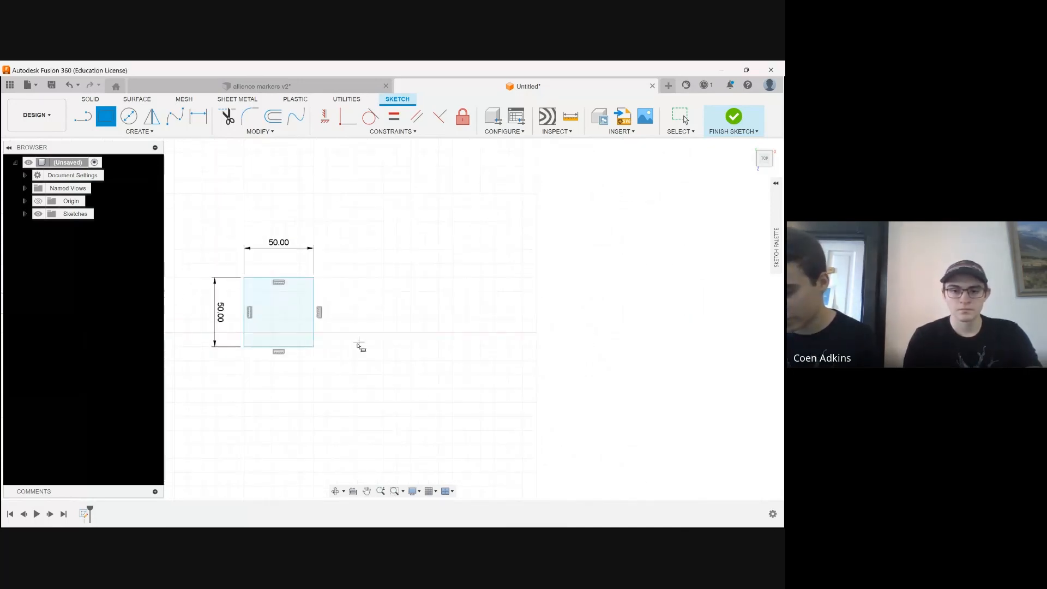
{"action": "scroll", "coordinate": [369, 331], "scroll_direction": "up", "scroll_amount": 1}
{"action": "scroll", "coordinate": [368, 330], "scroll_direction": "up", "scroll_amount": 1}
{"action": "scroll", "coordinate": [387, 330], "scroll_direction": "up", "scroll_amount": 2}
{"action": "scroll", "coordinate": [200, 364], "scroll_direction": "down", "scroll_amount": 5}
{"action": "scroll", "coordinate": [420, 346], "scroll_direction": "up", "scroll_amount": 7}
{"action": "left_click", "coordinate": [128, 115]}
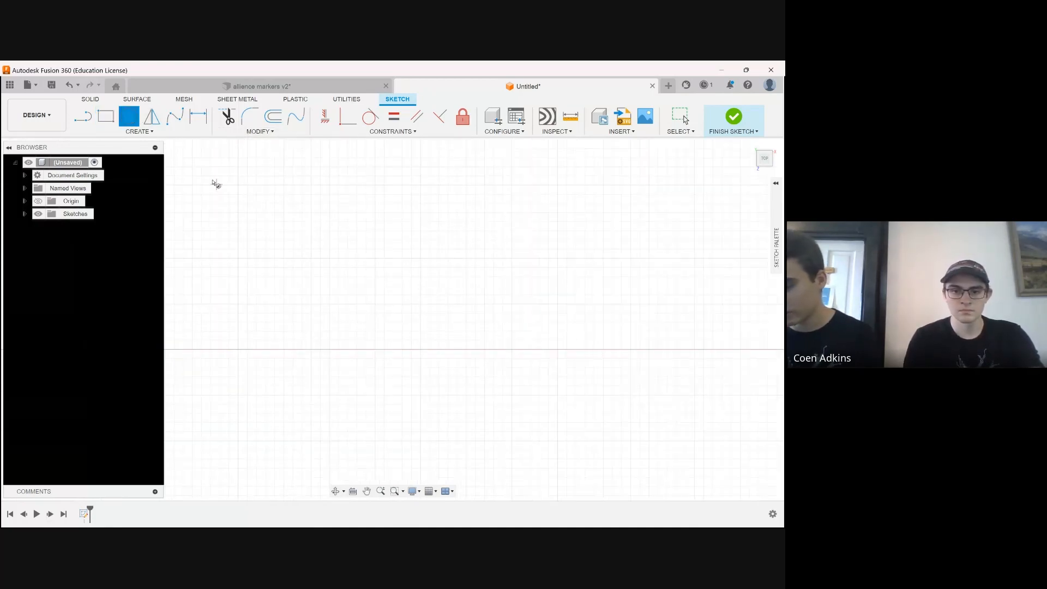
{"action": "left_click", "coordinate": [139, 131]}
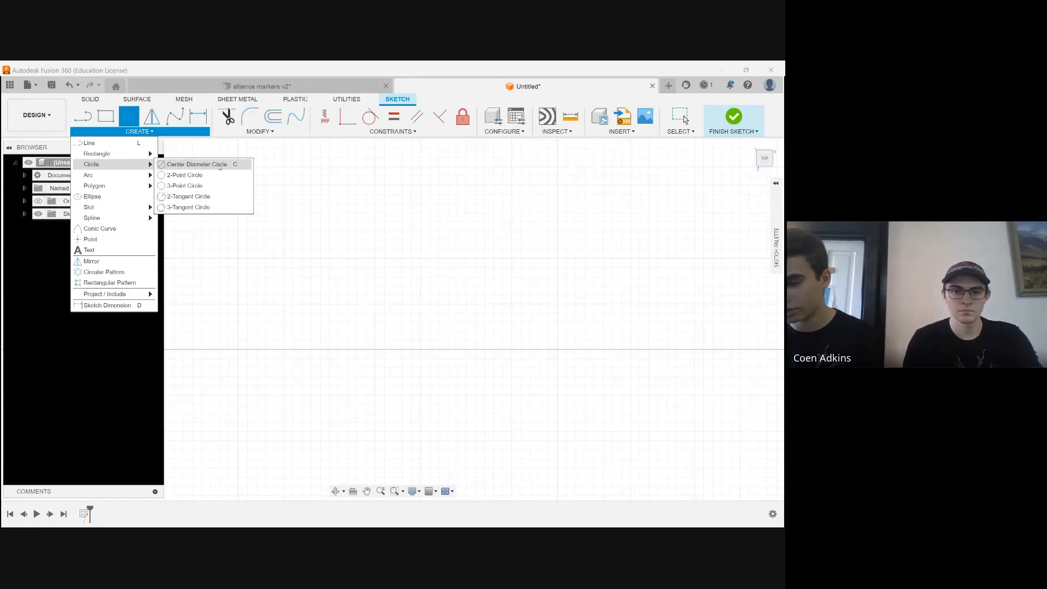
{"action": "left_click", "coordinate": [163, 165]}
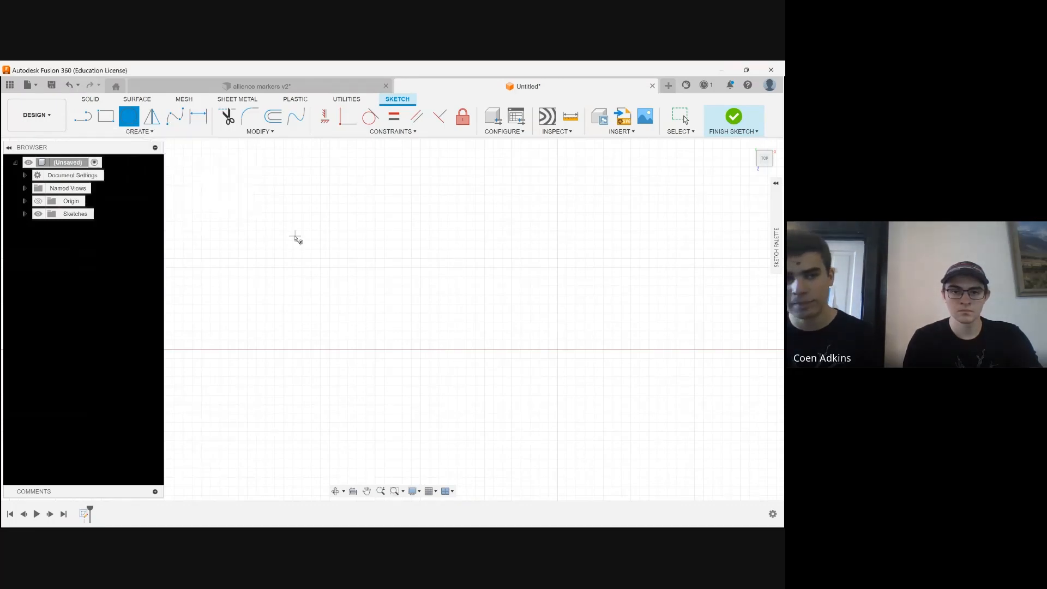
{"action": "left_click", "coordinate": [333, 328]}
{"action": "left_click", "coordinate": [439, 307]}
Sketch another Center Diameter Circle inside the existing freehand circle, sharing its center, and leave the Circle tool
{"action": "scroll", "coordinate": [87, 360], "scroll_direction": "down", "scroll_amount": 3}
{"action": "left_click", "coordinate": [239, 339]}
{"action": "type", "text": "8"}
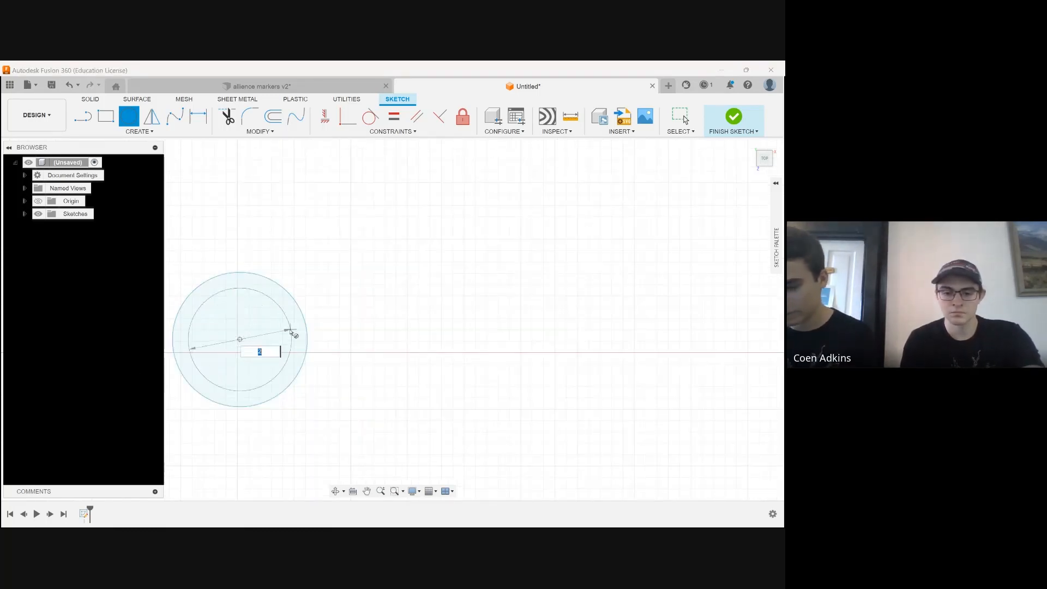
{"action": "key", "text": "Return"}
{"action": "key", "text": "Escape"}
{"action": "scroll", "coordinate": [390, 340], "scroll_direction": "down", "scroll_amount": 2}
{"action": "scroll", "coordinate": [398, 341], "scroll_direction": "up", "scroll_amount": 4}
{"action": "scroll", "coordinate": [380, 355], "scroll_direction": "down", "scroll_amount": 1}
{"action": "scroll", "coordinate": [381, 359], "scroll_direction": "up", "scroll_amount": 2}
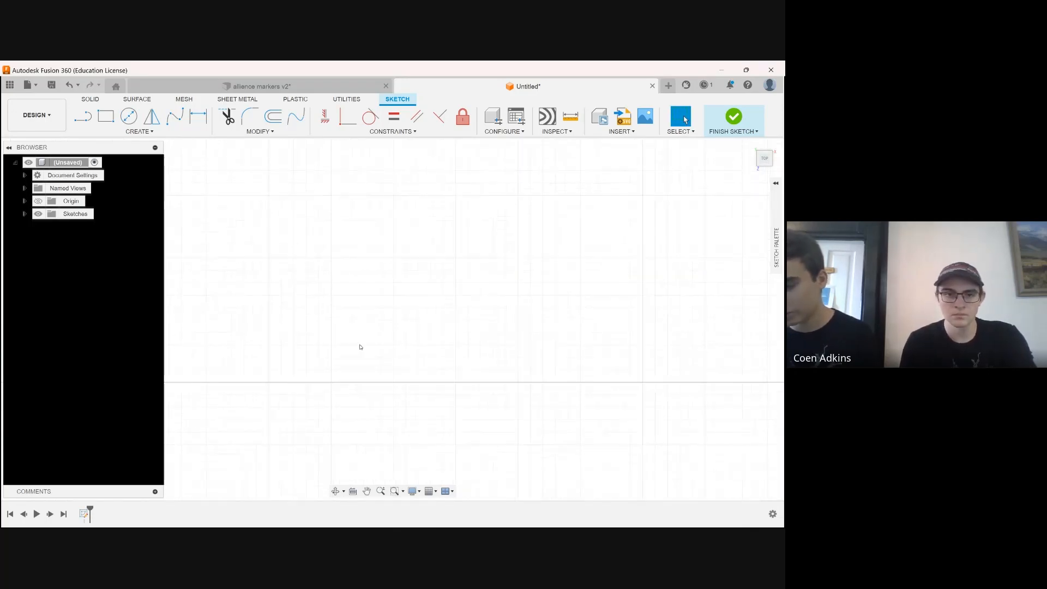
Sketch a 2-Point Rectangle about 40 mm wide and 80 mm high in an empty area of the sketch
{"action": "left_click", "coordinate": [132, 131]}
{"action": "left_click", "coordinate": [106, 116]}
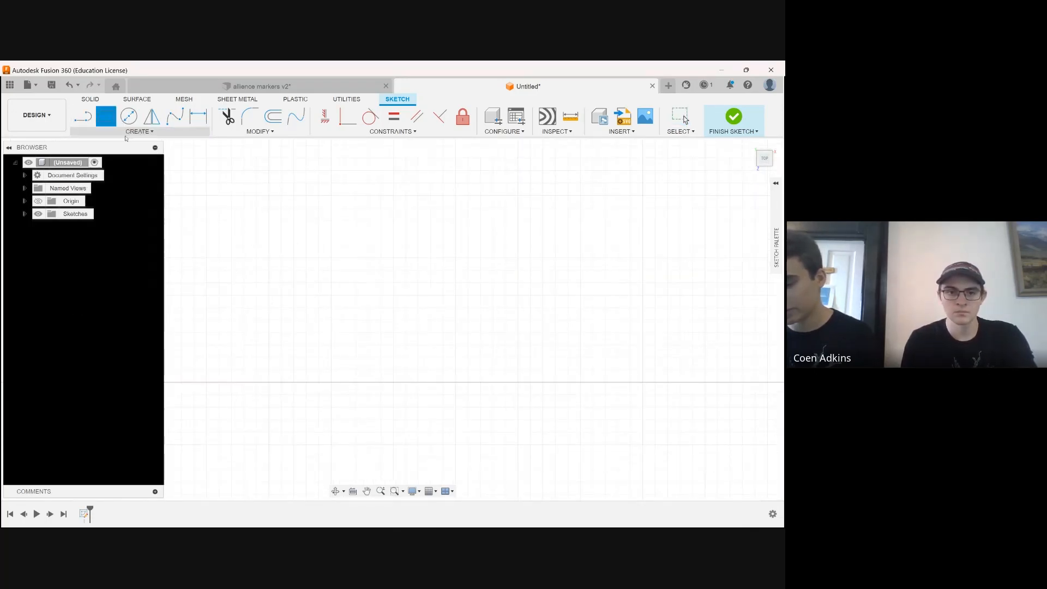
{"action": "left_click", "coordinate": [219, 208]}
{"action": "left_click", "coordinate": [319, 407]}
Add a Sketch Dimension between the new rectangle's upper and lower edges and set its height to 20 mm
{"action": "left_click", "coordinate": [139, 131]}
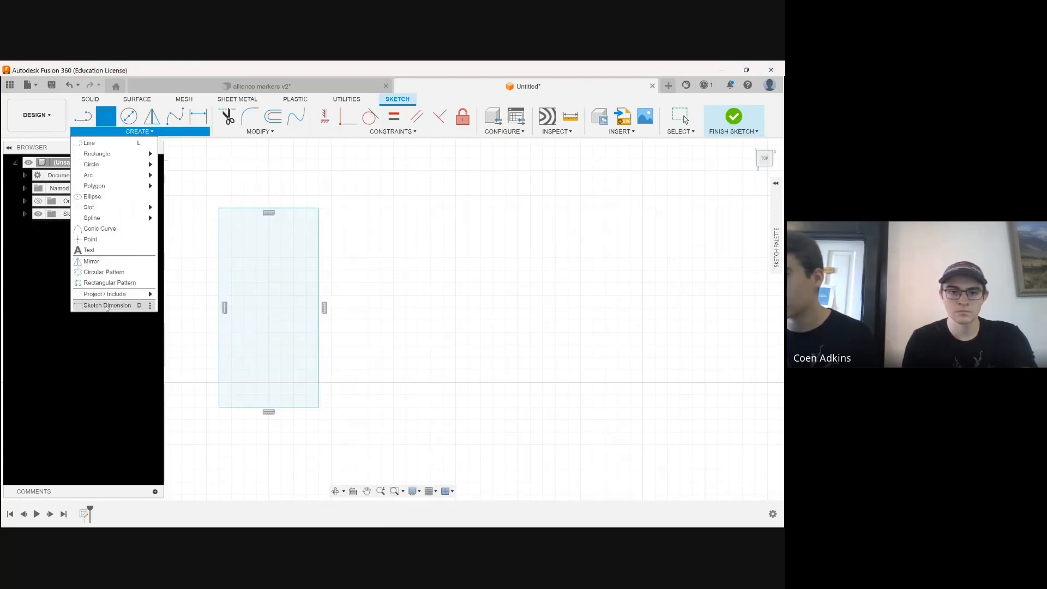
{"action": "left_click", "coordinate": [146, 305]}
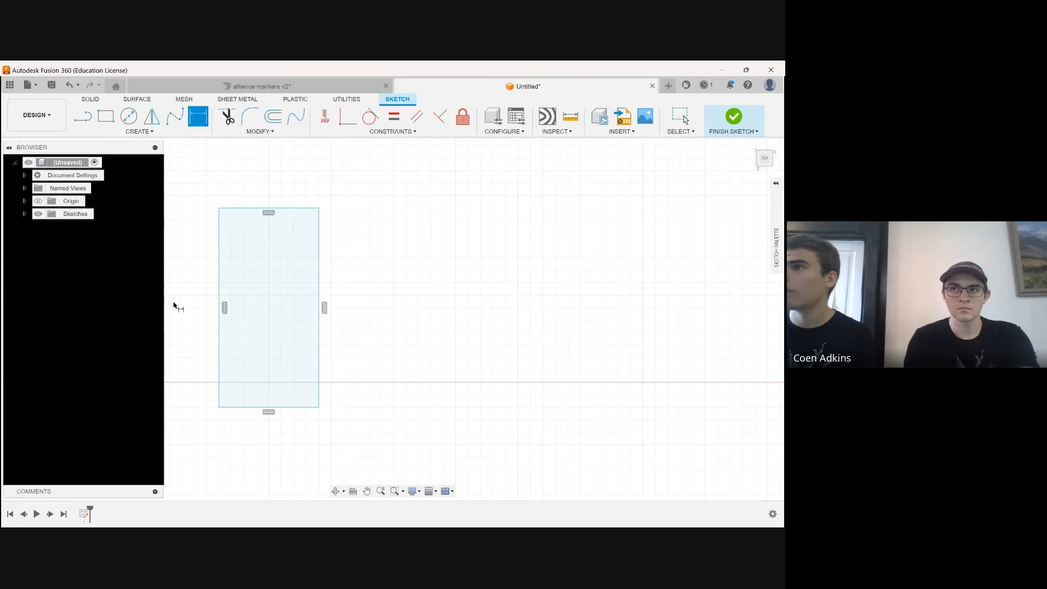
{"action": "left_click", "coordinate": [244, 409]}
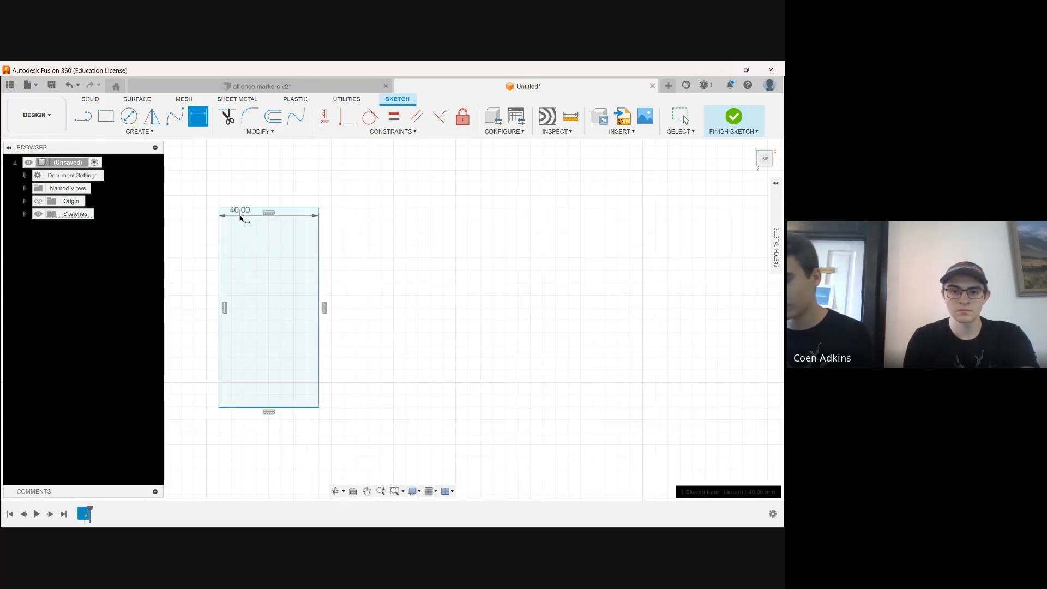
{"action": "left_click", "coordinate": [243, 208]}
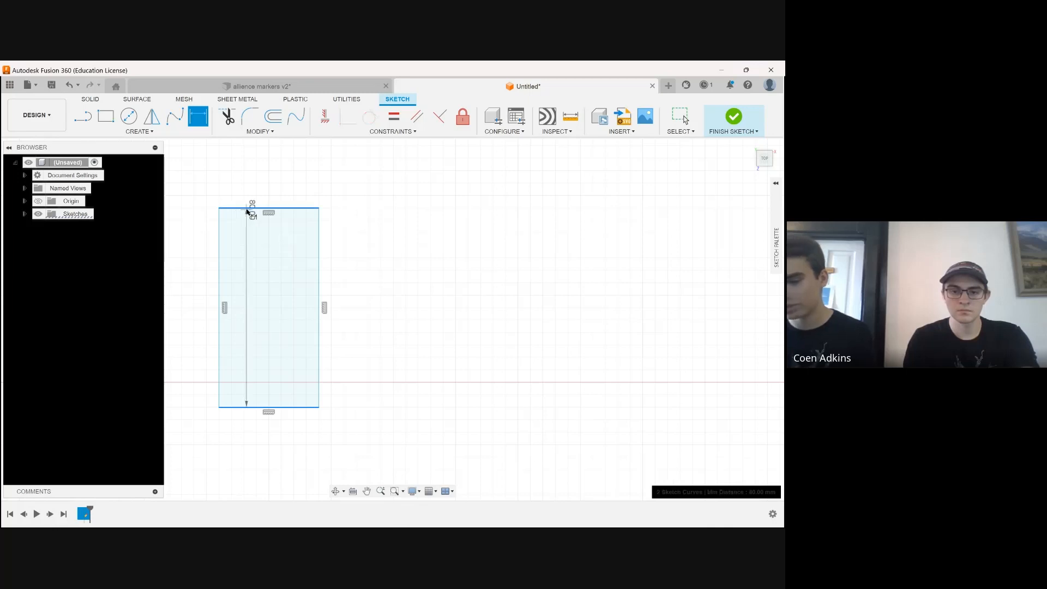
{"action": "left_click", "coordinate": [404, 294]}
{"action": "type", "text": "20"}
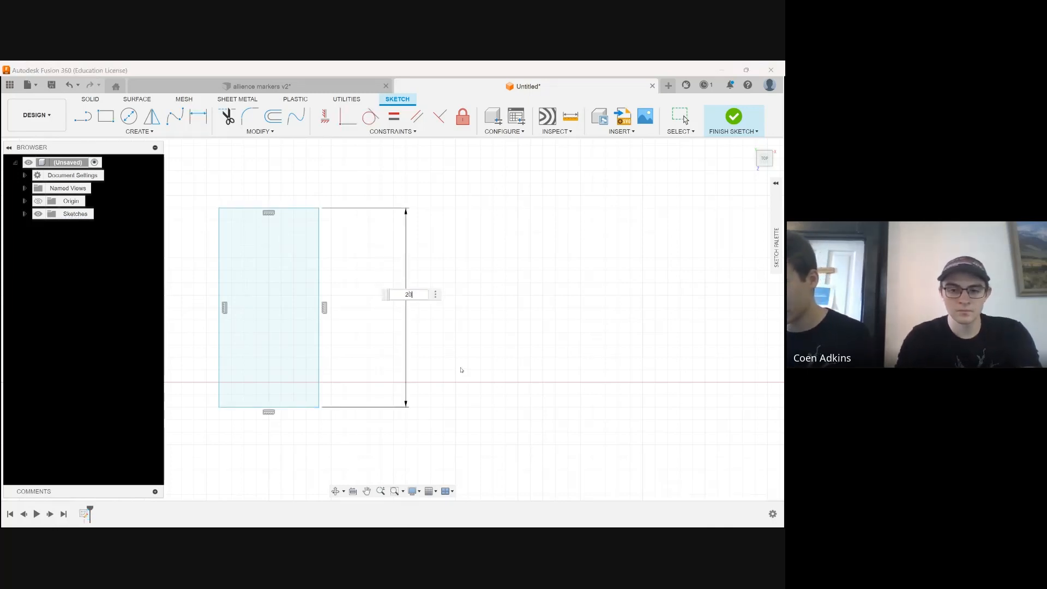
{"action": "key", "text": "Return"}
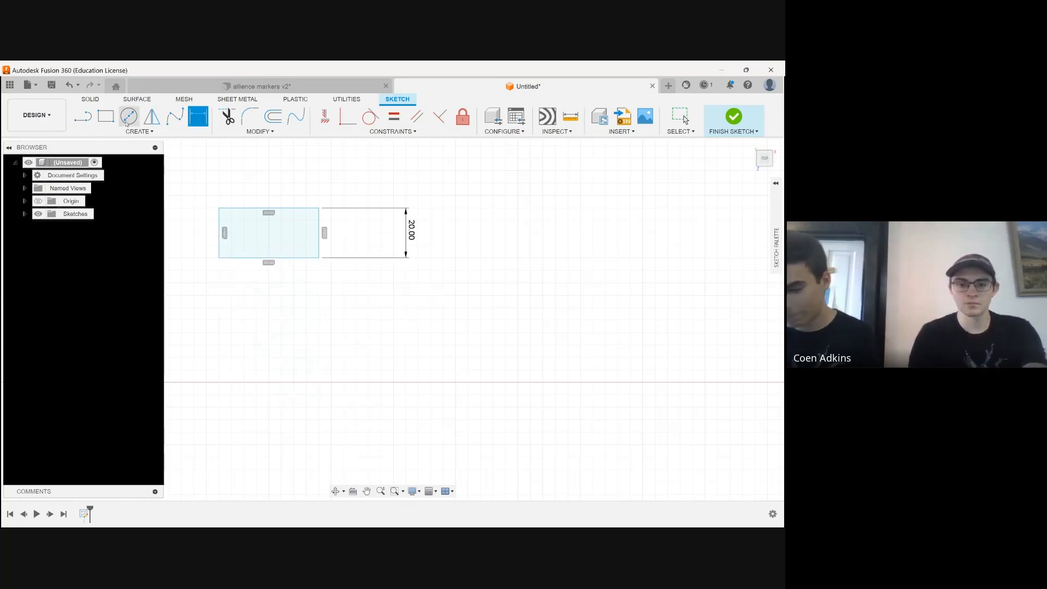
Look through the available sketch constraint types over an empty part of the sketch
{"action": "left_click", "coordinate": [366, 491]}
{"action": "left_click_drag", "start_coordinate": [512, 299], "coordinate": [154, 287]}
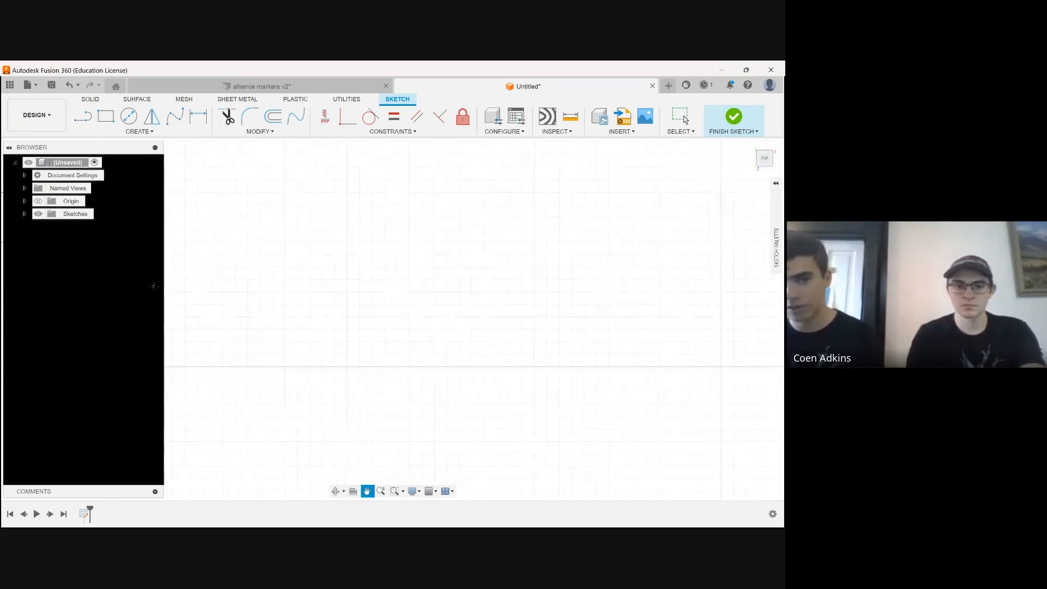
{"action": "left_click", "coordinate": [388, 132]}
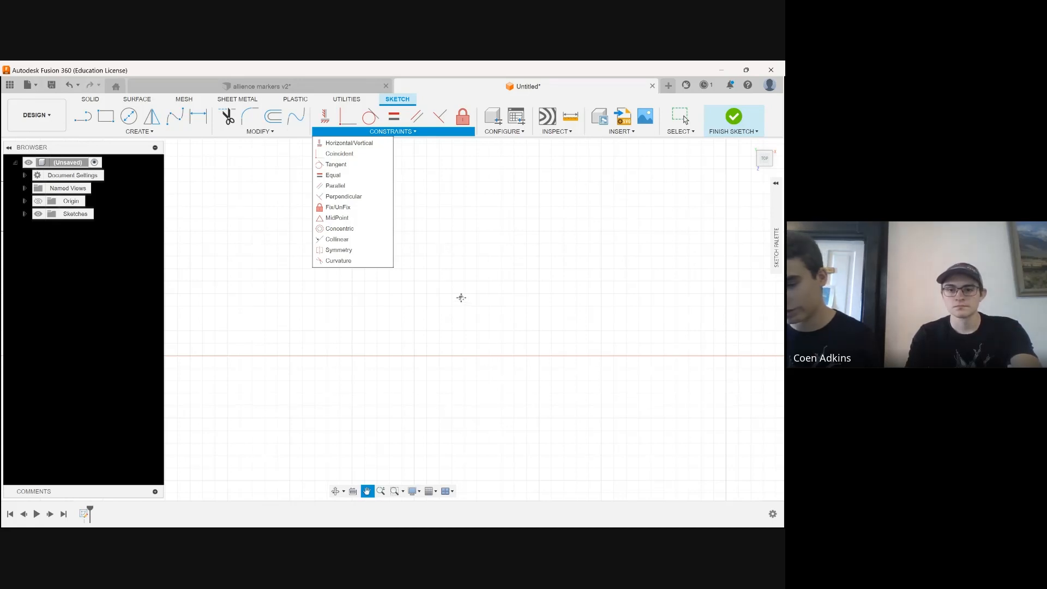
{"action": "key", "text": "d"}
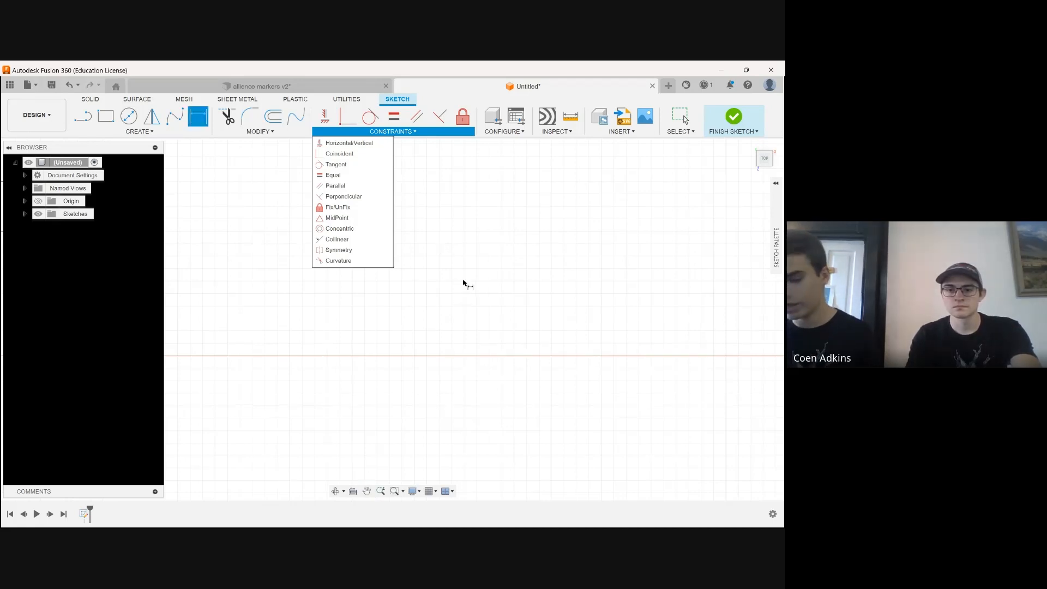
{"action": "key", "text": "Escape"}
{"action": "left_click", "coordinate": [471, 278]}
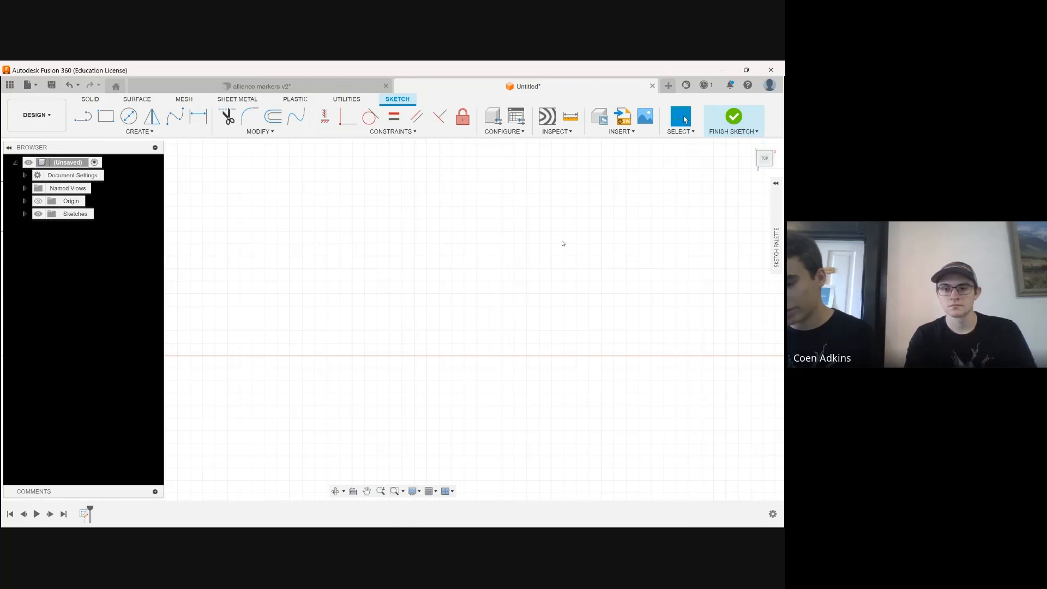
Sketch a 2-Point Rectangle about 109 mm wide and 64 mm high in the empty area
{"action": "left_click", "coordinate": [106, 116]}
{"action": "left_click", "coordinate": [265, 233]}
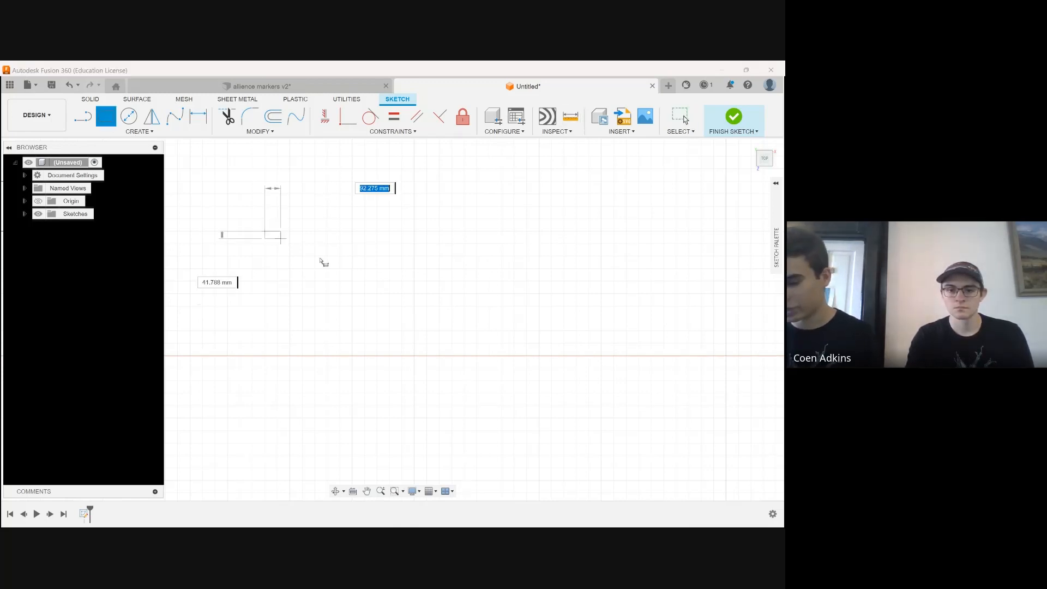
{"action": "left_click", "coordinate": [537, 389]}
Measure the large rectangle's diagonal between opposite corners and the angle between its lower and right edges
{"action": "left_click", "coordinate": [570, 116]}
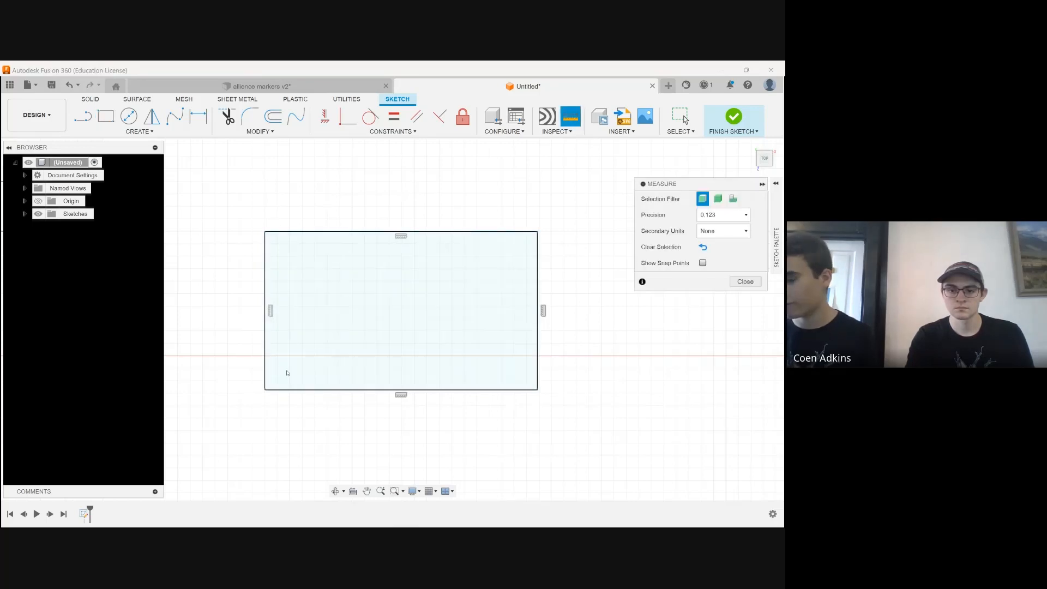
{"action": "left_click", "coordinate": [265, 390]}
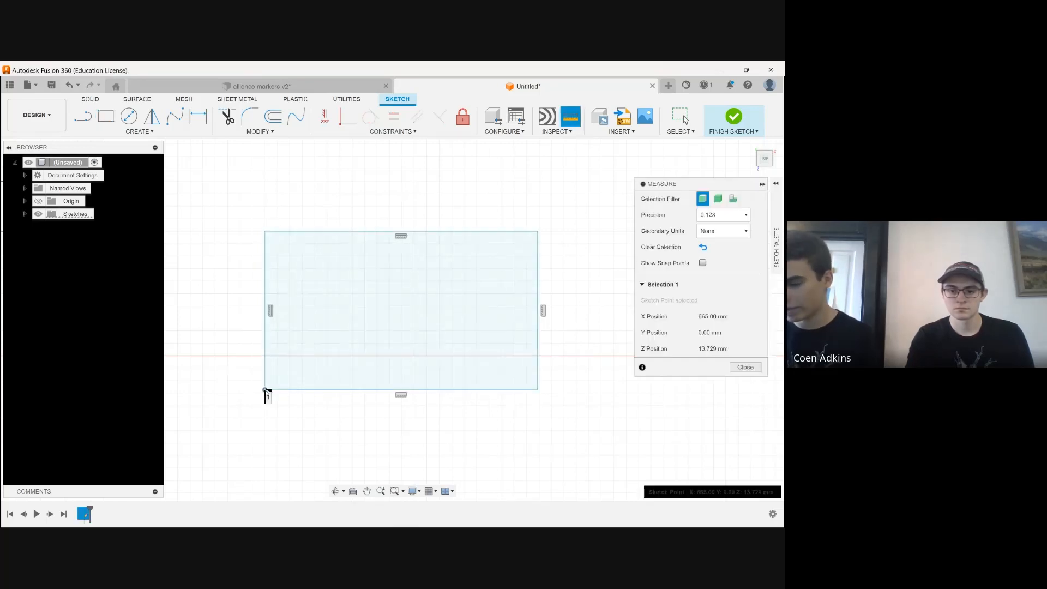
{"action": "left_click", "coordinate": [538, 232]}
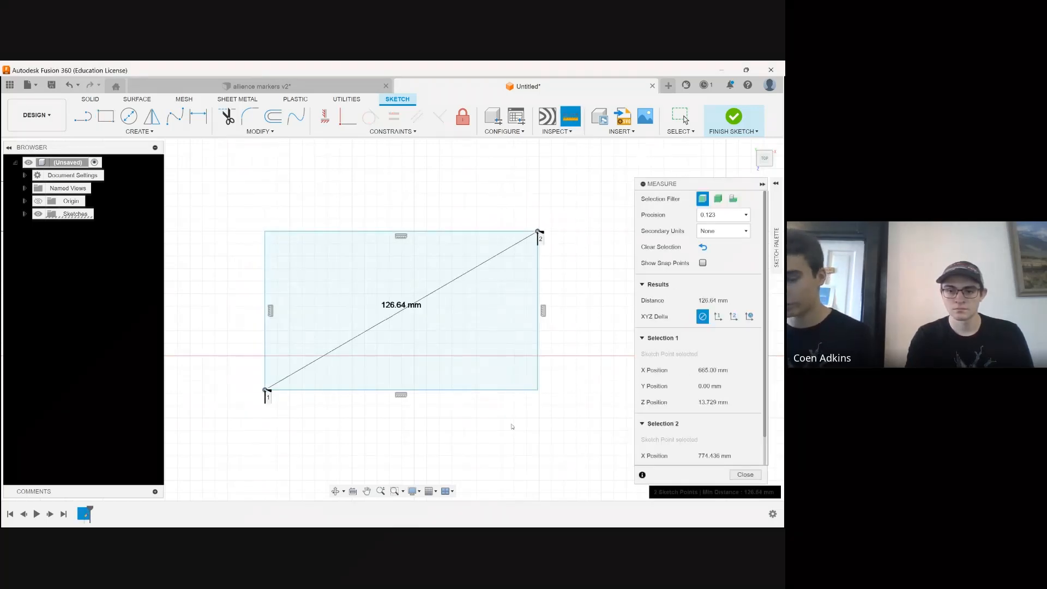
{"action": "left_click", "coordinate": [495, 411]}
{"action": "left_click", "coordinate": [451, 390]}
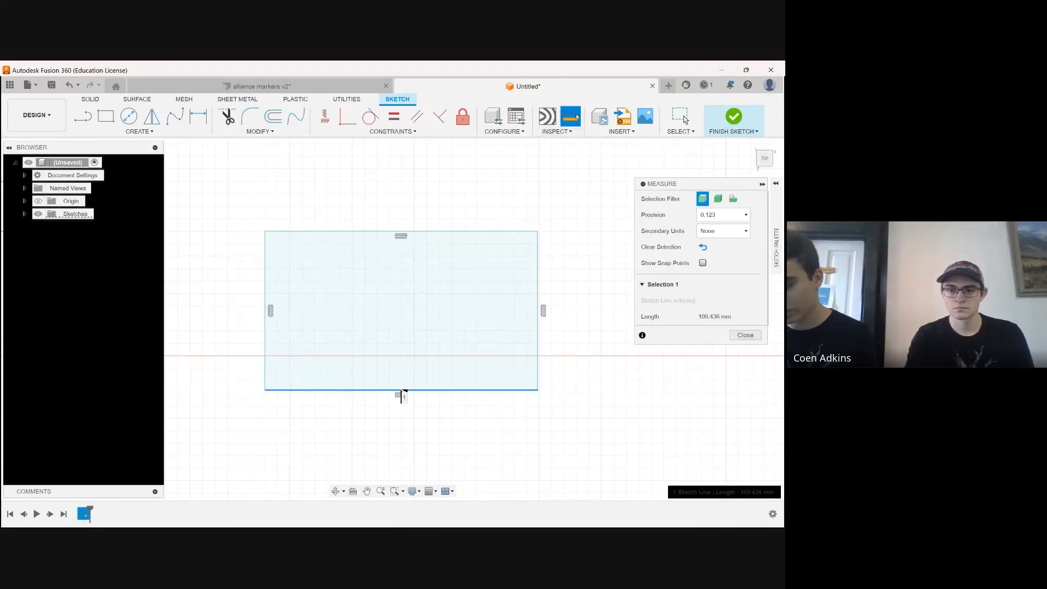
{"action": "left_click", "coordinate": [538, 327]}
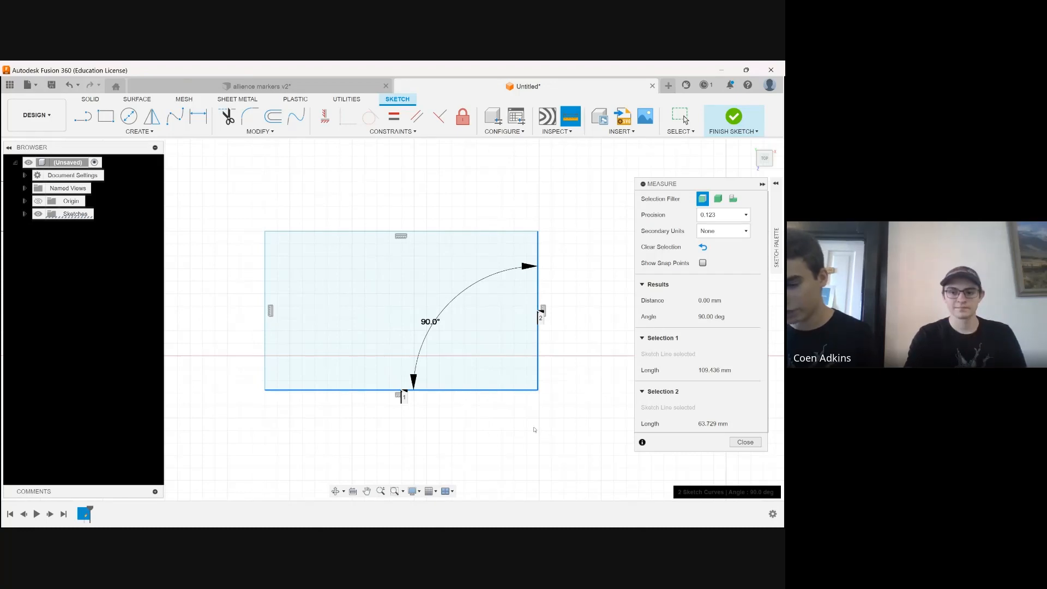
{"action": "left_click", "coordinate": [519, 190]}
{"action": "scroll", "coordinate": [362, 369], "scroll_direction": "up", "scroll_amount": 2}
{"action": "scroll", "coordinate": [240, 371], "scroll_direction": "down", "scroll_amount": 4}
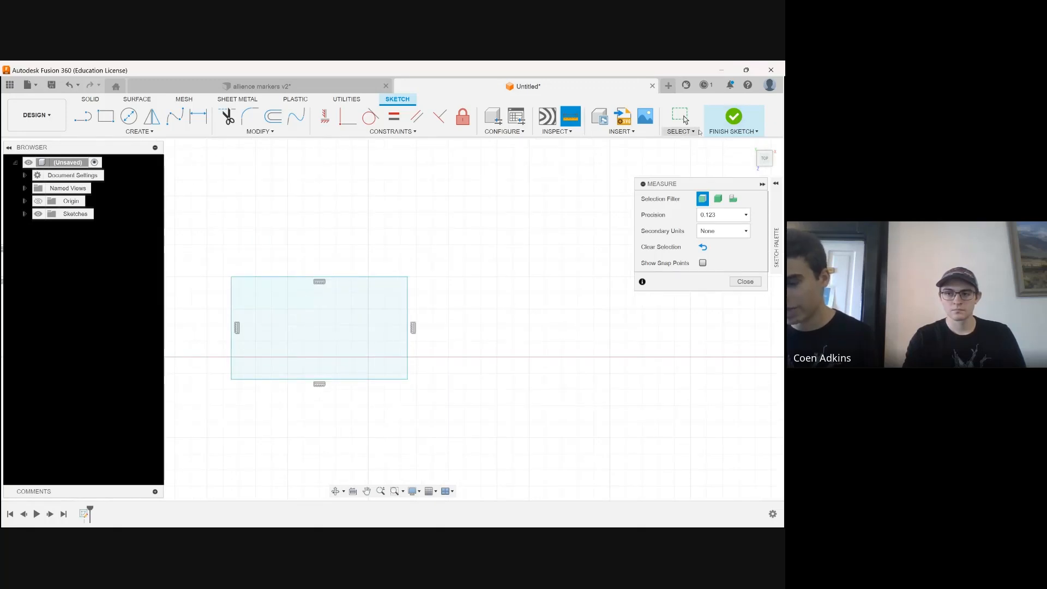
Finish the sketch and extrude the larger rectangle 100 mm upward as a new body with Press Pull
{"action": "left_click", "coordinate": [732, 117]}
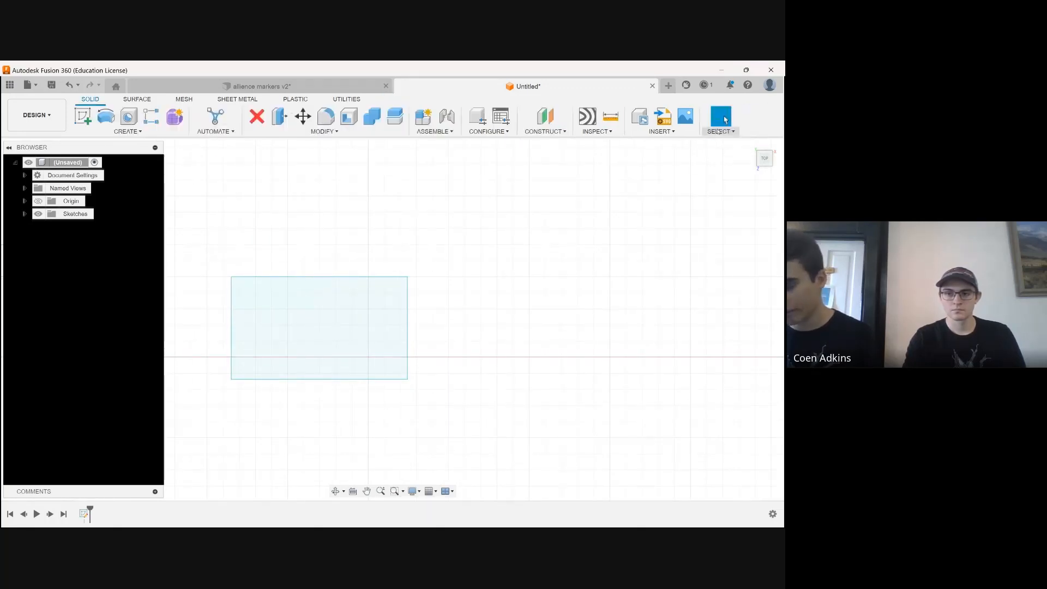
{"action": "left_click", "coordinate": [339, 492]}
{"action": "left_click_drag", "start_coordinate": [436, 387], "coordinate": [634, 398]}
{"action": "scroll", "coordinate": [634, 398], "scroll_direction": "down", "scroll_amount": 2}
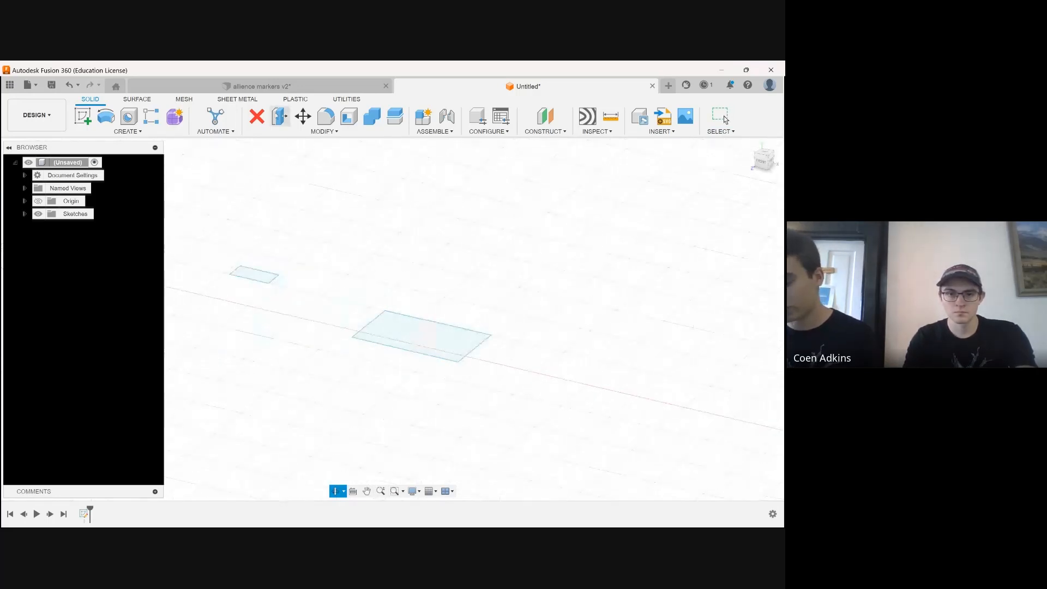
{"action": "left_click", "coordinate": [276, 115]}
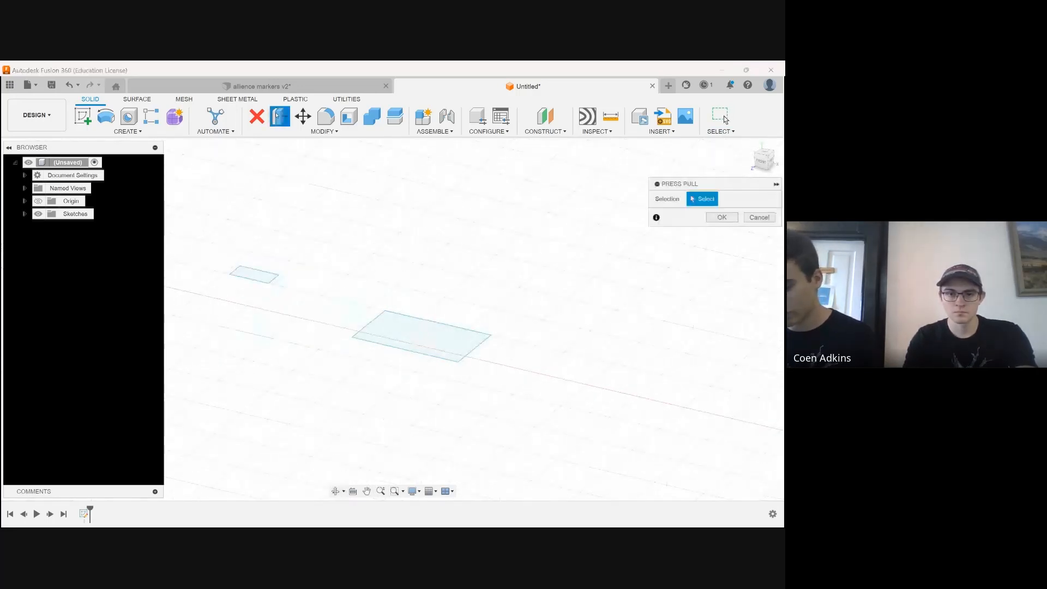
{"action": "left_click", "coordinate": [401, 335]}
{"action": "left_click_drag", "start_coordinate": [416, 331], "coordinate": [406, 207]}
{"action": "type", "text": "100"}
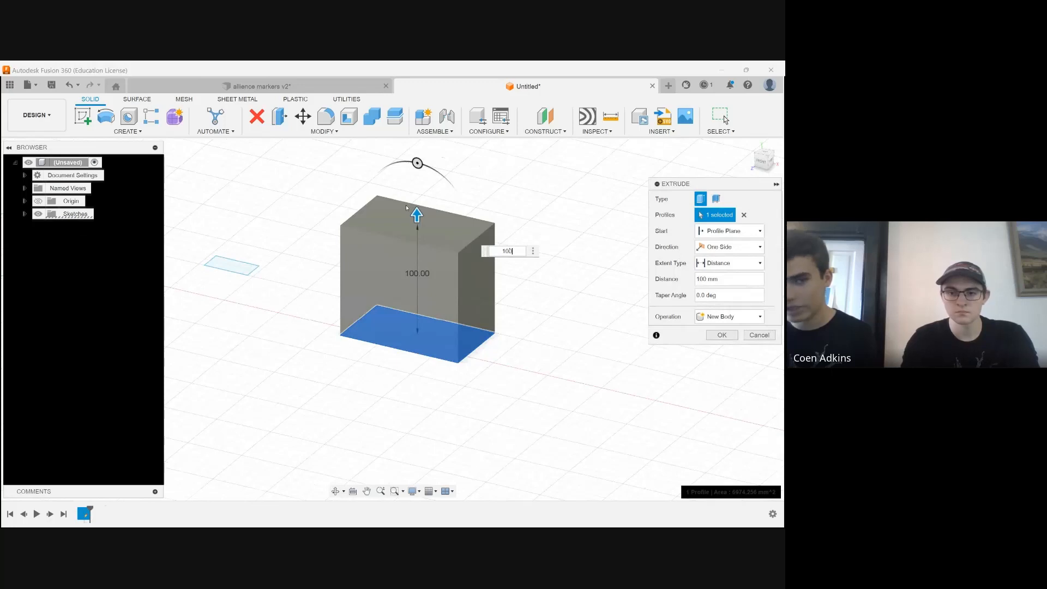
{"action": "key", "text": "Return"}
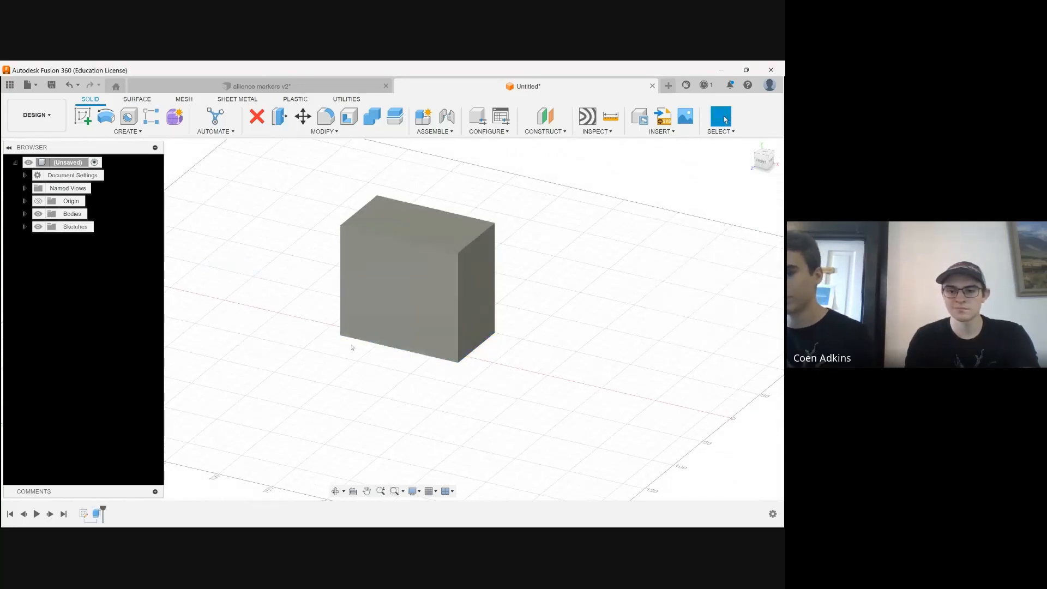
Chamfer the block's upper right edge with an Equal Distance of 60 mm
{"action": "scroll", "coordinate": [406, 258], "scroll_direction": "down", "scroll_amount": 3}
{"action": "scroll", "coordinate": [392, 434], "scroll_direction": "up", "scroll_amount": 5}
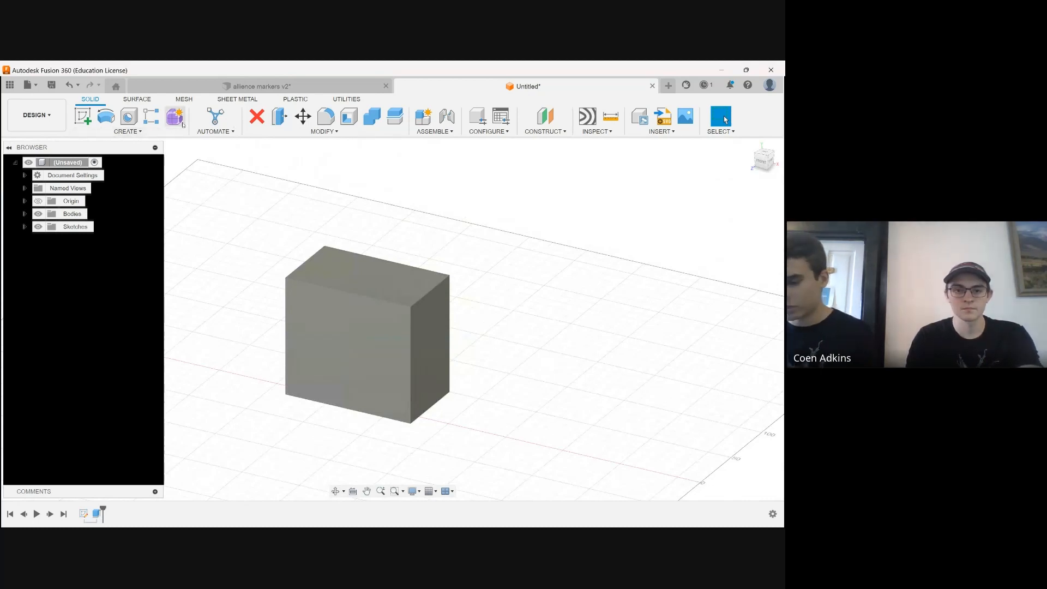
{"action": "left_click", "coordinate": [323, 131]}
{"action": "left_click", "coordinate": [294, 165]}
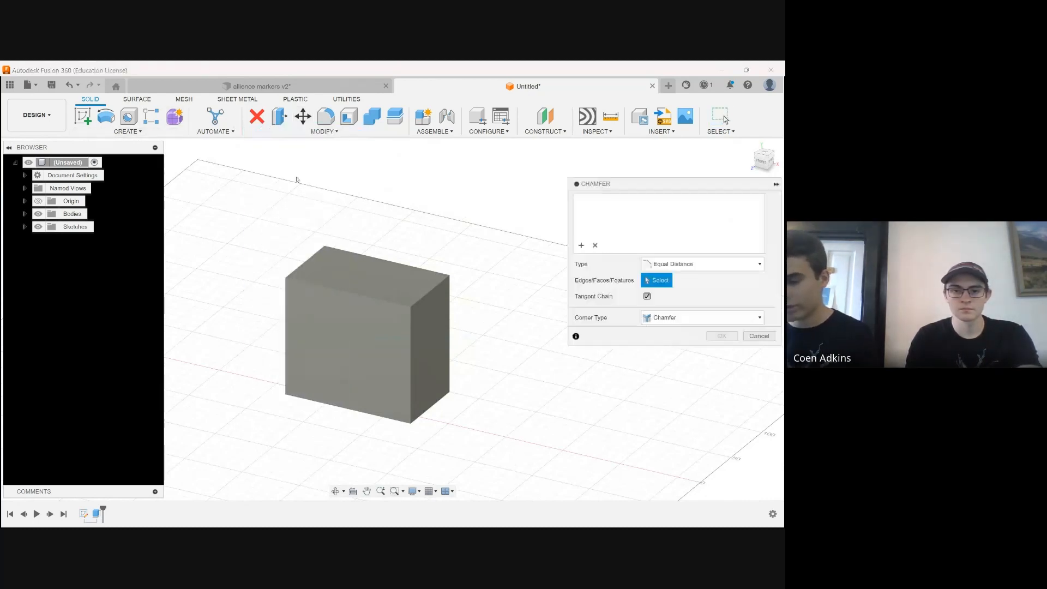
{"action": "left_click", "coordinate": [425, 297]}
{"action": "left_click_drag", "start_coordinate": [427, 293], "coordinate": [396, 318]}
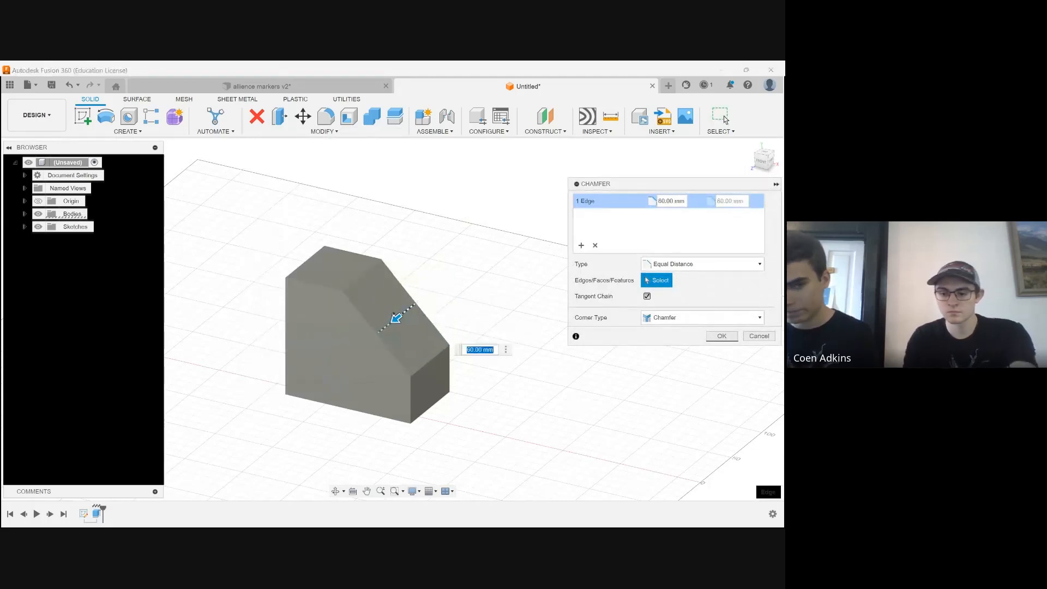
{"action": "key", "text": "Return"}
Fillet the block's upper left edge, opposite the chamfer, with a constant radius of about 40 mm
{"action": "left_click", "coordinate": [325, 117]}
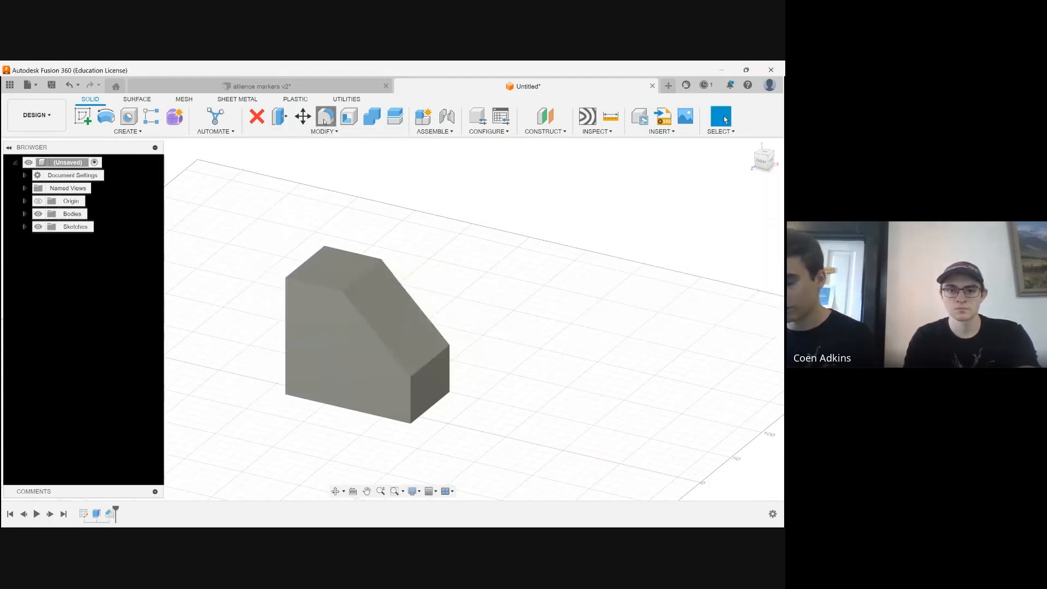
{"action": "left_click", "coordinate": [309, 264]}
{"action": "left_click_drag", "start_coordinate": [303, 241], "coordinate": [312, 267]}
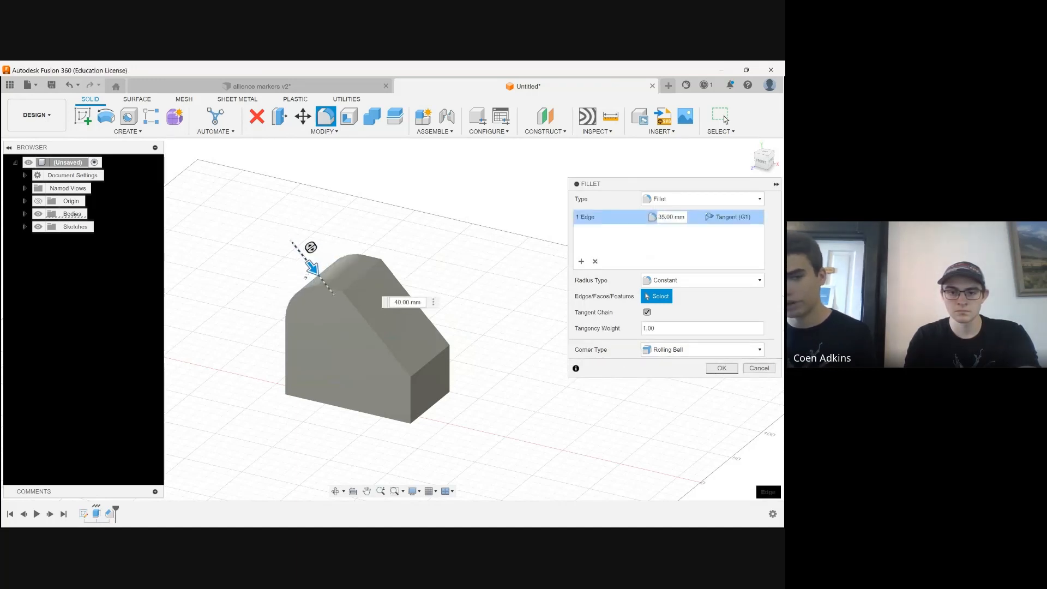
{"action": "key", "text": "Return"}
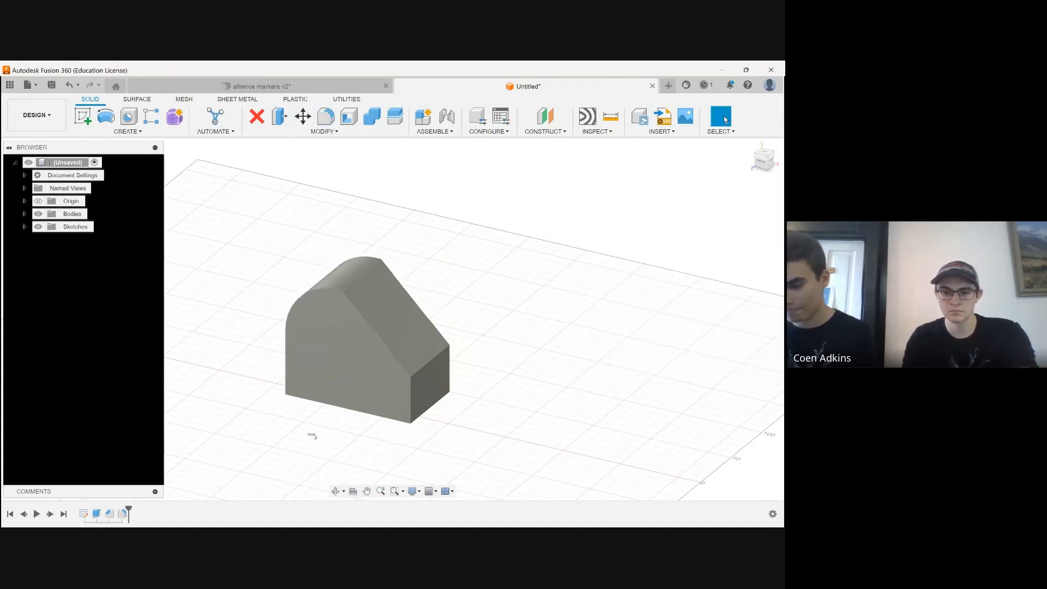
Create a copy of the solid body with Move/Copy, raised above the grid beside the original and rotated onto its side
{"action": "left_click", "coordinate": [335, 491]}
{"action": "left_click_drag", "start_coordinate": [357, 435], "coordinate": [387, 407]}
{"action": "middle_click_drag", "start_coordinate": [388, 407], "coordinate": [328, 436], "text": "shift"}
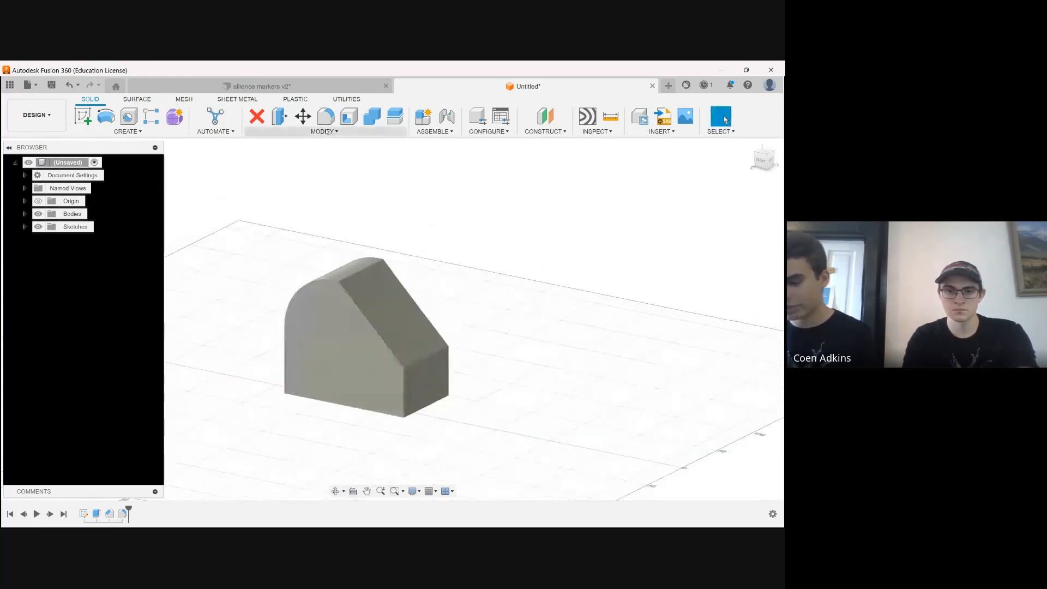
{"action": "key", "text": "m"}
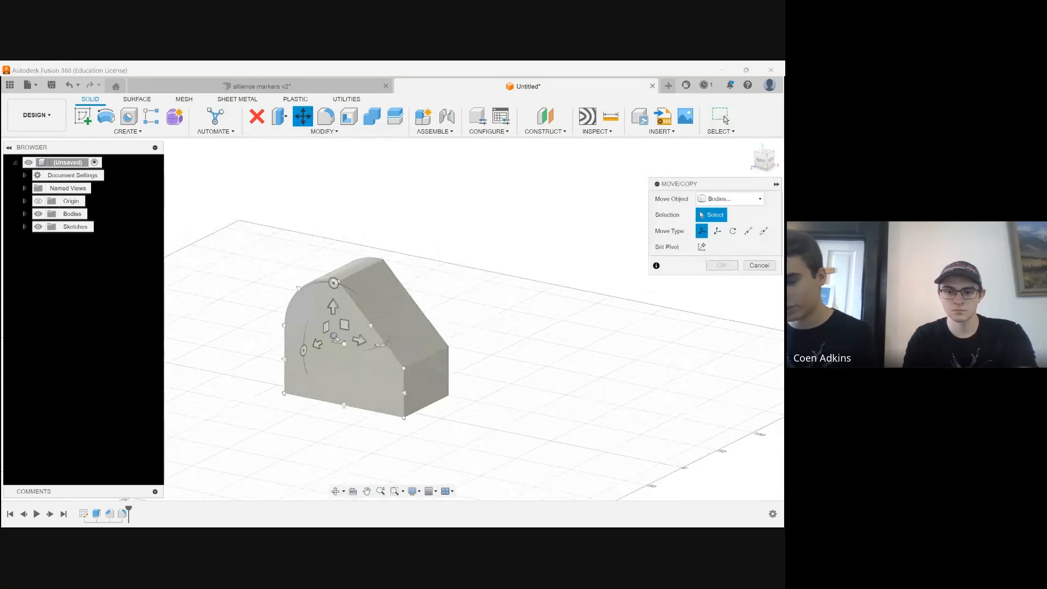
{"action": "left_click", "coordinate": [337, 340]}
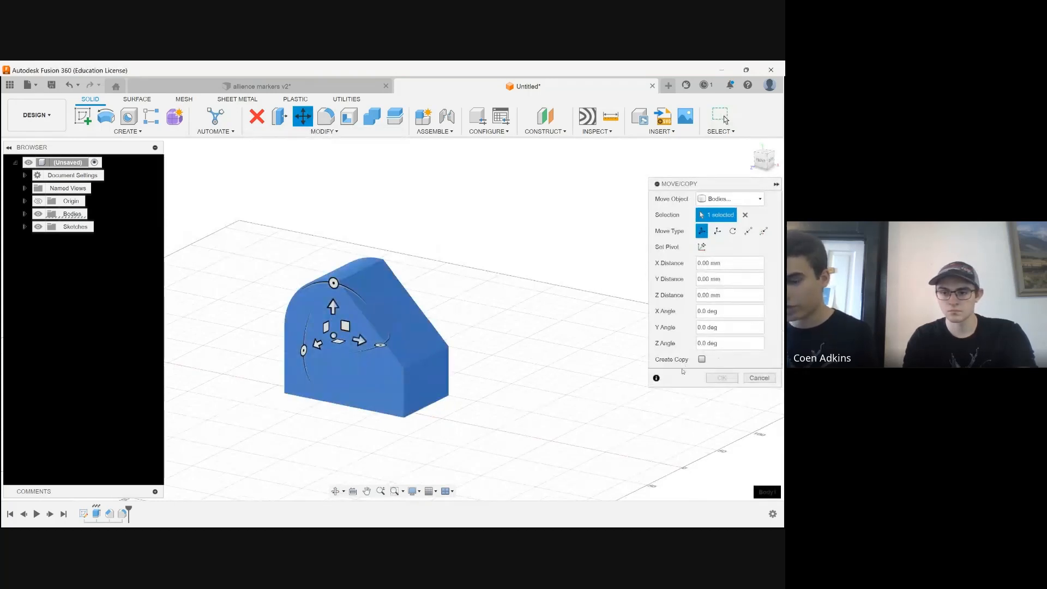
{"action": "left_click", "coordinate": [701, 359]}
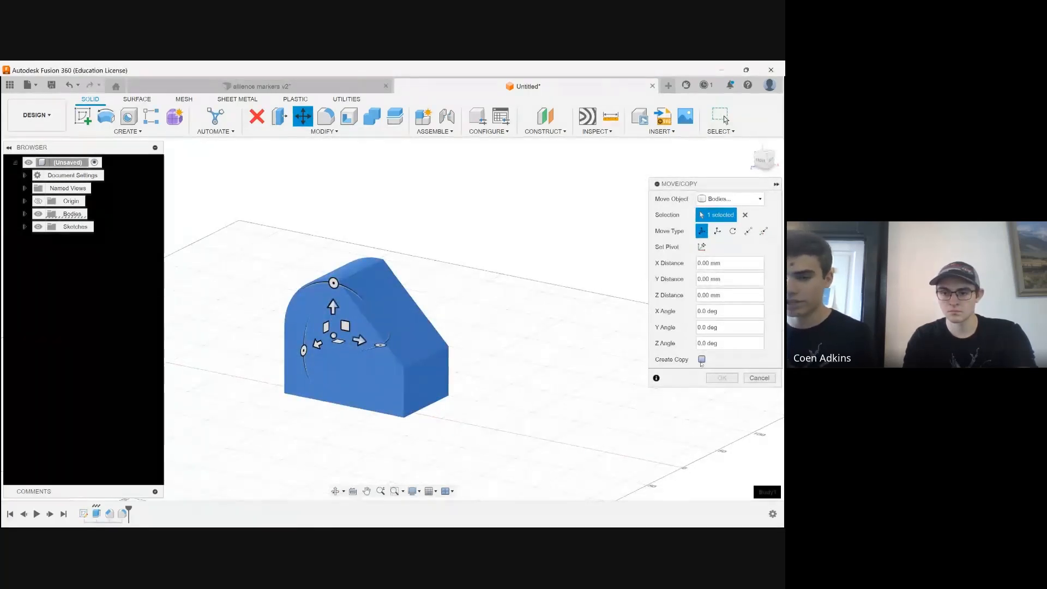
{"action": "left_click_drag", "start_coordinate": [316, 344], "coordinate": [536, 355]}
{"action": "key", "text": "Return"}
{"action": "scroll", "coordinate": [344, 359], "scroll_direction": "down", "scroll_amount": 3}
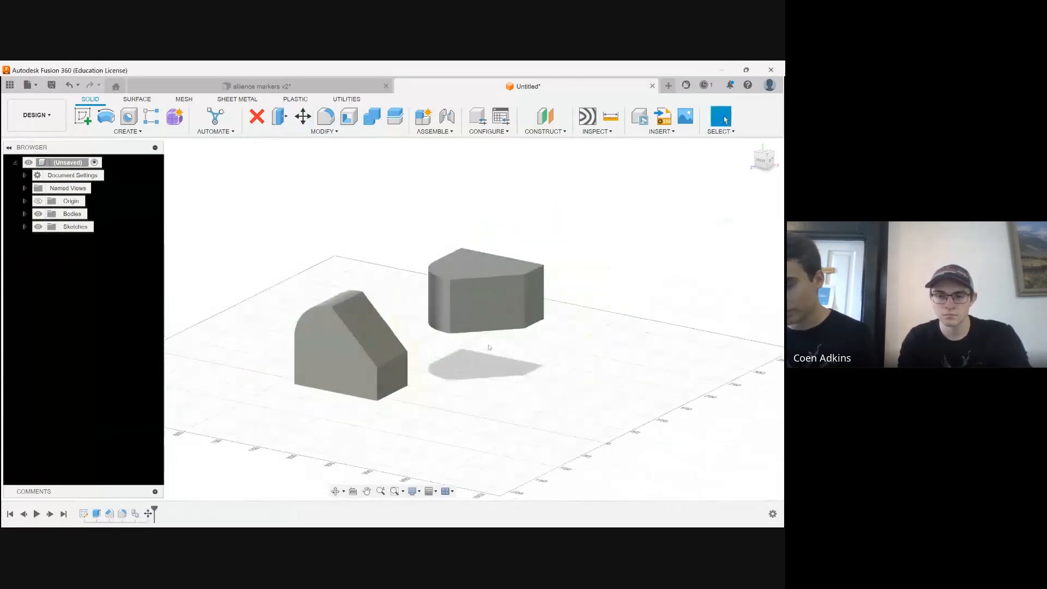
{"action": "scroll", "coordinate": [468, 387], "scroll_direction": "up", "scroll_amount": 1}
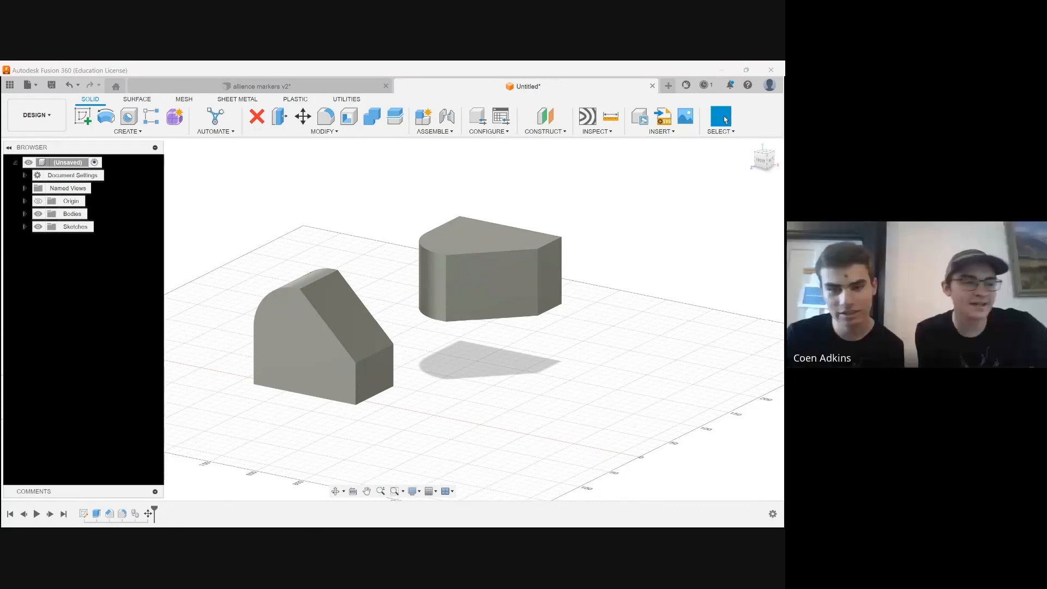
Create a new design and start a sketch on the vertical front plane
{"action": "left_click", "coordinate": [728, 78]}
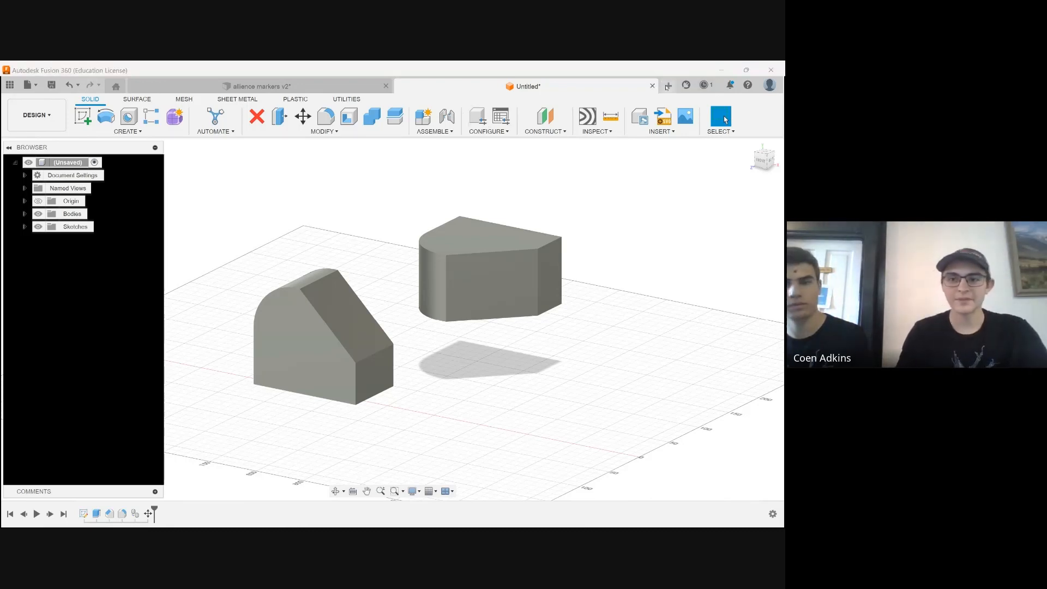
{"action": "left_click", "coordinate": [668, 85]}
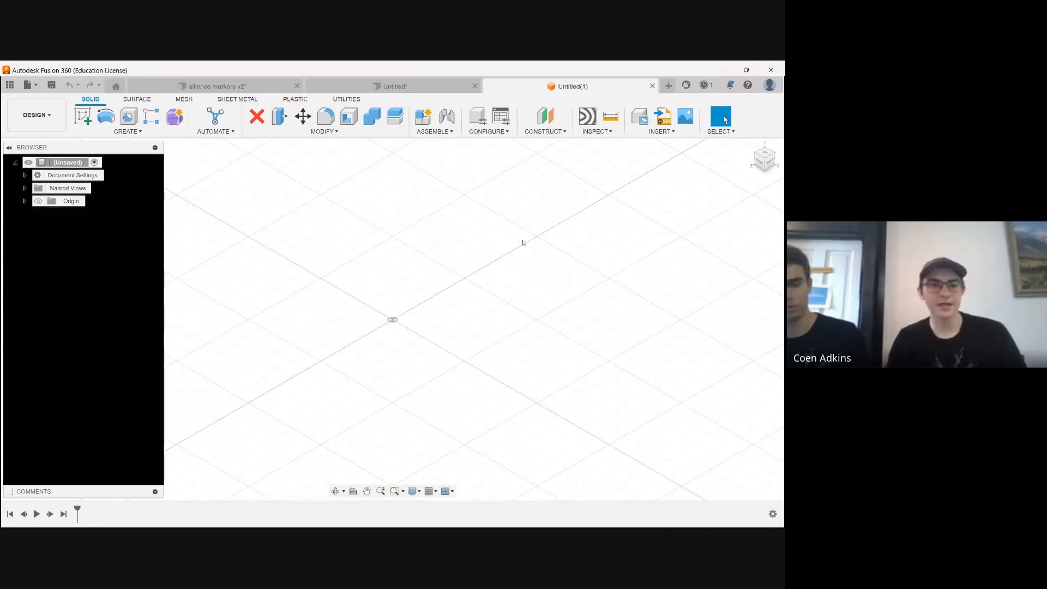
{"action": "left_click", "coordinate": [83, 116]}
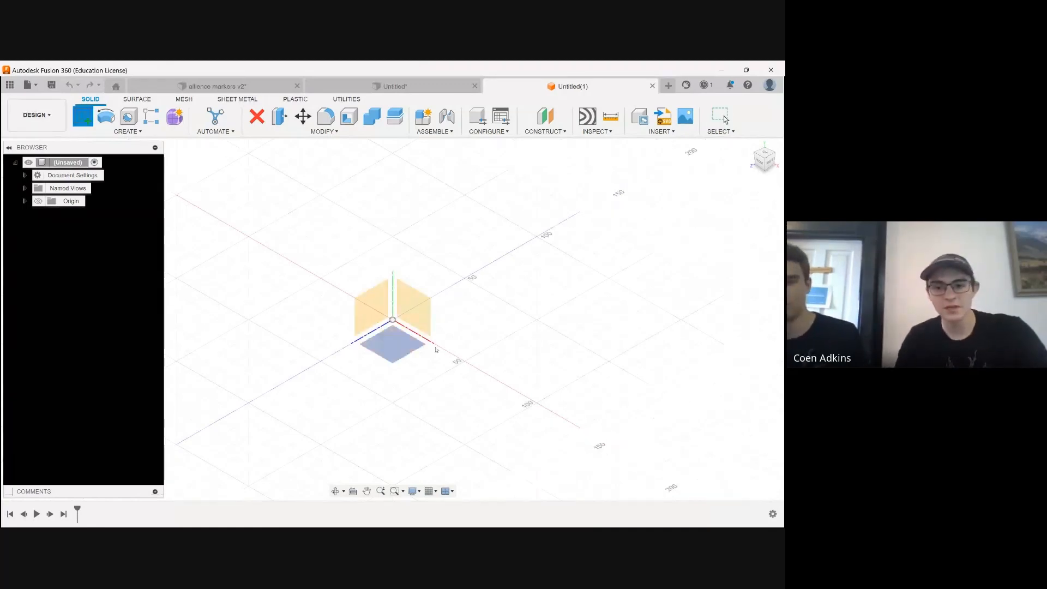
{"action": "left_click", "coordinate": [423, 301]}
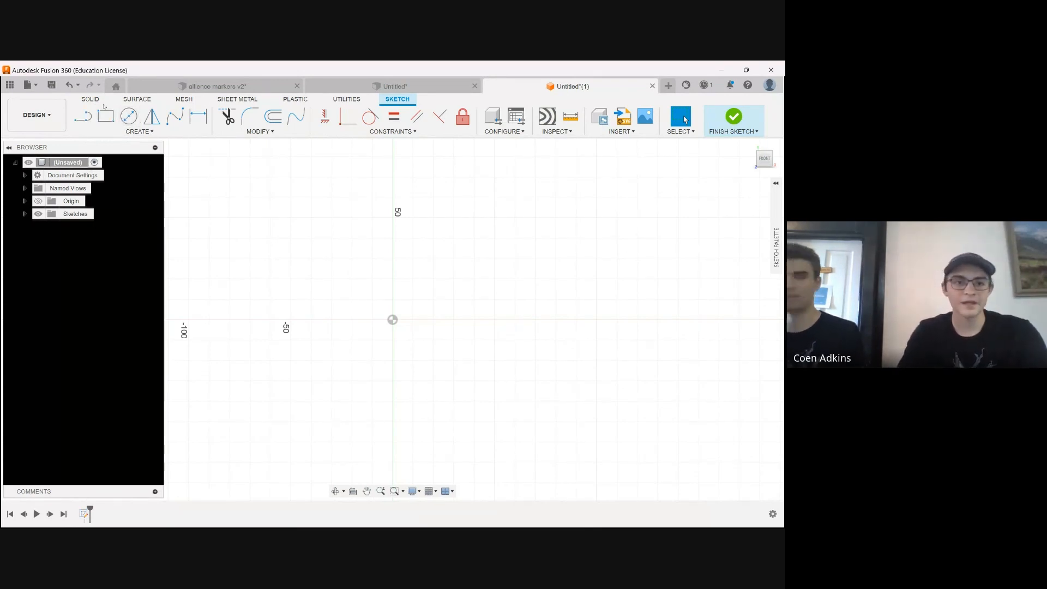
Sketch a 63.5 by 63.5 mm square left of the origin with its lower edge on the horizontal axis
{"action": "key", "text": "r"}
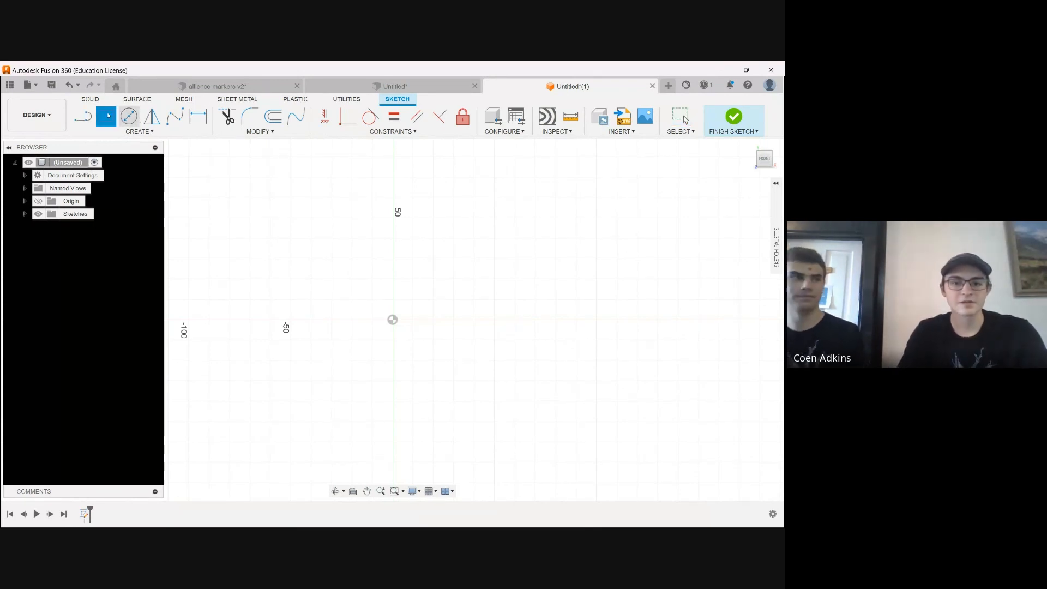
{"action": "left_click", "coordinate": [331, 320]}
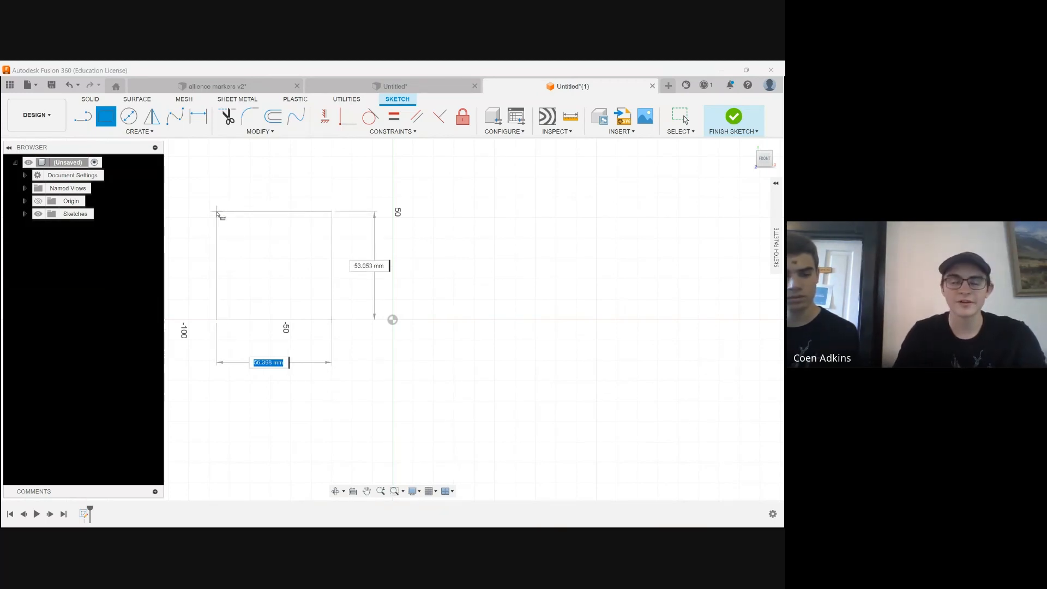
{"action": "type", "text": "63.5"}
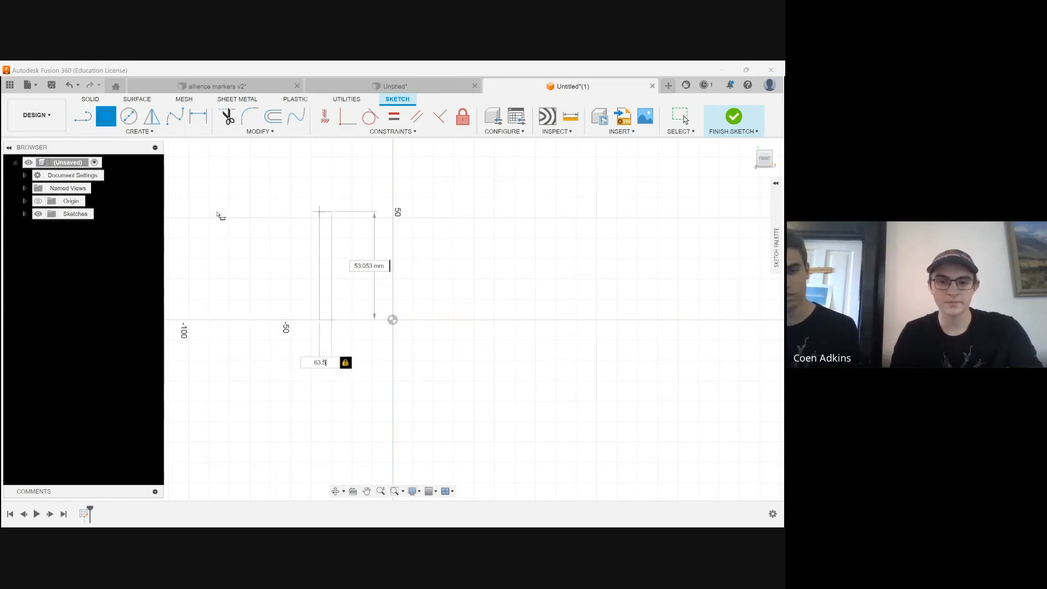
{"action": "key", "text": "Tab"}
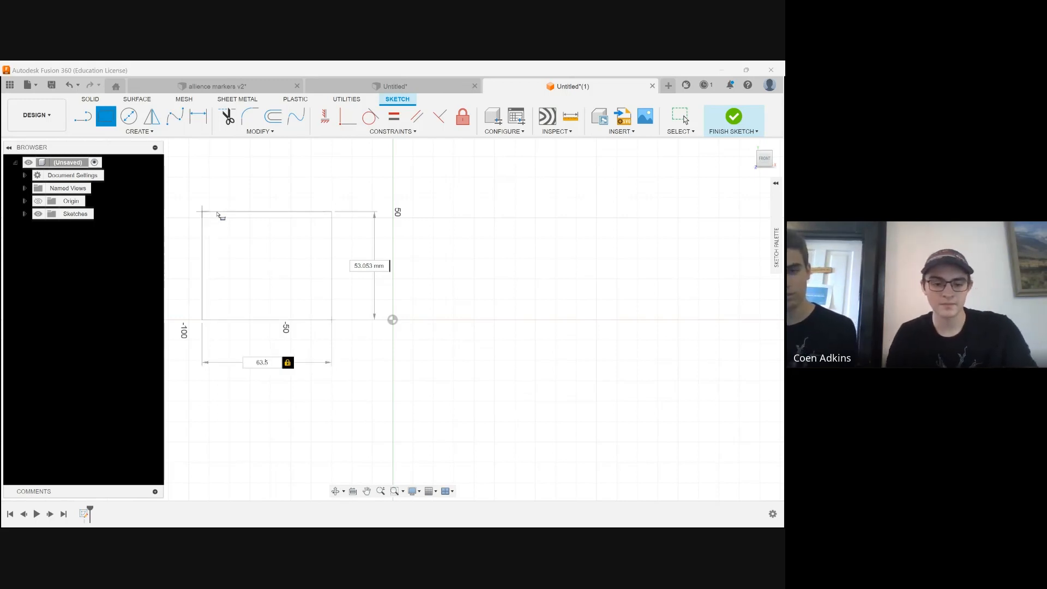
{"action": "type", "text": "63.5"}
{"action": "key", "text": "Return"}
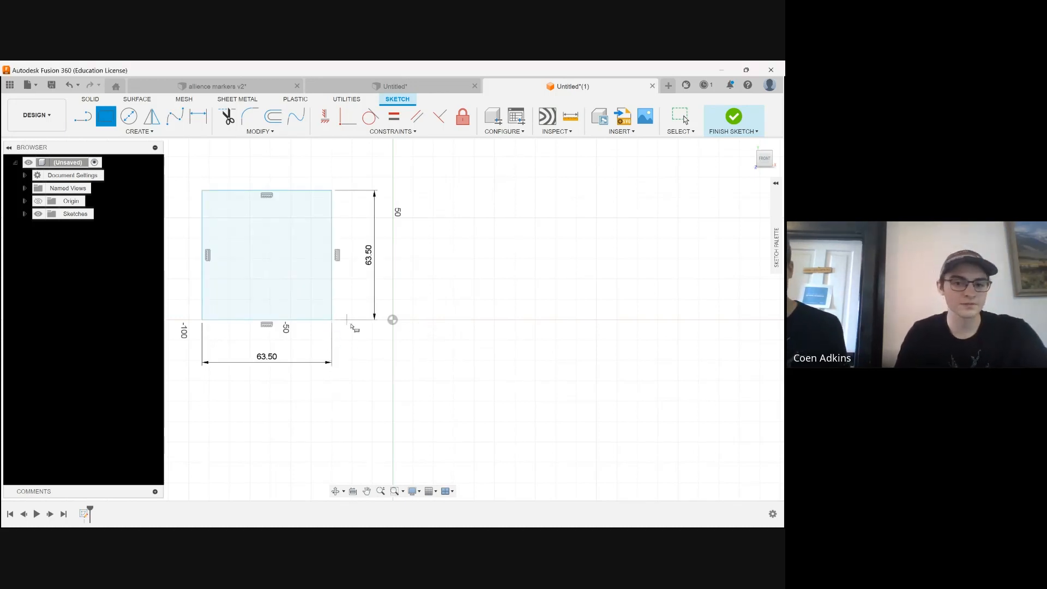
Add a 10 mm wide rectangle along the square's right side, matching its full height
{"action": "left_click", "coordinate": [332, 321]}
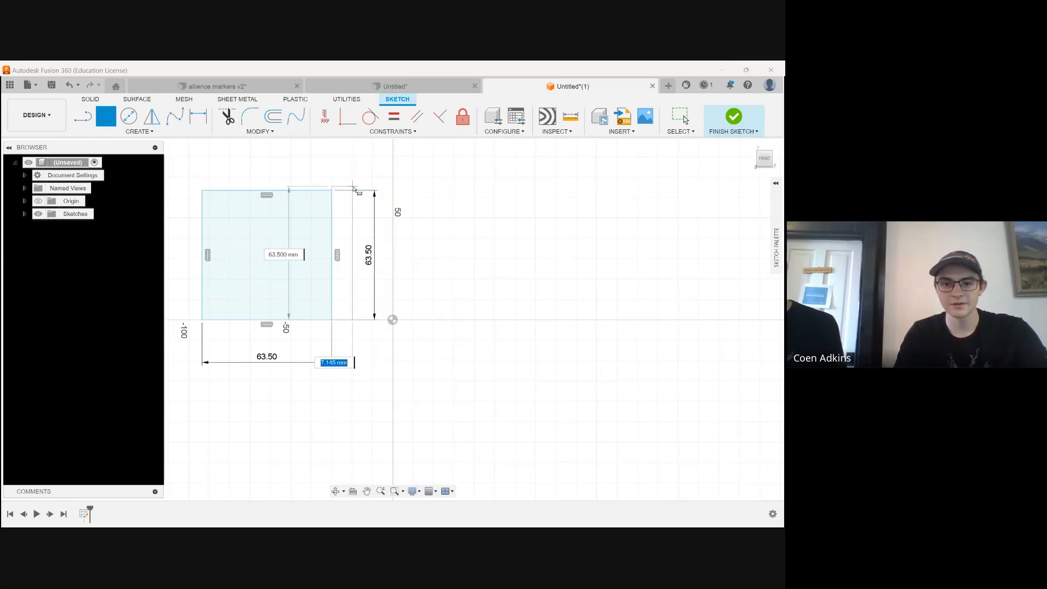
{"action": "key", "text": "Escape"}
{"action": "left_click", "coordinate": [333, 321]}
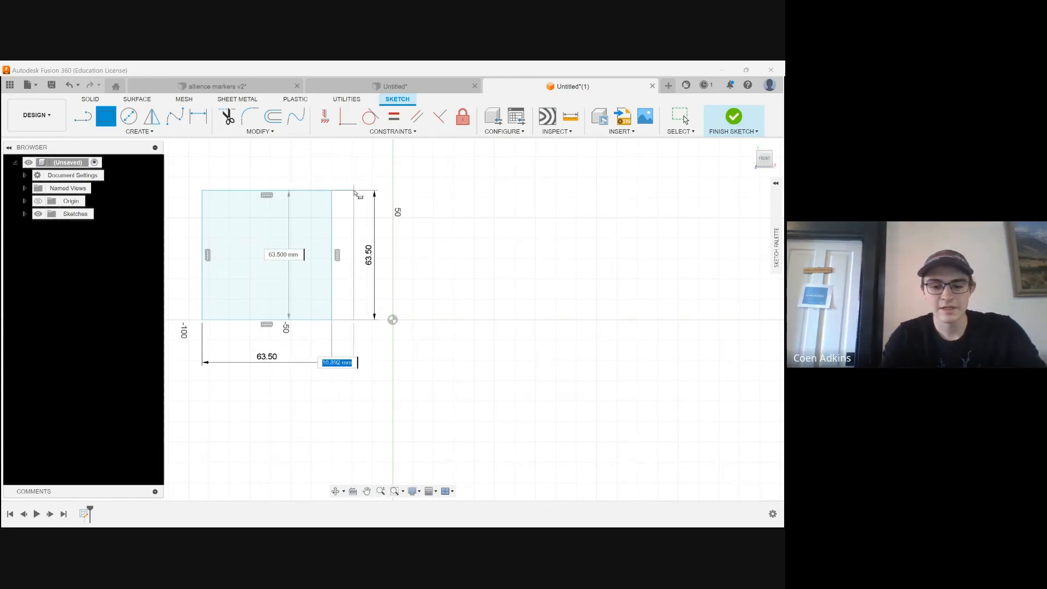
{"action": "type", "text": "10"}
{"action": "key", "text": "Tab"}
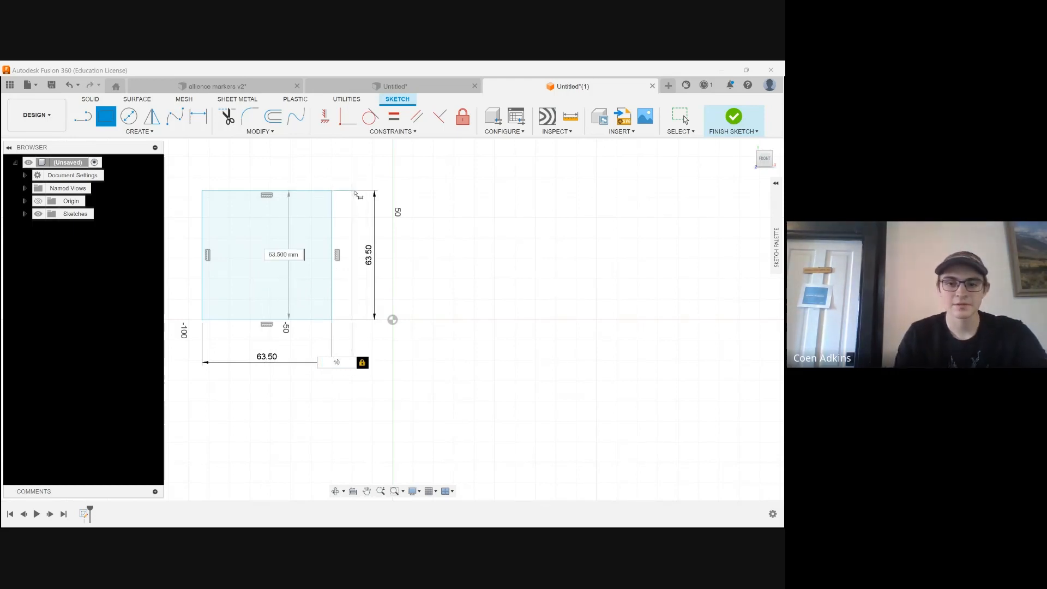
{"action": "key", "text": "Return"}
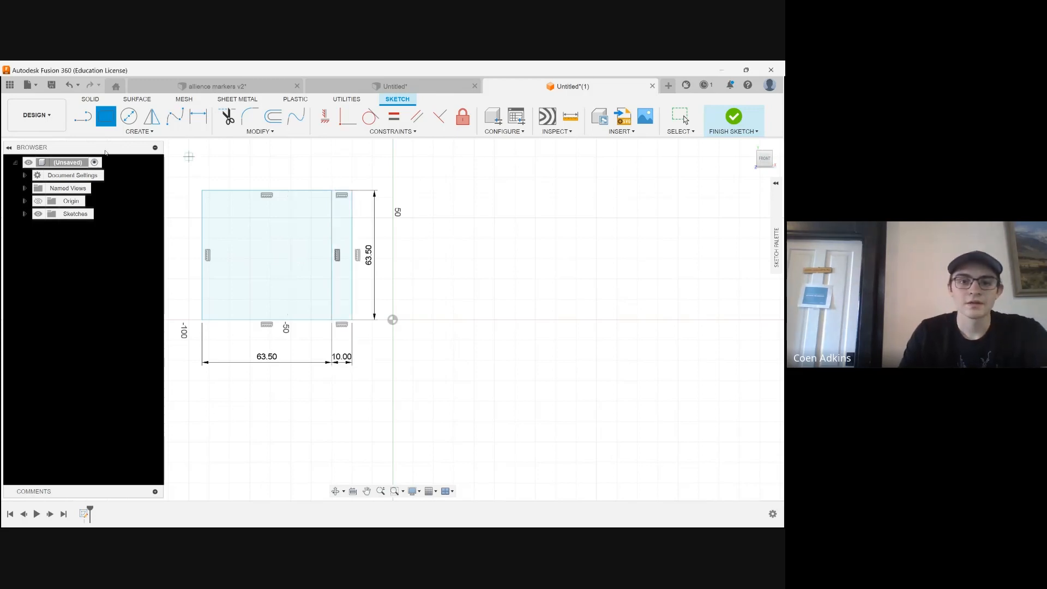
Add a 10 mm wide, full-height rectangle along the square's left side and leave the rectangle tool
{"action": "left_click", "coordinate": [202, 191]}
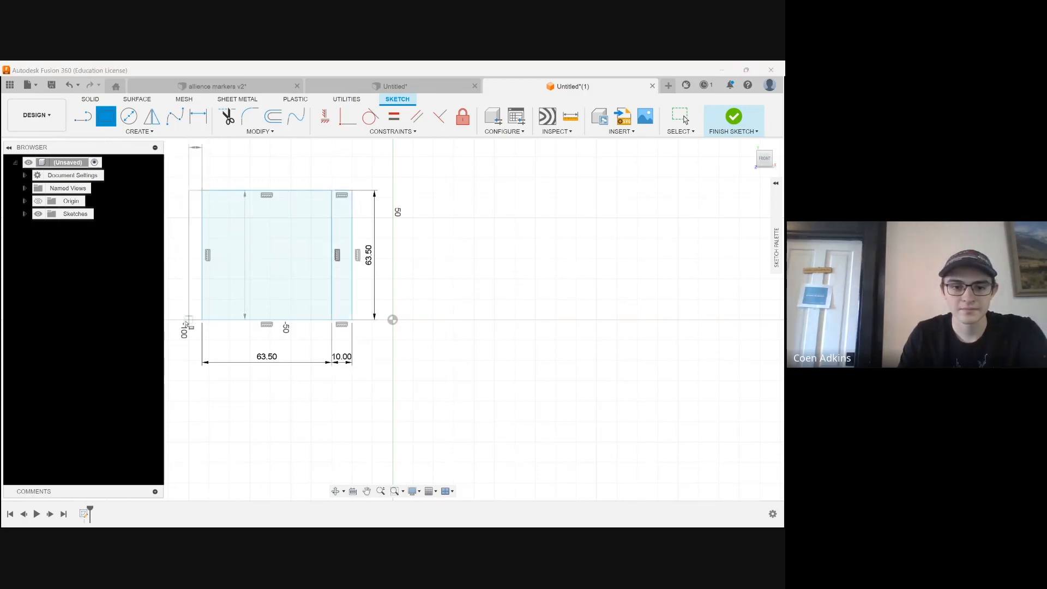
{"action": "type", "text": "10"}
{"action": "key", "text": "Tab"}
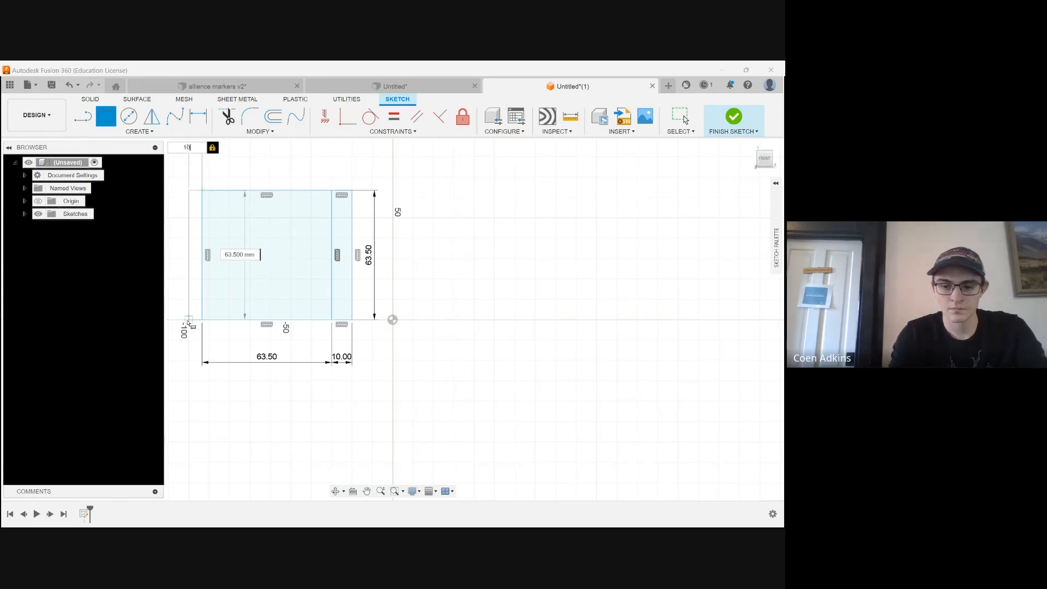
{"action": "left_click", "coordinate": [188, 322]}
{"action": "key", "text": "Escape"}
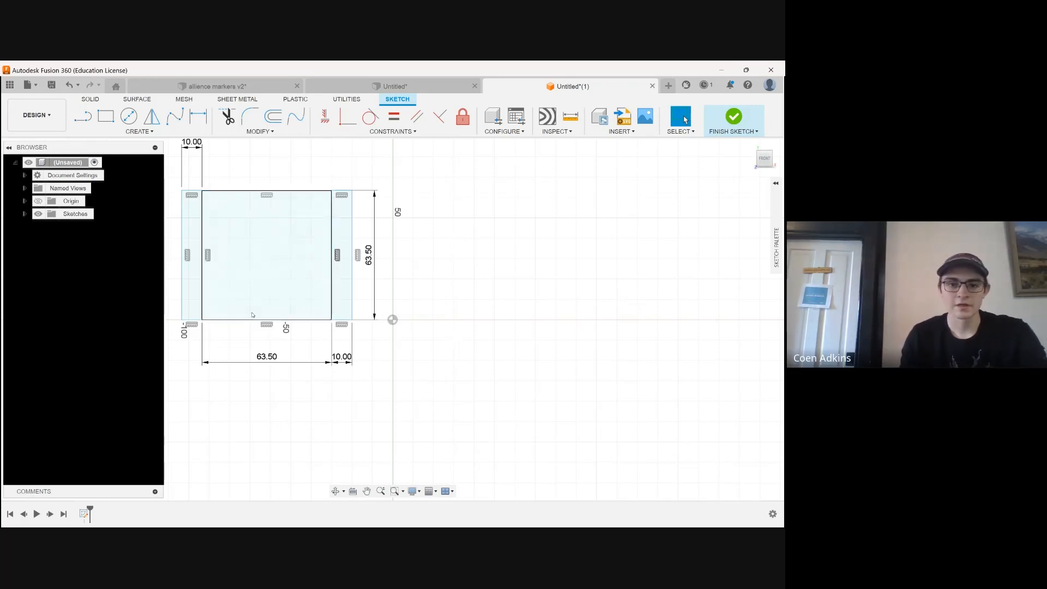
Copy and paste all ten lines of the three rectangles, moving the copy 130 mm in X to the right of the origin
{"action": "scroll", "coordinate": [187, 319], "scroll_direction": "up", "scroll_amount": 2}
{"action": "left_click", "coordinate": [187, 320]}
{"action": "left_click", "coordinate": [180, 291], "text": "shift"}
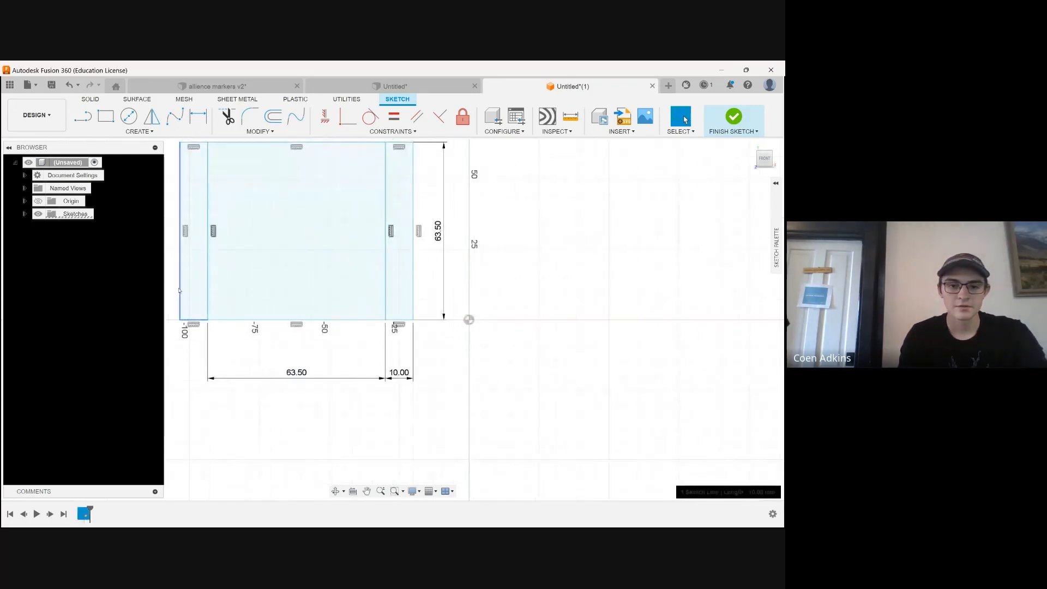
{"action": "left_click", "coordinate": [208, 290], "text": "shift"}
{"action": "left_click", "coordinate": [243, 319], "text": "shift"}
{"action": "left_click", "coordinate": [402, 319], "text": "shift"}
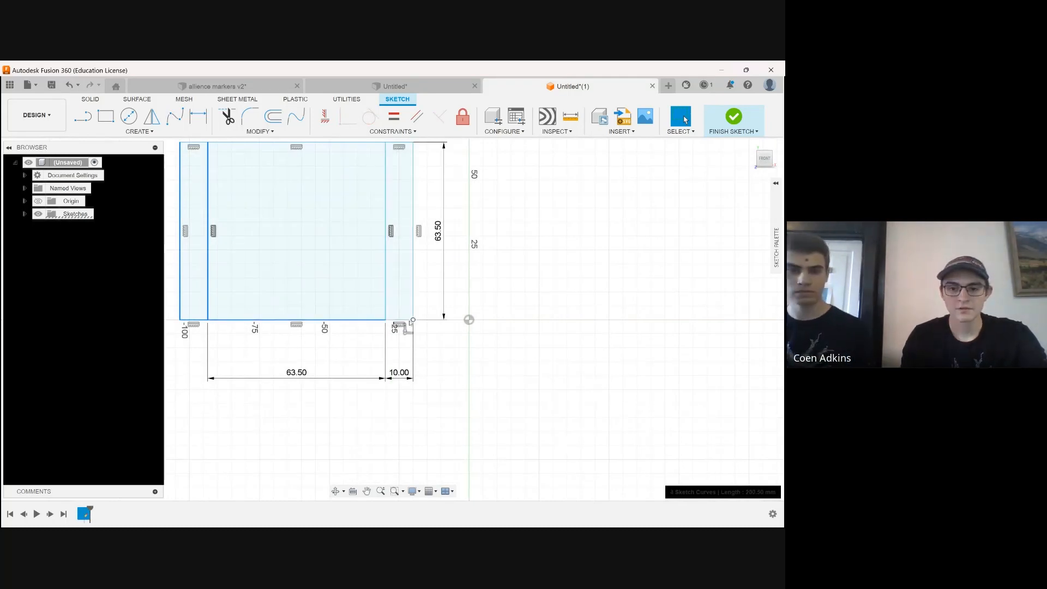
{"action": "left_click", "coordinate": [413, 300], "text": "shift"}
{"action": "left_click", "coordinate": [386, 287], "text": "shift"}
{"action": "scroll", "coordinate": [365, 316], "scroll_direction": "down", "scroll_amount": 2}
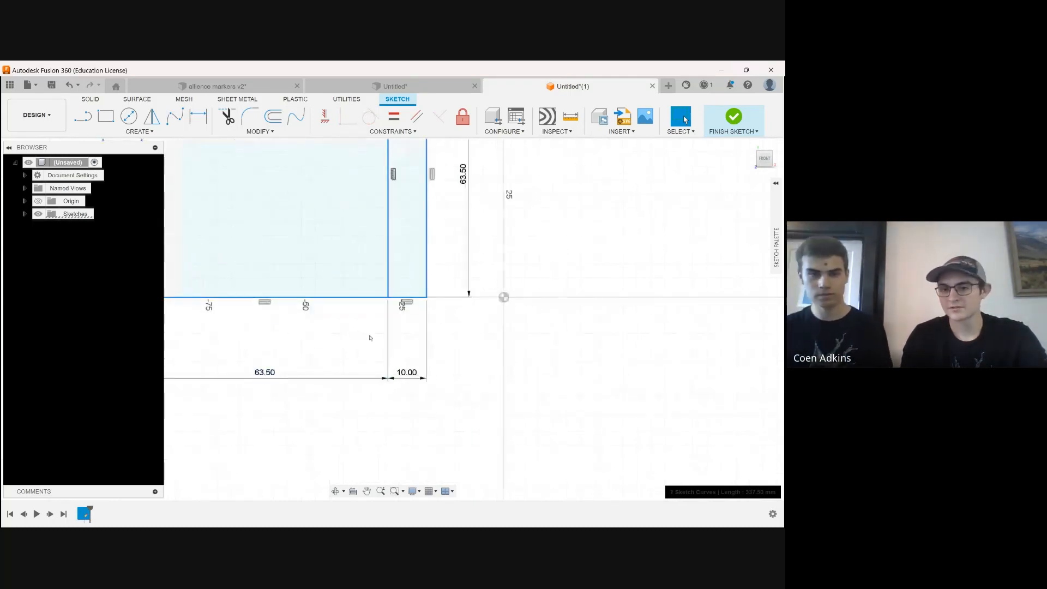
{"action": "left_click", "coordinate": [256, 191], "text": "shift"}
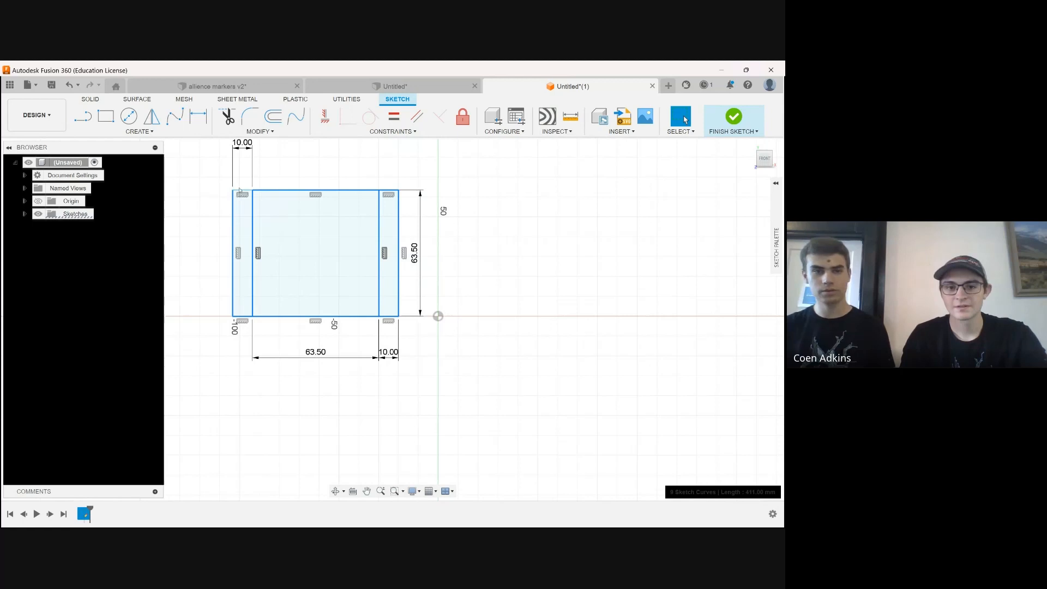
{"action": "left_click", "coordinate": [243, 192], "text": "shift"}
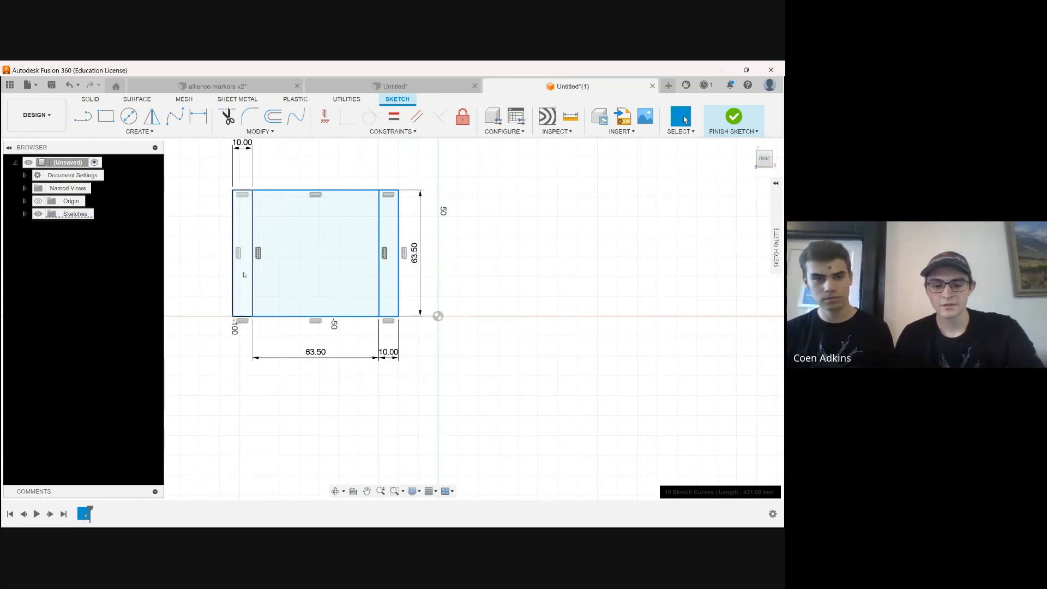
{"action": "key", "text": "m"}
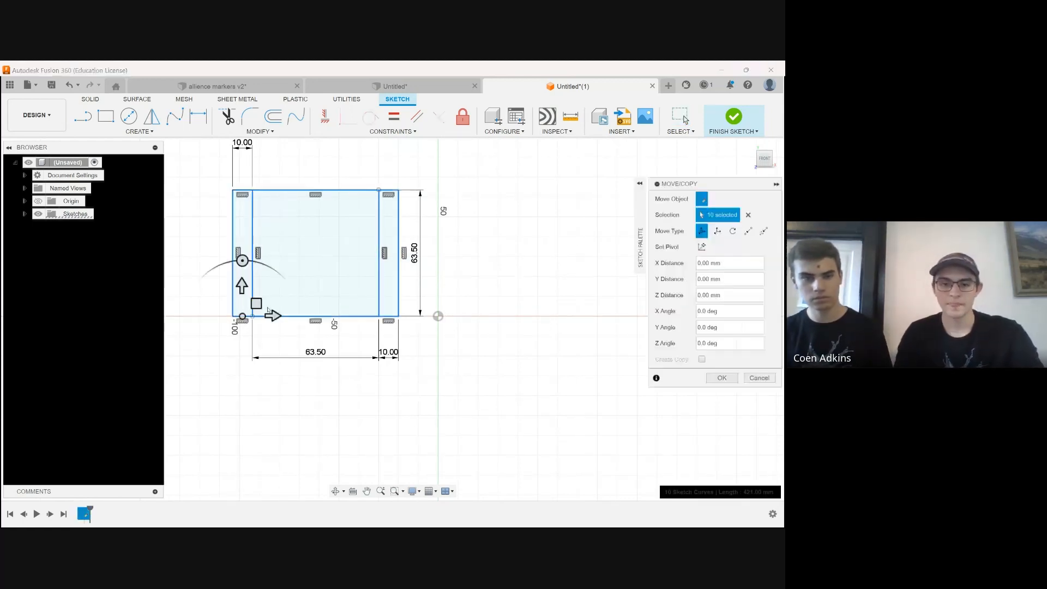
{"action": "left_click_drag", "start_coordinate": [271, 315], "coordinate": [531, 315]}
{"action": "scroll", "coordinate": [213, 376], "scroll_direction": "down", "scroll_amount": 4}
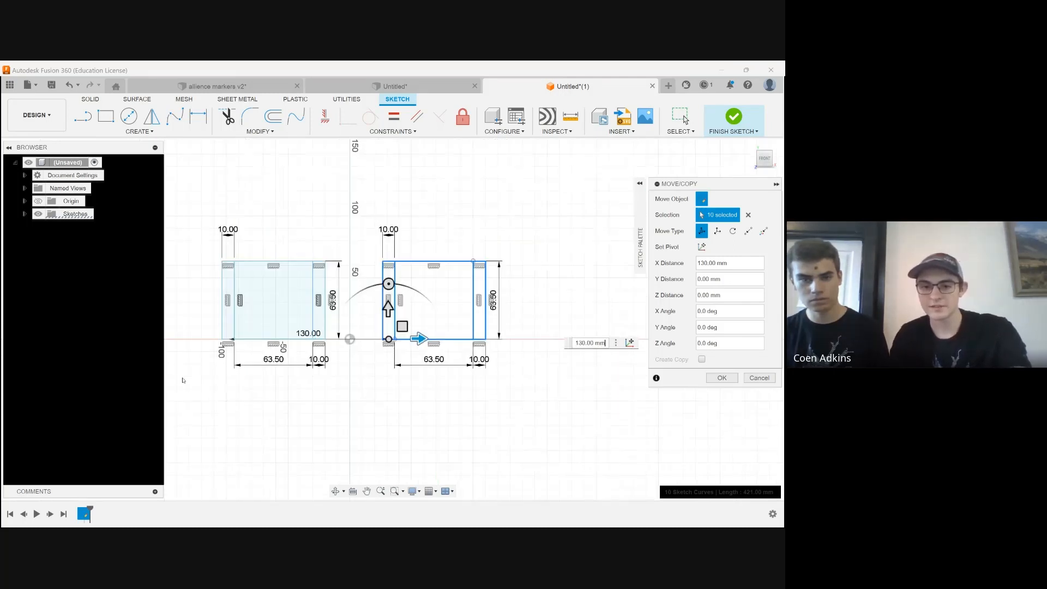
{"action": "scroll", "coordinate": [371, 331], "scroll_direction": "up", "scroll_amount": 2}
{"action": "key", "text": "Return"}
{"action": "scroll", "coordinate": [420, 356], "scroll_direction": "up", "scroll_amount": 4}
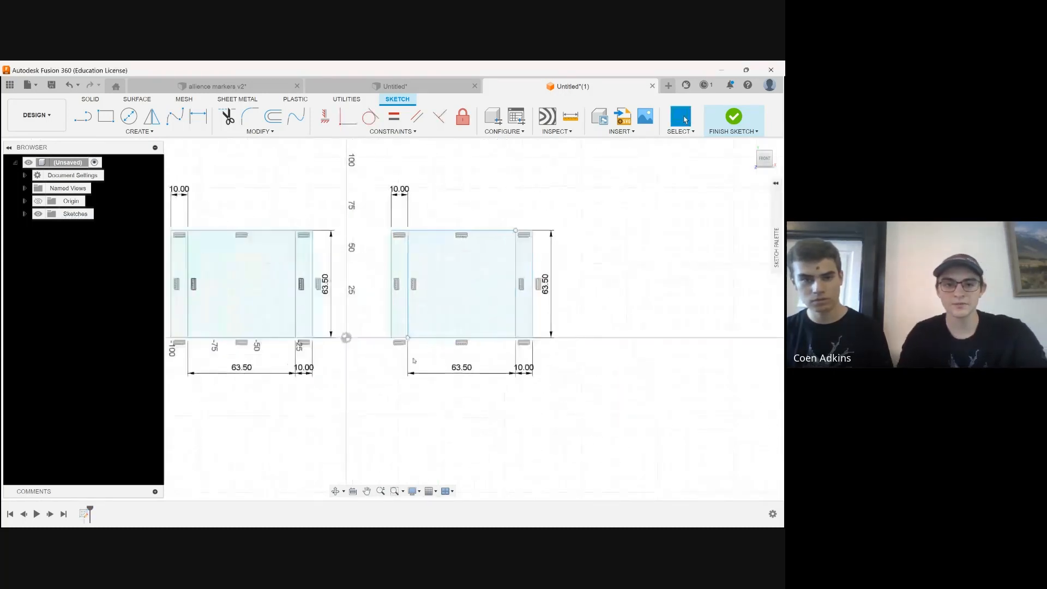
Draw a diagonal line across the copied centre square from its lower left to its upper right corner
{"action": "left_click", "coordinate": [83, 115]}
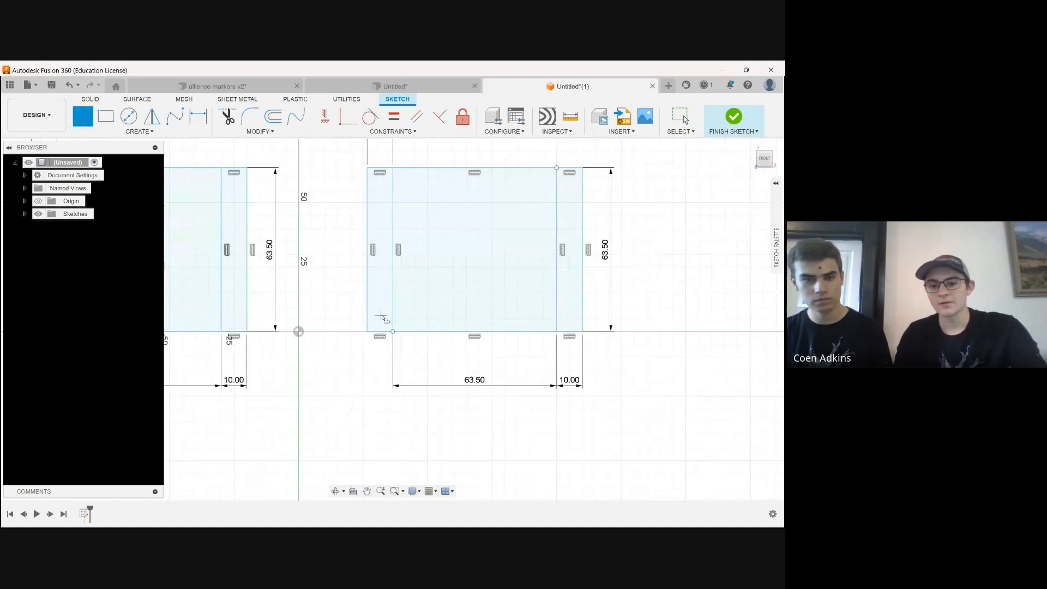
{"action": "left_click", "coordinate": [393, 331]}
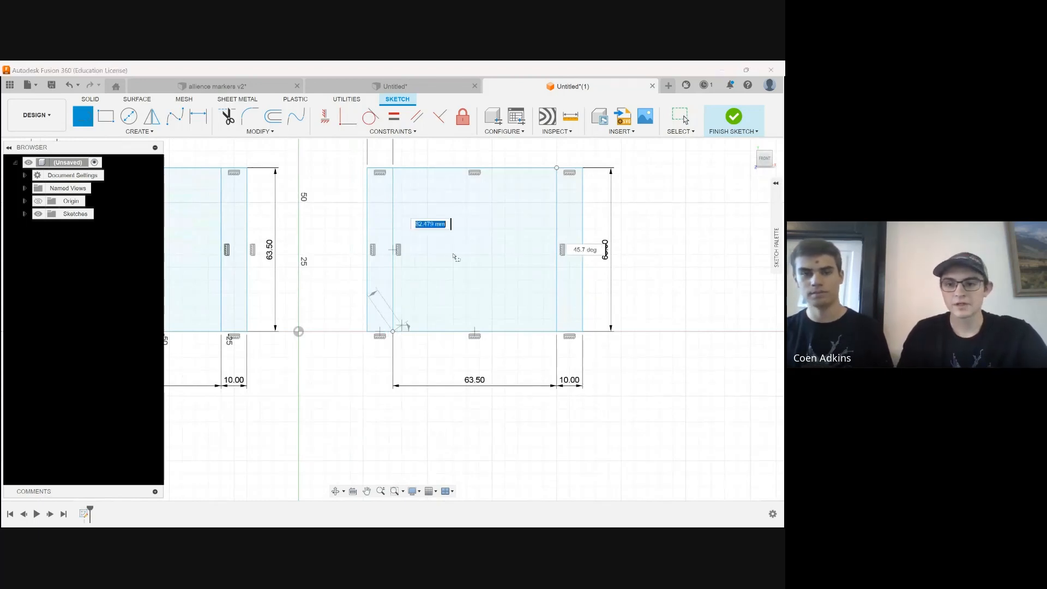
{"action": "left_click", "coordinate": [557, 169]}
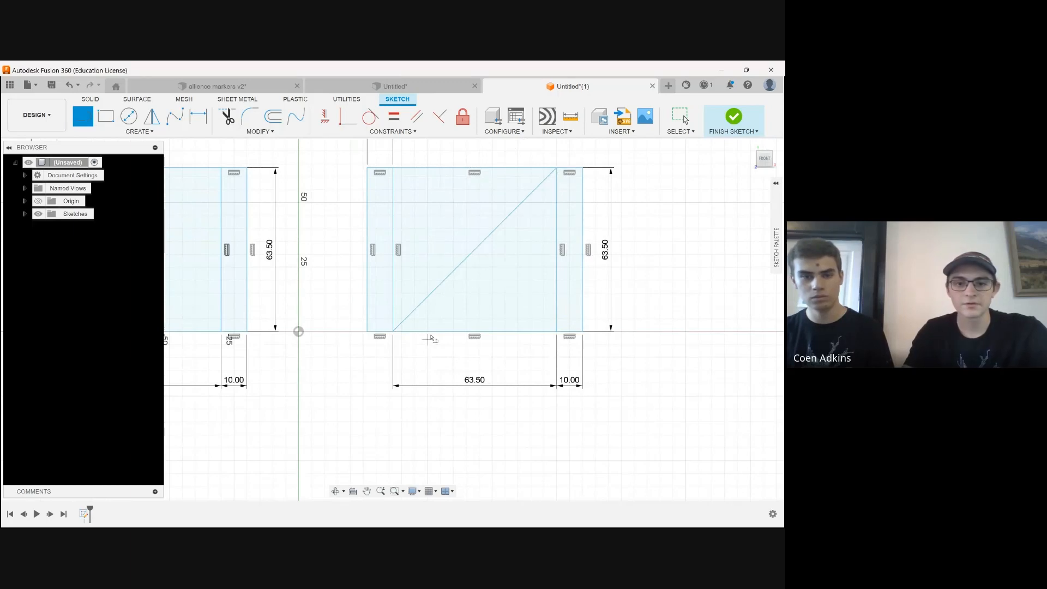
Draw a 63.5 mm diameter circle centred on the diagonal's midpoint in the copied square, and finish the sketch
{"action": "left_click", "coordinate": [129, 117]}
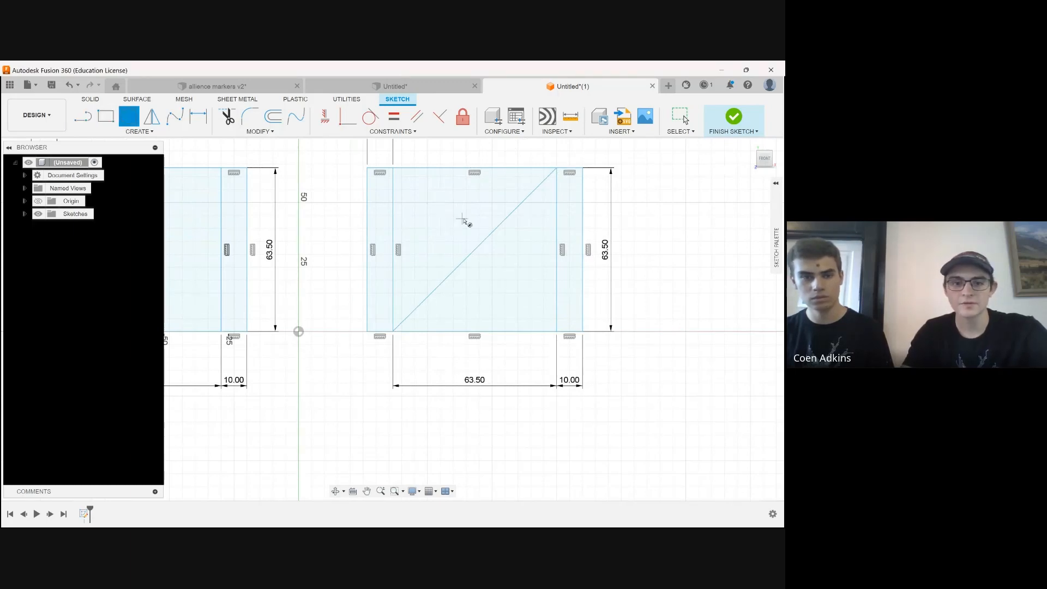
{"action": "left_click", "coordinate": [475, 251]}
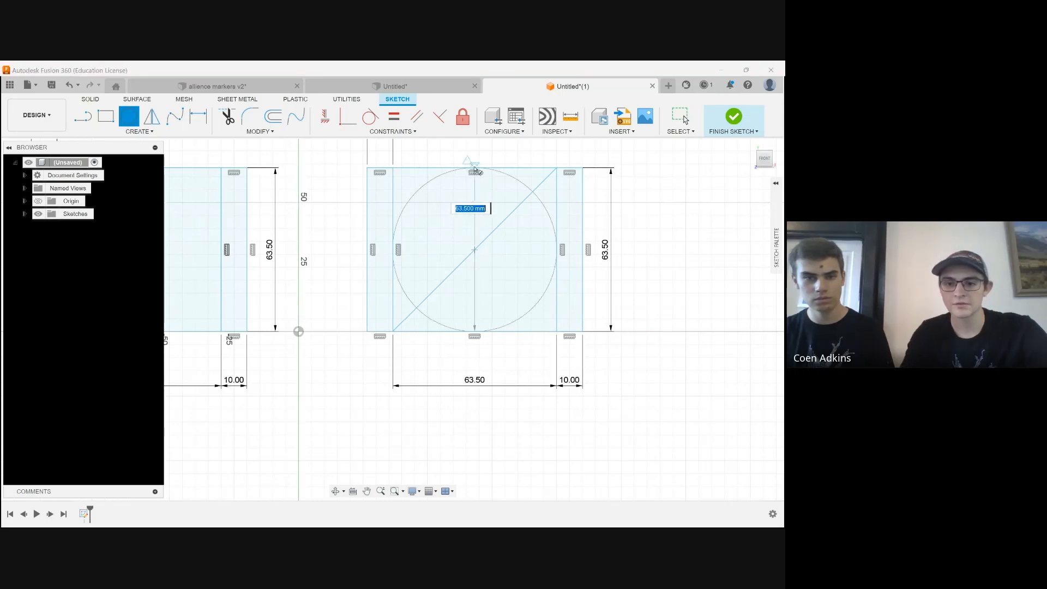
{"action": "left_click", "coordinate": [475, 170]}
{"action": "scroll", "coordinate": [576, 362], "scroll_direction": "down", "scroll_amount": 1}
{"action": "scroll", "coordinate": [649, 367], "scroll_direction": "down", "scroll_amount": 1}
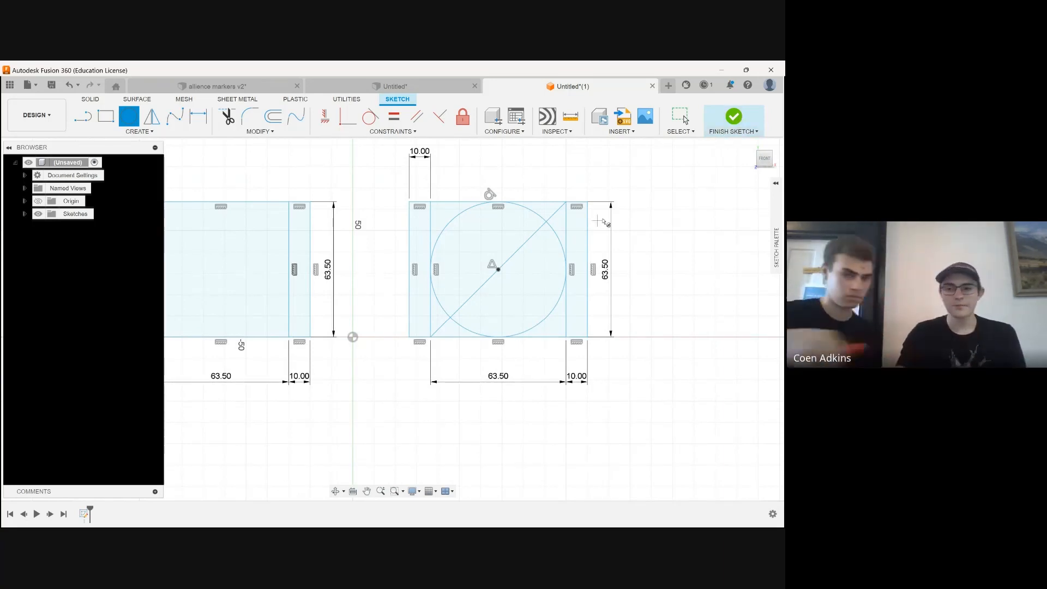
{"action": "left_click", "coordinate": [734, 115]}
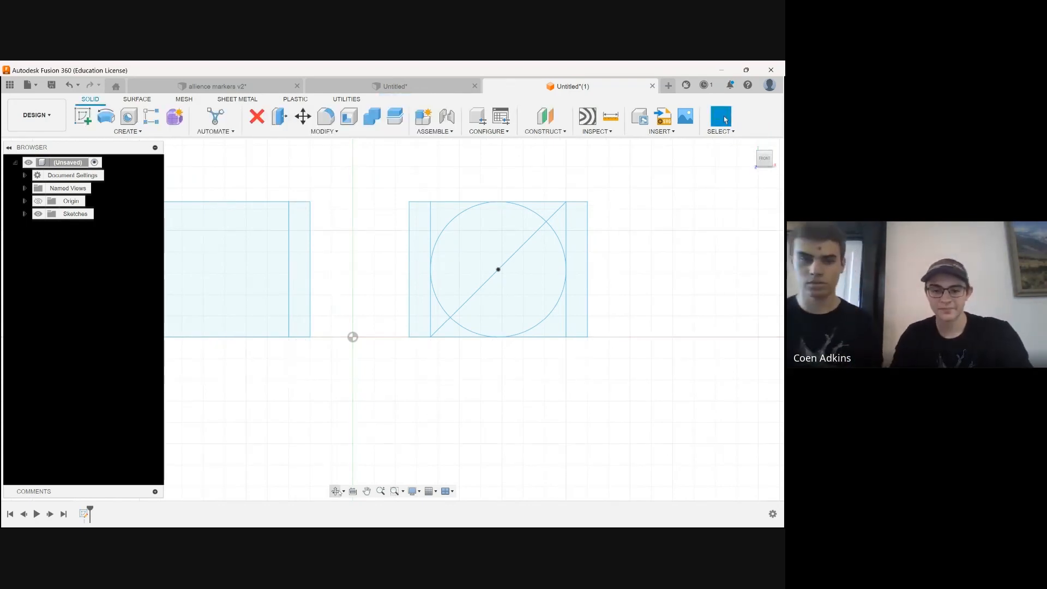
Extrude both halves of the circle and the original centre square 5 mm as new bodies
{"action": "middle_click_drag", "start_coordinate": [515, 352], "coordinate": [369, 328], "text": "shift"}
{"action": "scroll", "coordinate": [372, 349], "scroll_direction": "down", "scroll_amount": 4}
{"action": "scroll", "coordinate": [470, 341], "scroll_direction": "up", "scroll_amount": 5}
{"action": "scroll", "coordinate": [527, 425], "scroll_direction": "up", "scroll_amount": 4}
{"action": "scroll", "coordinate": [552, 423], "scroll_direction": "down", "scroll_amount": 3}
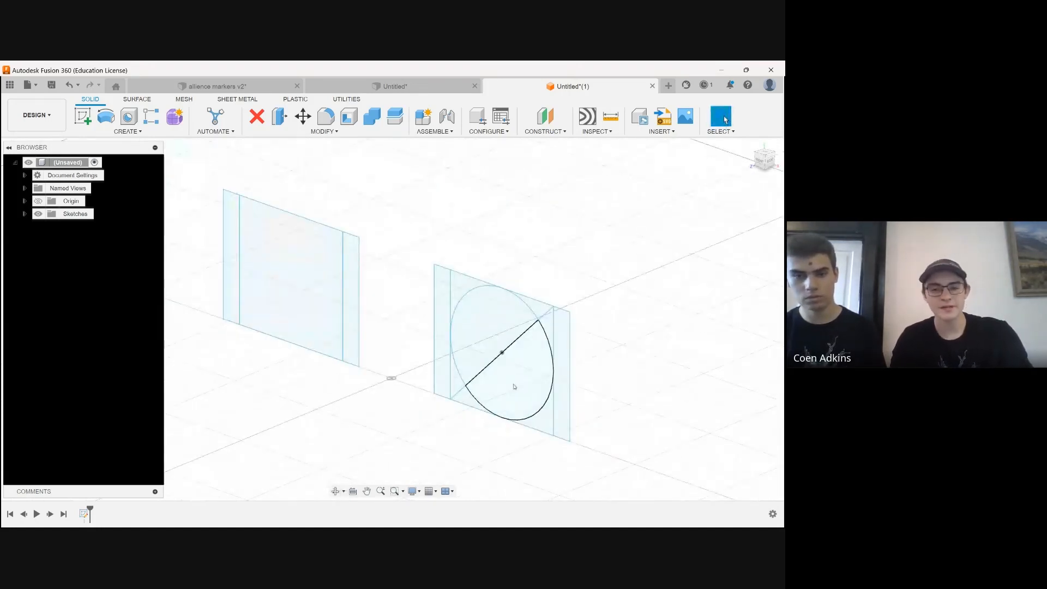
{"action": "left_click", "coordinate": [514, 387]}
{"action": "left_click", "coordinate": [491, 324], "text": "shift"}
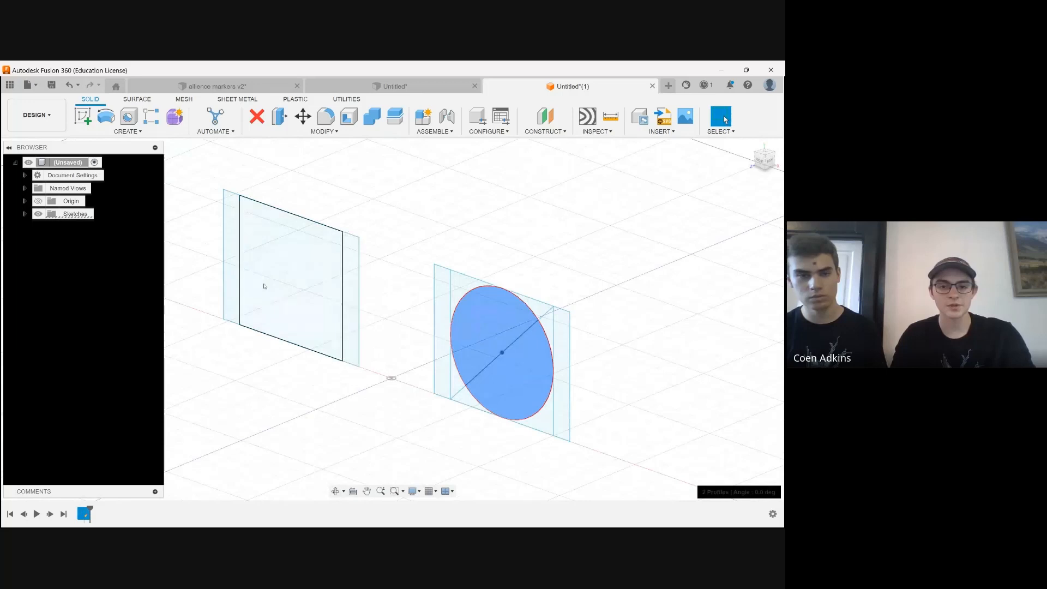
{"action": "left_click", "coordinate": [277, 287], "text": "shift"}
{"action": "key", "text": "e"}
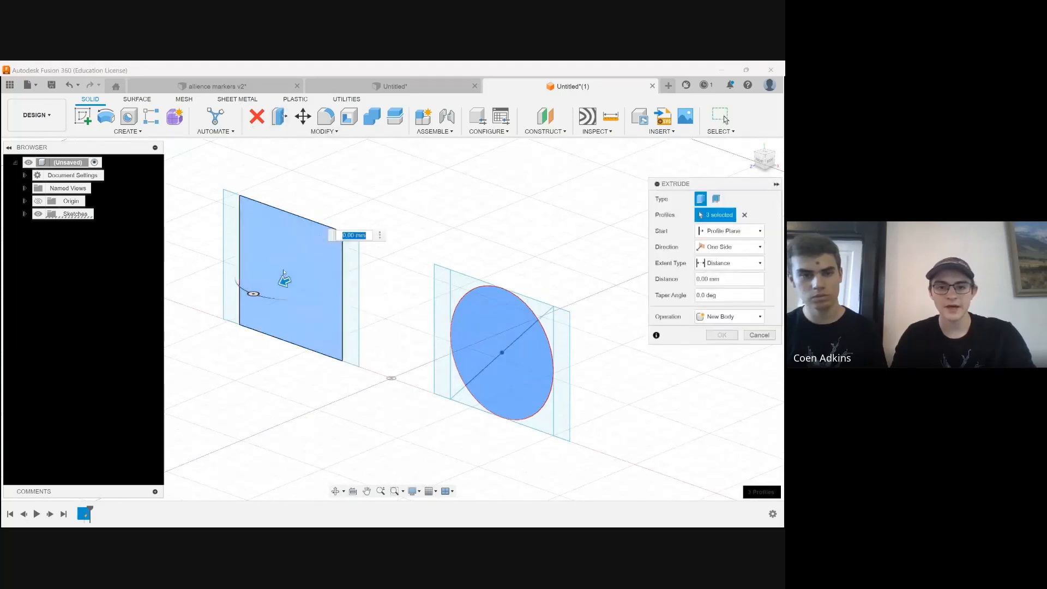
{"action": "left_click_drag", "start_coordinate": [284, 281], "coordinate": [296, 266]}
{"action": "type", "text": "5"}
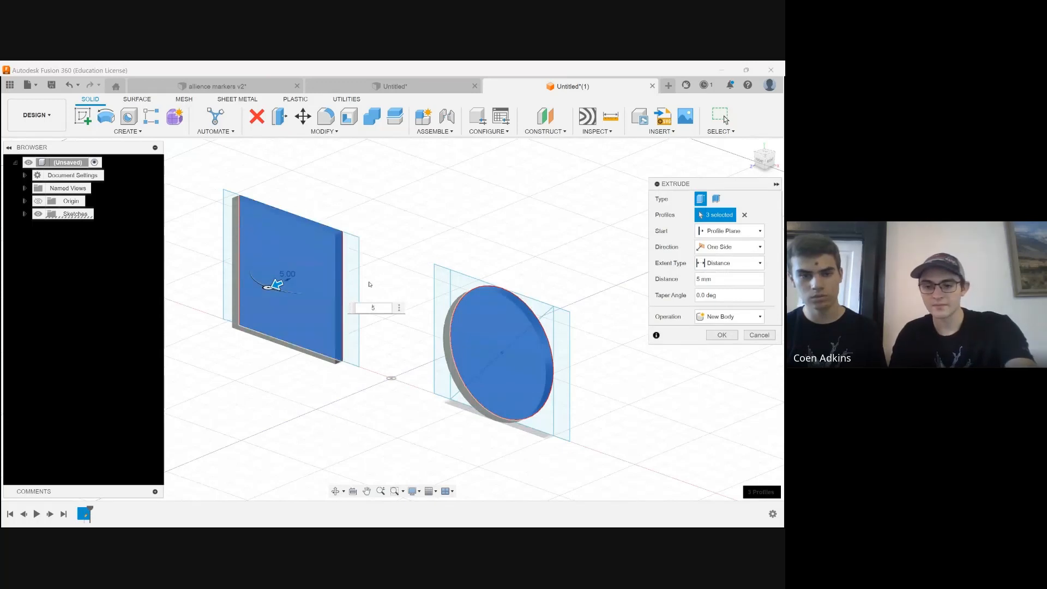
{"action": "key", "text": "Return"}
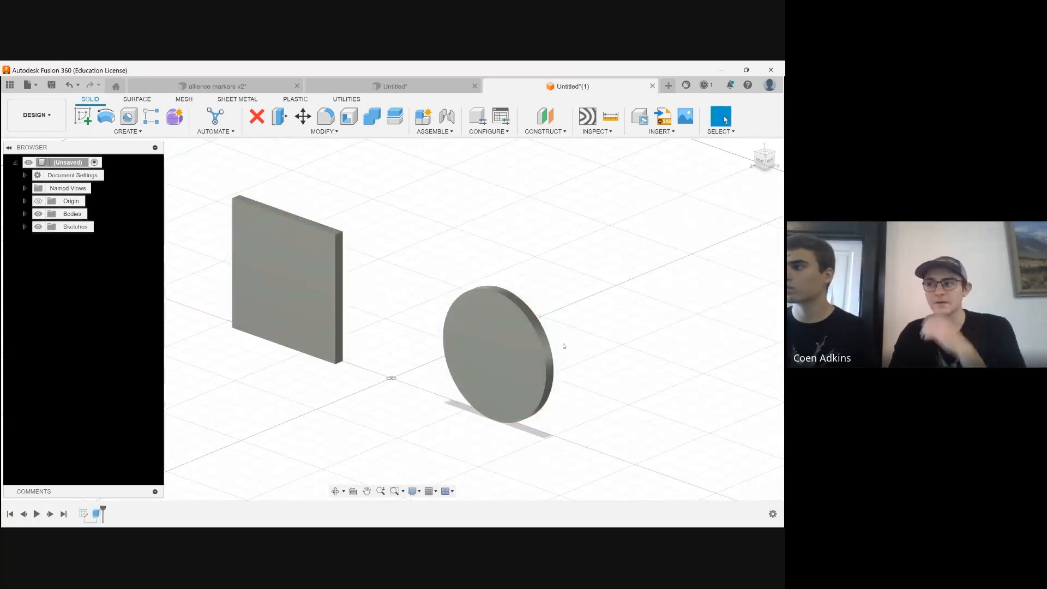
Make Sketch1 visible again and turn the model to show the back of both bodies
{"action": "left_click", "coordinate": [24, 227]}
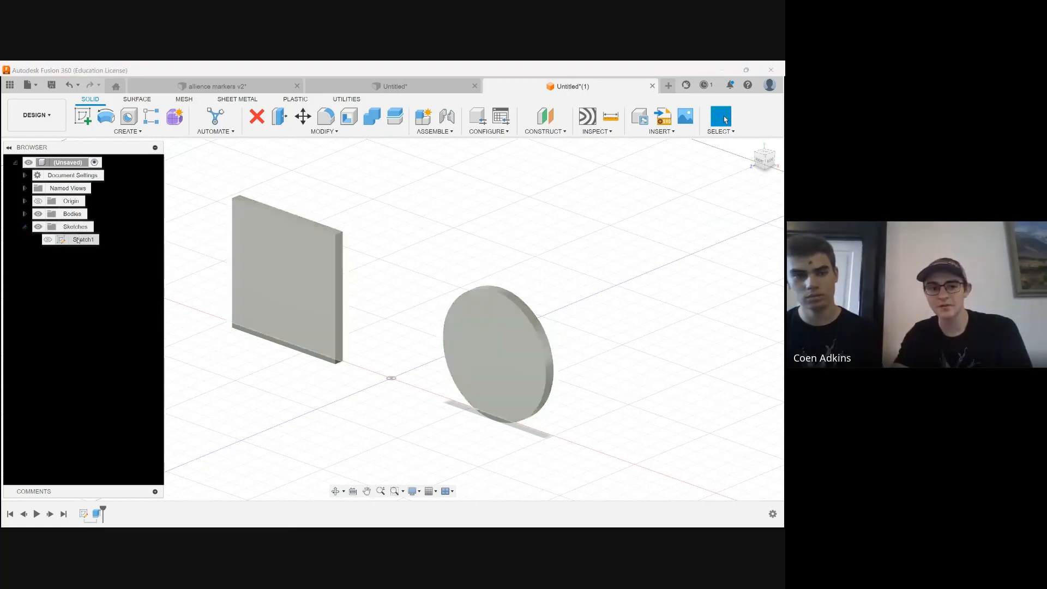
{"action": "left_click", "coordinate": [48, 240]}
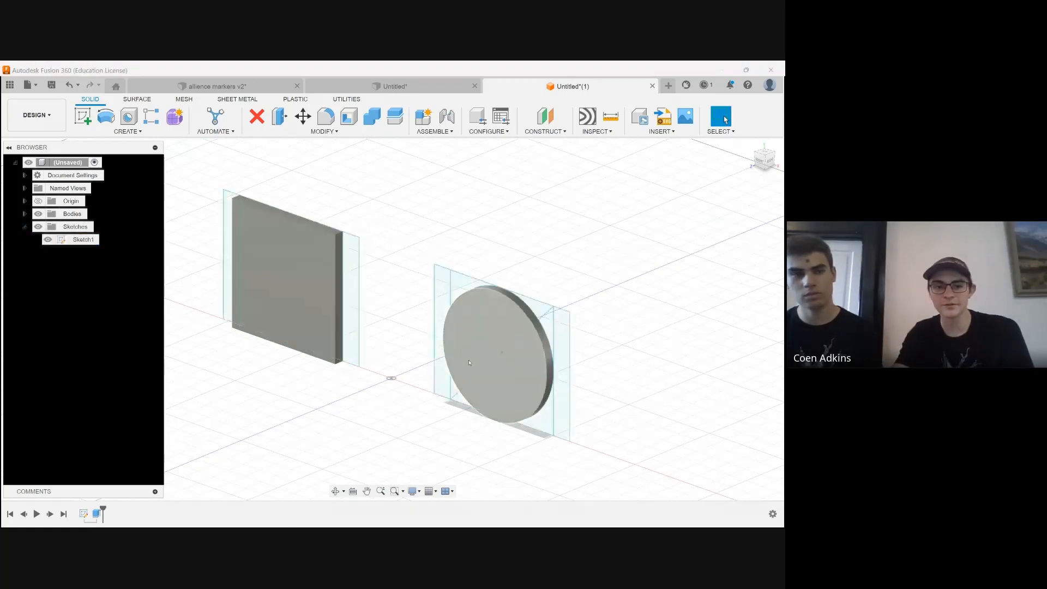
{"action": "left_click", "coordinate": [334, 491]}
{"action": "left_click_drag", "start_coordinate": [358, 437], "coordinate": [472, 365]}
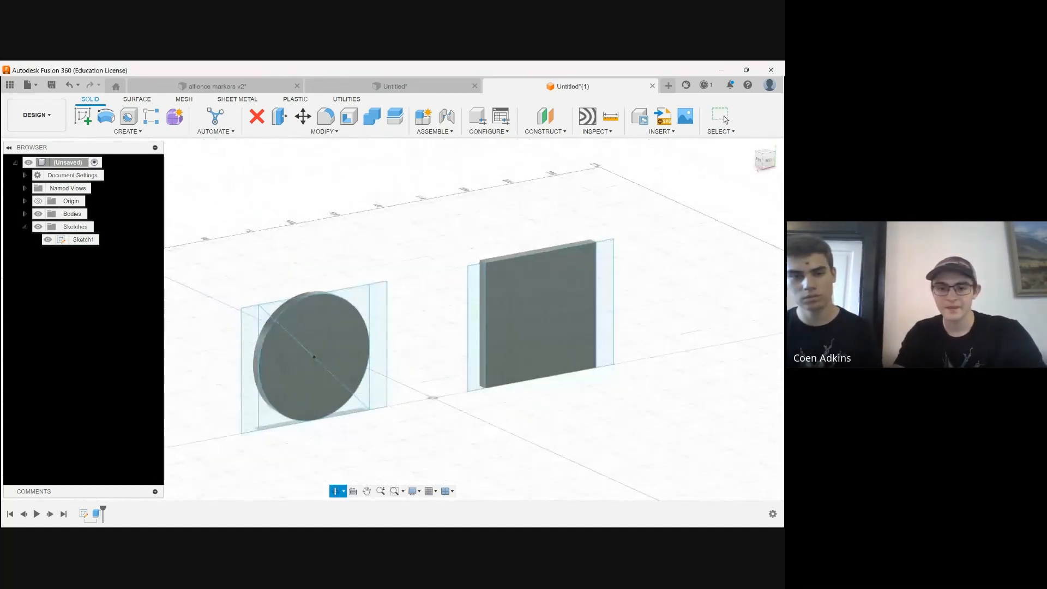
{"action": "key", "text": "Escape"}
{"action": "scroll", "coordinate": [357, 397], "scroll_direction": "up", "scroll_amount": 2}
Extrude all profiles of both squares, including the side strips, corner areas and circle, by -5 mm behind the existing bodies
{"action": "left_click", "coordinate": [360, 407]}
{"action": "left_click", "coordinate": [375, 380], "text": "ctrl"}
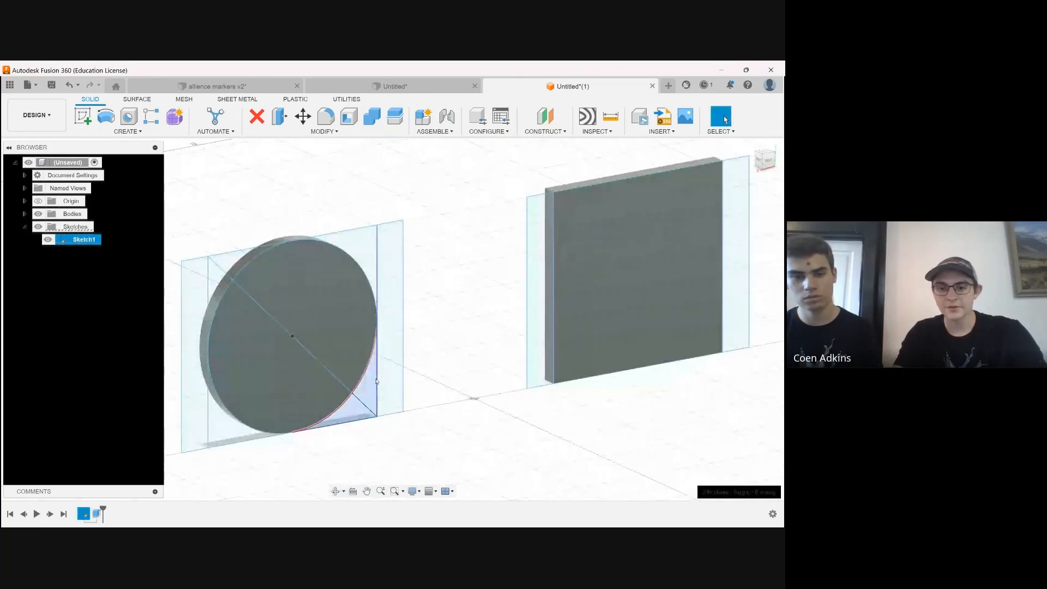
{"action": "left_click", "coordinate": [389, 360], "text": "ctrl"}
{"action": "left_click", "coordinate": [366, 253], "text": "ctrl"}
{"action": "left_click", "coordinate": [227, 264], "text": "ctrl"}
{"action": "left_click", "coordinate": [236, 299], "text": "ctrl"}
{"action": "left_click", "coordinate": [295, 290], "text": "ctrl"}
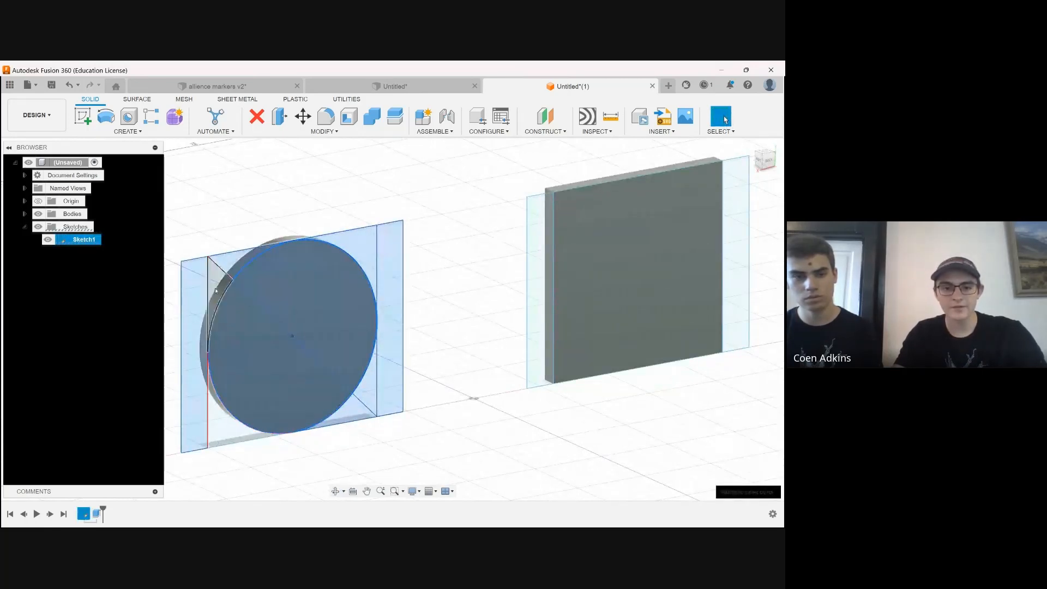
{"action": "left_click", "coordinate": [216, 290], "text": "ctrl"}
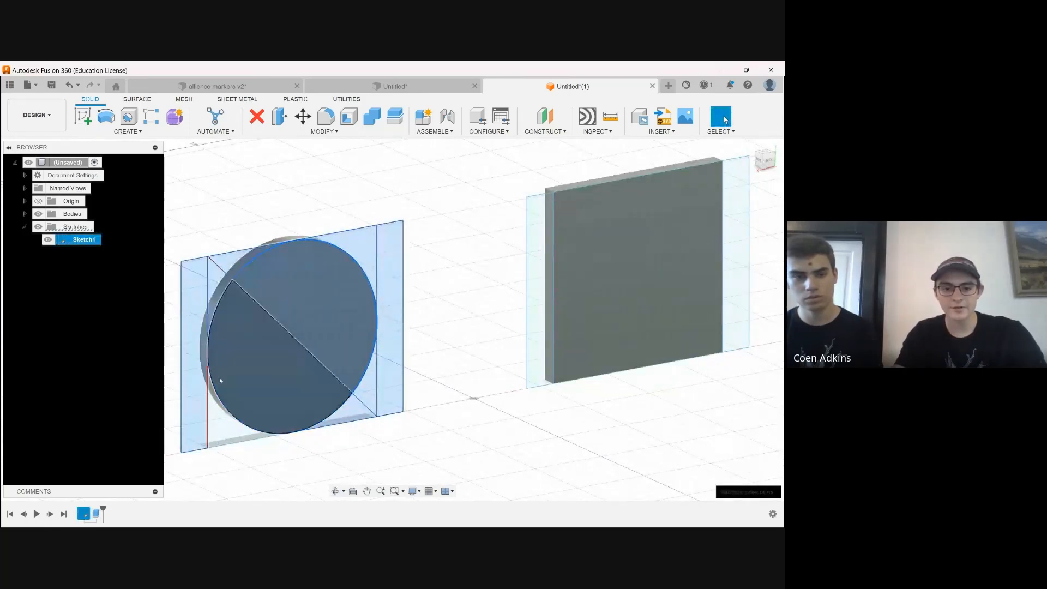
{"action": "left_click", "coordinate": [536, 355], "text": "ctrl"}
{"action": "left_click", "coordinate": [641, 296], "text": "ctrl"}
{"action": "scroll", "coordinate": [475, 330], "scroll_direction": "down", "scroll_amount": 5}
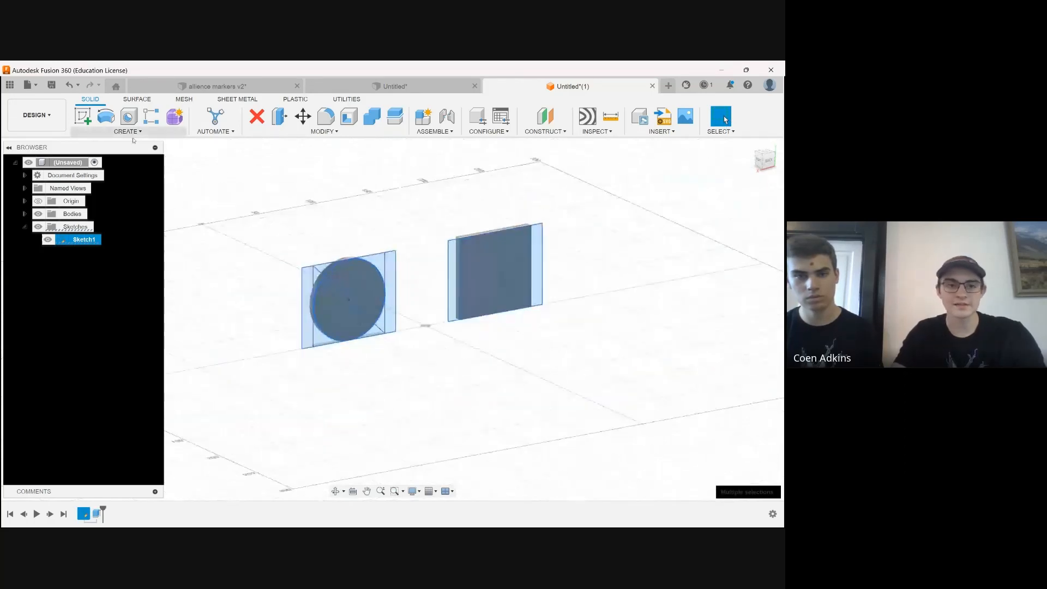
{"action": "left_click", "coordinate": [280, 117]}
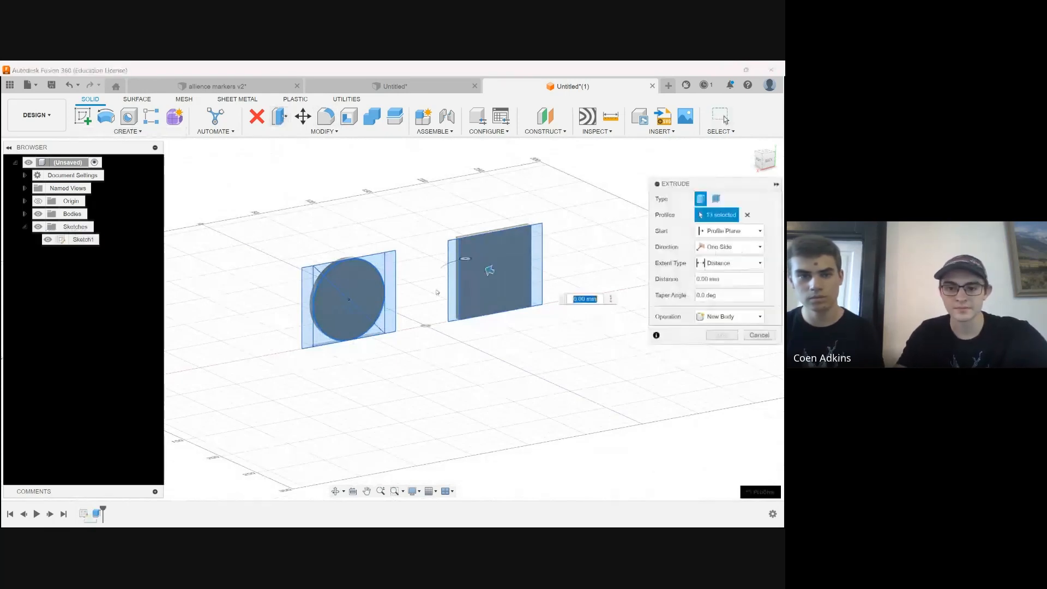
{"action": "type", "text": "-5"}
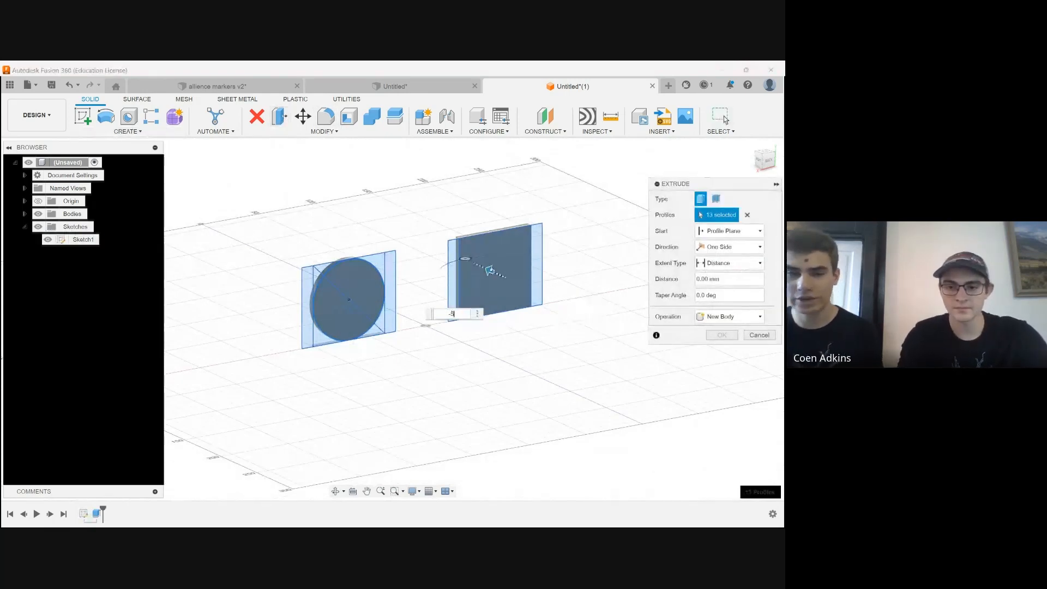
{"action": "key", "text": "Return"}
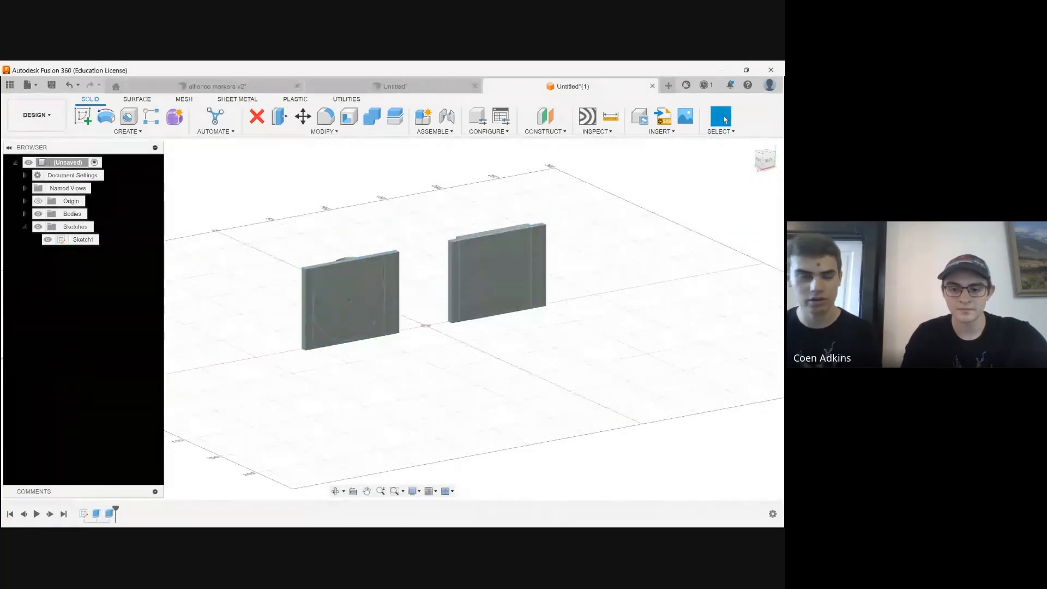
Examine the two extruded plates from several angles, including the raised square and raised circle on their front sides
{"action": "left_click", "coordinate": [336, 490]}
{"action": "scroll", "coordinate": [367, 379], "scroll_direction": "down", "scroll_amount": 2}
{"action": "left_click_drag", "start_coordinate": [367, 378], "coordinate": [455, 341]}
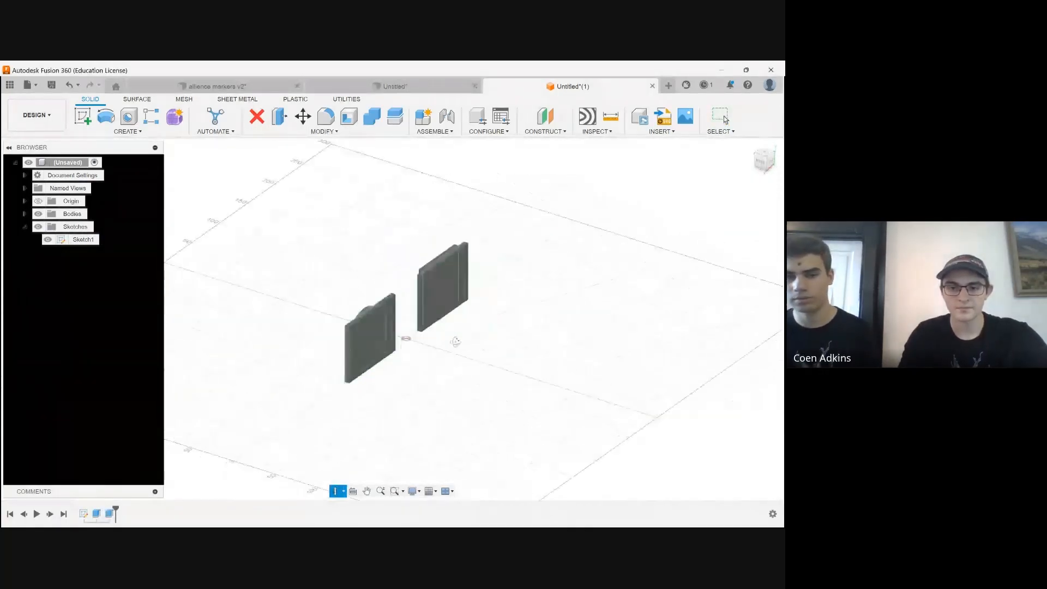
{"action": "scroll", "coordinate": [294, 387], "scroll_direction": "down", "scroll_amount": 2}
{"action": "scroll", "coordinate": [365, 341], "scroll_direction": "up", "scroll_amount": 3}
{"action": "scroll", "coordinate": [309, 349], "scroll_direction": "up", "scroll_amount": 2}
{"action": "left_click_drag", "start_coordinate": [310, 349], "coordinate": [436, 338]}
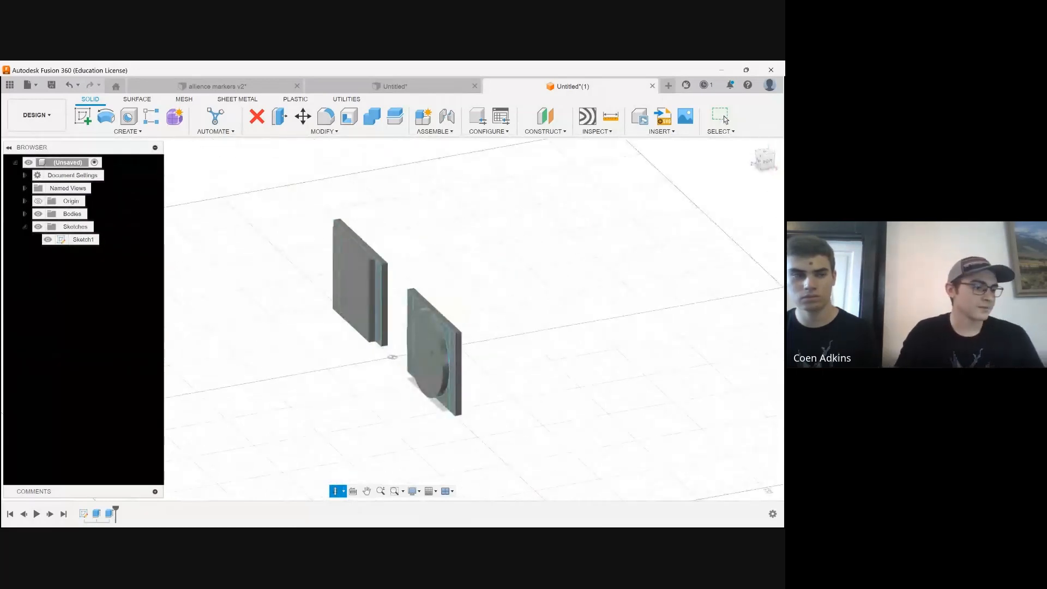
{"action": "left_click_drag", "start_coordinate": [319, 339], "coordinate": [283, 344]}
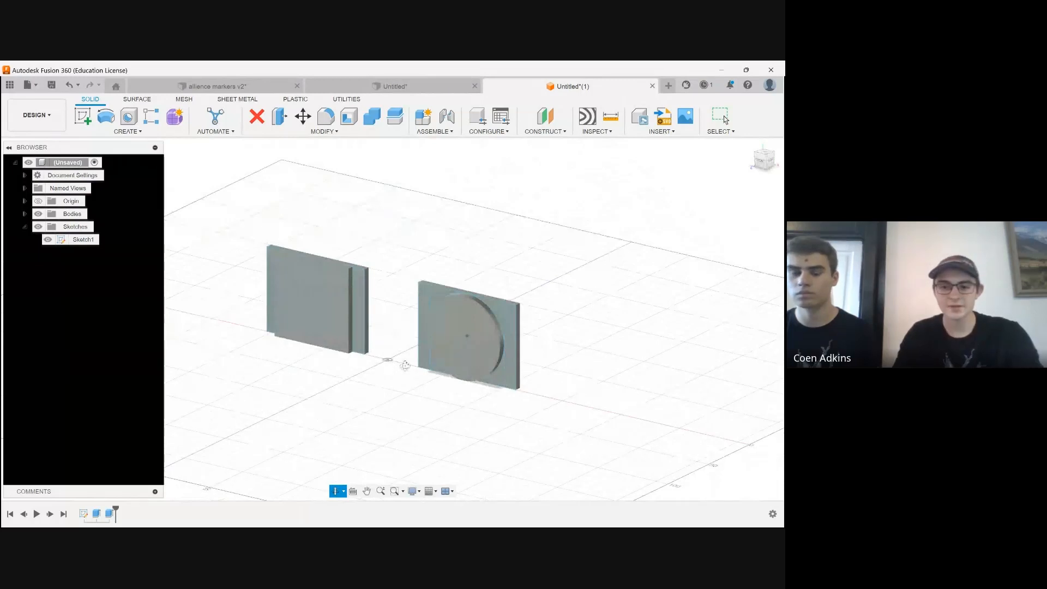
{"action": "mouse_move", "coordinate": [405, 365]}
{"action": "left_mouse_down"}
{"action": "mouse_move", "coordinate": [392, 375]}
{"action": "mouse_move", "coordinate": [398, 358]}
{"action": "mouse_move", "coordinate": [385, 358]}
{"action": "left_mouse_up"}
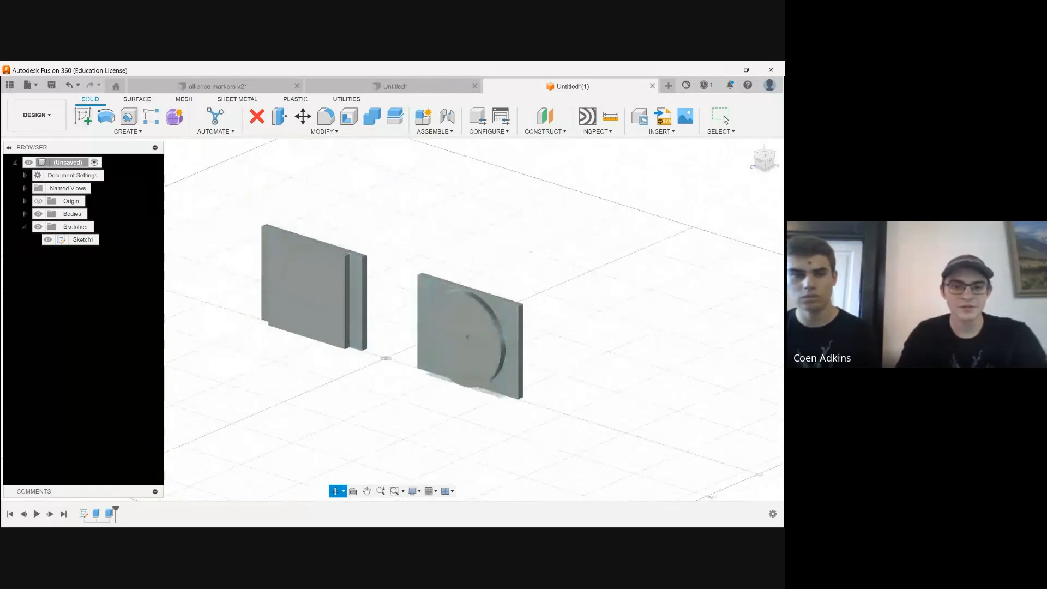
Hide Sketch1 and start a new sketch on the bottom face of the plate with the raised square
{"action": "left_click", "coordinate": [48, 239]}
{"action": "middle_click_drag", "start_coordinate": [234, 246], "coordinate": [267, 153], "text": "shift"}
{"action": "scroll", "coordinate": [327, 383], "scroll_direction": "up", "scroll_amount": 2}
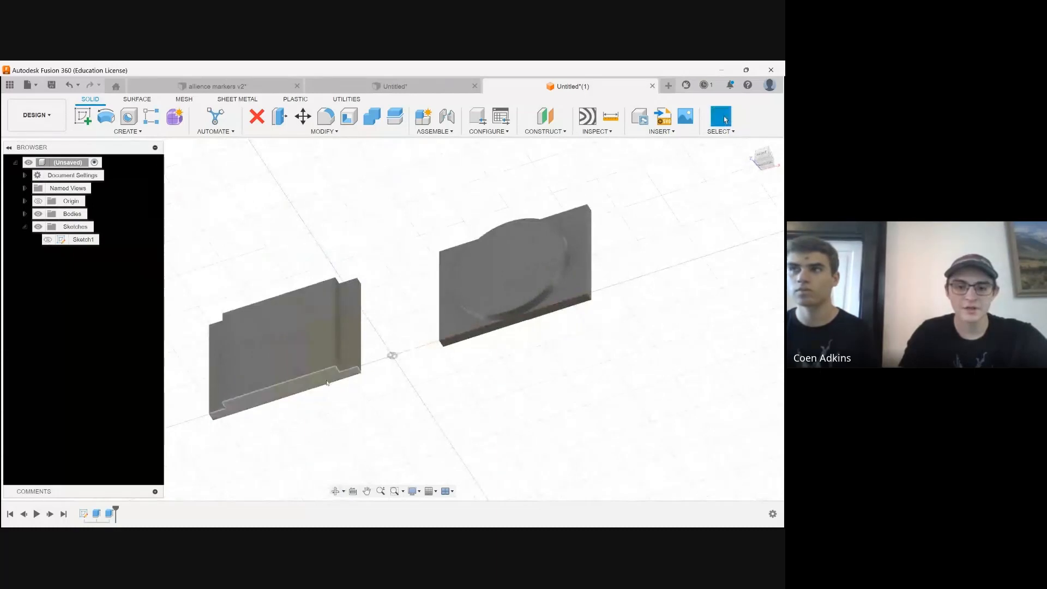
{"action": "left_click", "coordinate": [327, 383]}
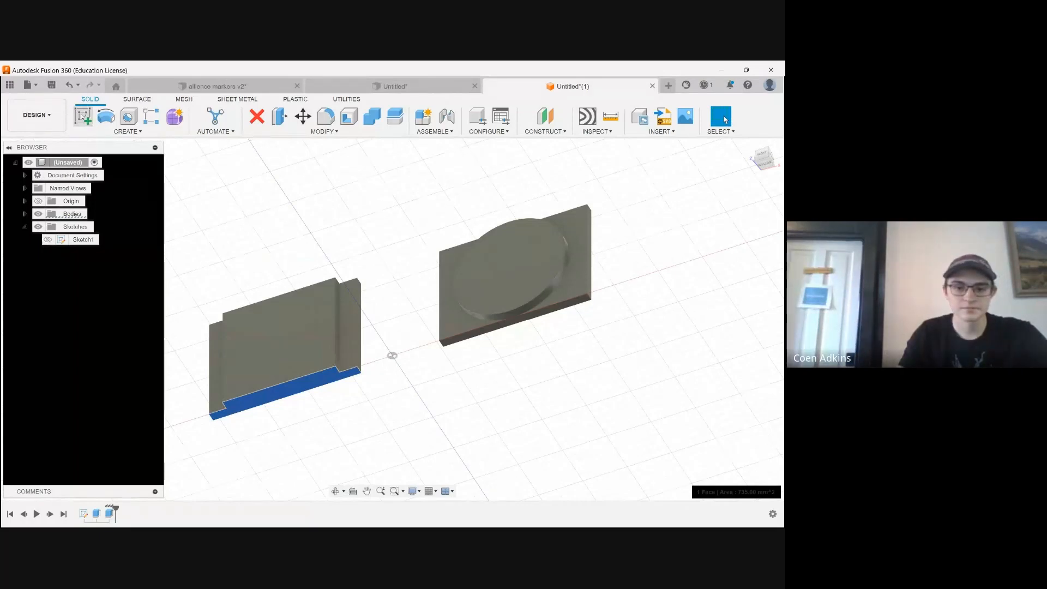
{"action": "left_click", "coordinate": [82, 117]}
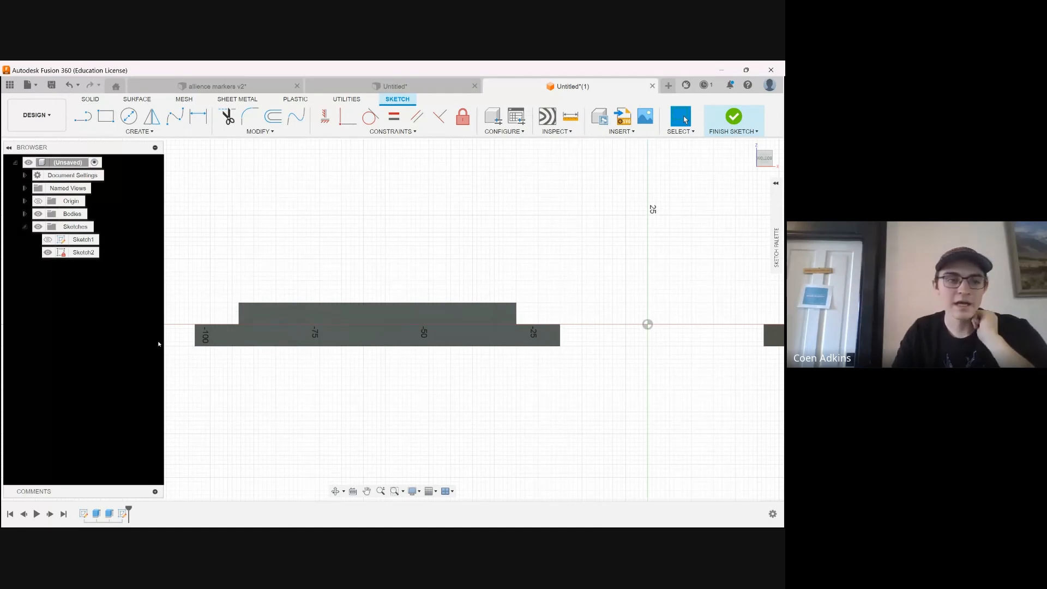
{"action": "key", "text": "r"}
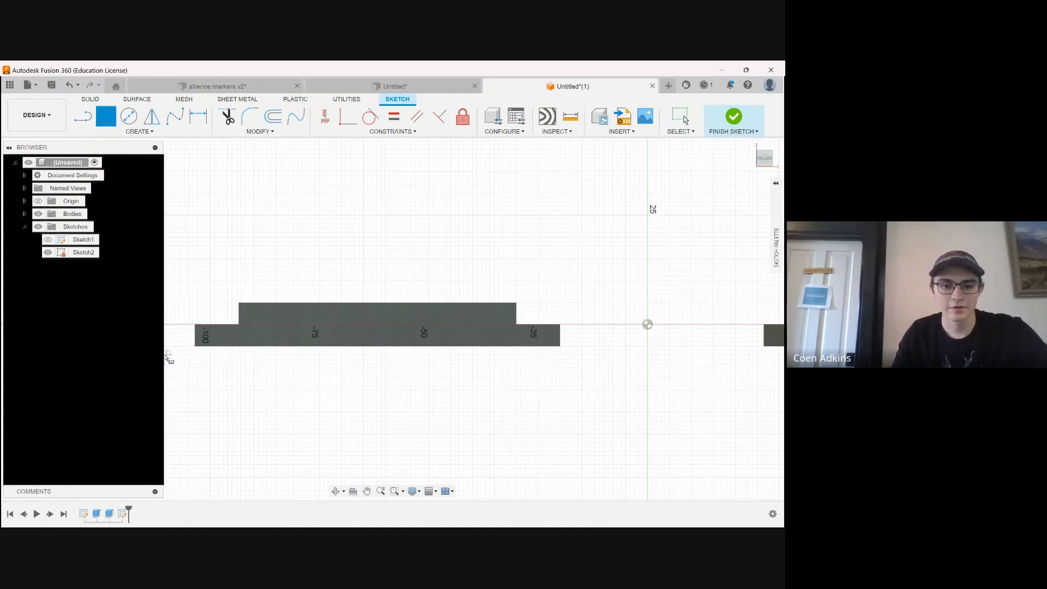
{"action": "scroll", "coordinate": [194, 349], "scroll_direction": "up", "scroll_amount": 3}
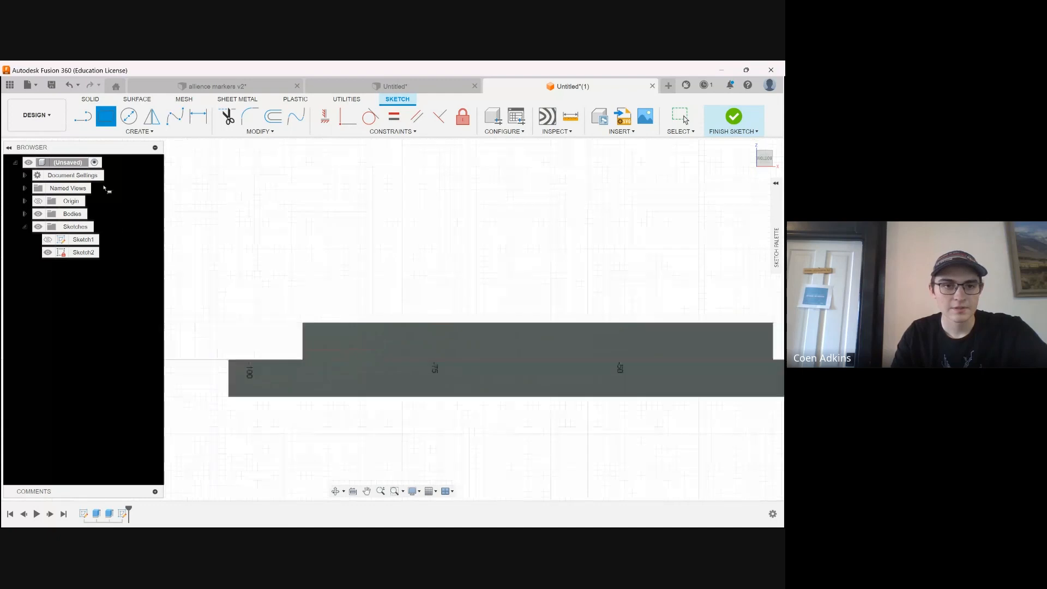
{"action": "left_click", "coordinate": [83, 117]}
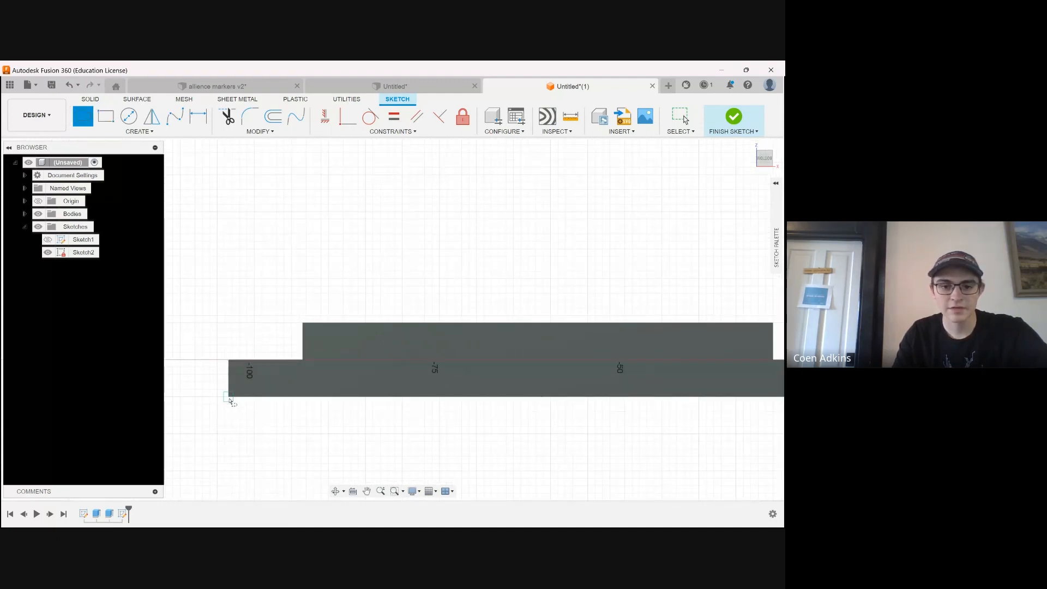
{"action": "left_click", "coordinate": [229, 400]}
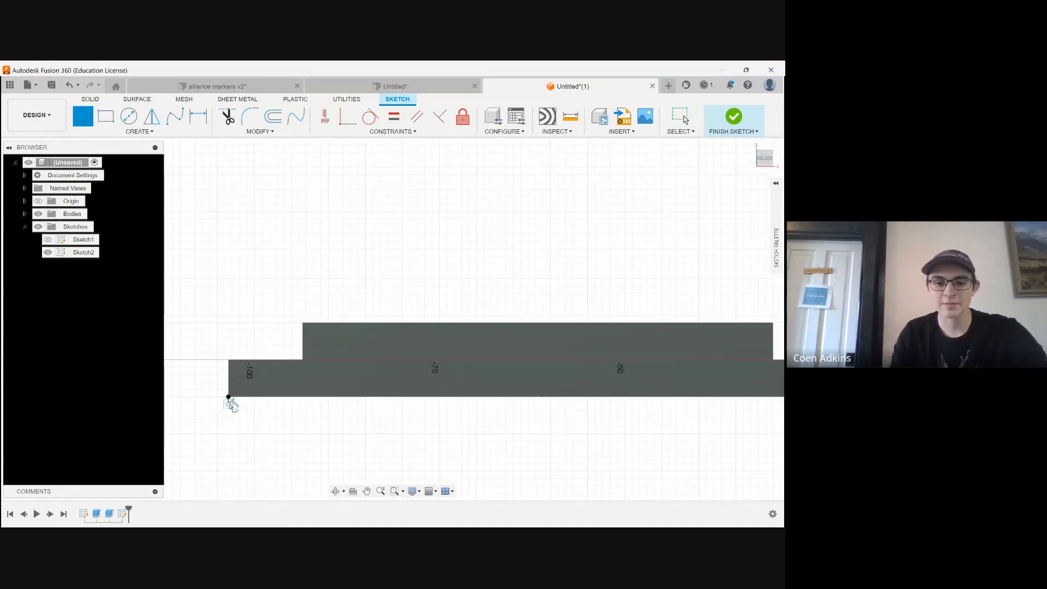
{"action": "key", "text": "Escape"}
Draw a 1 mm horizontal line outward from the lower-left corner of the stepped face
{"action": "key", "text": "l"}
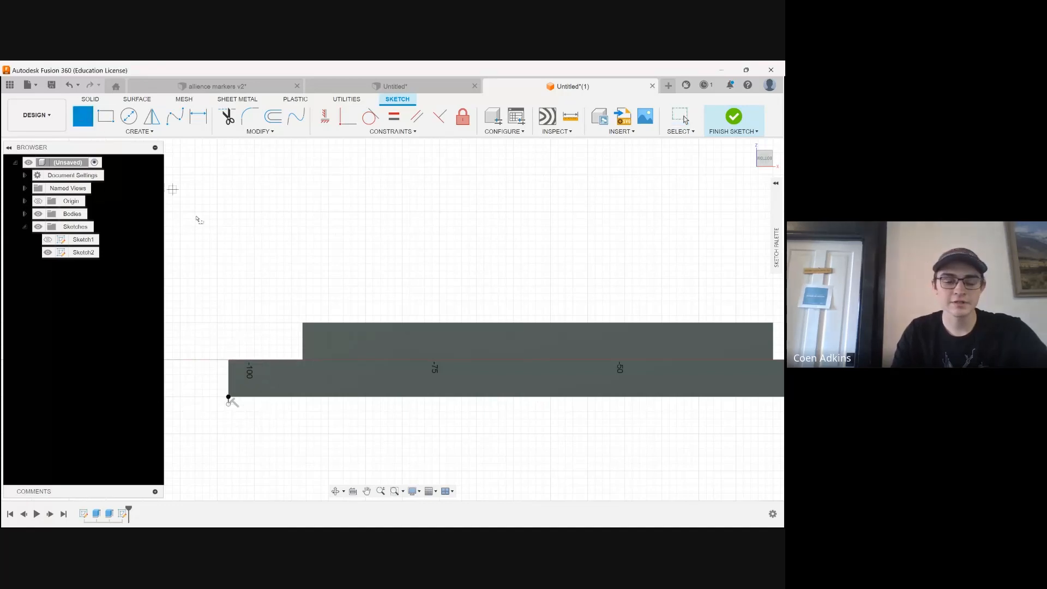
{"action": "left_click", "coordinate": [229, 401]}
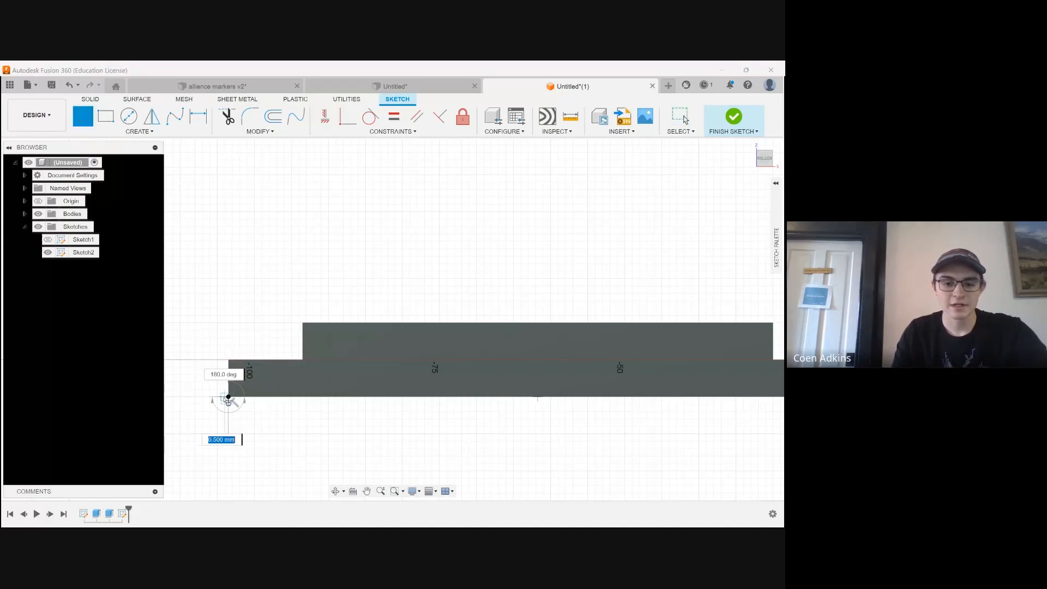
{"action": "type", "text": "1"}
{"action": "key", "text": "Return"}
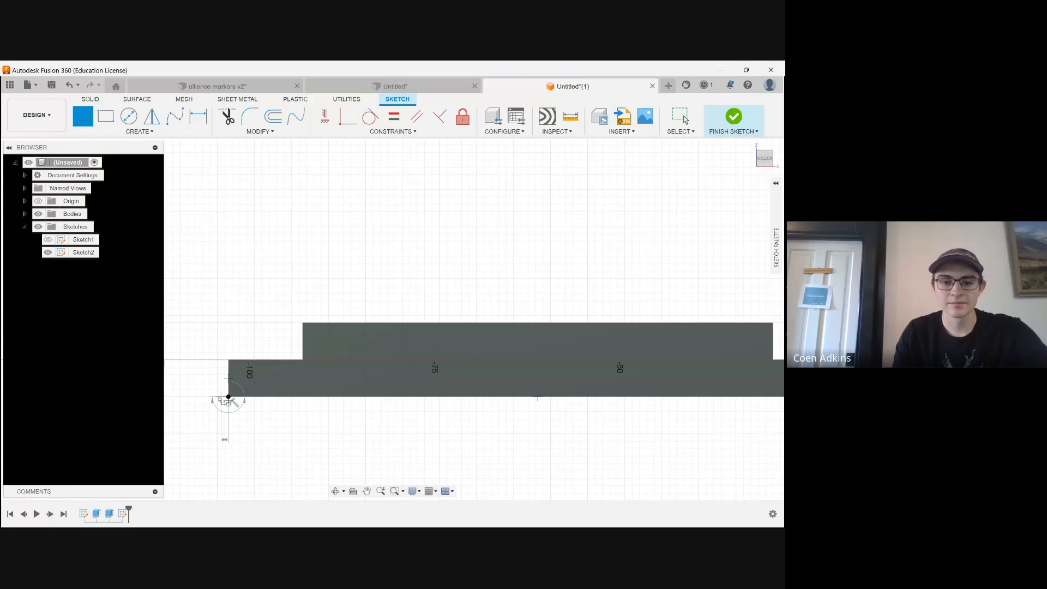
{"action": "key", "text": "Escape"}
Draw a 1 mm vertical line downward from the outer end of the short horizontal line at the plate's lower-left corner
{"action": "left_click", "coordinate": [84, 118]}
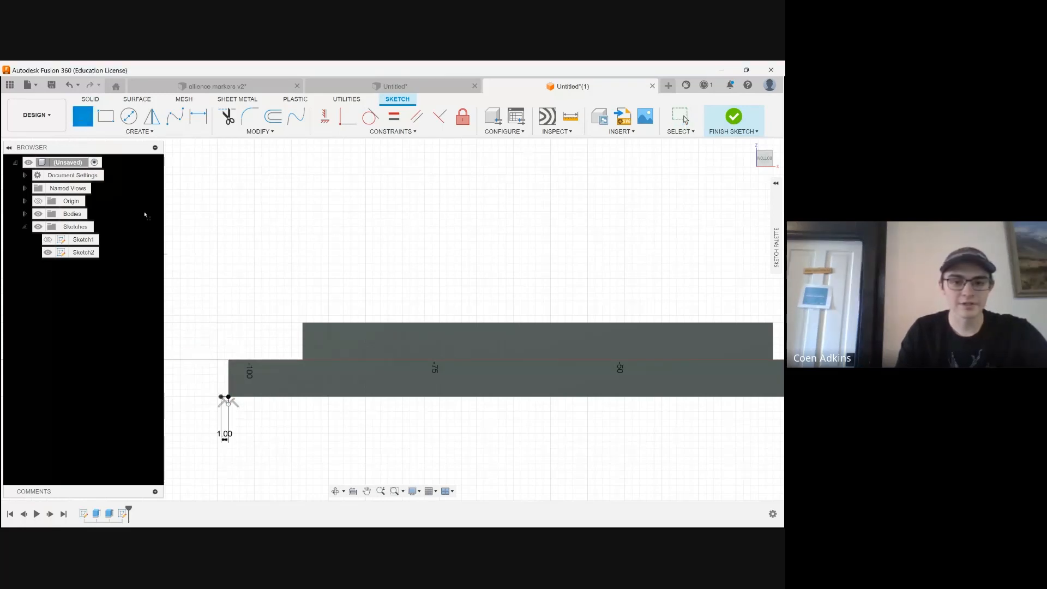
{"action": "scroll", "coordinate": [148, 404], "scroll_direction": "down", "scroll_amount": 3}
{"action": "scroll", "coordinate": [293, 403], "scroll_direction": "up", "scroll_amount": 1}
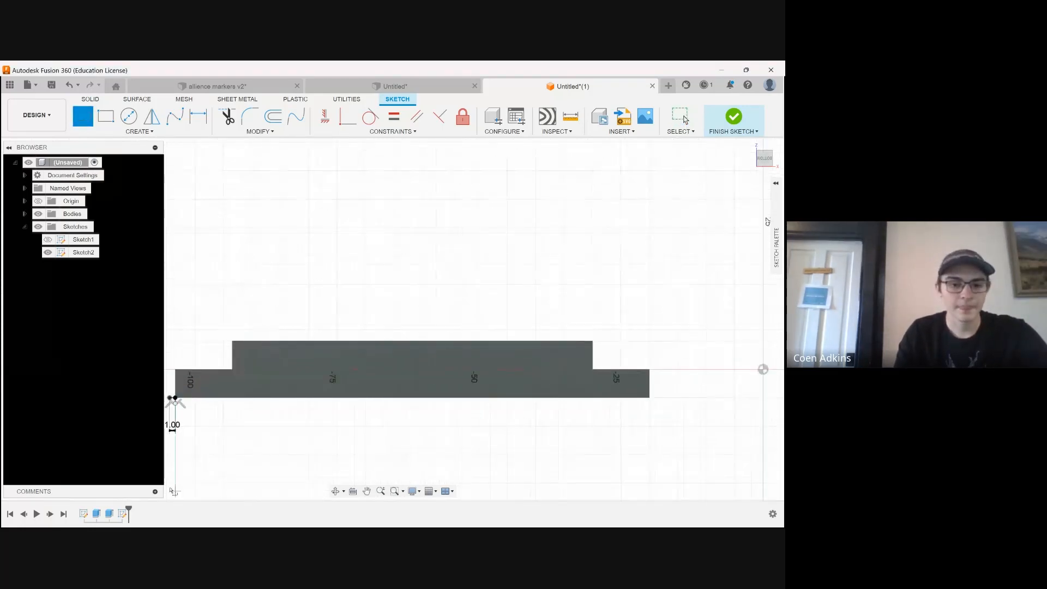
{"action": "scroll", "coordinate": [171, 398], "scroll_direction": "up", "scroll_amount": 3}
{"action": "left_click", "coordinate": [171, 384]}
{"action": "type", "text": "1"}
{"action": "key", "text": "Return"}
{"action": "key", "text": "Escape"}
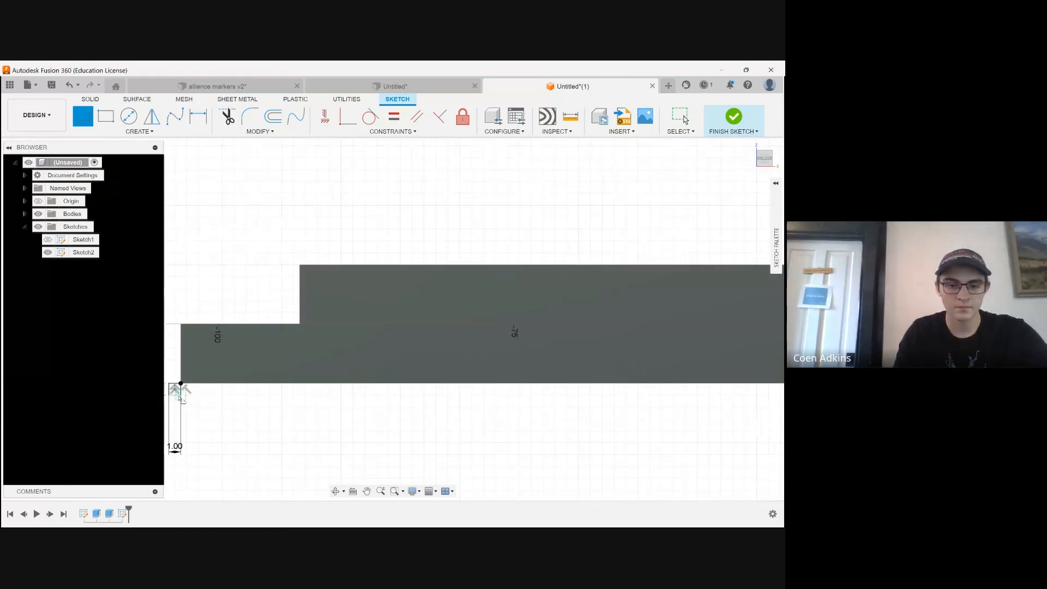
Draw a horizontal line about 85.5 mm long beneath the plate, from the short vertical line's lower end to just past the lower-right corner
{"action": "scroll", "coordinate": [125, 415], "scroll_direction": "down", "scroll_amount": 2}
{"action": "scroll", "coordinate": [154, 410], "scroll_direction": "up", "scroll_amount": 2}
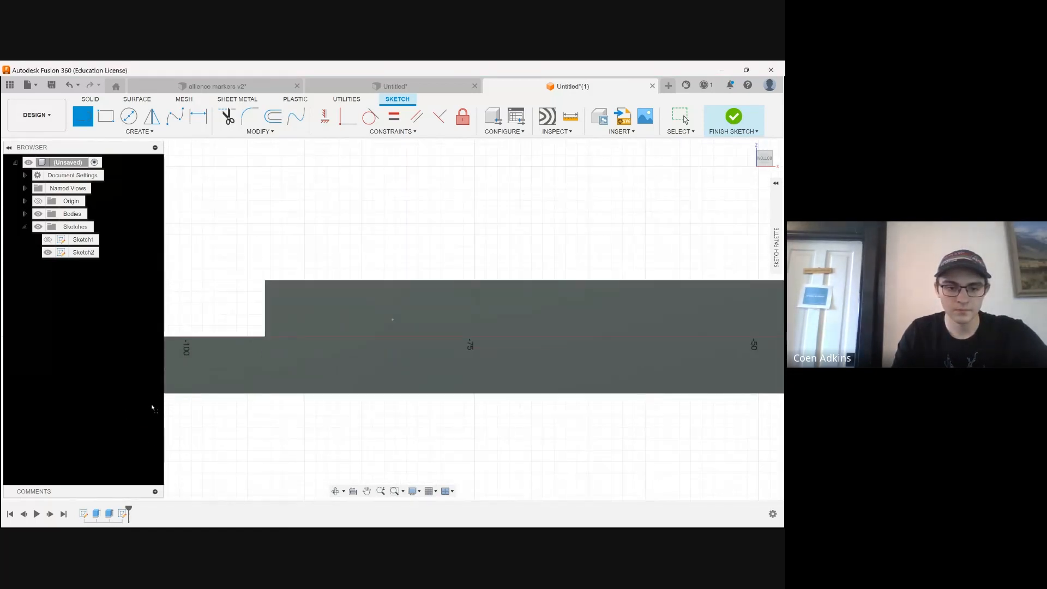
{"action": "left_click", "coordinate": [152, 407]}
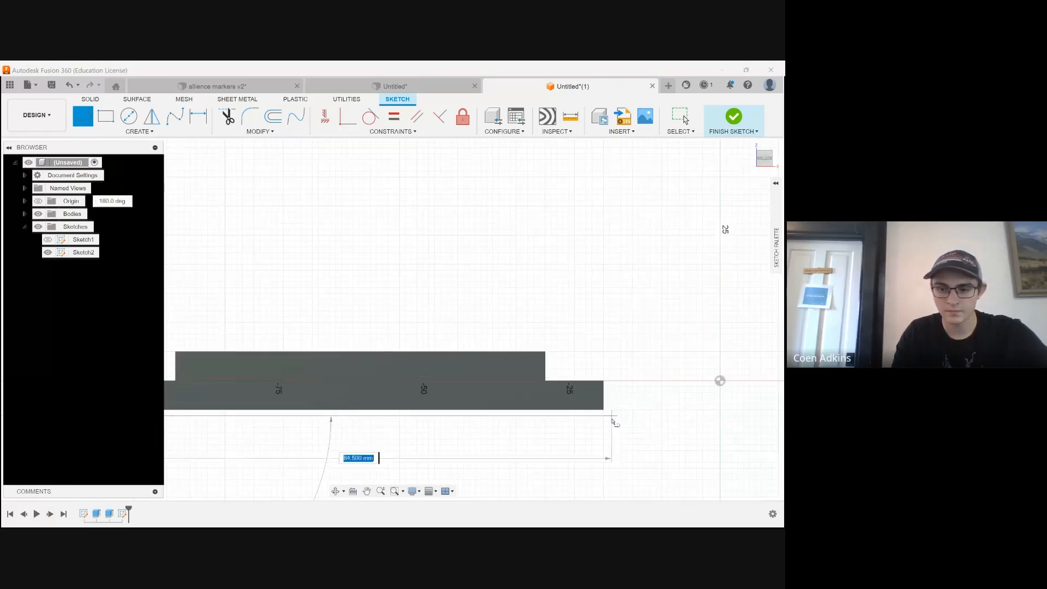
{"action": "scroll", "coordinate": [612, 419], "scroll_direction": "up", "scroll_amount": 2}
{"action": "left_click", "coordinate": [609, 416]}
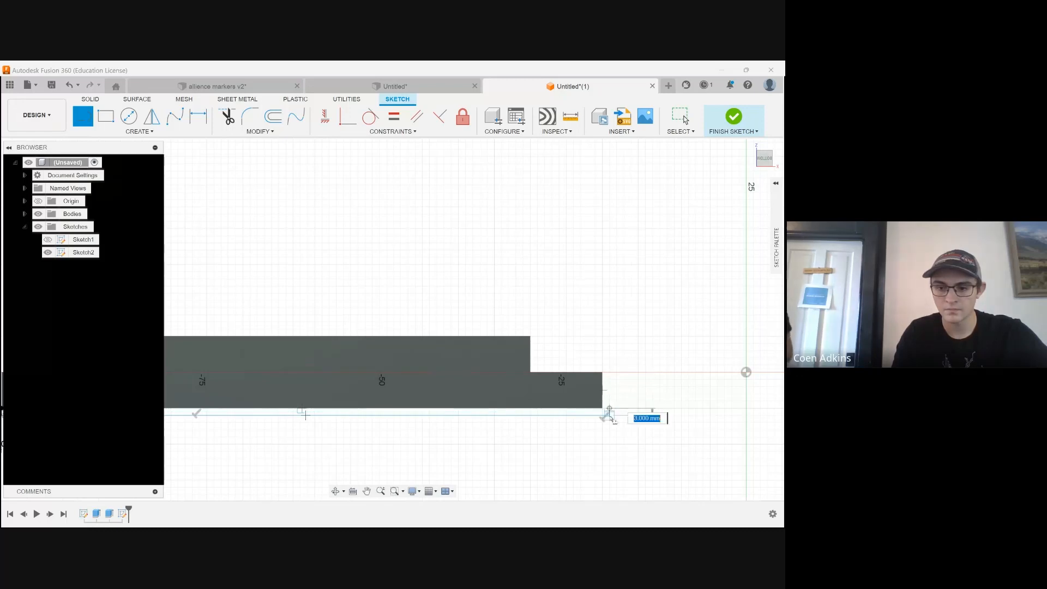
{"action": "key", "text": "Escape"}
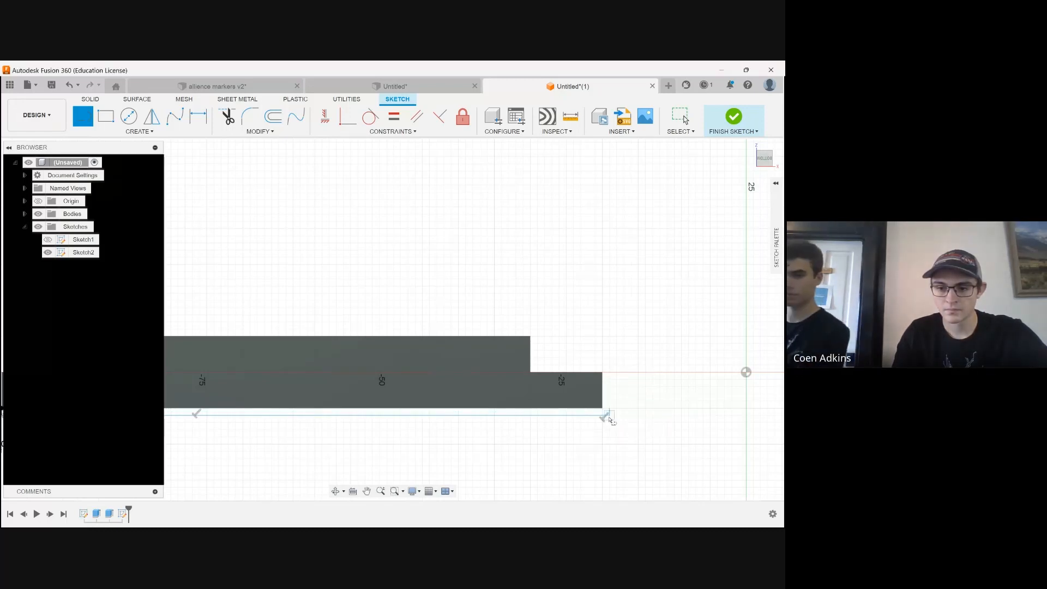
Draw a 1 mm horizontal line inward from the right end of the long line beneath the plate
{"action": "left_click", "coordinate": [608, 416]}
{"action": "type", "text": "1"}
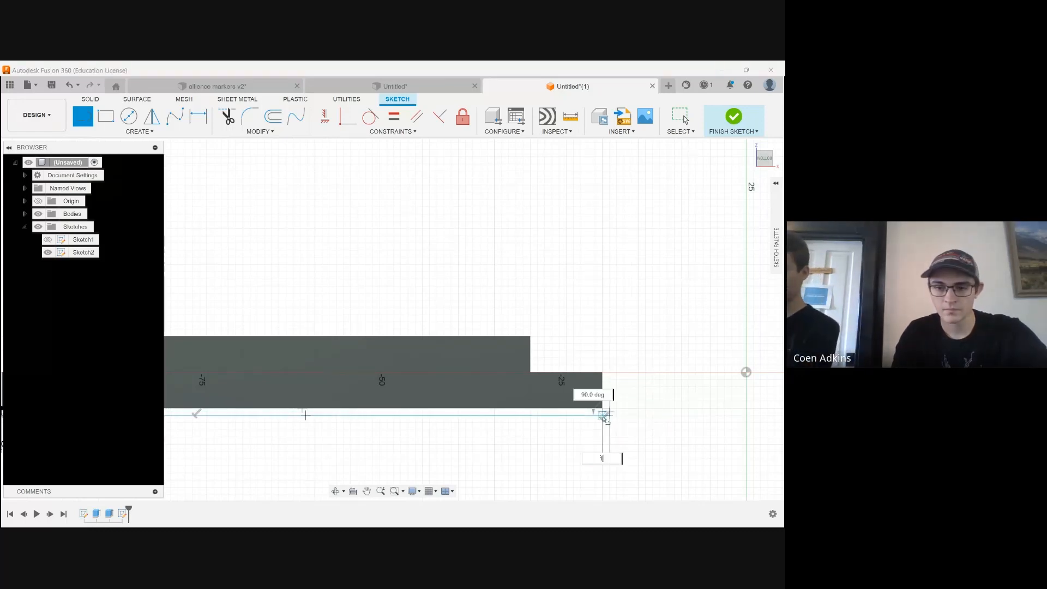
{"action": "key", "text": "Return"}
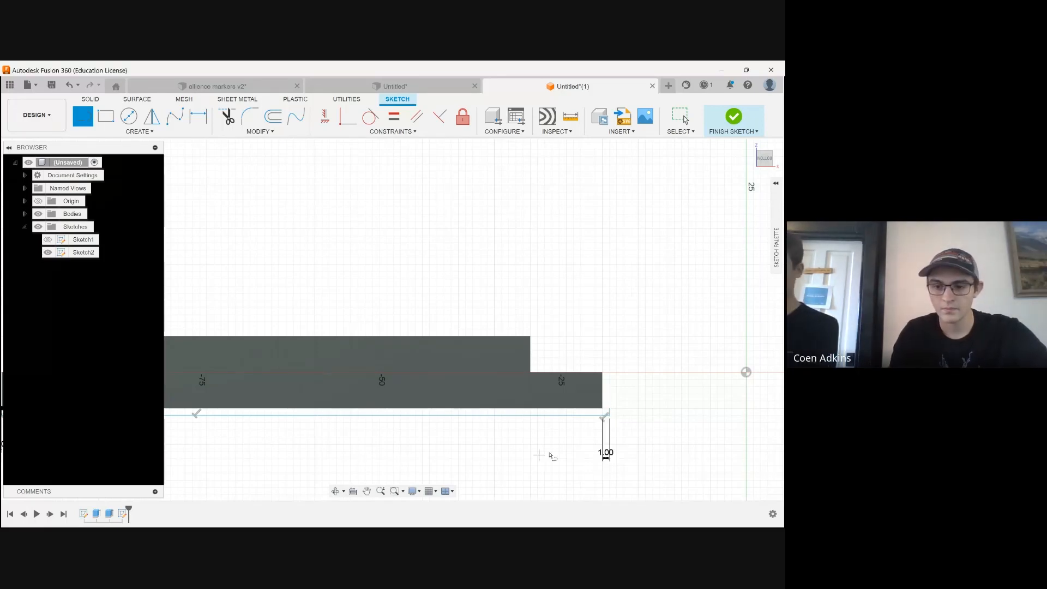
{"action": "key", "text": "Escape"}
Draw a rectangle about 85.5 by 5 mm below the long line, spanning from its left end to its right end
{"action": "scroll", "coordinate": [551, 455], "scroll_direction": "up", "scroll_amount": 3}
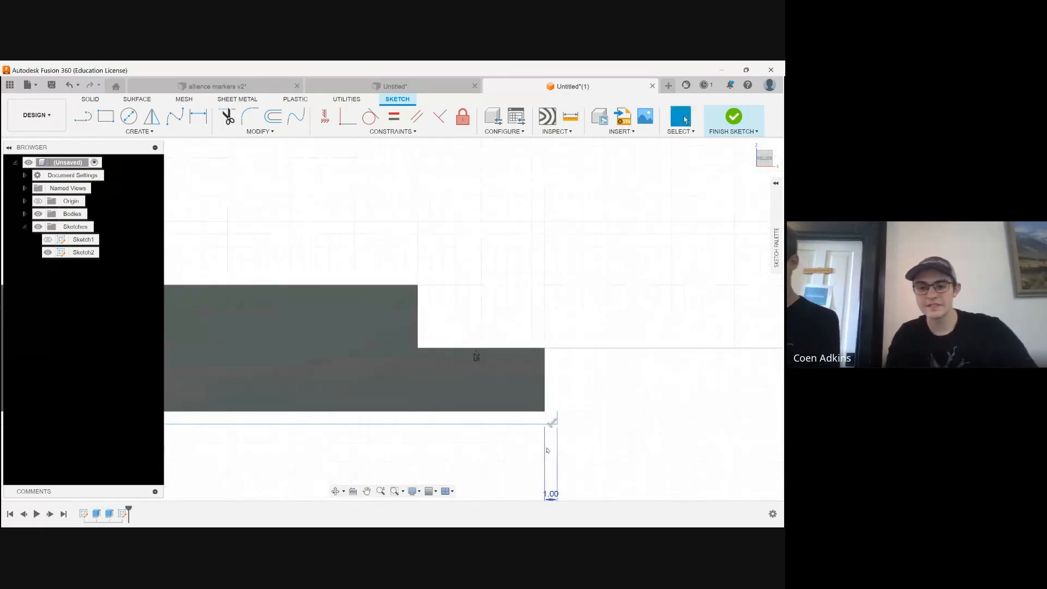
{"action": "key", "text": "r"}
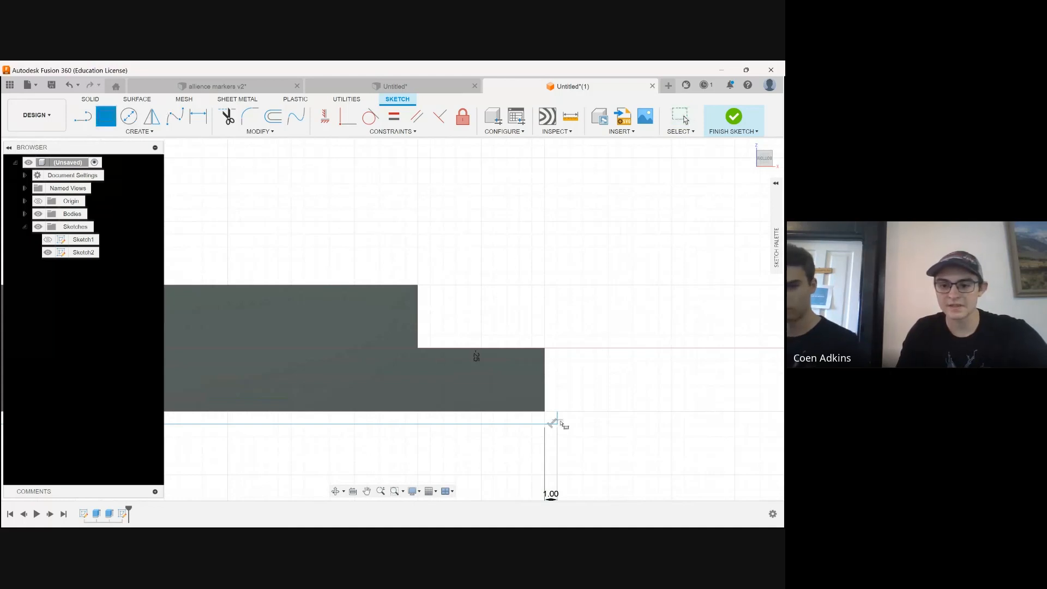
{"action": "scroll", "coordinate": [560, 427], "scroll_direction": "down", "scroll_amount": 3}
{"action": "scroll", "coordinate": [677, 344], "scroll_direction": "down", "scroll_amount": 4}
{"action": "scroll", "coordinate": [384, 407], "scroll_direction": "up", "scroll_amount": 4}
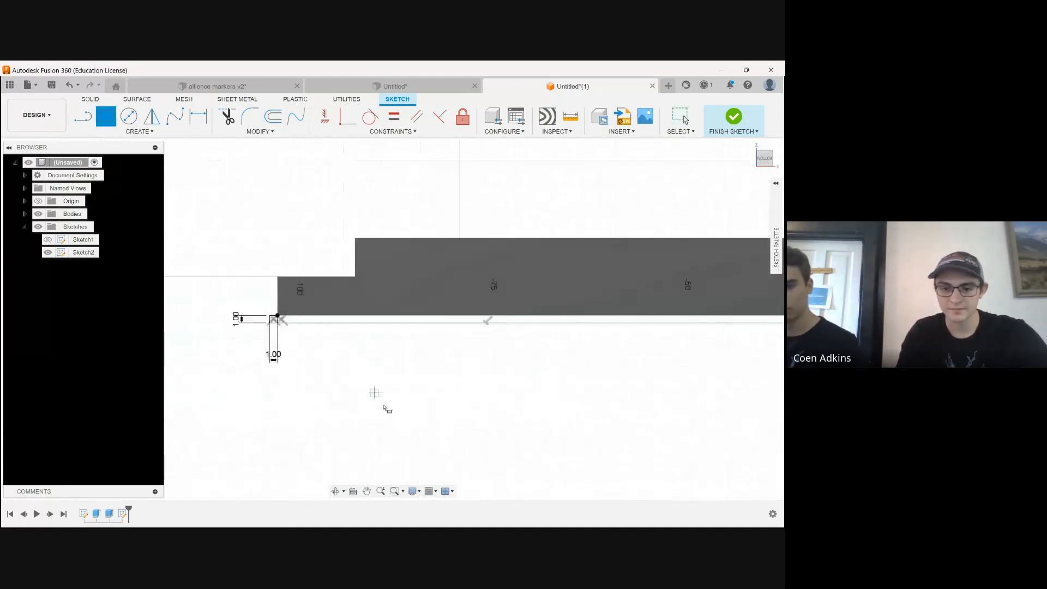
{"action": "scroll", "coordinate": [275, 326], "scroll_direction": "up", "scroll_amount": 3}
{"action": "left_click", "coordinate": [272, 323]}
{"action": "scroll", "coordinate": [163, 360], "scroll_direction": "down", "scroll_amount": 3}
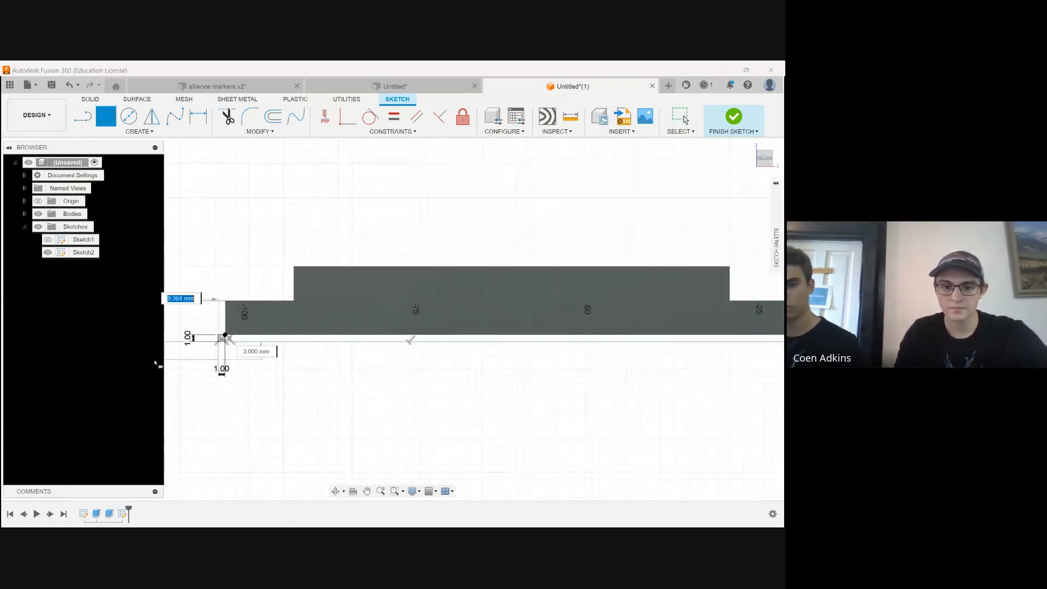
{"action": "scroll", "coordinate": [324, 392], "scroll_direction": "down", "scroll_amount": 2}
{"action": "scroll", "coordinate": [627, 363], "scroll_direction": "up", "scroll_amount": 3}
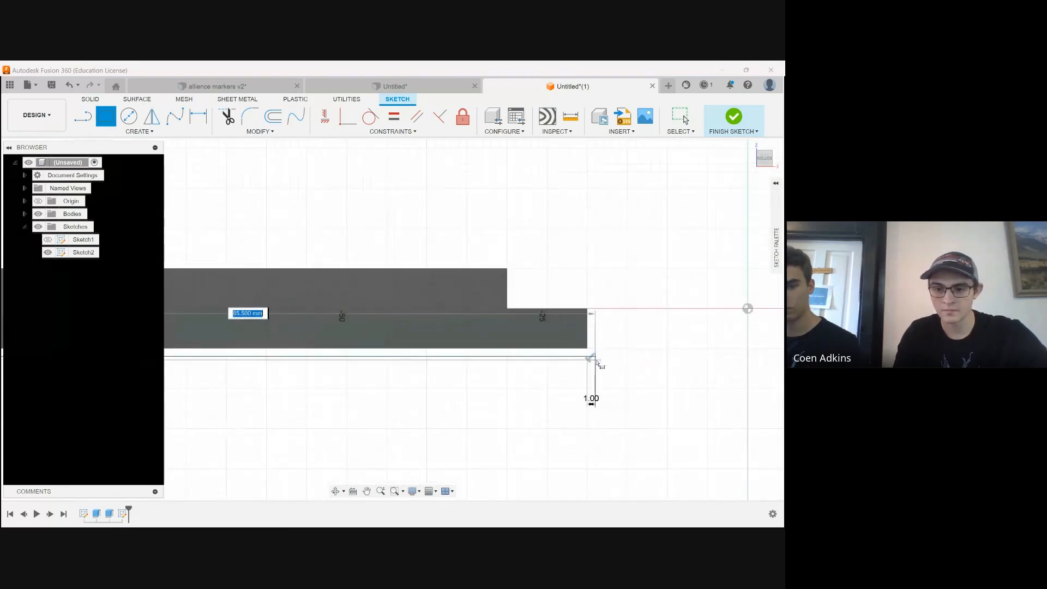
{"action": "scroll", "coordinate": [604, 393], "scroll_direction": "down", "scroll_amount": 2}
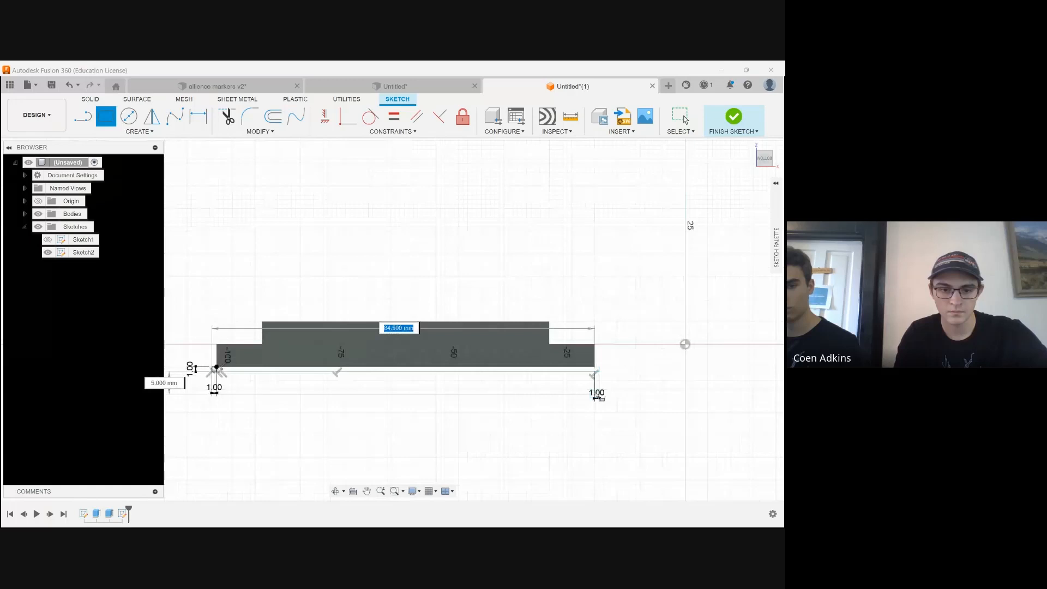
{"action": "scroll", "coordinate": [597, 397], "scroll_direction": "up", "scroll_amount": 2}
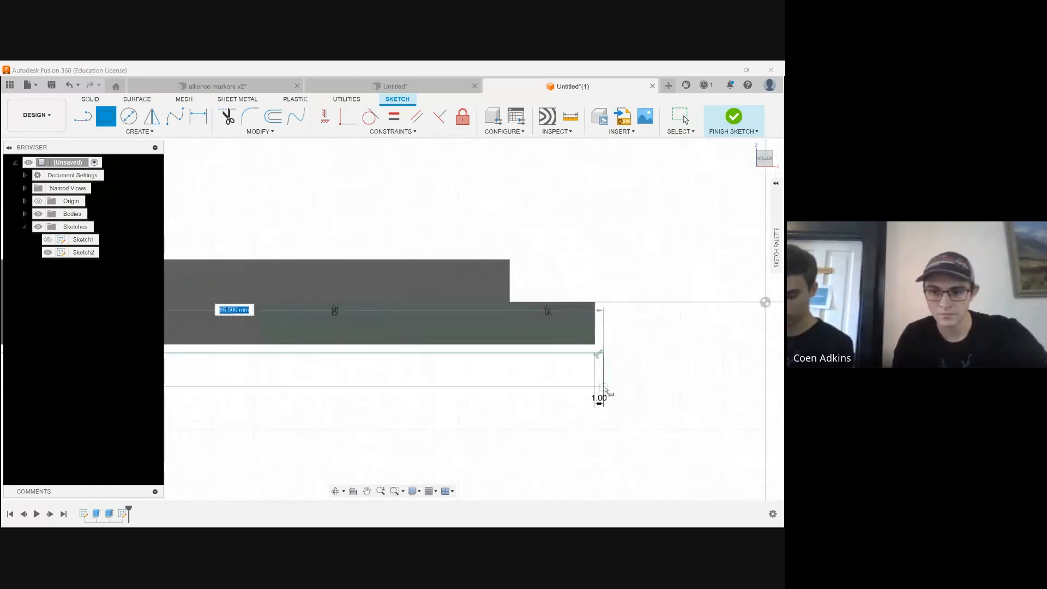
{"action": "left_click", "coordinate": [600, 397]}
{"action": "scroll", "coordinate": [463, 392], "scroll_direction": "down", "scroll_amount": 3}
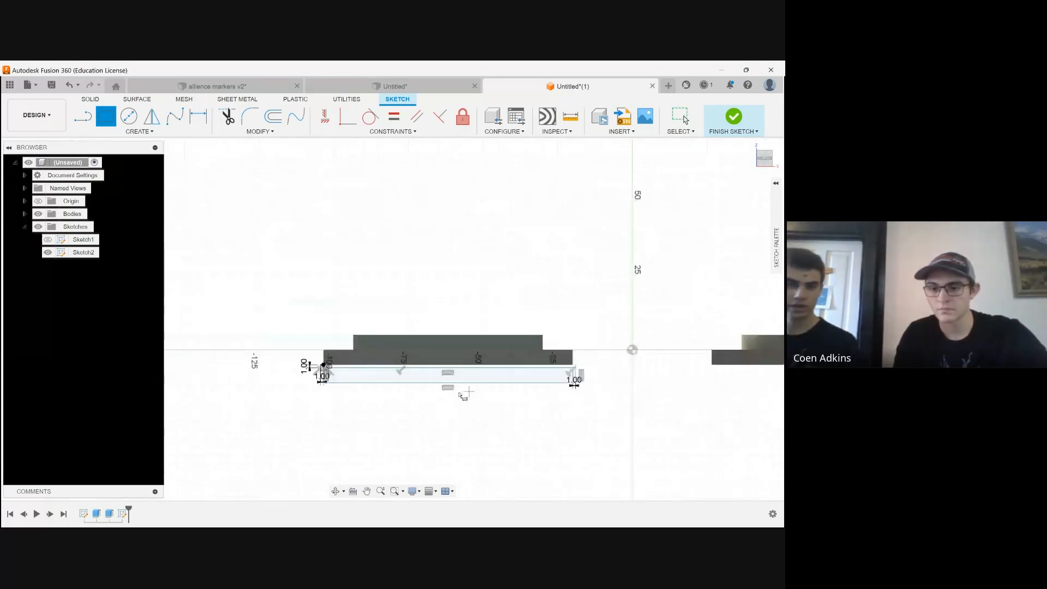
Draw a 5 mm wide, 17 mm tall rectangle outside the base rectangle's right end, plus a small rectangle reaching inward over the plate's right step
{"action": "scroll", "coordinate": [474, 406], "scroll_direction": "up", "scroll_amount": 5}
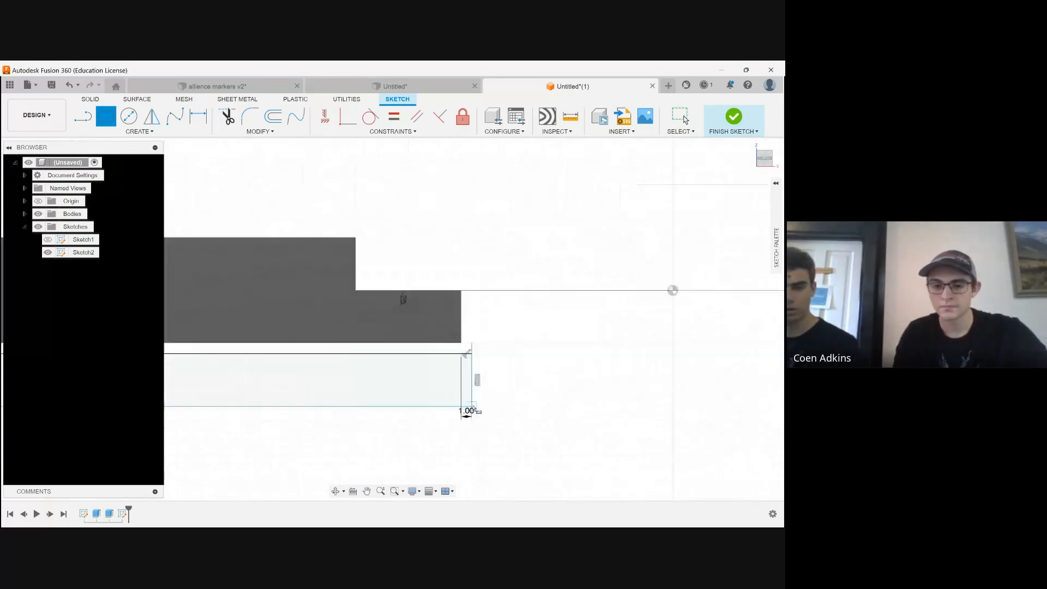
{"action": "left_click", "coordinate": [472, 406]}
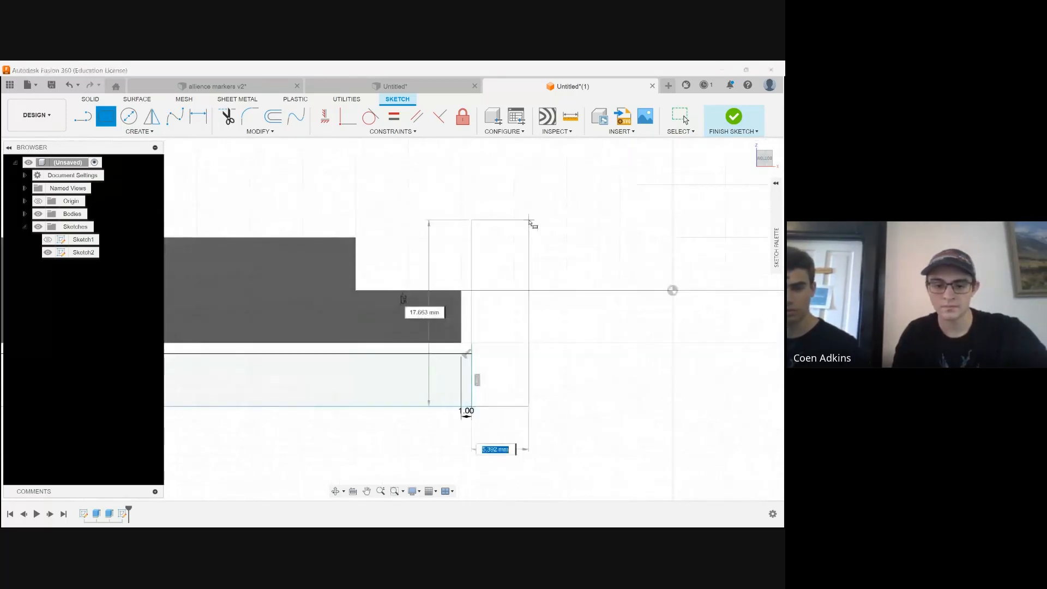
{"action": "type", "text": "5"}
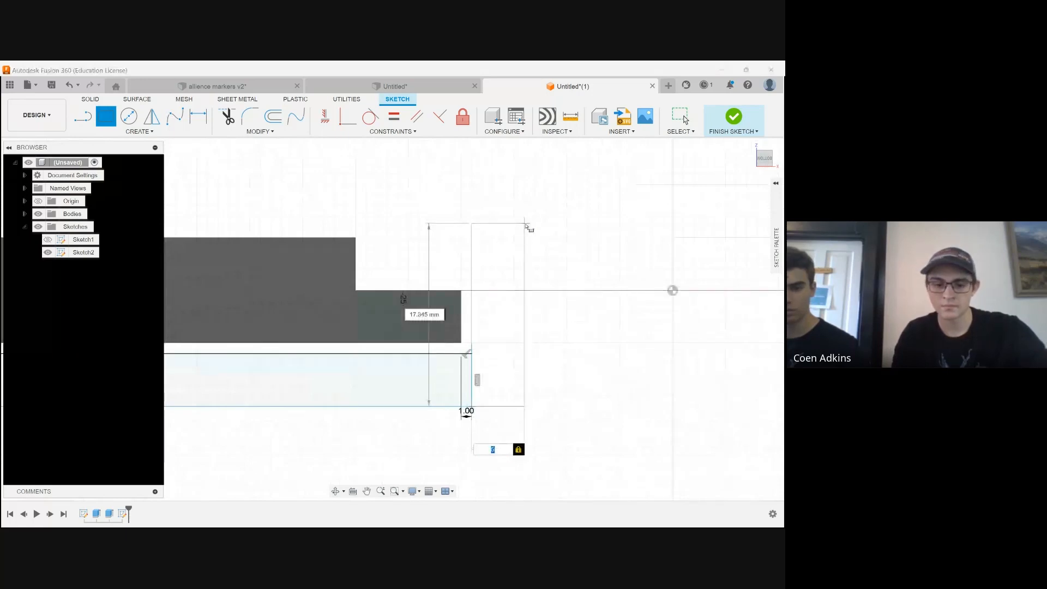
{"action": "key", "text": "Tab"}
{"action": "type", "text": "17"}
{"action": "key", "text": "Return"}
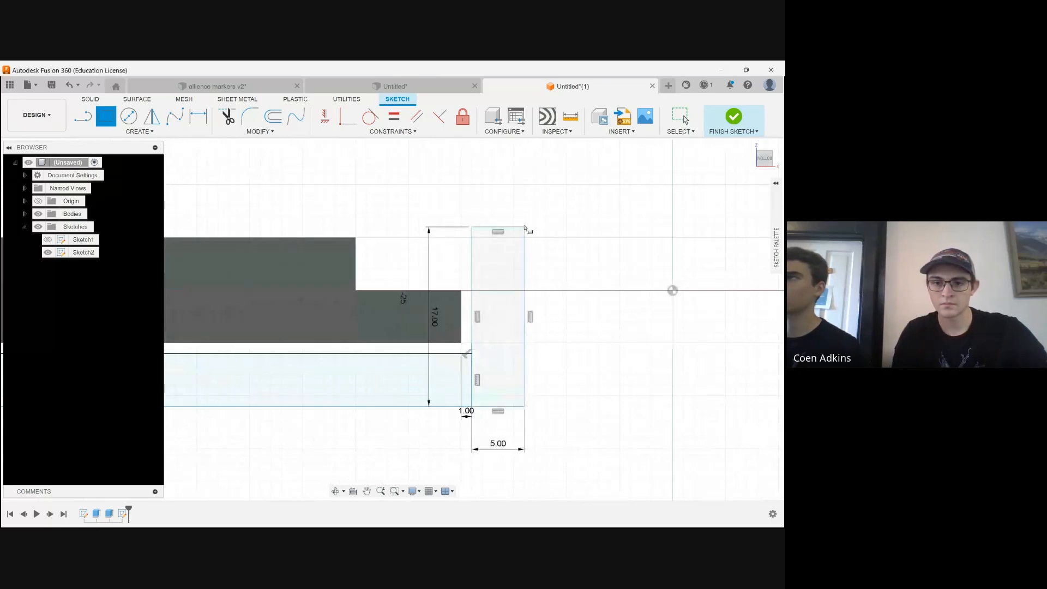
{"action": "left_click", "coordinate": [472, 227]}
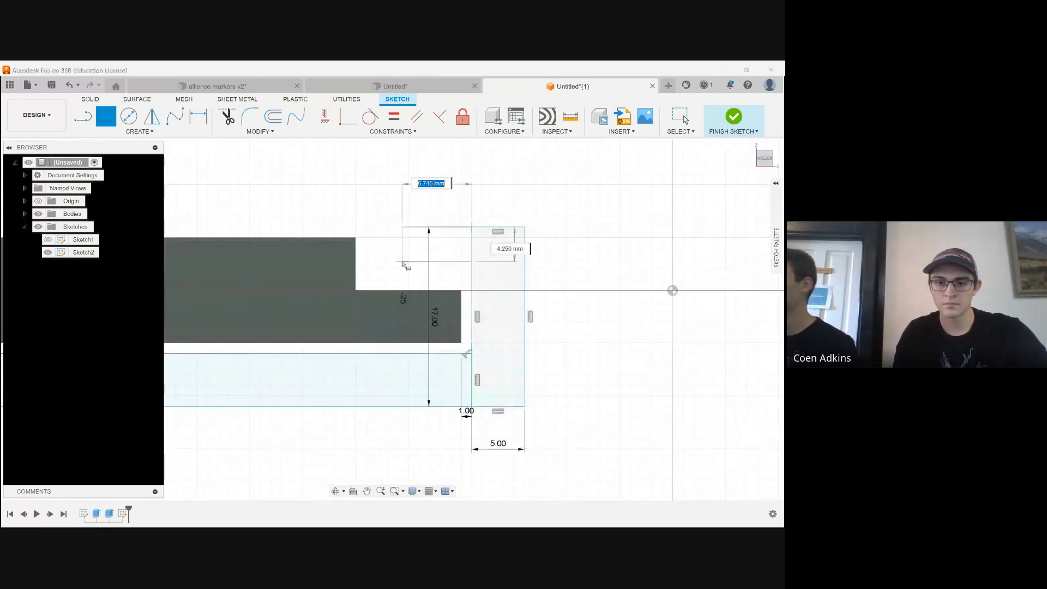
{"action": "left_click", "coordinate": [369, 283]}
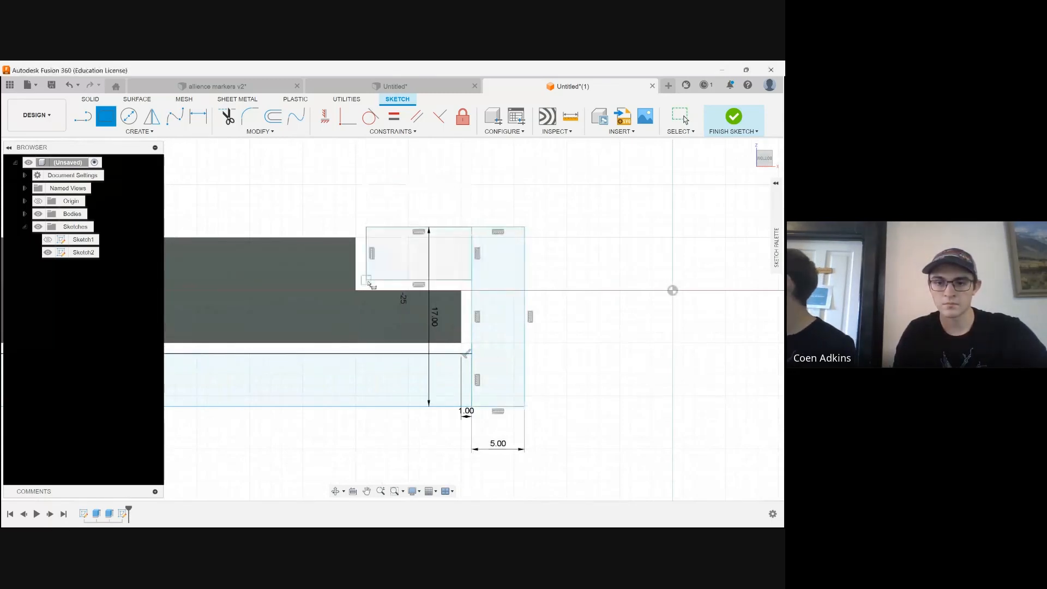
Draw a matching 5 mm wide, 17 mm tall rectangle outward from the base rectangle's lower-left corner
{"action": "scroll", "coordinate": [683, 306], "scroll_direction": "down", "scroll_amount": 3}
{"action": "scroll", "coordinate": [683, 306], "scroll_direction": "down", "scroll_amount": 2}
{"action": "scroll", "coordinate": [264, 299], "scroll_direction": "up", "scroll_amount": 3}
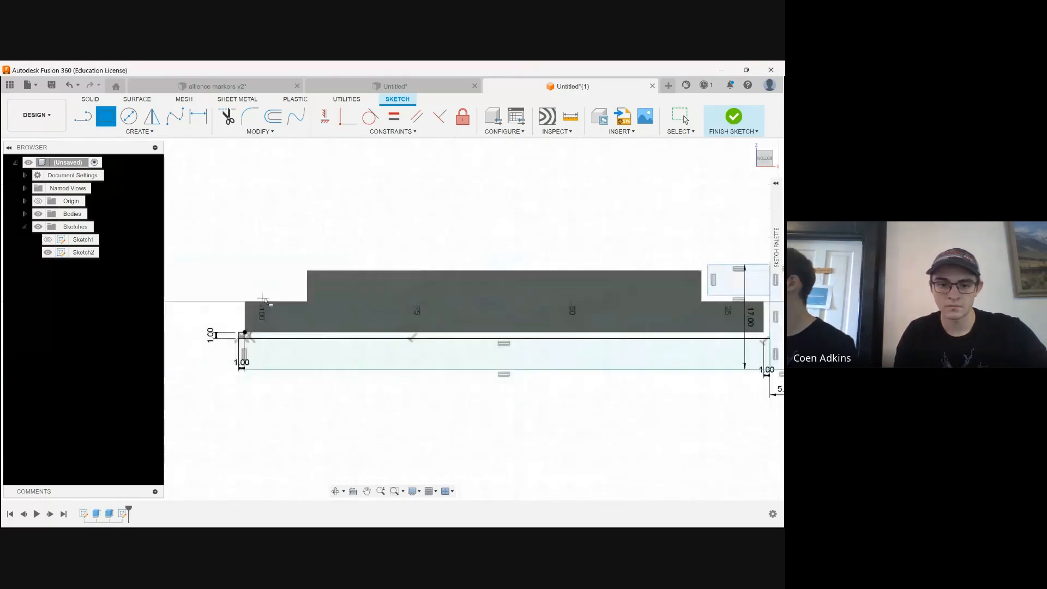
{"action": "scroll", "coordinate": [264, 300], "scroll_direction": "up", "scroll_amount": 3}
{"action": "left_click", "coordinate": [232, 394]}
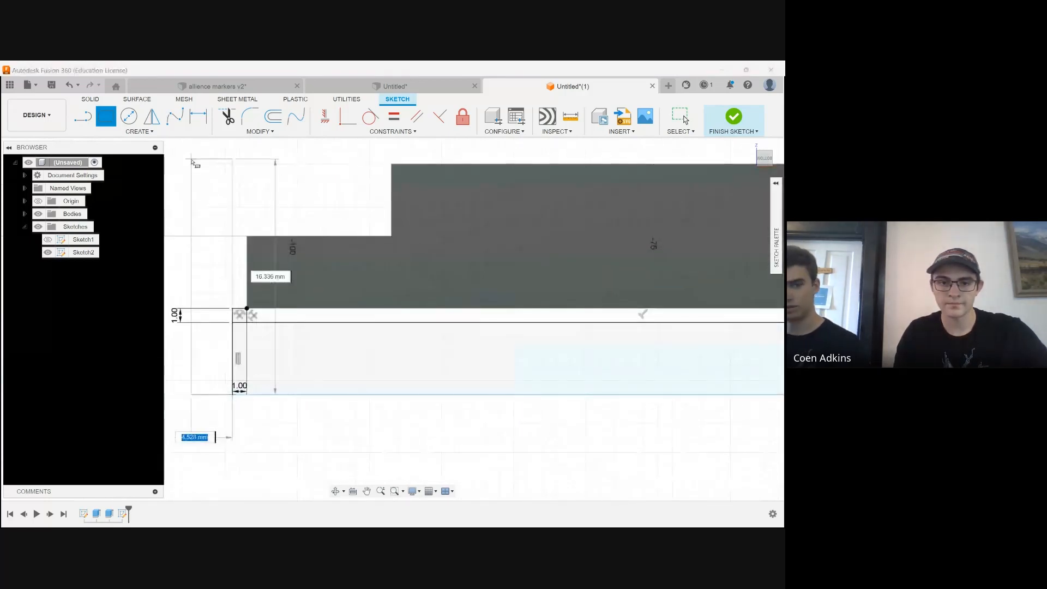
{"action": "scroll", "coordinate": [166, 245], "scroll_direction": "down", "scroll_amount": 2}
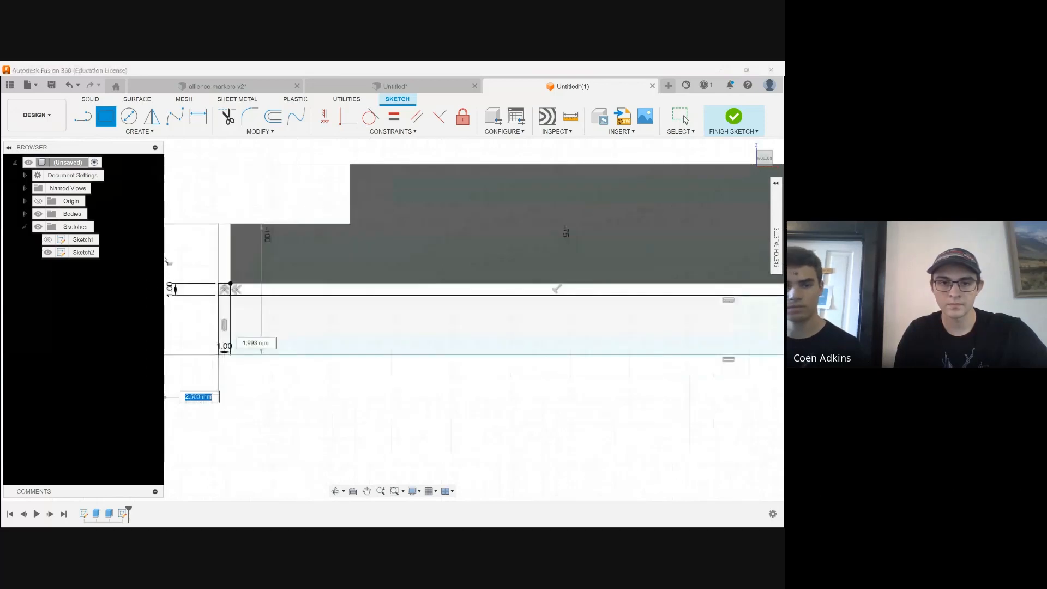
{"action": "scroll", "coordinate": [166, 260], "scroll_direction": "down", "scroll_amount": 2}
{"action": "scroll", "coordinate": [170, 232], "scroll_direction": "up", "scroll_amount": 3}
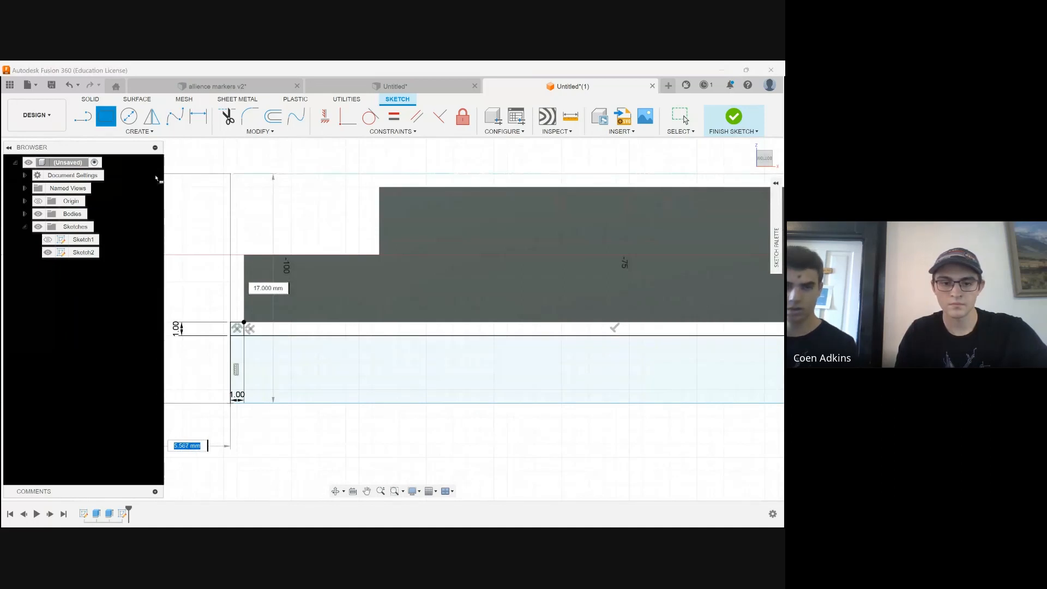
{"action": "type", "text": "5"}
{"action": "key", "text": "Return"}
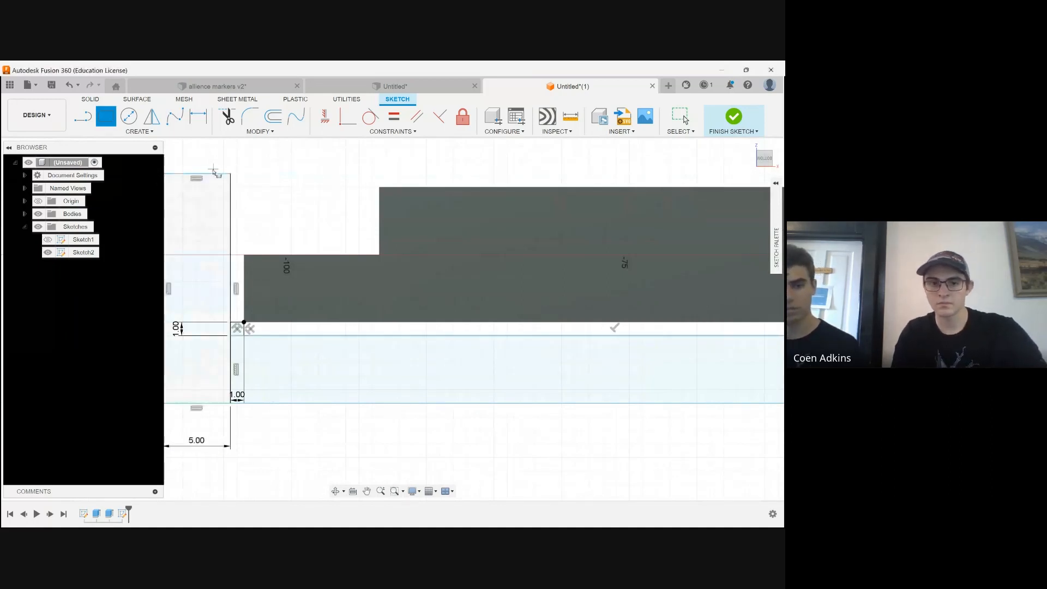
Draw a 10 by 5 mm rectangle from the left upright's inner top corner, reaching inward over the plate's left step
{"action": "left_click", "coordinate": [231, 174]}
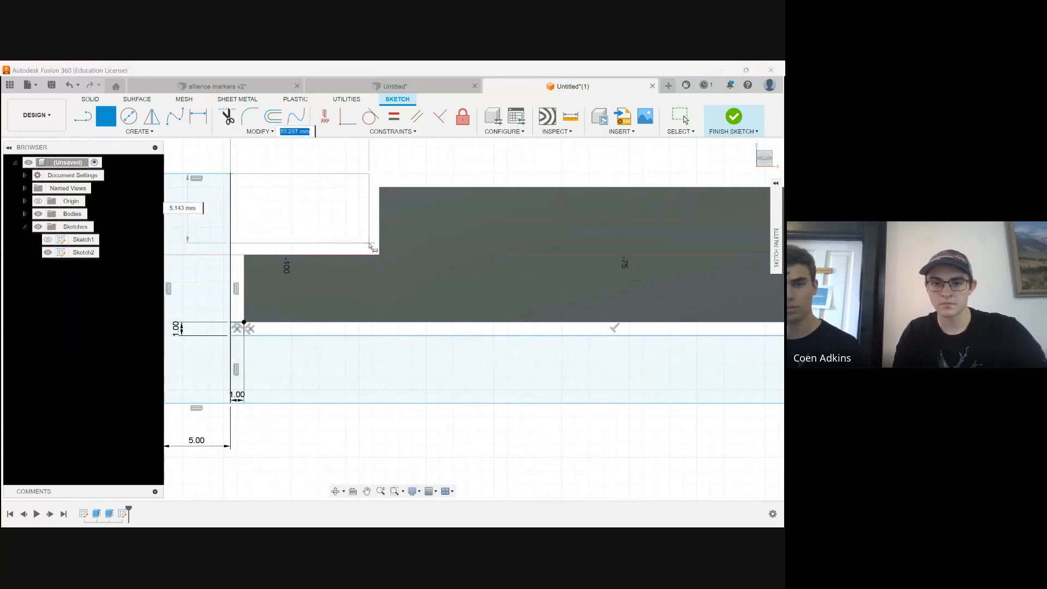
{"action": "type", "text": "10"}
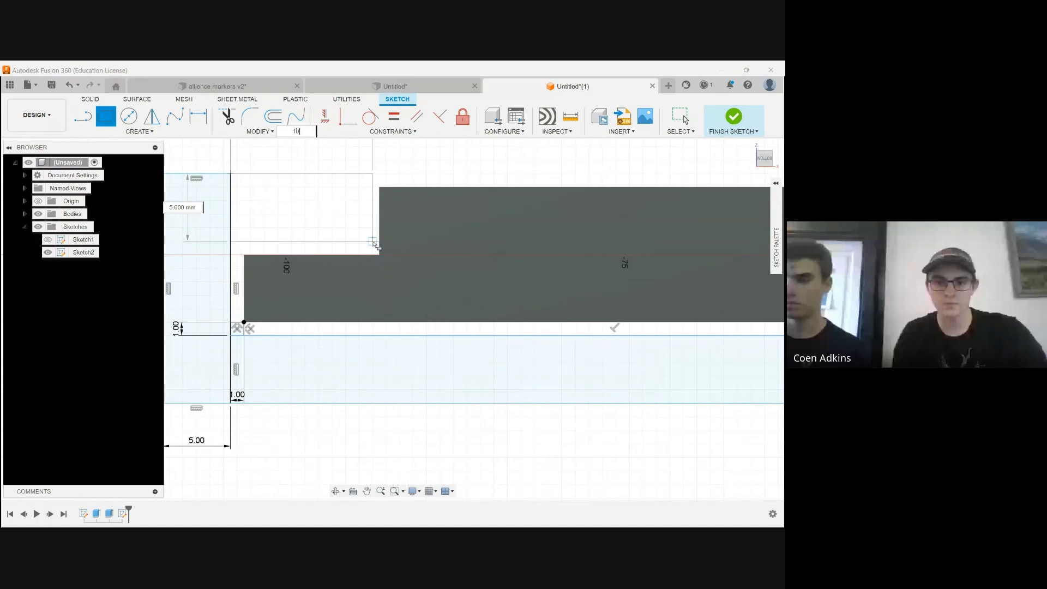
{"action": "key", "text": "Return"}
Draw a rectangle enclosing the whole profile, from its outer lower-right corner to its outer upper-left corner
{"action": "scroll", "coordinate": [374, 243], "scroll_direction": "down", "scroll_amount": 4}
{"action": "middle_click_drag", "start_coordinate": [374, 242], "coordinate": [216, 298]}
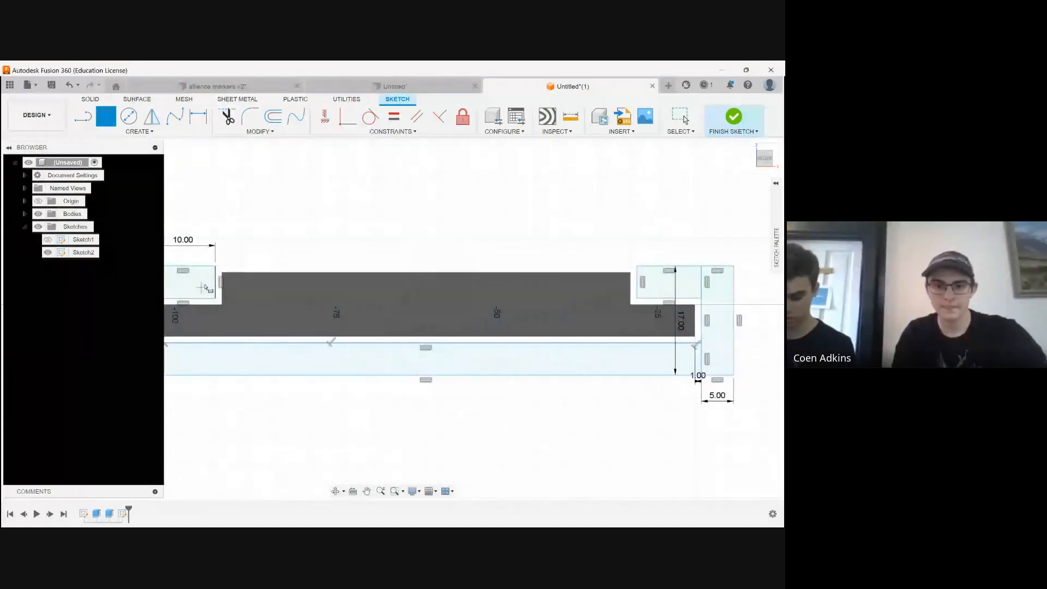
{"action": "scroll", "coordinate": [753, 348], "scroll_direction": "down", "scroll_amount": 2}
{"action": "middle_click_drag", "start_coordinate": [752, 349], "coordinate": [639, 348]}
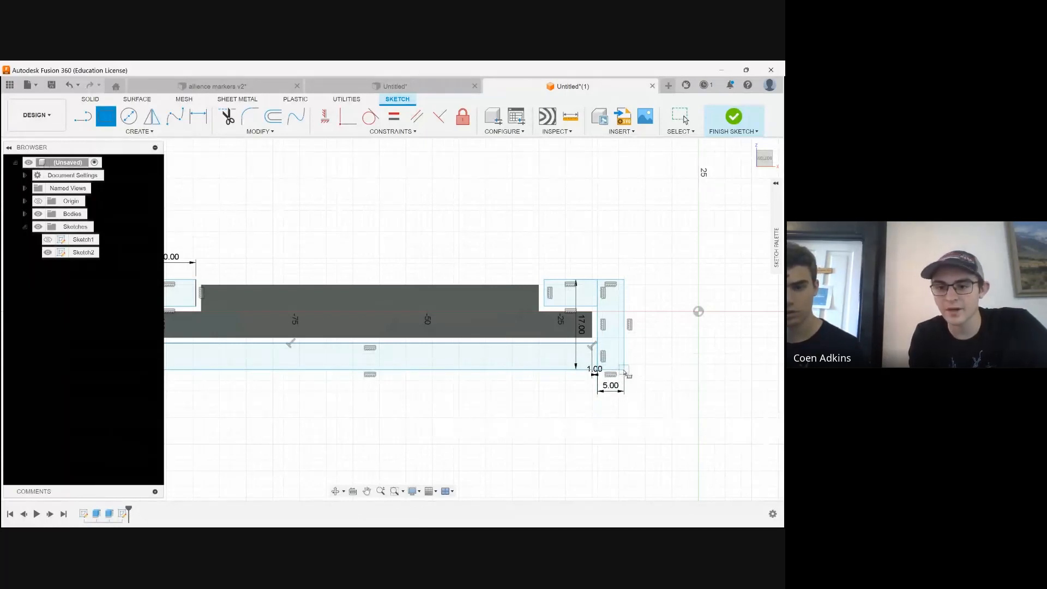
{"action": "left_click", "coordinate": [625, 371]}
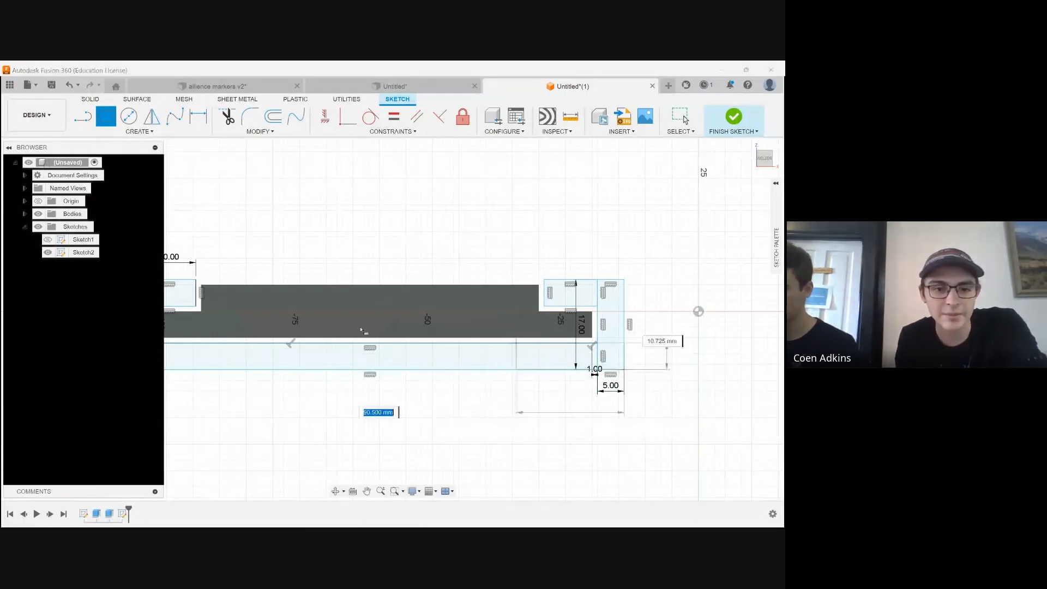
{"action": "key", "text": "Return"}
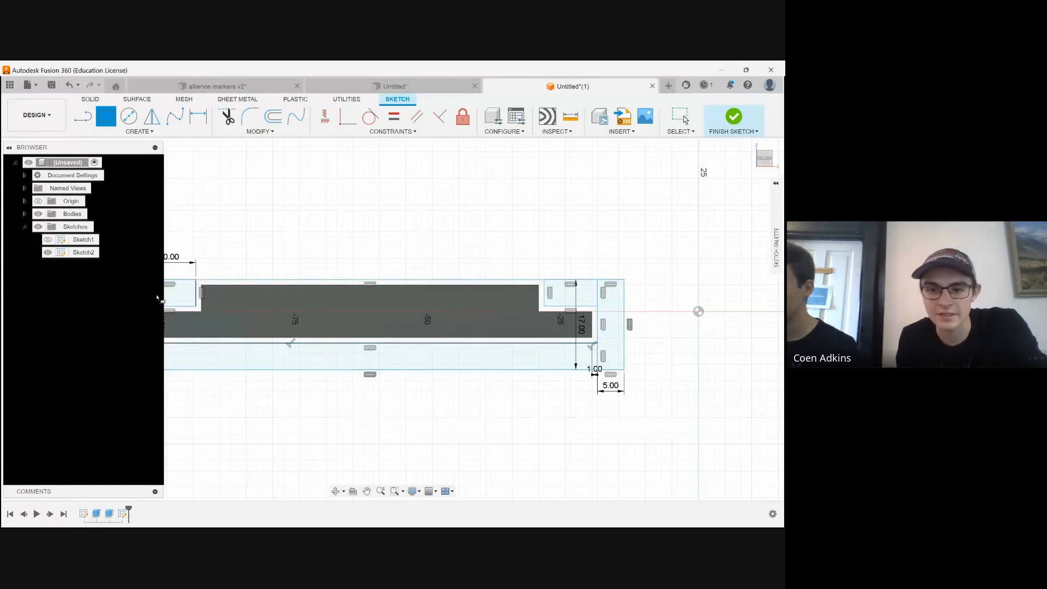
Examine the sketched channel profile around the plate's bottom from an angled 3D view
{"action": "left_click", "coordinate": [337, 491]}
{"action": "mouse_move", "coordinate": [419, 196]}
{"action": "left_mouse_down"}
{"action": "mouse_move", "coordinate": [376, 343]}
{"action": "mouse_move", "coordinate": [317, 433]}
{"action": "mouse_move", "coordinate": [420, 300]}
{"action": "mouse_move", "coordinate": [373, 236]}
{"action": "left_mouse_up"}
{"action": "middle_click_drag", "start_coordinate": [373, 236], "coordinate": [336, 361], "text": "shift"}
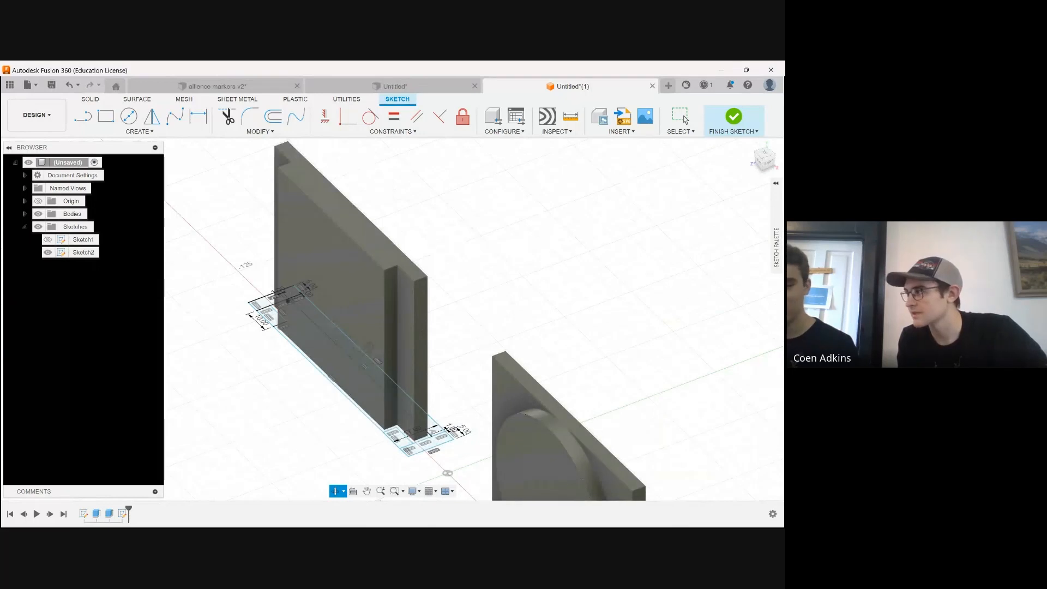
Examine the enclosed holder profile around the plate's bottom from straight-on and tilted views
{"action": "middle_click_drag", "start_coordinate": [331, 463], "coordinate": [350, 394], "text": "shift"}
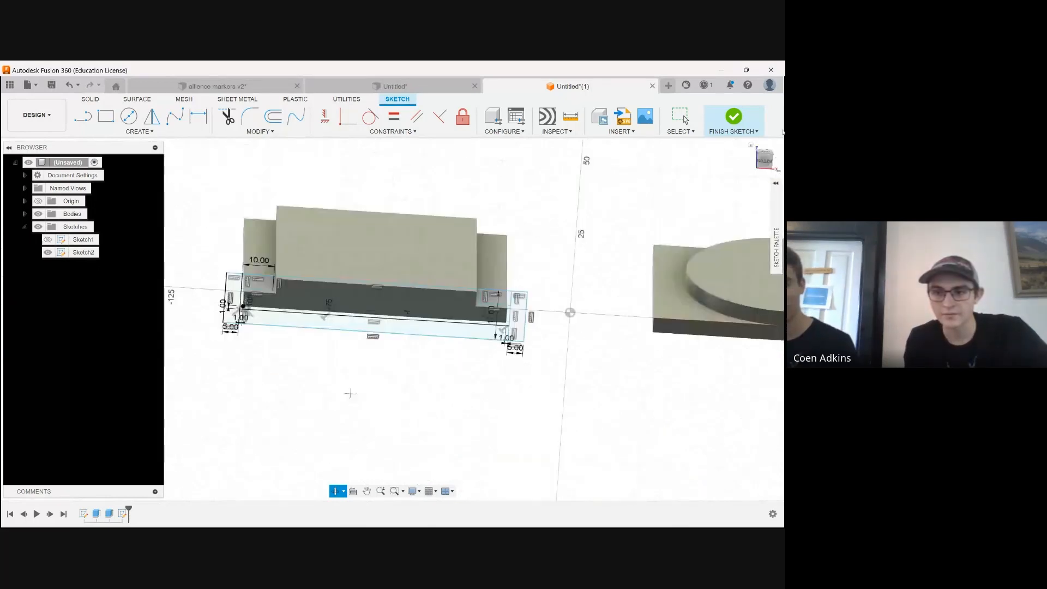
{"action": "left_click", "coordinate": [766, 162]}
{"action": "scroll", "coordinate": [337, 261], "scroll_direction": "up", "scroll_amount": 3}
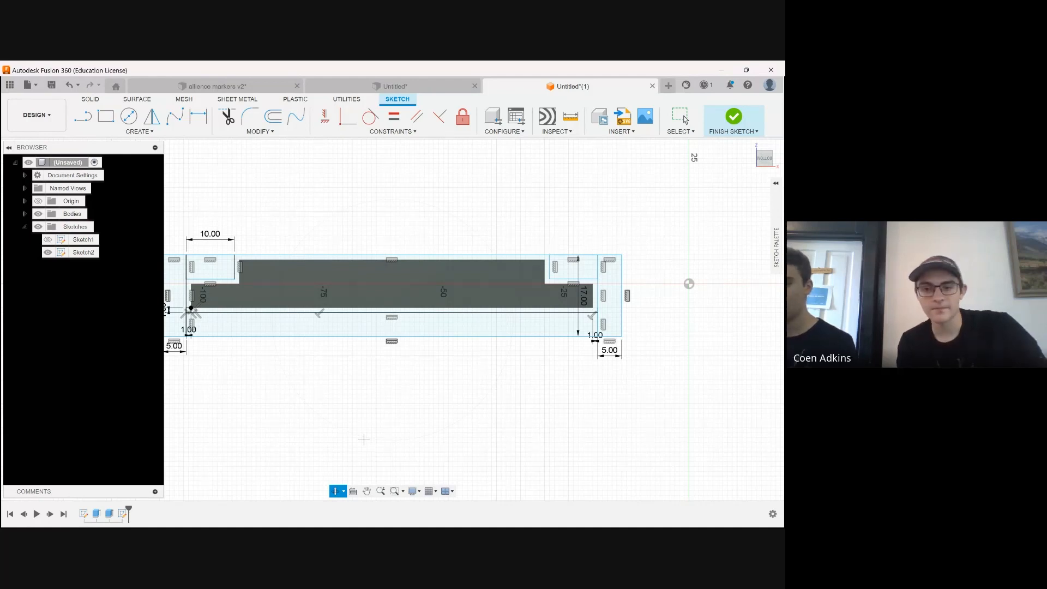
{"action": "scroll", "coordinate": [405, 360], "scroll_direction": "up", "scroll_amount": 1}
{"action": "middle_click_drag", "start_coordinate": [483, 340], "coordinate": [500, 240], "text": "shift"}
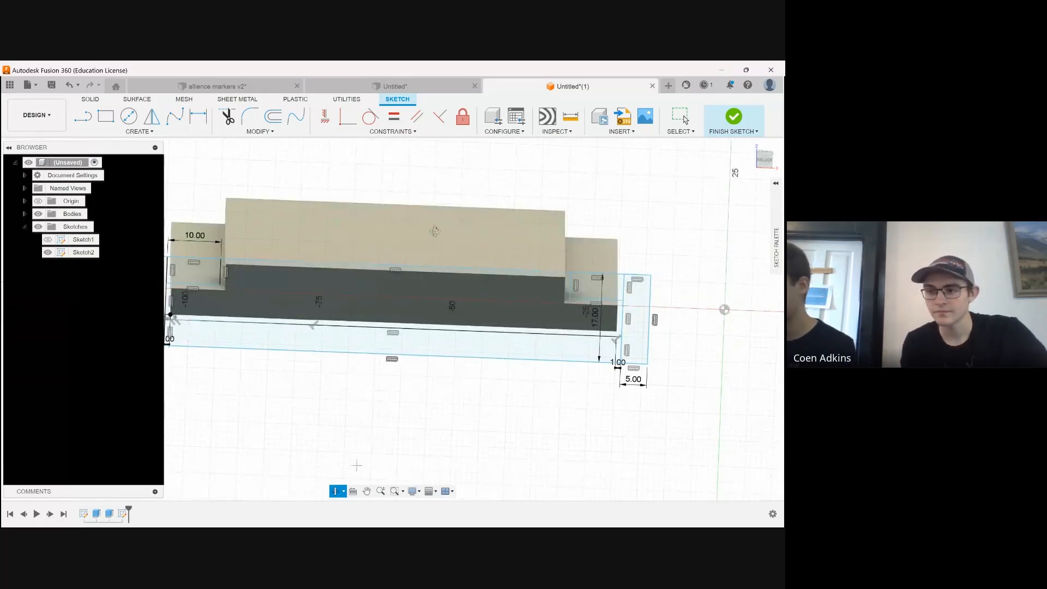
{"action": "middle_click_drag", "start_coordinate": [357, 465], "coordinate": [365, 477], "text": "shift"}
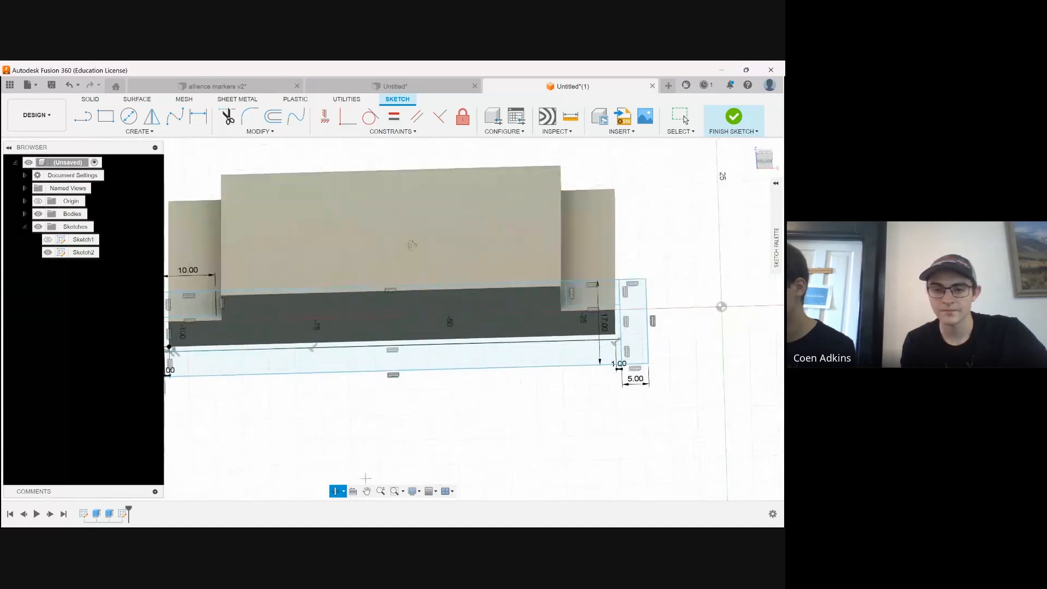
{"action": "key", "text": "r"}
{"action": "key", "text": "Escape"}
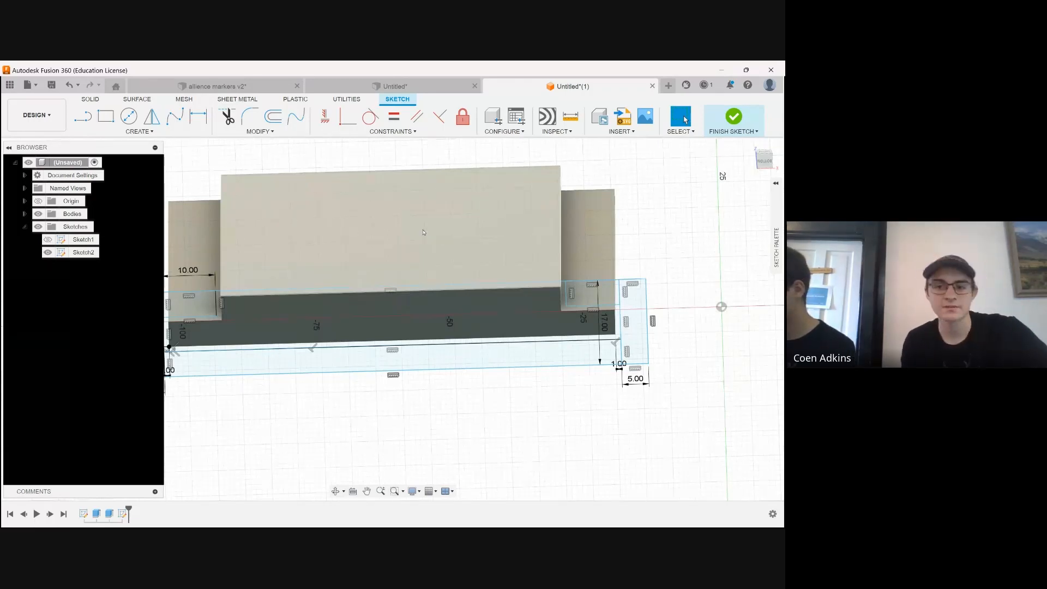
Hide the stepped plate body that stands inside the holder profile
{"action": "left_click", "coordinate": [257, 234]}
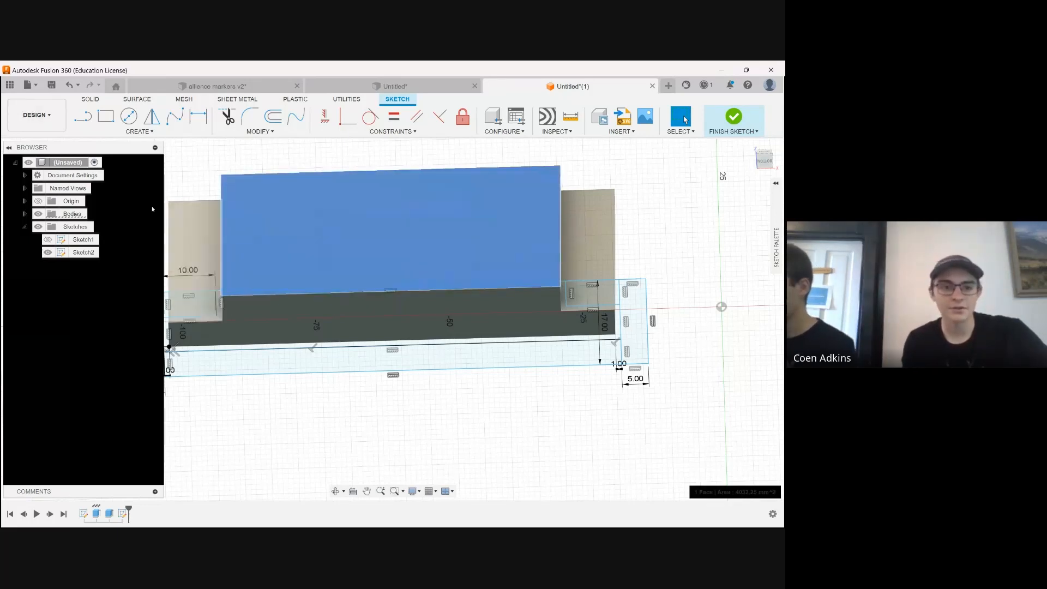
{"action": "left_click", "coordinate": [24, 213]}
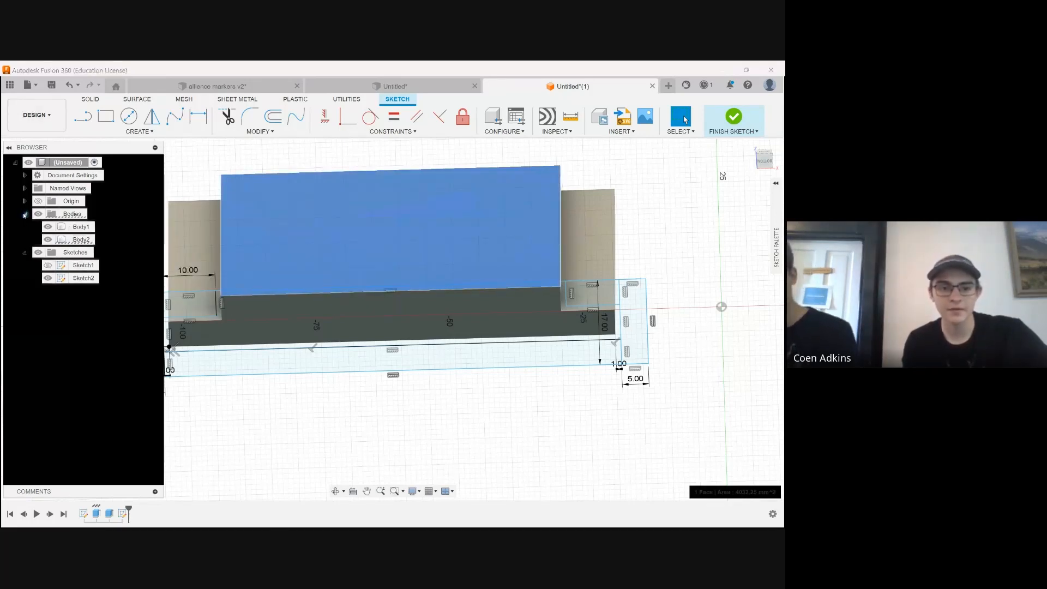
{"action": "left_click", "coordinate": [65, 243]}
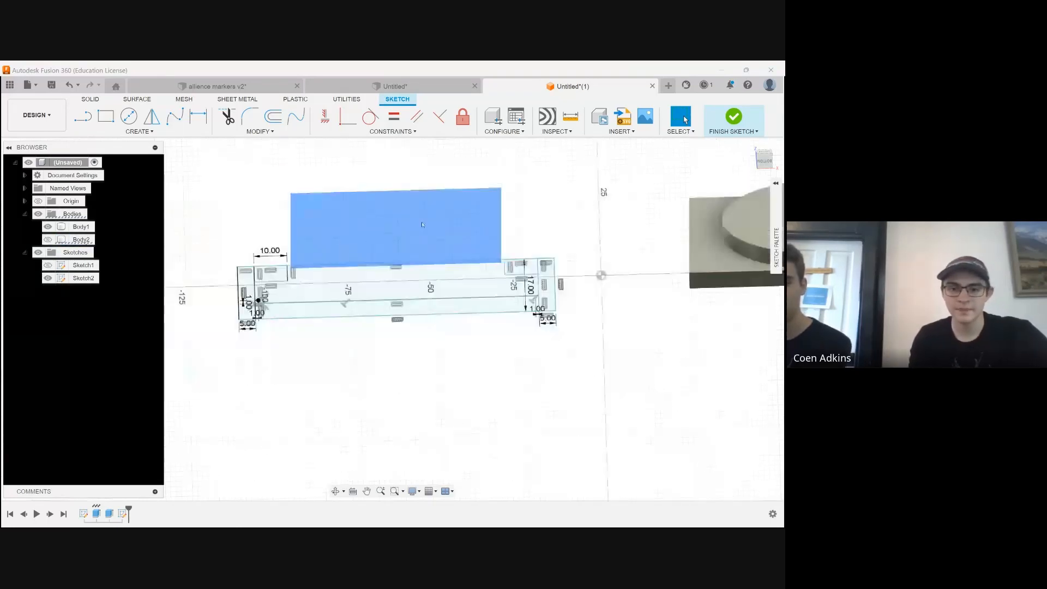
{"action": "left_click", "coordinate": [48, 239]}
Finish the sketch and extrude the holder's base, upright and lip regions -63.5 mm as a new body, leaving out the plate's clearance area
{"action": "left_click", "coordinate": [336, 491]}
{"action": "middle_click_drag", "start_coordinate": [339, 423], "coordinate": [362, 257], "text": "shift"}
{"action": "scroll", "coordinate": [522, 304], "scroll_direction": "up", "scroll_amount": 5}
{"action": "left_click", "coordinate": [480, 306]}
{"action": "scroll", "coordinate": [327, 279], "scroll_direction": "down", "scroll_amount": 5}
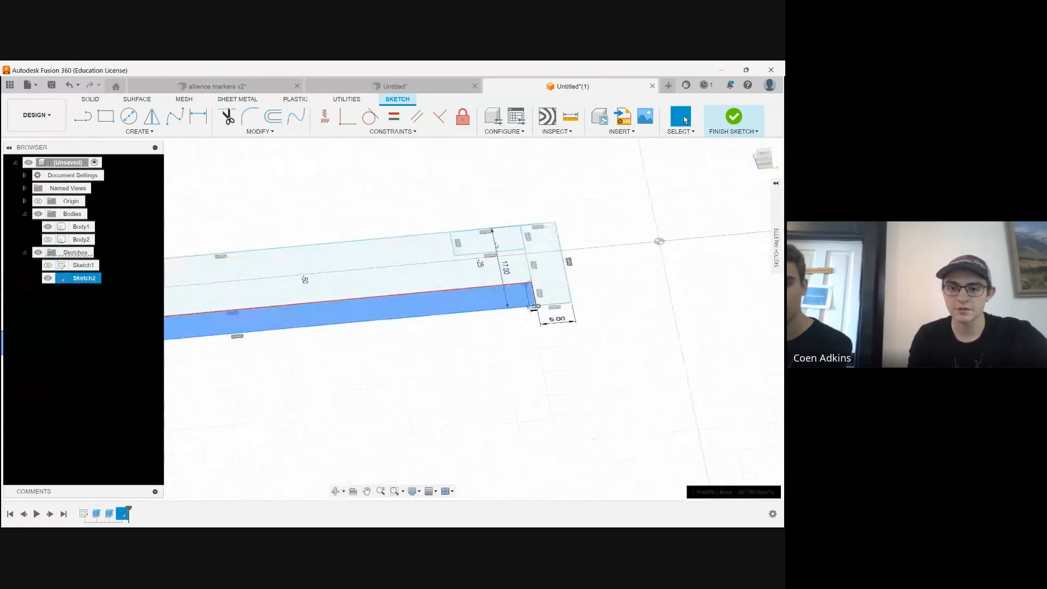
{"action": "scroll", "coordinate": [219, 297], "scroll_direction": "up", "scroll_amount": 5}
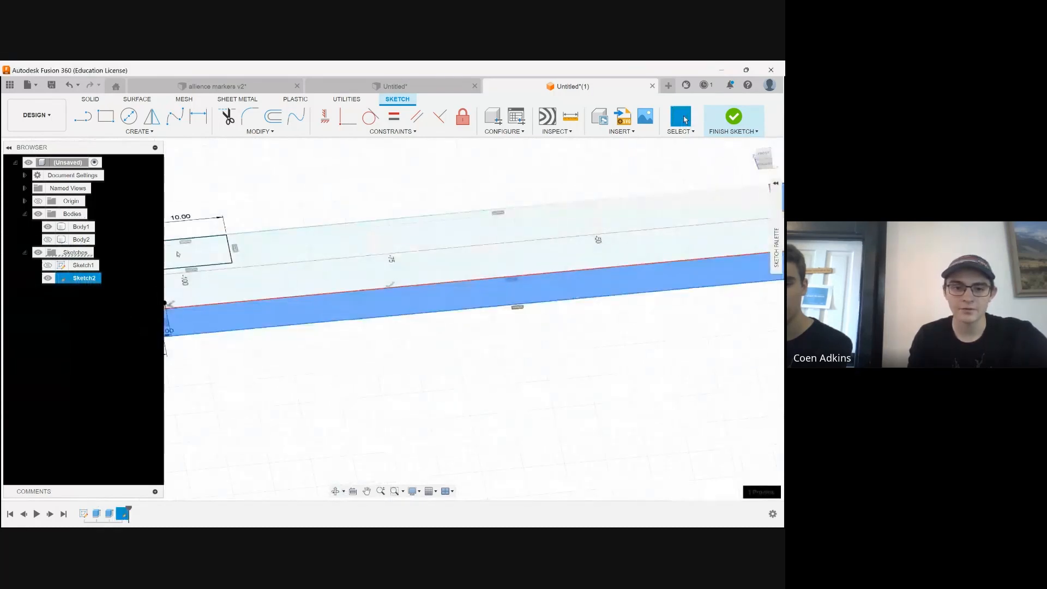
{"action": "scroll", "coordinate": [213, 264], "scroll_direction": "down", "scroll_amount": 5}
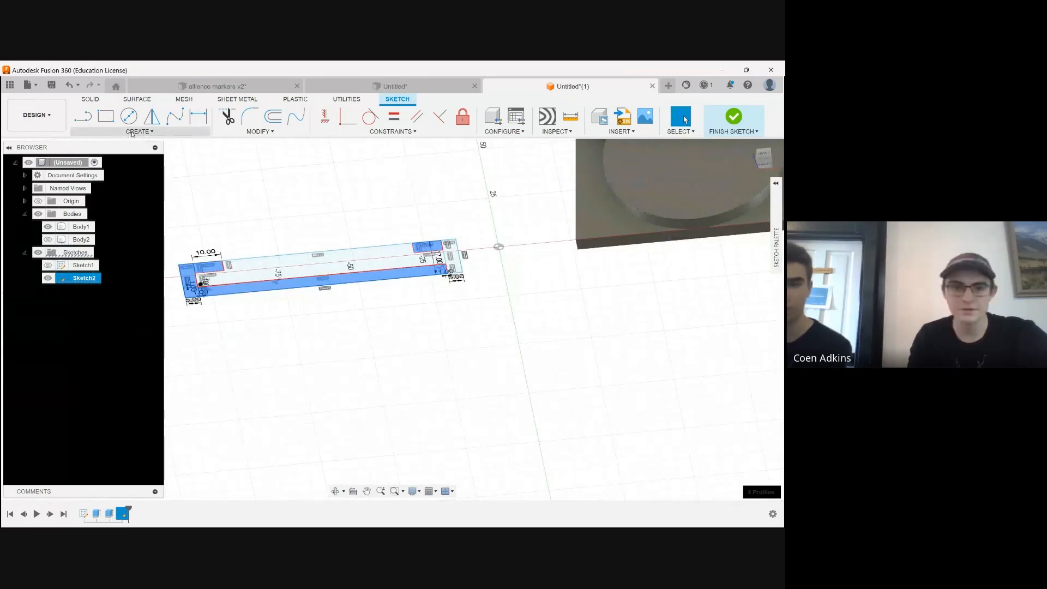
{"action": "scroll", "coordinate": [502, 275], "scroll_direction": "up", "scroll_amount": 3}
{"action": "left_click", "coordinate": [502, 274], "text": "shift"}
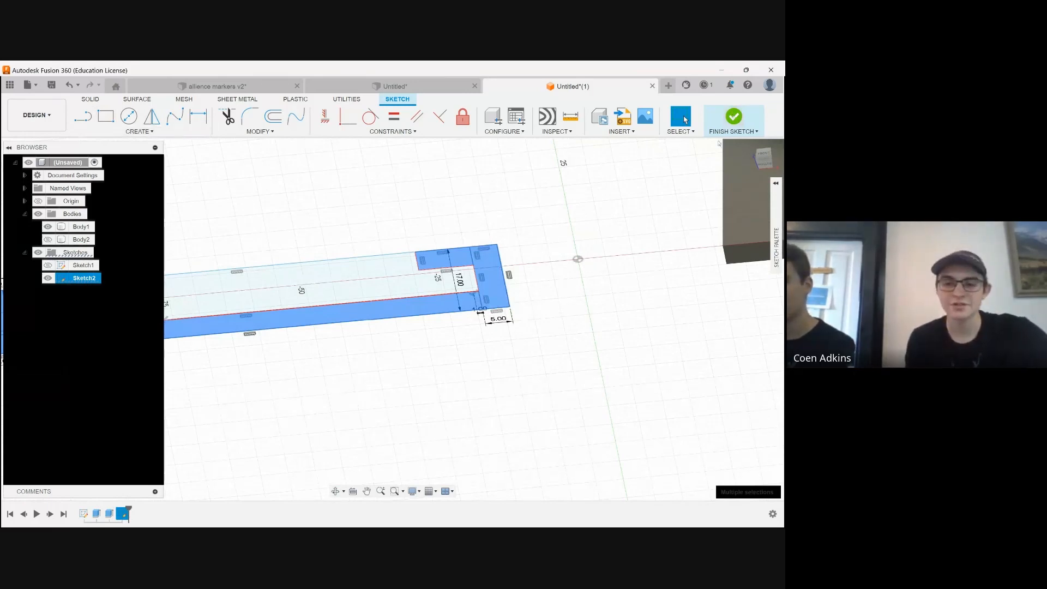
{"action": "left_click", "coordinate": [728, 117]}
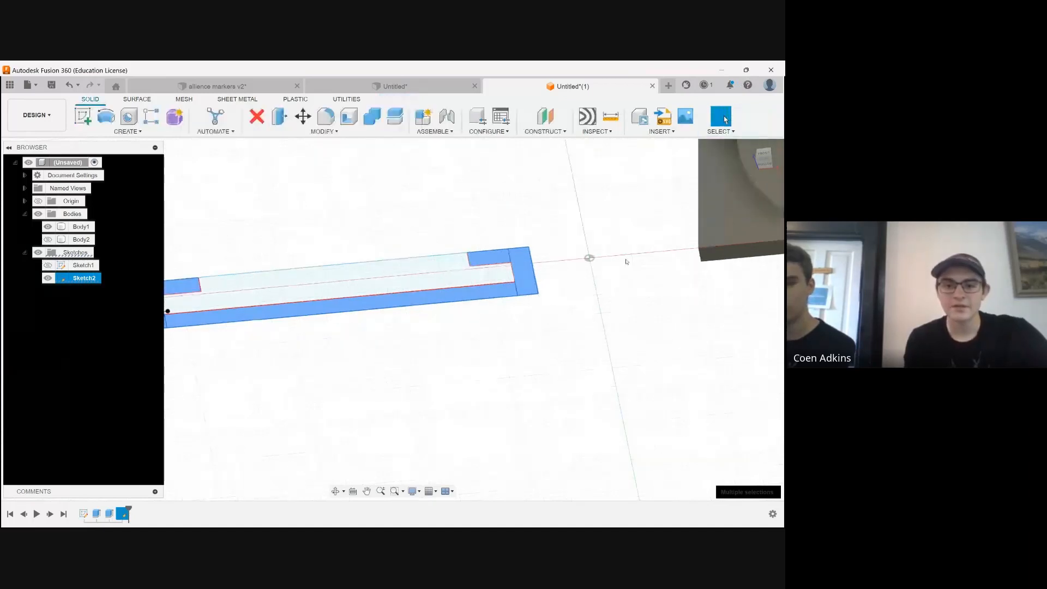
{"action": "left_click", "coordinate": [279, 114]}
{"action": "left_click_drag", "start_coordinate": [549, 275], "coordinate": [550, 172]}
{"action": "type", "text": "6"}
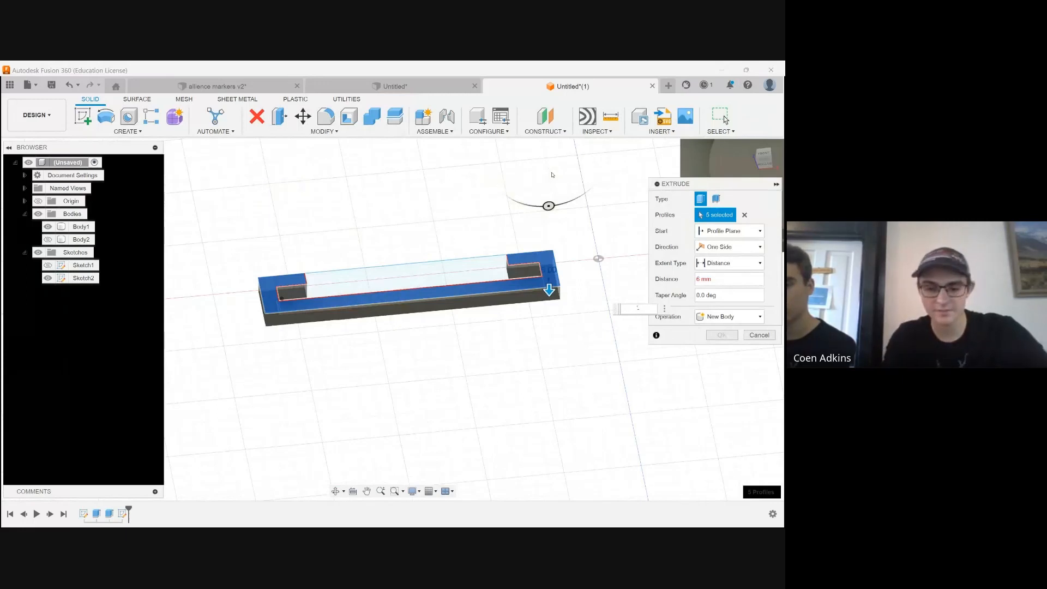
{"action": "type", "text": "-3.6"}
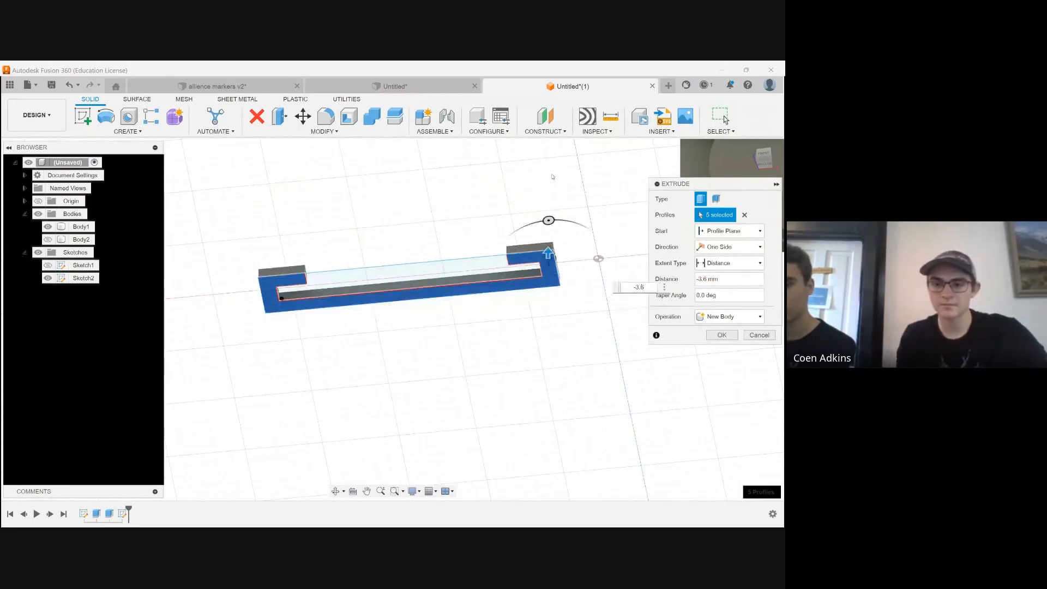
{"action": "key", "text": "BackSpace"}
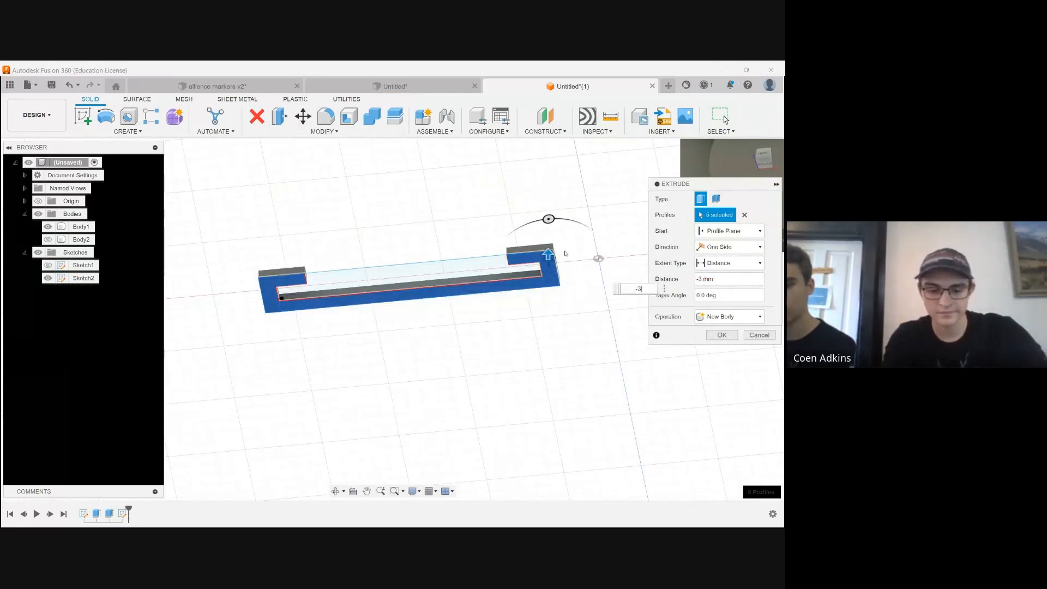
{"action": "type", "text": "63.5"}
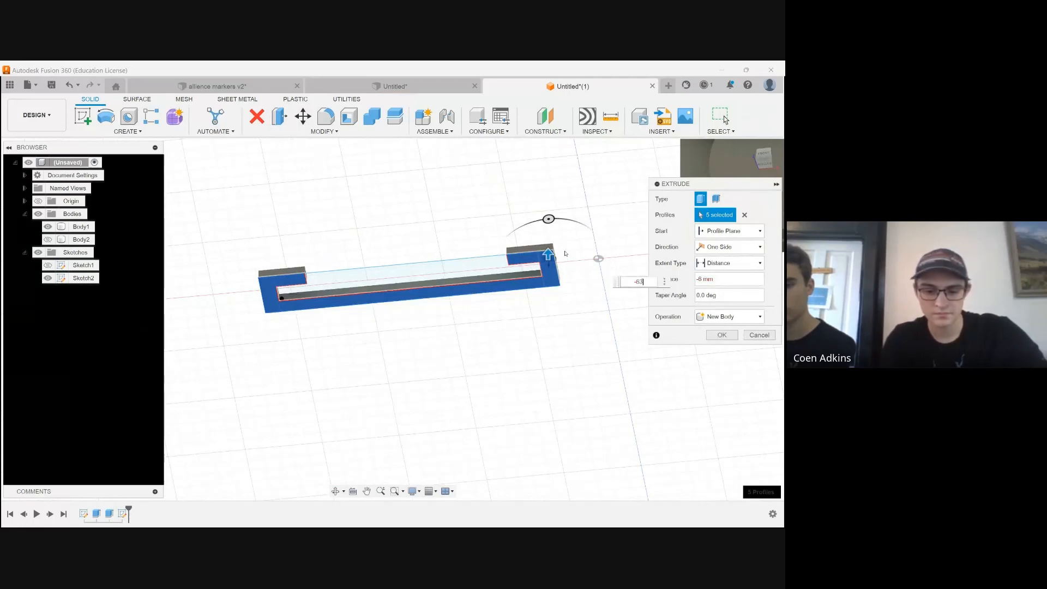
{"action": "key", "text": "Return"}
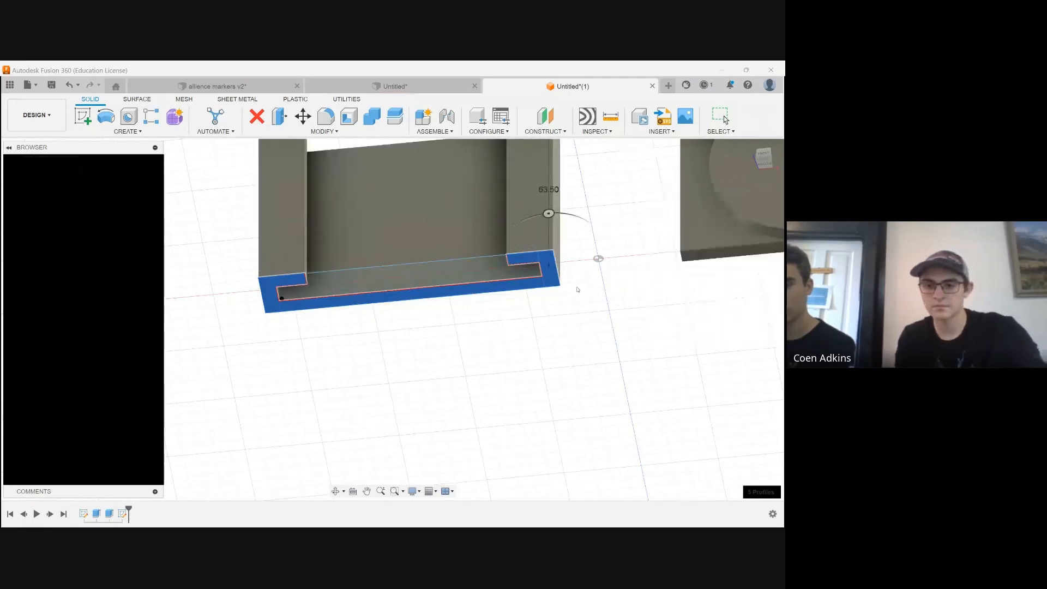
Examine the extruded holder channel and its open bottom from an angled view
{"action": "scroll", "coordinate": [487, 389], "scroll_direction": "down", "scroll_amount": 4}
{"action": "left_click", "coordinate": [342, 489]}
{"action": "left_click_drag", "start_coordinate": [469, 316], "coordinate": [529, 332]}
{"action": "scroll", "coordinate": [436, 324], "scroll_direction": "up", "scroll_amount": 3}
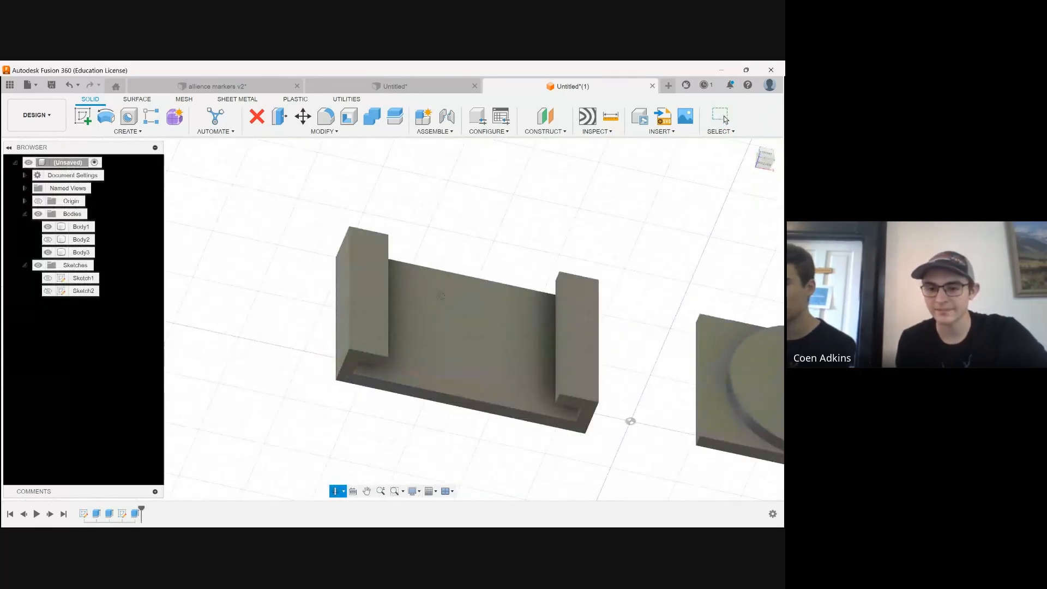
{"action": "mouse_move", "coordinate": [490, 273]}
{"action": "left_mouse_down"}
{"action": "mouse_move", "coordinate": [491, 305]}
{"action": "mouse_move", "coordinate": [480, 283]}
{"action": "left_mouse_up"}
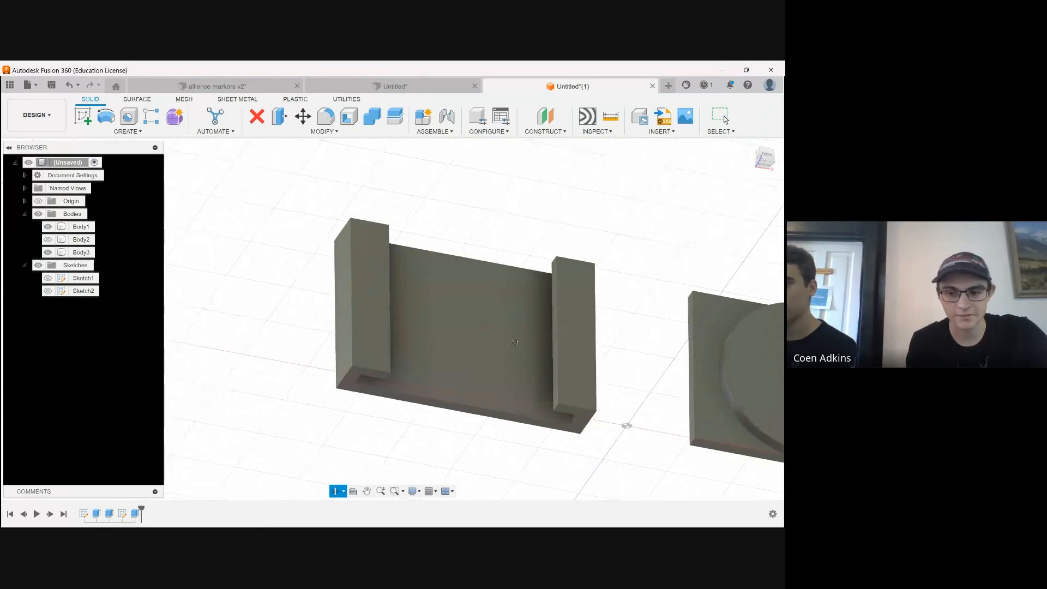
{"action": "scroll", "coordinate": [496, 290], "scroll_direction": "up", "scroll_amount": 3}
{"action": "key", "text": "Escape"}
Show the holder profile sketch again at the bottom of the extruded channel
{"action": "left_click", "coordinate": [47, 291]}
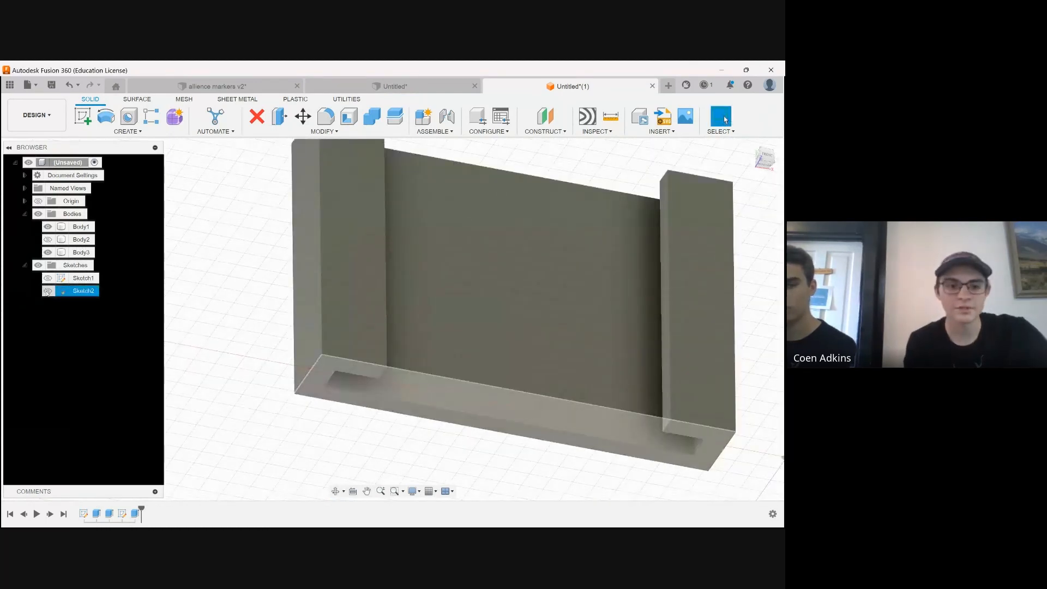
{"action": "left_click", "coordinate": [47, 291]}
{"action": "scroll", "coordinate": [183, 341], "scroll_direction": "down", "scroll_amount": 2}
{"action": "scroll", "coordinate": [275, 360], "scroll_direction": "up", "scroll_amount": 3}
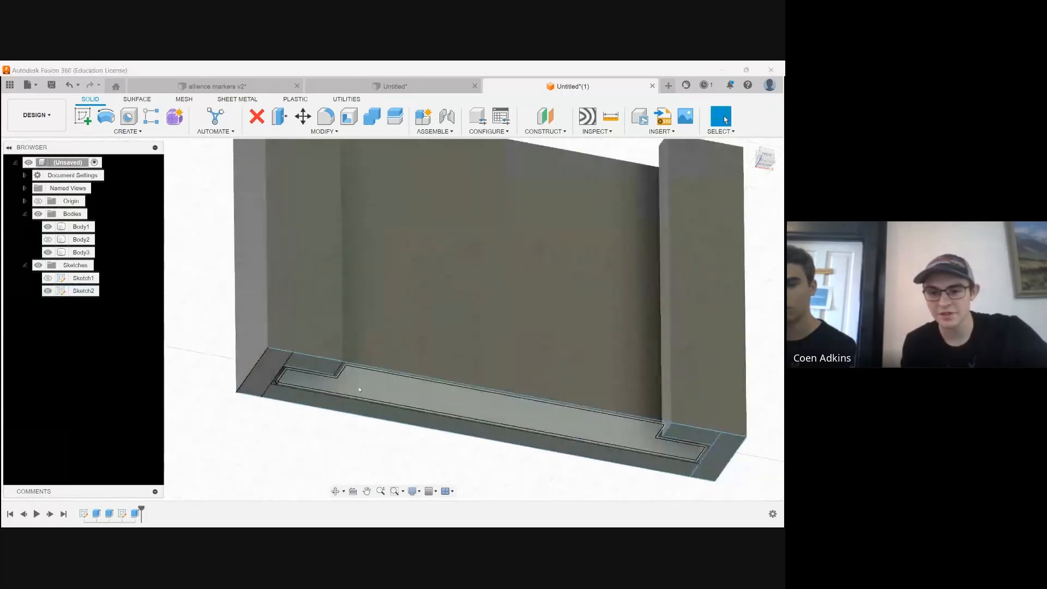
{"action": "scroll", "coordinate": [613, 430], "scroll_direction": "up", "scroll_amount": 4}
{"action": "scroll", "coordinate": [512, 402], "scroll_direction": "down", "scroll_amount": 4}
{"action": "scroll", "coordinate": [611, 440], "scroll_direction": "up", "scroll_amount": 4}
Extrude all the profile sketch's regions 3 mm downward, joined to the holder as a closed floor, and hide the sketch
{"action": "left_click", "coordinate": [611, 440]}
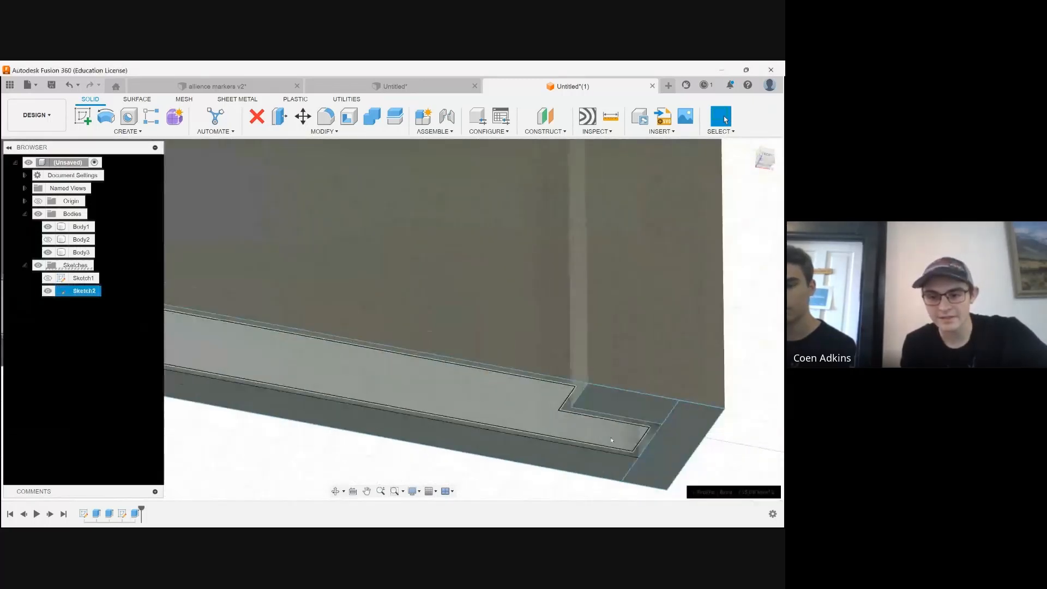
{"action": "scroll", "coordinate": [622, 439], "scroll_direction": "up", "scroll_amount": 3}
{"action": "left_click", "coordinate": [730, 409]}
{"action": "scroll", "coordinate": [518, 399], "scroll_direction": "down", "scroll_amount": 3}
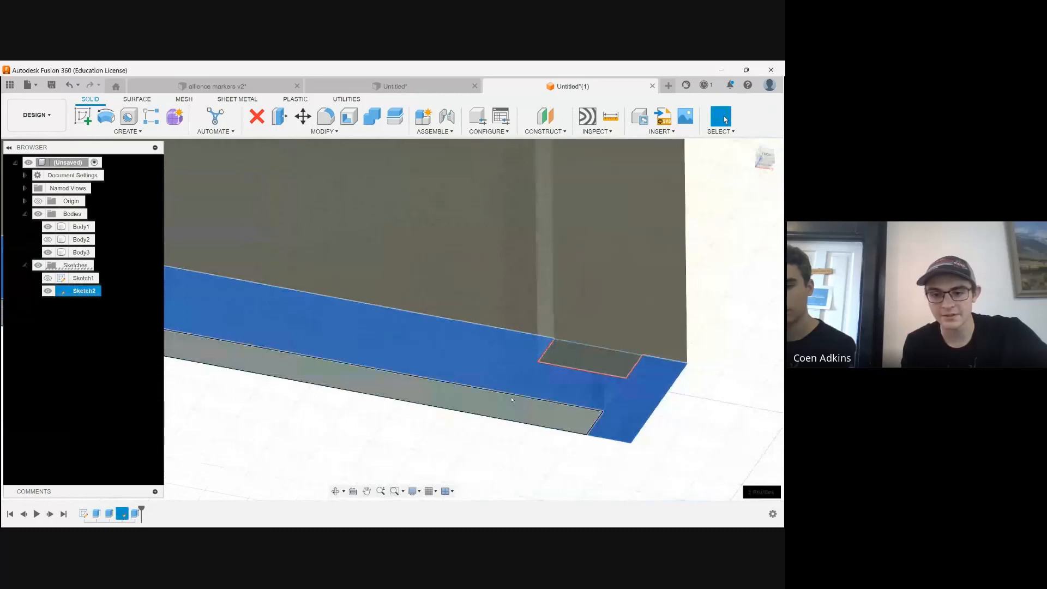
{"action": "scroll", "coordinate": [512, 400], "scroll_direction": "down", "scroll_amount": 3}
{"action": "scroll", "coordinate": [606, 394], "scroll_direction": "up", "scroll_amount": 3}
{"action": "scroll", "coordinate": [210, 340], "scroll_direction": "up", "scroll_amount": 5}
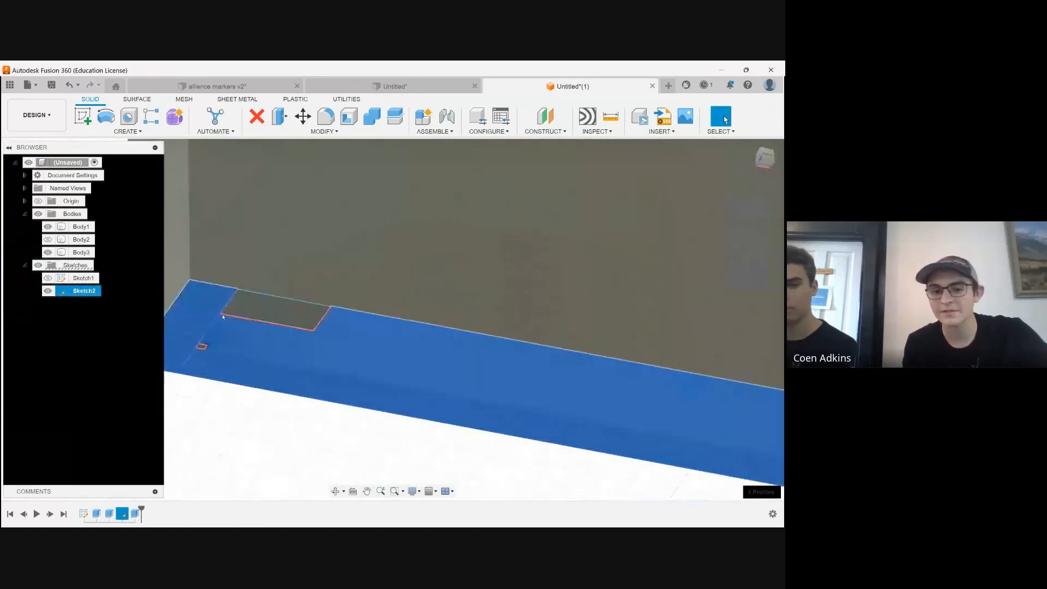
{"action": "scroll", "coordinate": [293, 285], "scroll_direction": "down", "scroll_amount": 4}
{"action": "middle_click_drag", "start_coordinate": [293, 285], "coordinate": [128, 287]}
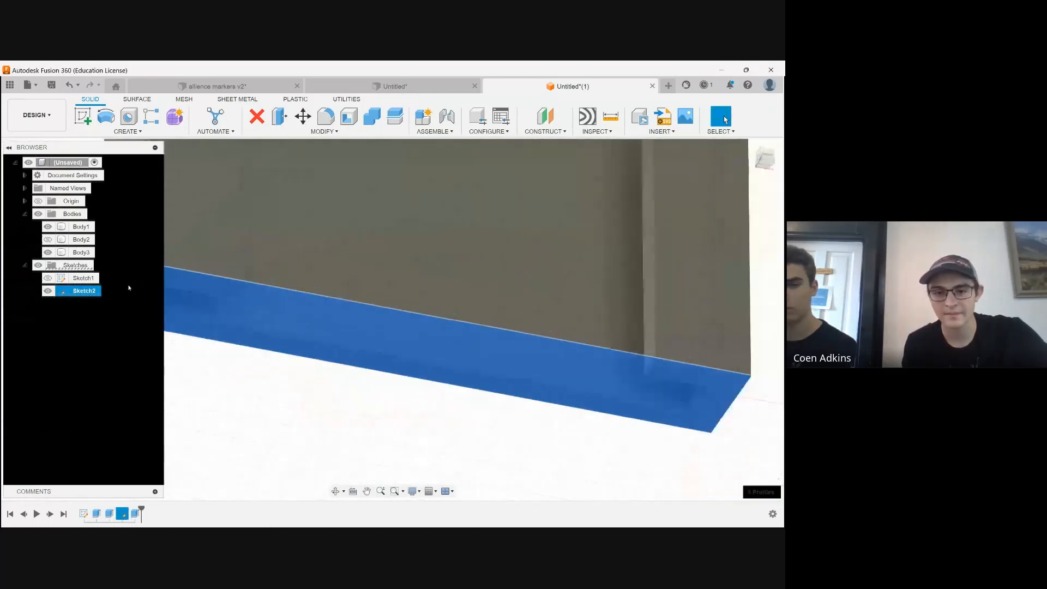
{"action": "scroll", "coordinate": [131, 294], "scroll_direction": "down", "scroll_amount": 3}
{"action": "left_click", "coordinate": [128, 131]}
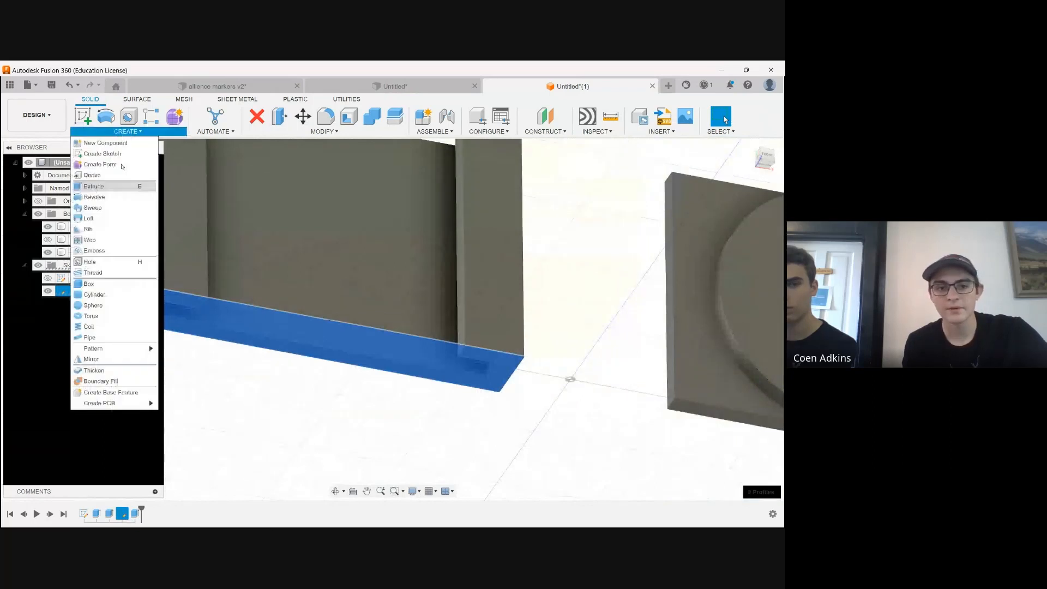
{"action": "left_click", "coordinate": [110, 185]}
{"action": "type", "text": "3"}
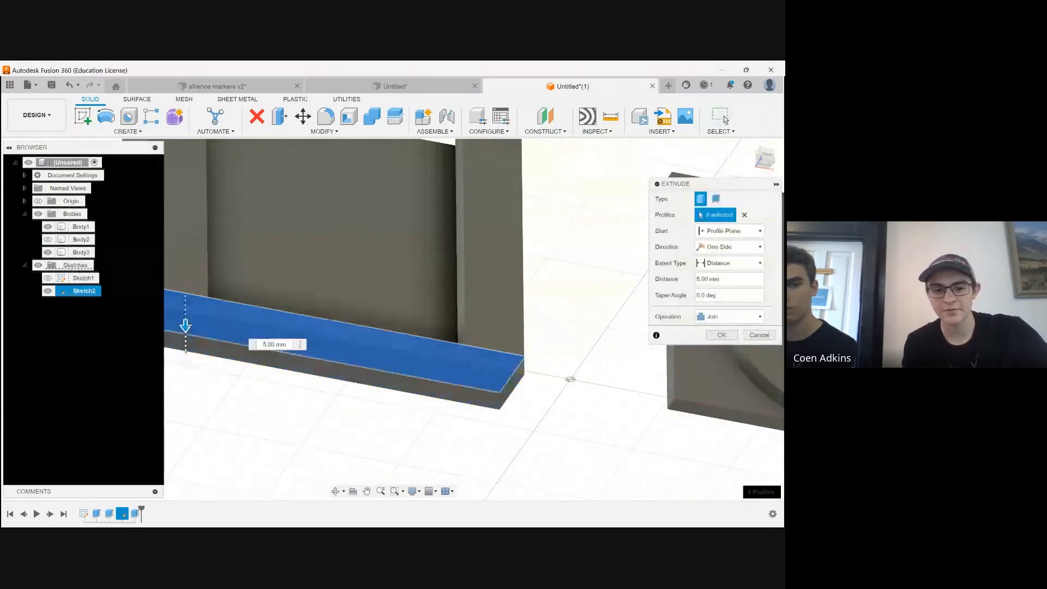
{"action": "key", "text": "Return"}
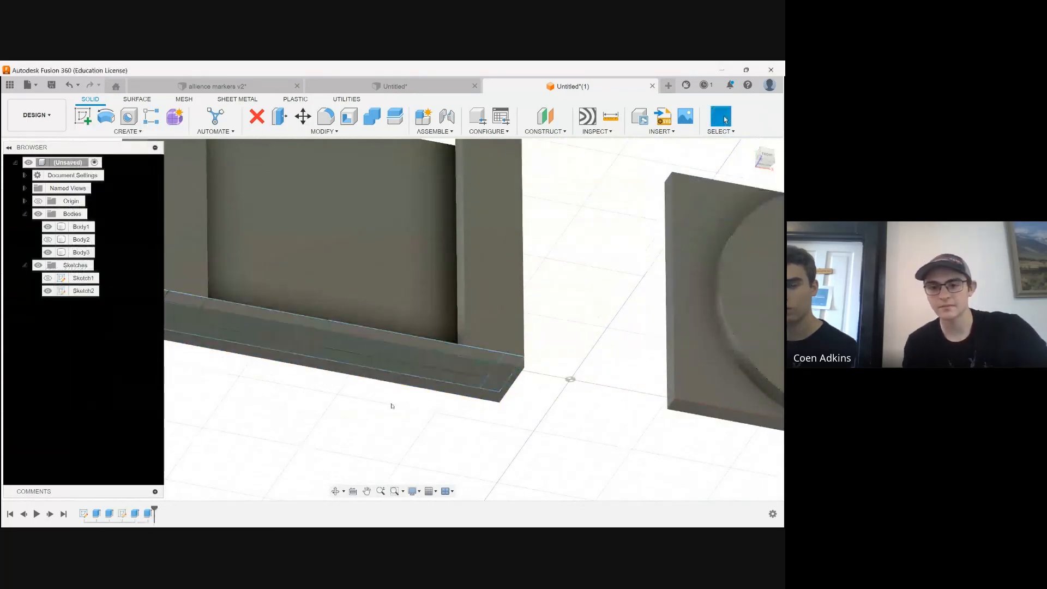
{"action": "scroll", "coordinate": [376, 415], "scroll_direction": "down", "scroll_amount": 3}
{"action": "left_click", "coordinate": [48, 290]}
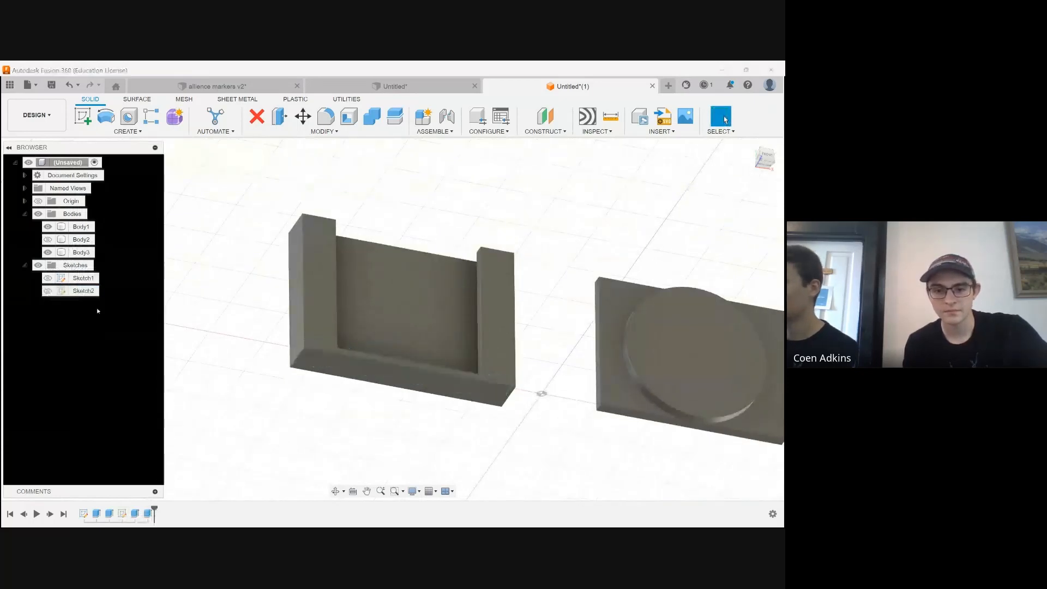
Fillet the five inner edges around the holder's top slot opening with a 10 mm radius
{"action": "left_click", "coordinate": [334, 491]}
{"action": "left_click_drag", "start_coordinate": [491, 382], "coordinate": [545, 259]}
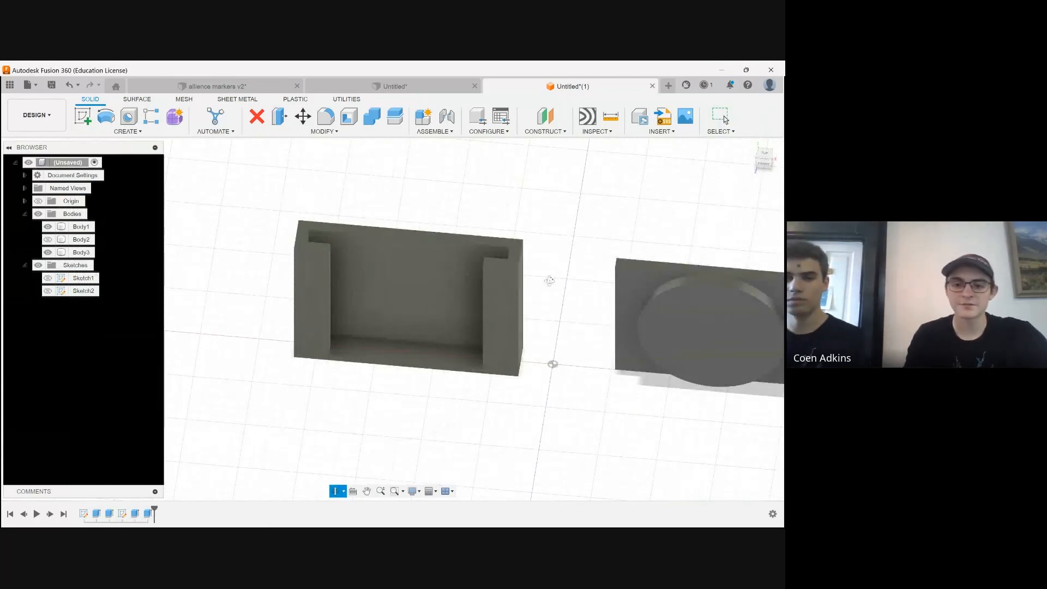
{"action": "scroll", "coordinate": [385, 330], "scroll_direction": "down", "scroll_amount": 2}
{"action": "scroll", "coordinate": [380, 277], "scroll_direction": "up", "scroll_amount": 4}
{"action": "scroll", "coordinate": [414, 316], "scroll_direction": "down", "scroll_amount": 2}
{"action": "scroll", "coordinate": [540, 316], "scroll_direction": "up", "scroll_amount": 6}
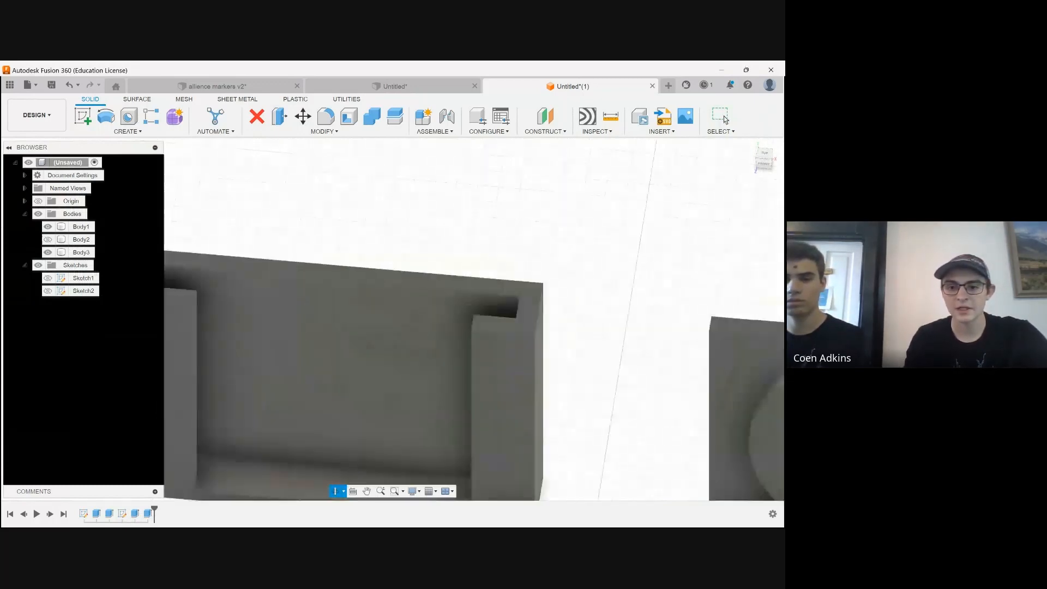
{"action": "left_click", "coordinate": [509, 309]}
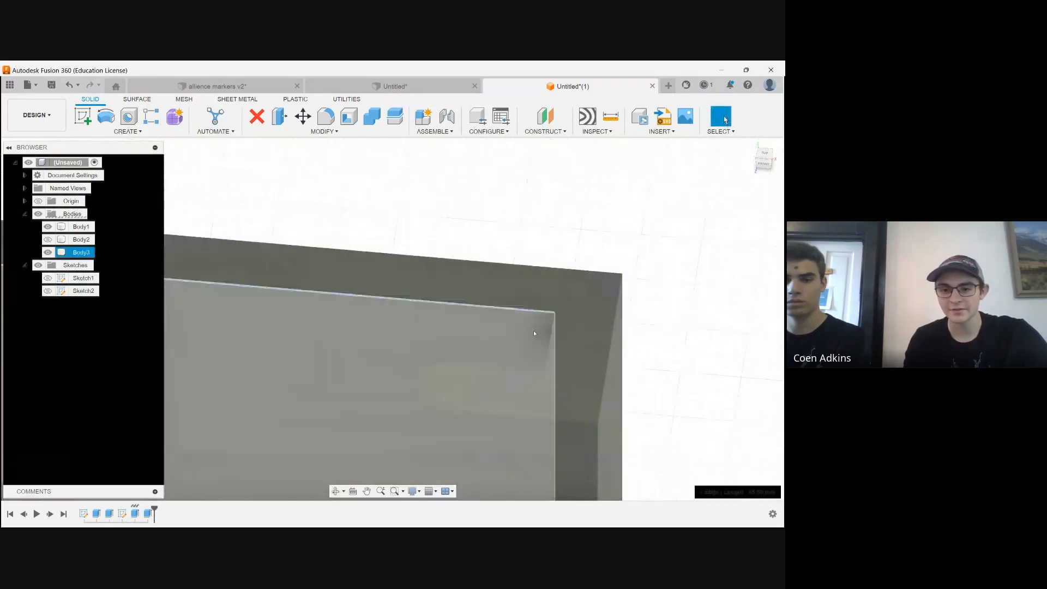
{"action": "left_click", "coordinate": [553, 349], "text": "ctrl"}
{"action": "left_click", "coordinate": [500, 372], "text": "ctrl"}
{"action": "scroll", "coordinate": [726, 336], "scroll_direction": "down", "scroll_amount": 5}
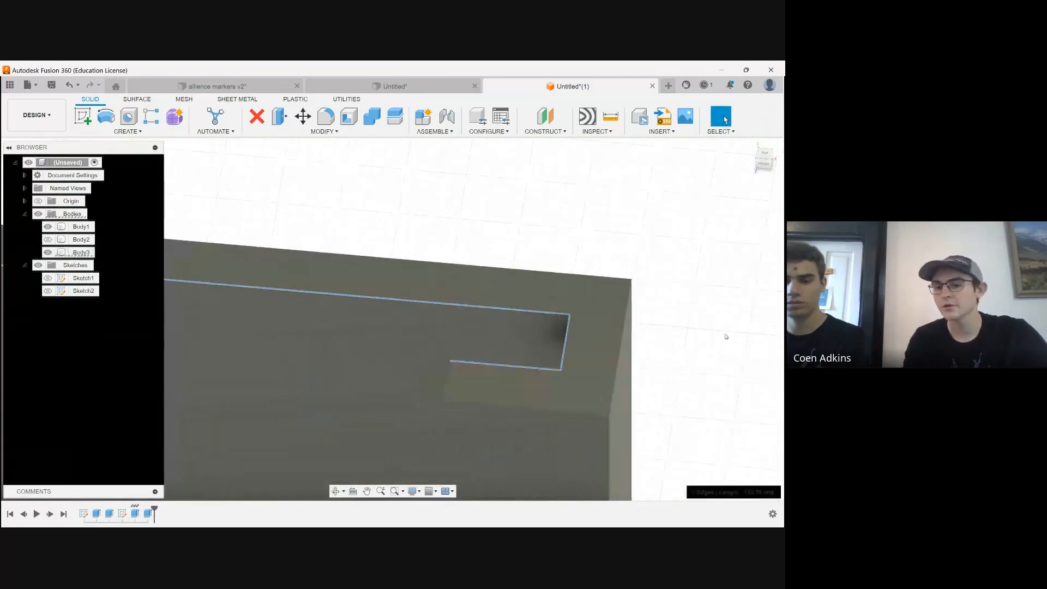
{"action": "scroll", "coordinate": [289, 302], "scroll_direction": "up", "scroll_amount": 5}
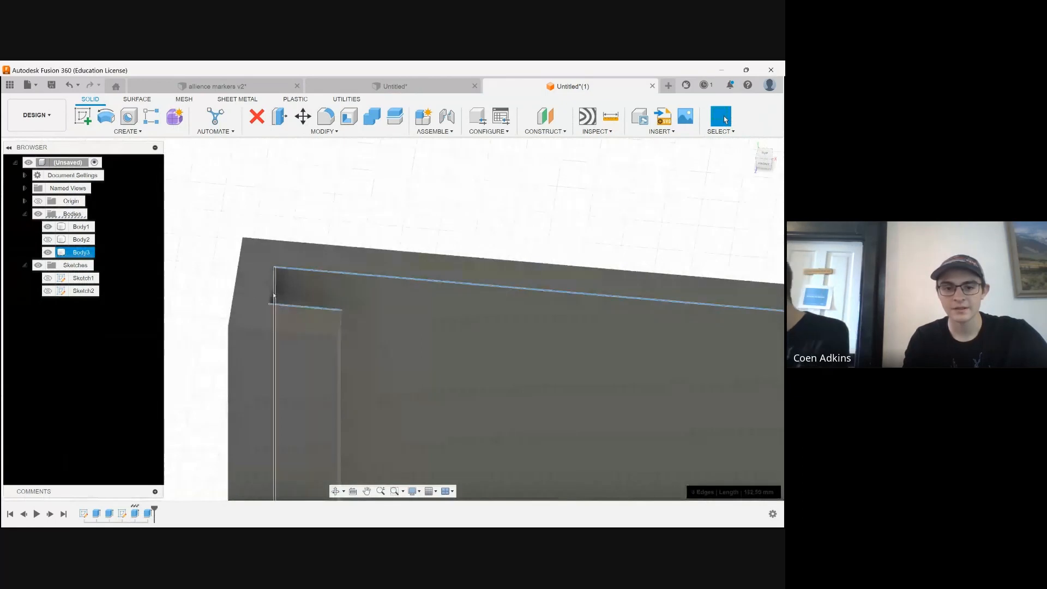
{"action": "left_click", "coordinate": [271, 287], "text": "ctrl"}
{"action": "scroll", "coordinate": [271, 288], "scroll_direction": "down", "scroll_amount": 5}
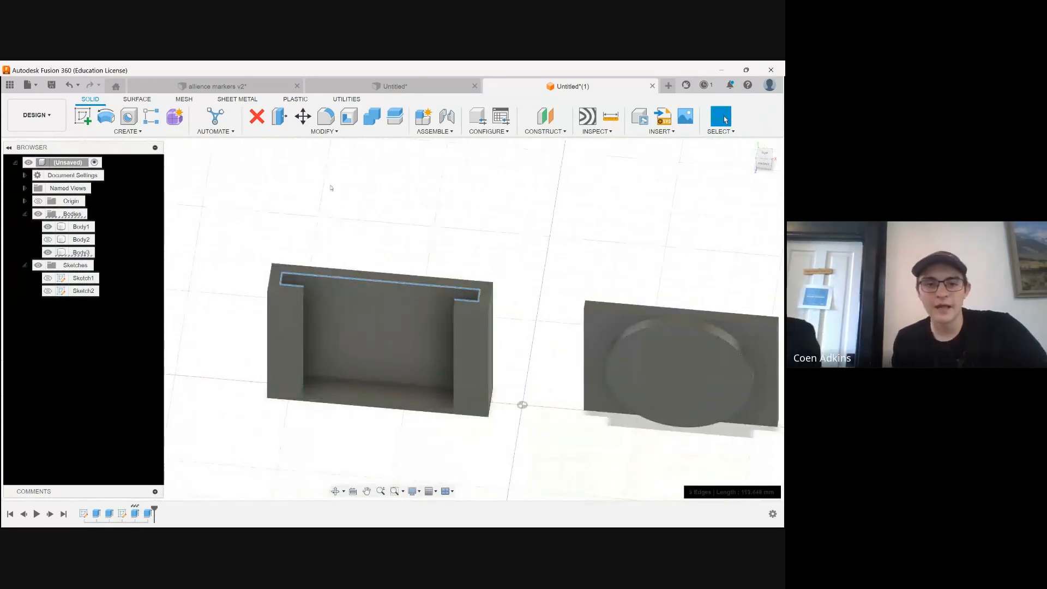
{"action": "left_click", "coordinate": [326, 116]}
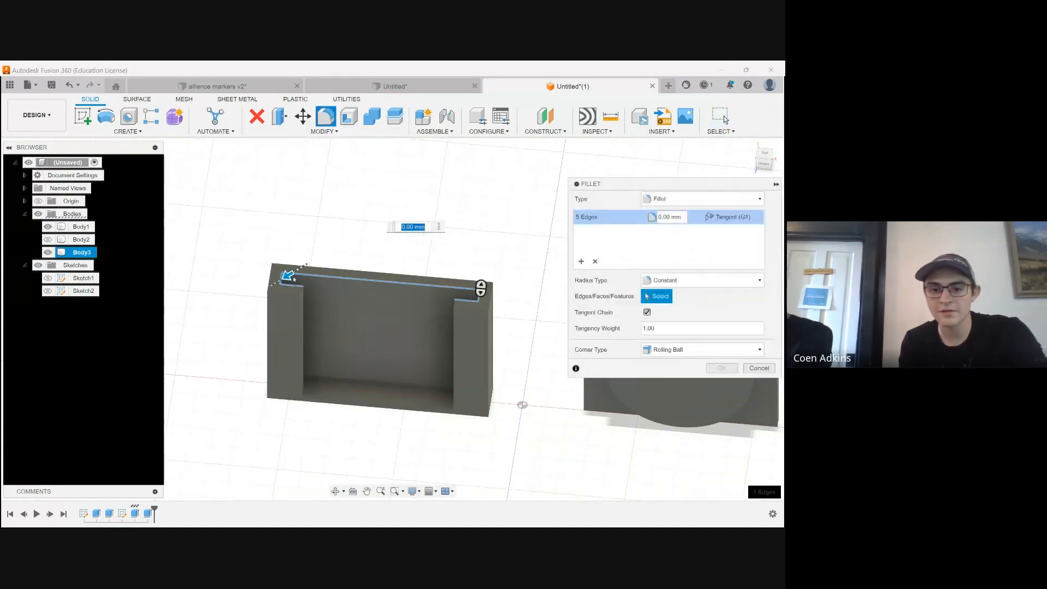
{"action": "scroll", "coordinate": [278, 273], "scroll_direction": "up", "scroll_amount": 3}
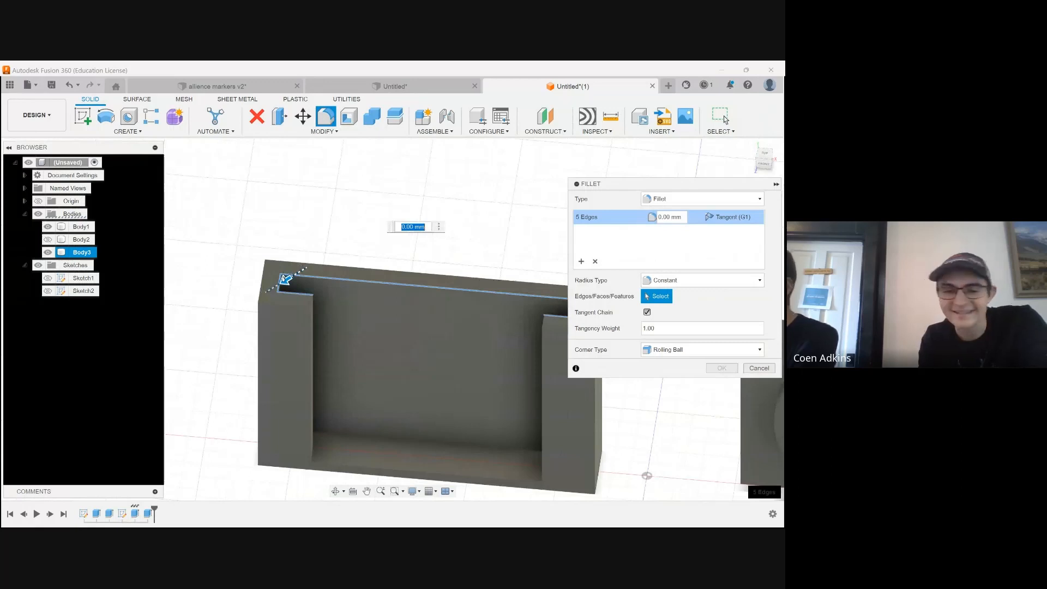
{"action": "type", "text": "10"}
{"action": "key", "text": "Return"}
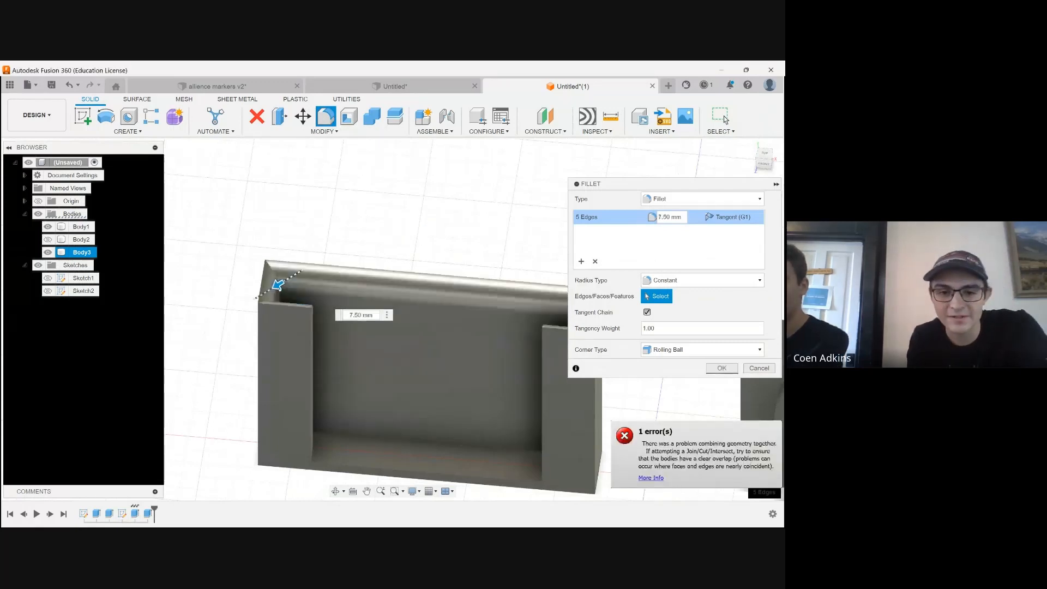
{"action": "scroll", "coordinate": [276, 288], "scroll_direction": "up", "scroll_amount": 3}
{"action": "scroll", "coordinate": [149, 279], "scroll_direction": "down", "scroll_amount": 3}
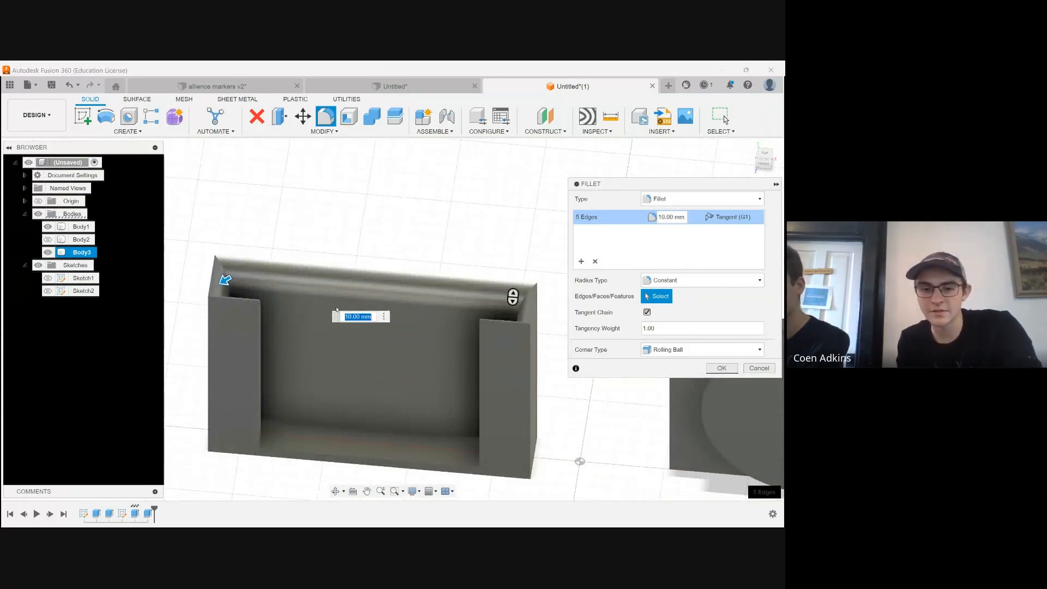
{"action": "key", "text": "Return"}
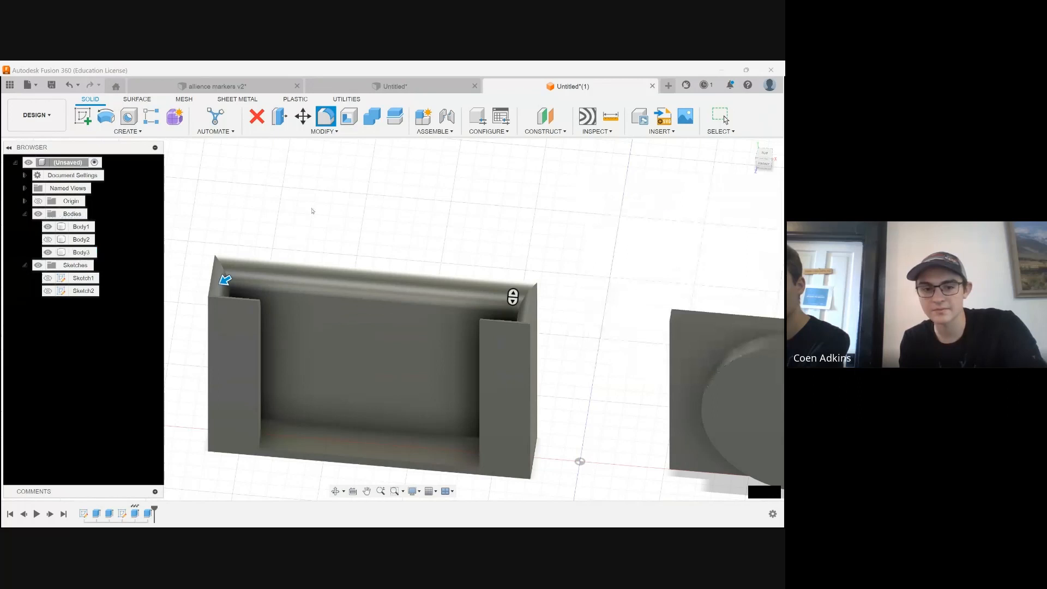
Examine the filleted slot opening of the holder from above and from the front
{"action": "scroll", "coordinate": [305, 381], "scroll_direction": "down", "scroll_amount": 2}
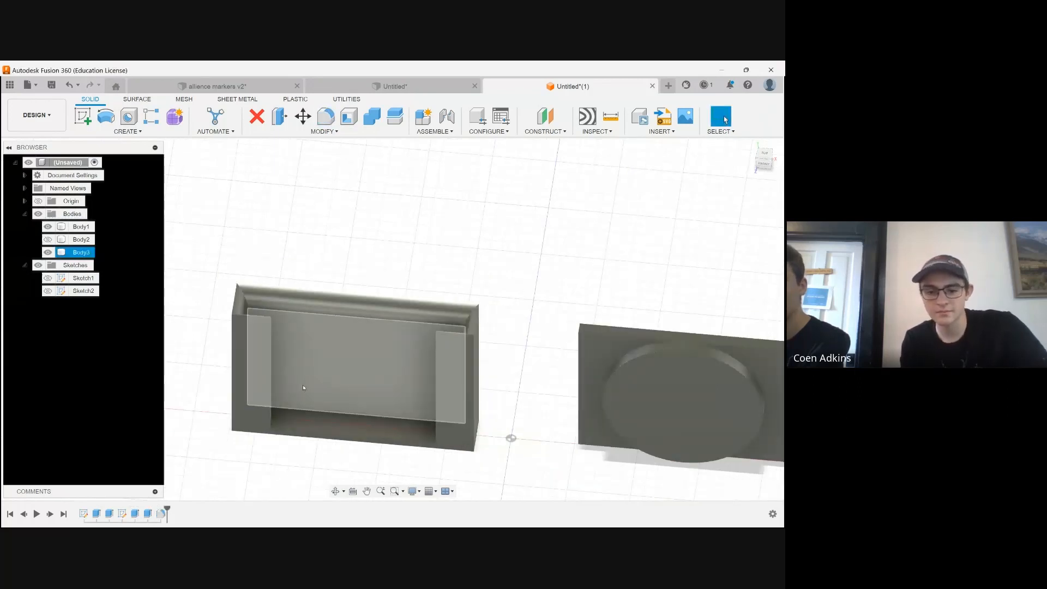
{"action": "scroll", "coordinate": [337, 492], "scroll_direction": "down", "scroll_amount": 1}
{"action": "left_click", "coordinate": [336, 491]}
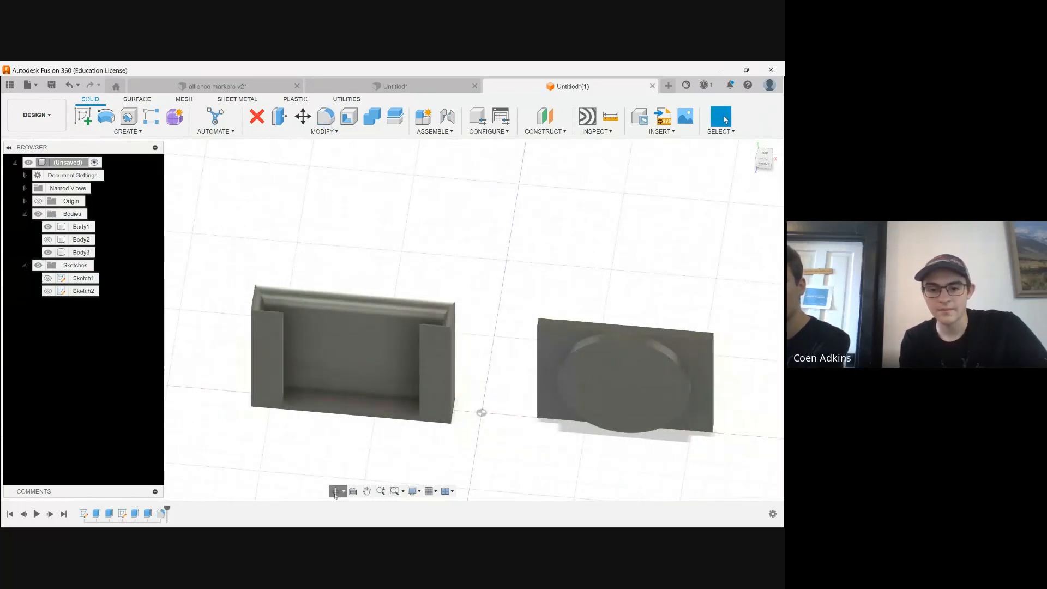
{"action": "scroll", "coordinate": [375, 317], "scroll_direction": "up", "scroll_amount": 3}
{"action": "left_click_drag", "start_coordinate": [373, 315], "coordinate": [375, 319]}
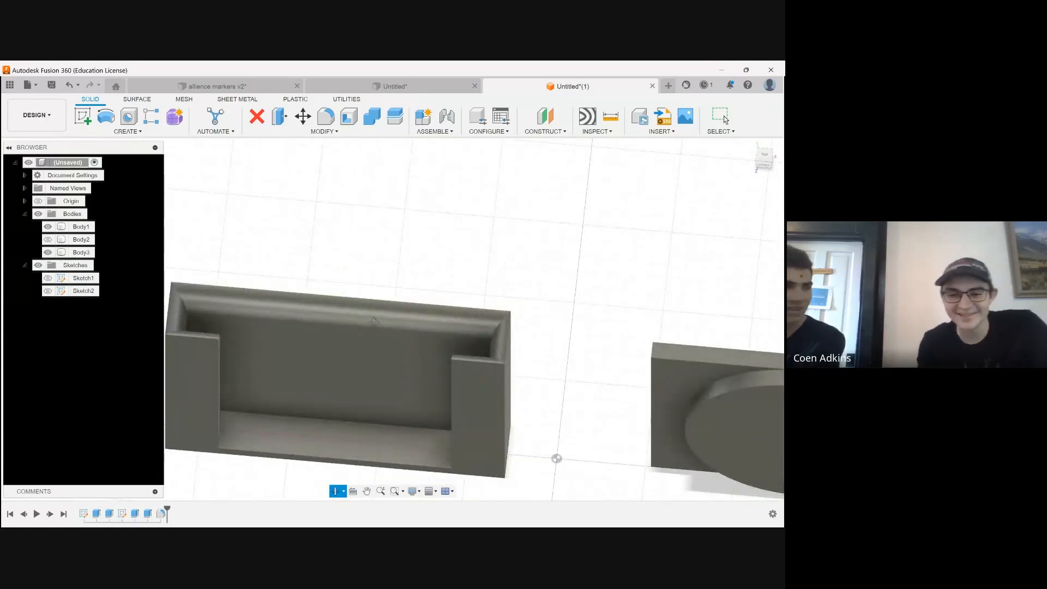
{"action": "middle_click_drag", "start_coordinate": [399, 303], "coordinate": [421, 283], "text": "shift"}
{"action": "middle_click_drag", "start_coordinate": [489, 255], "coordinate": [320, 304], "text": "shift"}
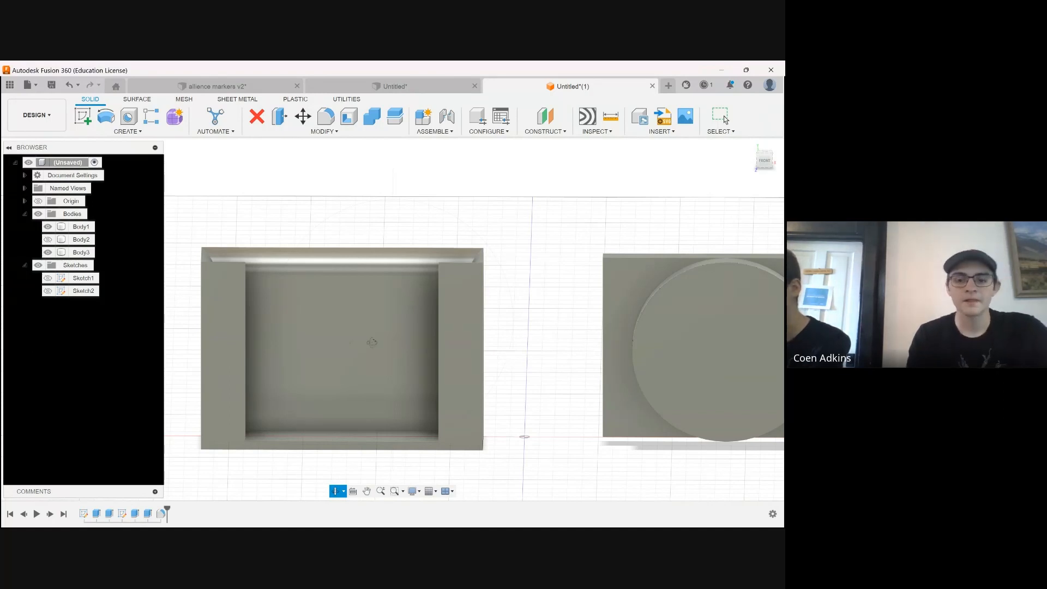
{"action": "key", "text": "Escape"}
Start a new sketch on the holder's flat outer back face
{"action": "left_click", "coordinate": [336, 331]}
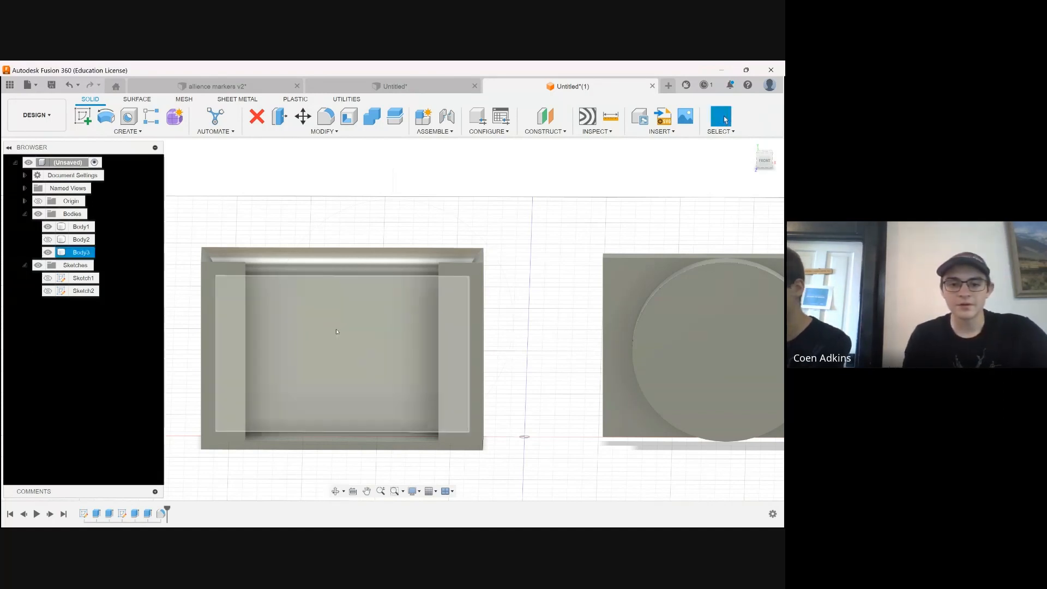
{"action": "left_click", "coordinate": [343, 337]}
{"action": "middle_click_drag", "start_coordinate": [406, 410], "coordinate": [567, 412], "text": "shift"}
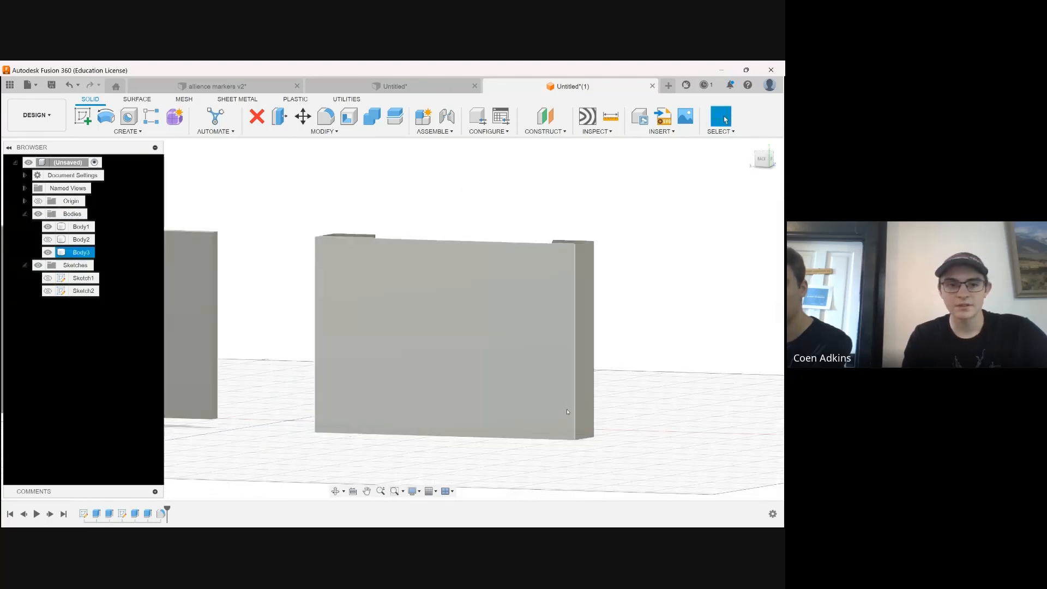
{"action": "left_click", "coordinate": [567, 412]}
{"action": "left_click", "coordinate": [83, 116]}
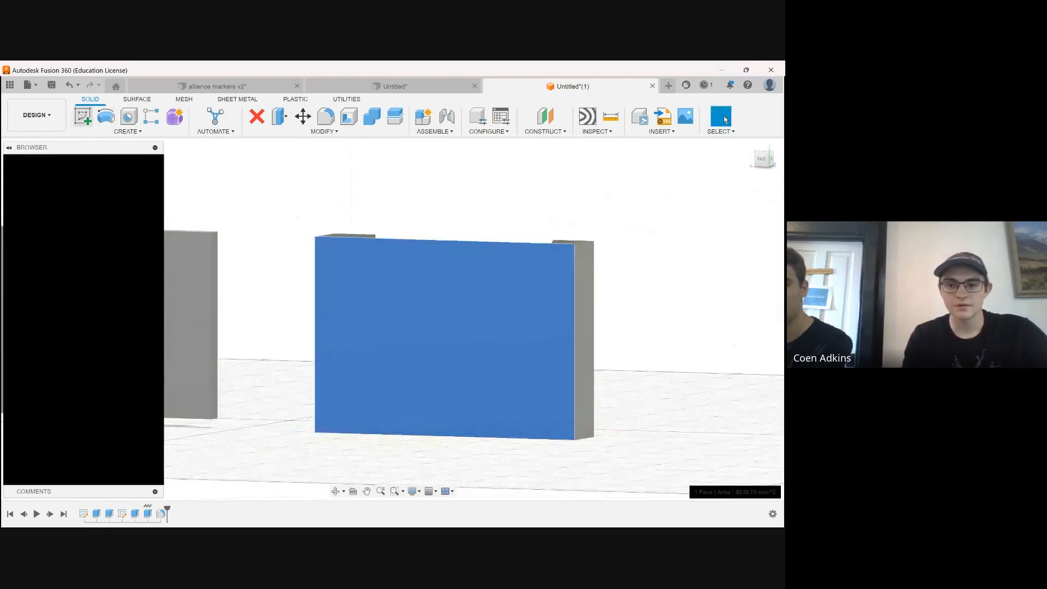
{"action": "scroll", "coordinate": [436, 275], "scroll_direction": "up", "scroll_amount": 5}
{"action": "scroll", "coordinate": [435, 275], "scroll_direction": "up", "scroll_amount": 1}
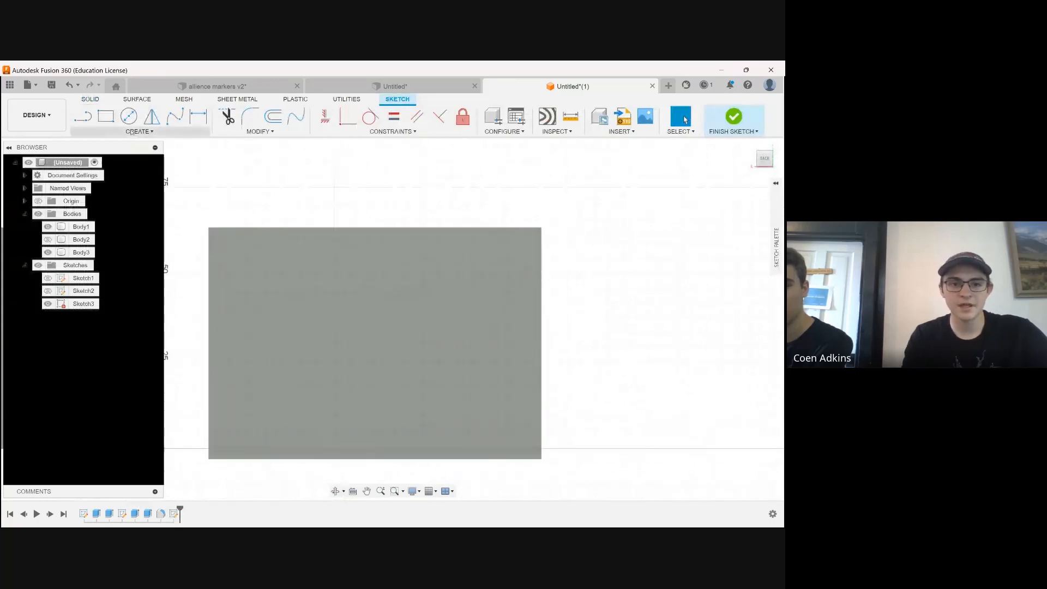
{"action": "left_click", "coordinate": [132, 132]}
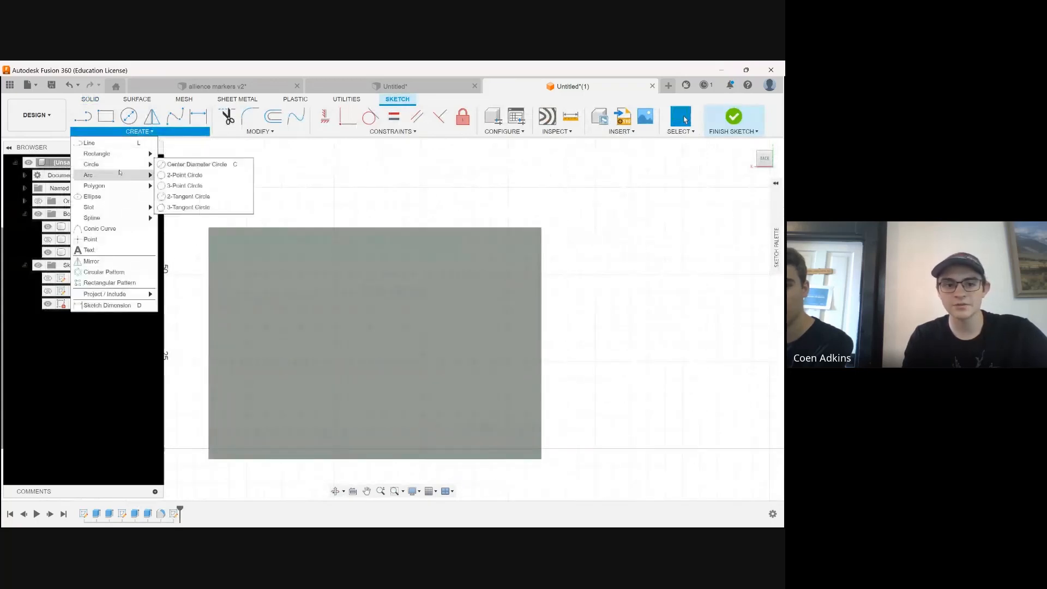
{"action": "mouse_move", "coordinate": [148, 207]}
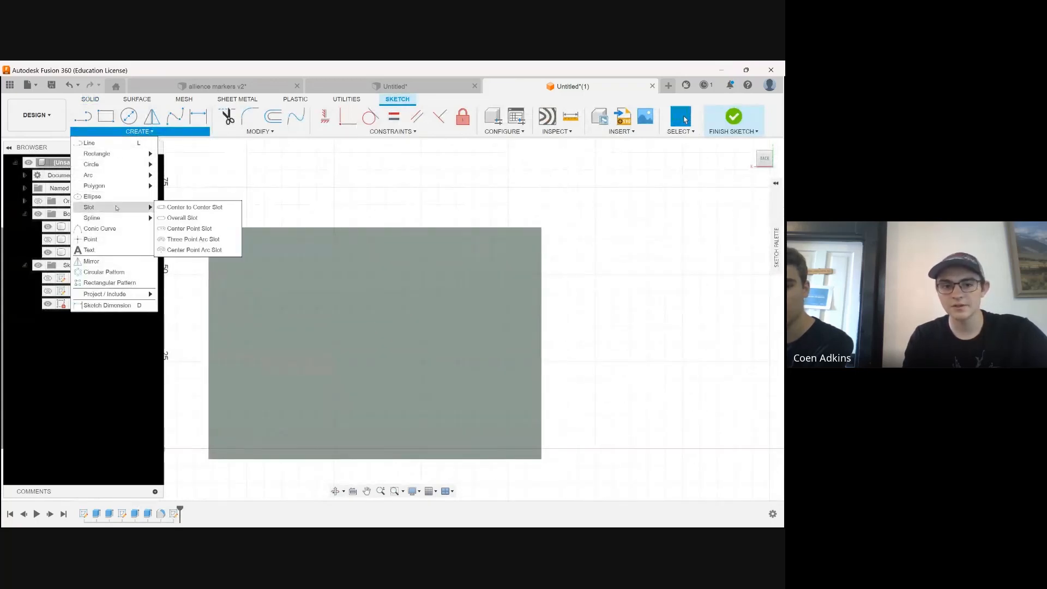
{"action": "left_click", "coordinate": [180, 208]}
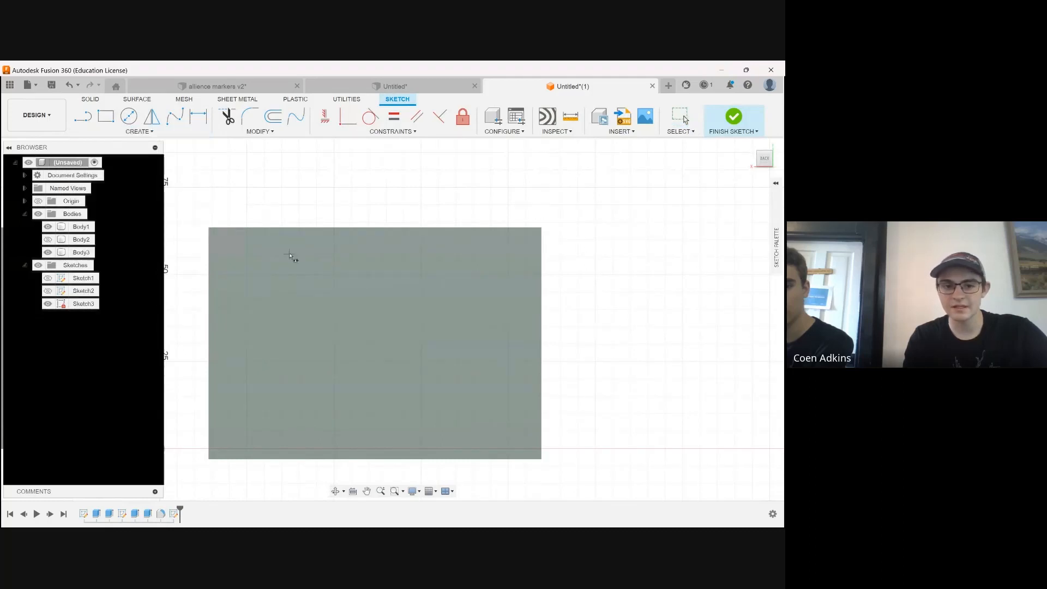
{"action": "left_click", "coordinate": [264, 275]}
{"action": "left_click", "coordinate": [491, 275]}
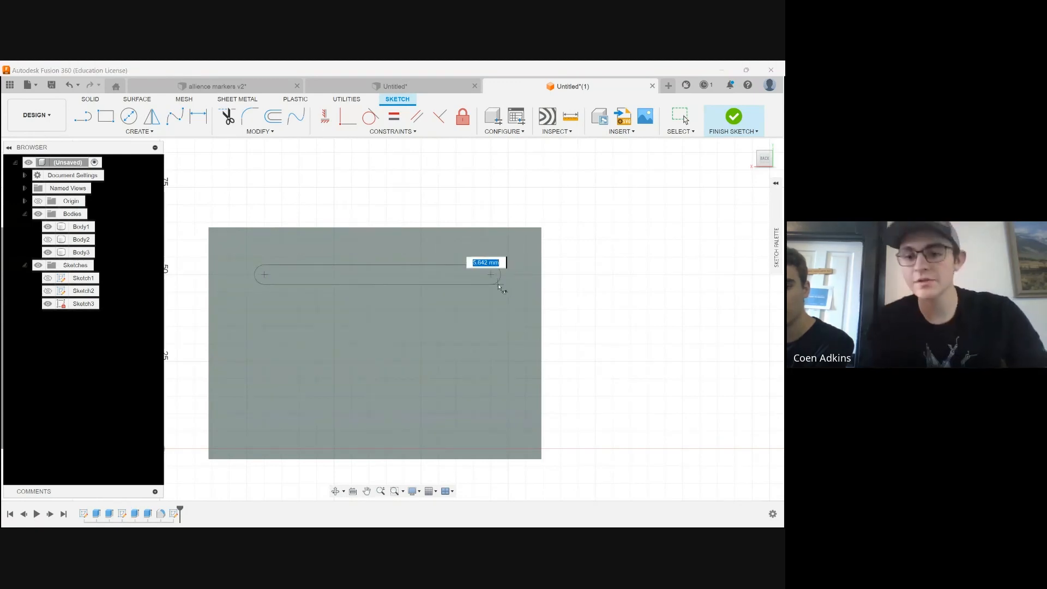
{"action": "scroll", "coordinate": [498, 286], "scroll_direction": "up", "scroll_amount": 1}
{"action": "key", "text": "Escape"}
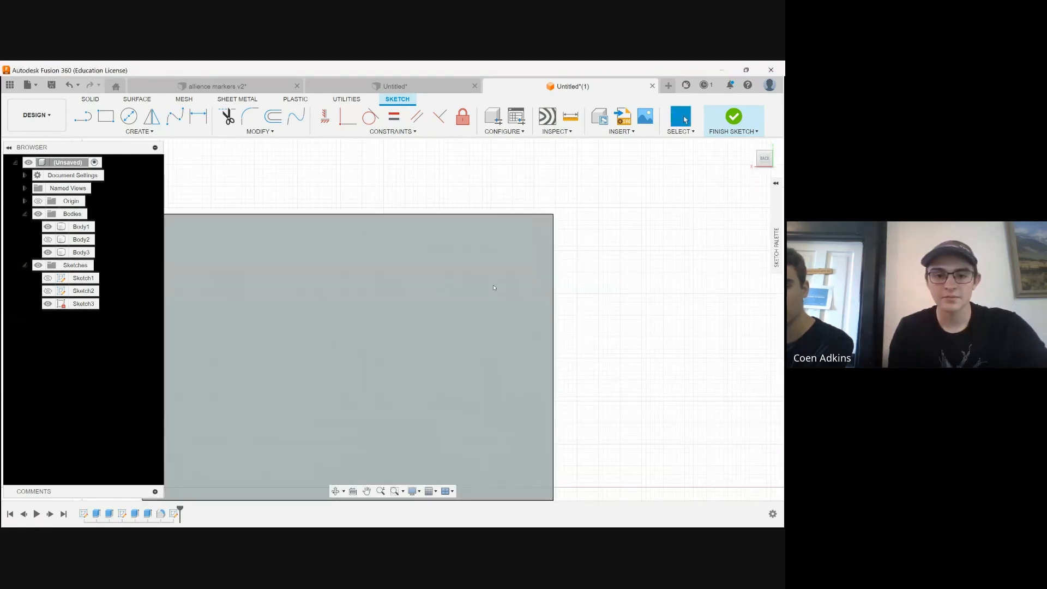
Draw a 15 mm line down from the back face's upper-left corner and a 15 mm horizontal line inward from its end
{"action": "left_click", "coordinate": [83, 116]}
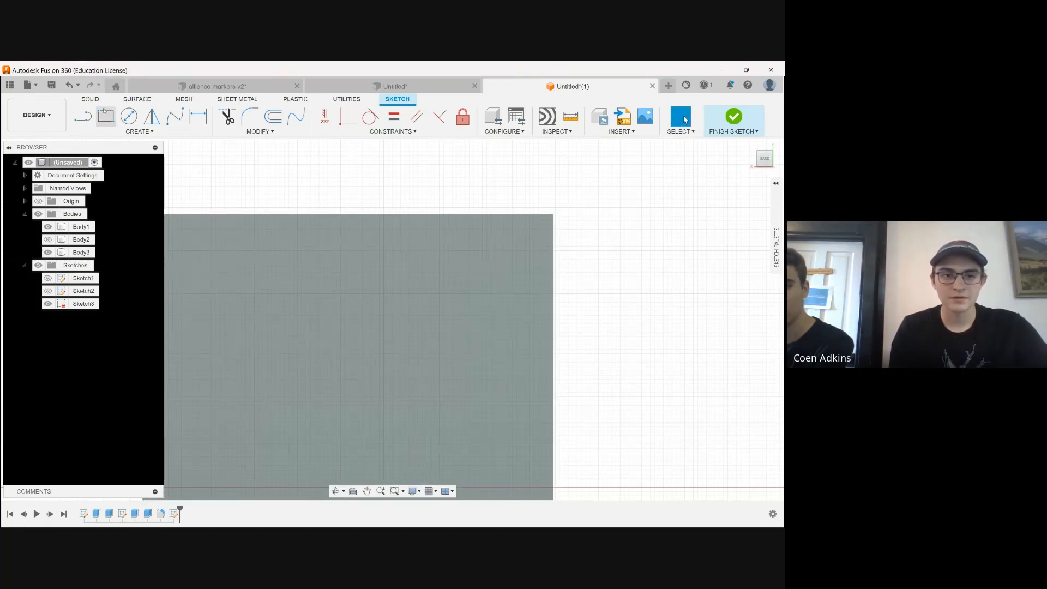
{"action": "left_click", "coordinate": [145, 219]}
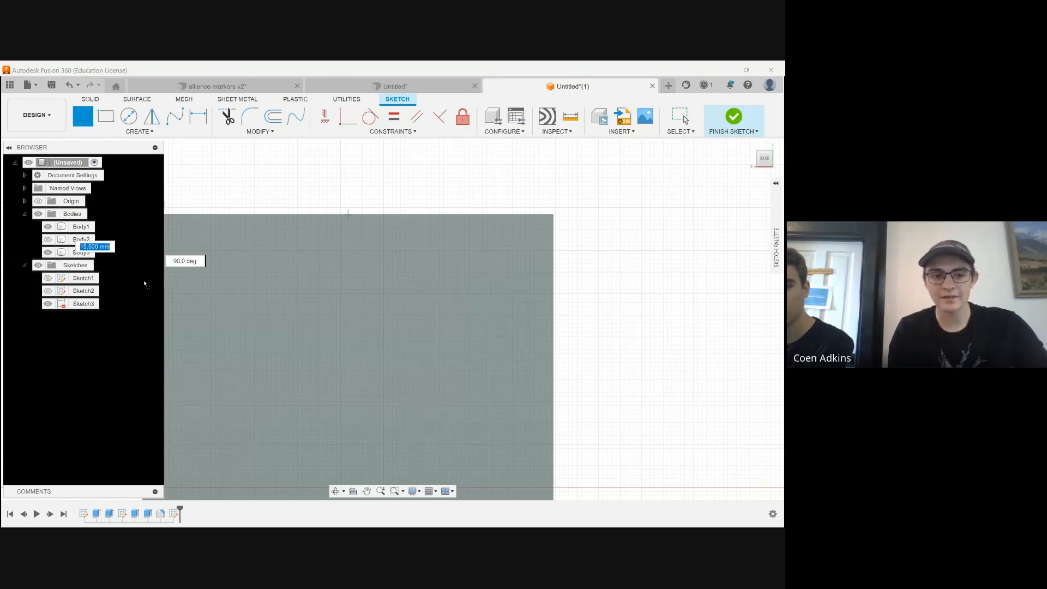
{"action": "type", "text": "15"}
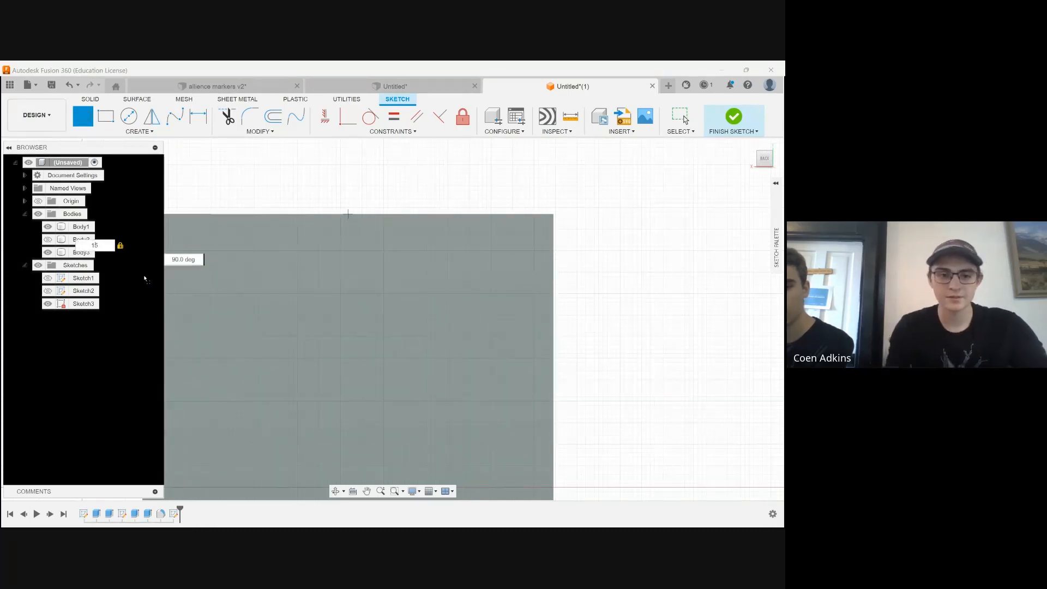
{"action": "key", "text": "Return"}
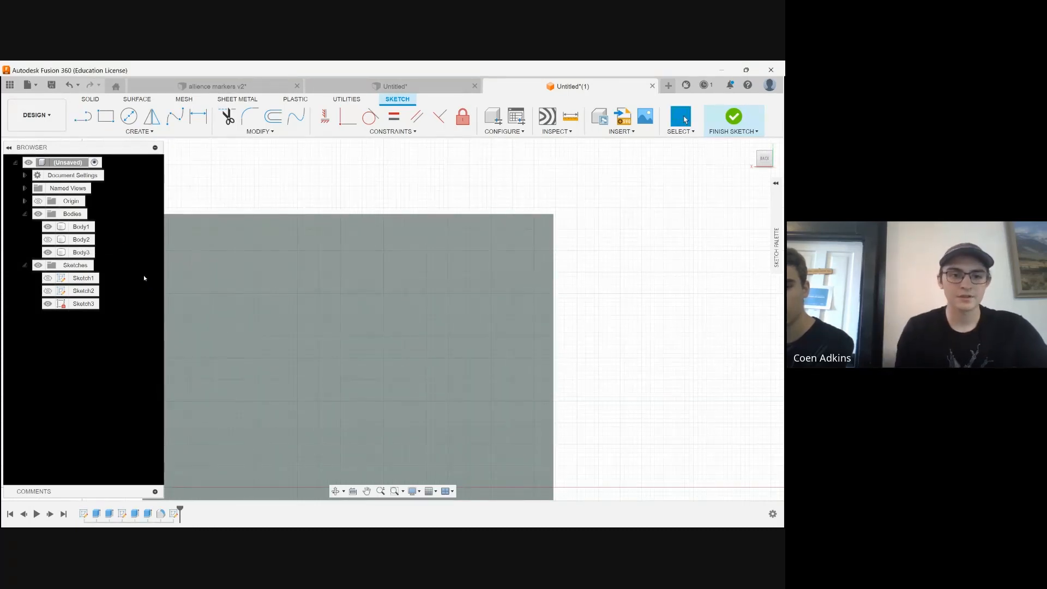
{"action": "left_click", "coordinate": [83, 117]}
{"action": "left_click", "coordinate": [144, 280]}
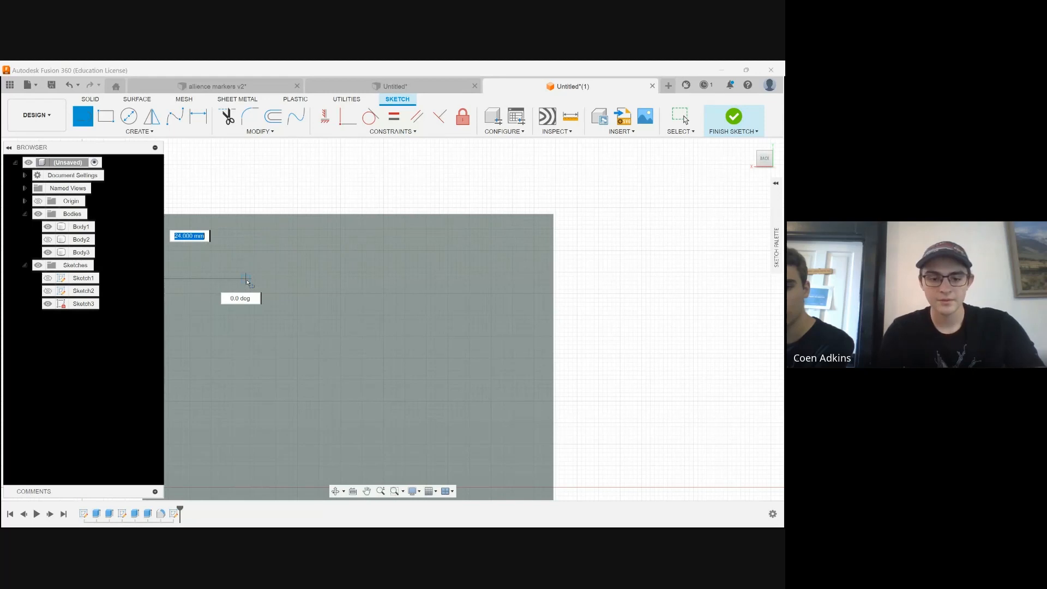
{"action": "type", "text": "15"}
{"action": "key", "text": "Return"}
{"action": "key", "text": "Escape"}
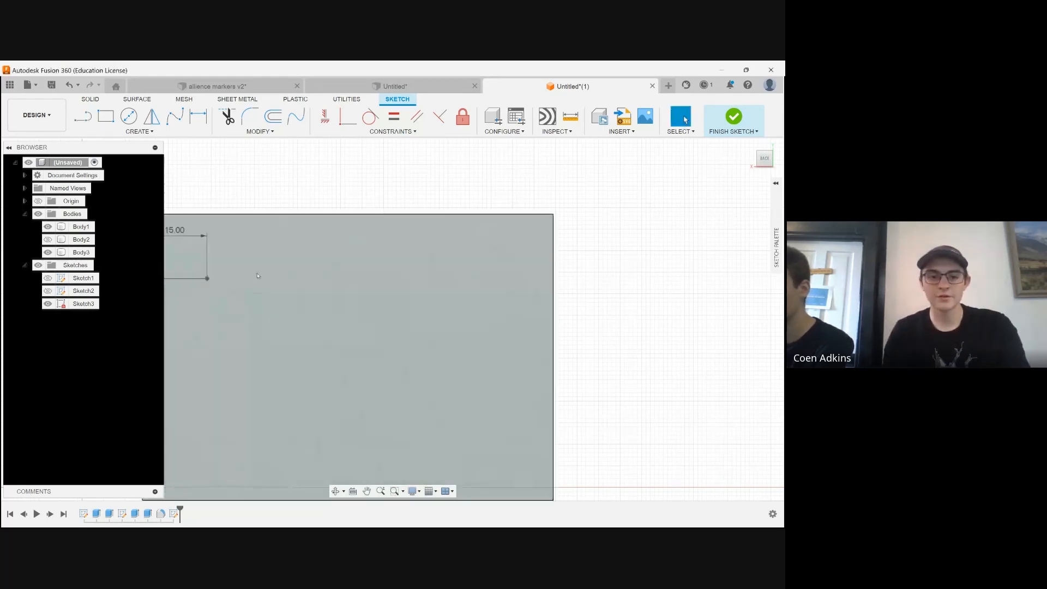
Draw a 15 mm line down from the back face's upper-right corner and a 15 mm horizontal line inward from its end
{"action": "key", "text": "l"}
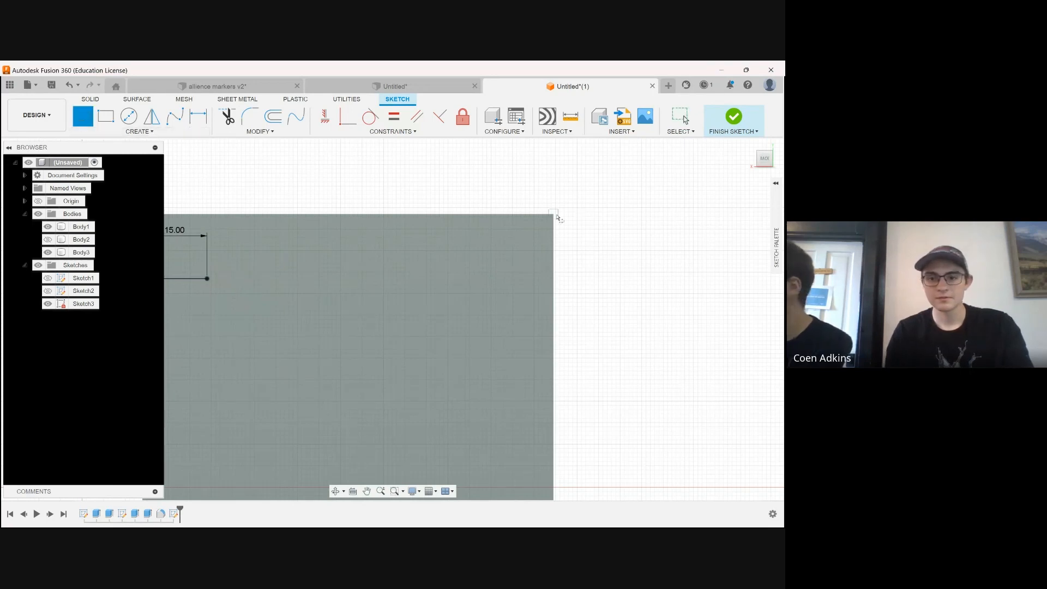
{"action": "left_click", "coordinate": [553, 218]}
{"action": "type", "text": "5"}
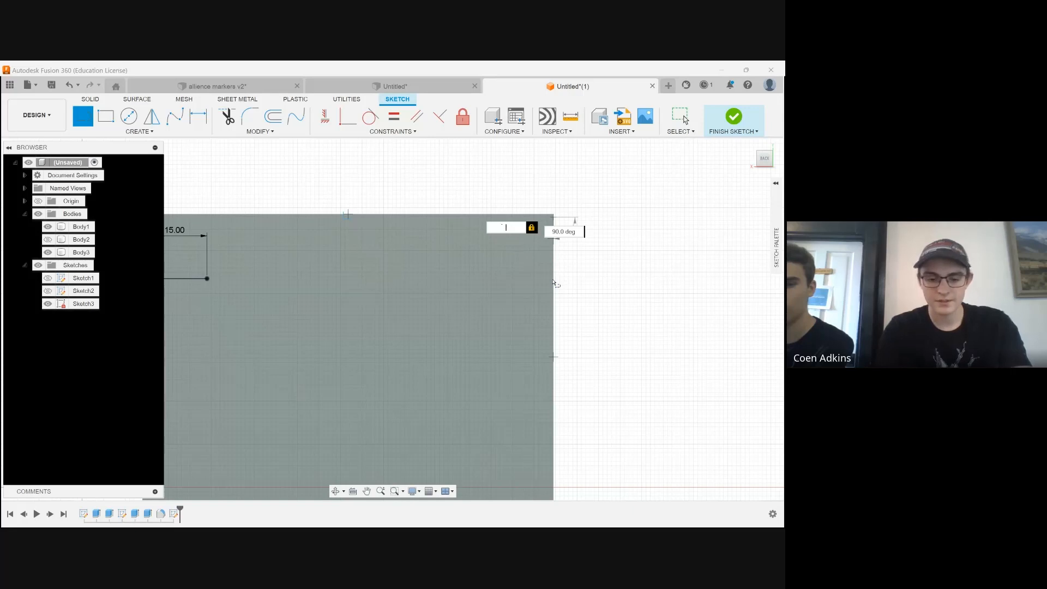
{"action": "type", "text": "15"}
{"action": "key", "text": "Return"}
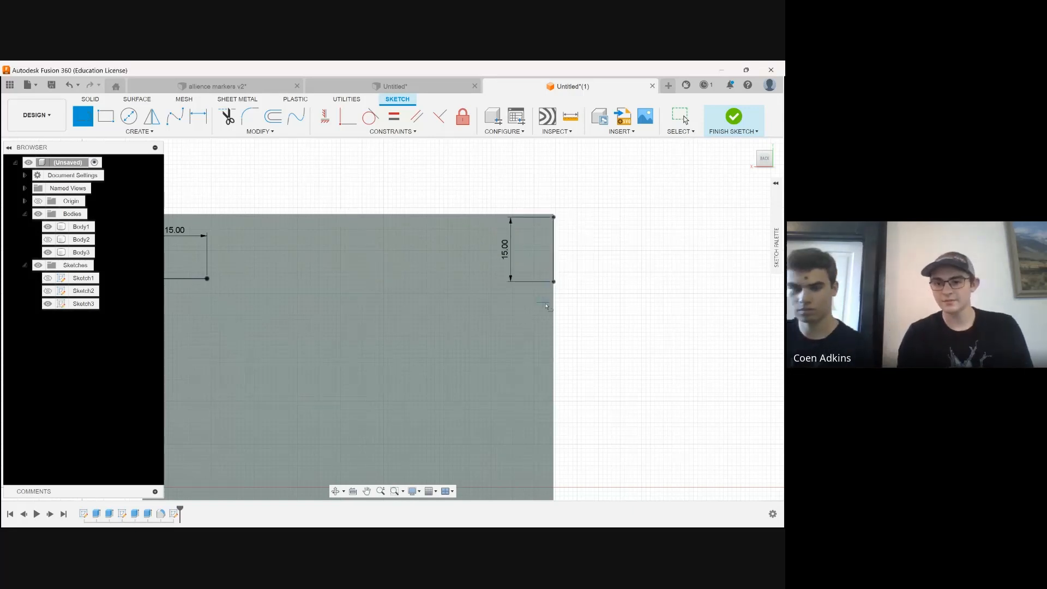
{"action": "type", "text": "15"}
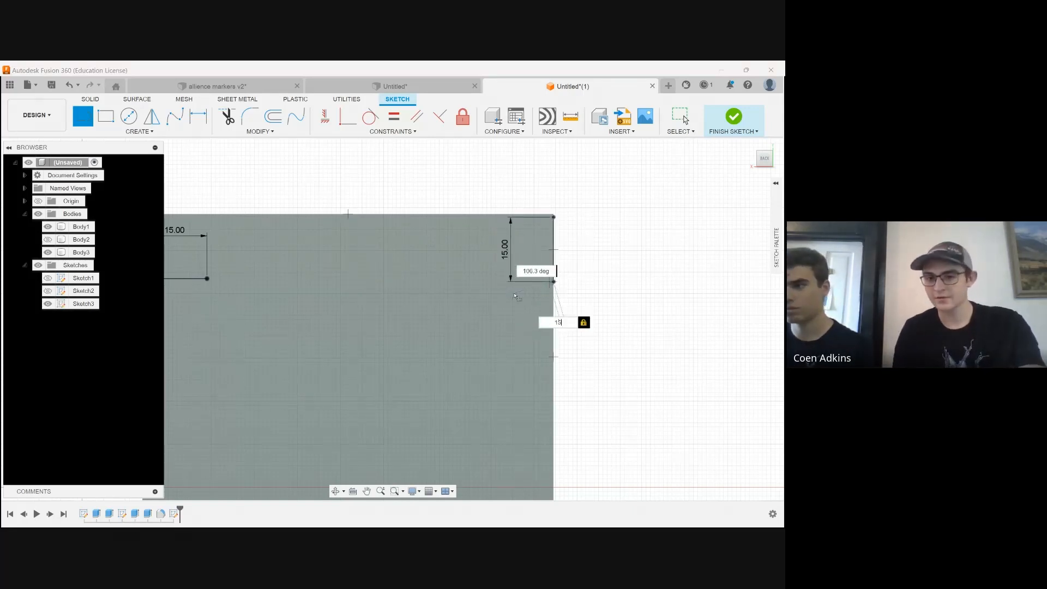
{"action": "middle_click_drag", "start_coordinate": [514, 295], "coordinate": [650, 289]}
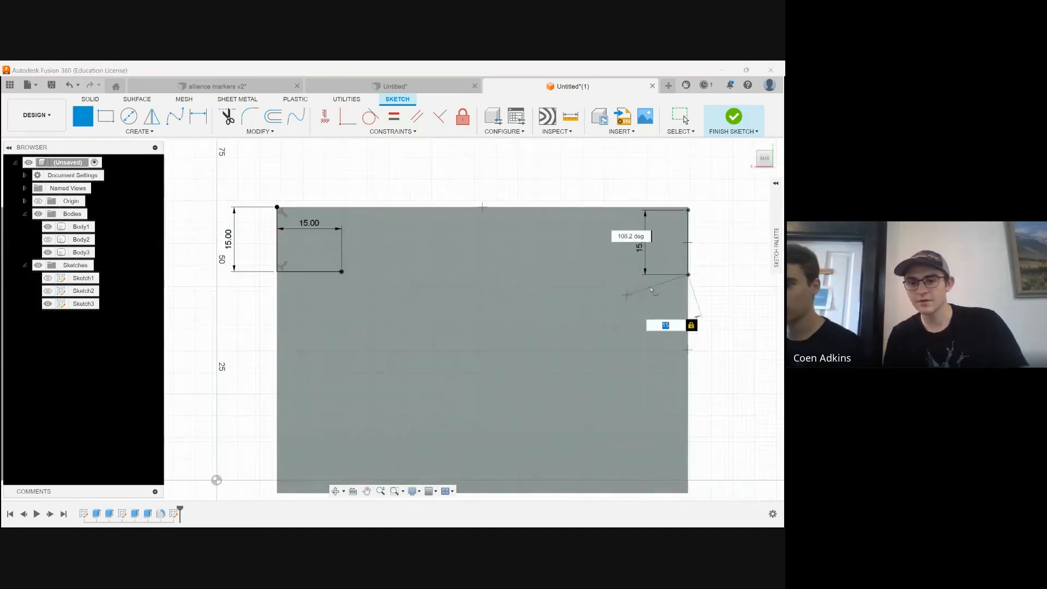
{"action": "left_click", "coordinate": [622, 275]}
{"action": "scroll", "coordinate": [437, 257], "scroll_direction": "down", "scroll_amount": 2}
{"action": "scroll", "coordinate": [516, 265], "scroll_direction": "up", "scroll_amount": 4}
{"action": "key", "text": "Escape"}
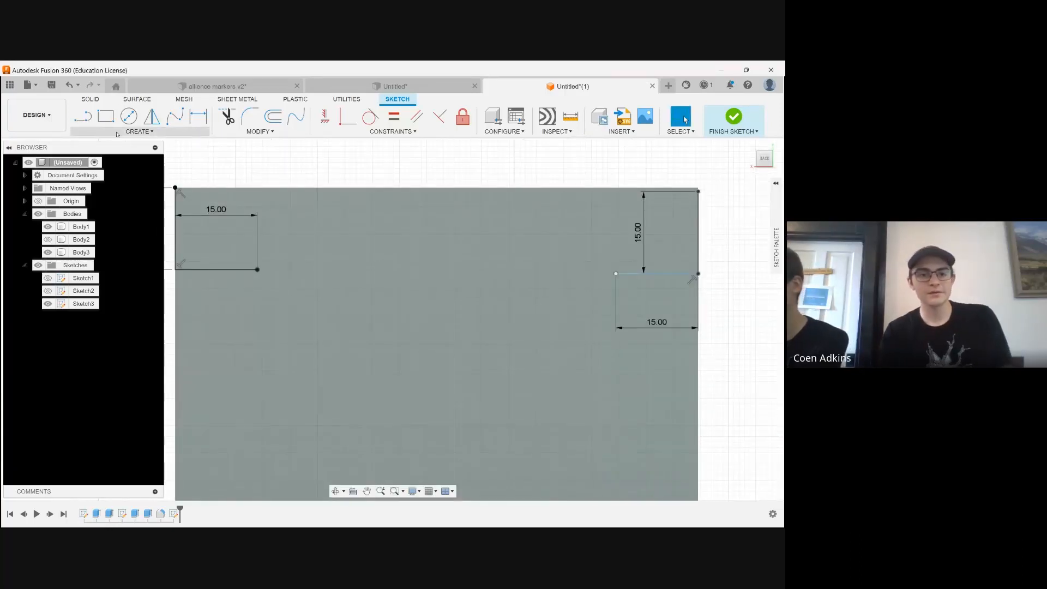
Draw a 4.4 mm wide center-to-center slot between the inner endpoints of the two 15 mm horizontal lines
{"action": "left_click", "coordinate": [116, 133]}
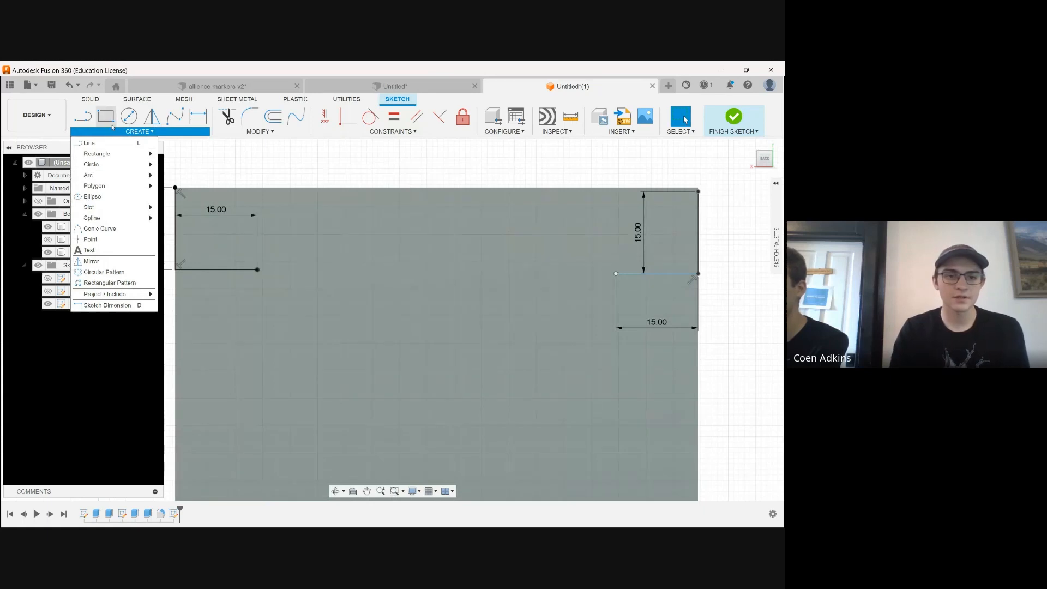
{"action": "mouse_move", "coordinate": [98, 209]}
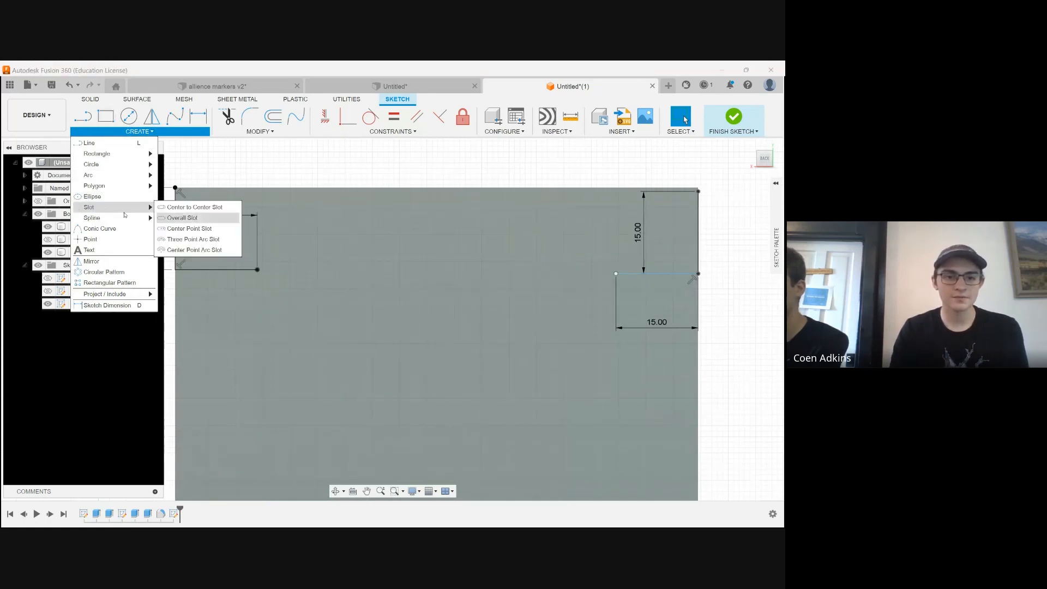
{"action": "left_click", "coordinate": [196, 208]}
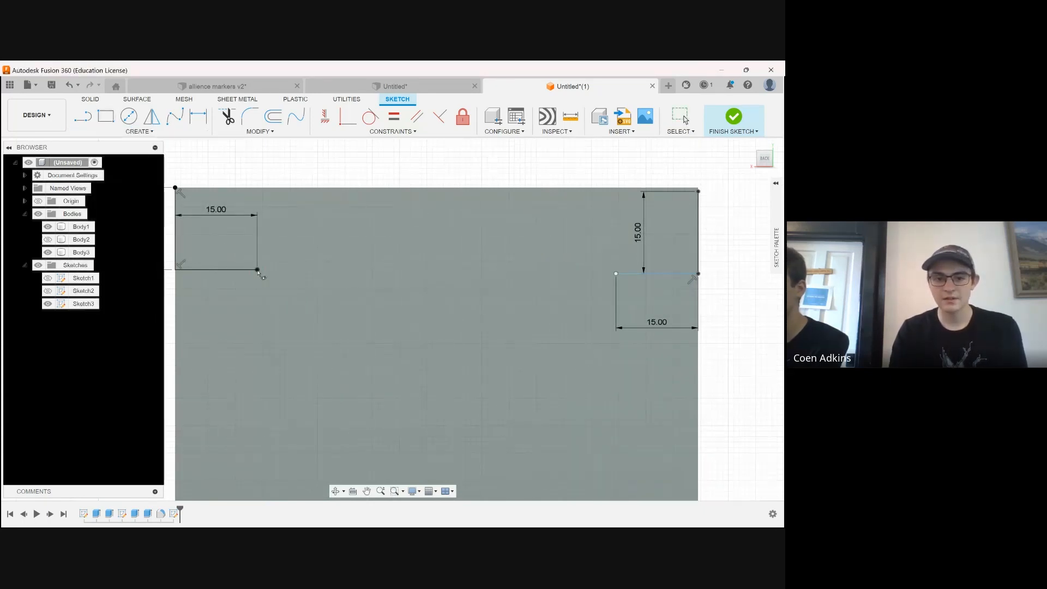
{"action": "left_click", "coordinate": [258, 270]}
{"action": "left_click", "coordinate": [616, 273]}
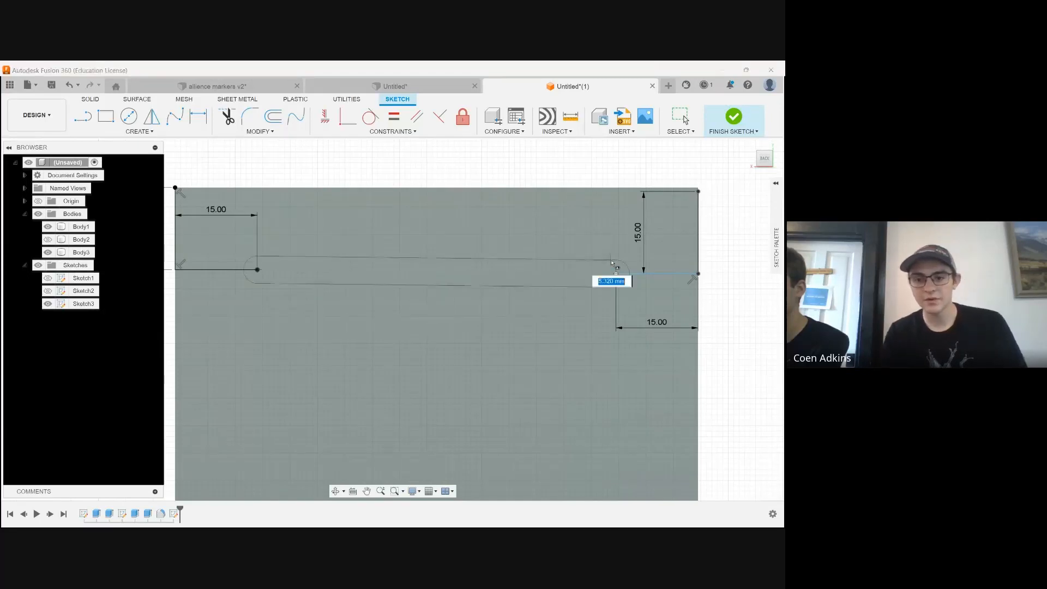
{"action": "type", "text": "3.5"}
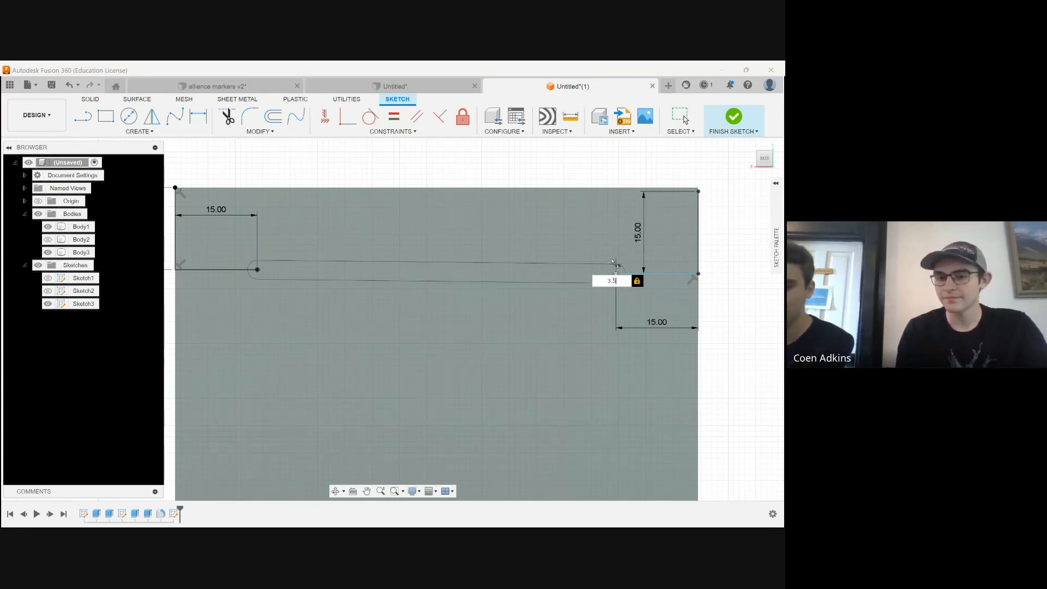
{"action": "key", "text": "BackSpace"}
{"action": "key", "text": "BackSpace"}
{"action": "type", "text": "4.4"}
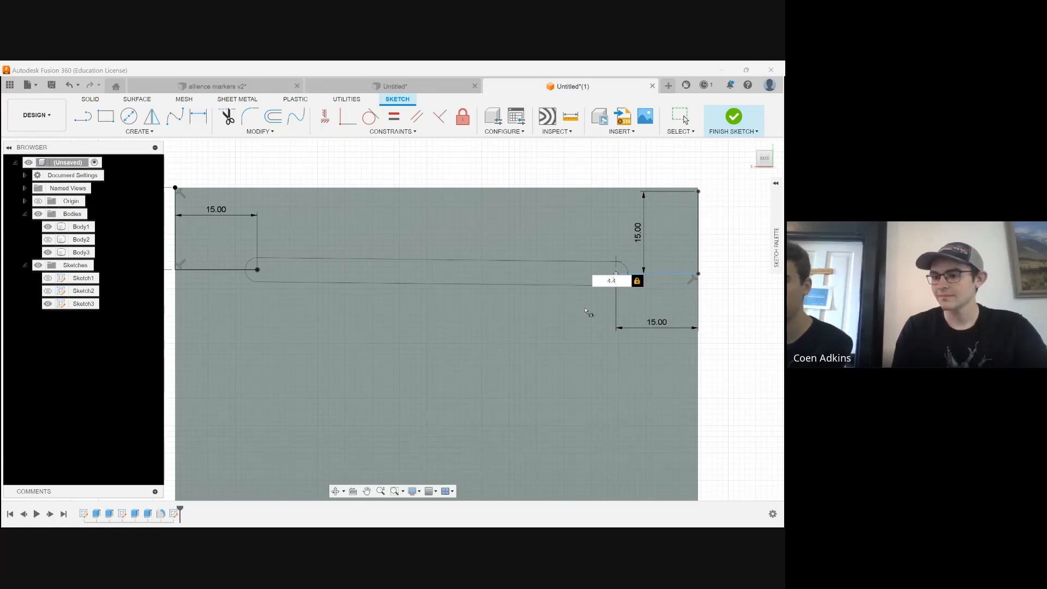
{"action": "key", "text": "Return"}
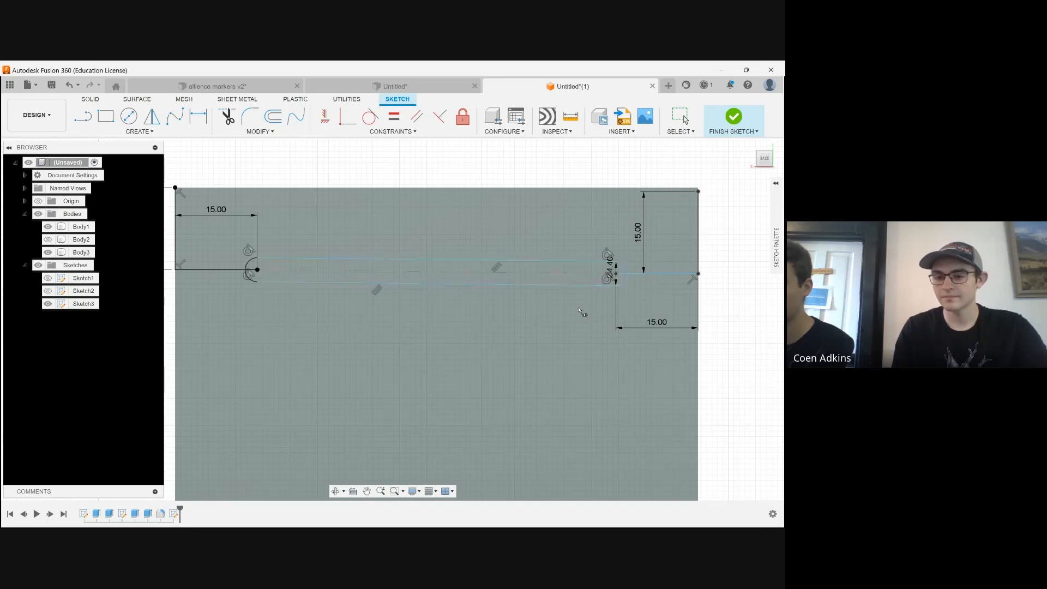
Select the slot's two long sides and both end arcs and move them about 33 mm straight down the back face
{"action": "scroll", "coordinate": [295, 256], "scroll_direction": "down", "scroll_amount": 3}
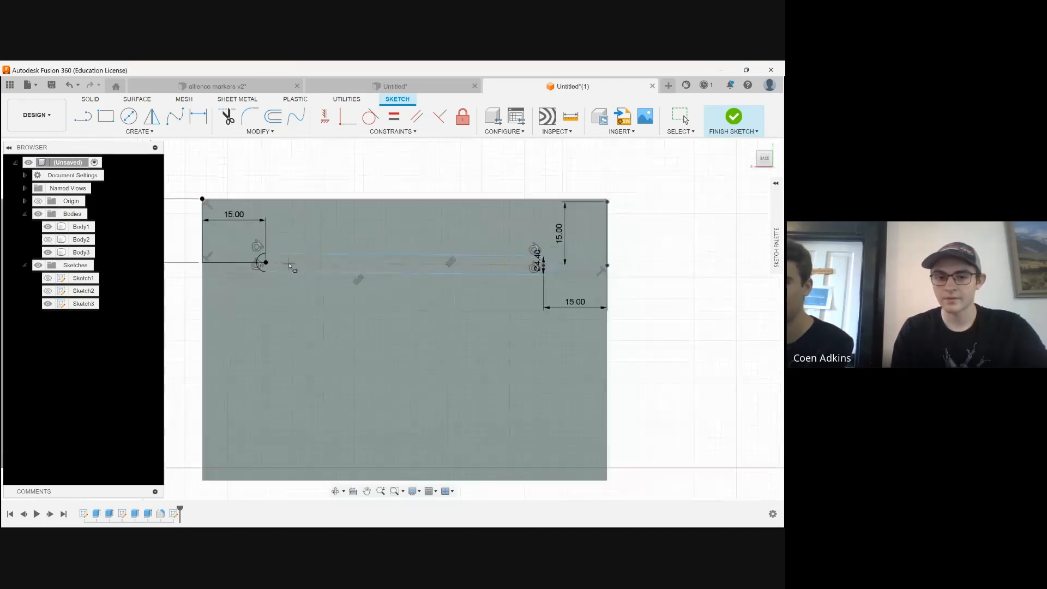
{"action": "scroll", "coordinate": [295, 274], "scroll_direction": "up", "scroll_amount": 2}
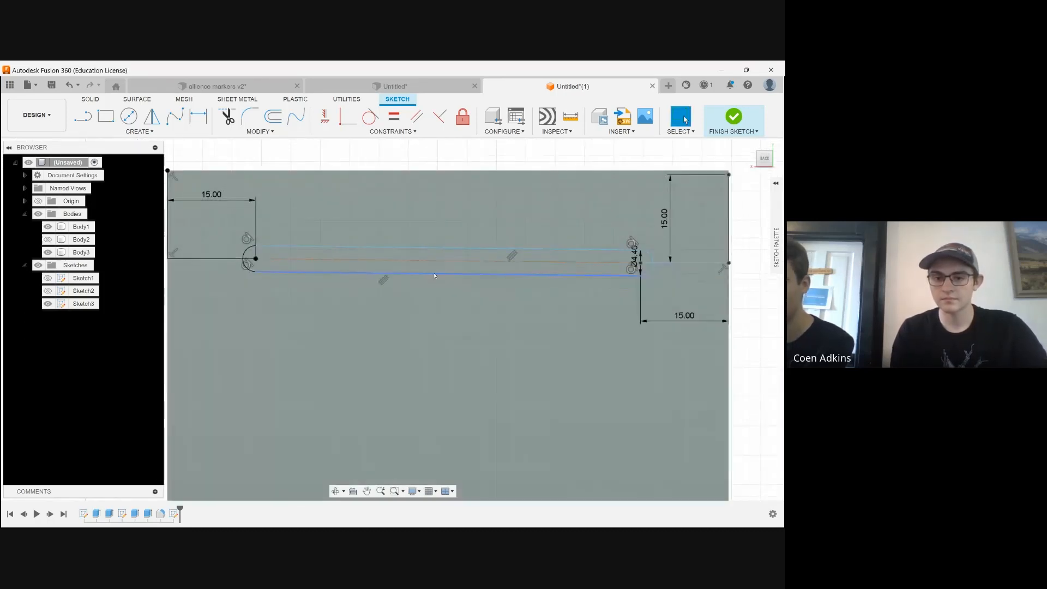
{"action": "left_click", "coordinate": [465, 275]}
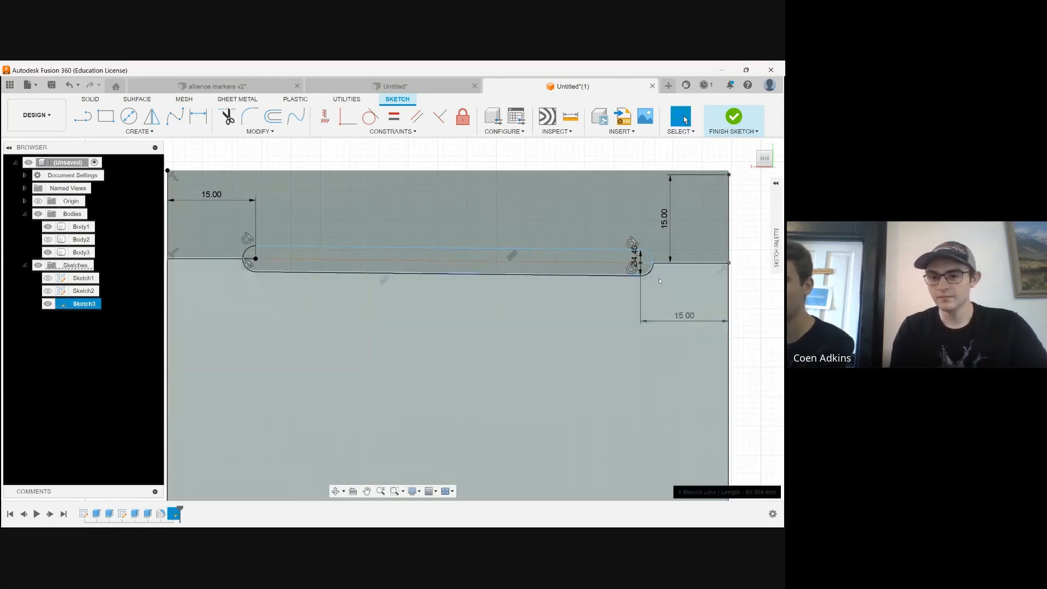
{"action": "left_click", "coordinate": [584, 249], "text": "shift"}
{"action": "left_click", "coordinate": [584, 253], "text": "shift"}
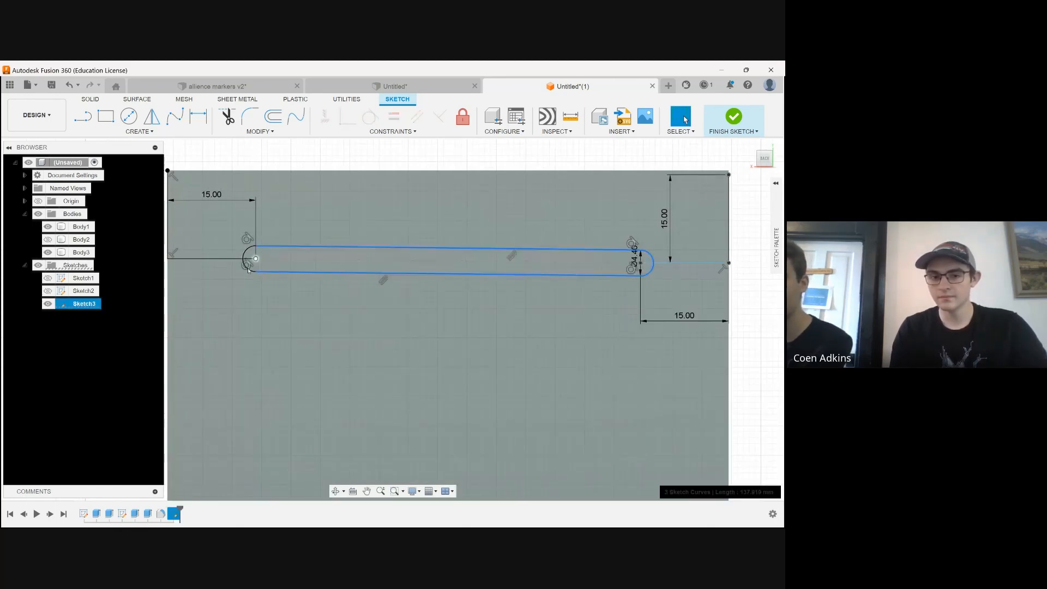
{"action": "scroll", "coordinate": [246, 263], "scroll_direction": "down", "scroll_amount": 5}
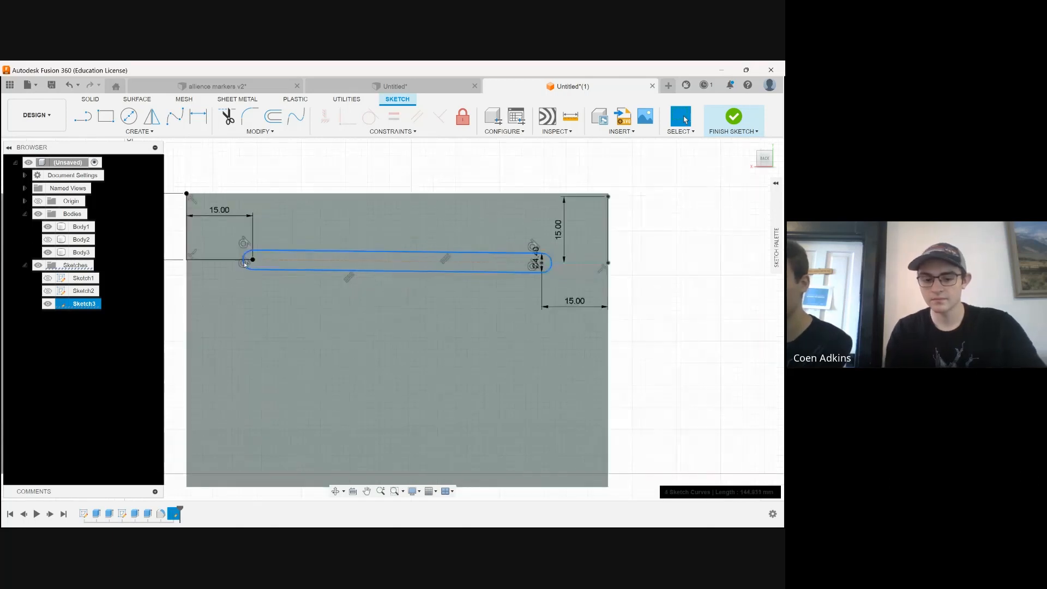
{"action": "key", "text": "Escape"}
{"action": "double_click", "coordinate": [250, 262]}
{"action": "key", "text": "m"}
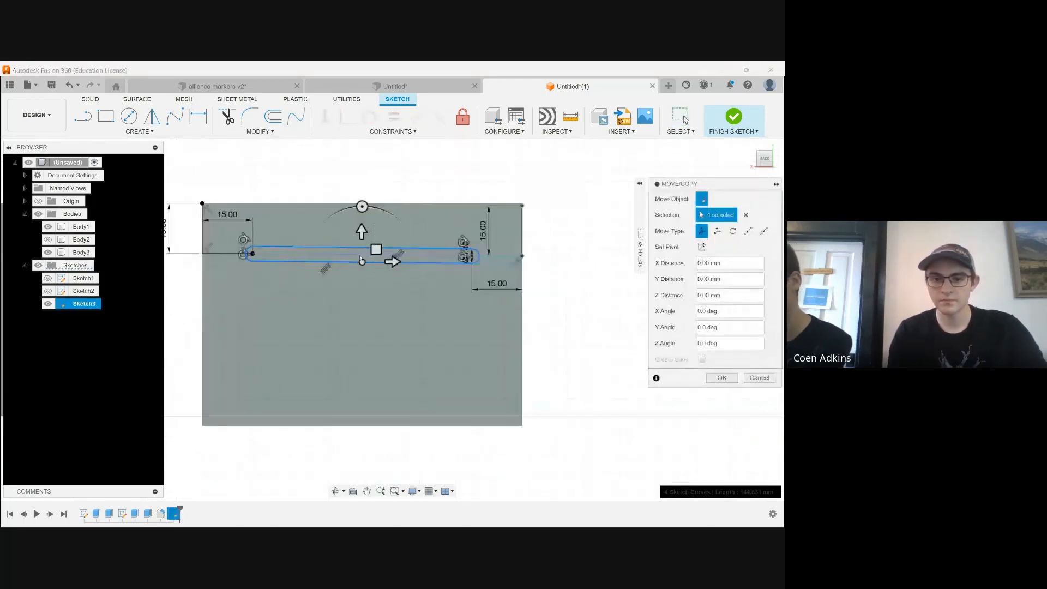
{"action": "scroll", "coordinate": [403, 270], "scroll_direction": "up", "scroll_amount": 2}
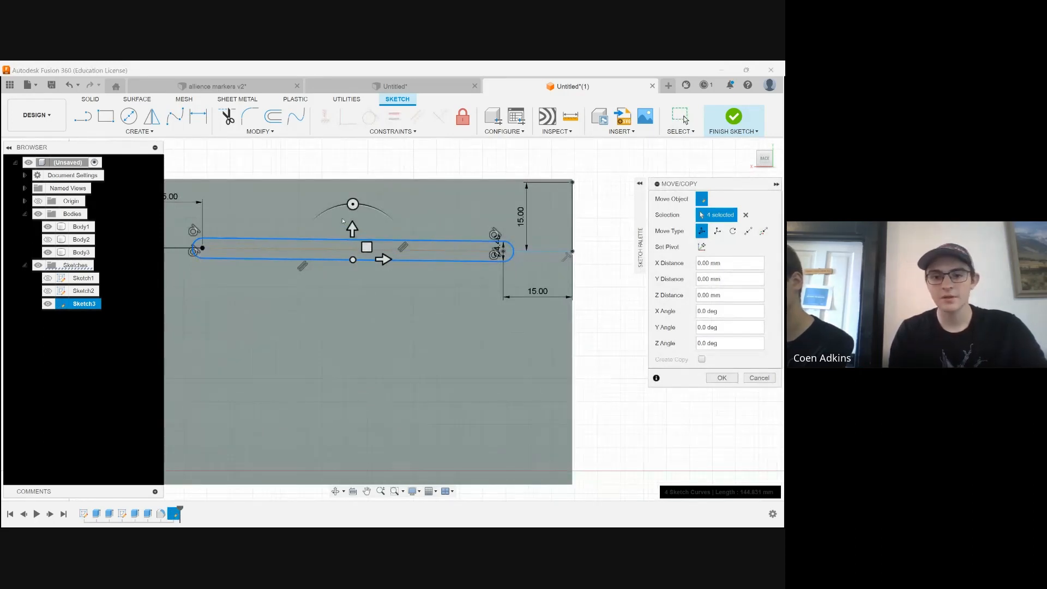
{"action": "left_click_drag", "start_coordinate": [352, 228], "coordinate": [361, 378]}
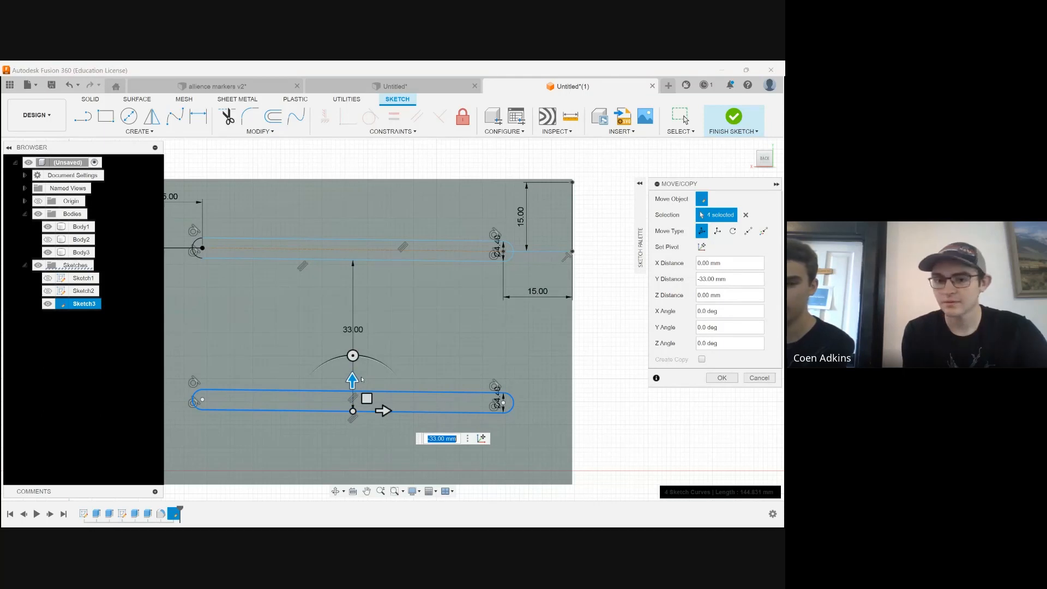
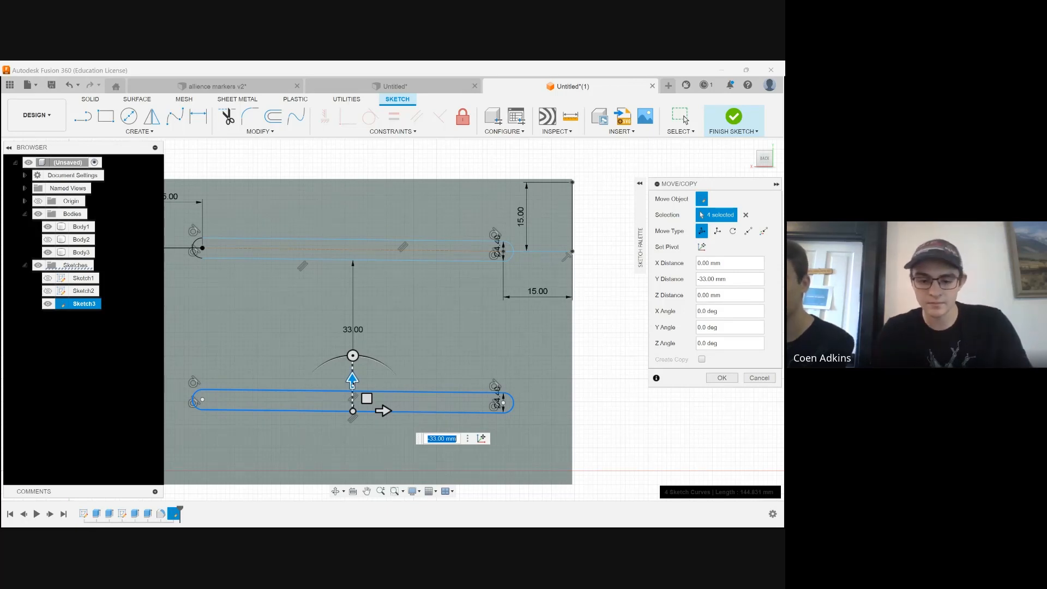
Set the copied slot's Y move distance to -35 mm and complete the move
{"action": "type", "text": "-35"}
{"action": "key", "text": "Return"}
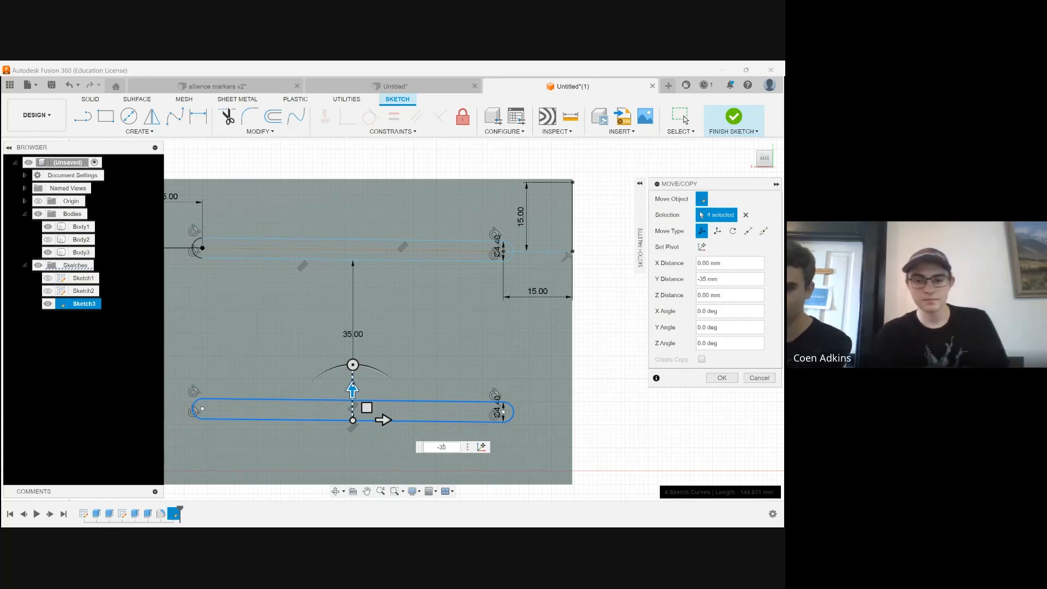
{"action": "key", "text": "Return"}
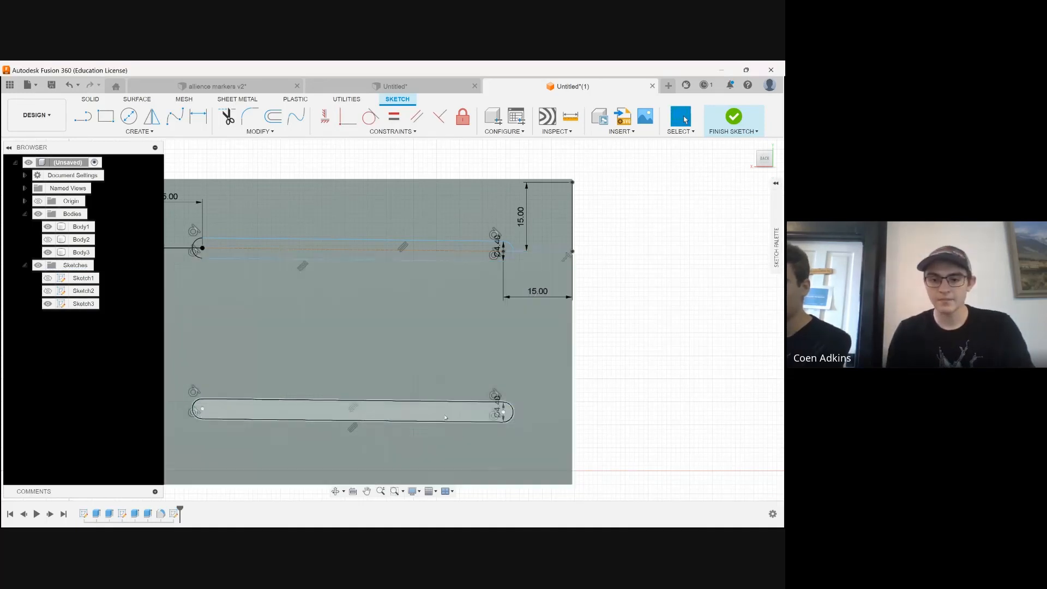
Select both slot profiles on the back face and finish the sketch
{"action": "left_click", "coordinate": [426, 413]}
{"action": "left_click", "coordinate": [417, 251], "text": "ctrl"}
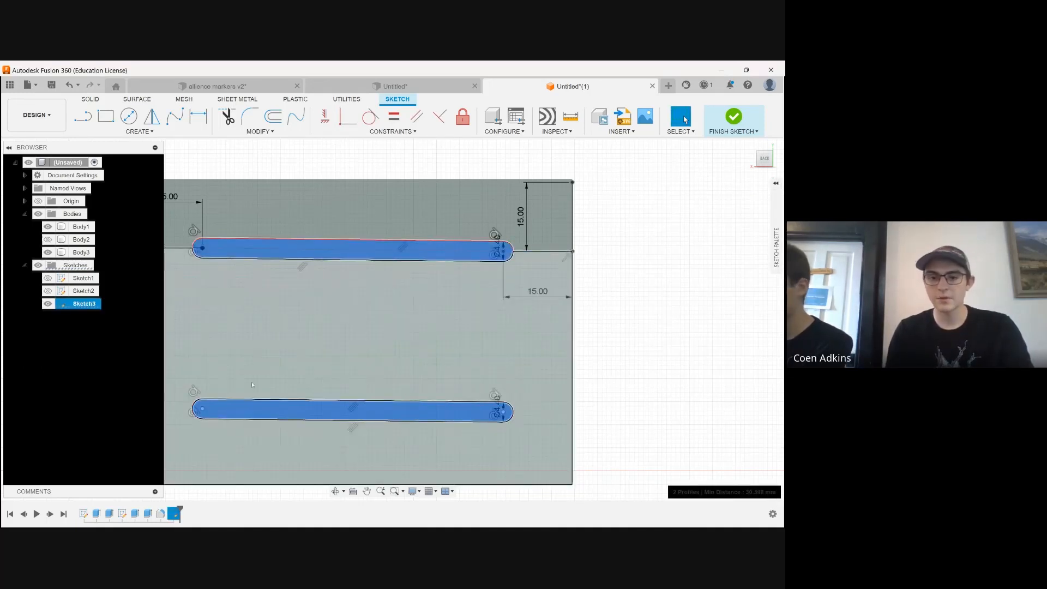
{"action": "left_click", "coordinate": [333, 491]}
{"action": "scroll", "coordinate": [391, 215], "scroll_direction": "down", "scroll_amount": 2}
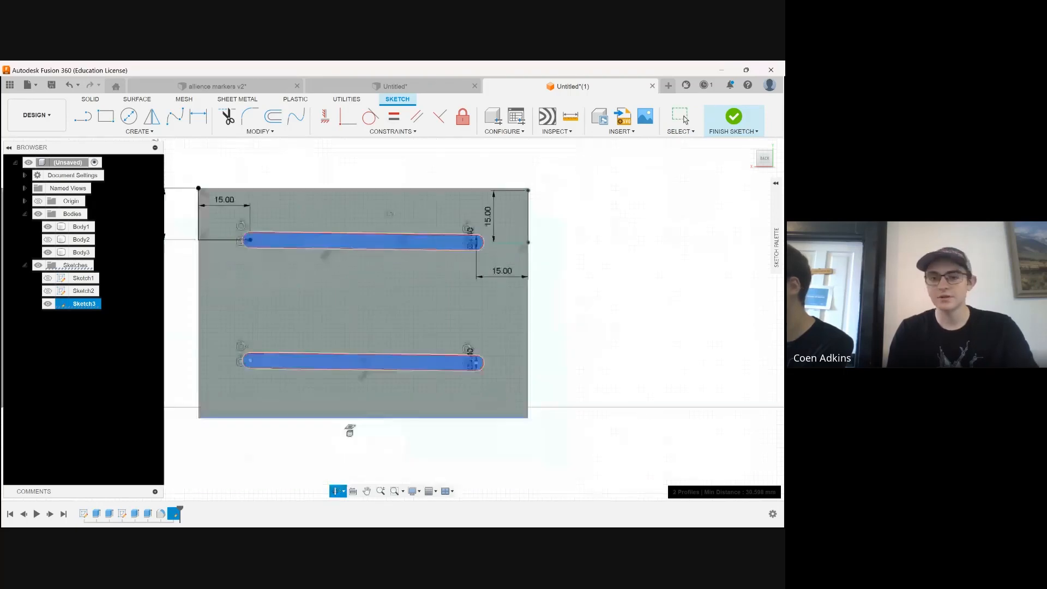
{"action": "left_click_drag", "start_coordinate": [391, 215], "coordinate": [327, 205]}
{"action": "left_click", "coordinate": [140, 131]}
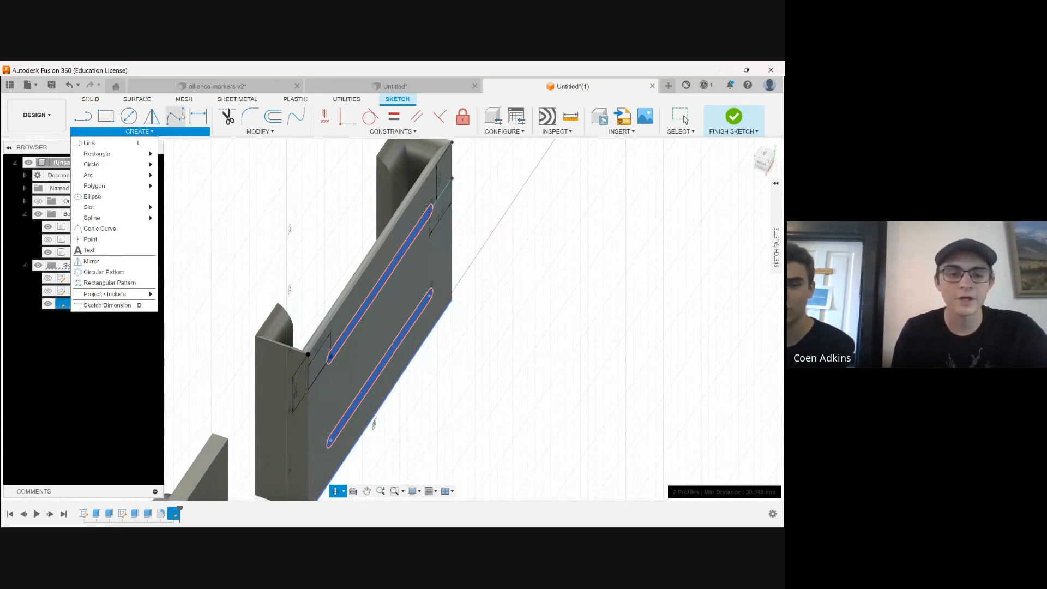
{"action": "left_click", "coordinate": [260, 131]}
{"action": "left_click", "coordinate": [139, 131]}
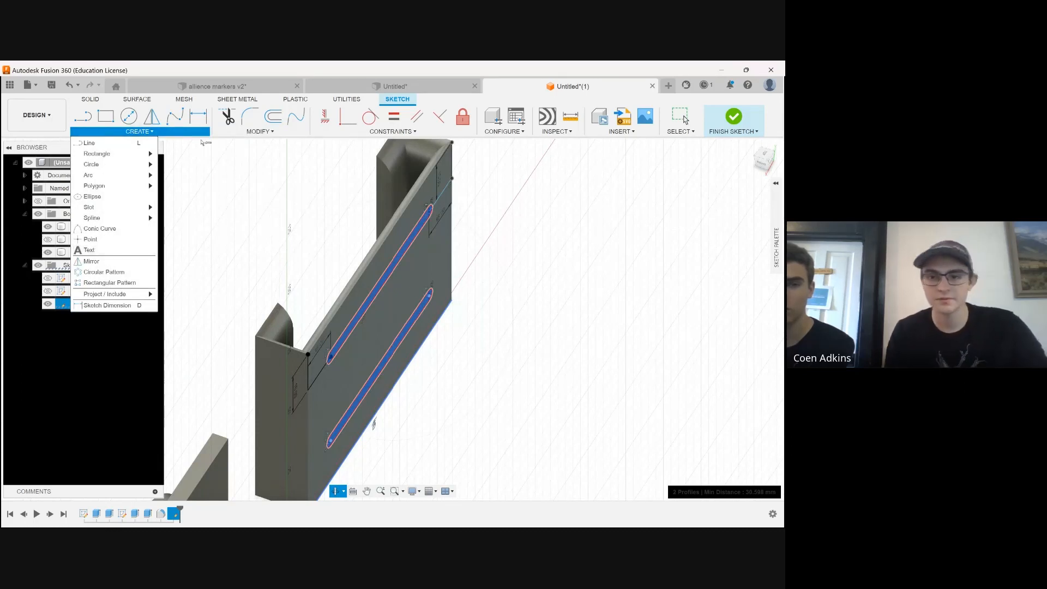
{"action": "left_click", "coordinate": [745, 127]}
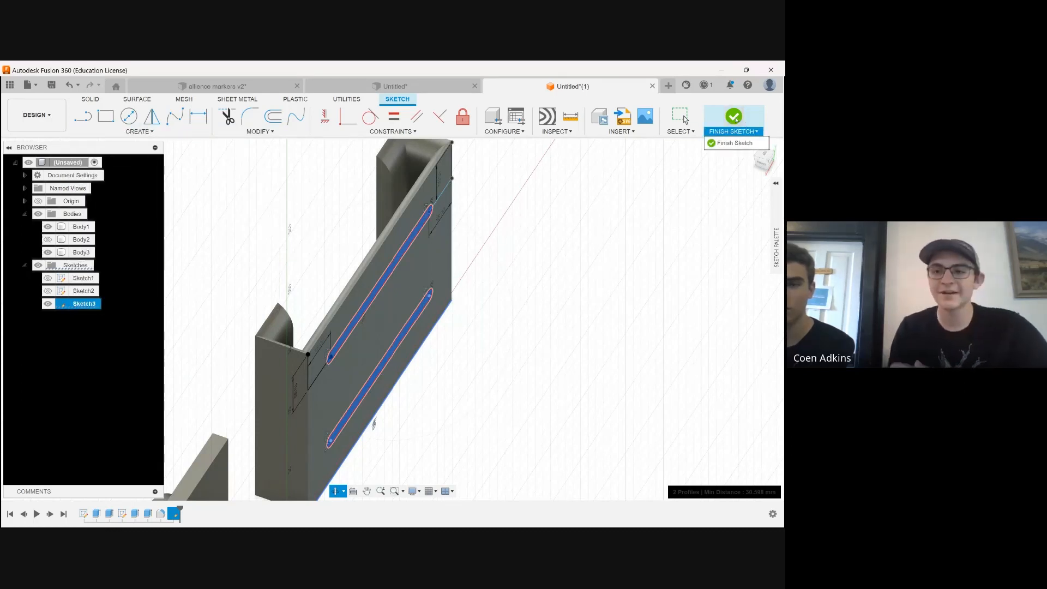
{"action": "left_click", "coordinate": [734, 117]}
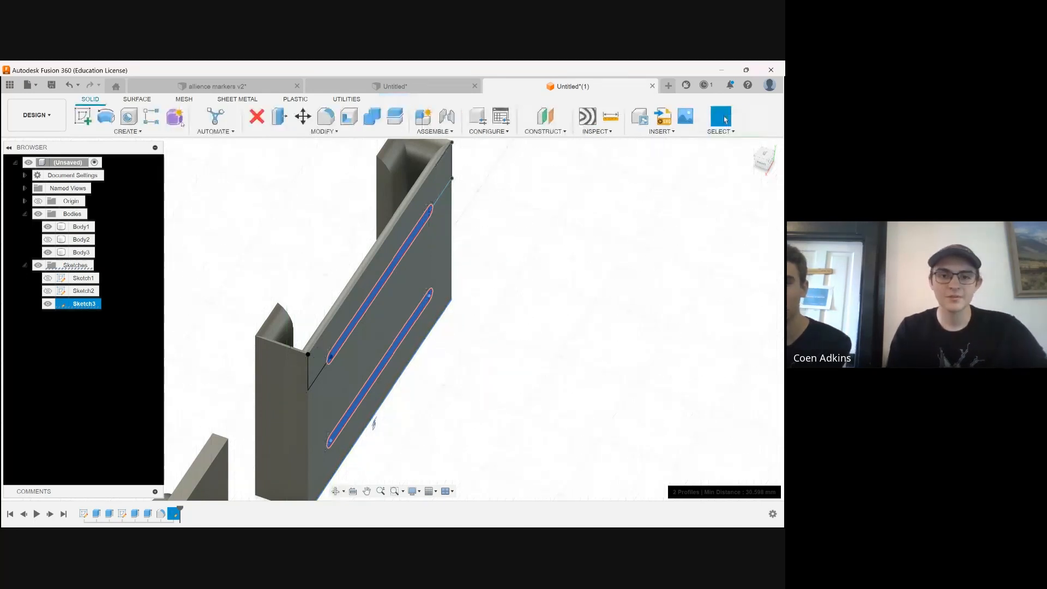
Extrude the two slot profiles -10 mm as a cut through the holder's back wall
{"action": "left_click", "coordinate": [127, 132]}
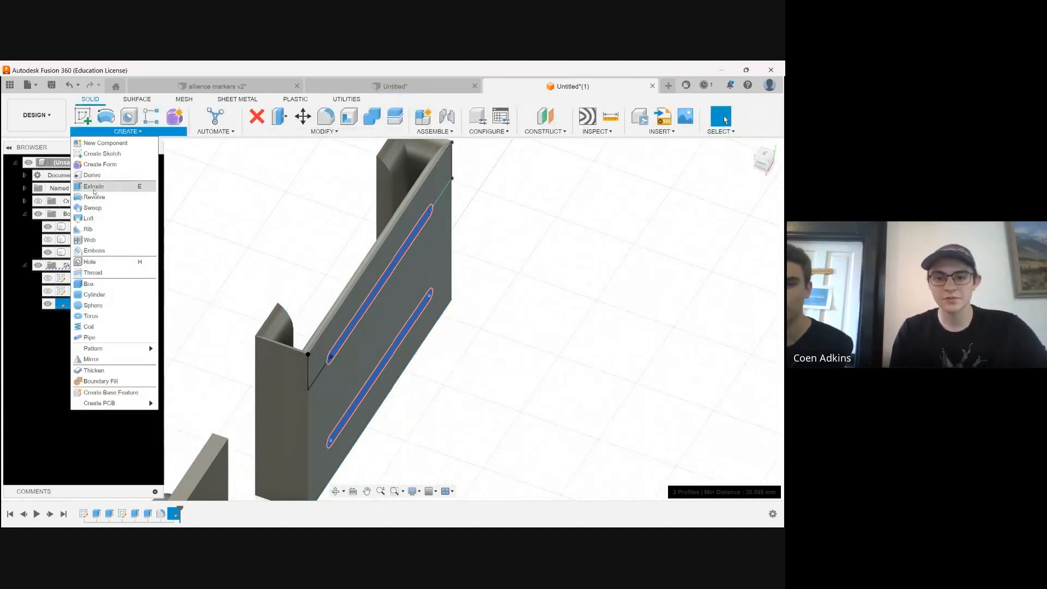
{"action": "left_click", "coordinate": [90, 182]}
{"action": "type", "text": "-5"}
{"action": "left_click_drag", "start_coordinate": [354, 277], "coordinate": [339, 271]}
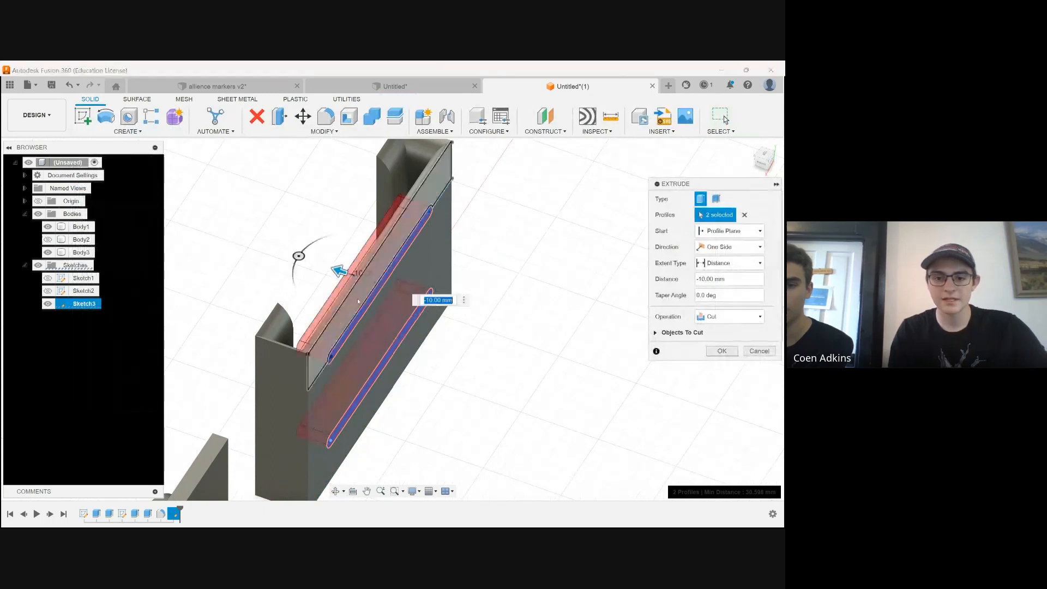
{"action": "left_click", "coordinate": [336, 491]}
{"action": "left_click_drag", "start_coordinate": [338, 354], "coordinate": [523, 349]}
{"action": "scroll", "coordinate": [349, 305], "scroll_direction": "up", "scroll_amount": 3}
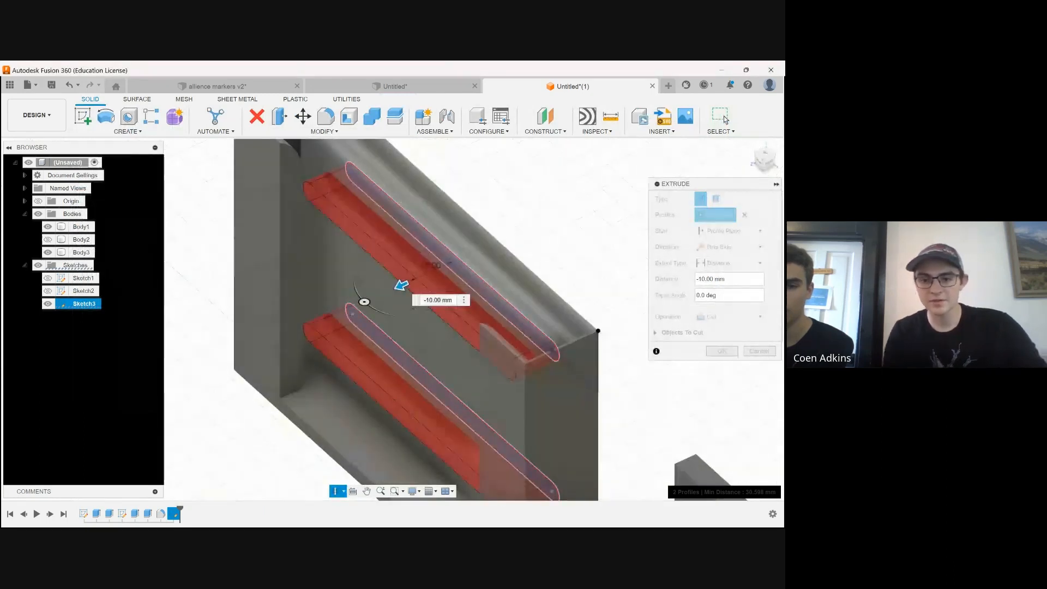
{"action": "key", "text": "Escape"}
{"action": "key", "text": "Return"}
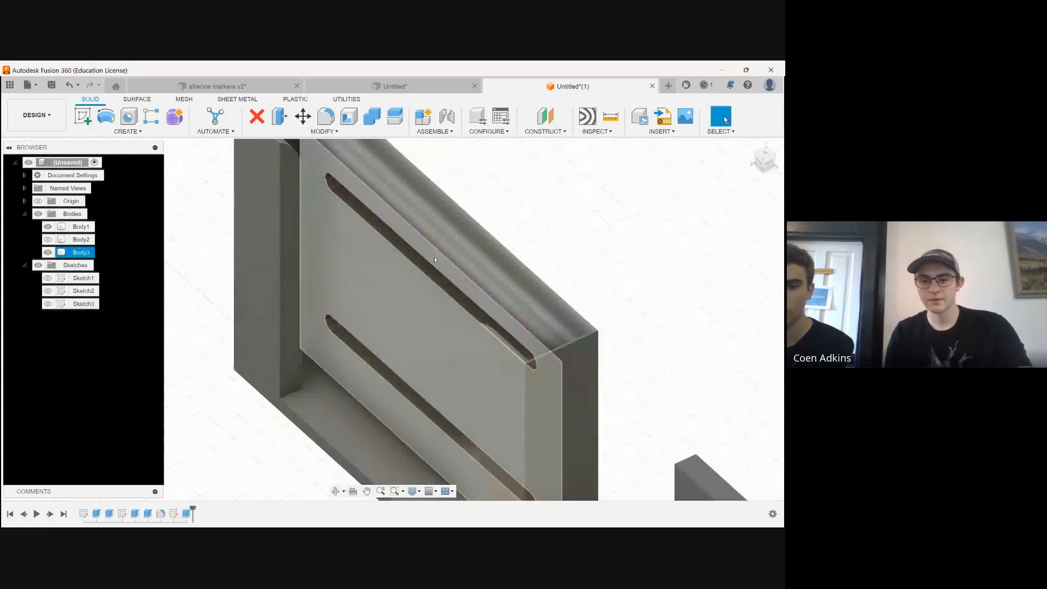
Examine the two slots cut through the holder's back wall from the front and from above
{"action": "scroll", "coordinate": [435, 260], "scroll_direction": "down", "scroll_amount": 2}
{"action": "left_click", "coordinate": [336, 490]}
{"action": "left_click_drag", "start_coordinate": [382, 381], "coordinate": [462, 339]}
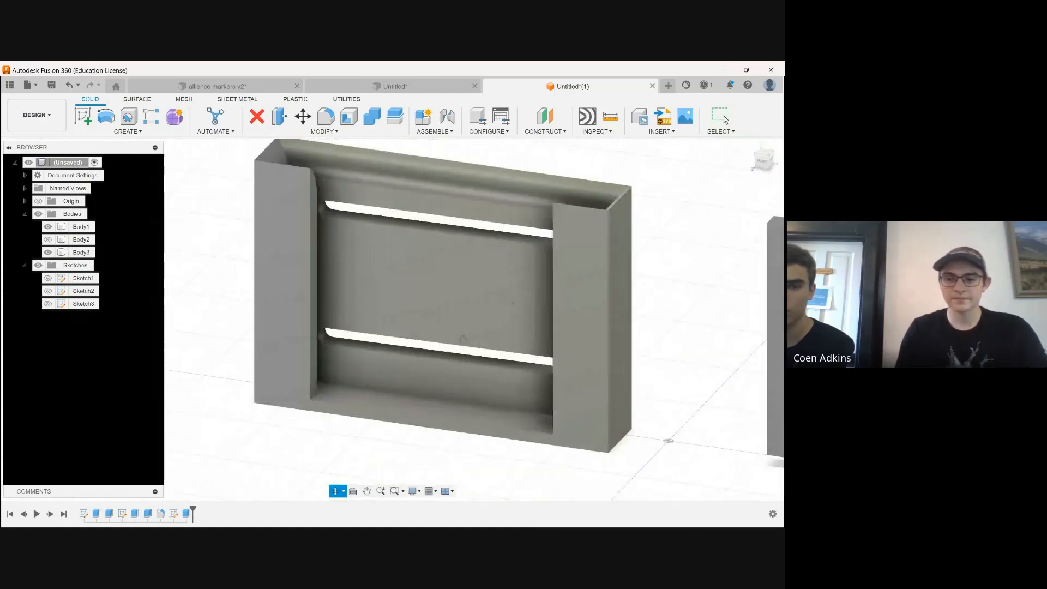
{"action": "left_click_drag", "start_coordinate": [411, 416], "coordinate": [436, 360]}
{"action": "scroll", "coordinate": [376, 278], "scroll_direction": "up", "scroll_amount": 4}
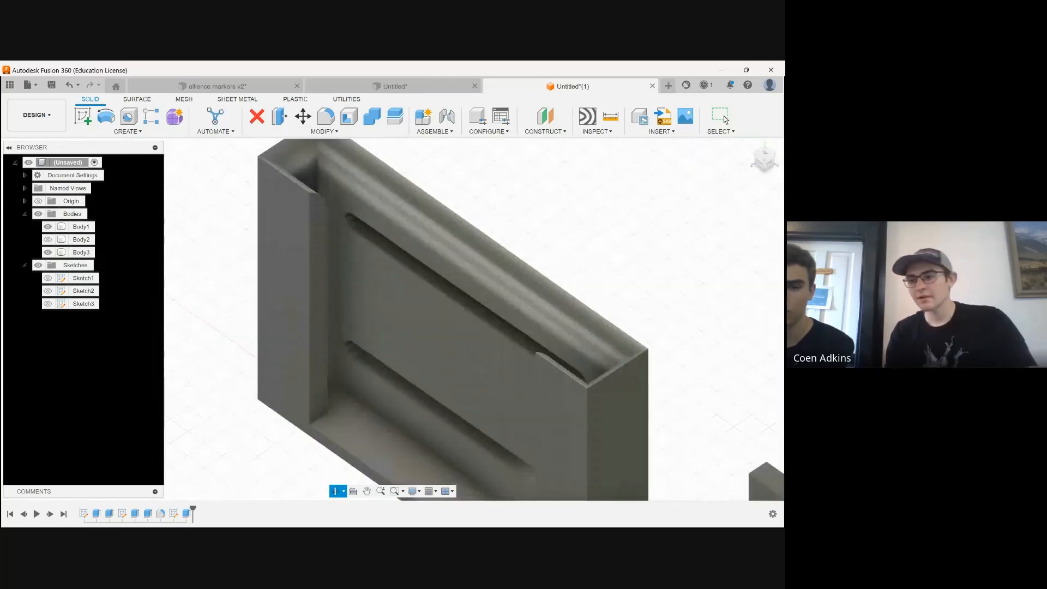
{"action": "scroll", "coordinate": [391, 186], "scroll_direction": "up", "scroll_amount": 5}
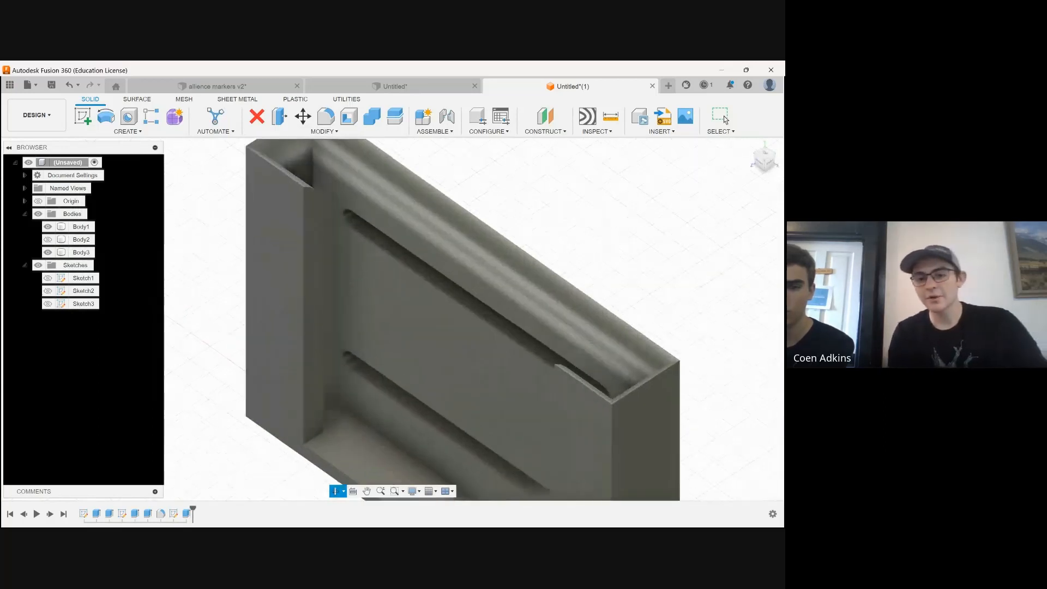
{"action": "scroll", "coordinate": [391, 185], "scroll_direction": "down", "scroll_amount": 4}
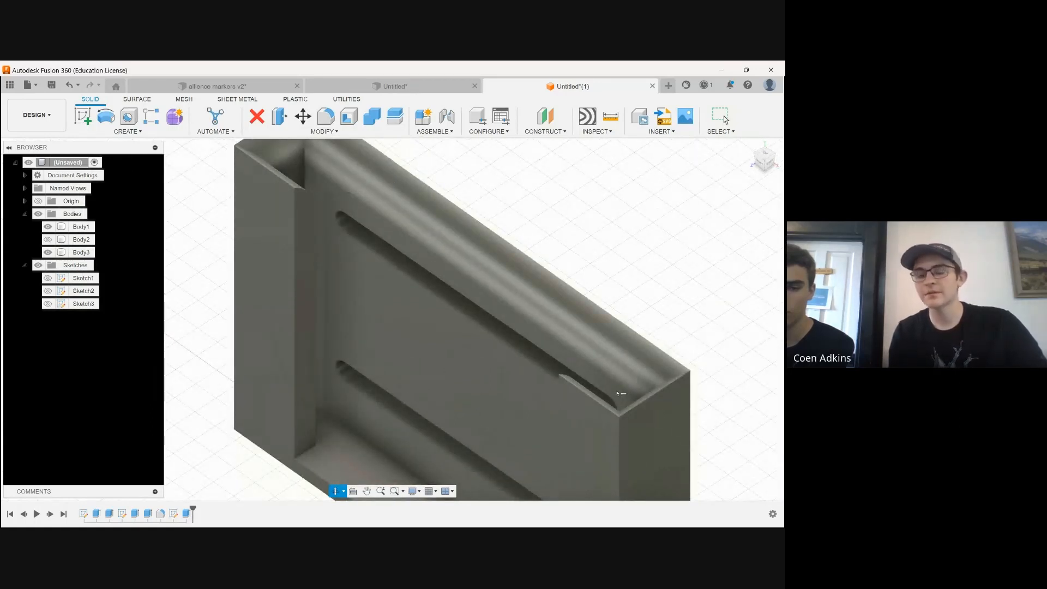
Create a new sketch on the inner face of the holder's back wall
{"action": "left_click", "coordinate": [382, 268]}
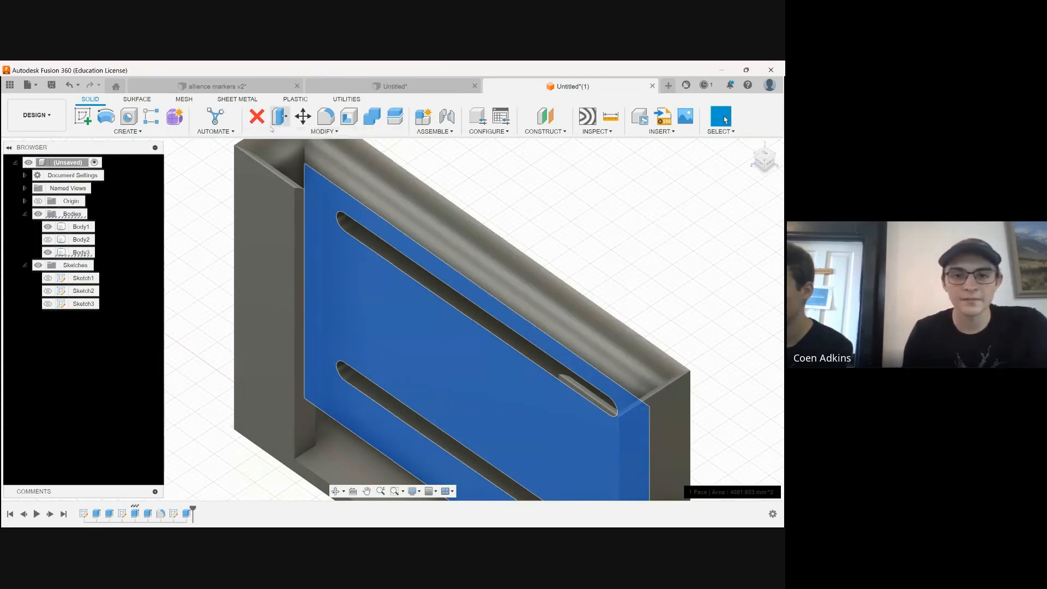
{"action": "left_click", "coordinate": [137, 132]}
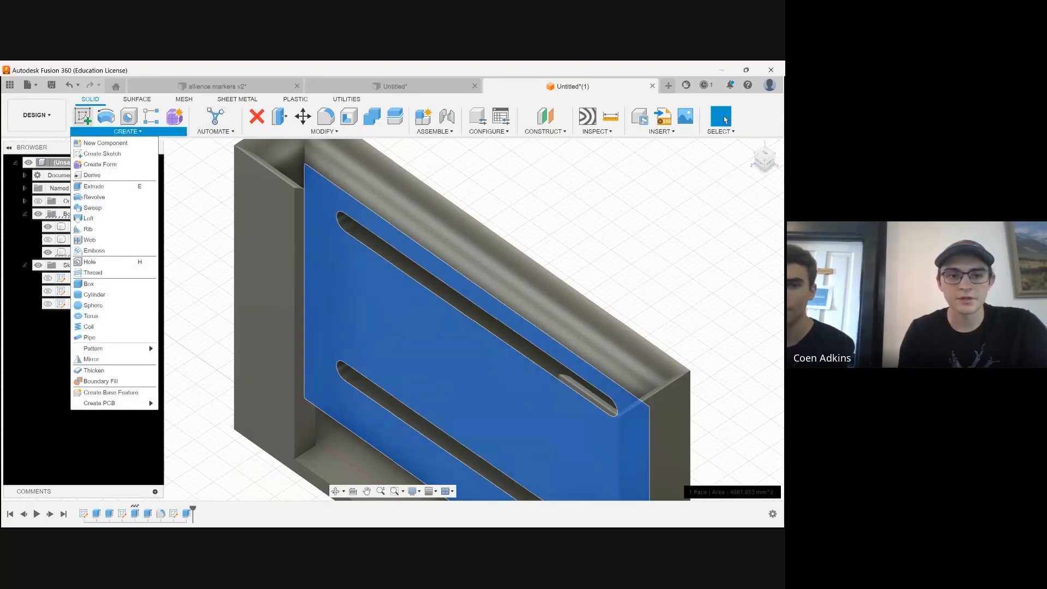
{"action": "left_click", "coordinate": [102, 153]}
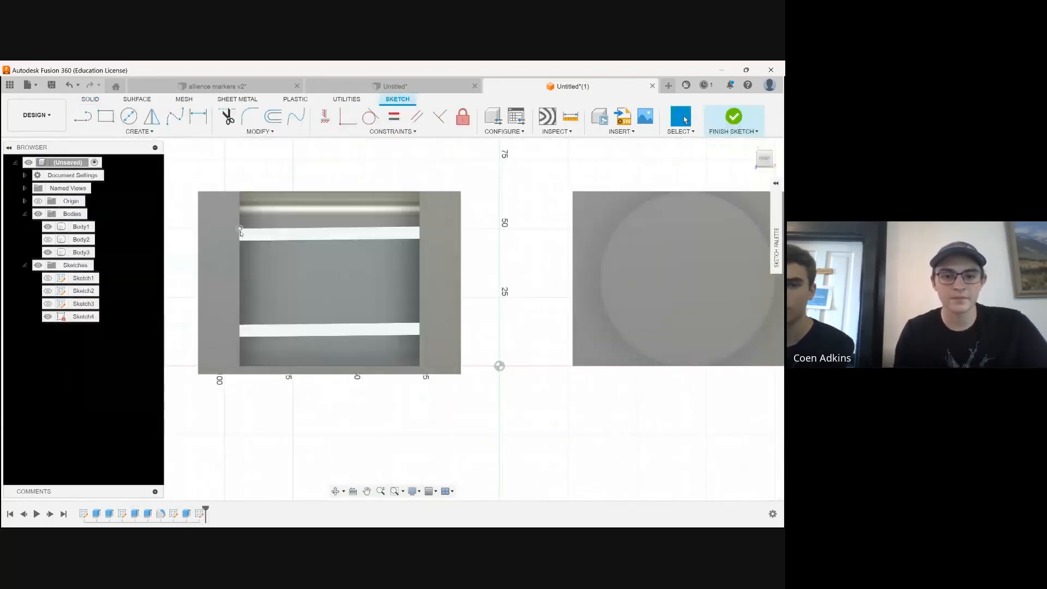
Draw a 12 mm wide center-to-center slot around the upper cut slot, between its two end centers
{"action": "left_click", "coordinate": [137, 131]}
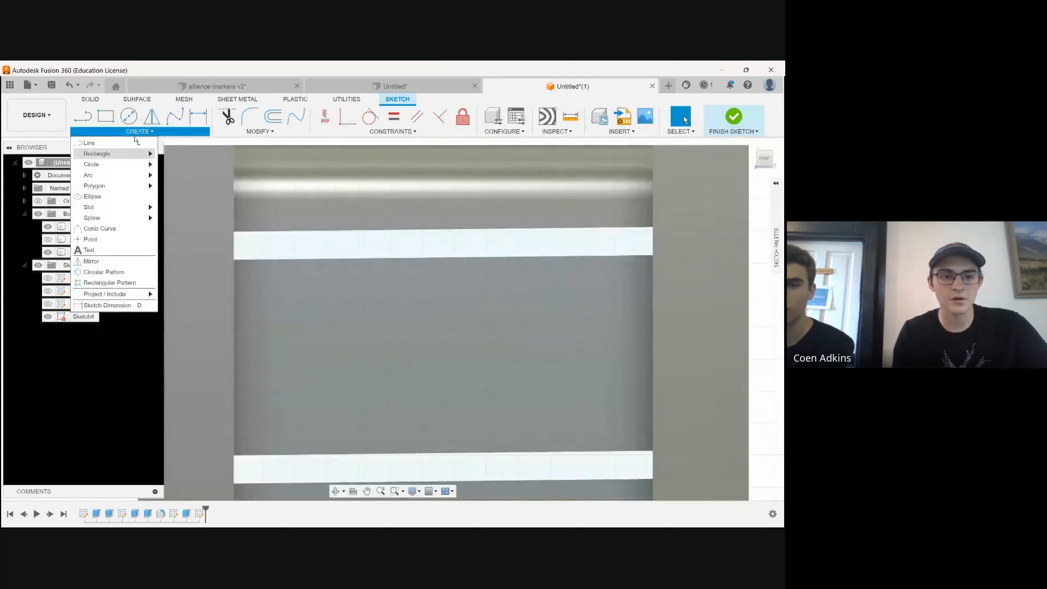
{"action": "left_click", "coordinate": [108, 207]}
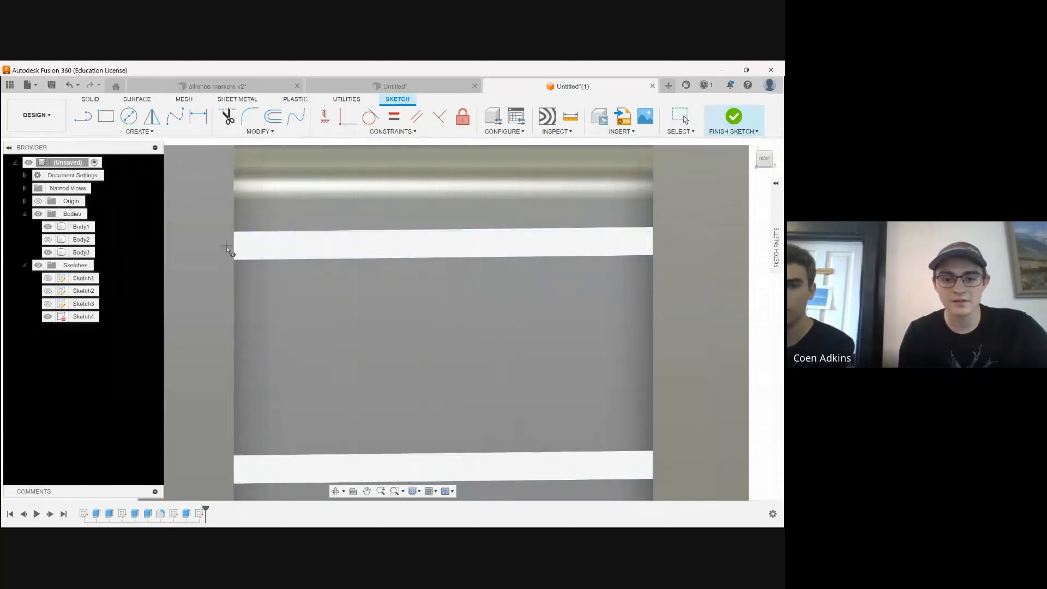
{"action": "middle_click_drag", "start_coordinate": [227, 247], "coordinate": [557, 246], "text": "shift"}
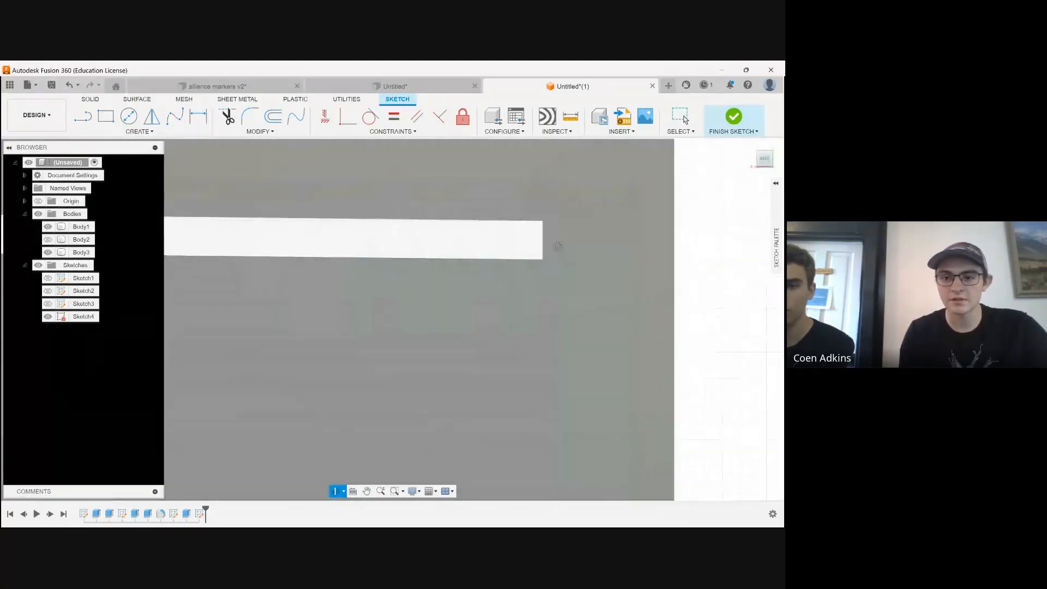
{"action": "left_click", "coordinate": [544, 245]}
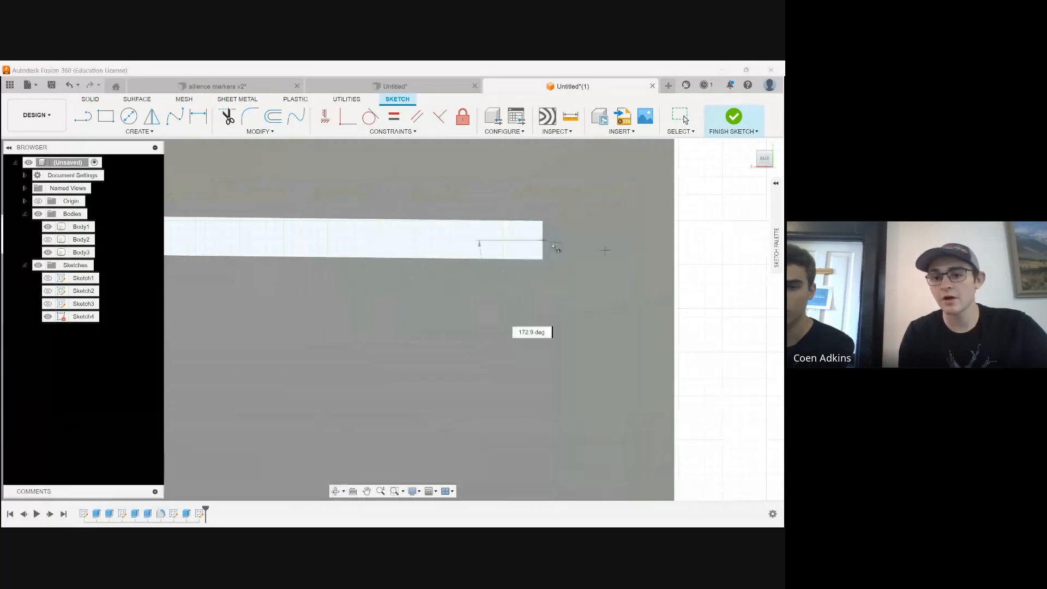
{"action": "scroll", "coordinate": [493, 245], "scroll_direction": "down", "scroll_amount": 3}
{"action": "scroll", "coordinate": [308, 263], "scroll_direction": "up", "scroll_amount": 4}
{"action": "left_click", "coordinate": [283, 236]}
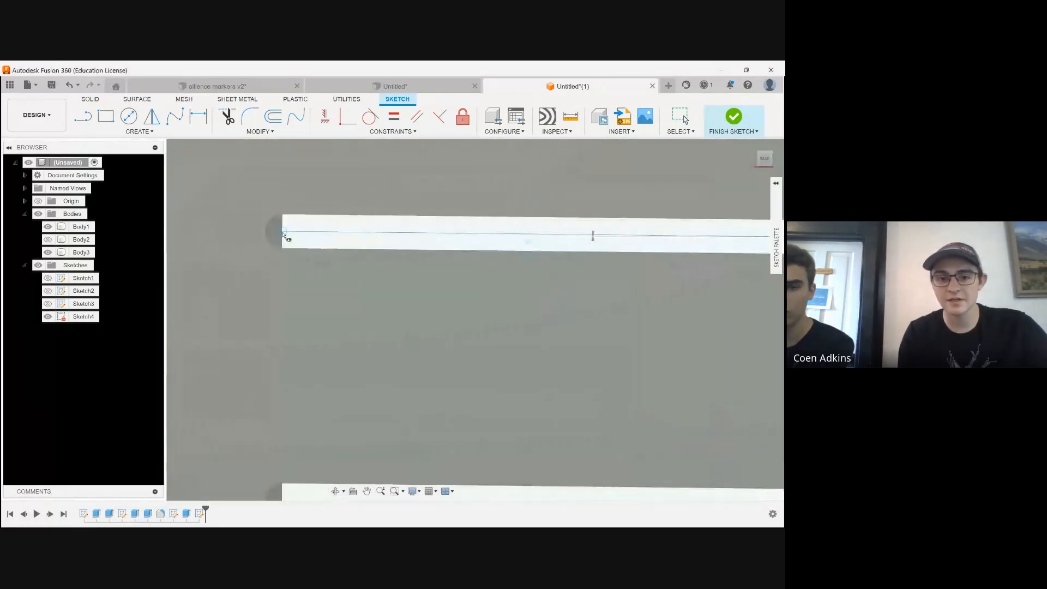
{"action": "scroll", "coordinate": [285, 208], "scroll_direction": "down", "scroll_amount": 3}
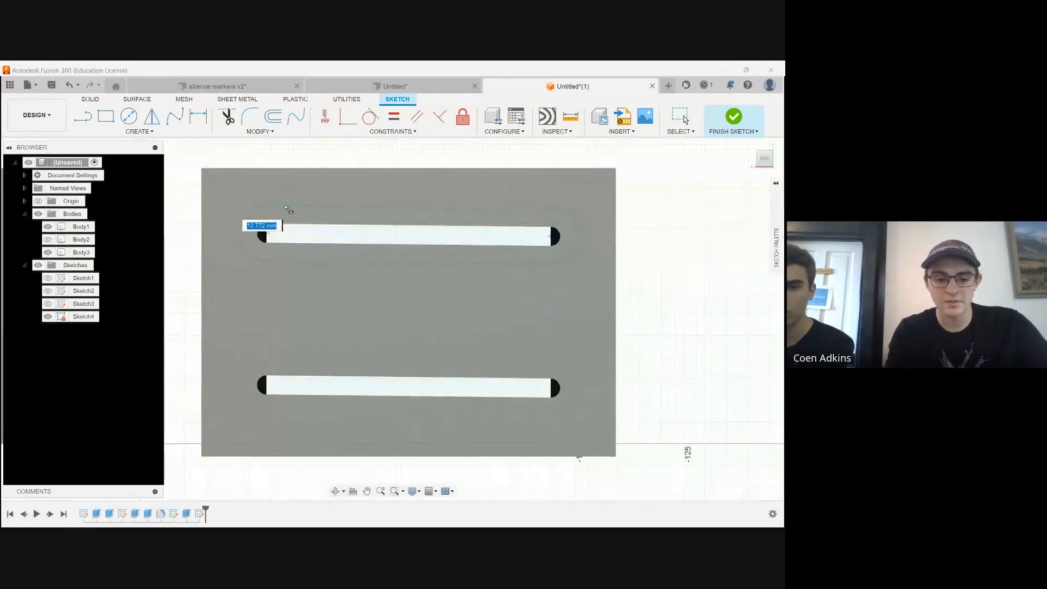
{"action": "type", "text": "10"}
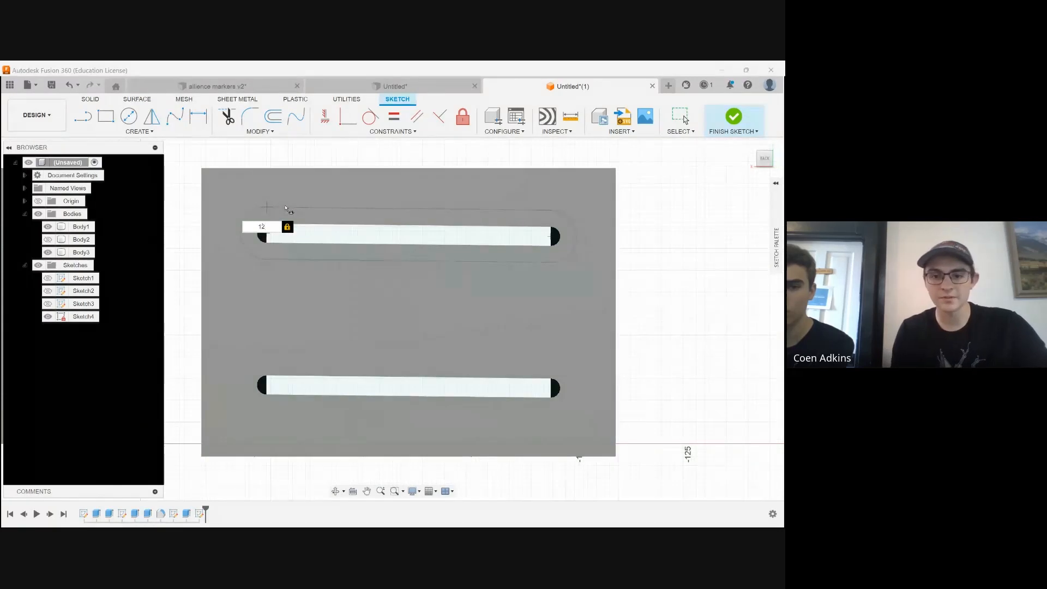
{"action": "key", "text": "Return"}
Draw a 12 mm wide center-to-center slot around the lower cut slot, between its two end centers
{"action": "left_click", "coordinate": [267, 386]}
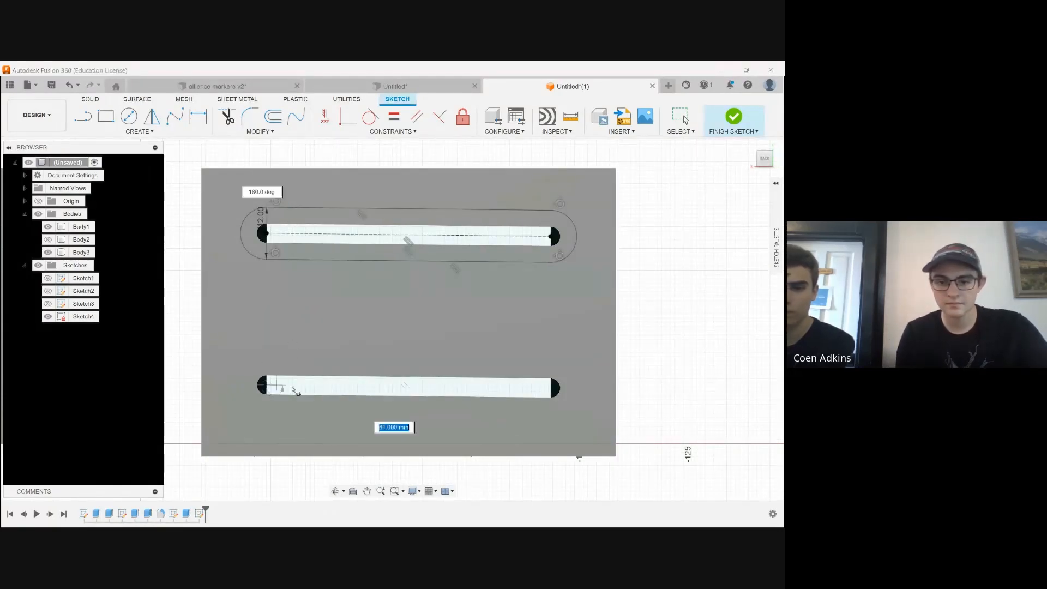
{"action": "left_click", "coordinate": [554, 391]}
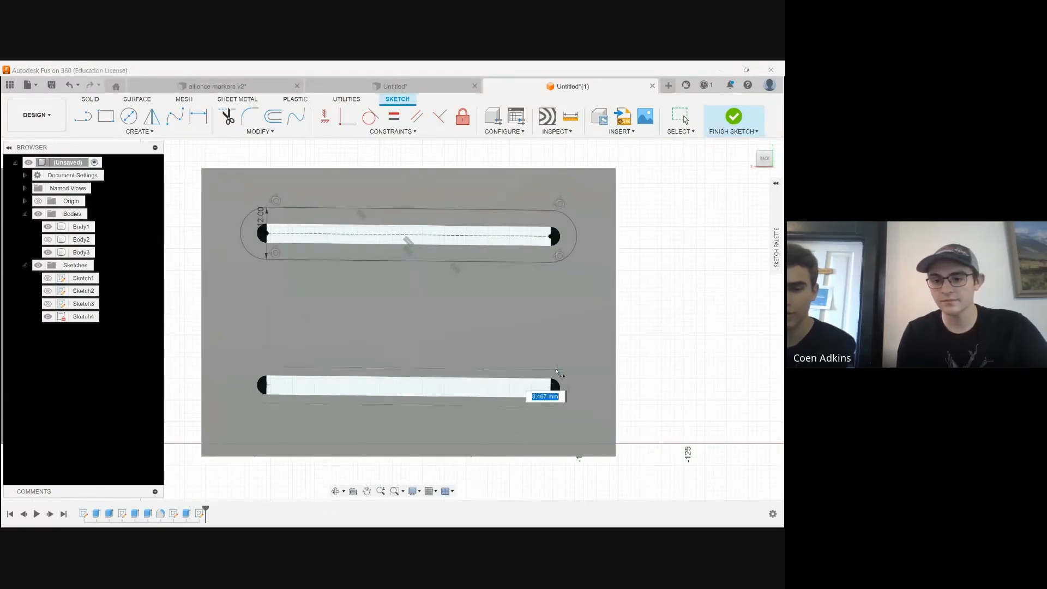
{"action": "type", "text": "12"}
{"action": "key", "text": "Tab"}
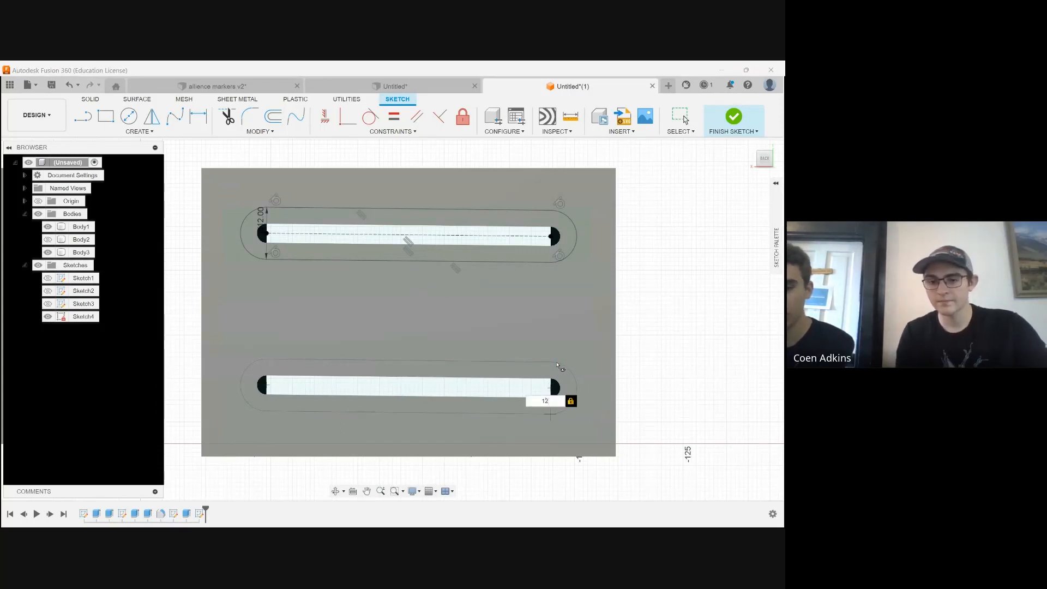
{"action": "key", "text": "Return"}
{"action": "scroll", "coordinate": [521, 237], "scroll_direction": "up", "scroll_amount": 5}
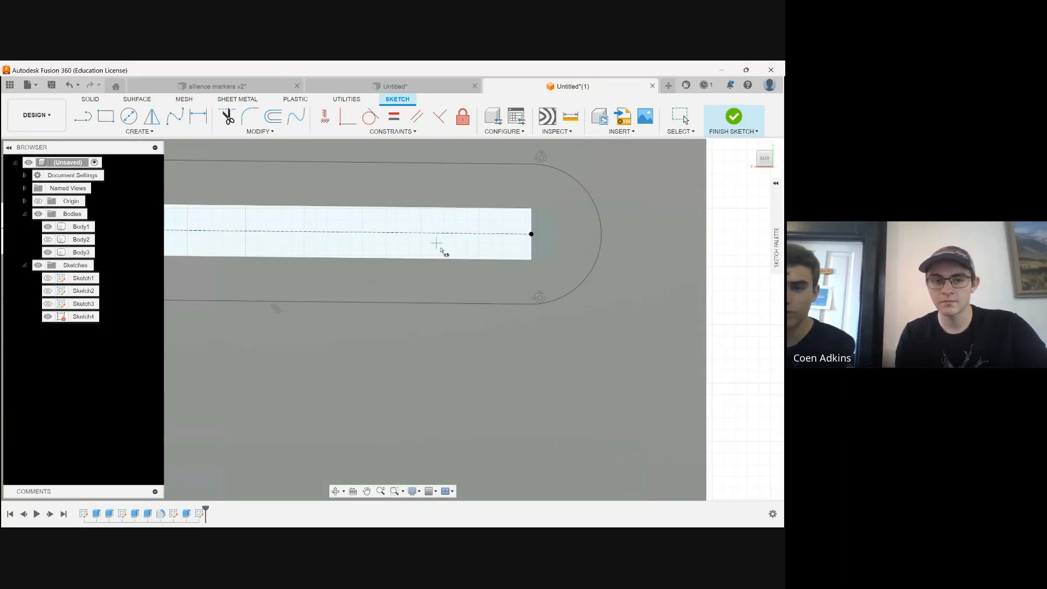
{"action": "left_click", "coordinate": [129, 116]}
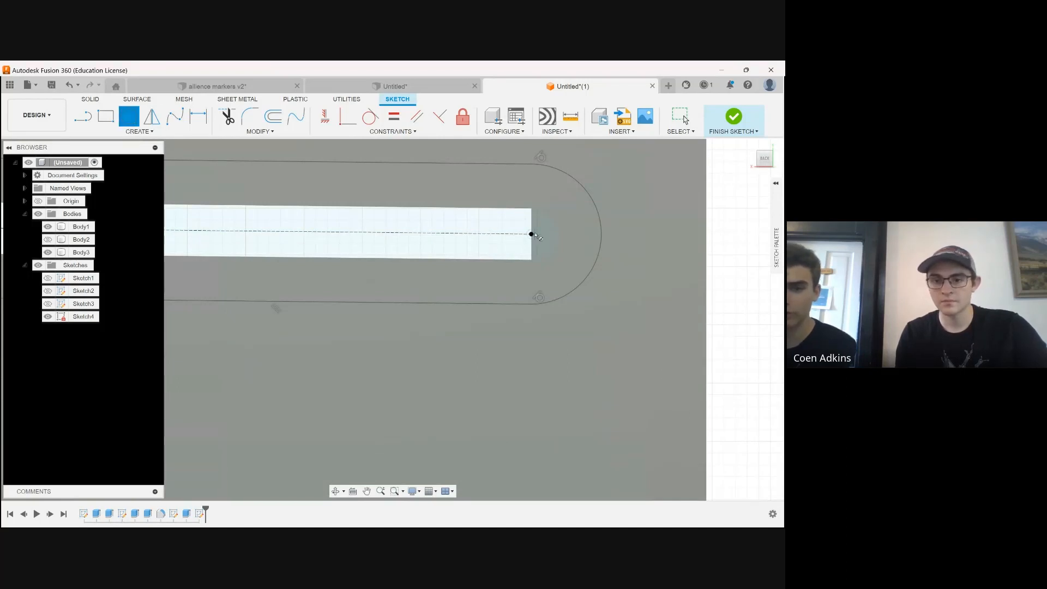
{"action": "left_click", "coordinate": [532, 234]}
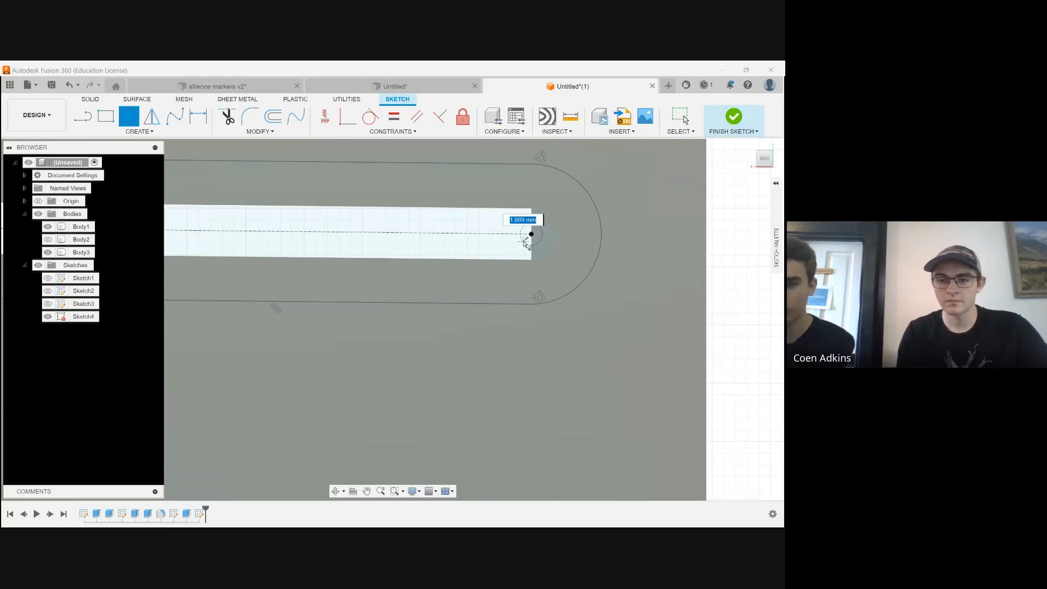
{"action": "key", "text": "Escape"}
Select the ring-shaped profile around the upper slot and finish the sketch on the holder's back wall
{"action": "scroll", "coordinate": [659, 270], "scroll_direction": "down", "scroll_amount": 5}
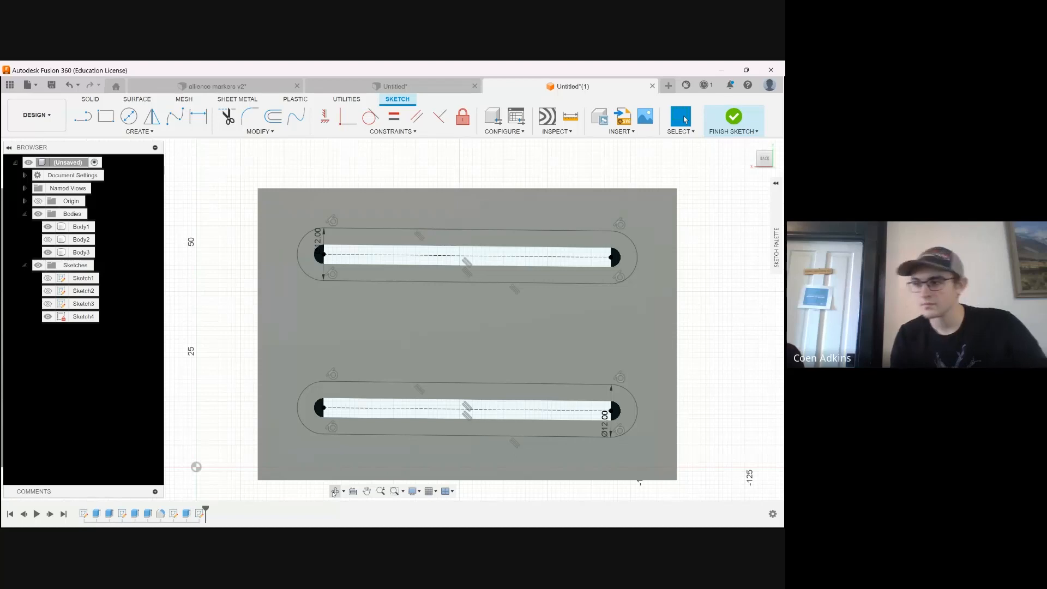
{"action": "left_click", "coordinate": [334, 492]}
{"action": "left_click_drag", "start_coordinate": [443, 299], "coordinate": [578, 371]}
{"action": "middle_click_drag", "start_coordinate": [469, 357], "coordinate": [564, 350], "text": "shift"}
{"action": "scroll", "coordinate": [319, 322], "scroll_direction": "up", "scroll_amount": 3}
{"action": "scroll", "coordinate": [252, 214], "scroll_direction": "down", "scroll_amount": 3}
{"action": "scroll", "coordinate": [210, 203], "scroll_direction": "up", "scroll_amount": 4}
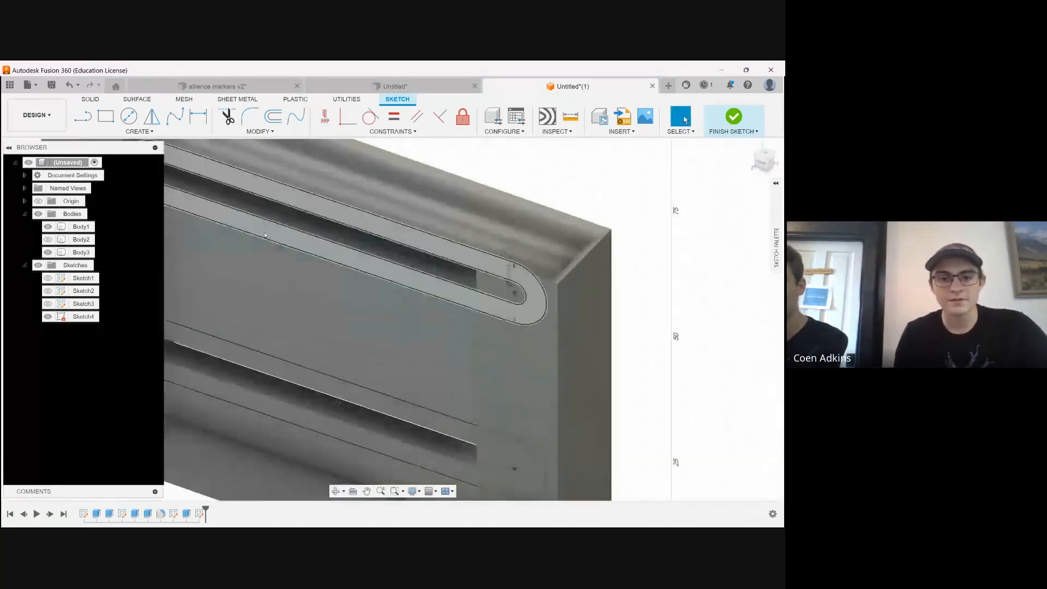
{"action": "left_click", "coordinate": [210, 207]}
{"action": "scroll", "coordinate": [173, 383], "scroll_direction": "up", "scroll_amount": 2}
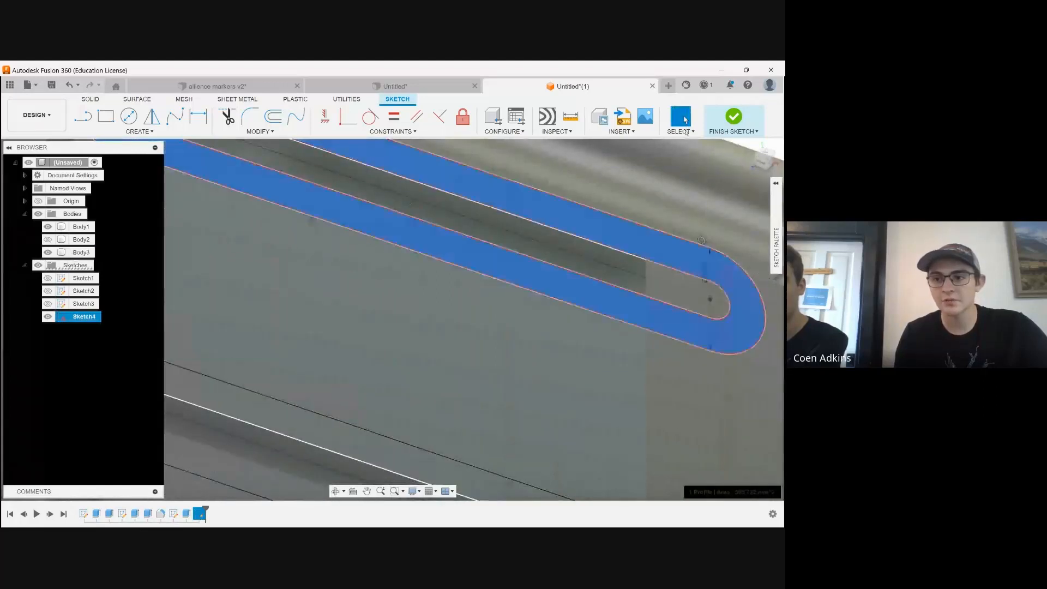
{"action": "left_click", "coordinate": [734, 116]}
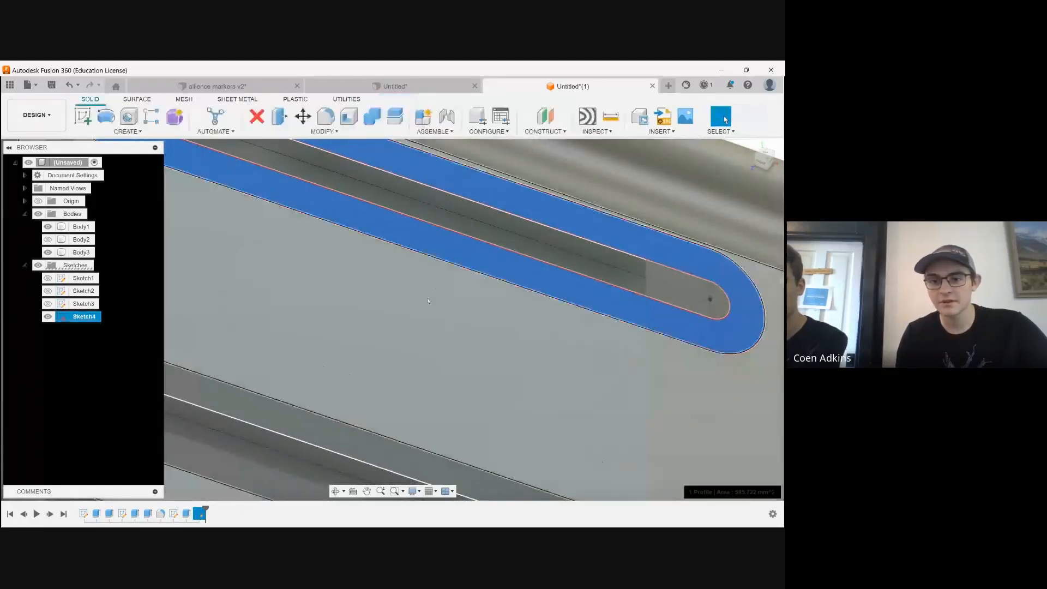
Add the lower slot's ring profile to the selection and extrude both rings by -3 mm as a cut into the back wall
{"action": "scroll", "coordinate": [250, 206], "scroll_direction": "down", "scroll_amount": 3}
{"action": "scroll", "coordinate": [251, 206], "scroll_direction": "down", "scroll_amount": 2}
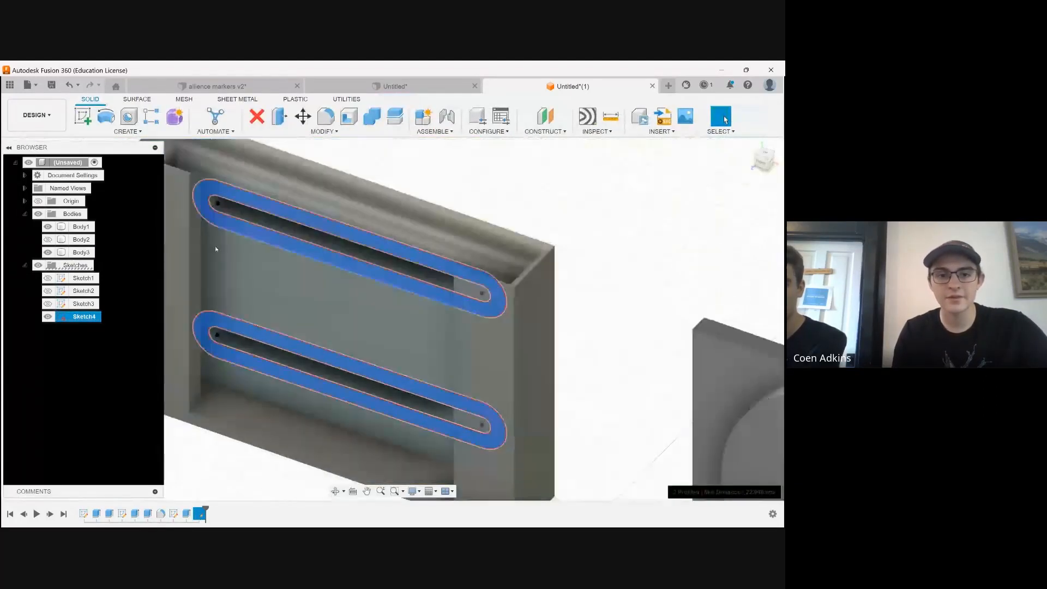
{"action": "scroll", "coordinate": [676, 354], "scroll_direction": "up", "scroll_amount": 4}
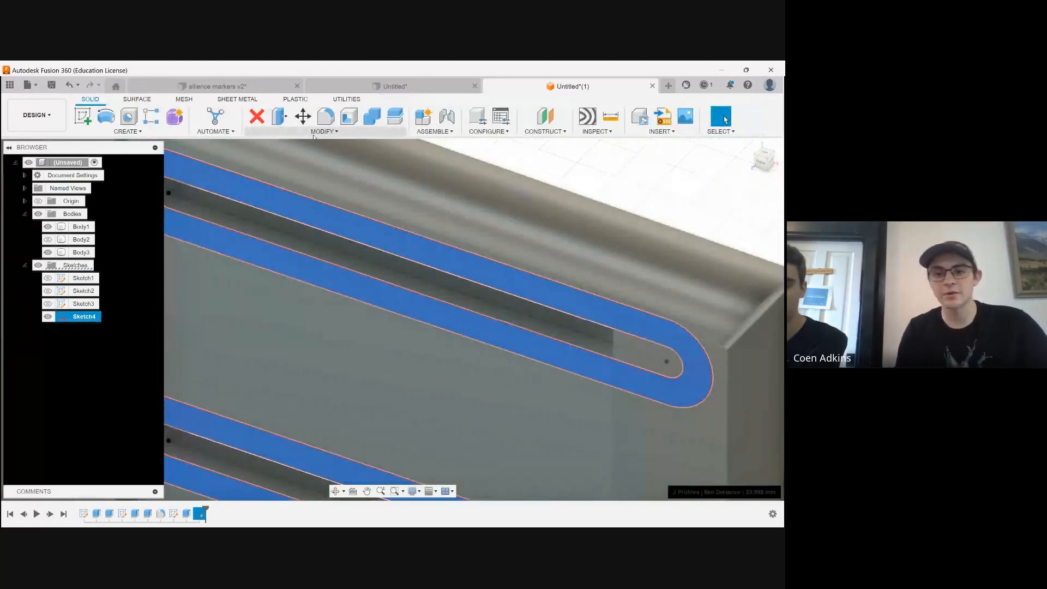
{"action": "left_click", "coordinate": [322, 132]}
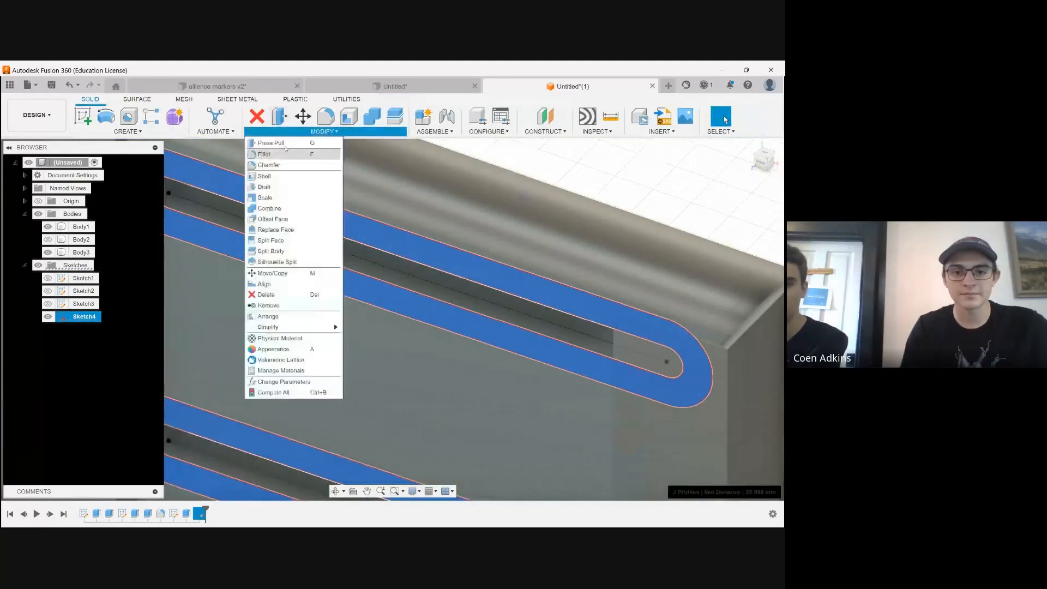
{"action": "left_click", "coordinate": [143, 132]}
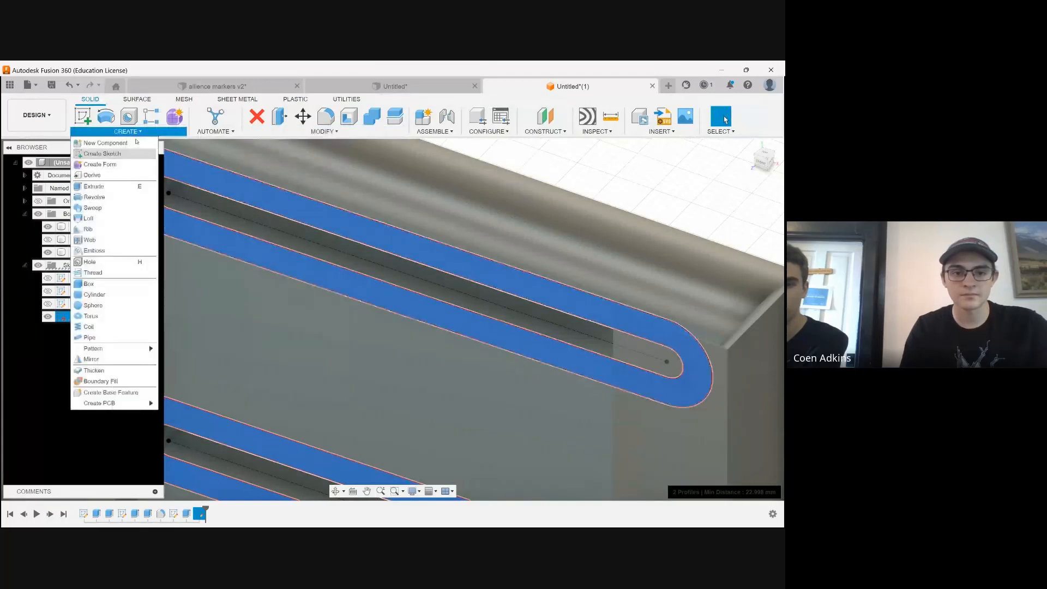
{"action": "left_click", "coordinate": [93, 186]}
{"action": "scroll", "coordinate": [327, 397], "scroll_direction": "up", "scroll_amount": 3}
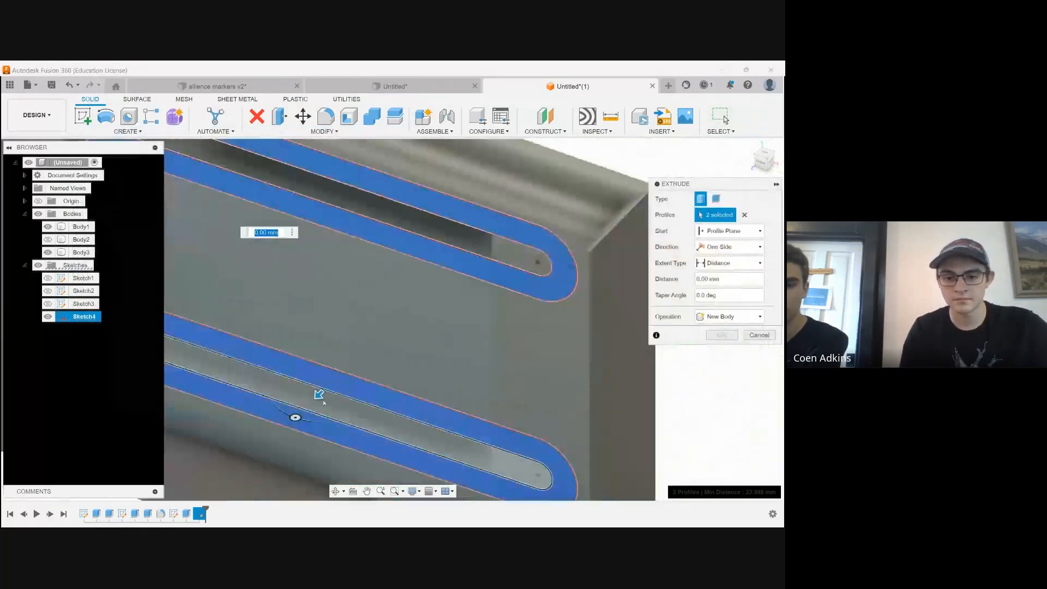
{"action": "type", "text": "13"}
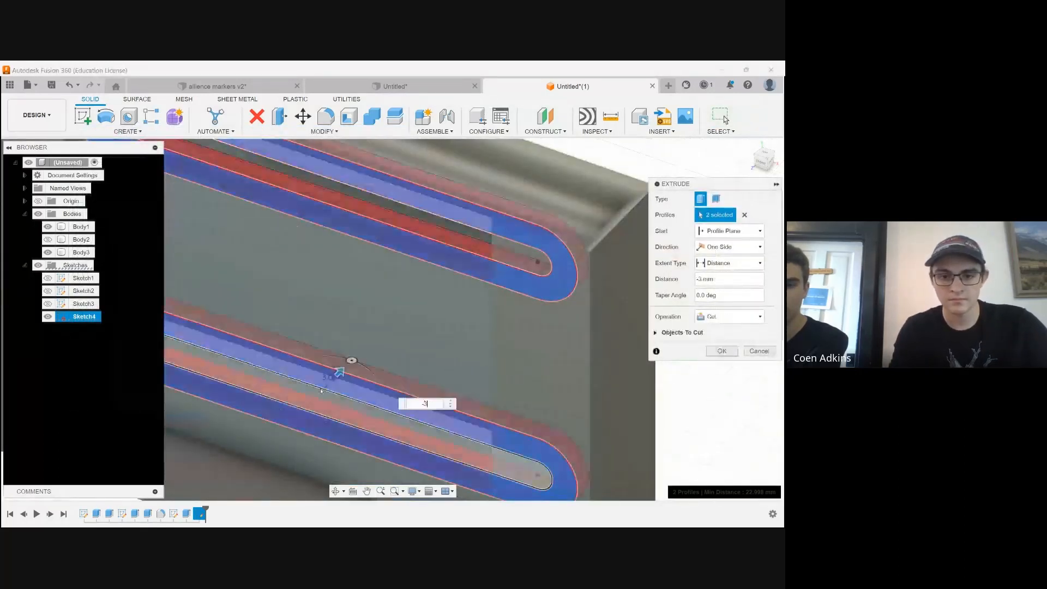
{"action": "key", "text": "Return"}
Examine the recesses cut around the holder's two slots from several angles
{"action": "scroll", "coordinate": [370, 390], "scroll_direction": "down", "scroll_amount": 3}
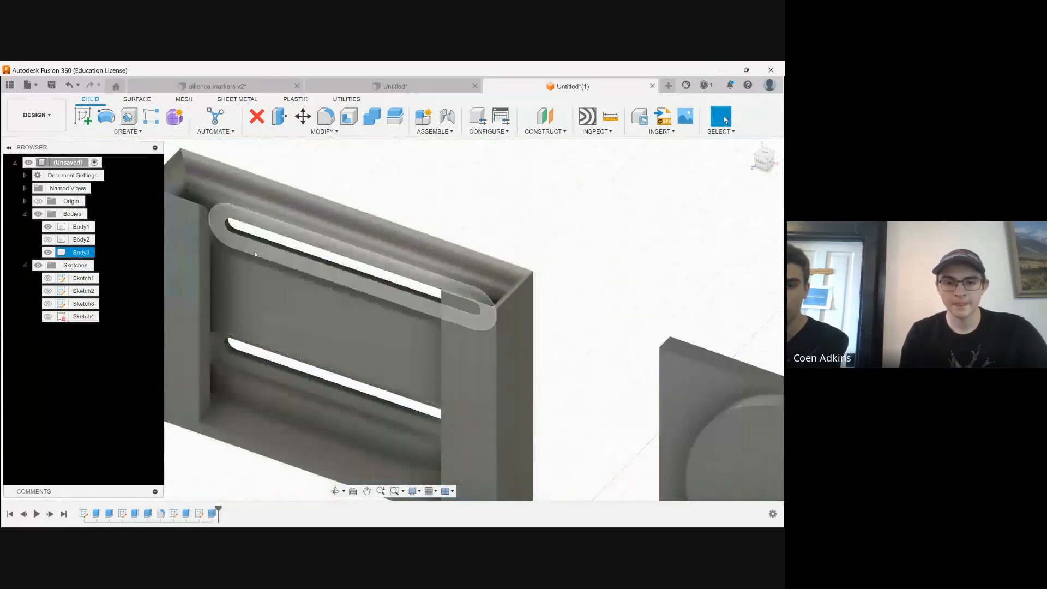
{"action": "left_click", "coordinate": [336, 491]}
{"action": "scroll", "coordinate": [423, 252], "scroll_direction": "down", "scroll_amount": 4}
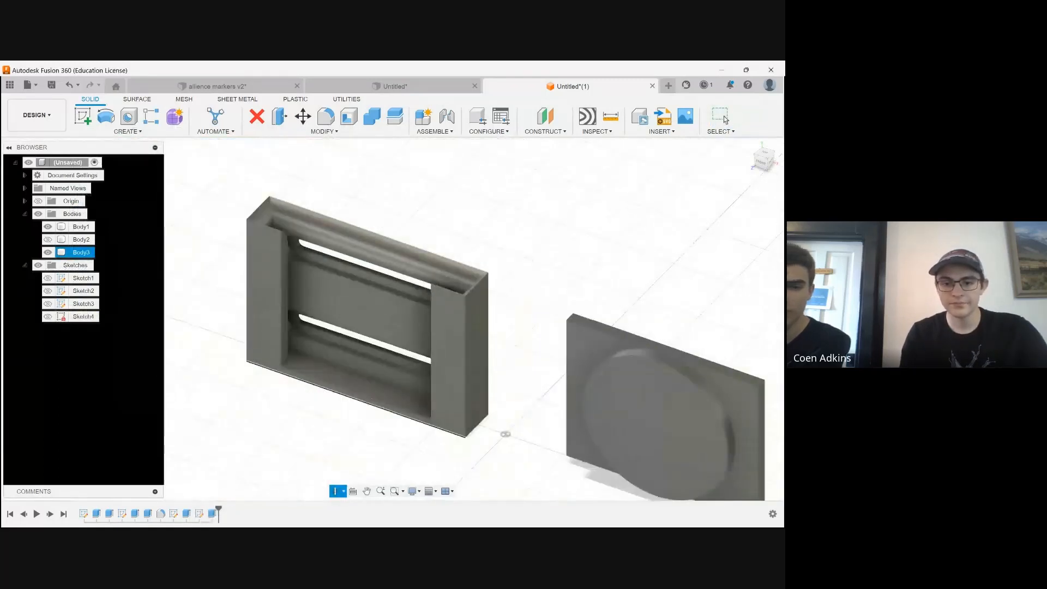
{"action": "scroll", "coordinate": [357, 322], "scroll_direction": "up", "scroll_amount": 1}
{"action": "middle_click_drag", "start_coordinate": [357, 349], "coordinate": [478, 300], "text": "shift"}
{"action": "scroll", "coordinate": [478, 299], "scroll_direction": "up", "scroll_amount": 3}
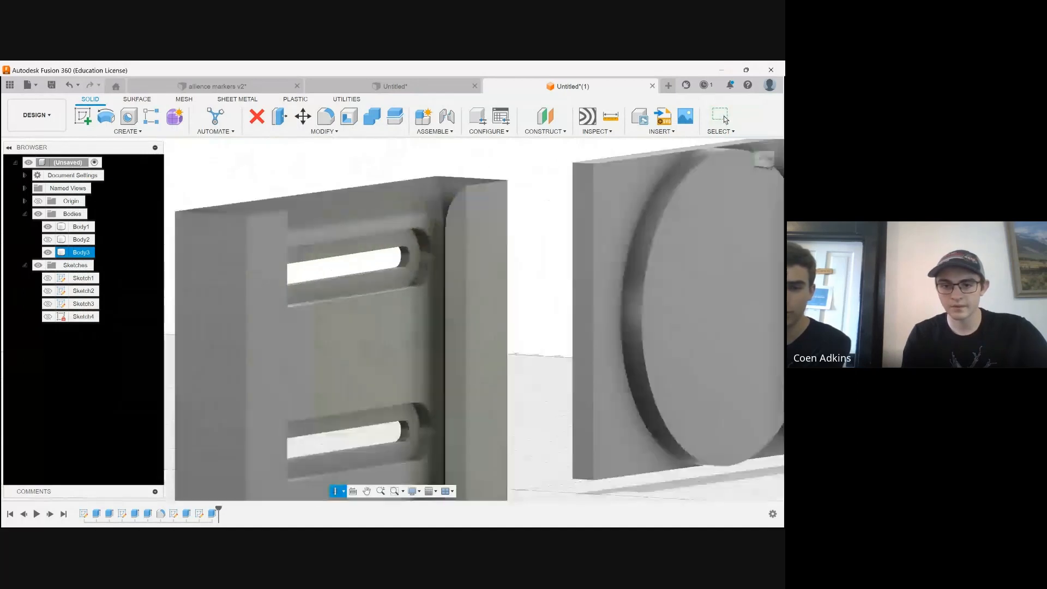
{"action": "scroll", "coordinate": [478, 300], "scroll_direction": "down", "scroll_amount": 4}
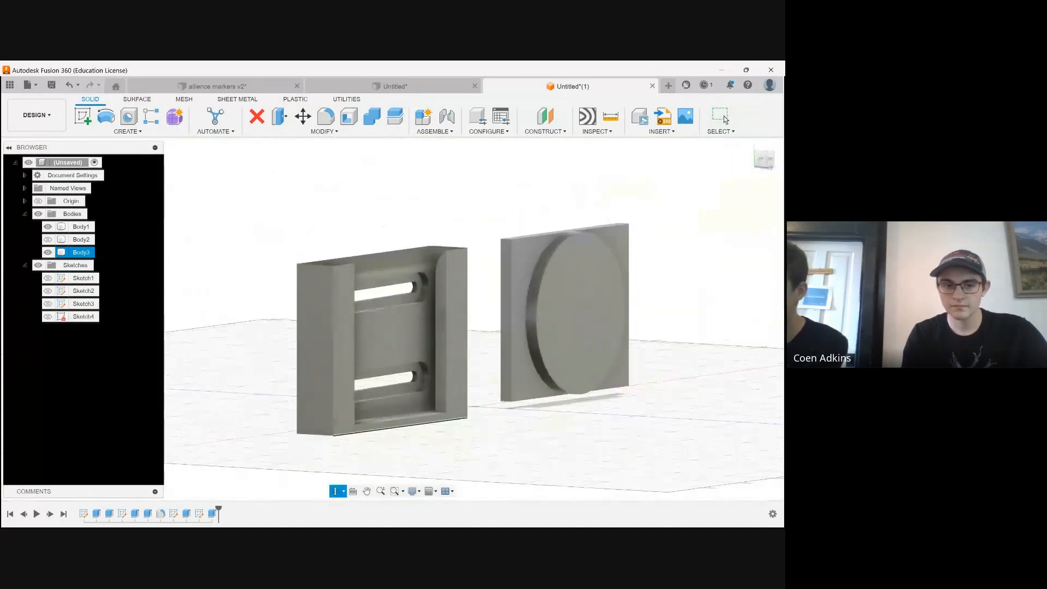
{"action": "scroll", "coordinate": [478, 299], "scroll_direction": "up", "scroll_amount": 4}
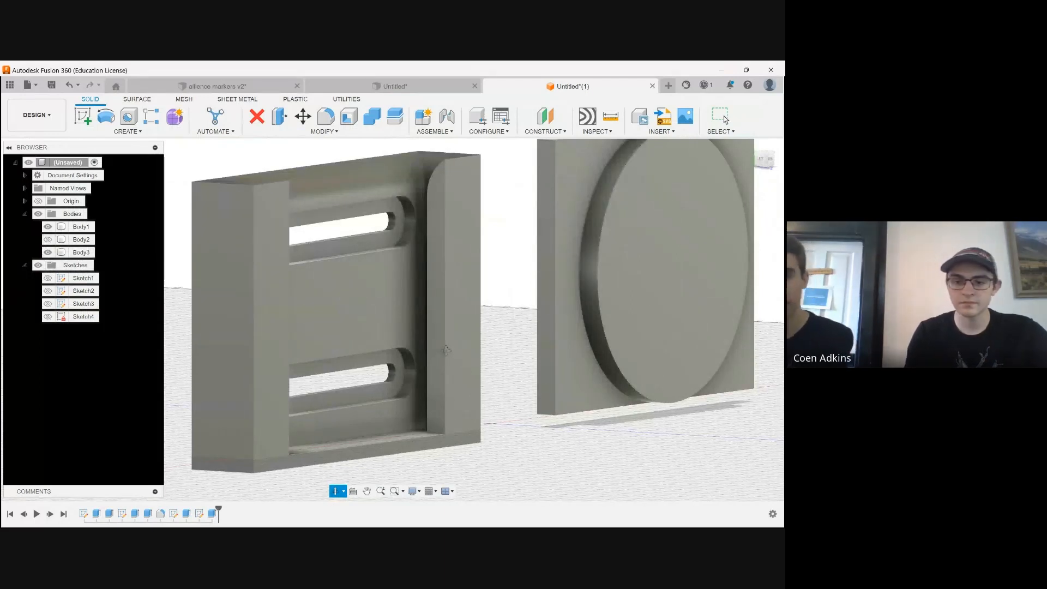
{"action": "middle_click_drag", "start_coordinate": [391, 278], "coordinate": [335, 419], "text": "shift"}
{"action": "scroll", "coordinate": [537, 331], "scroll_direction": "down", "scroll_amount": 3}
{"action": "middle_click_drag", "start_coordinate": [537, 331], "coordinate": [524, 331], "text": "shift"}
{"action": "scroll", "coordinate": [426, 365], "scroll_direction": "up", "scroll_amount": 3}
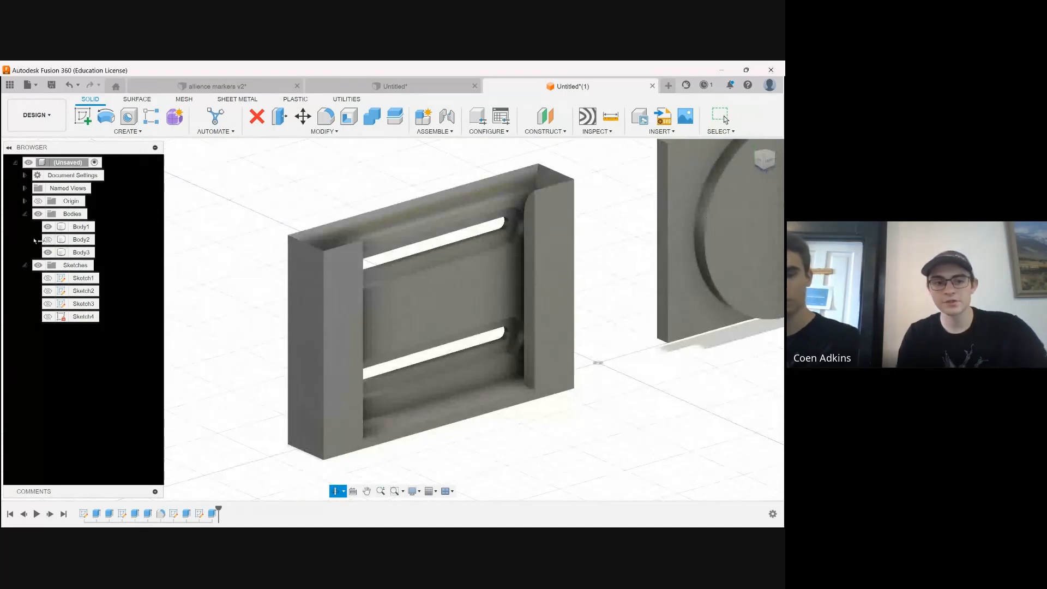
Show the hidden plate Body2 and inspect how it sits inside the holder
{"action": "left_click", "coordinate": [48, 239]}
{"action": "scroll", "coordinate": [380, 391], "scroll_direction": "down", "scroll_amount": 3}
{"action": "scroll", "coordinate": [379, 392], "scroll_direction": "up", "scroll_amount": 3}
{"action": "middle_click_drag", "start_coordinate": [379, 391], "coordinate": [349, 335], "text": "shift"}
{"action": "double_click", "coordinate": [348, 335]}
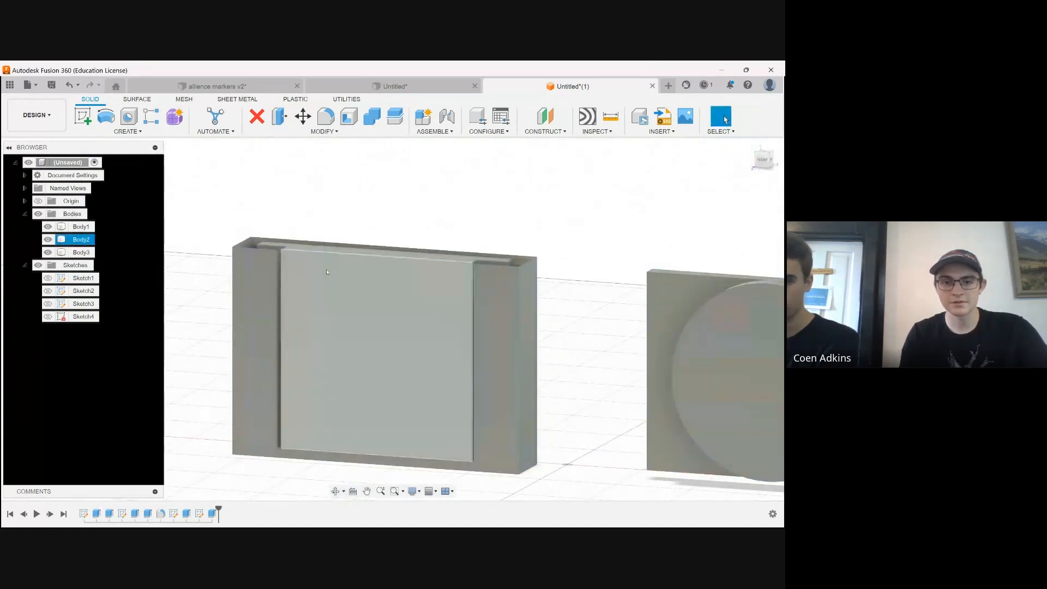
Move the plate Body2 by 0.1 mm in the Y distance, away from the holder's floor
{"action": "left_click", "coordinate": [349, 335]}
{"action": "left_click", "coordinate": [87, 239]}
{"action": "left_click", "coordinate": [307, 116]}
{"action": "scroll", "coordinate": [328, 291], "scroll_direction": "down", "scroll_amount": 2}
{"action": "mouse_move", "coordinate": [278, 372]}
{"action": "left_mouse_down"}
{"action": "mouse_move", "coordinate": [278, 196]}
{"action": "mouse_move", "coordinate": [278, 373]}
{"action": "left_mouse_up"}
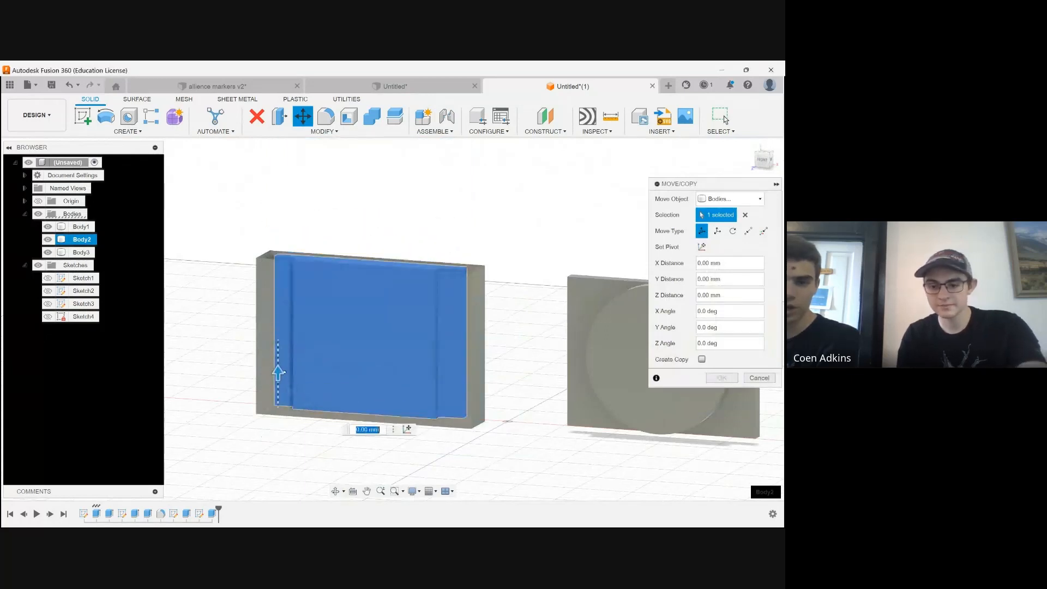
{"action": "scroll", "coordinate": [276, 387], "scroll_direction": "up", "scroll_amount": 3}
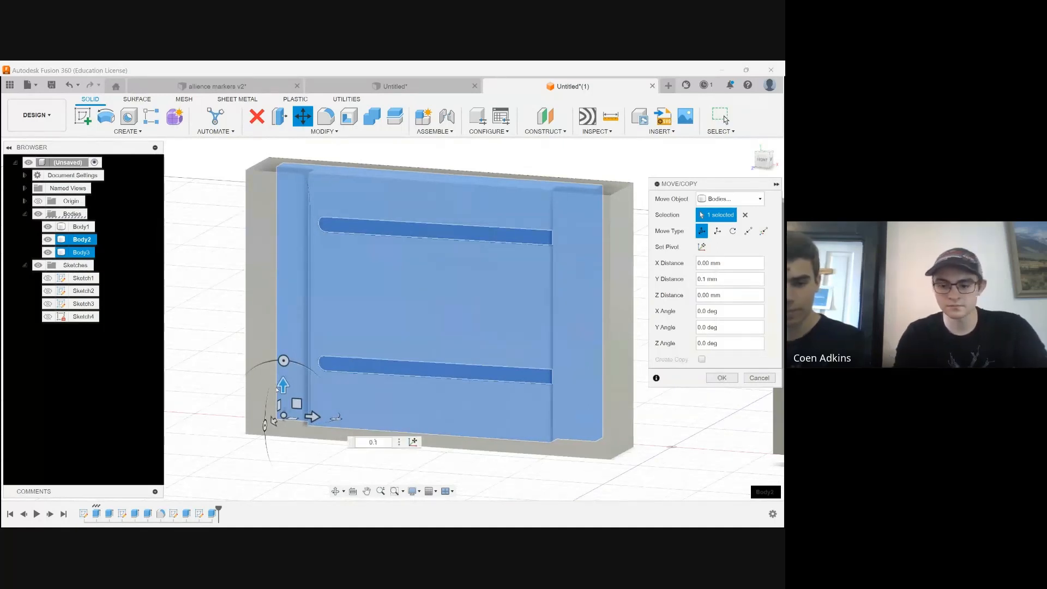
{"action": "key", "text": "Return"}
{"action": "scroll", "coordinate": [315, 406], "scroll_direction": "down", "scroll_amount": 4}
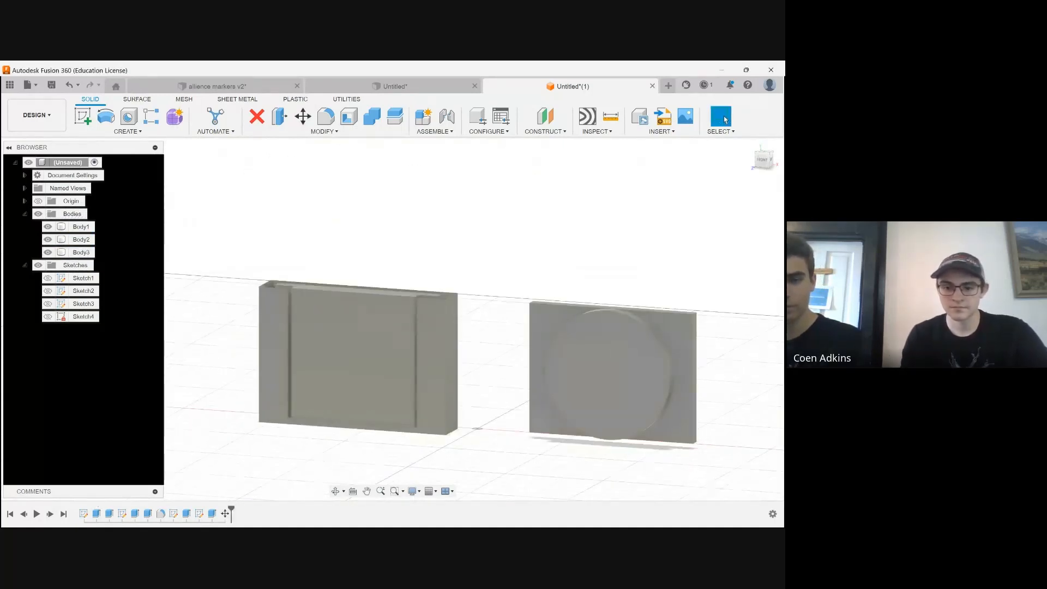
{"action": "scroll", "coordinate": [180, 338], "scroll_direction": "down", "scroll_amount": 2}
{"action": "scroll", "coordinate": [360, 366], "scroll_direction": "up", "scroll_amount": 3}
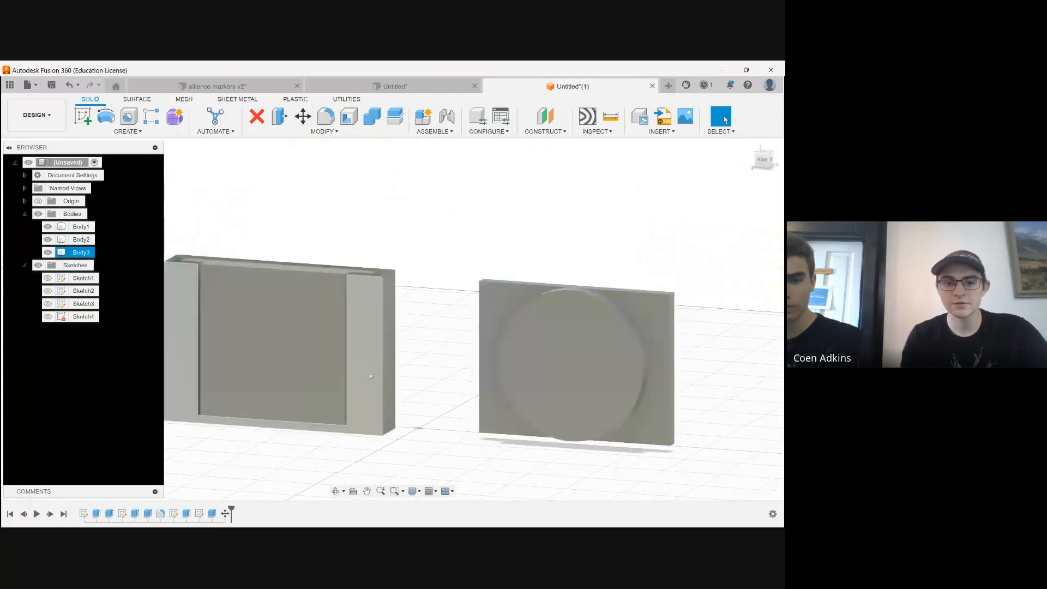
{"action": "left_click", "coordinate": [82, 253]}
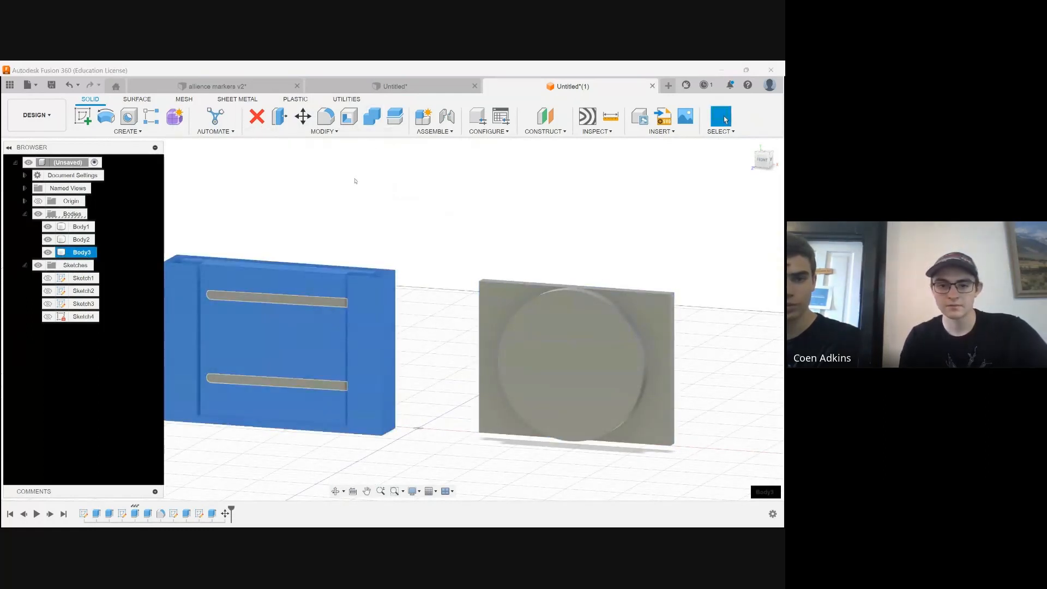
{"action": "left_click", "coordinate": [349, 217]}
{"action": "scroll", "coordinate": [349, 217], "scroll_direction": "down", "scroll_amount": 1}
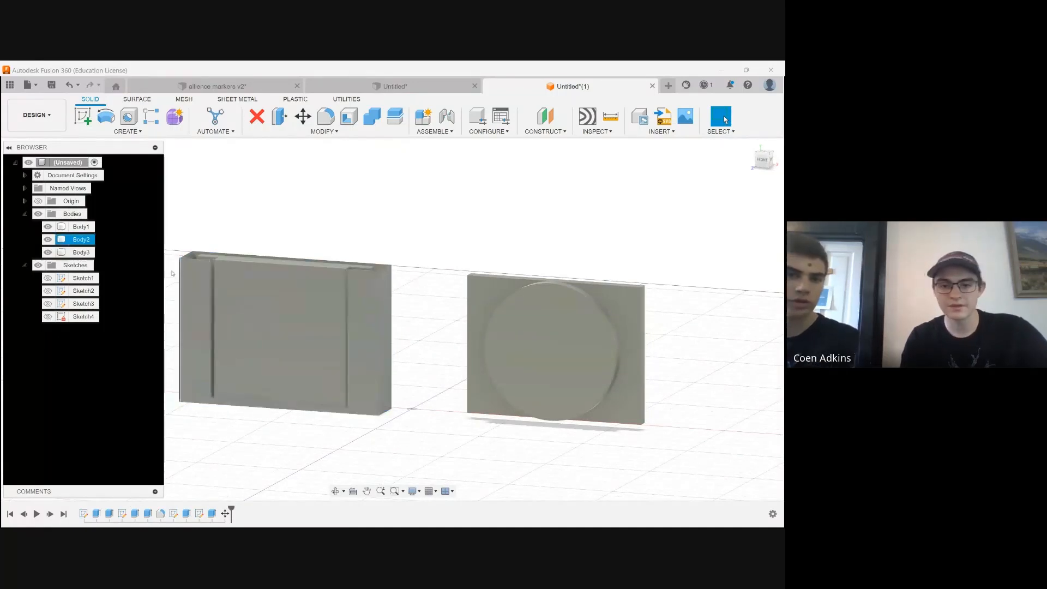
Create a copy of the holder Body3 and move it 130 mm along X onto the round raised plate
{"action": "left_click", "coordinate": [80, 253]}
{"action": "key", "text": "m"}
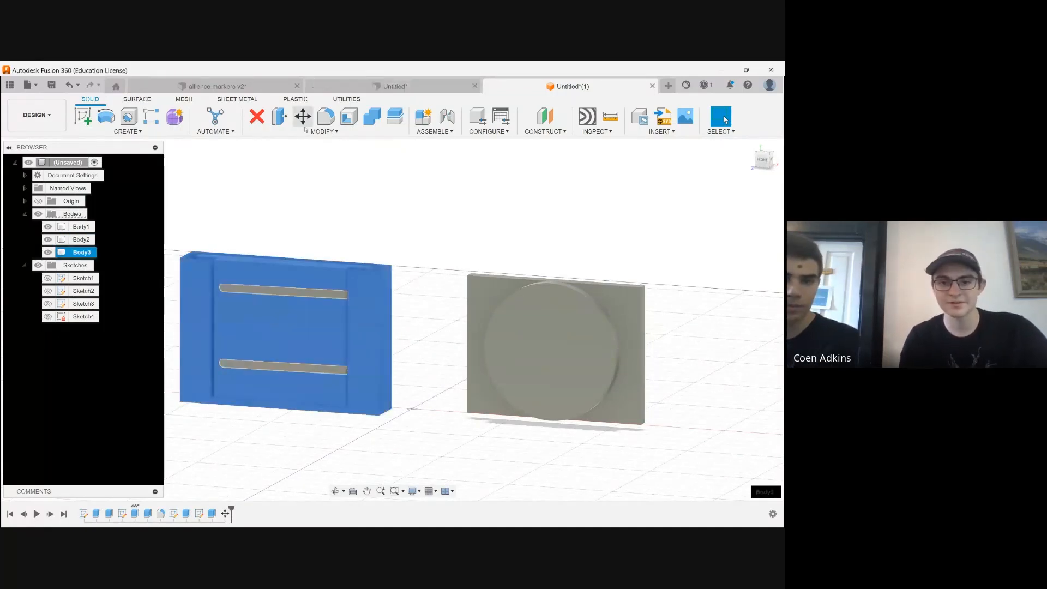
{"action": "left_click", "coordinate": [702, 359]}
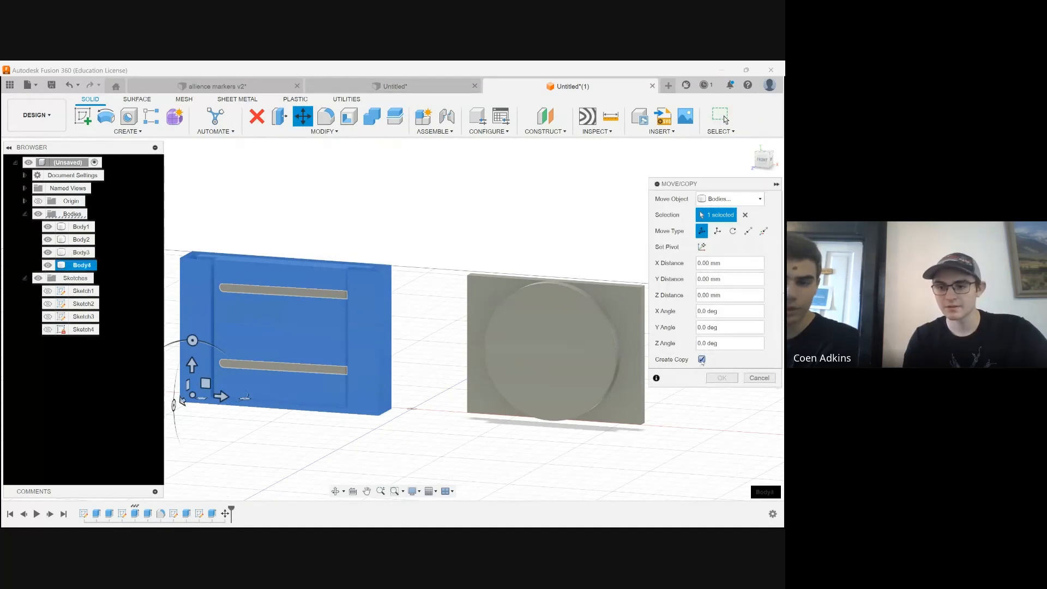
{"action": "left_click_drag", "start_coordinate": [220, 397], "coordinate": [513, 392]}
{"action": "left_click", "coordinate": [762, 159]}
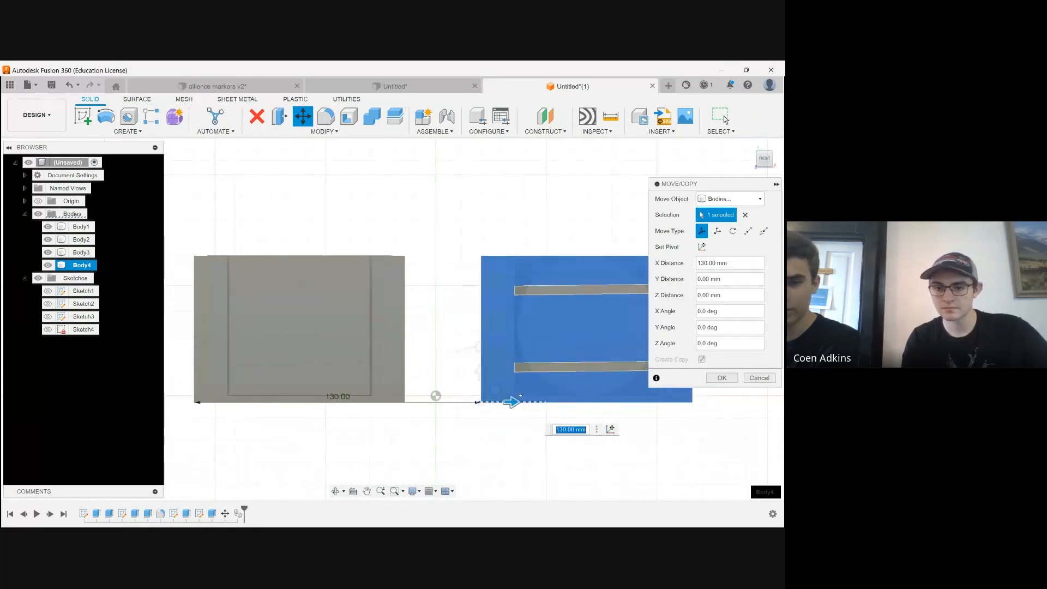
{"action": "scroll", "coordinate": [597, 360], "scroll_direction": "up", "scroll_amount": 2}
{"action": "middle_click_drag", "start_coordinate": [597, 360], "coordinate": [502, 361]}
{"action": "key", "text": "Return"}
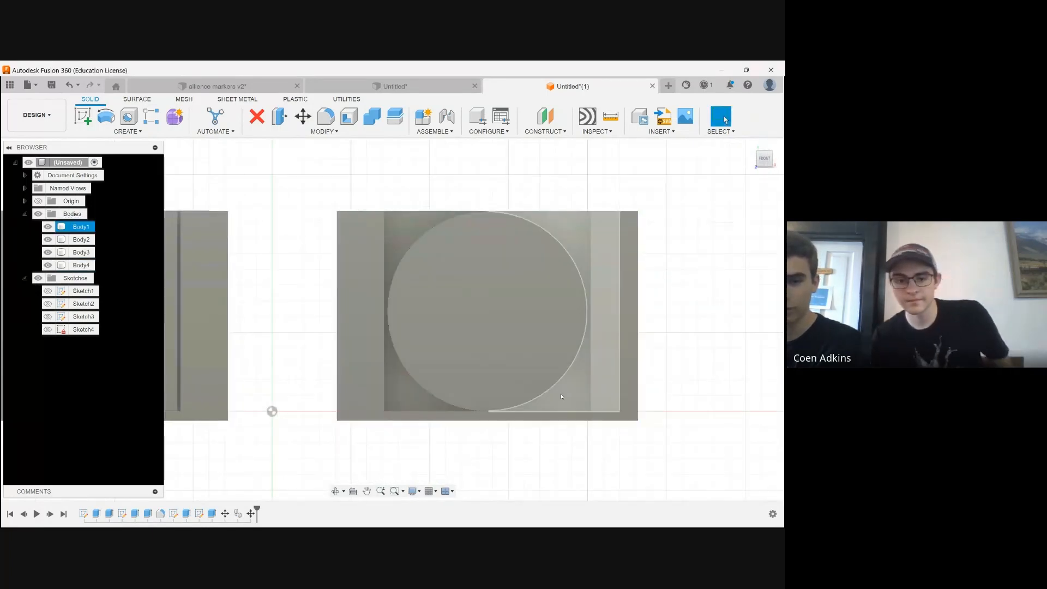
Examine both holders side by side with their plates inserted
{"action": "left_click", "coordinate": [334, 495]}
{"action": "scroll", "coordinate": [399, 254], "scroll_direction": "down", "scroll_amount": 3}
{"action": "left_click_drag", "start_coordinate": [399, 254], "coordinate": [404, 295]}
{"action": "scroll", "coordinate": [404, 295], "scroll_direction": "down", "scroll_amount": 1}
{"action": "middle_click_drag", "start_coordinate": [404, 294], "coordinate": [488, 288]}
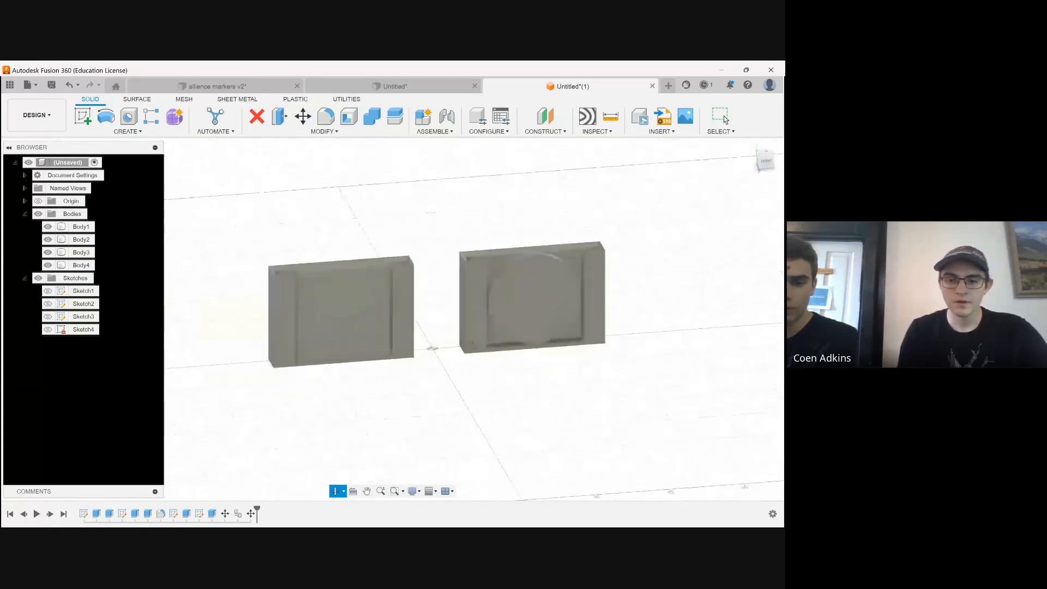
{"action": "scroll", "coordinate": [240, 418], "scroll_direction": "down", "scroll_amount": 1}
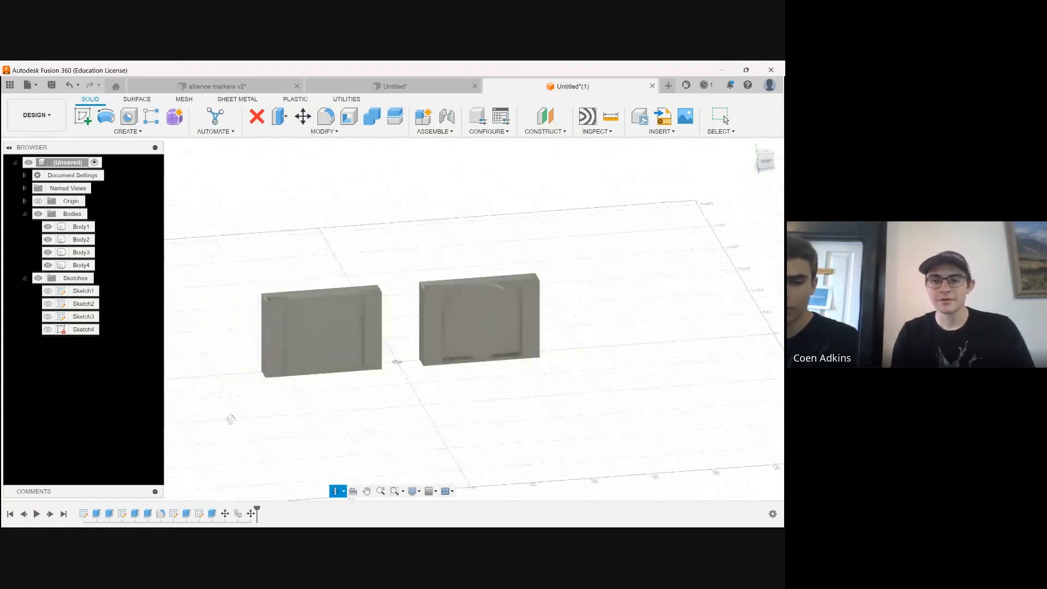
Create a new empty design and make it the active document after a look back at the holder design
{"action": "left_click", "coordinate": [668, 86]}
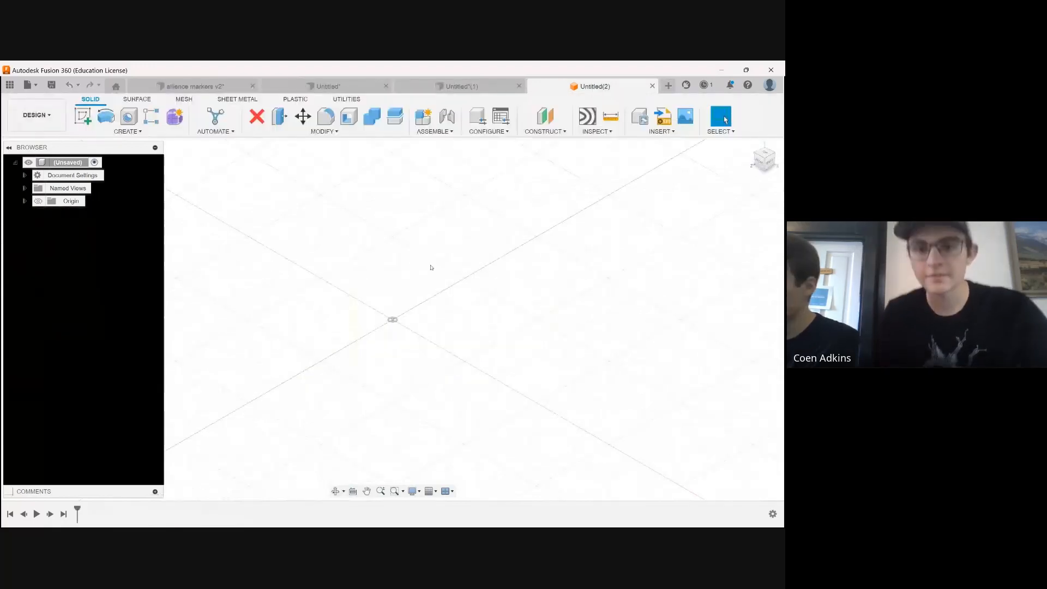
{"action": "left_click", "coordinate": [460, 86]}
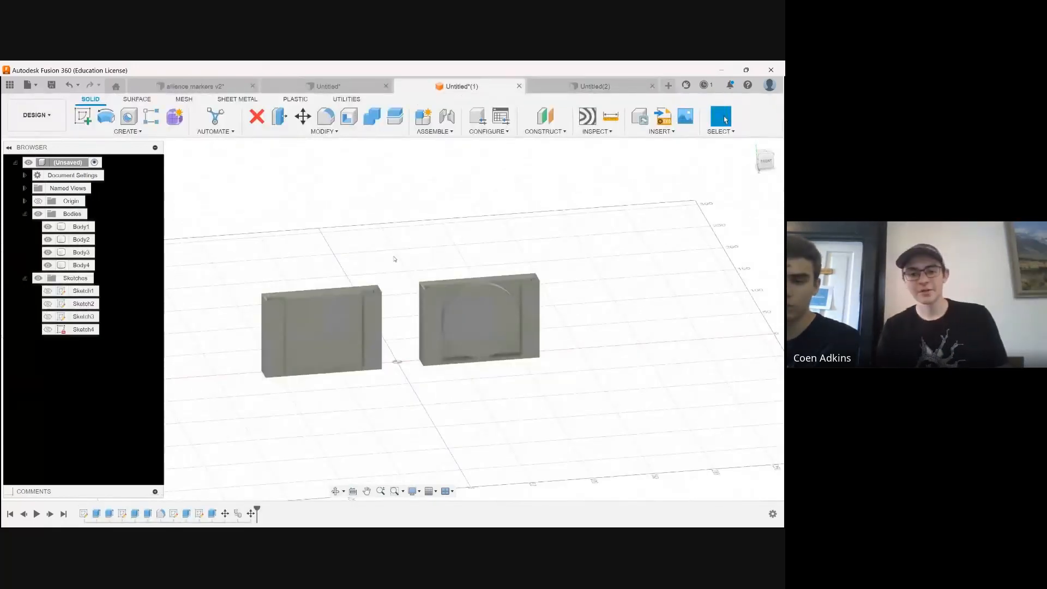
{"action": "left_click", "coordinate": [591, 89]}
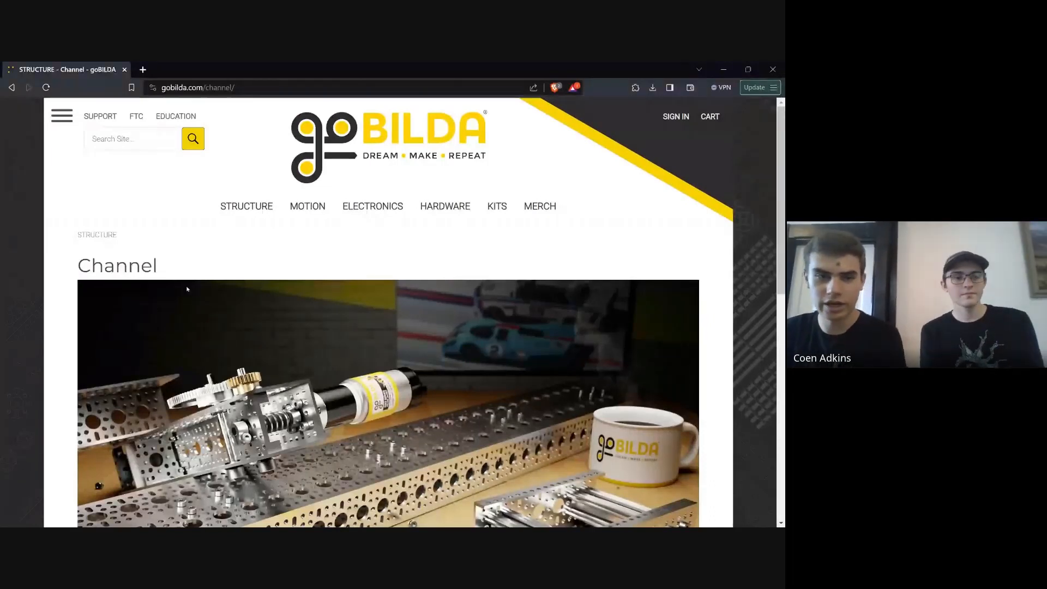
On the goBILDA website, open the Channel page from the Structure category and view its U-Channel series
{"action": "scroll", "coordinate": [358, 262], "scroll_direction": "down", "scroll_amount": 1}
{"action": "scroll", "coordinate": [327, 240], "scroll_direction": "up", "scroll_amount": 1}
{"action": "left_click", "coordinate": [244, 207]}
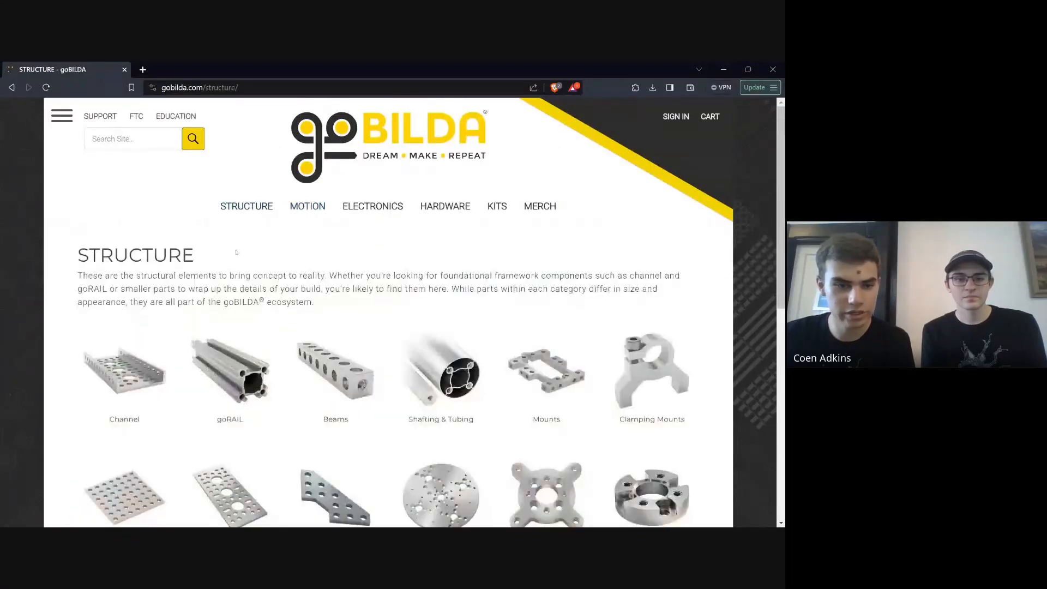
{"action": "scroll", "coordinate": [121, 323], "scroll_direction": "down", "scroll_amount": 1}
{"action": "left_click", "coordinate": [121, 322]}
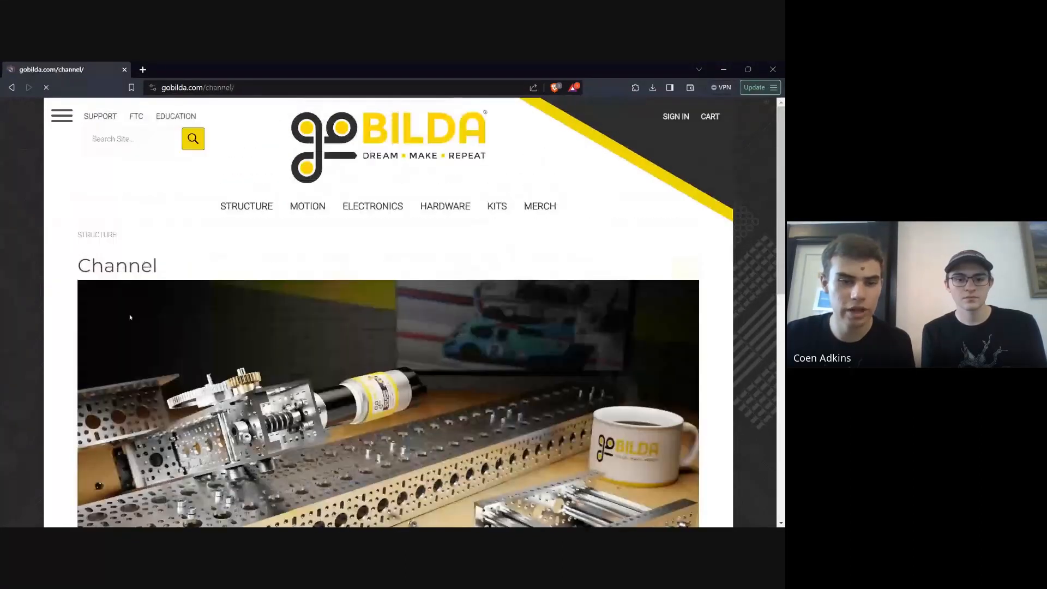
{"action": "scroll", "coordinate": [343, 322], "scroll_direction": "down", "scroll_amount": 6}
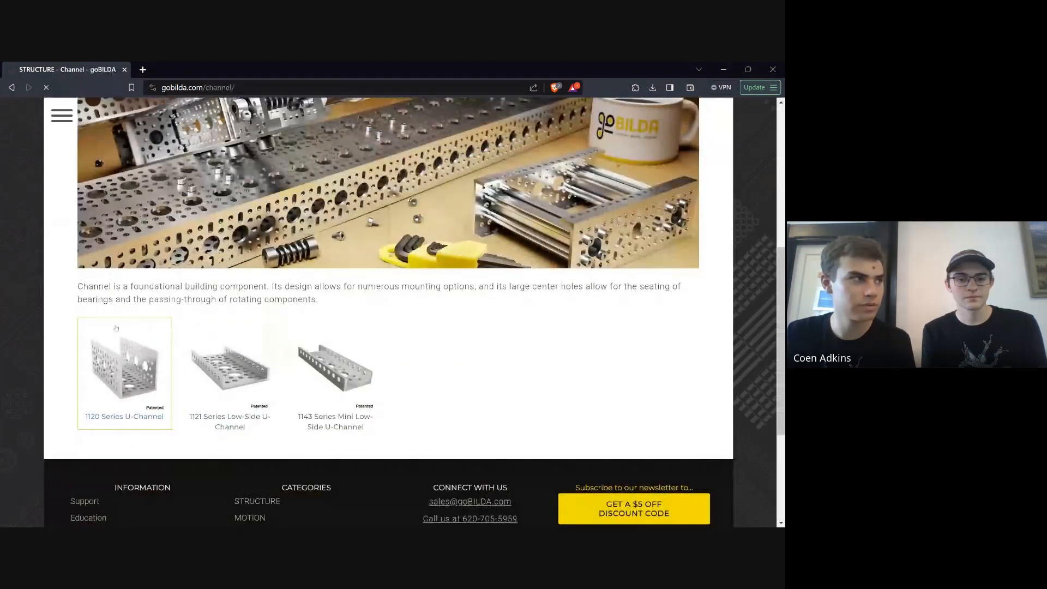
Open the 1120 Series U-Channel (1 Hole, 48mm Length) product page and download its STEP file
{"action": "scroll", "coordinate": [199, 357], "scroll_direction": "down", "scroll_amount": 1}
{"action": "left_click", "coordinate": [120, 266]}
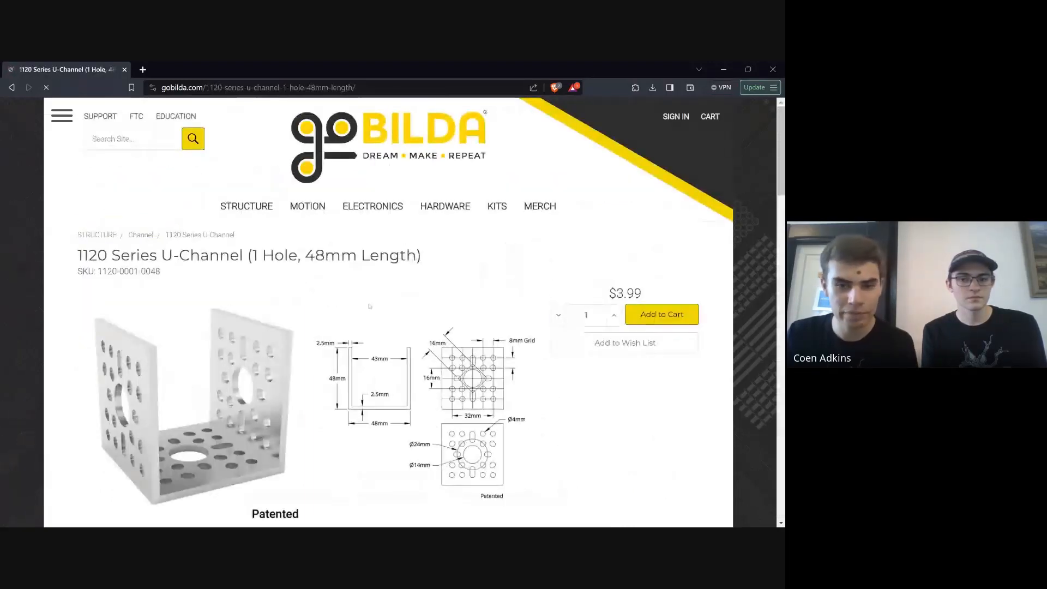
{"action": "scroll", "coordinate": [398, 327], "scroll_direction": "down", "scroll_amount": 5}
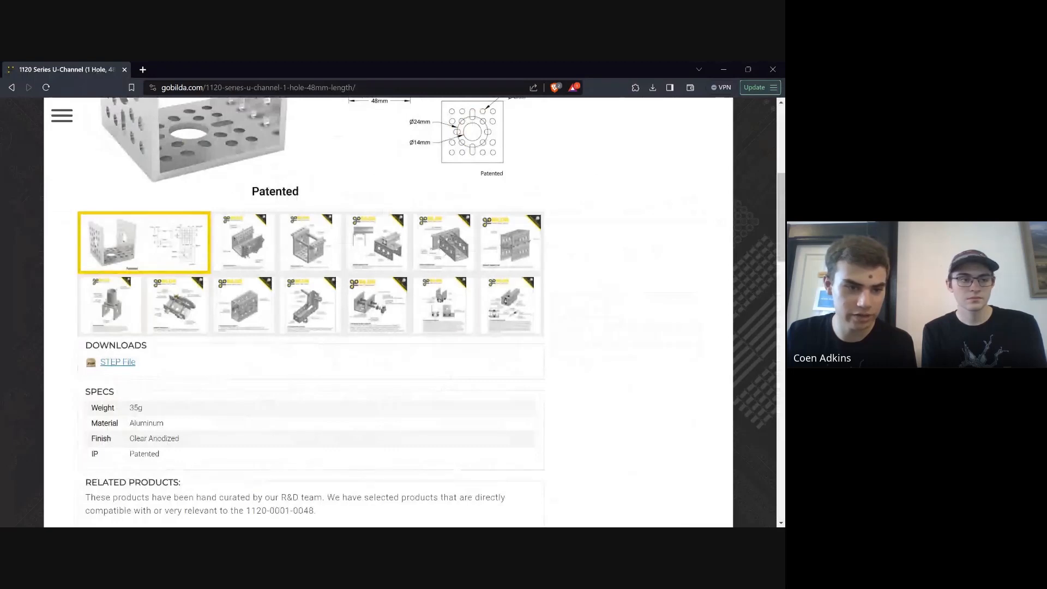
{"action": "left_click", "coordinate": [121, 363]}
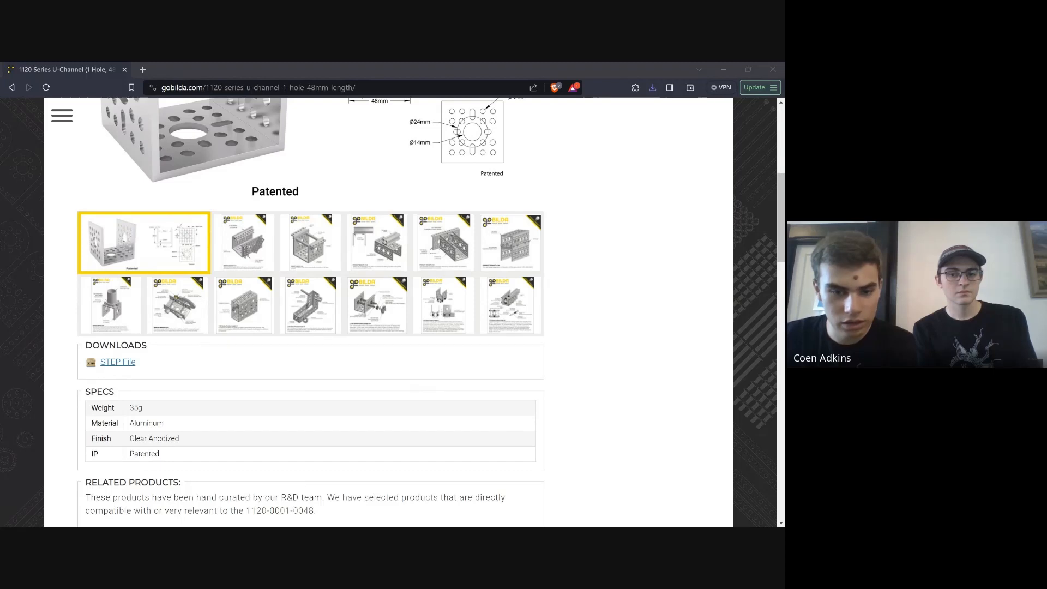
{"action": "left_click", "coordinate": [171, 370]}
{"action": "scroll", "coordinate": [172, 371], "scroll_direction": "up", "scroll_amount": 6}
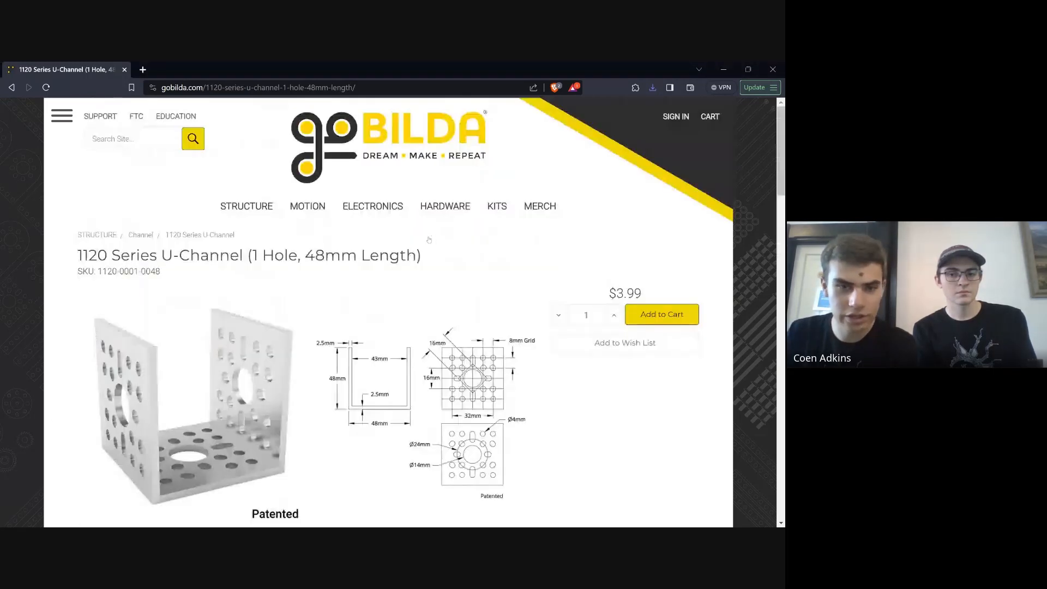
{"action": "left_click_drag", "start_coordinate": [162, 256], "coordinate": [423, 261]}
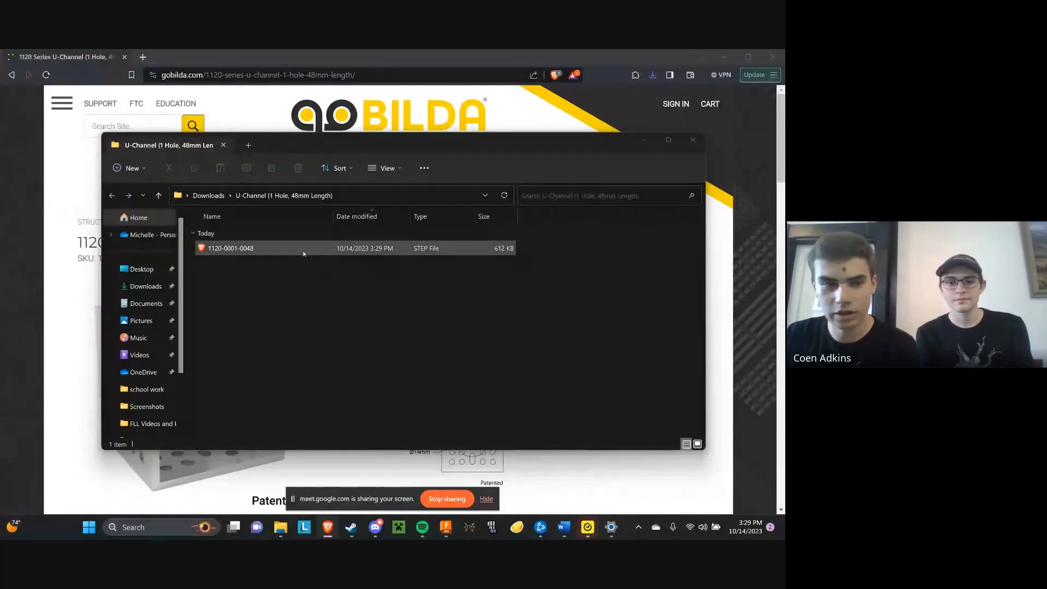
{"action": "left_click", "coordinate": [134, 291]}
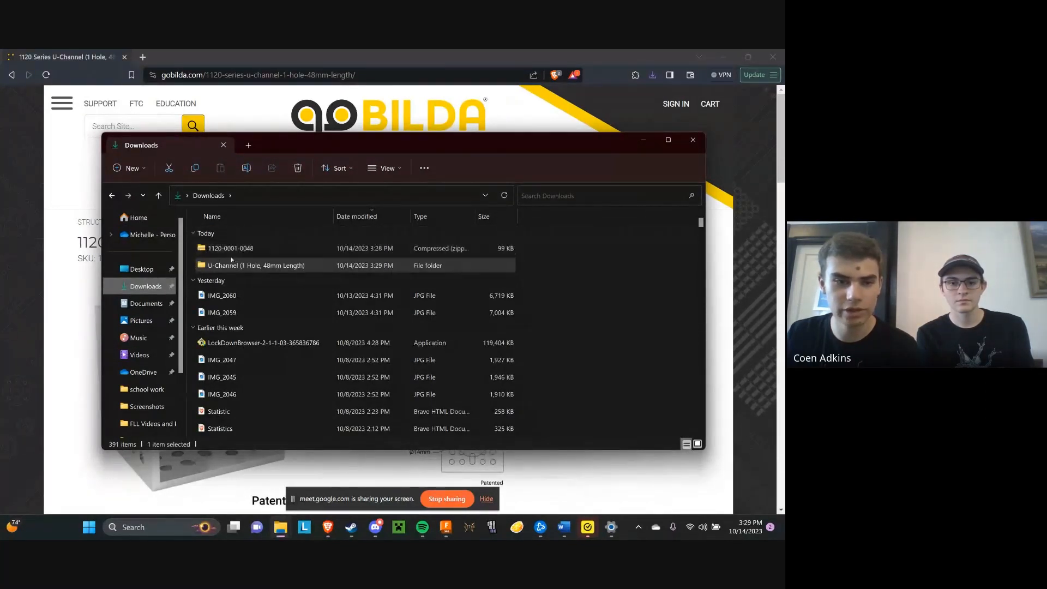
{"action": "double_click", "coordinate": [250, 265]}
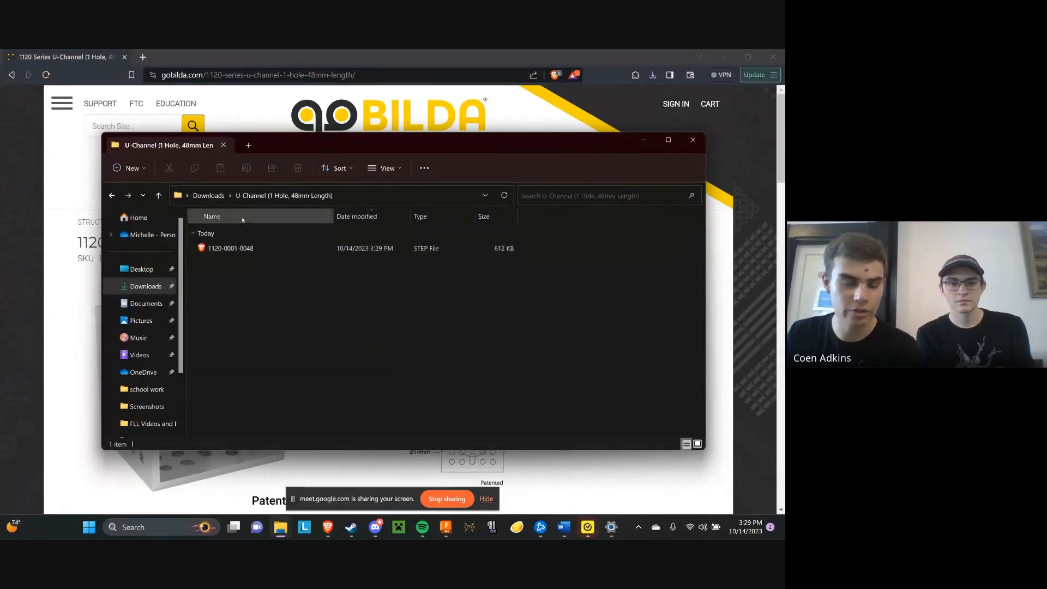
{"action": "left_click", "coordinate": [235, 248]}
{"action": "right_click", "coordinate": [235, 249]}
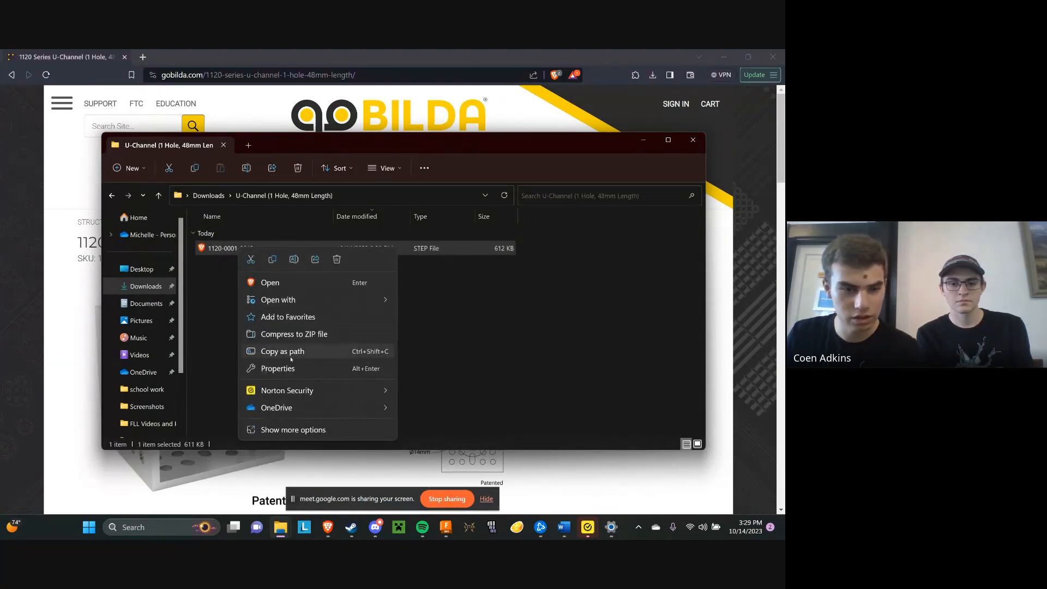
{"action": "left_click", "coordinate": [293, 259]}
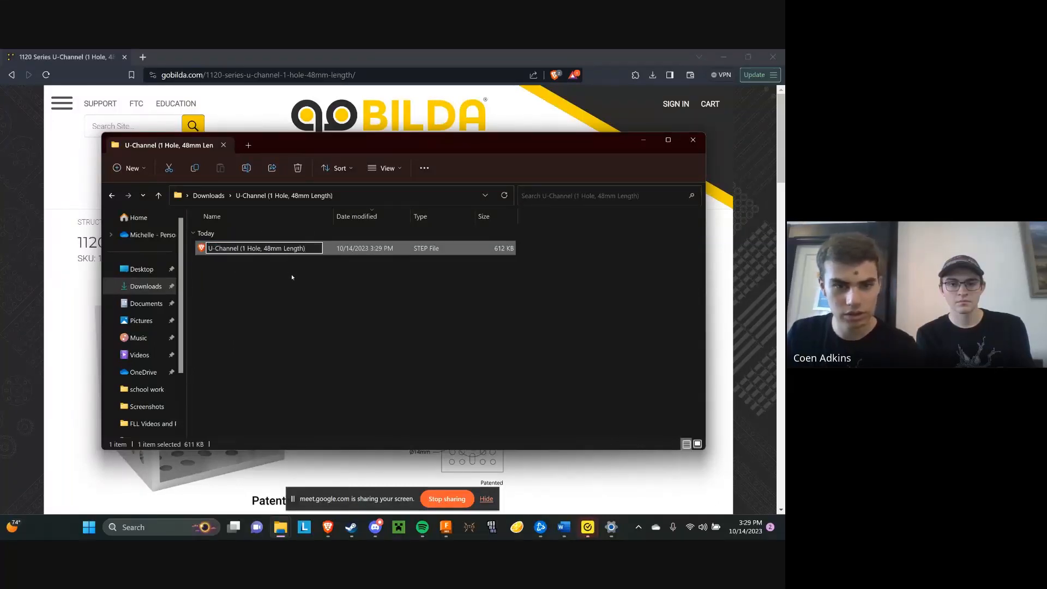
{"action": "key", "text": "Return"}
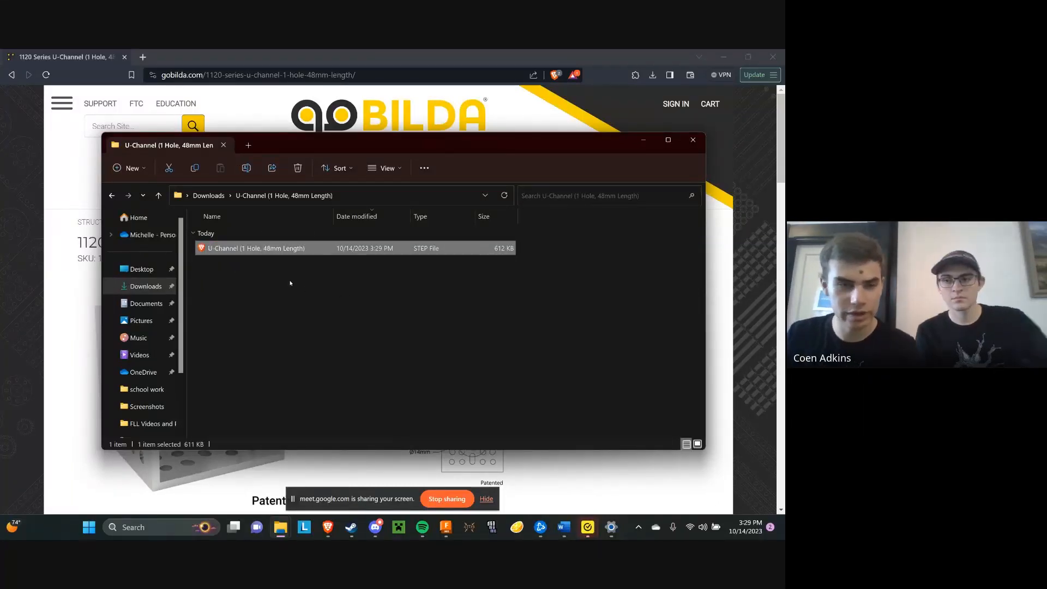
Switch to Fusion 360 and start opening a file from the computer, browsing to the Downloads folder
{"action": "left_click", "coordinate": [643, 140]}
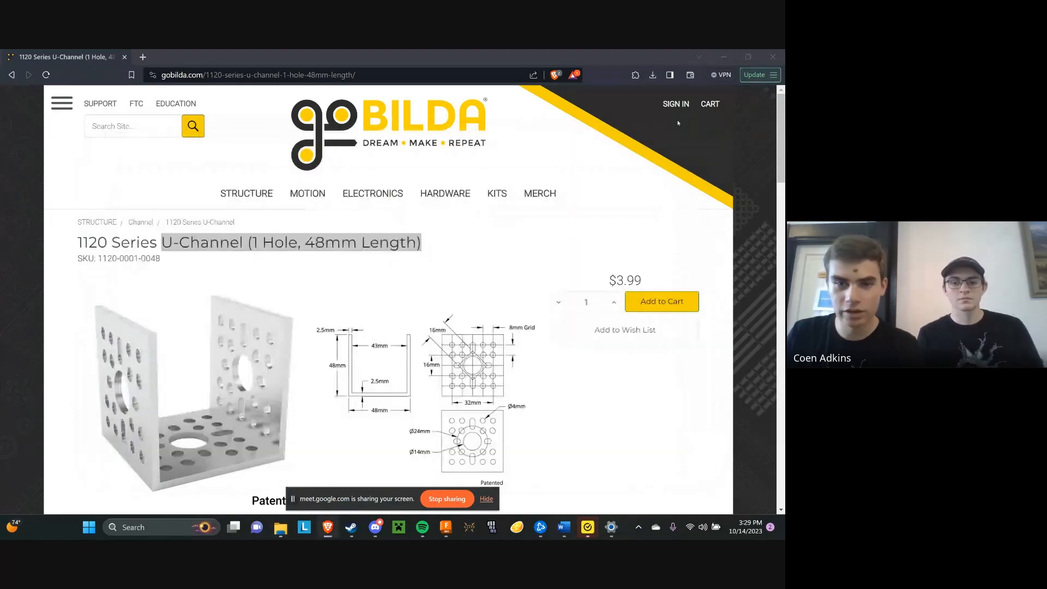
{"action": "left_click", "coordinate": [723, 57]}
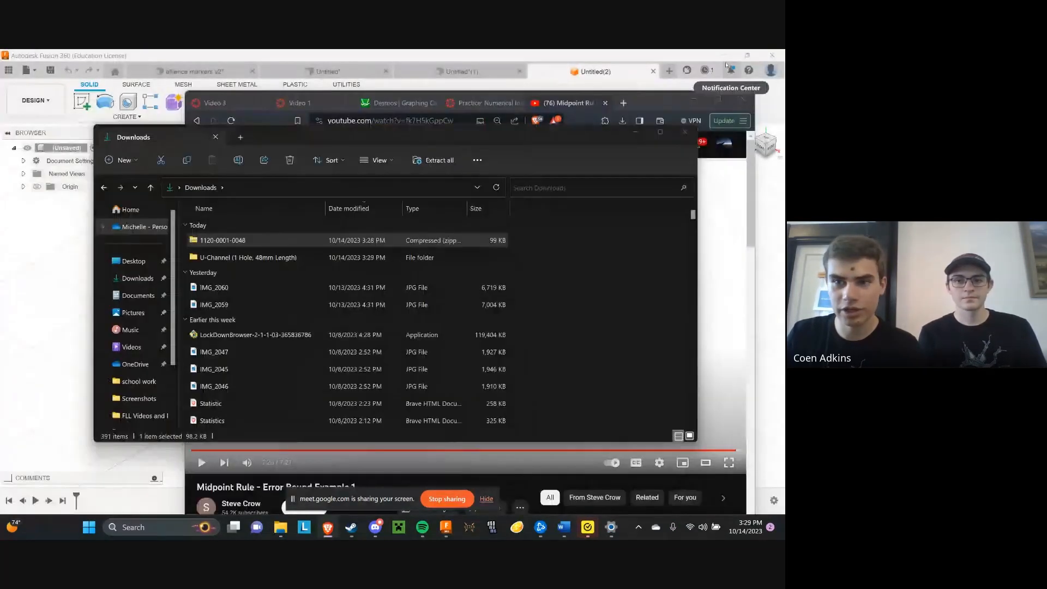
{"action": "left_click", "coordinate": [742, 86]}
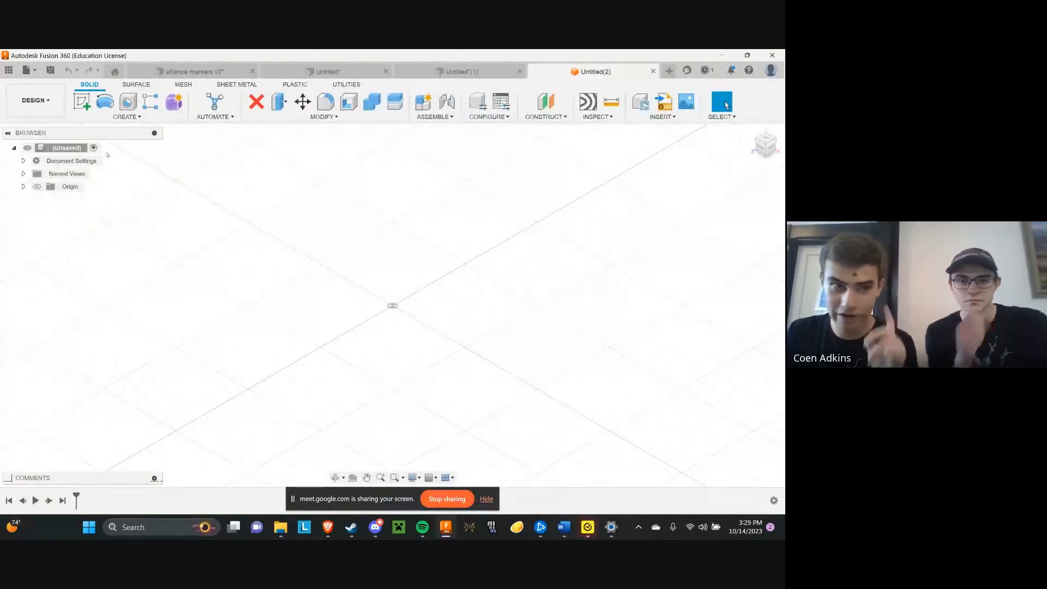
{"action": "left_click", "coordinate": [26, 70]}
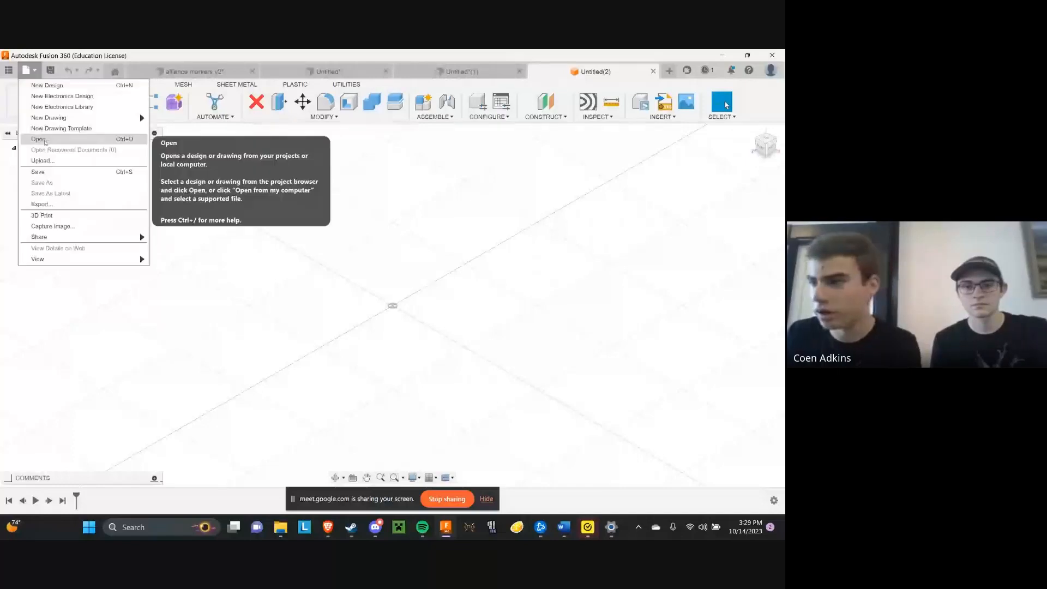
{"action": "left_click", "coordinate": [45, 141]}
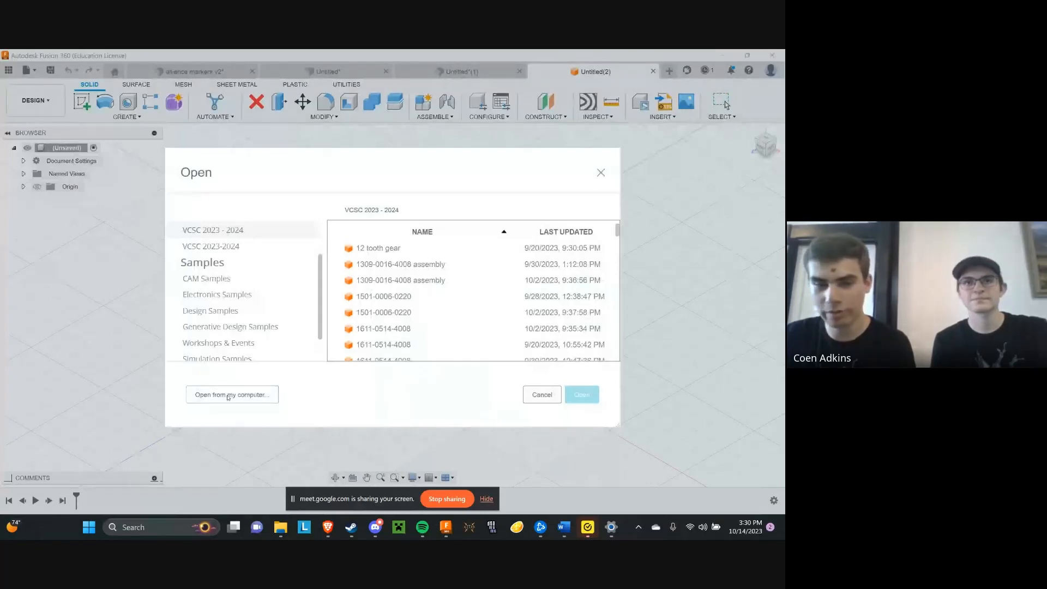
{"action": "left_click", "coordinate": [206, 395]}
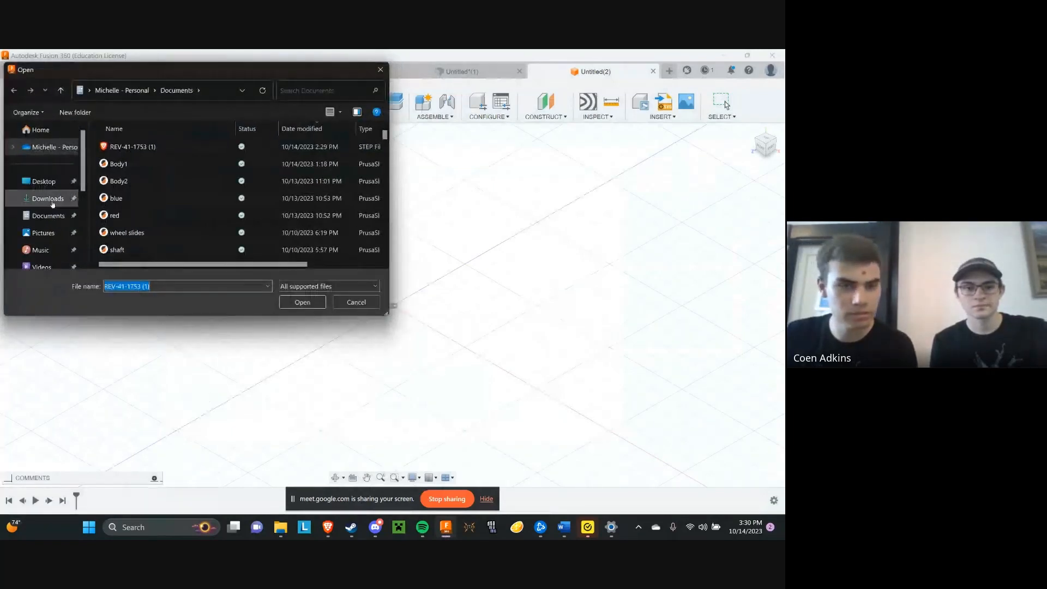
{"action": "left_click", "coordinate": [52, 203]}
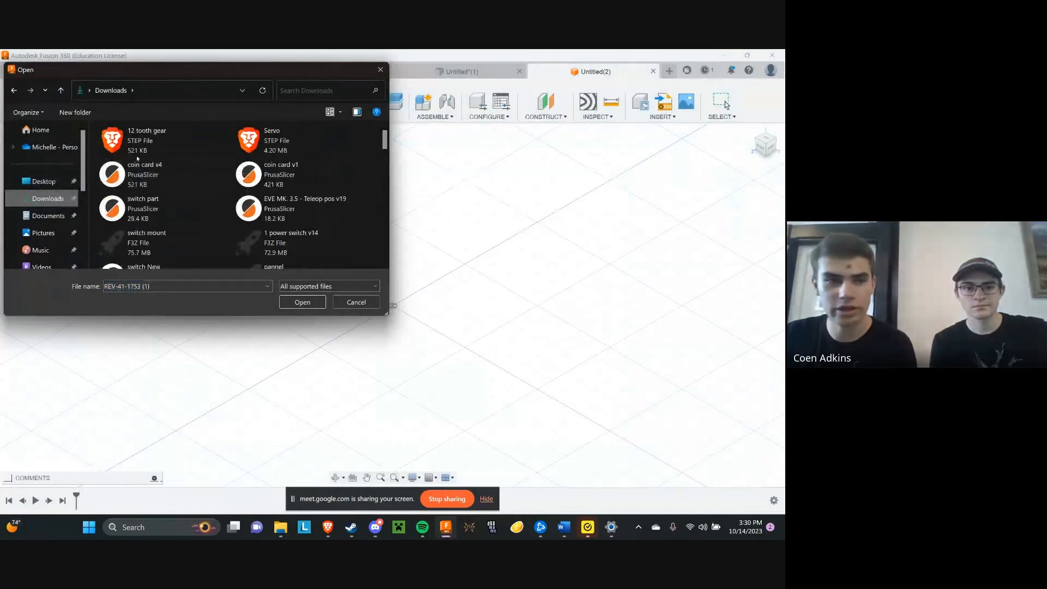
Look for the U-Channel STEP file in the Downloads and Home folders, showing the Downloads files as a list
{"action": "left_click", "coordinate": [340, 112]}
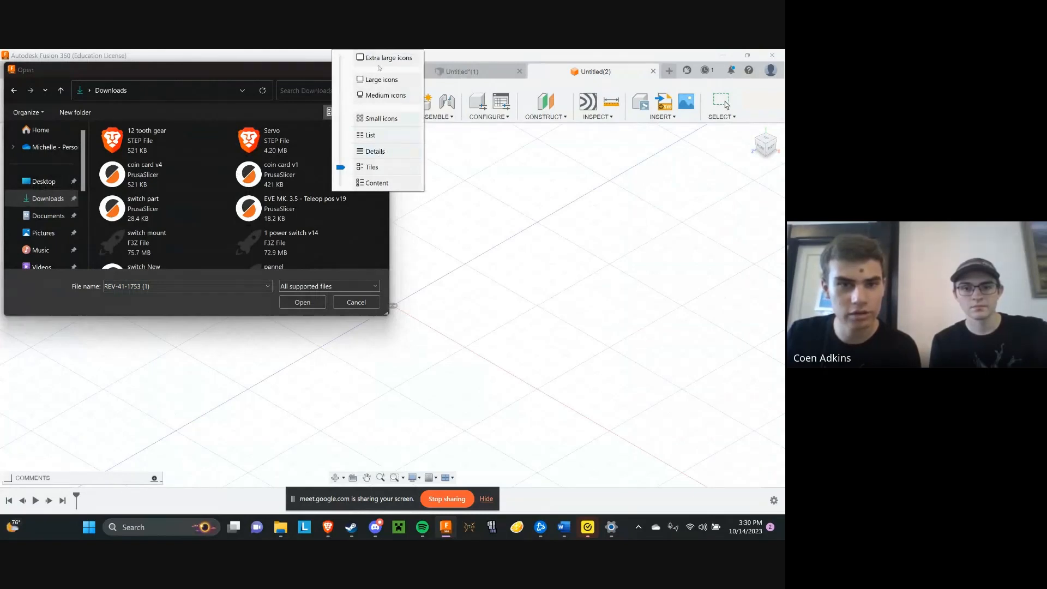
{"action": "left_click", "coordinate": [227, 108]}
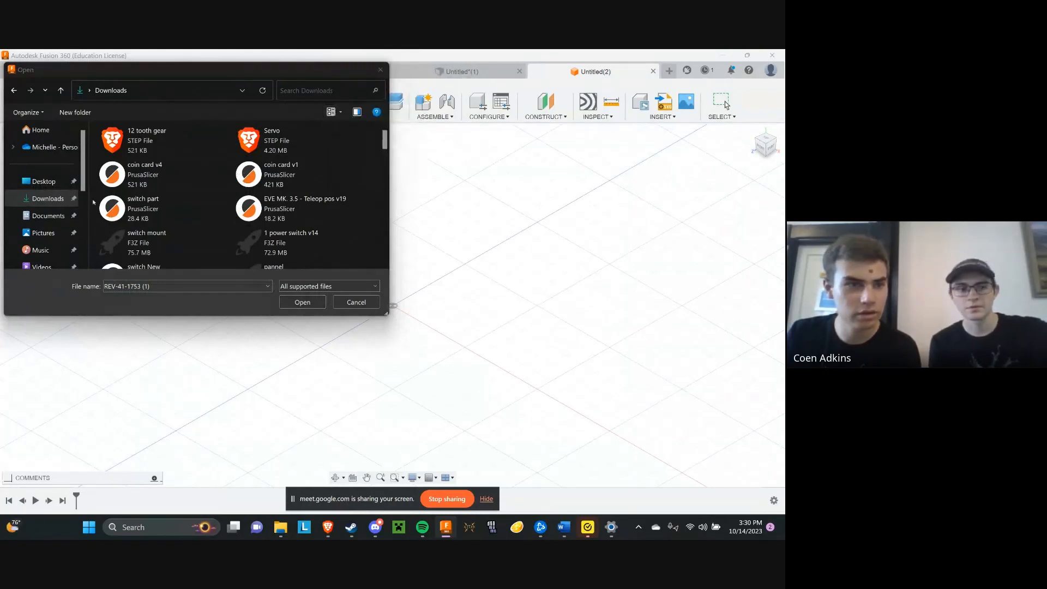
{"action": "left_click", "coordinate": [40, 131]}
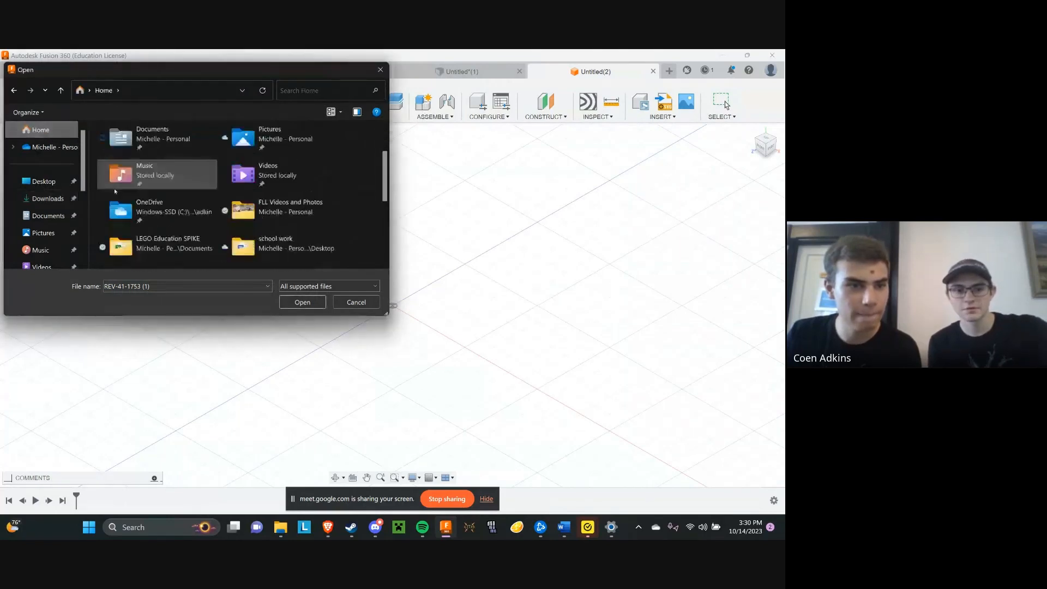
{"action": "scroll", "coordinate": [136, 209], "scroll_direction": "down", "scroll_amount": 5}
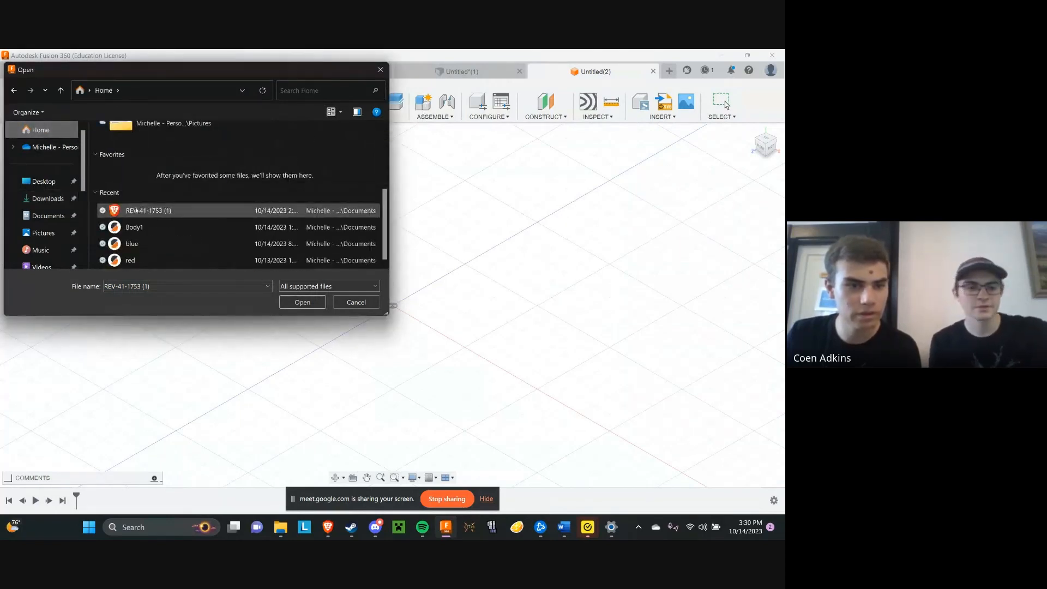
{"action": "left_click", "coordinate": [48, 199]}
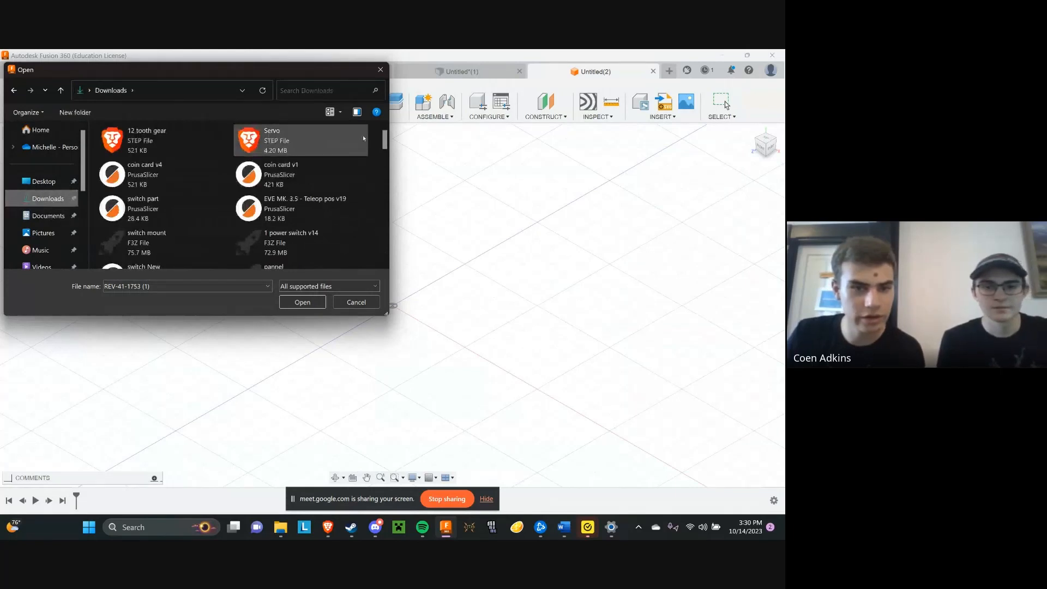
{"action": "left_click", "coordinate": [332, 112]}
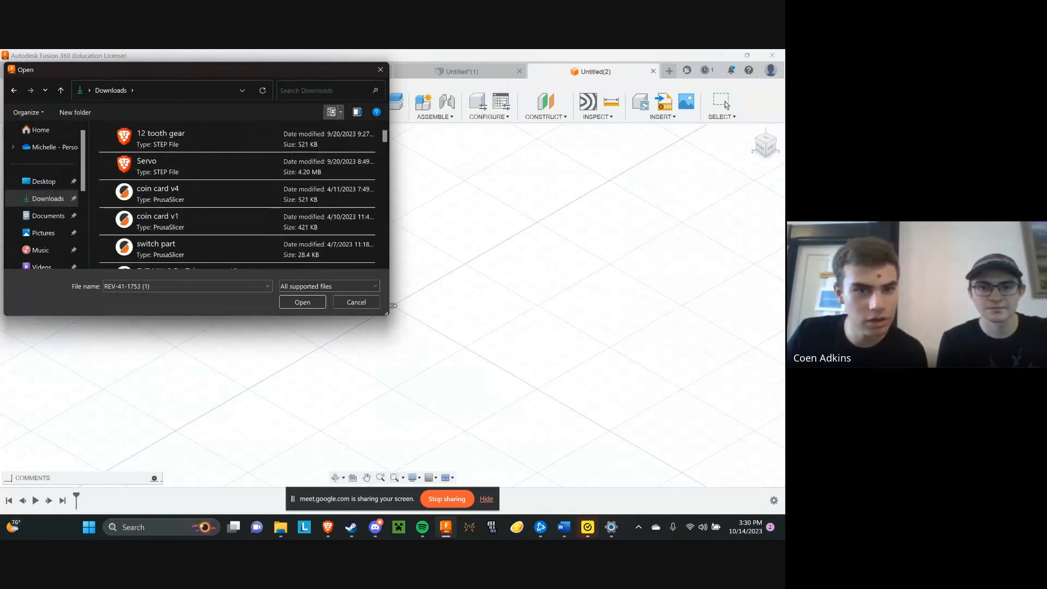
{"action": "left_click", "coordinate": [331, 112]}
{"action": "left_click", "coordinate": [339, 112]}
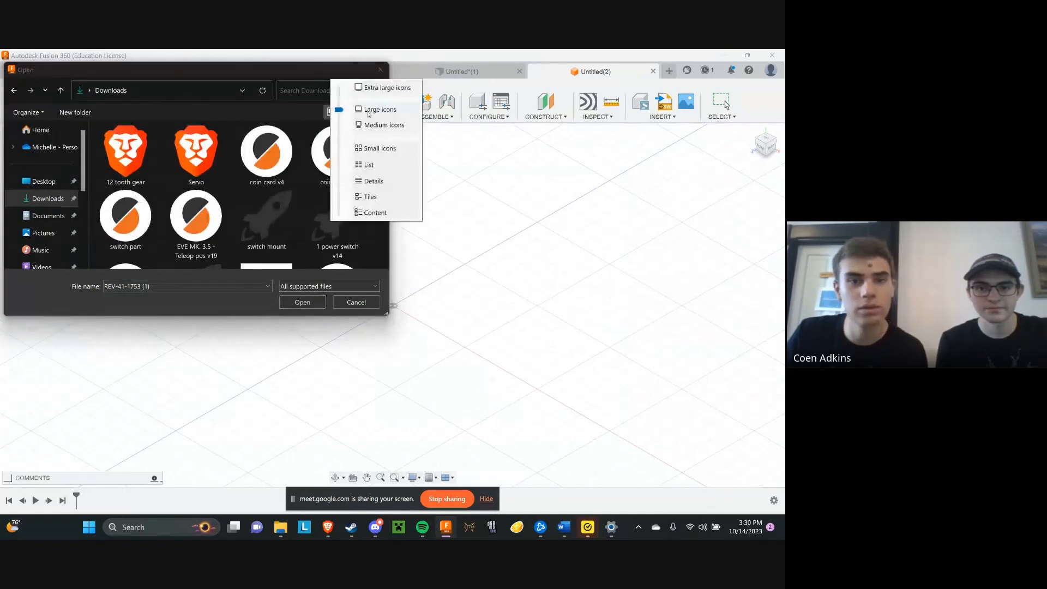
{"action": "left_click", "coordinate": [369, 165]}
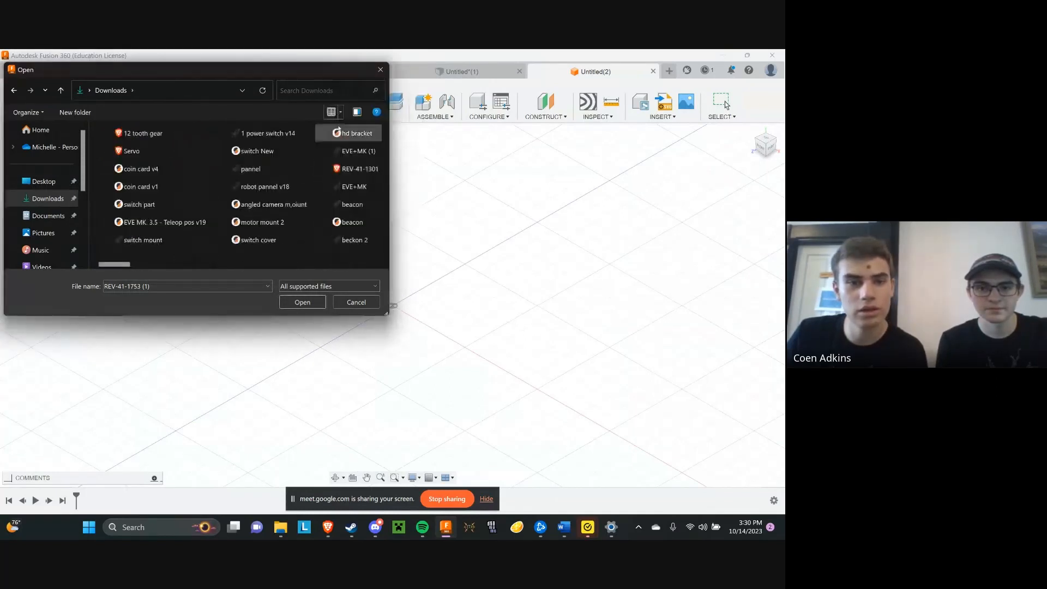
{"action": "scroll", "coordinate": [339, 136], "scroll_direction": "down", "scroll_amount": 3}
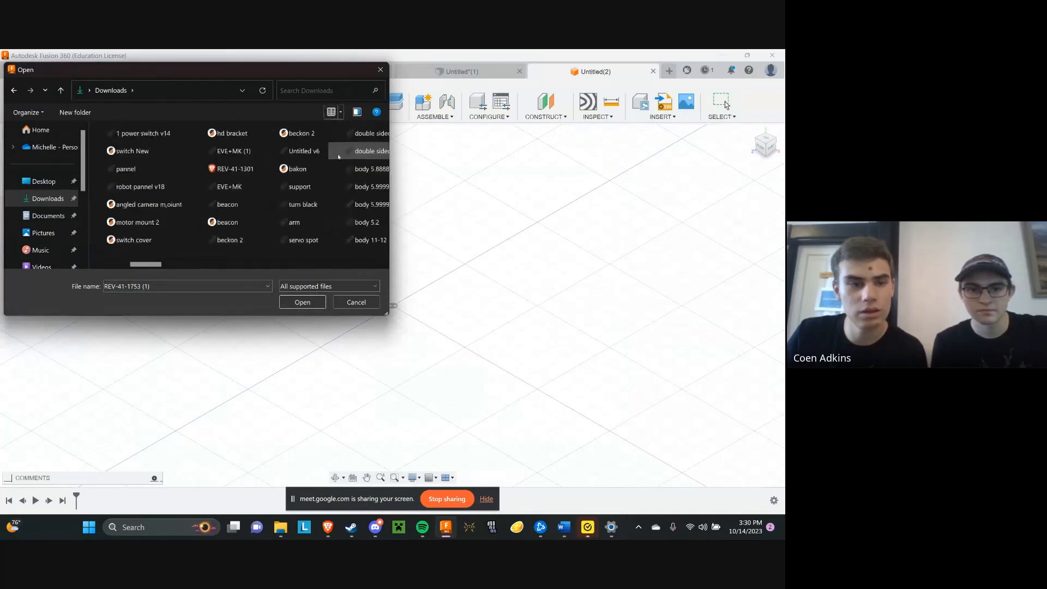
{"action": "scroll", "coordinate": [339, 139], "scroll_direction": "up", "scroll_amount": 3}
{"action": "left_click", "coordinate": [341, 112]}
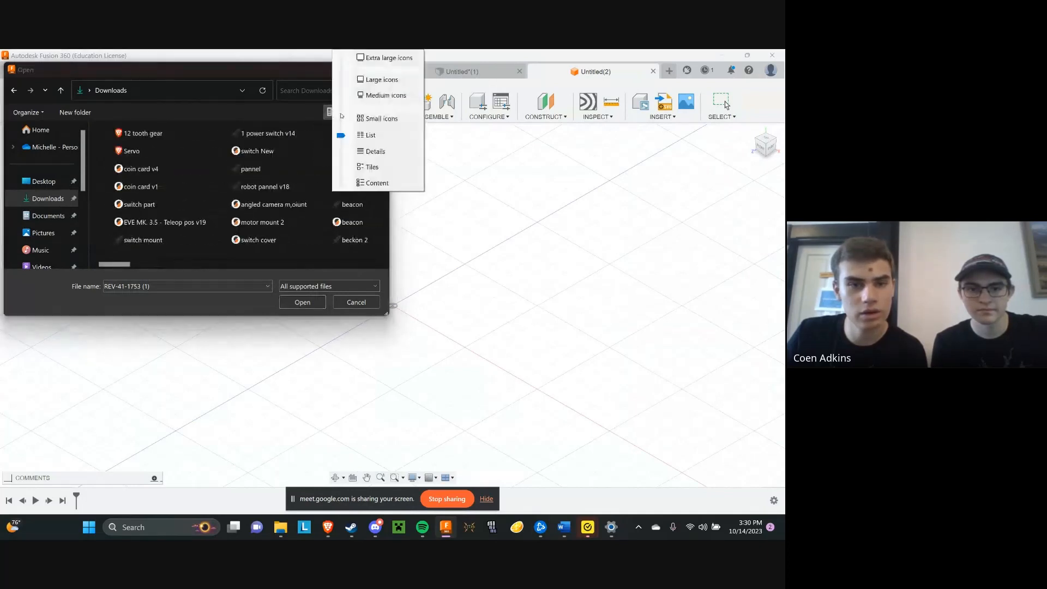
{"action": "left_click", "coordinate": [318, 111]}
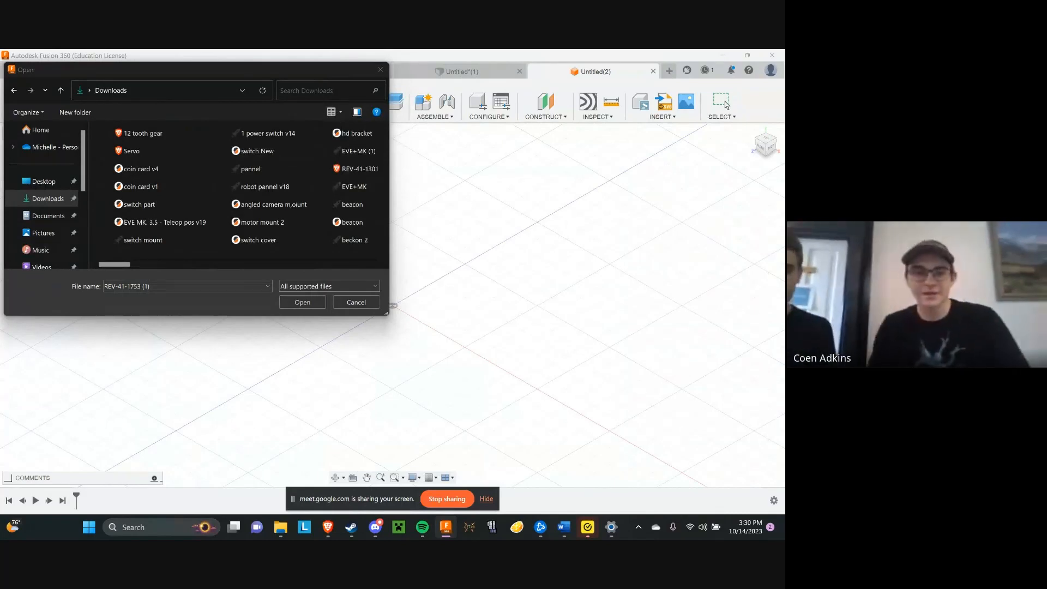
{"action": "mouse_move", "coordinate": [352, 527]}
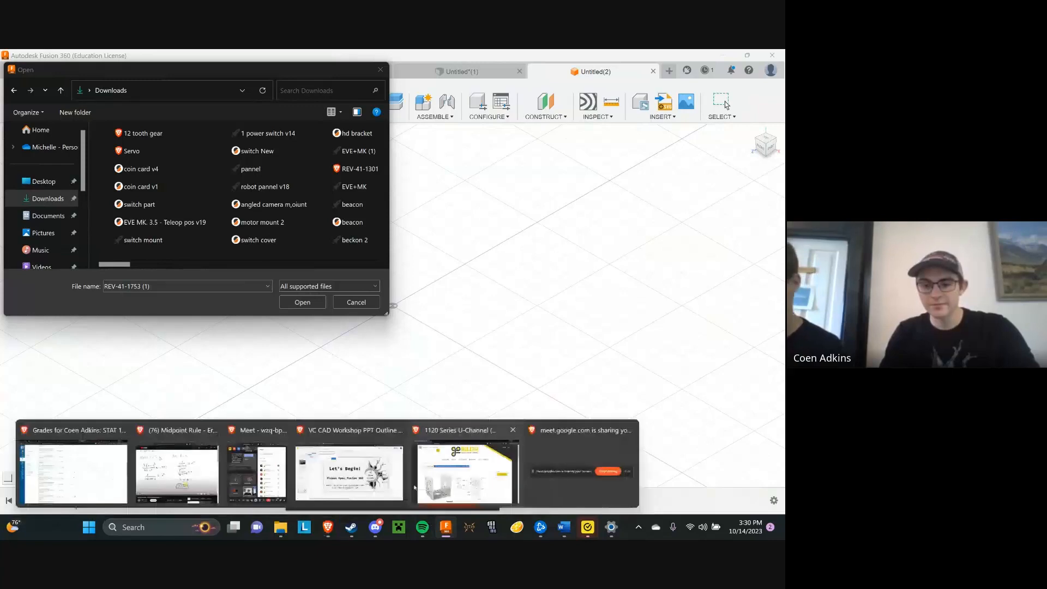
{"action": "left_click", "coordinate": [338, 475]}
{"action": "scroll", "coordinate": [339, 312], "scroll_direction": "down", "scroll_amount": 5}
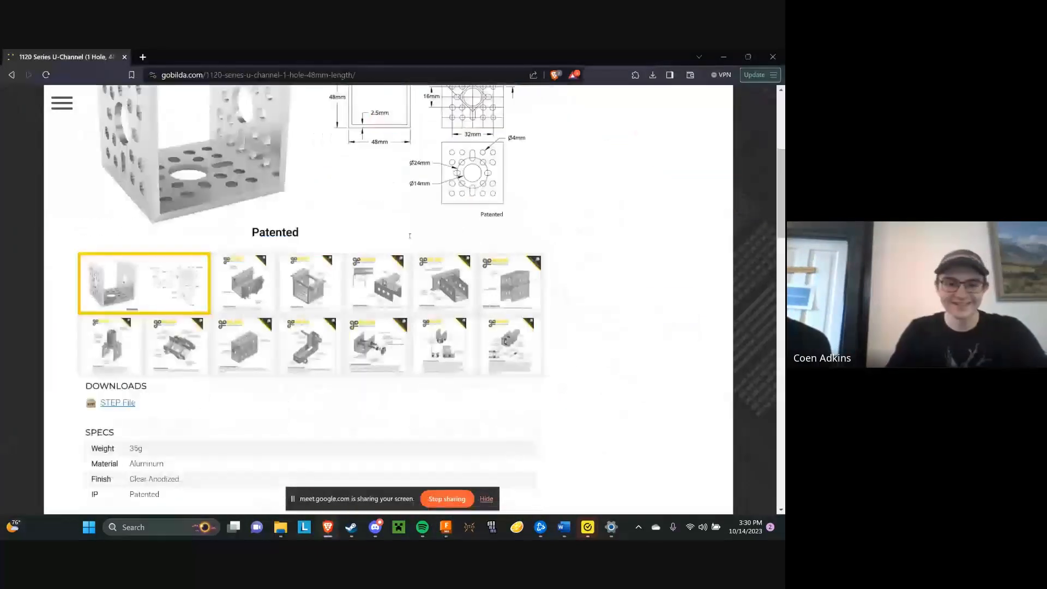
{"action": "left_click", "coordinate": [112, 349]}
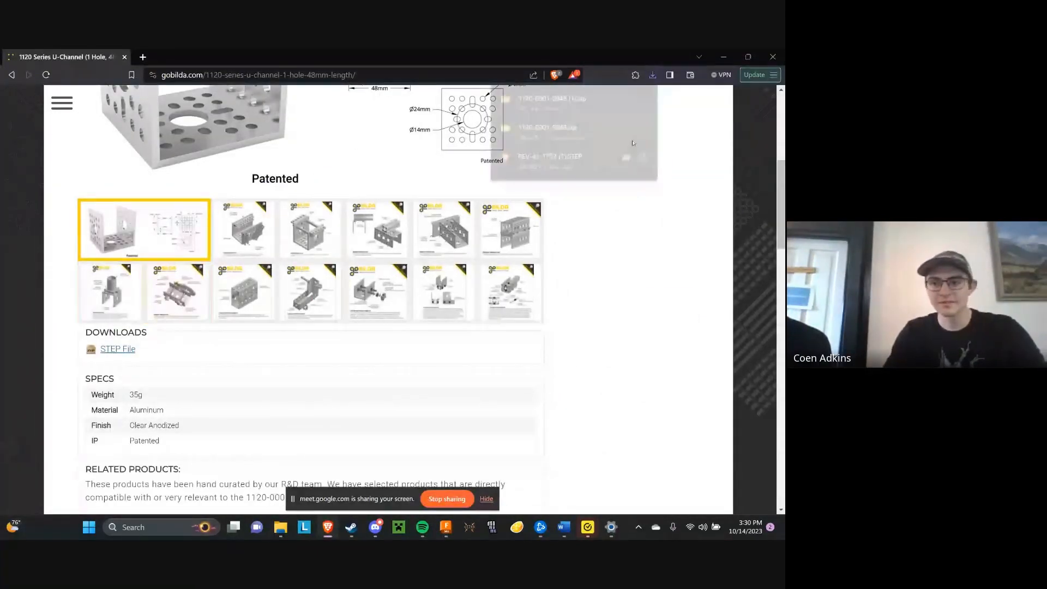
{"action": "left_click", "coordinate": [632, 146]}
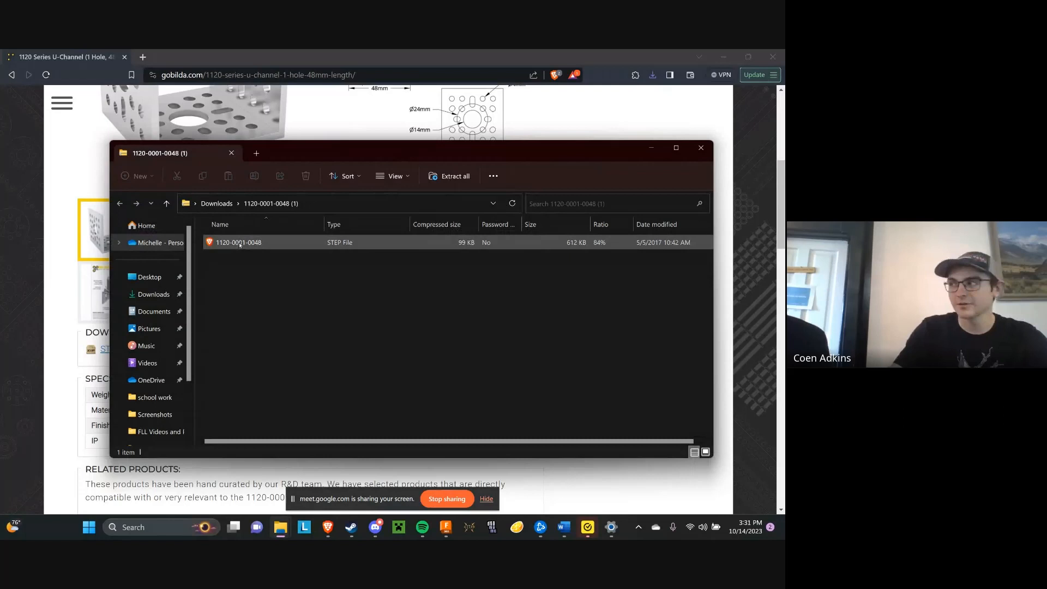
{"action": "left_click_drag", "start_coordinate": [240, 245], "coordinate": [155, 295]}
{"action": "left_click", "coordinate": [651, 148]}
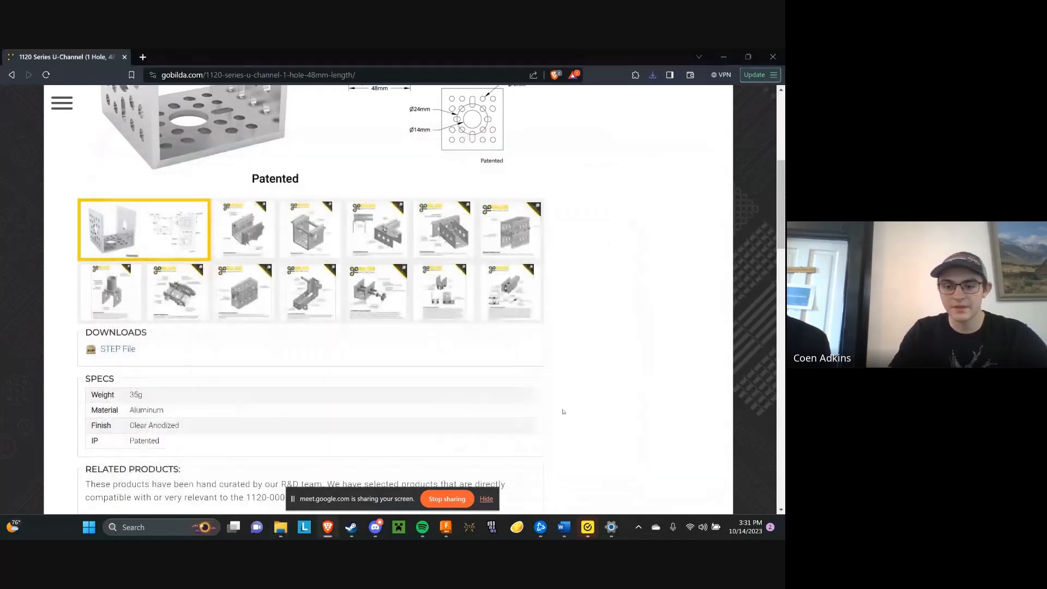
Switch to Fusion 360, dismiss the outdated file selection and start opening a file from the computer again
{"action": "mouse_move", "coordinate": [552, 534]}
{"action": "mouse_move", "coordinate": [446, 528]}
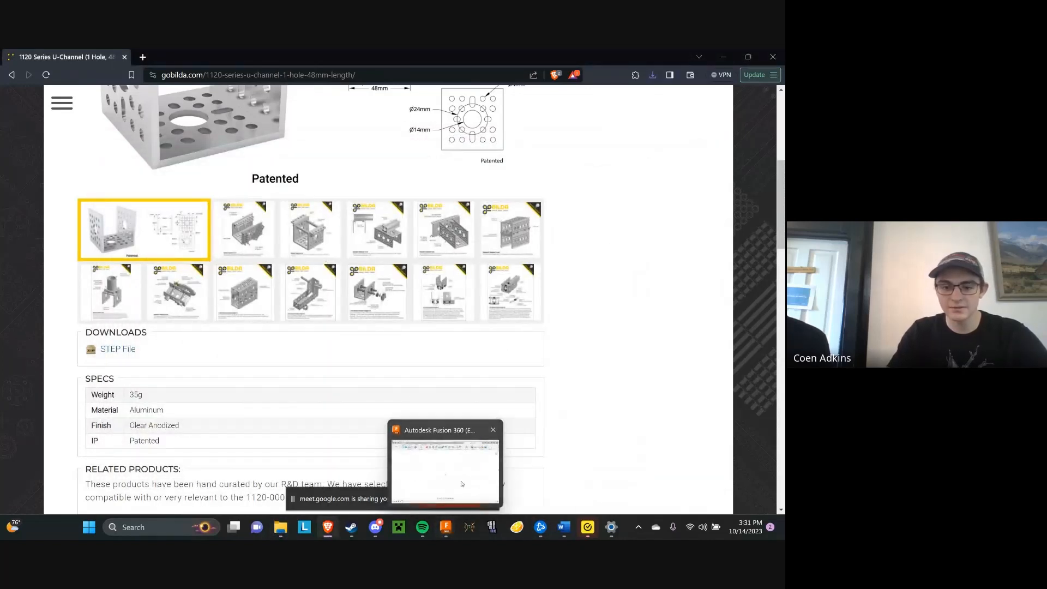
{"action": "left_click", "coordinate": [479, 480]}
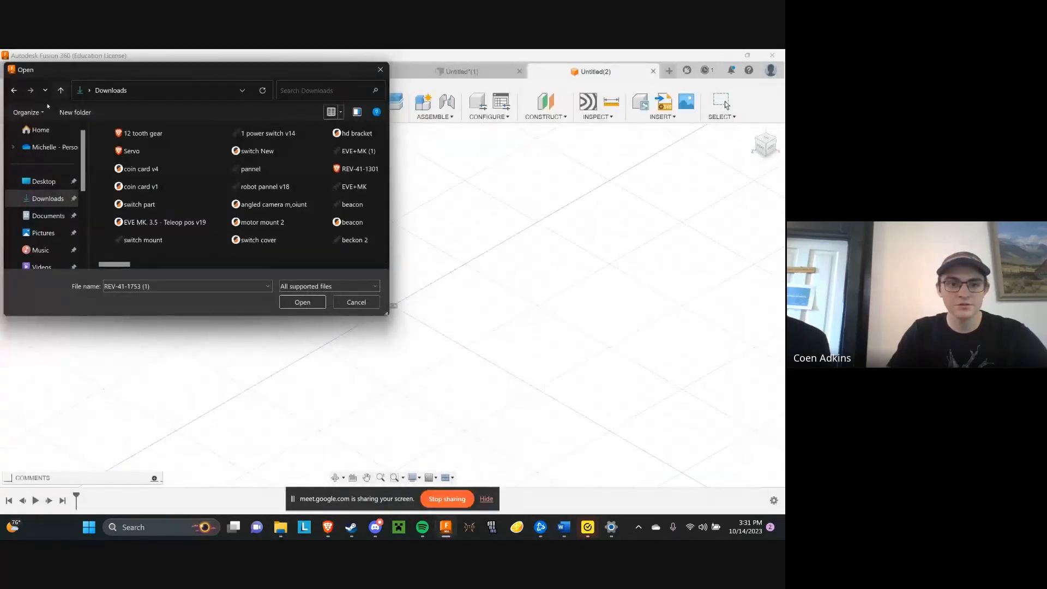
{"action": "left_click", "coordinate": [380, 69]}
{"action": "left_click", "coordinate": [34, 71]}
{"action": "left_click", "coordinate": [60, 139]}
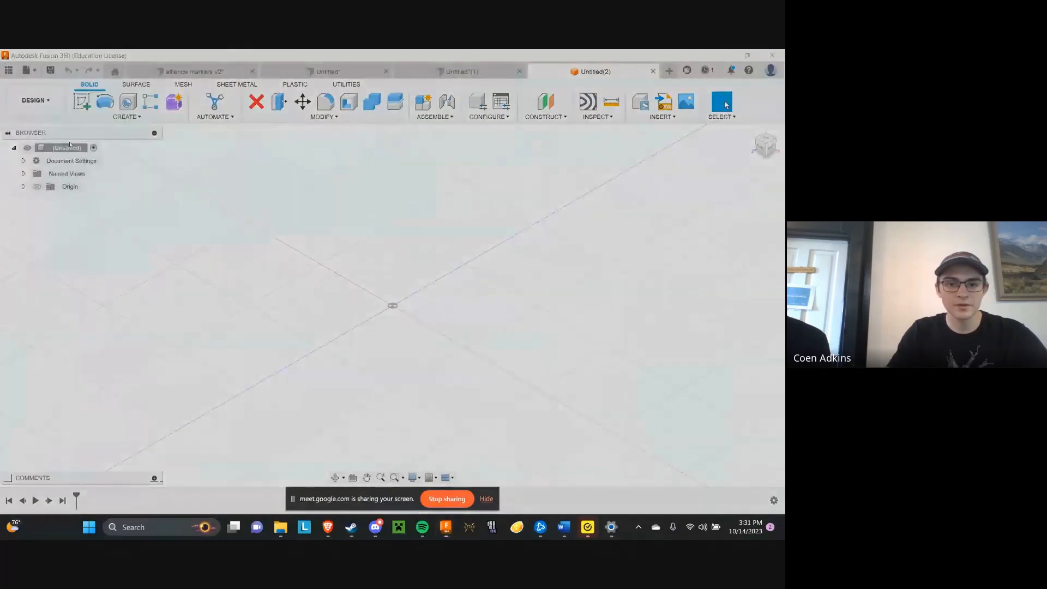
{"action": "left_click", "coordinate": [235, 397]}
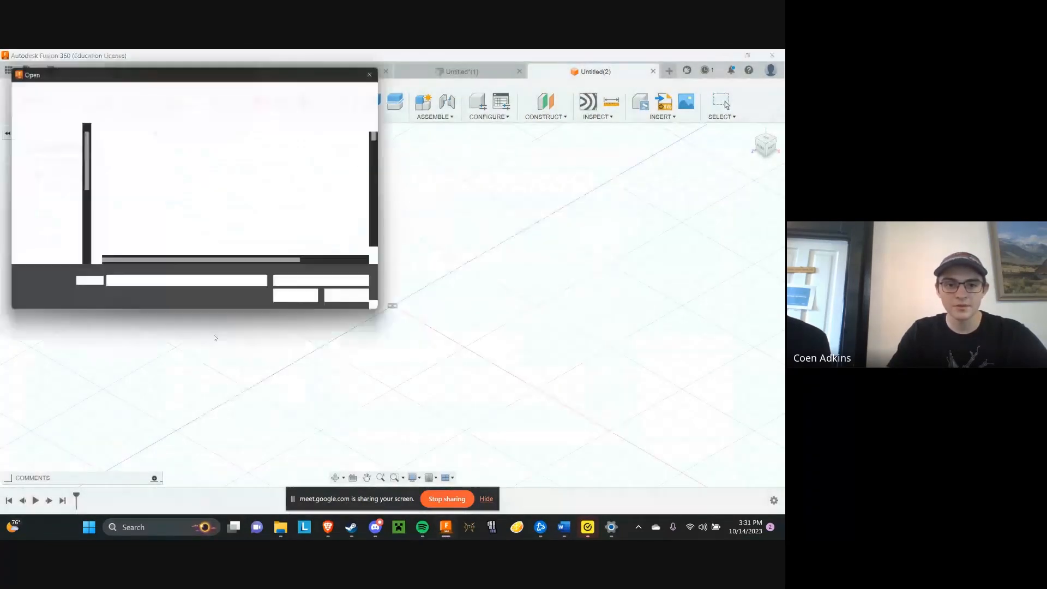
{"action": "left_click", "coordinate": [38, 130]}
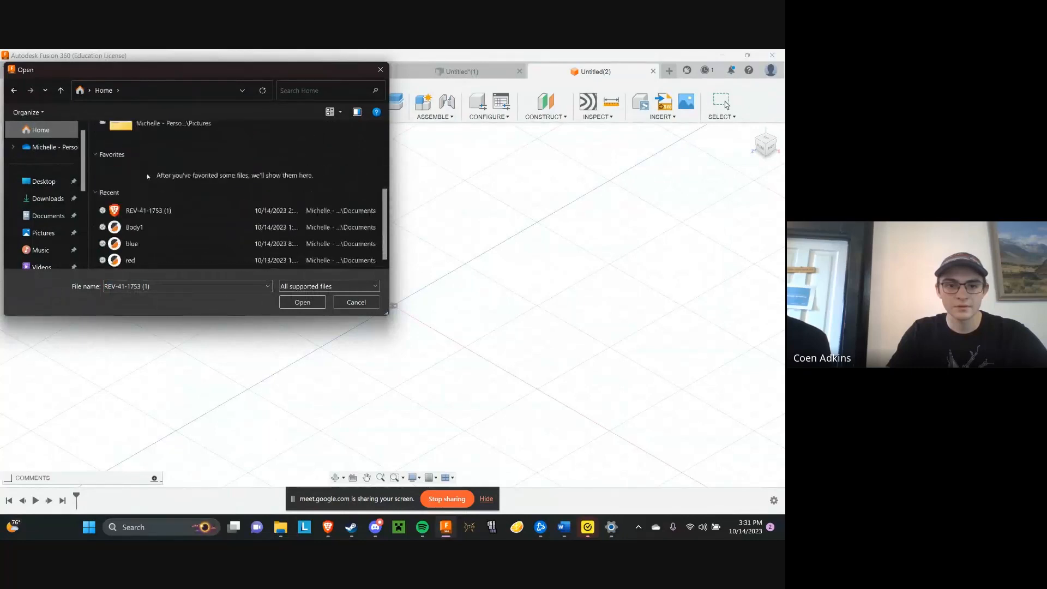
{"action": "left_click", "coordinate": [47, 198]}
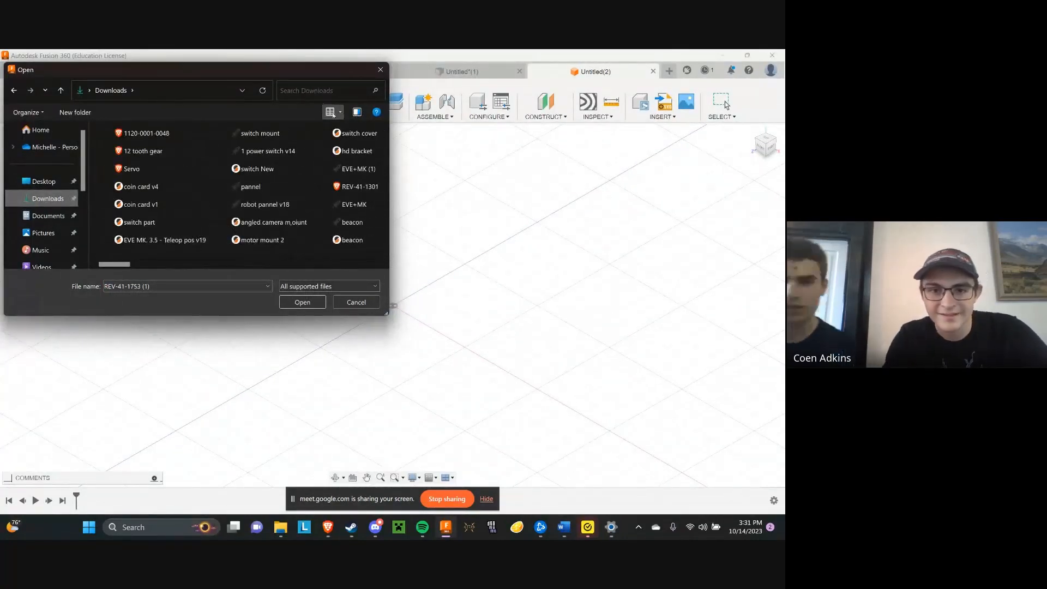
{"action": "left_click", "coordinate": [333, 112]}
{"action": "scroll", "coordinate": [165, 186], "scroll_direction": "down", "scroll_amount": 10}
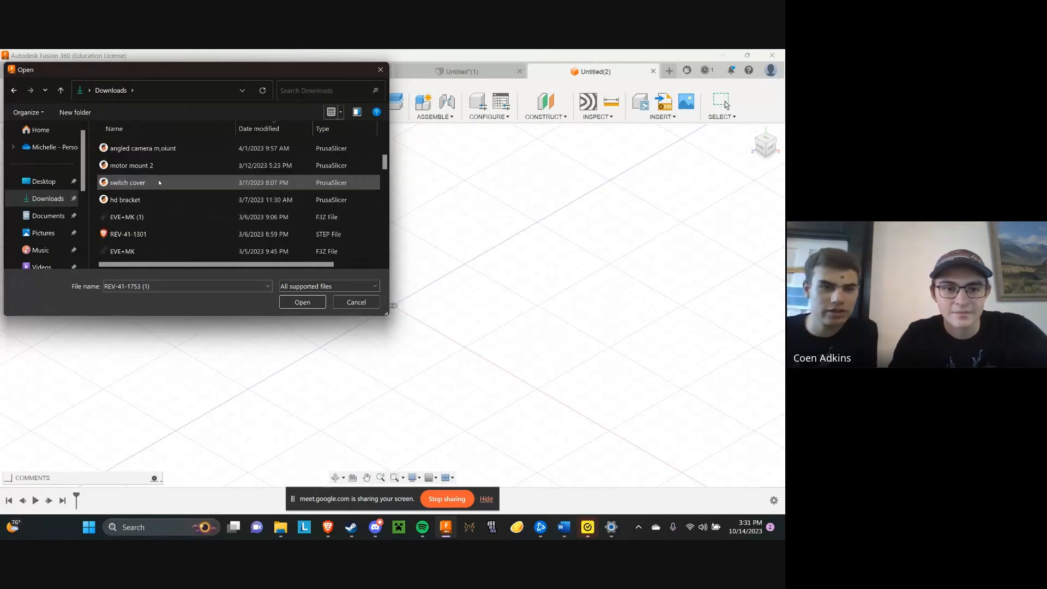
{"action": "scroll", "coordinate": [214, 178], "scroll_direction": "up", "scroll_amount": 10}
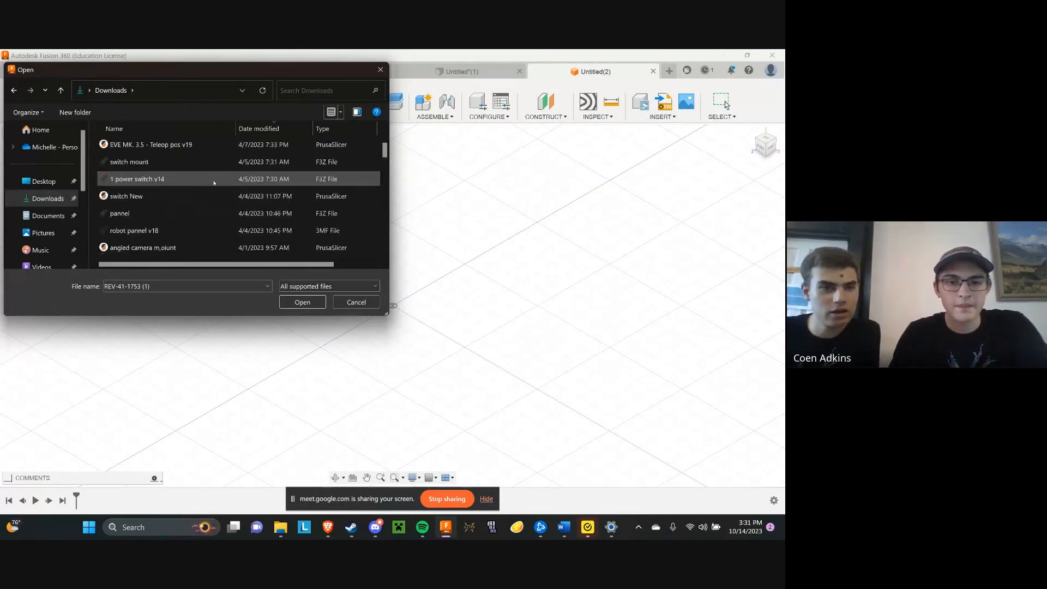
{"action": "left_click", "coordinate": [267, 130]}
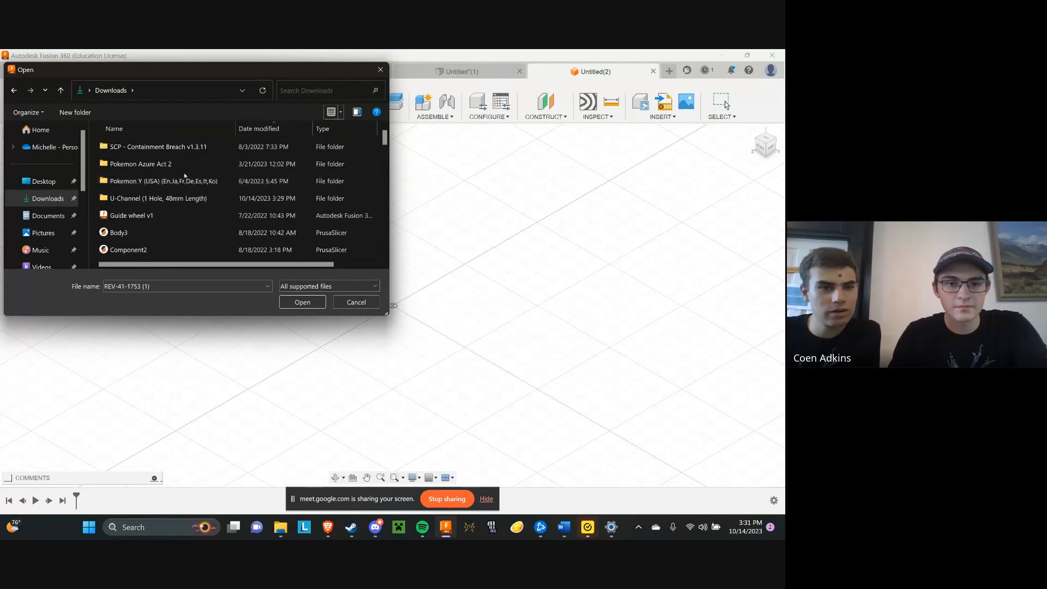
{"action": "left_click", "coordinate": [261, 130]}
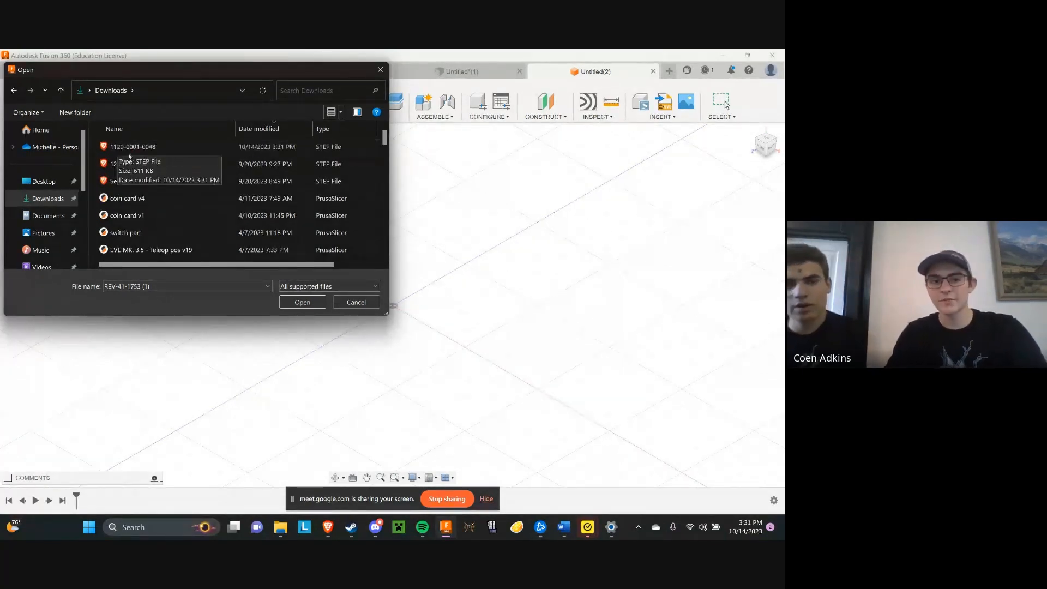
{"action": "left_click", "coordinate": [118, 148]}
{"action": "left_click", "coordinate": [294, 302]}
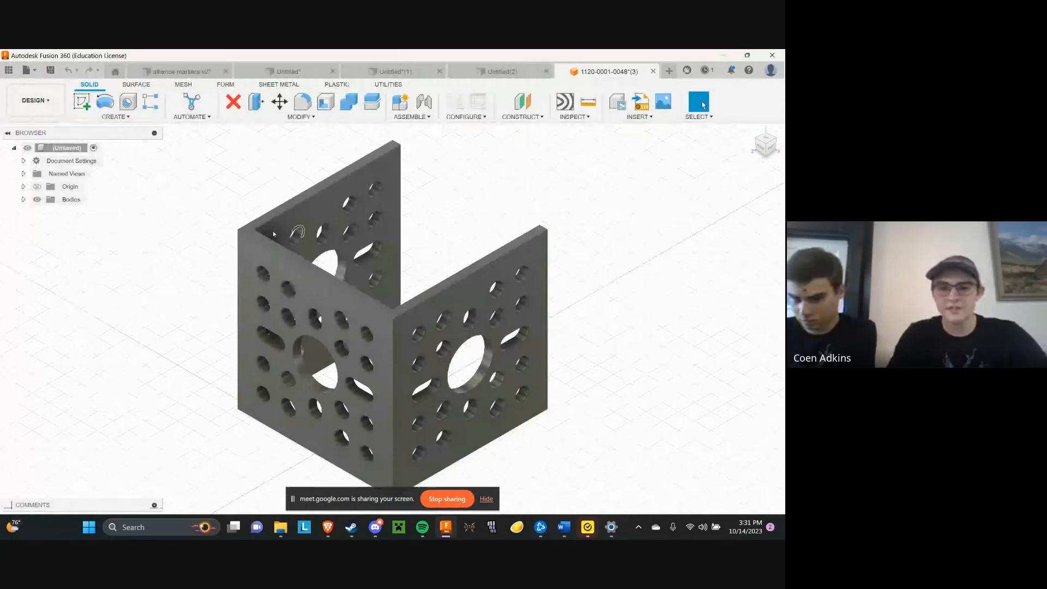
{"action": "scroll", "coordinate": [341, 349], "scroll_direction": "down", "scroll_amount": 3}
{"action": "scroll", "coordinate": [342, 349], "scroll_direction": "up", "scroll_amount": 2}
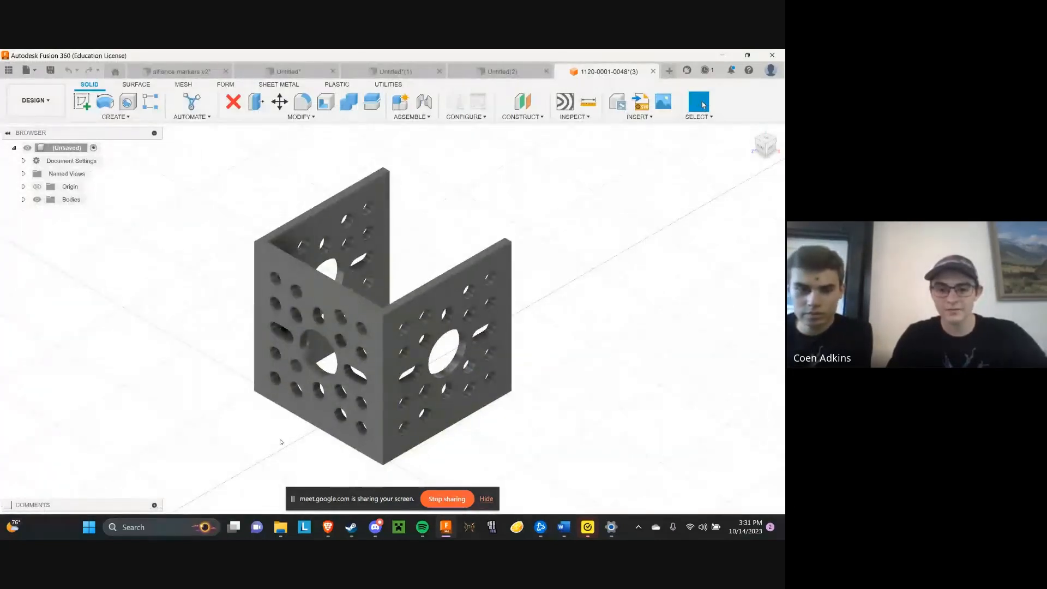
{"action": "left_click", "coordinate": [51, 70]}
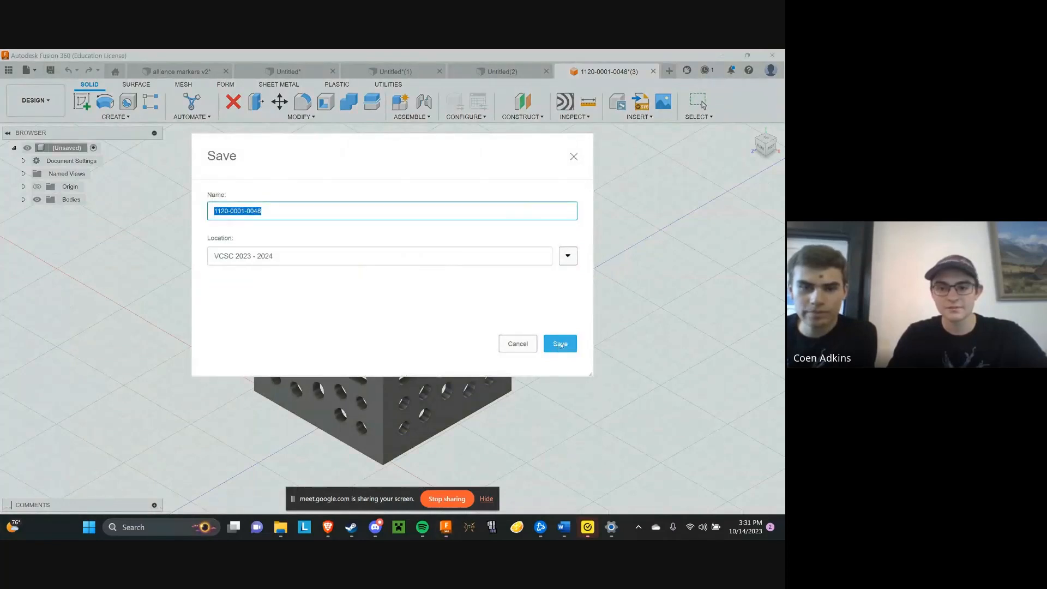
{"action": "left_click", "coordinate": [560, 343]}
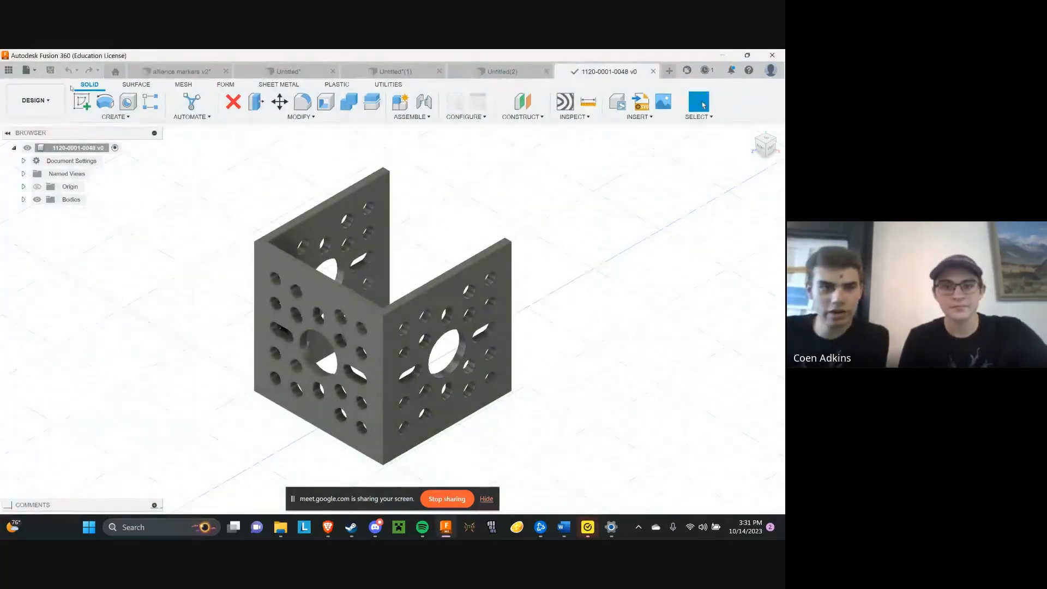
{"action": "left_click", "coordinate": [30, 73]}
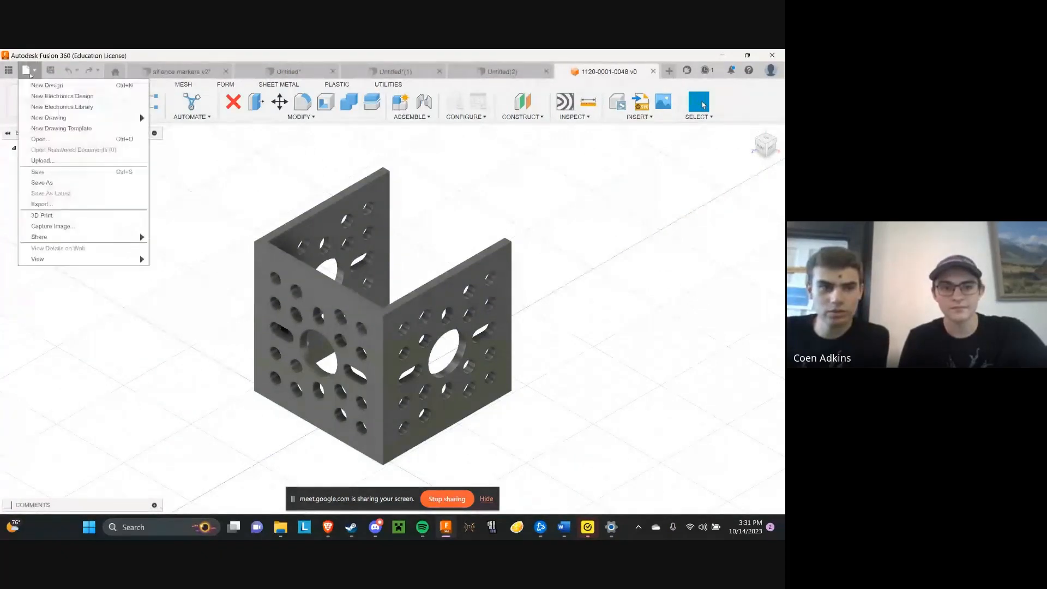
{"action": "left_click", "coordinate": [31, 74]}
{"action": "left_click", "coordinate": [9, 70]}
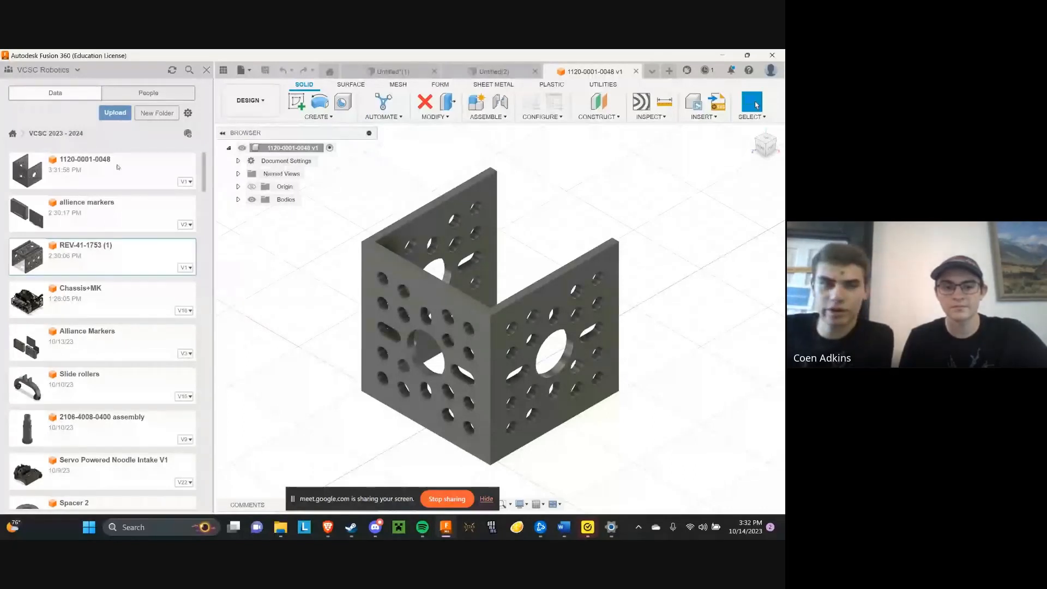
{"action": "left_click", "coordinate": [207, 69]}
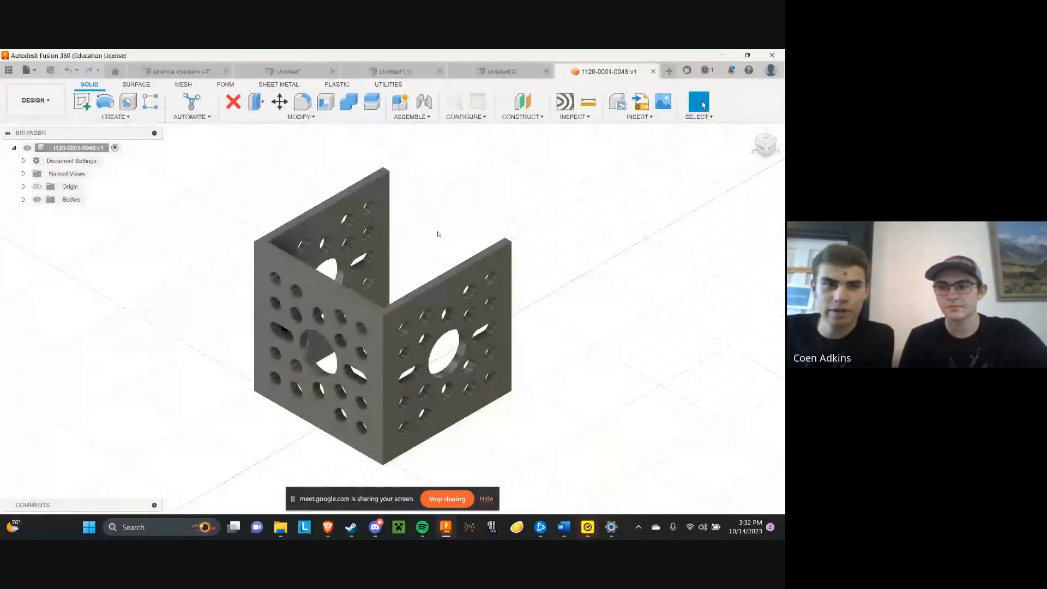
{"action": "left_click", "coordinate": [8, 71]}
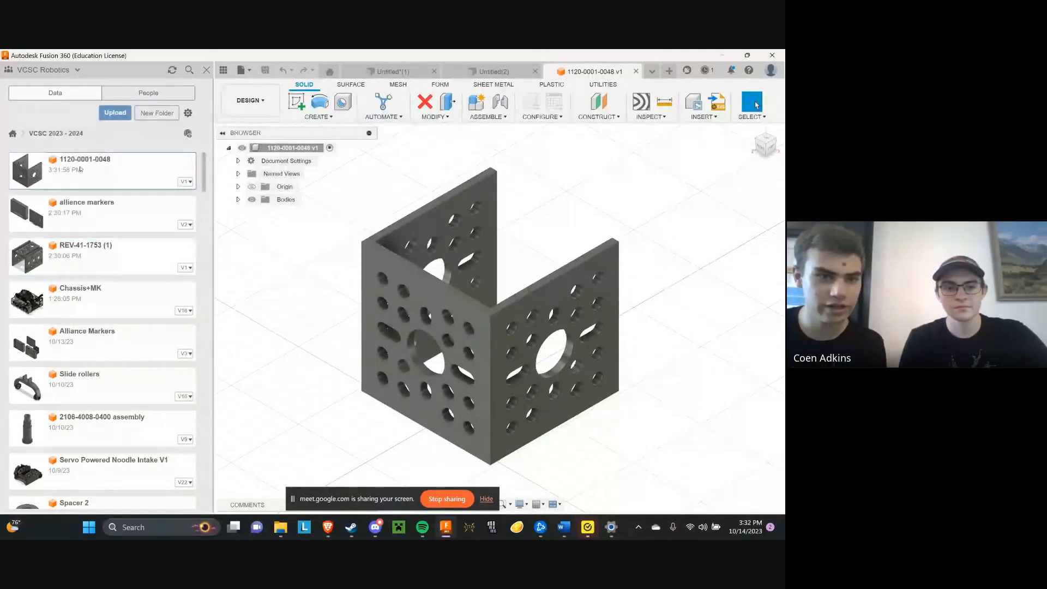
{"action": "right_click", "coordinate": [126, 167]}
{"action": "left_click", "coordinate": [143, 226]}
{"action": "type", "text": "U-Channel (1 Hole, 48mm Length)"}
{"action": "key", "text": "Return"}
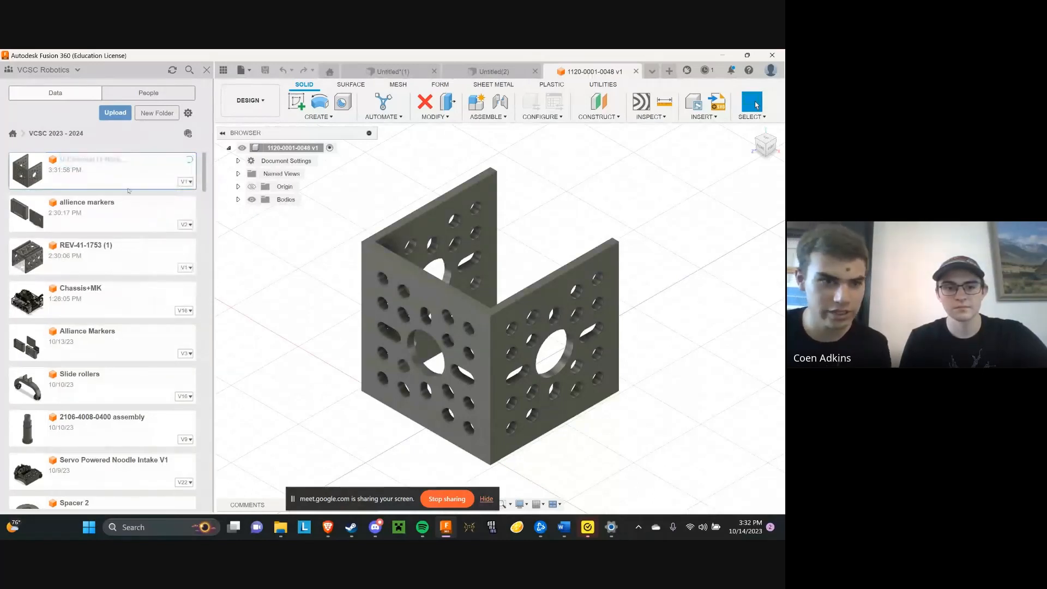
{"action": "right_click", "coordinate": [124, 170]}
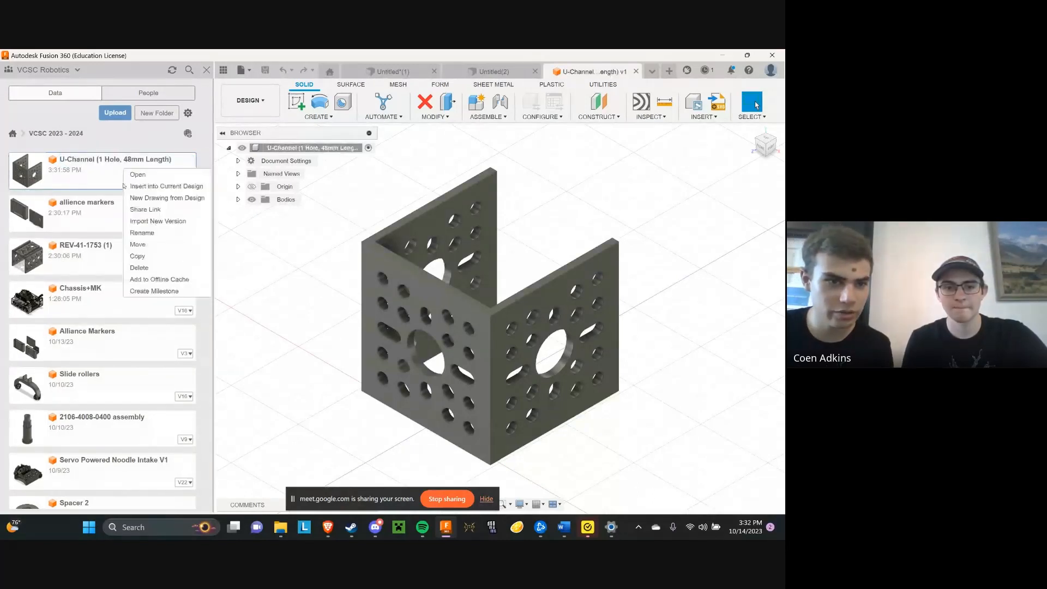
{"action": "left_click", "coordinate": [147, 233]}
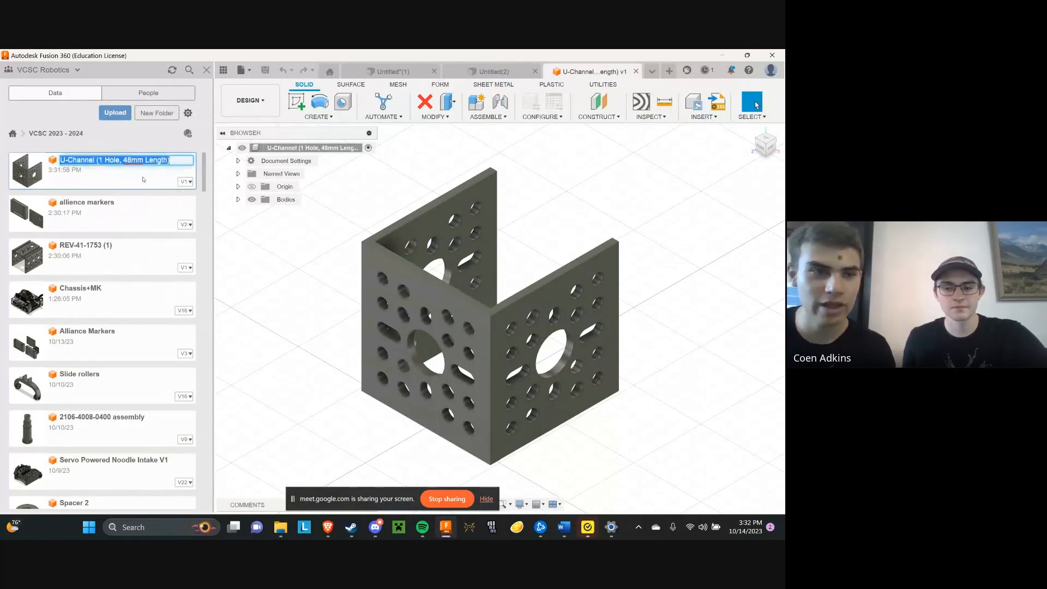
{"action": "left_click", "coordinate": [176, 160]}
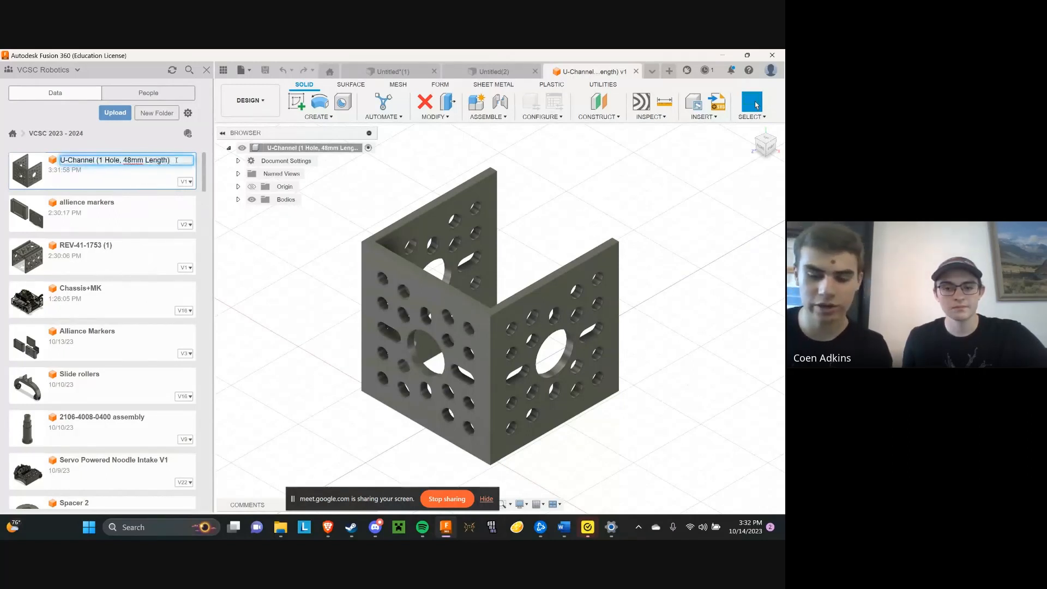
{"action": "key", "text": "Return"}
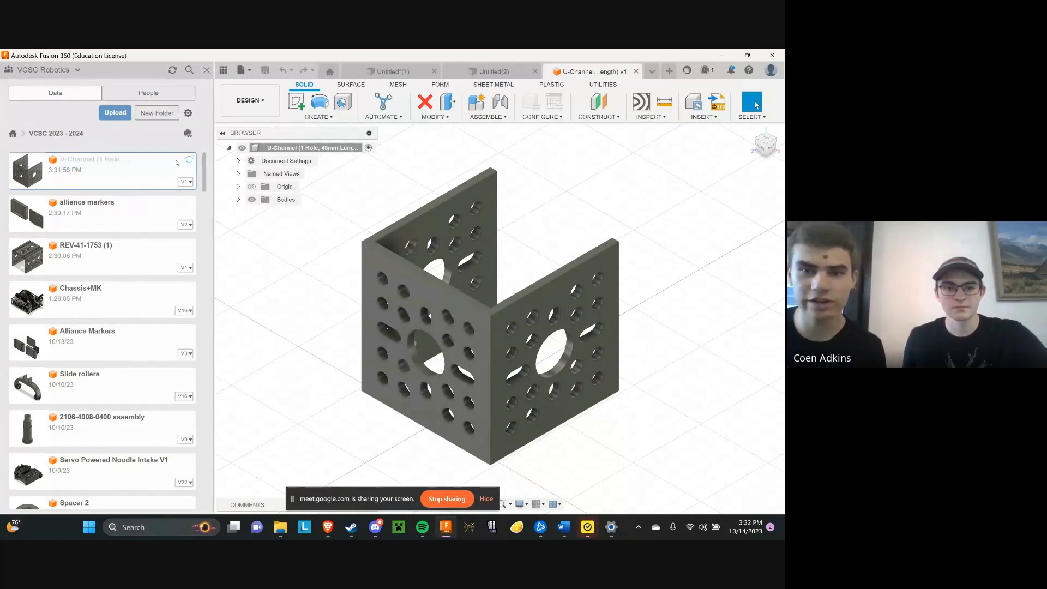
Switch to the unsaved design with the two slotted holders and save it as "alliance markers" in the VCSC 2023 - 2024 project
{"action": "left_click", "coordinate": [494, 71]}
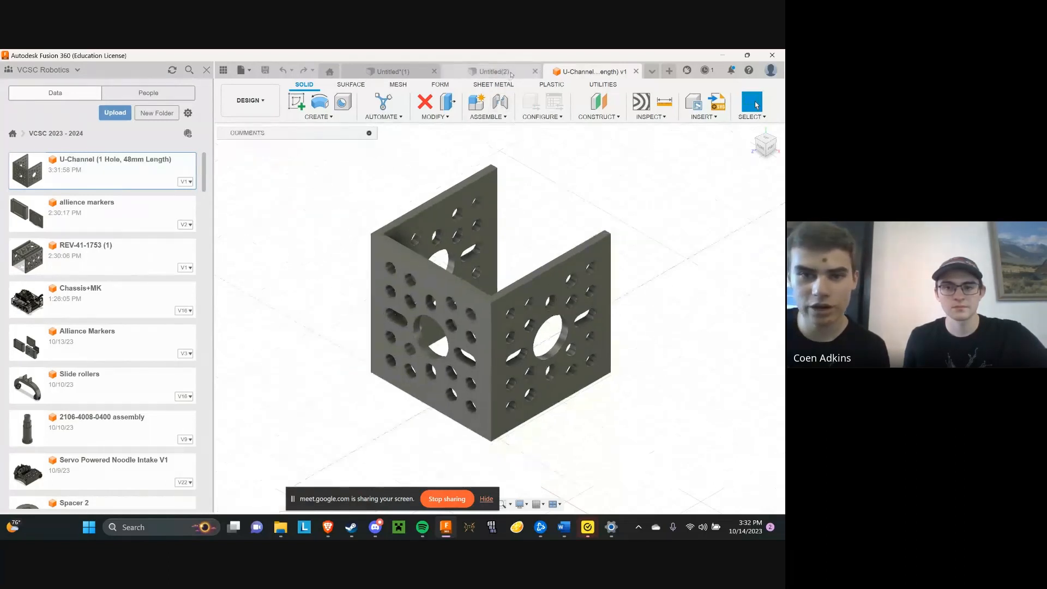
{"action": "left_click", "coordinate": [392, 71]}
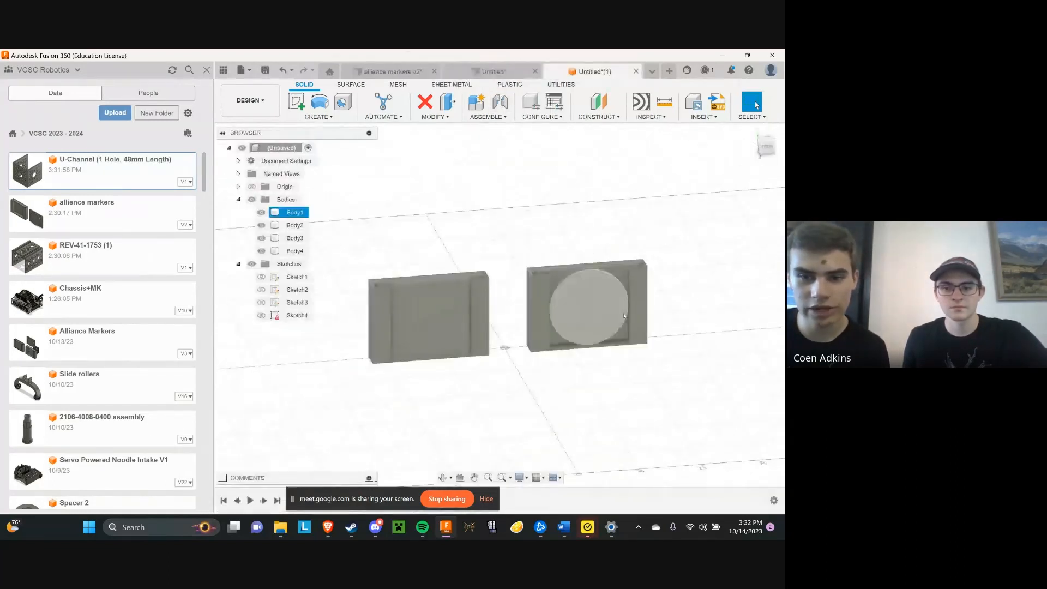
{"action": "left_click", "coordinate": [771, 153]}
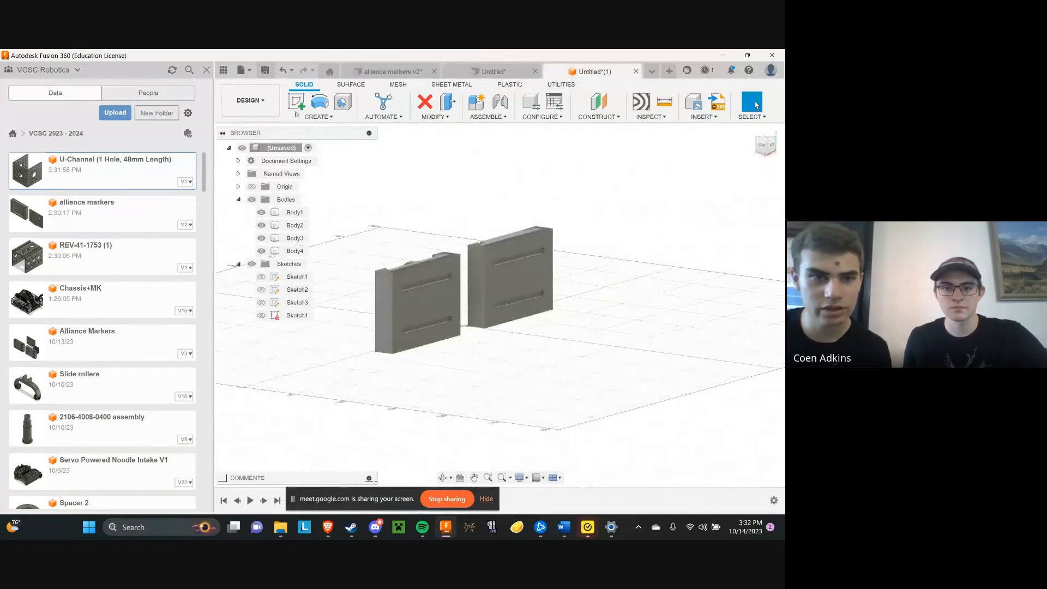
{"action": "key", "text": "ctrl+s"}
{"action": "type", "text": "a"}
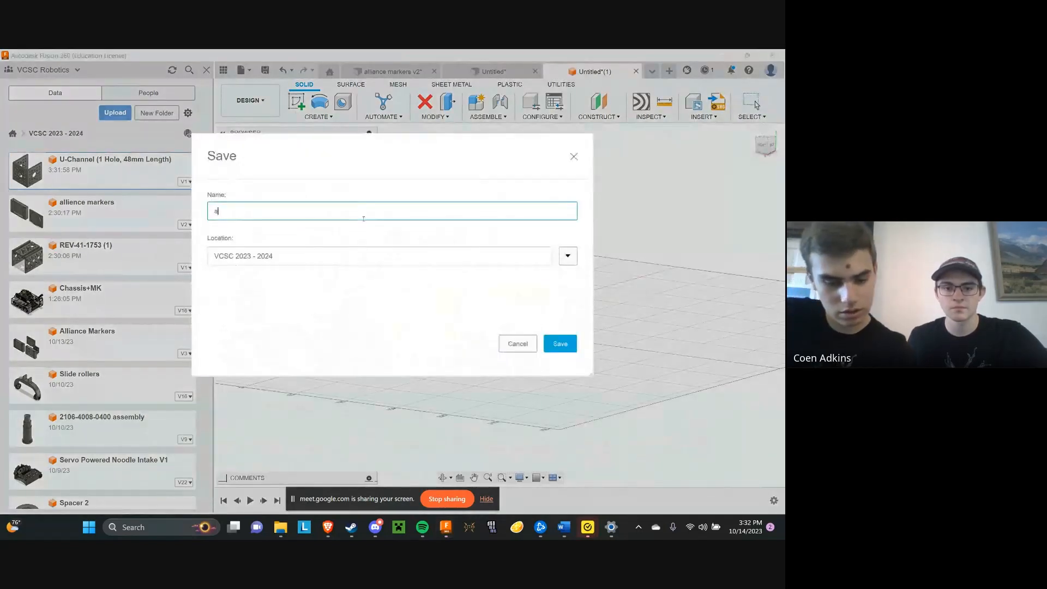
{"action": "type", "text": "lliance markers"}
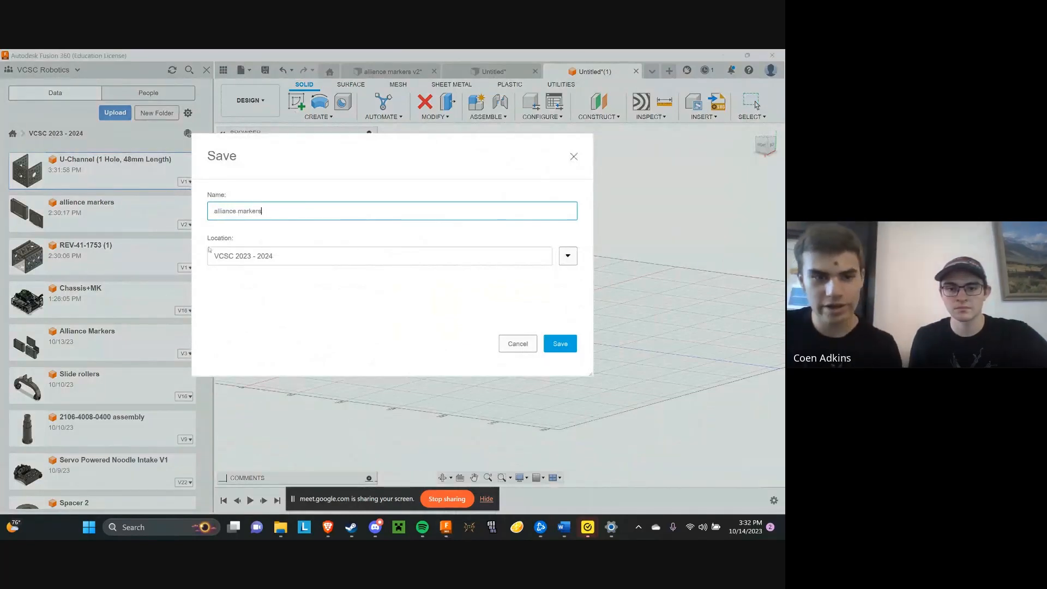
{"action": "left_click", "coordinate": [575, 257]}
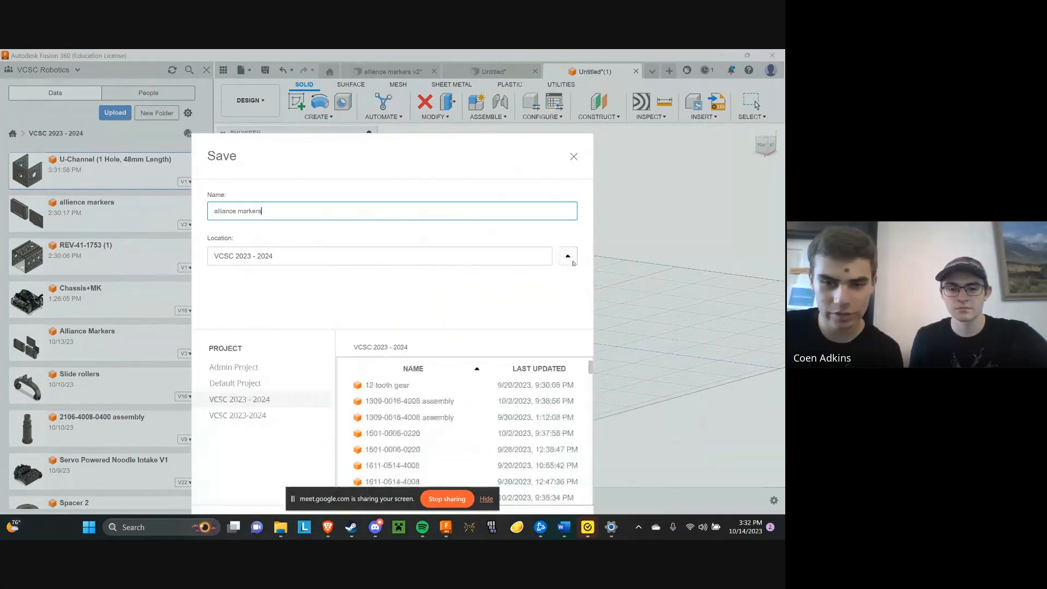
{"action": "left_click", "coordinate": [573, 262]}
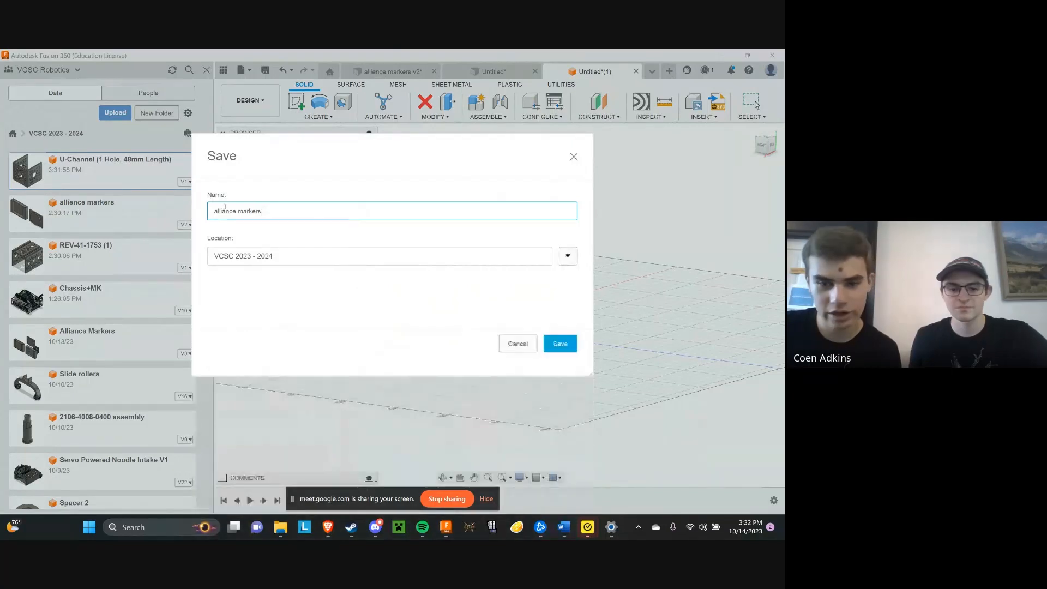
{"action": "left_click", "coordinate": [563, 344]}
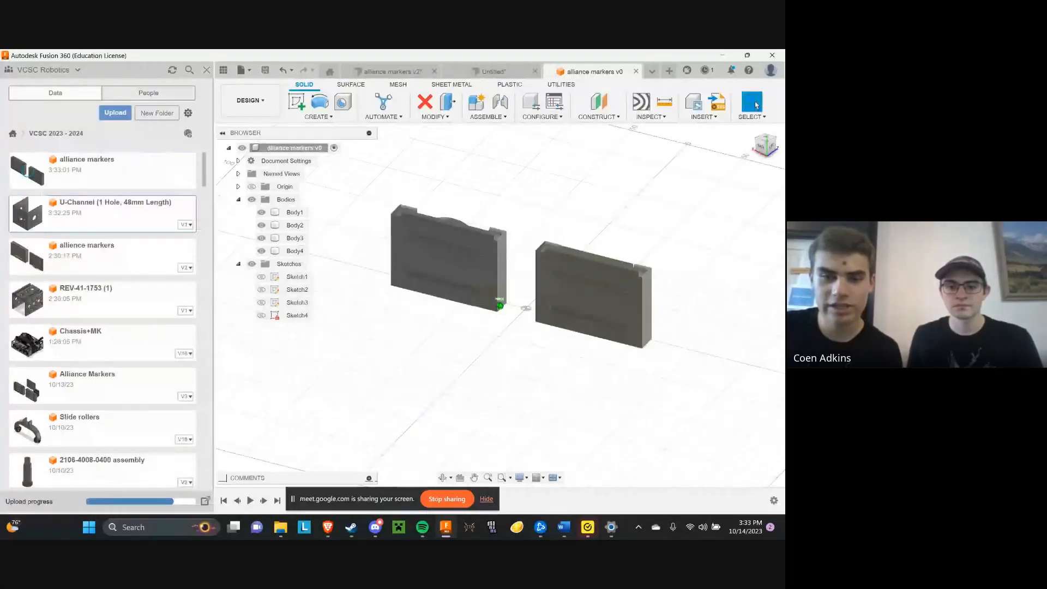
Hide the project's file list beside the alliance markers model
{"action": "middle_click_drag", "start_coordinate": [526, 308], "coordinate": [432, 313], "text": "shift"}
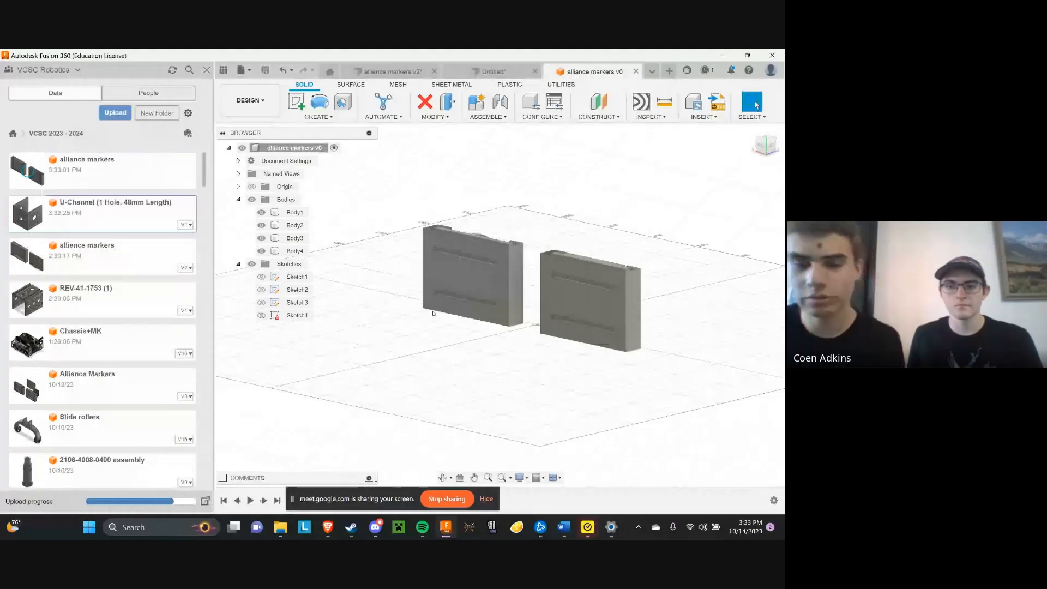
{"action": "scroll", "coordinate": [463, 287], "scroll_direction": "up", "scroll_amount": 3}
{"action": "left_click", "coordinate": [469, 255]}
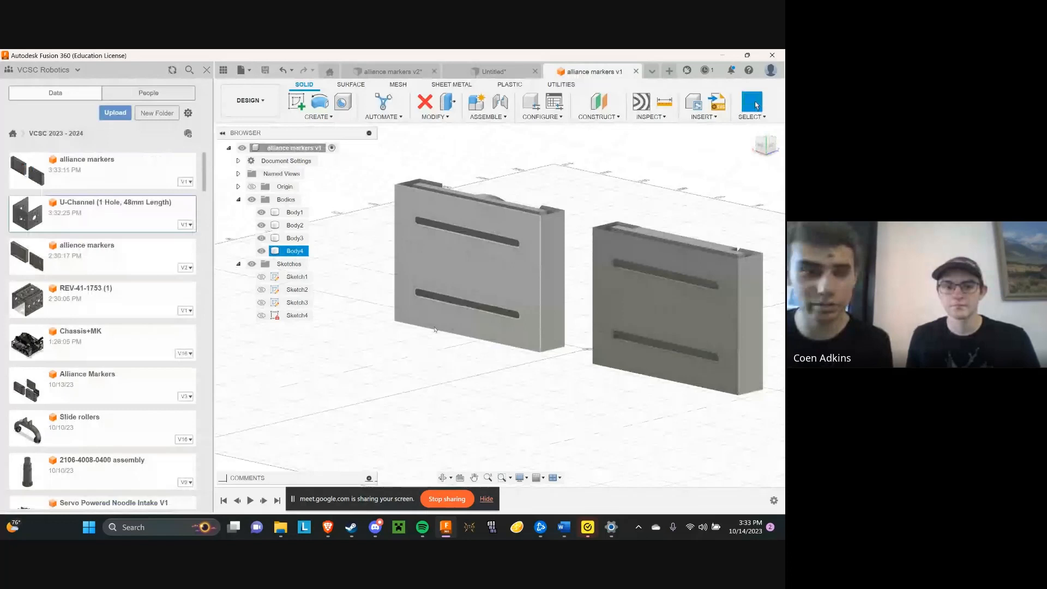
{"action": "left_click", "coordinate": [410, 341]}
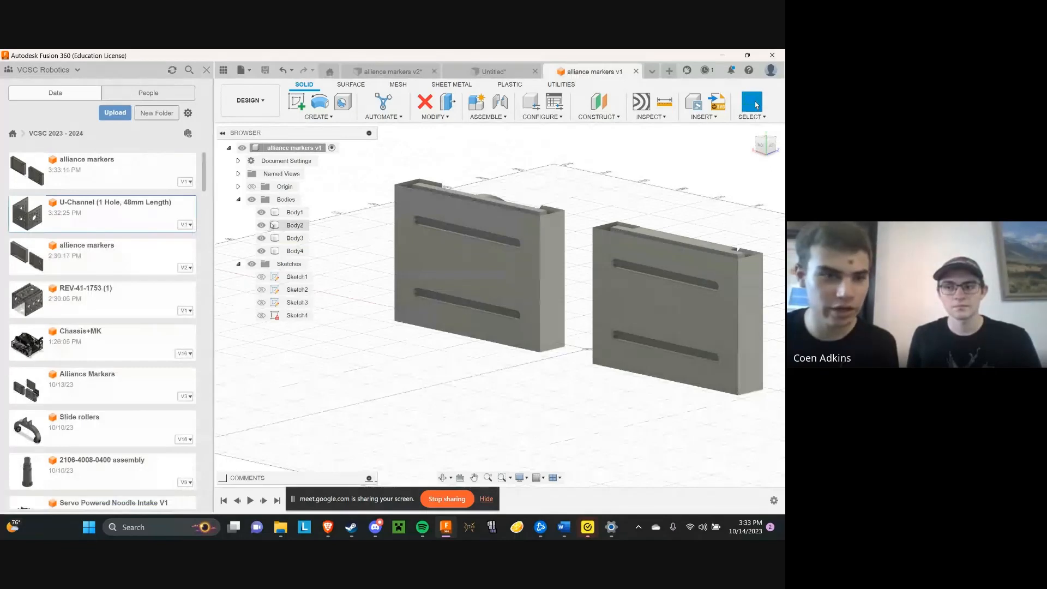
{"action": "left_click", "coordinate": [224, 71]}
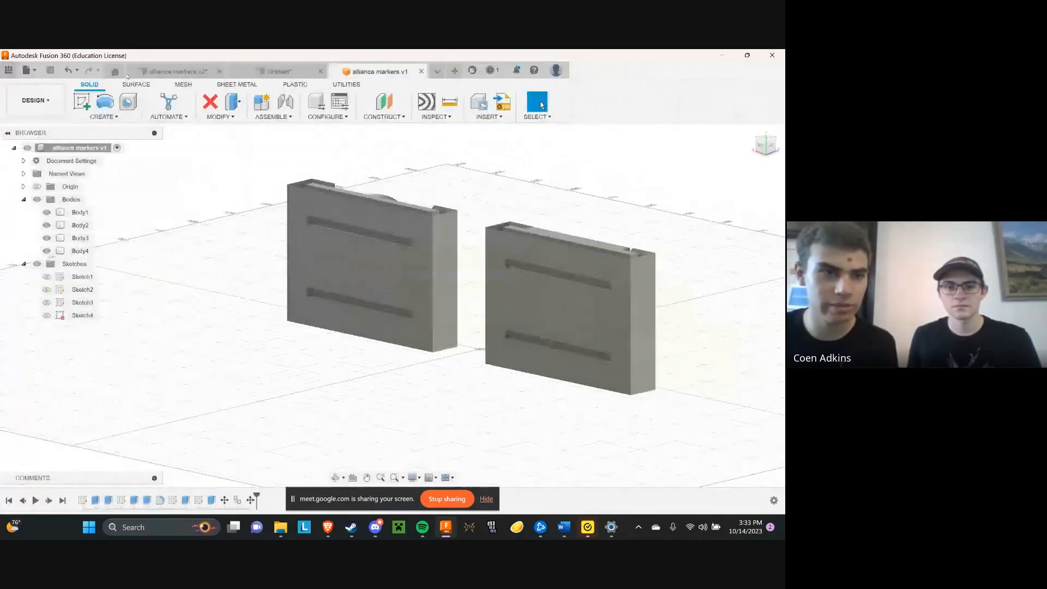
Insert the saved U-Channel (1 Hole, 48mm Length) design from the project's file list into the alliance markers design
{"action": "left_click", "coordinate": [9, 70]}
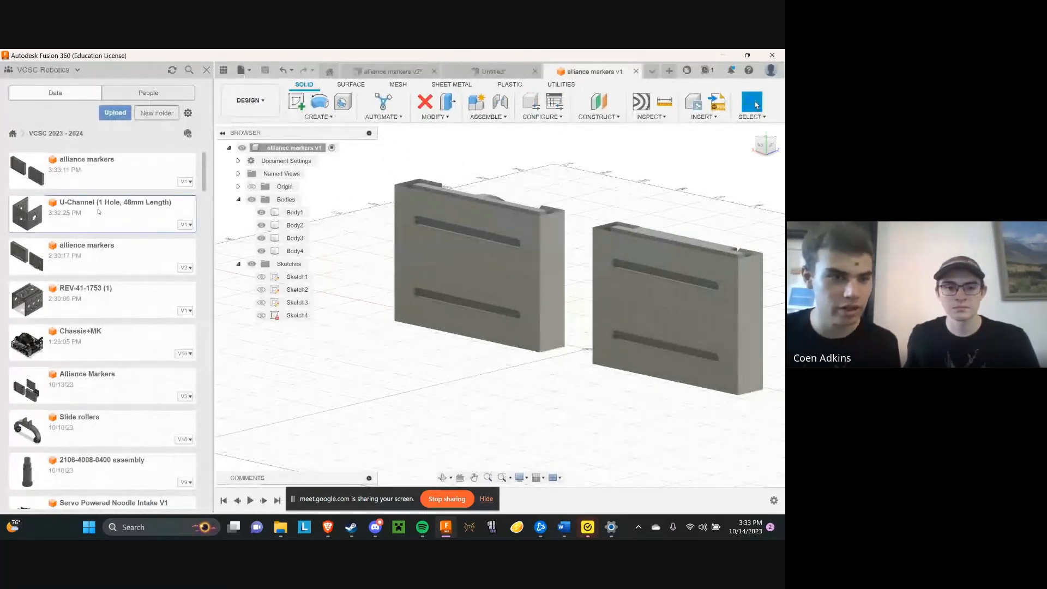
{"action": "right_click", "coordinate": [100, 212]}
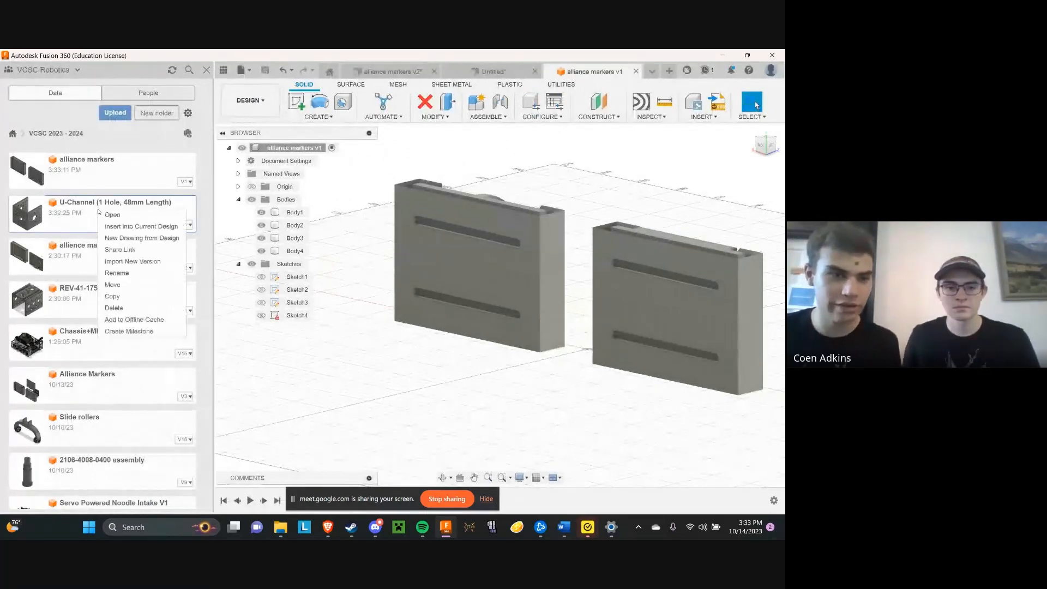
{"action": "left_click", "coordinate": [158, 228]}
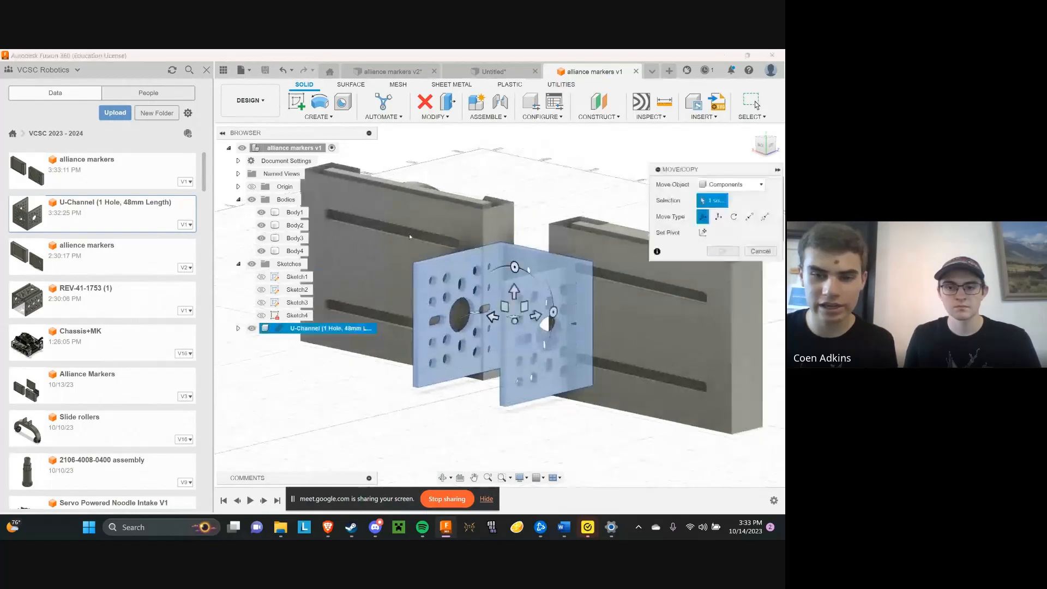
Move the inserted U-Channel component by -25 mm in Z, away from the two holders
{"action": "left_click_drag", "start_coordinate": [536, 315], "coordinate": [490, 326]}
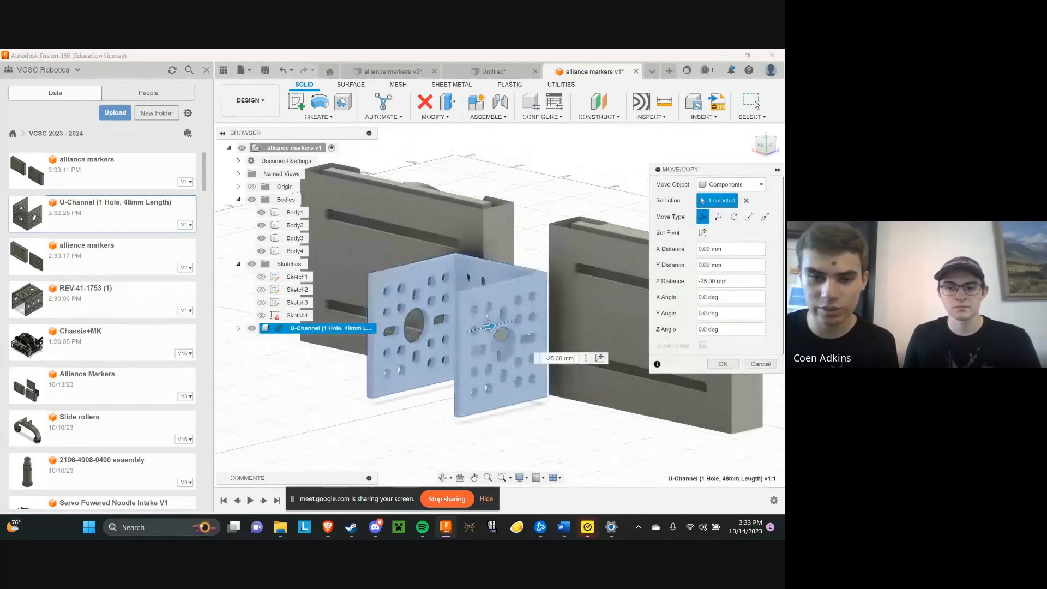
{"action": "left_click", "coordinate": [770, 146]}
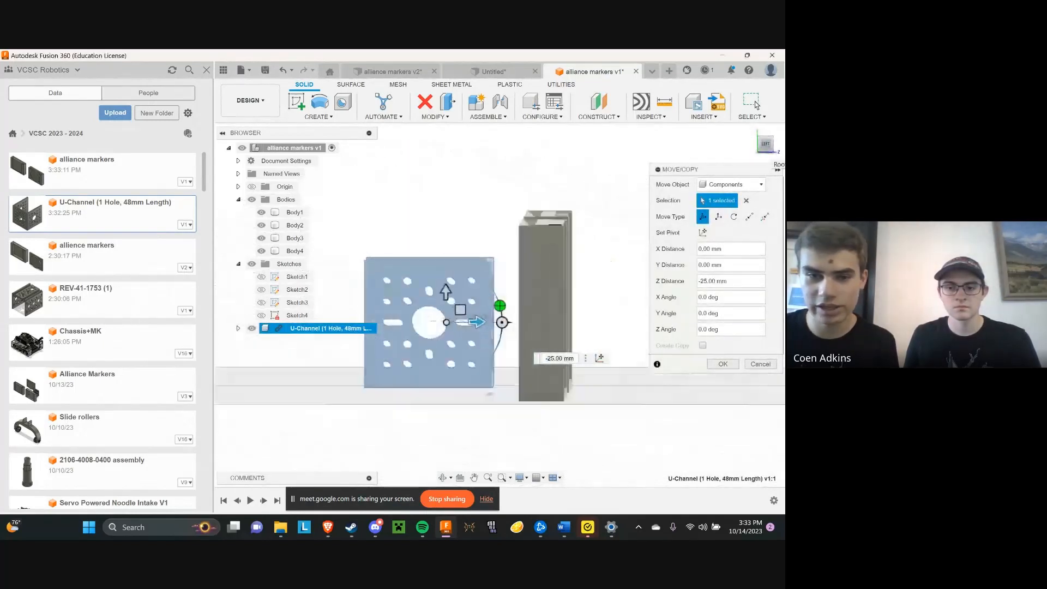
{"action": "left_click_drag", "start_coordinate": [766, 148], "coordinate": [768, 166]}
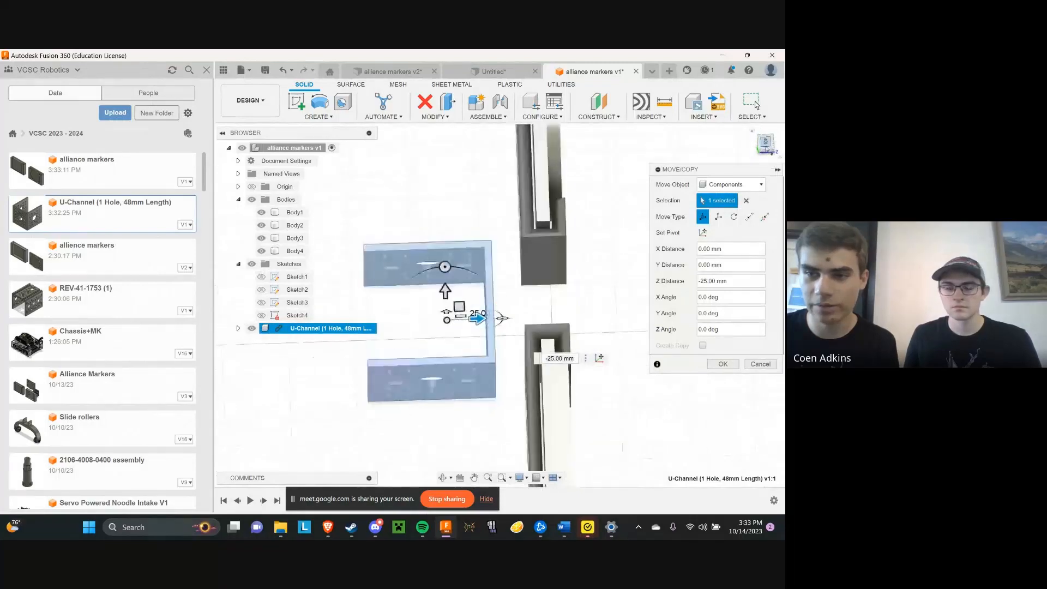
{"action": "left_click", "coordinate": [766, 143]}
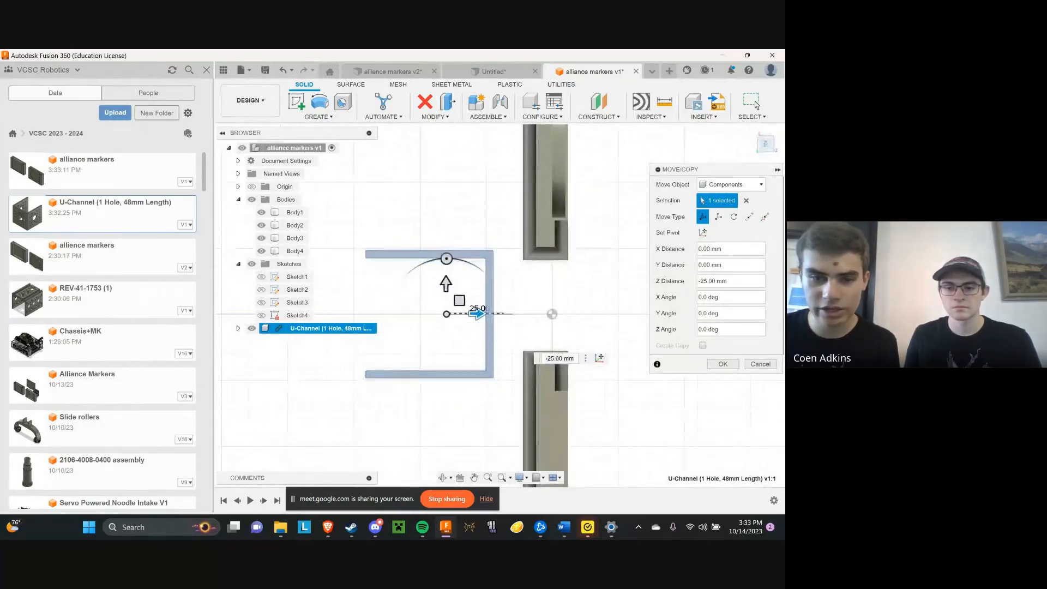
{"action": "middle_click_drag", "start_coordinate": [493, 355], "coordinate": [550, 294], "text": "shift"}
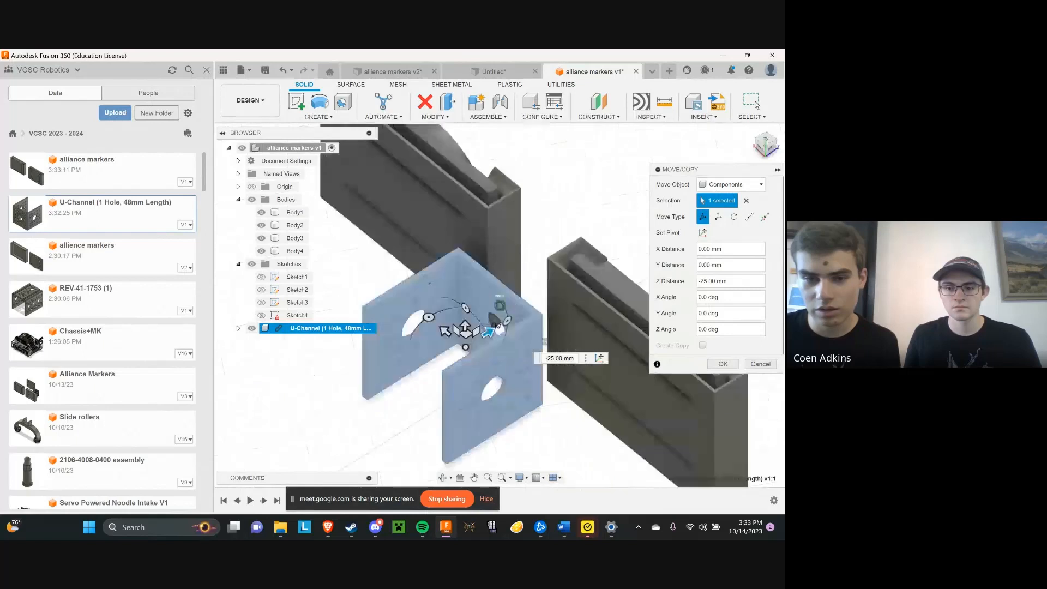
{"action": "left_click", "coordinate": [488, 332]}
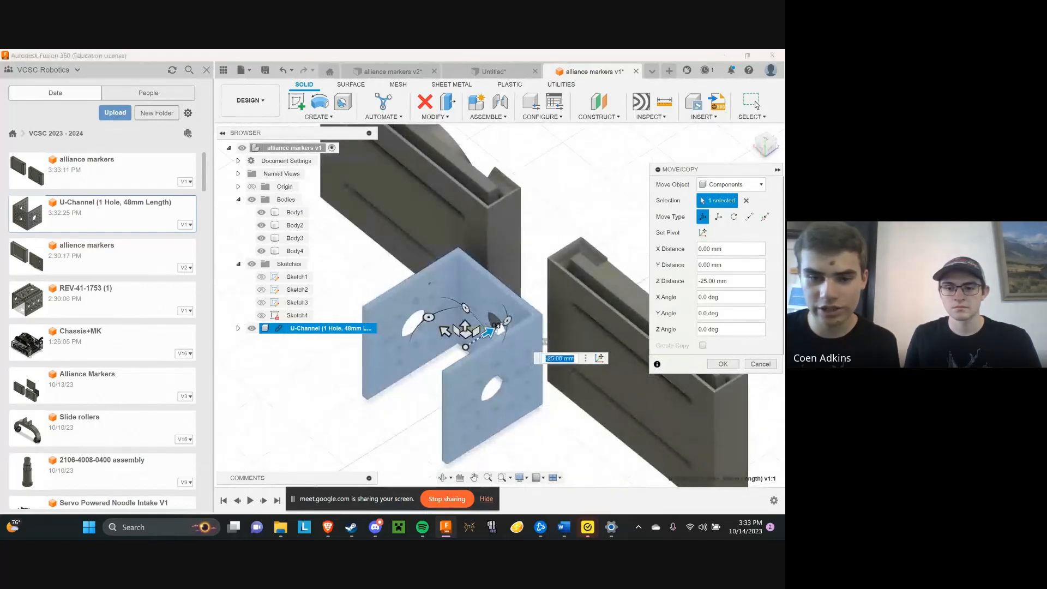
{"action": "left_click", "coordinate": [722, 363]}
Align the large 14 mm hole in the U-Channel's web with the centre of the second holder's slotted face
{"action": "scroll", "coordinate": [750, 177], "scroll_direction": "down", "scroll_amount": 3}
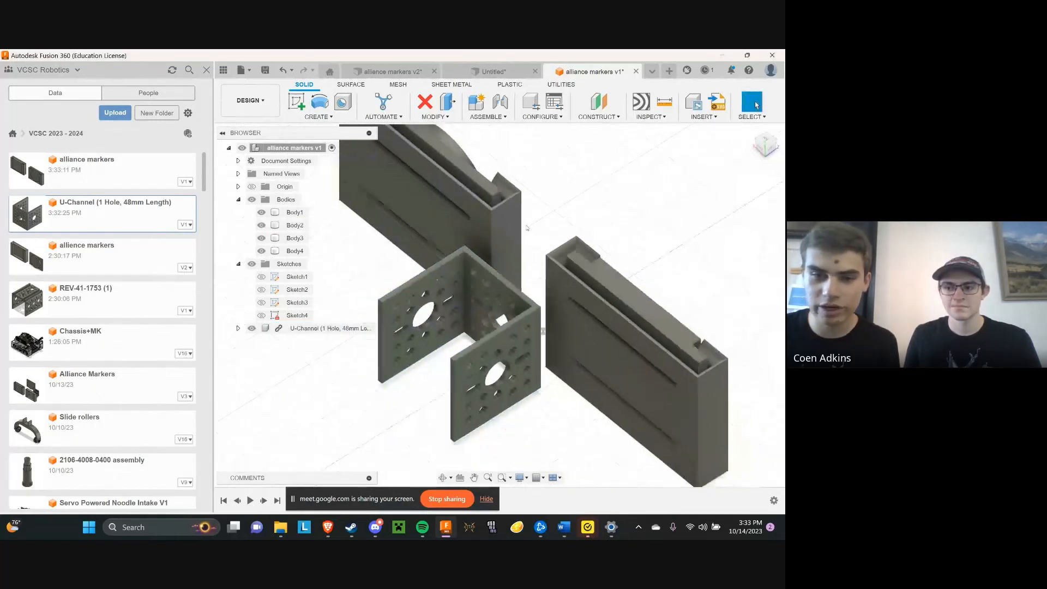
{"action": "mouse_move", "coordinate": [765, 151]}
{"action": "left_mouse_down"}
{"action": "mouse_move", "coordinate": [776, 139]}
{"action": "mouse_move", "coordinate": [770, 149]}
{"action": "left_mouse_up"}
{"action": "left_click", "coordinate": [433, 116]}
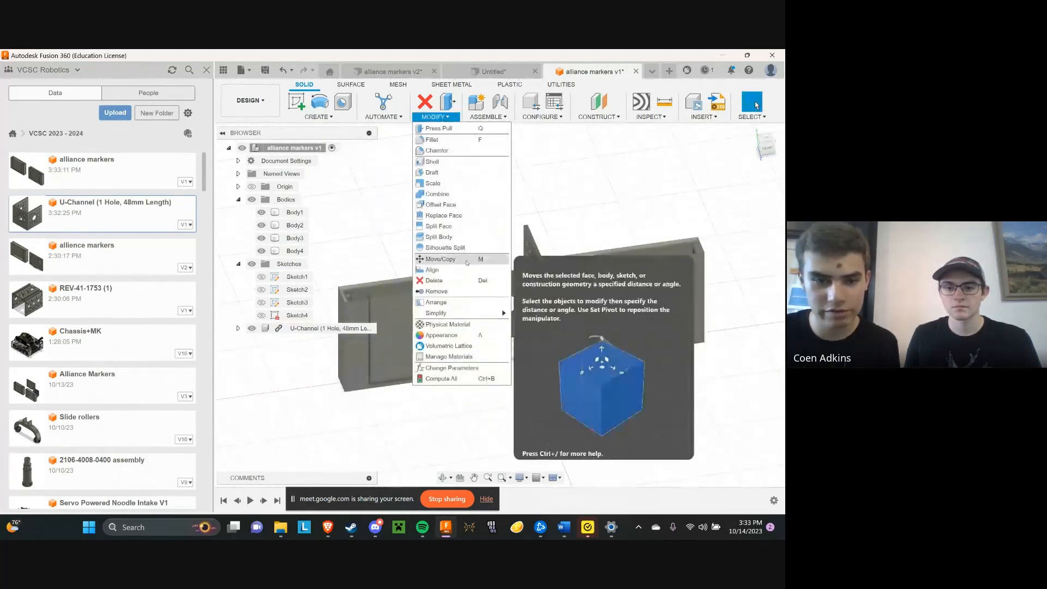
{"action": "left_click", "coordinate": [432, 270]}
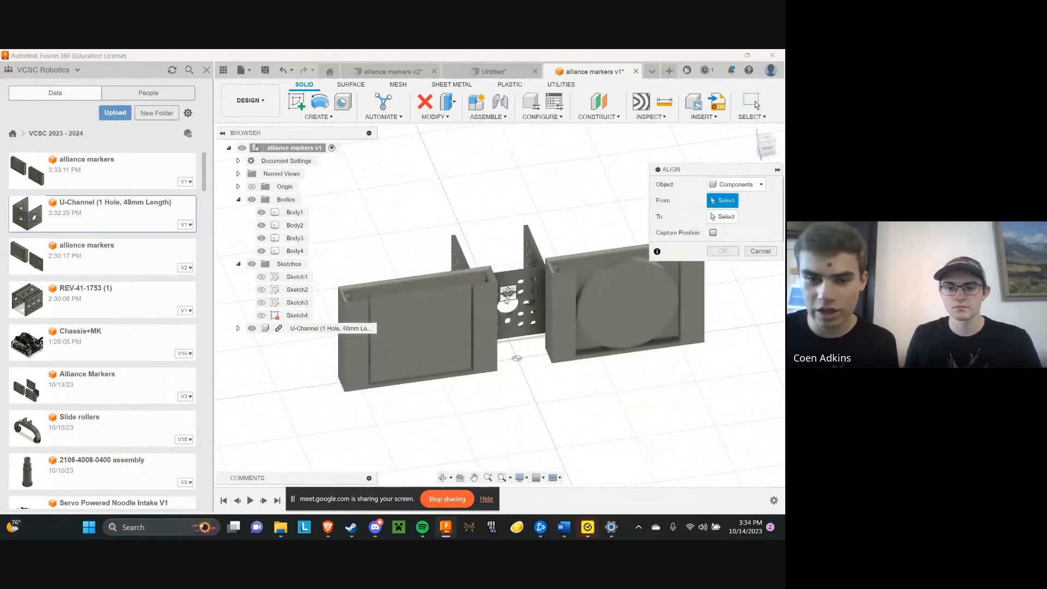
{"action": "scroll", "coordinate": [506, 313], "scroll_direction": "up", "scroll_amount": 5}
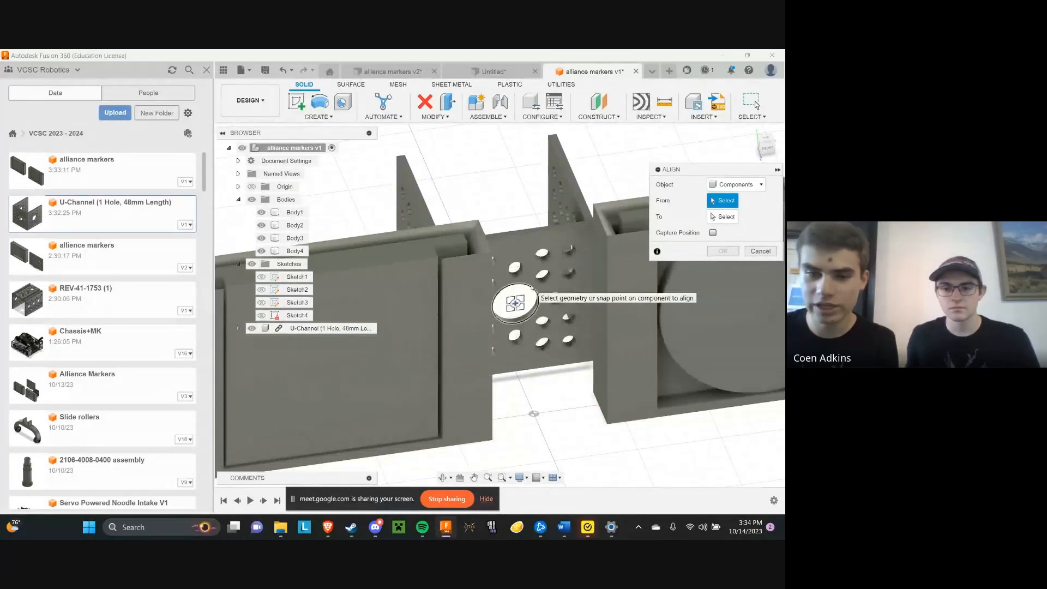
{"action": "mouse_move", "coordinate": [766, 146]}
{"action": "left_mouse_down"}
{"action": "mouse_move", "coordinate": [772, 163]}
{"action": "mouse_move", "coordinate": [773, 152]}
{"action": "left_mouse_up"}
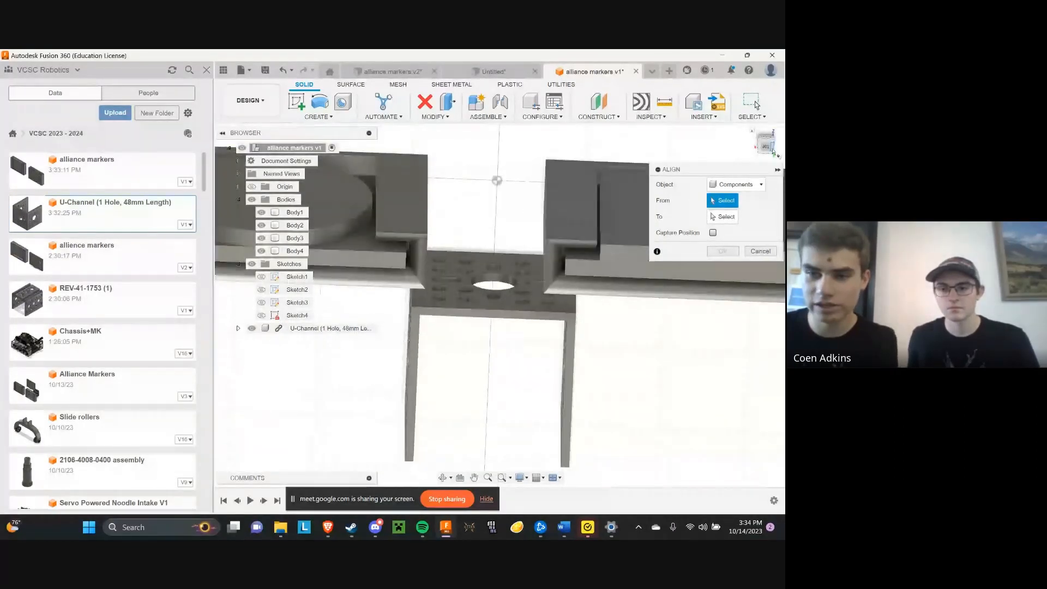
{"action": "left_click", "coordinate": [493, 286]}
{"action": "mouse_move", "coordinate": [767, 146]}
{"action": "left_mouse_down"}
{"action": "mouse_move", "coordinate": [763, 166]}
{"action": "mouse_move", "coordinate": [756, 159]}
{"action": "left_mouse_up"}
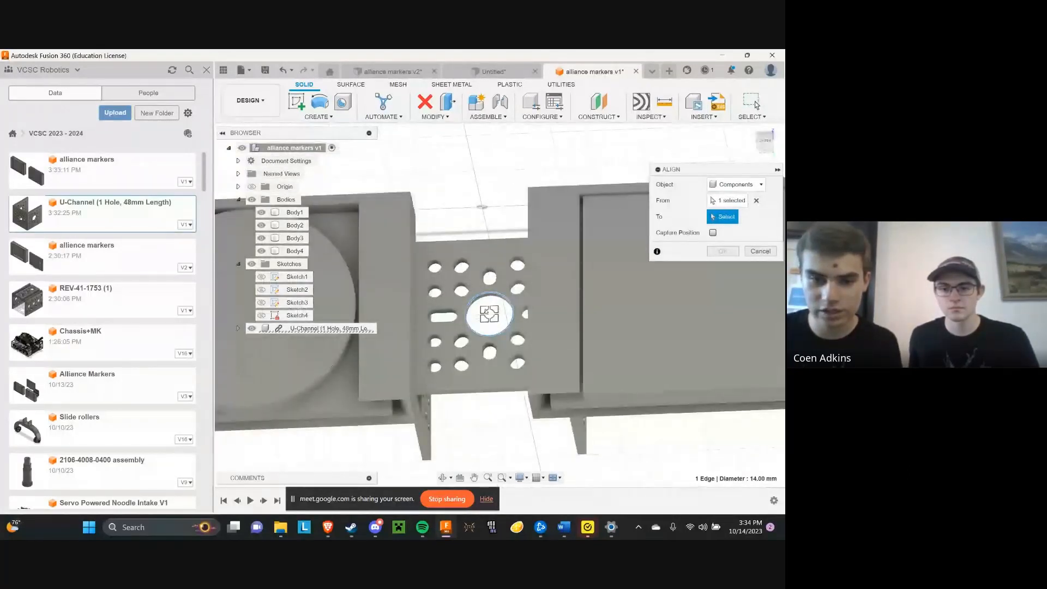
{"action": "left_click_drag", "start_coordinate": [765, 150], "coordinate": [761, 140]}
{"action": "scroll", "coordinate": [505, 279], "scroll_direction": "up", "scroll_amount": 1}
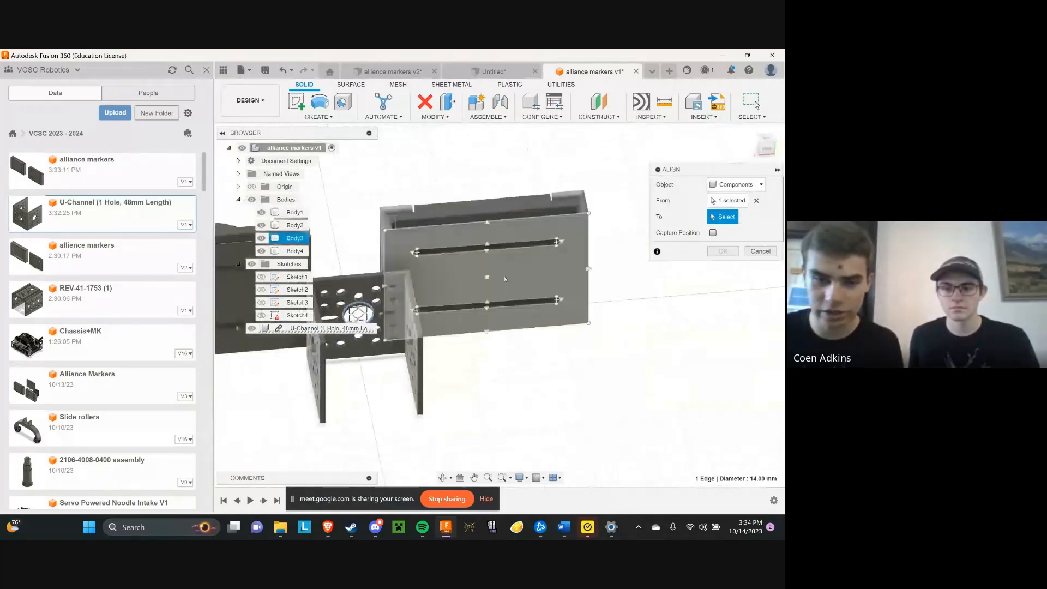
{"action": "scroll", "coordinate": [461, 269], "scroll_direction": "up", "scroll_amount": 2}
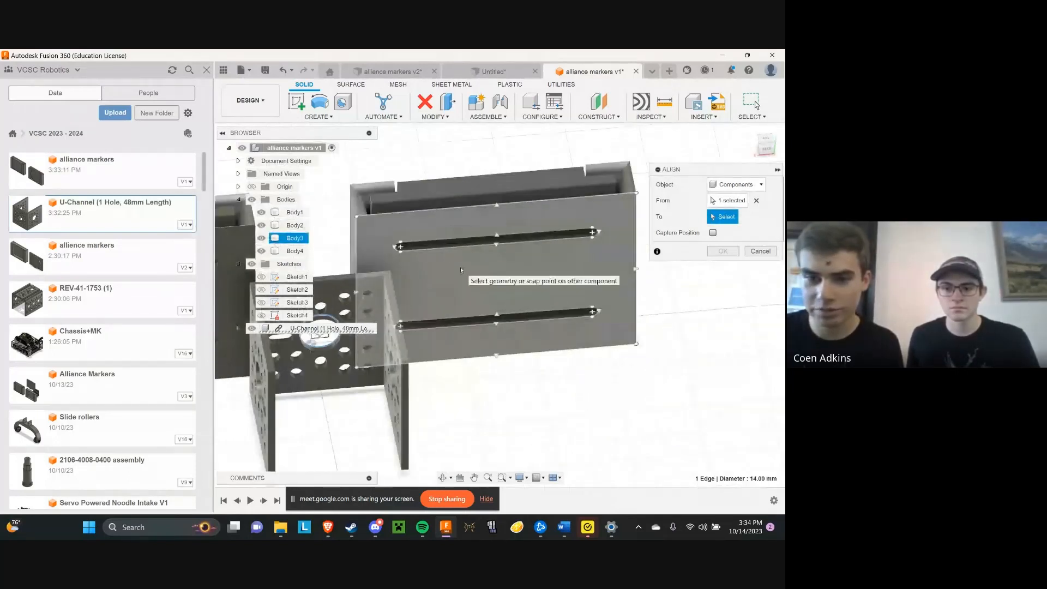
{"action": "left_click", "coordinate": [496, 280]}
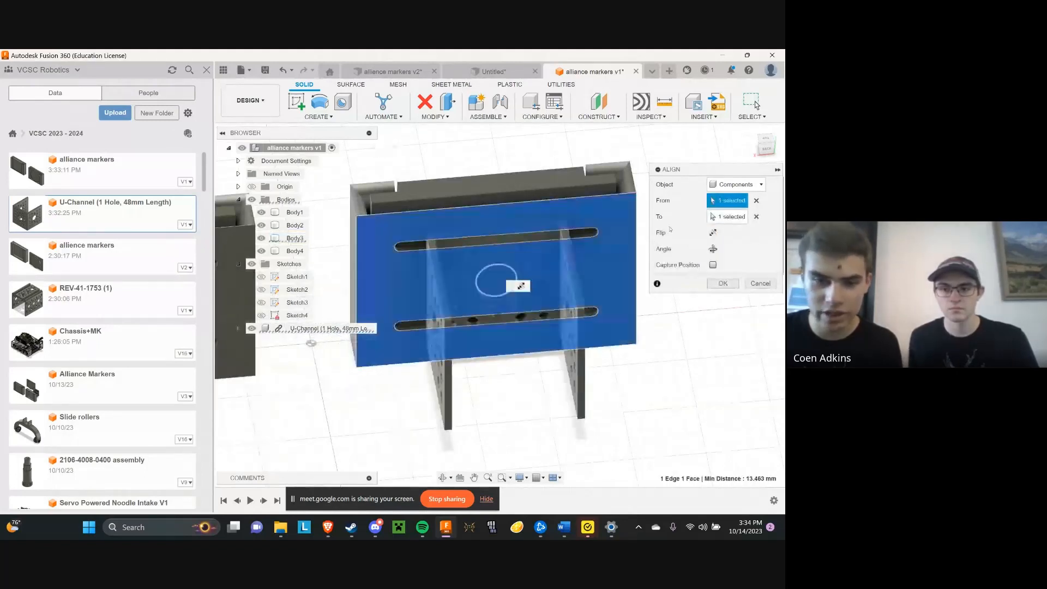
Adjust the alignment's angle and flip so the channel's flanges stand vertical and point away from the holder, and accept it
{"action": "left_click_drag", "start_coordinate": [768, 145], "coordinate": [760, 148]}
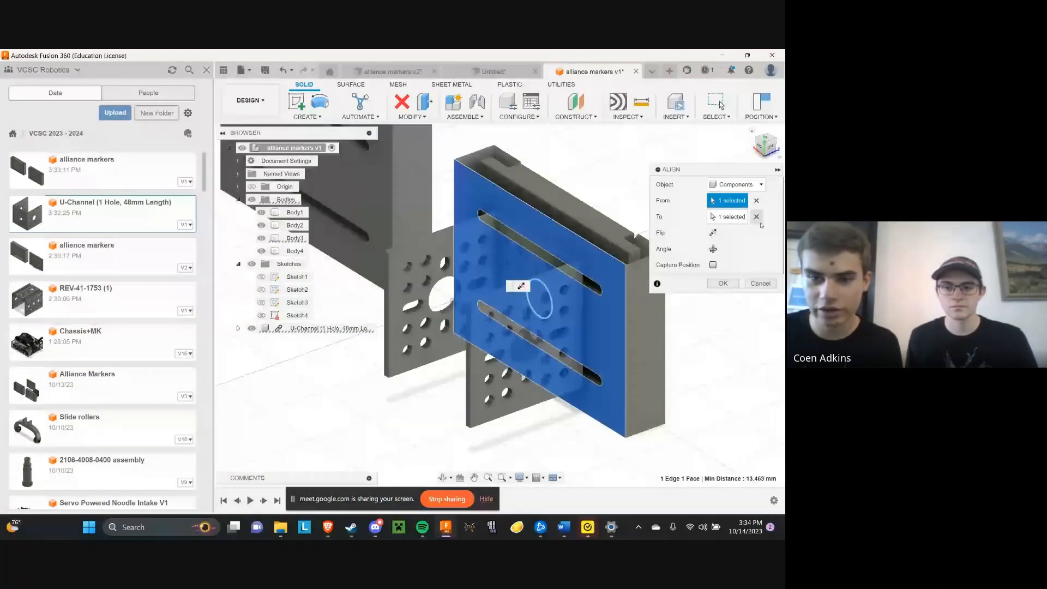
{"action": "left_click", "coordinate": [714, 249]}
{"action": "left_click", "coordinate": [716, 249]}
{"action": "left_click", "coordinate": [714, 249]}
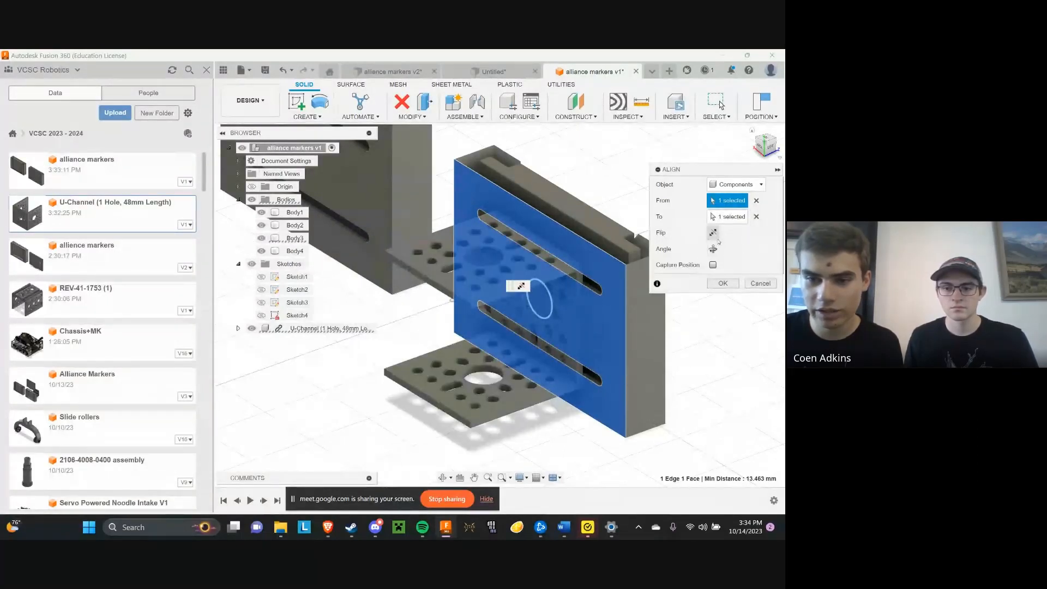
{"action": "left_click", "coordinate": [714, 235]}
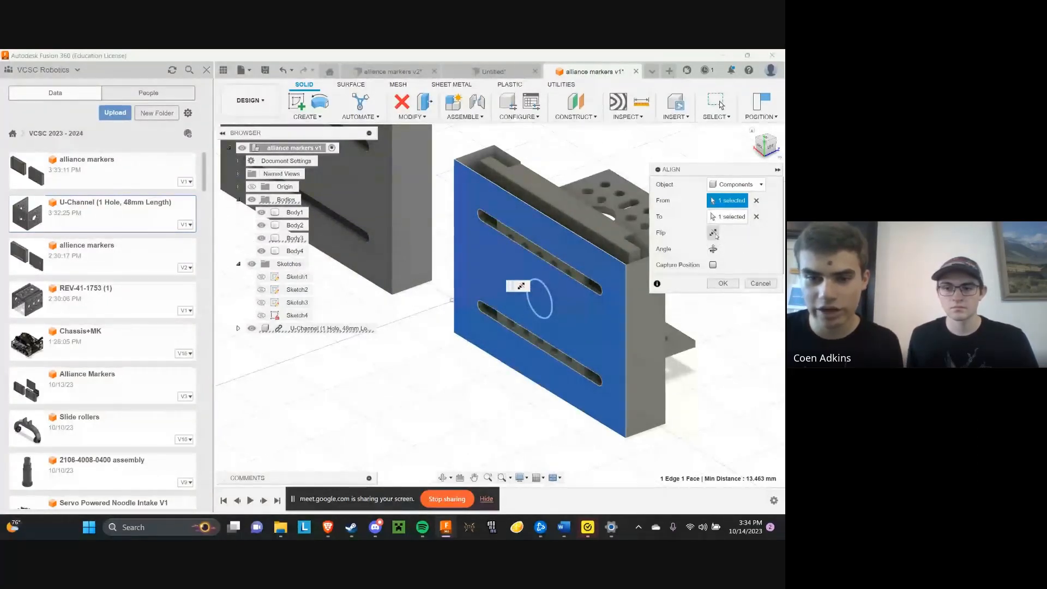
{"action": "left_click", "coordinate": [714, 233]}
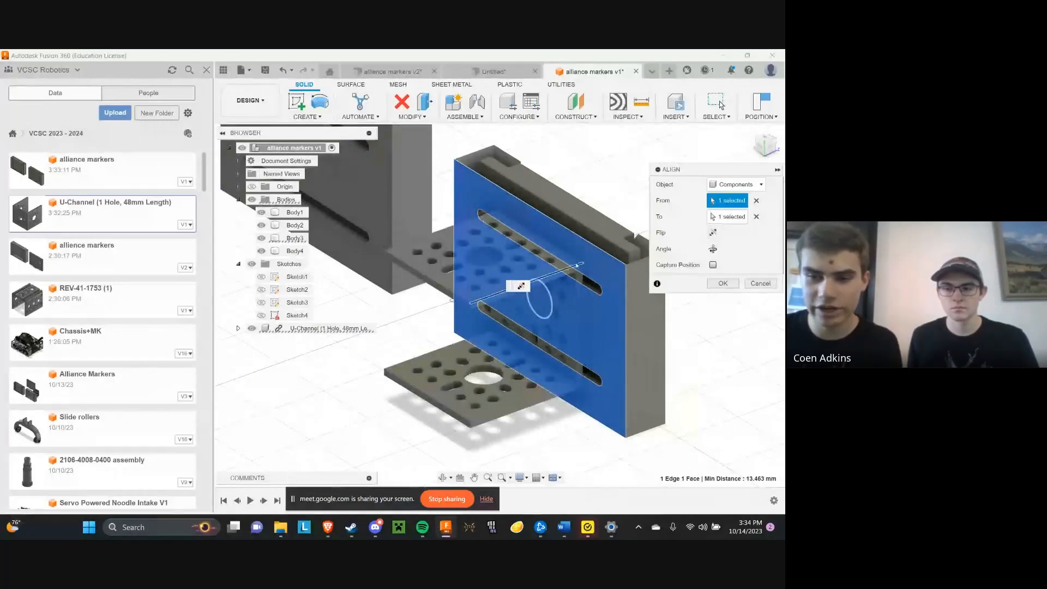
{"action": "left_click", "coordinate": [712, 249]}
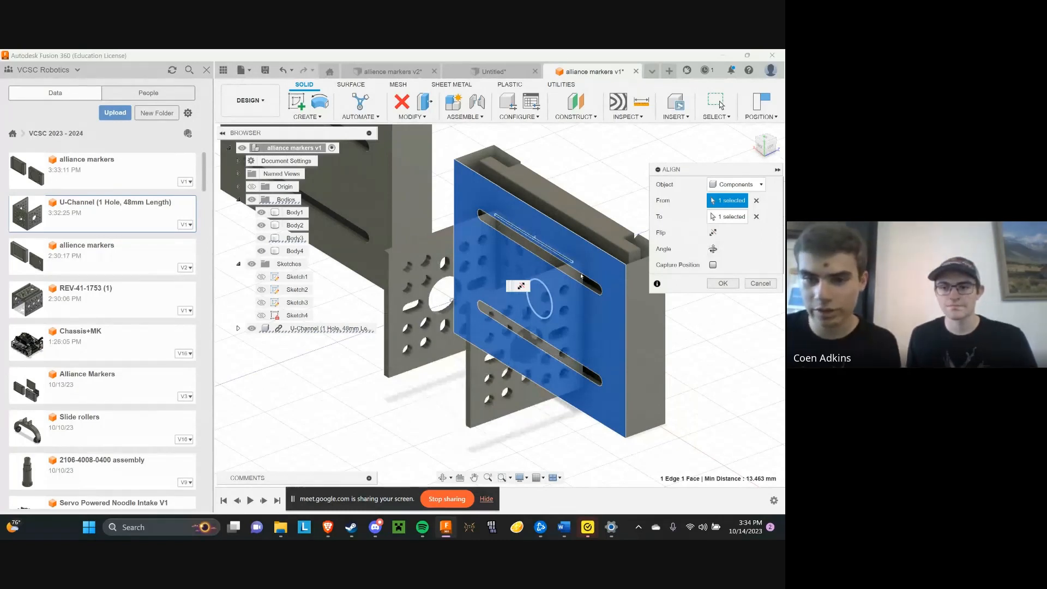
{"action": "key", "text": "Return"}
Examine how the channel sits on the slotted holder, view its source U-Channel design, and return to alliance markers
{"action": "middle_click_drag", "start_coordinate": [581, 277], "coordinate": [468, 265], "text": "shift"}
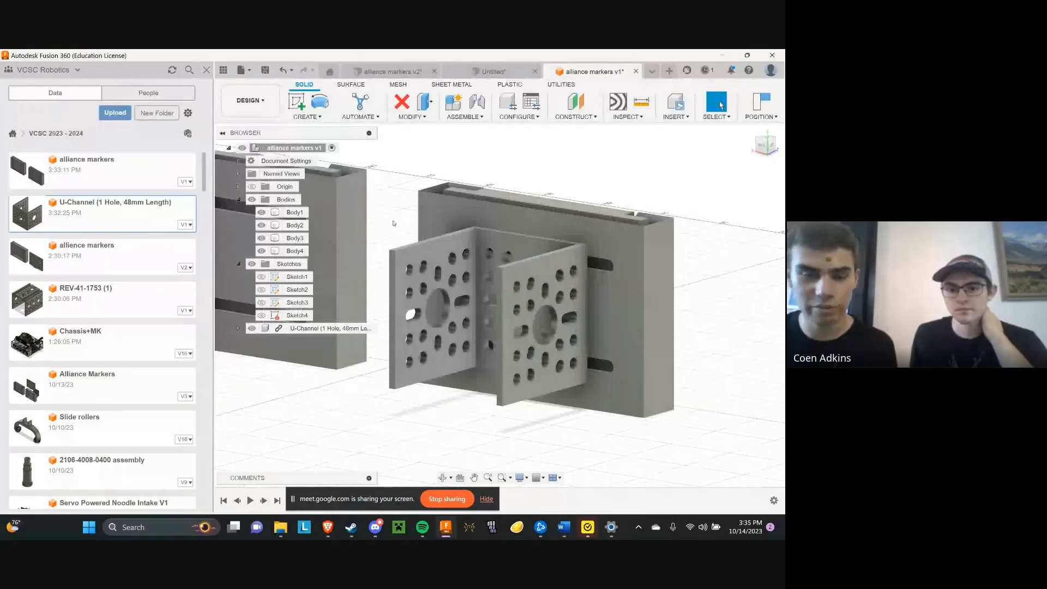
{"action": "scroll", "coordinate": [718, 346], "scroll_direction": "down", "scroll_amount": 5}
{"action": "middle_click_drag", "start_coordinate": [528, 367], "coordinate": [575, 321]}
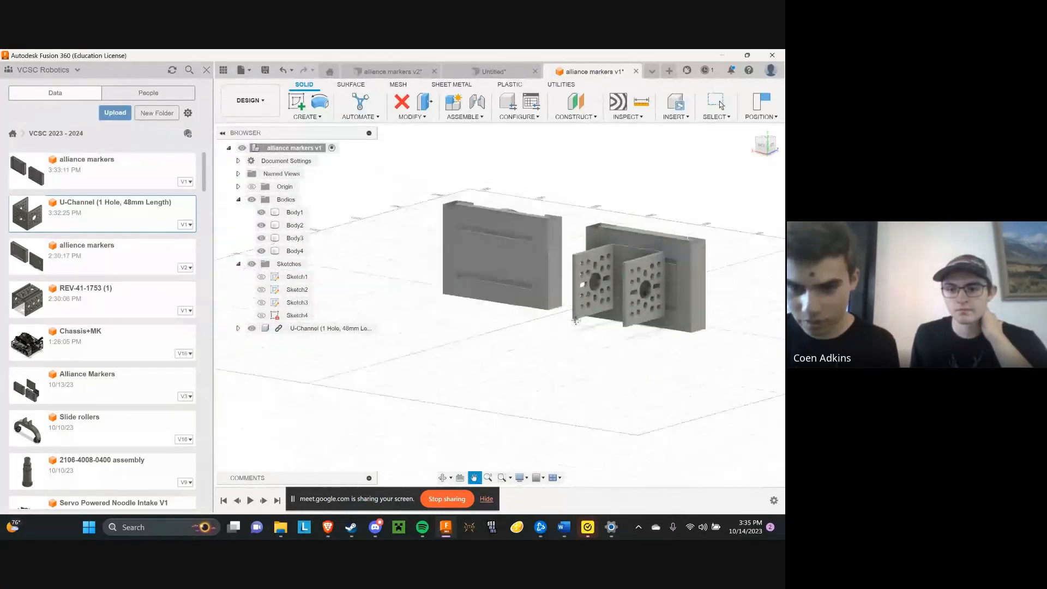
{"action": "scroll", "coordinate": [575, 321], "scroll_direction": "up", "scroll_amount": 5}
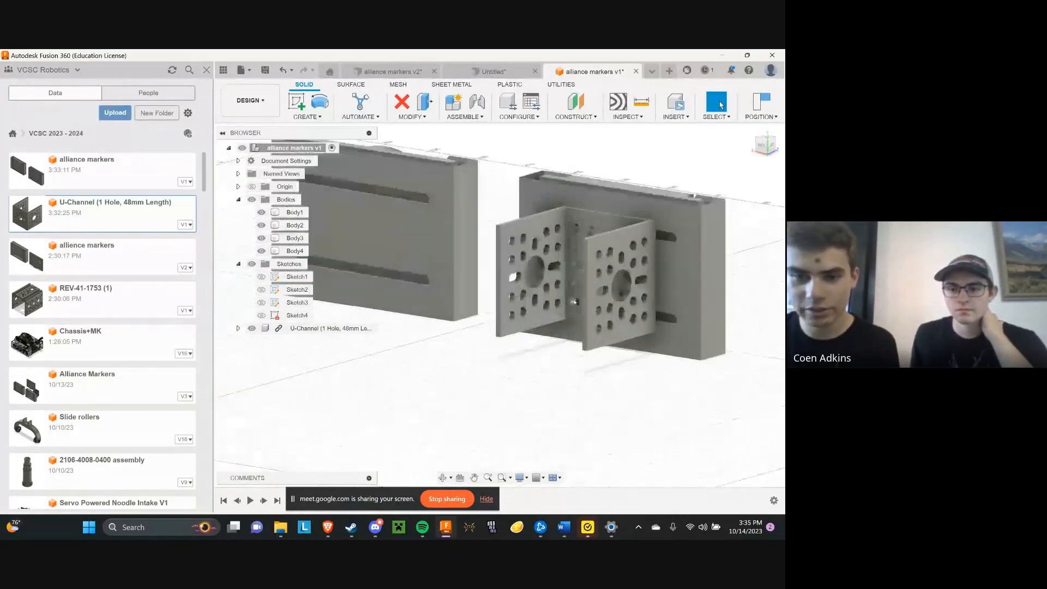
{"action": "scroll", "coordinate": [574, 301], "scroll_direction": "up", "scroll_amount": 2}
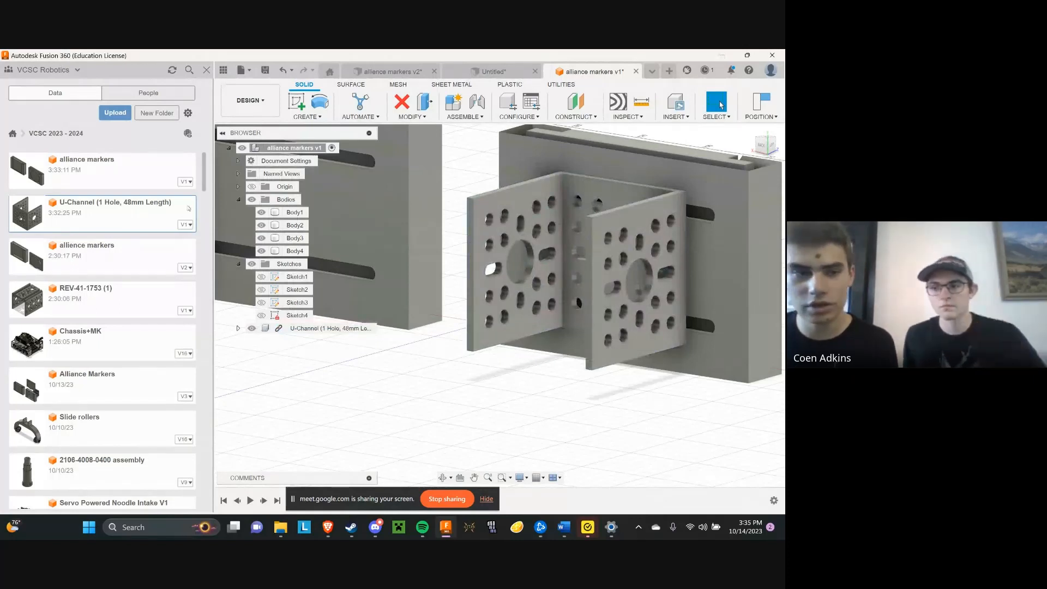
{"action": "left_click", "coordinate": [652, 72]}
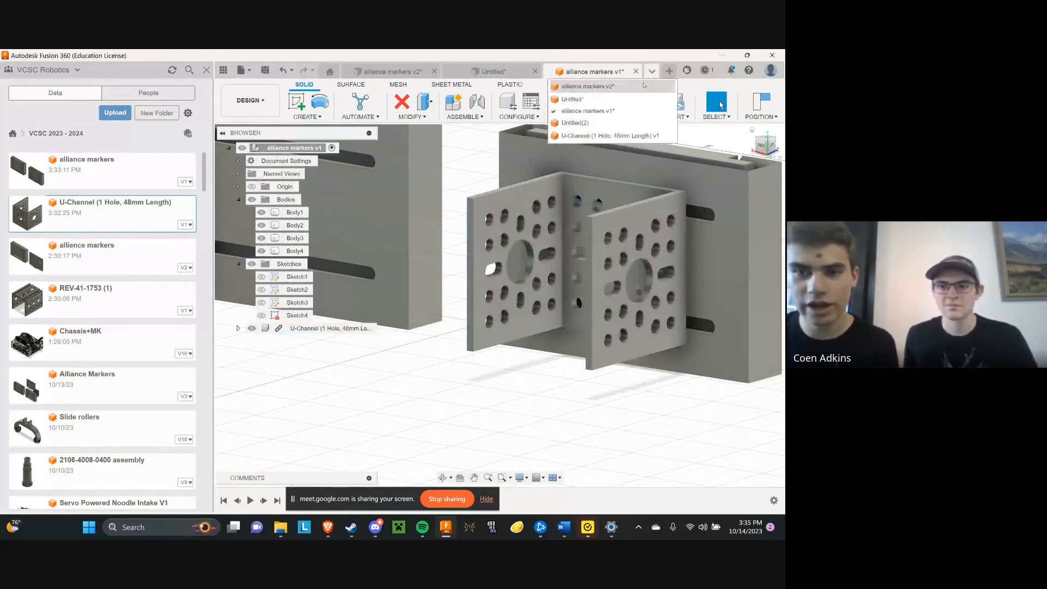
{"action": "left_click", "coordinate": [609, 135]}
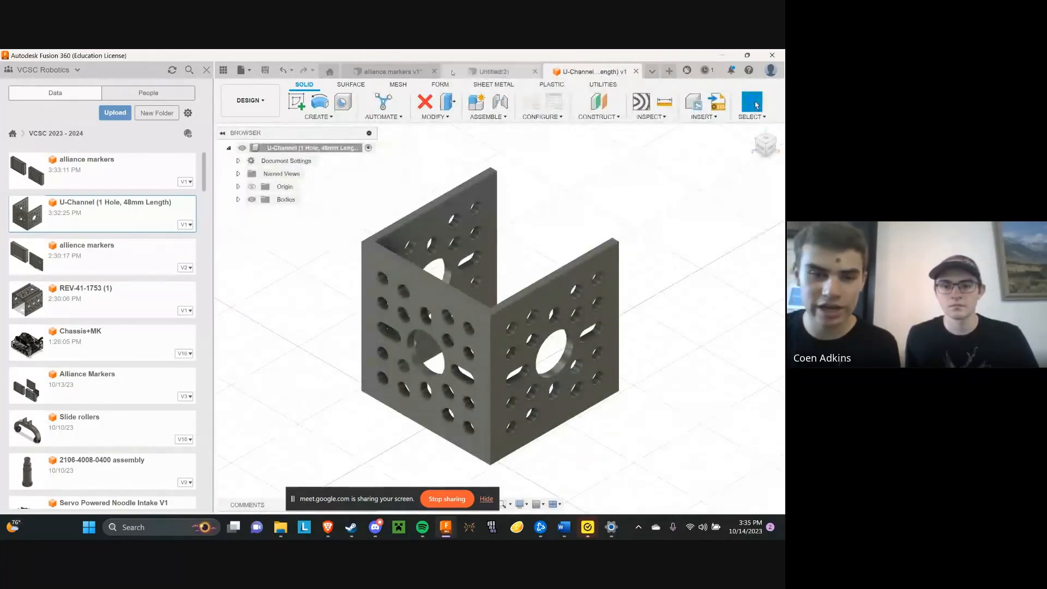
{"action": "left_click", "coordinate": [405, 72]}
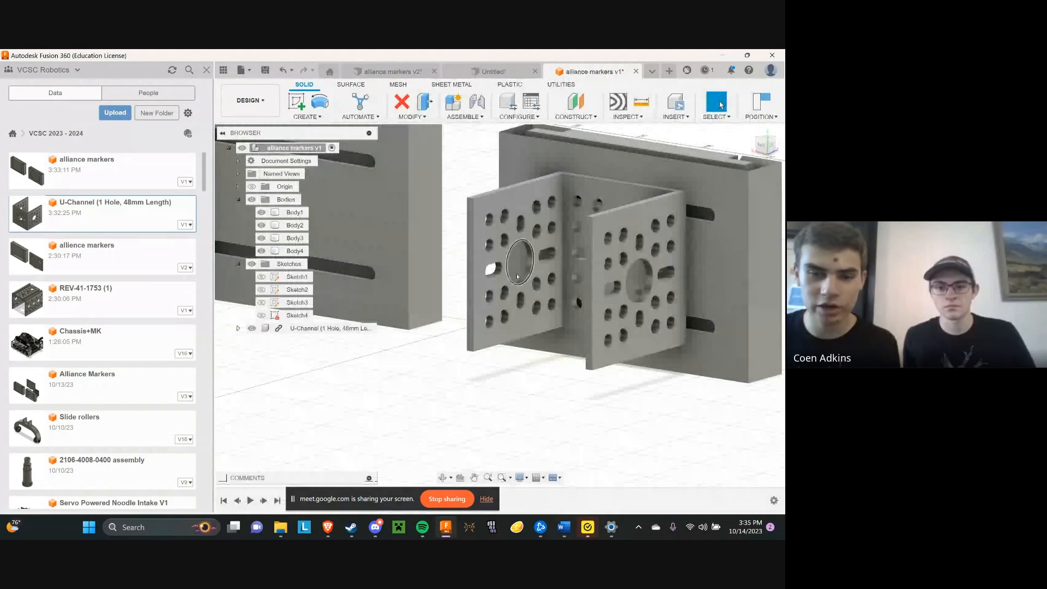
Look up the Break Link option of the linked U-Channel component without applying it
{"action": "scroll", "coordinate": [512, 381], "scroll_direction": "down", "scroll_amount": 2}
{"action": "middle_click_drag", "start_coordinate": [512, 381], "coordinate": [503, 395]}
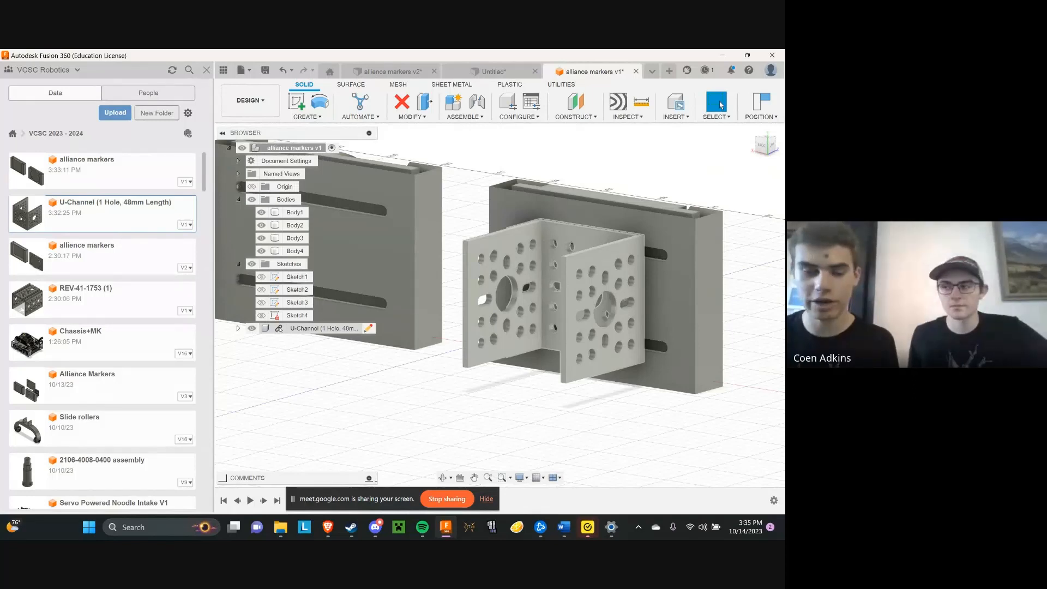
{"action": "right_click", "coordinate": [284, 329]}
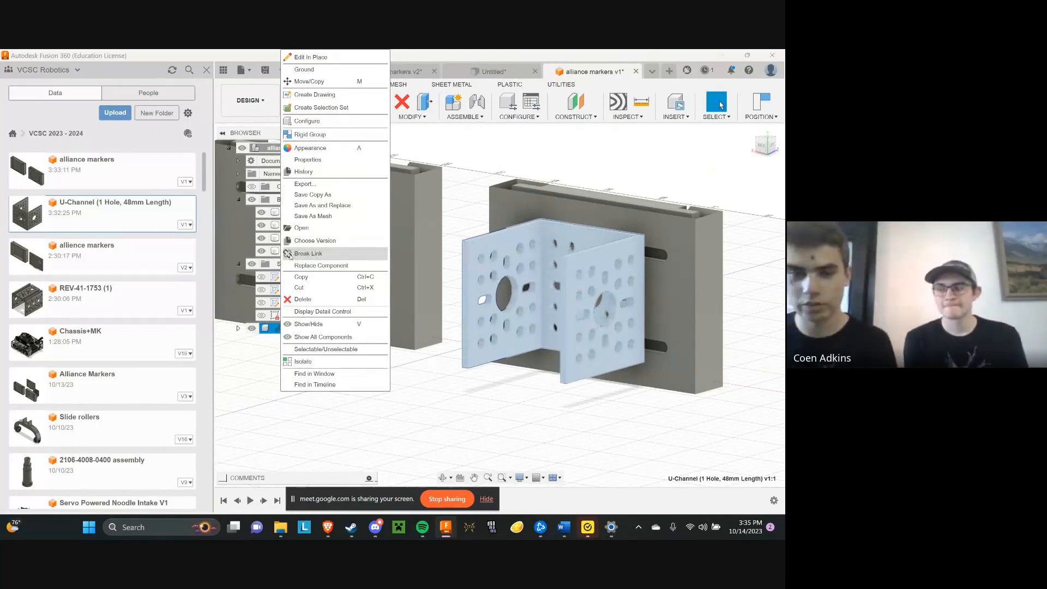
{"action": "left_click", "coordinate": [442, 391]}
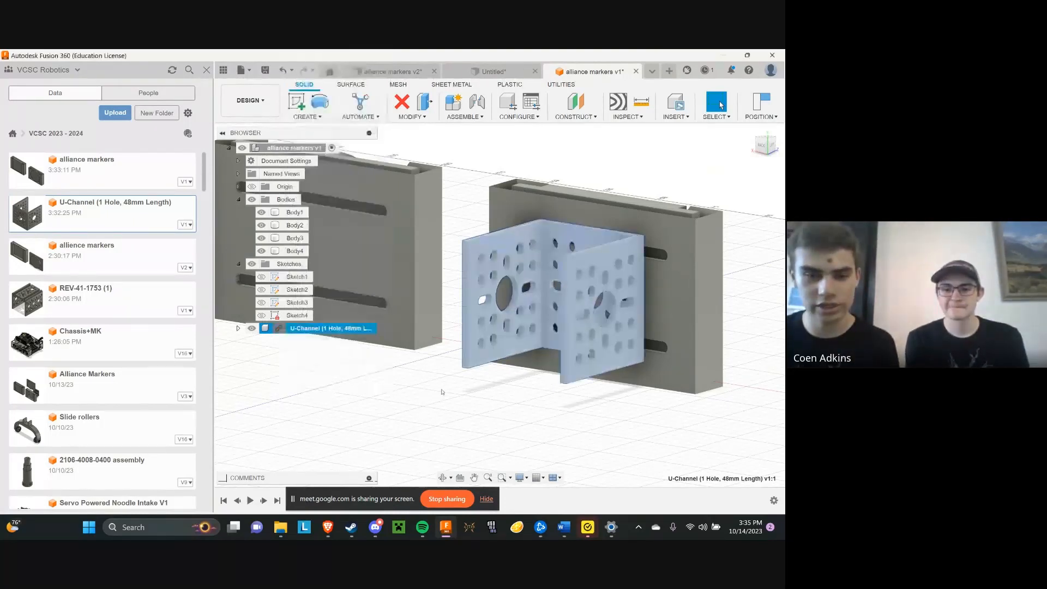
{"action": "left_click", "coordinate": [476, 409]}
View the slotted holder face straight on and open its slot sketch, Sketch3, for editing
{"action": "mouse_move", "coordinate": [499, 306]}
{"action": "middle_mouse_down", "text": "shift"}
{"action": "mouse_move", "coordinate": [540, 311]}
{"action": "mouse_move", "coordinate": [546, 289]}
{"action": "mouse_move", "coordinate": [589, 262]}
{"action": "middle_mouse_up", "text": "shift"}
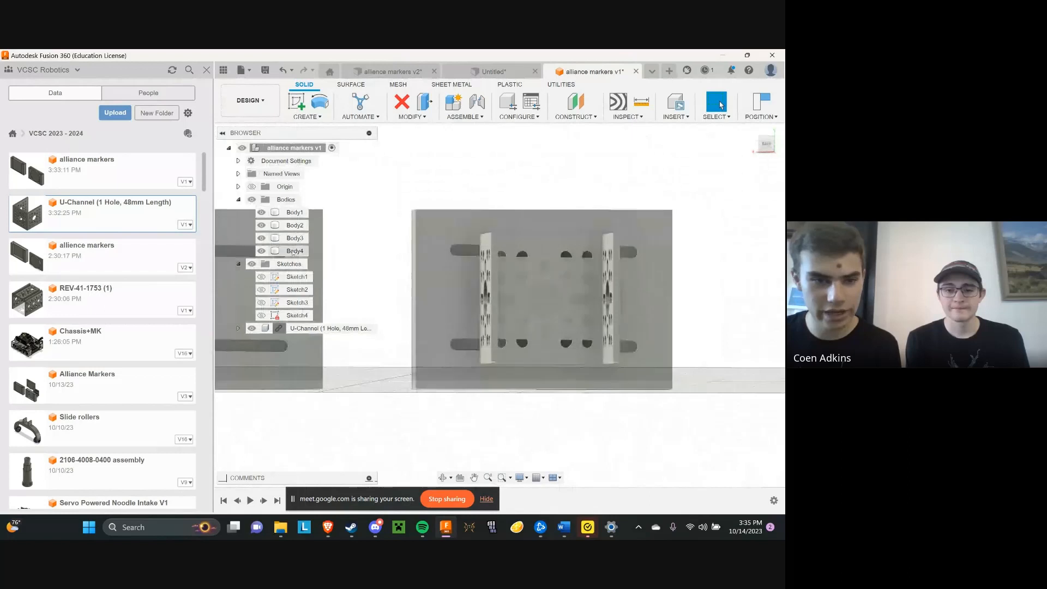
{"action": "right_click", "coordinate": [292, 302]}
{"action": "left_click", "coordinate": [314, 338]}
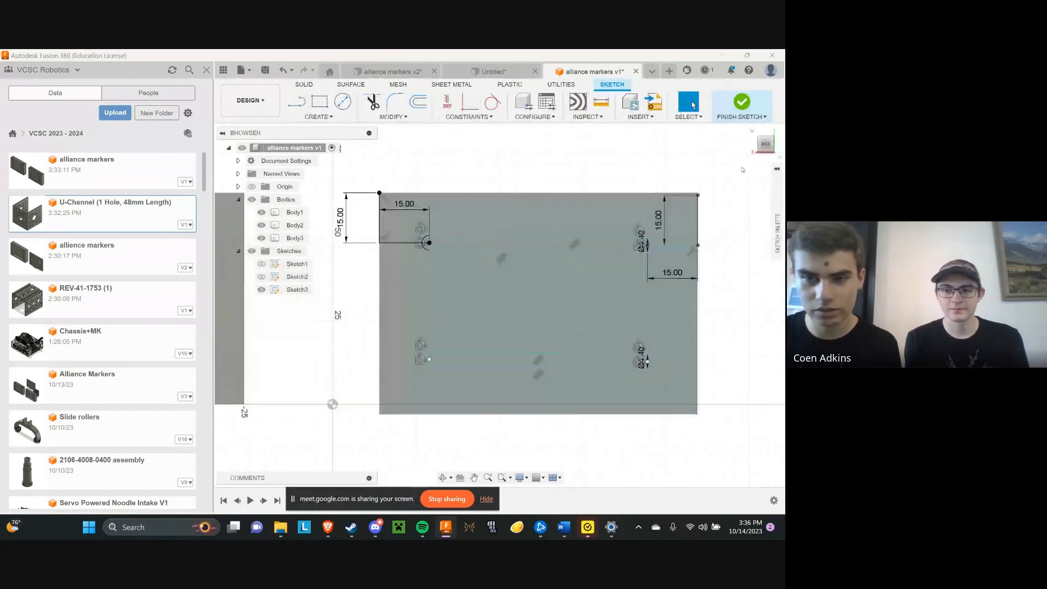
Leave the slot sketch and start a new sketch on the slotted holder's face, capturing the channel's current position
{"action": "left_click", "coordinate": [753, 114]}
{"action": "scroll", "coordinate": [393, 238], "scroll_direction": "up", "scroll_amount": 2}
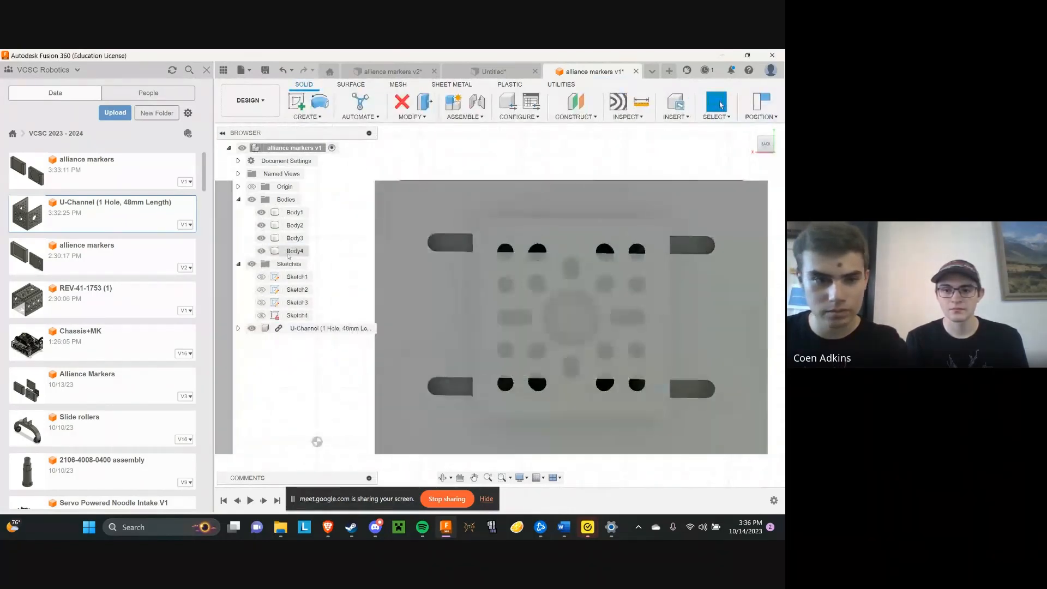
{"action": "scroll", "coordinate": [599, 192], "scroll_direction": "down", "scroll_amount": 2}
{"action": "left_click", "coordinate": [297, 102]}
{"action": "left_click", "coordinate": [492, 256]}
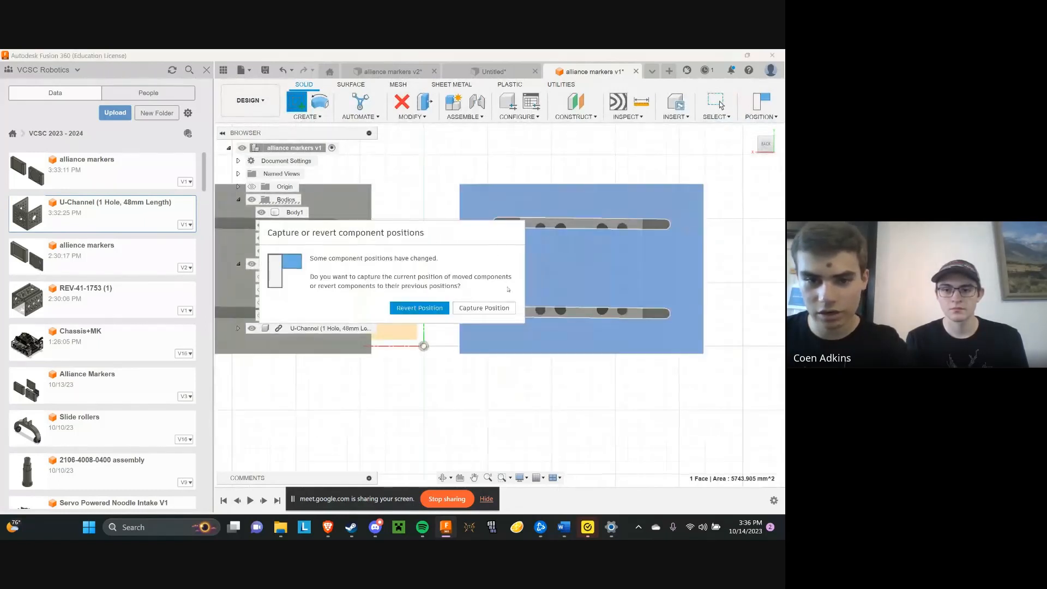
{"action": "left_click", "coordinate": [487, 307]}
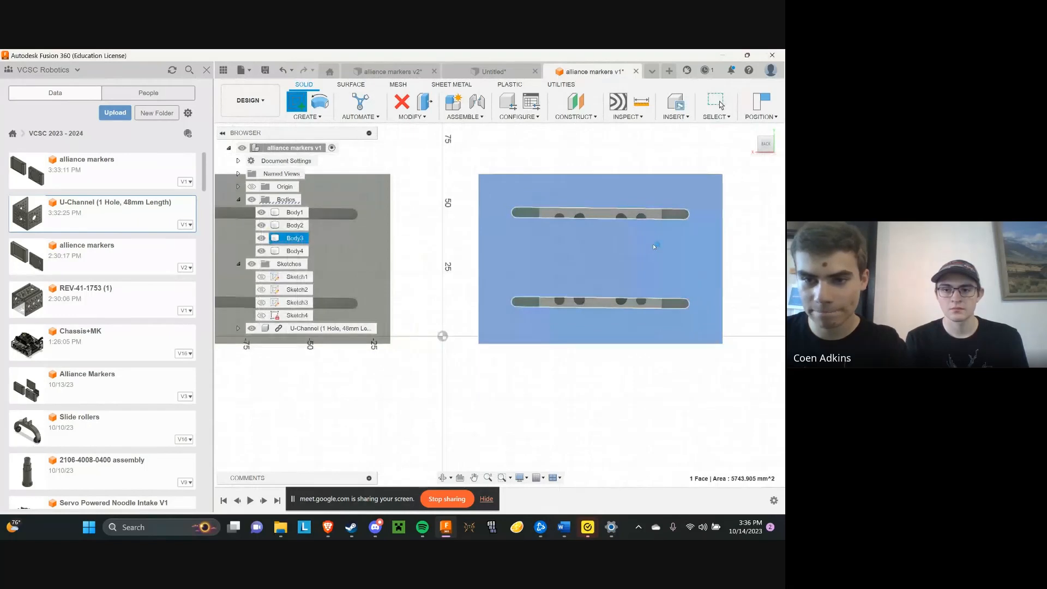
{"action": "left_click", "coordinate": [653, 243]}
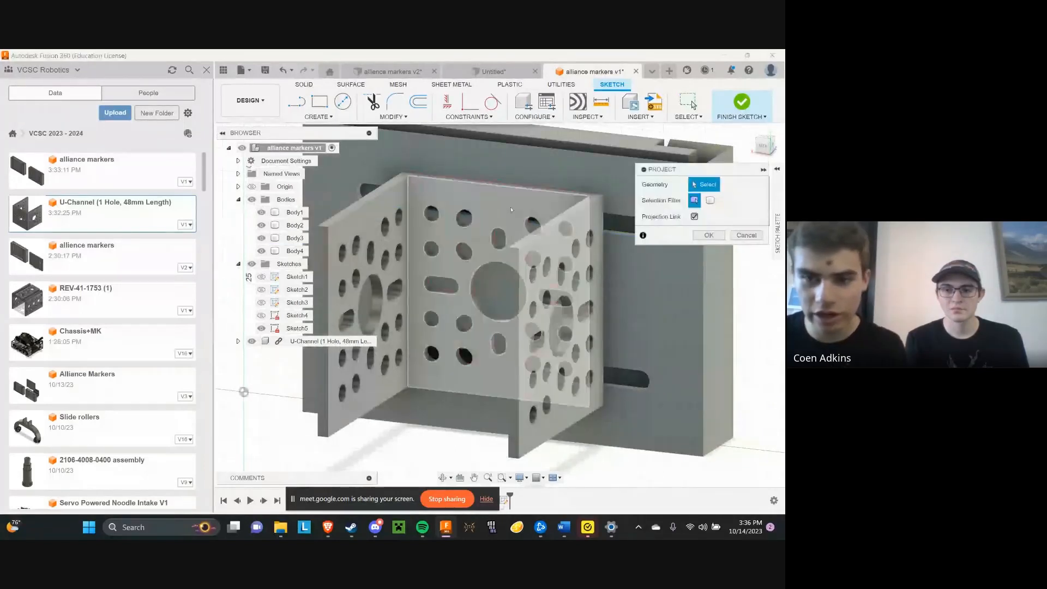
Project the U-Channel's base face with its hole pattern into the sketch and hide the U-Channel component
{"action": "middle_click_drag", "start_coordinate": [720, 198], "coordinate": [670, 199]}
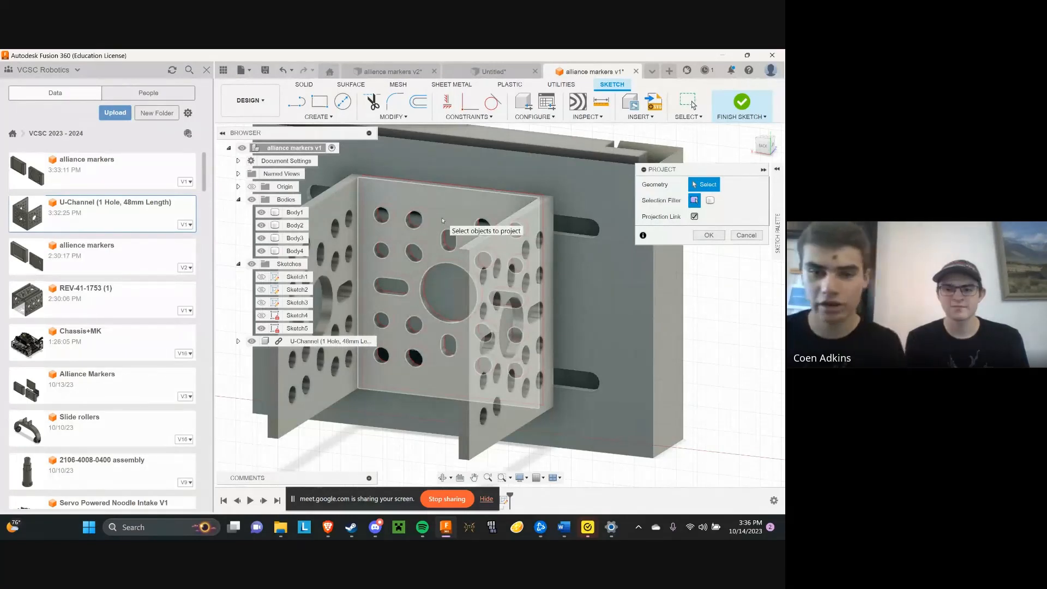
{"action": "left_click", "coordinate": [418, 207]}
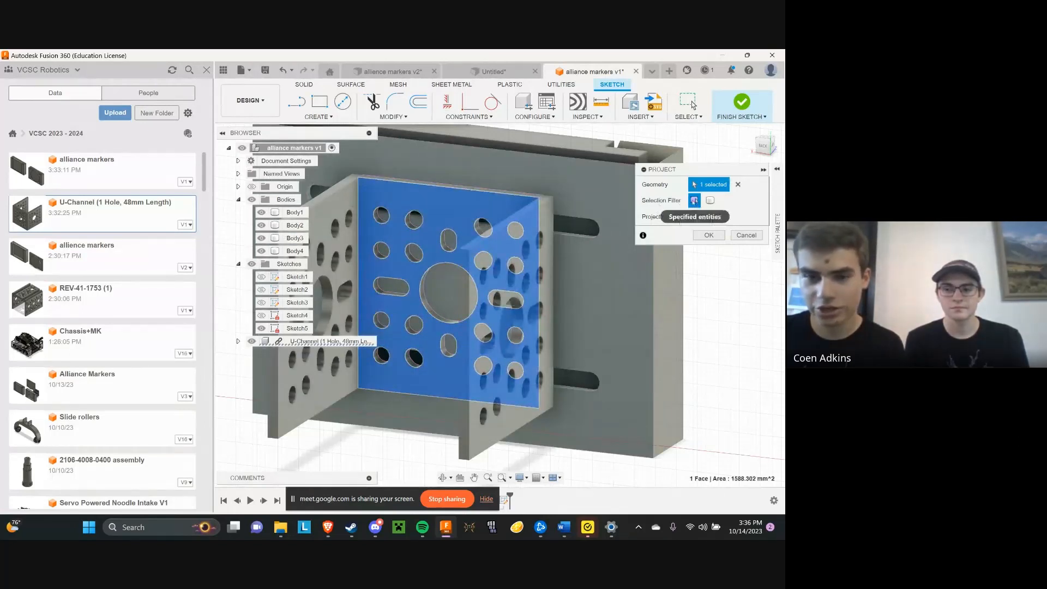
{"action": "left_click", "coordinate": [708, 235]}
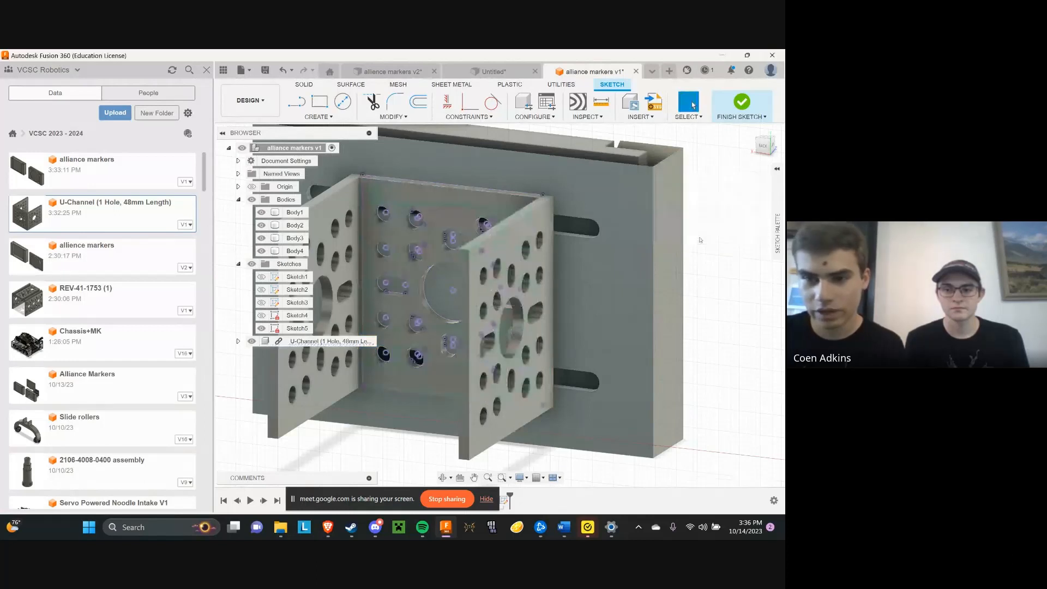
{"action": "left_click", "coordinate": [251, 341]}
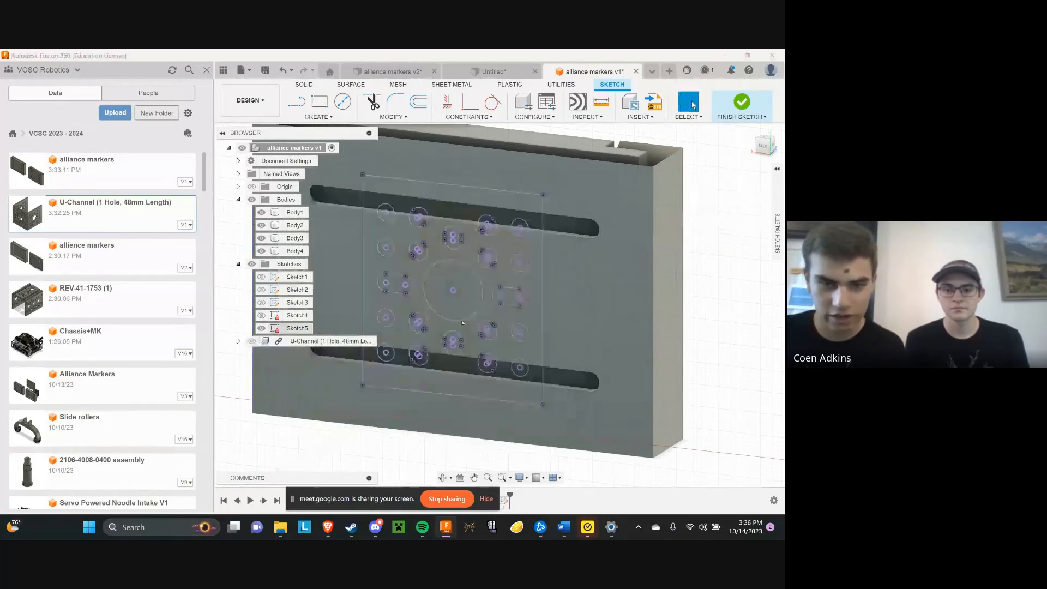
Compare the projected hole pattern with the two slots straight on and finish the sketch
{"action": "left_click", "coordinate": [763, 145]}
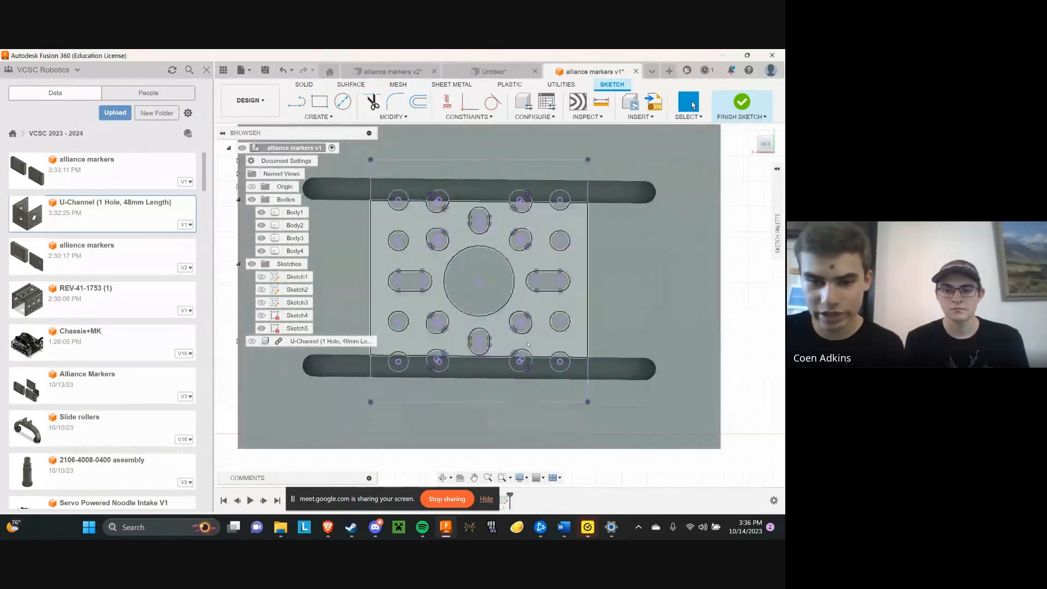
{"action": "scroll", "coordinate": [563, 365], "scroll_direction": "up", "scroll_amount": 2}
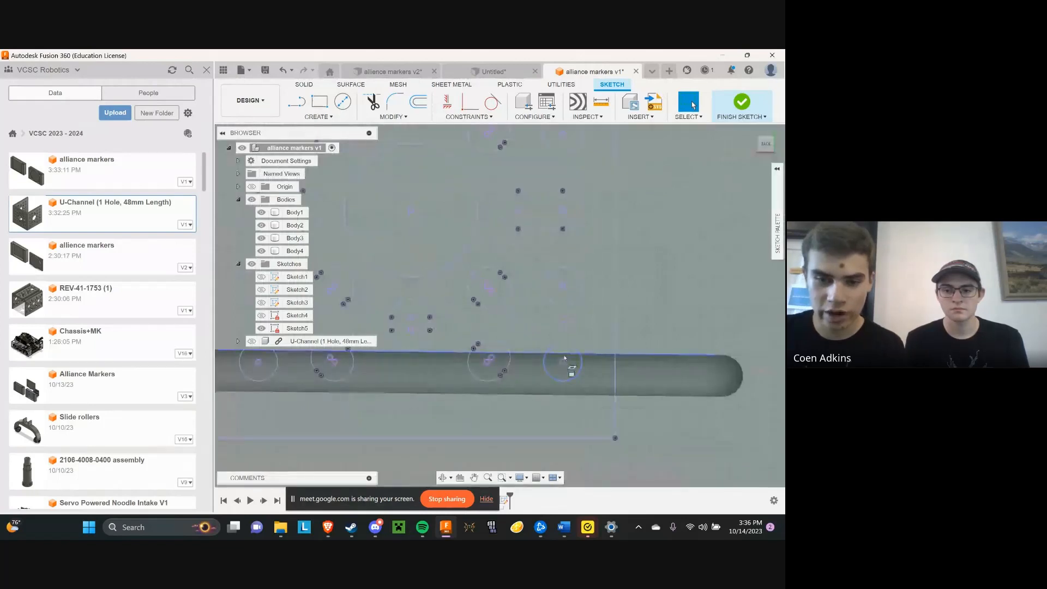
{"action": "scroll", "coordinate": [564, 359], "scroll_direction": "down", "scroll_amount": 3}
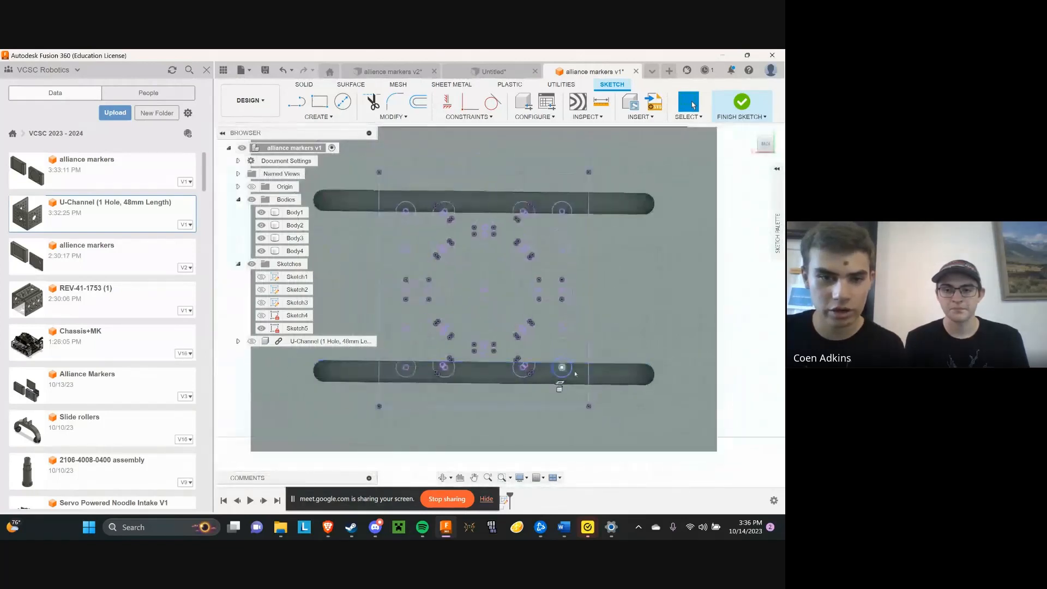
{"action": "scroll", "coordinate": [575, 373], "scroll_direction": "down", "scroll_amount": 2}
{"action": "scroll", "coordinate": [507, 311], "scroll_direction": "up", "scroll_amount": 2}
{"action": "middle_click_drag", "start_coordinate": [495, 294], "coordinate": [532, 274]}
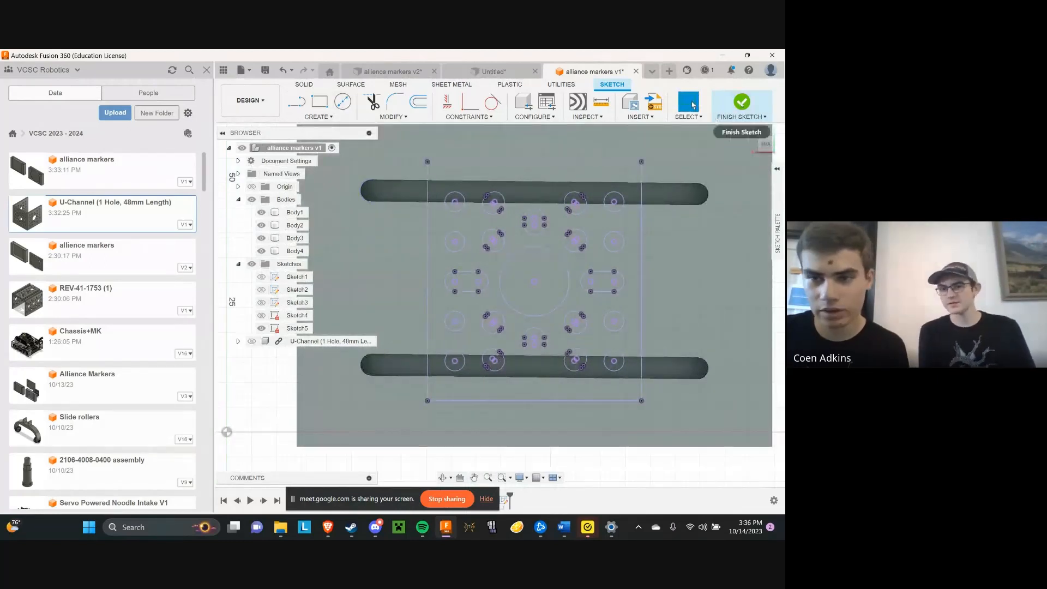
{"action": "left_click", "coordinate": [742, 103]}
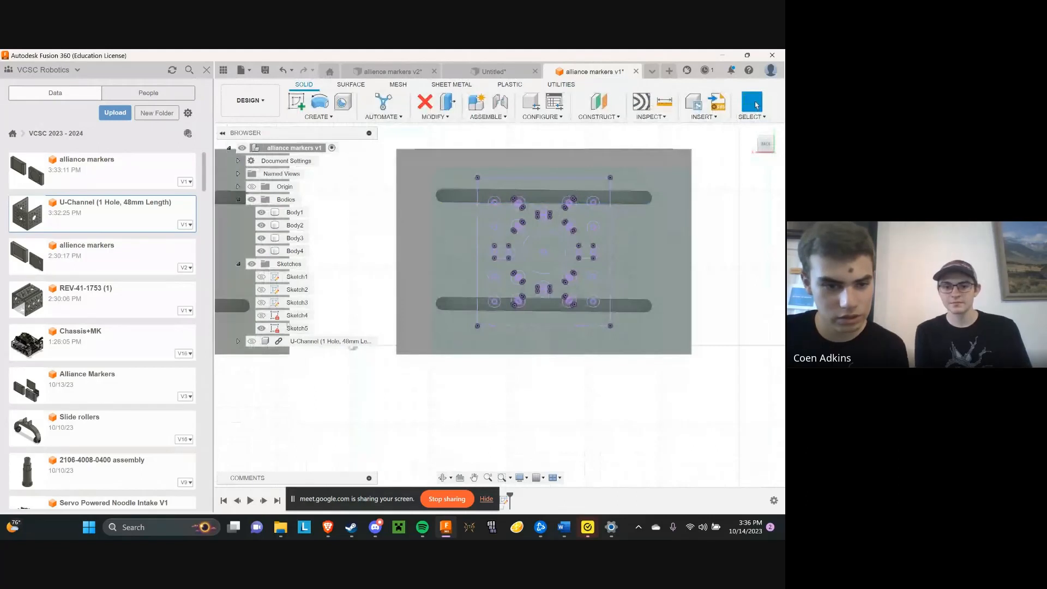
Check the projected holes against the slots from an angle, and briefly open Sketch4 and leave it
{"action": "left_click", "coordinate": [771, 152]}
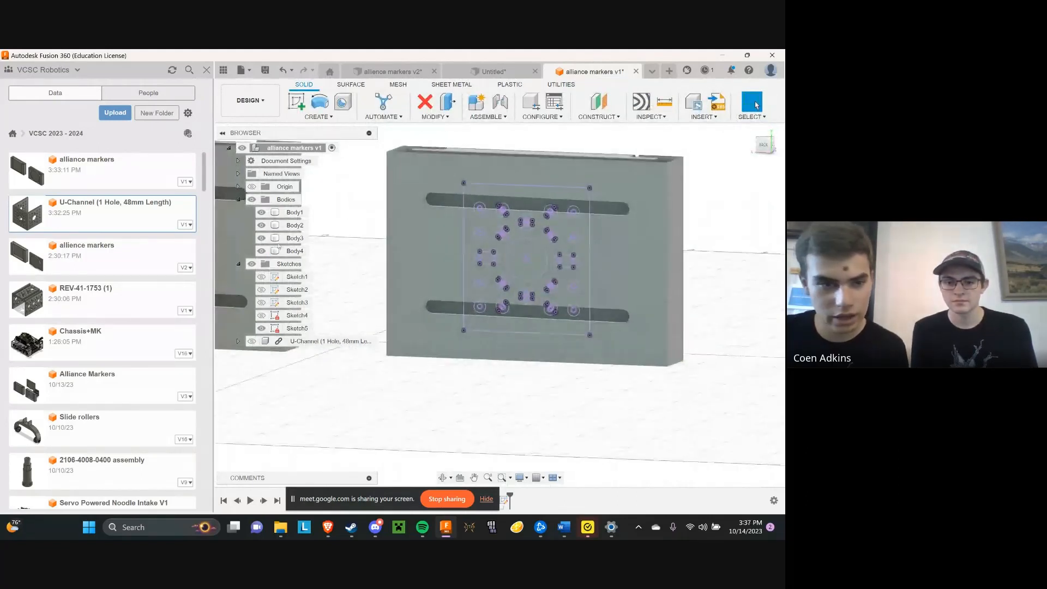
{"action": "scroll", "coordinate": [502, 247], "scroll_direction": "up", "scroll_amount": 6}
{"action": "scroll", "coordinate": [589, 240], "scroll_direction": "down", "scroll_amount": 1}
{"action": "middle_click_drag", "start_coordinate": [617, 210], "coordinate": [595, 232]}
{"action": "scroll", "coordinate": [603, 210], "scroll_direction": "up", "scroll_amount": 2}
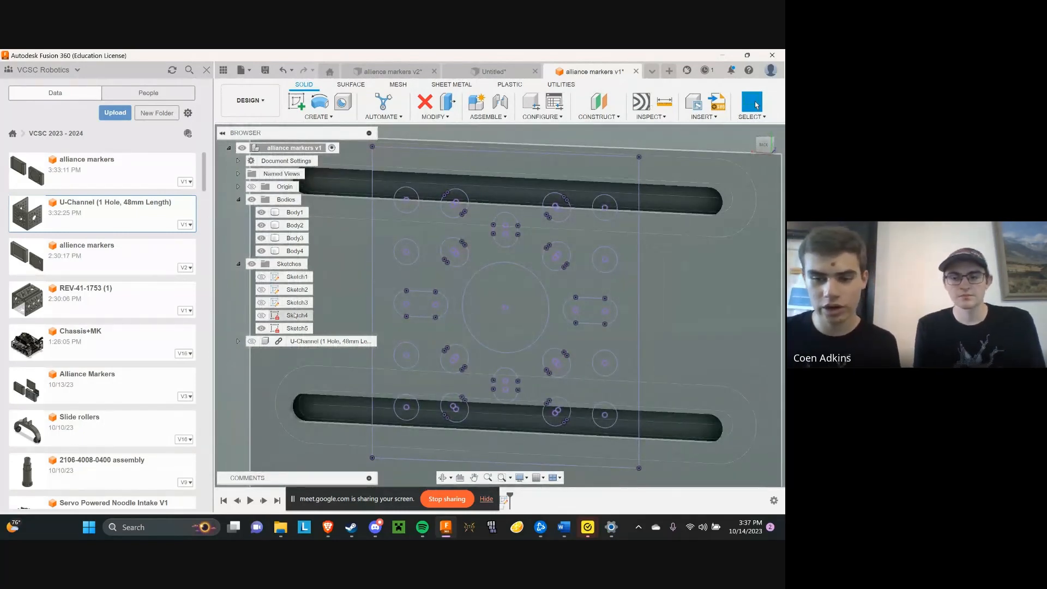
{"action": "scroll", "coordinate": [389, 295], "scroll_direction": "down", "scroll_amount": 3}
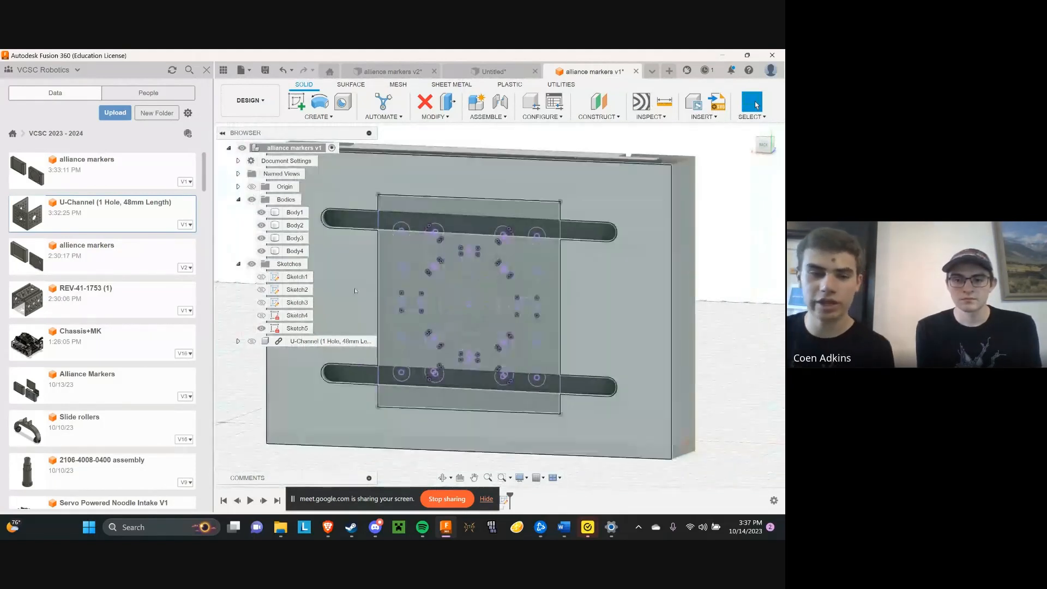
{"action": "left_click", "coordinate": [285, 316]}
{"action": "right_click", "coordinate": [284, 316]}
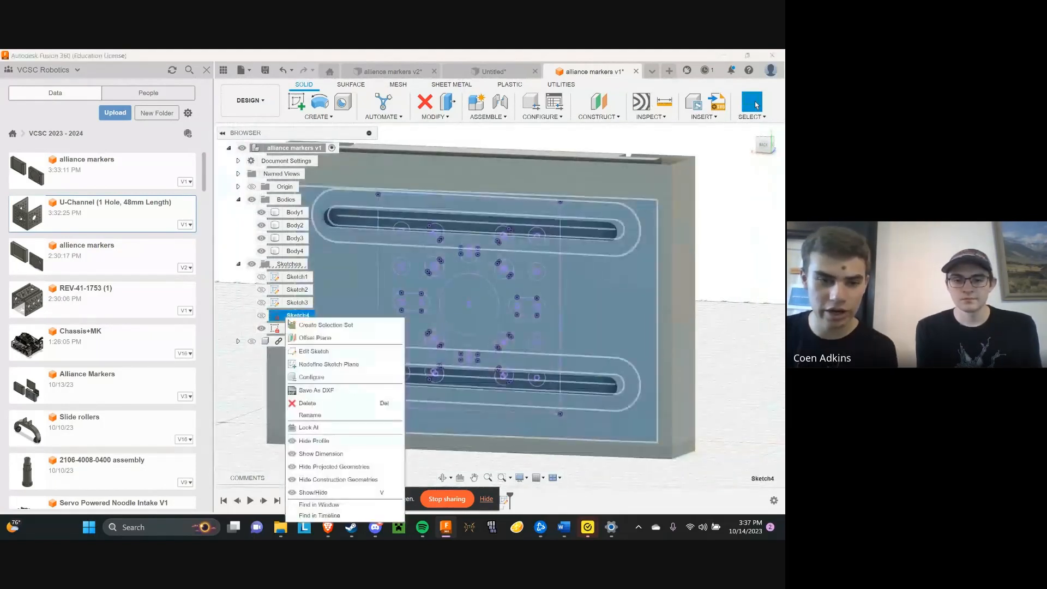
{"action": "left_click", "coordinate": [308, 351]}
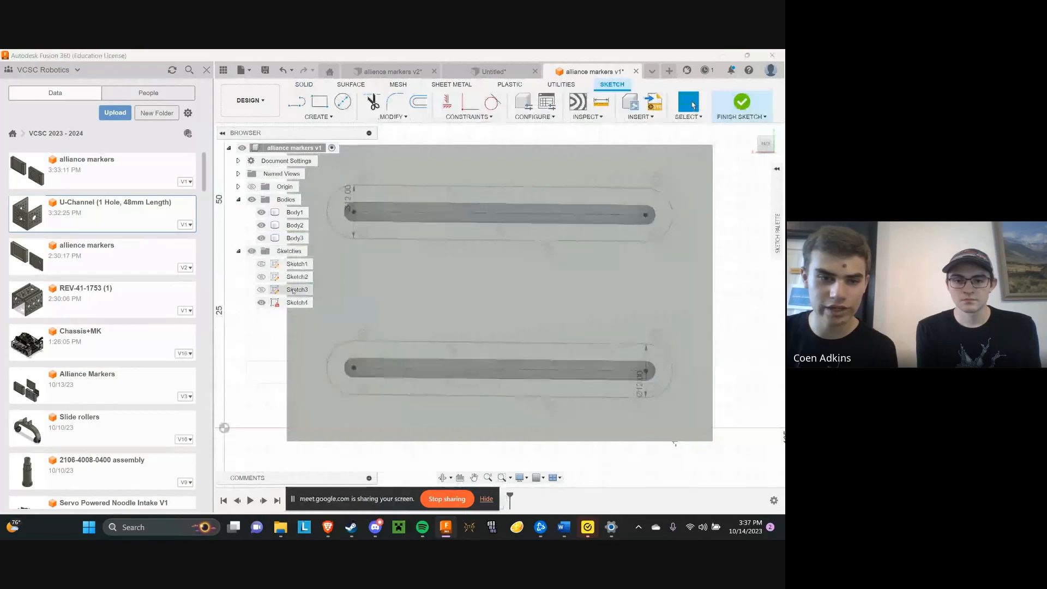
{"action": "left_click", "coordinate": [755, 104]}
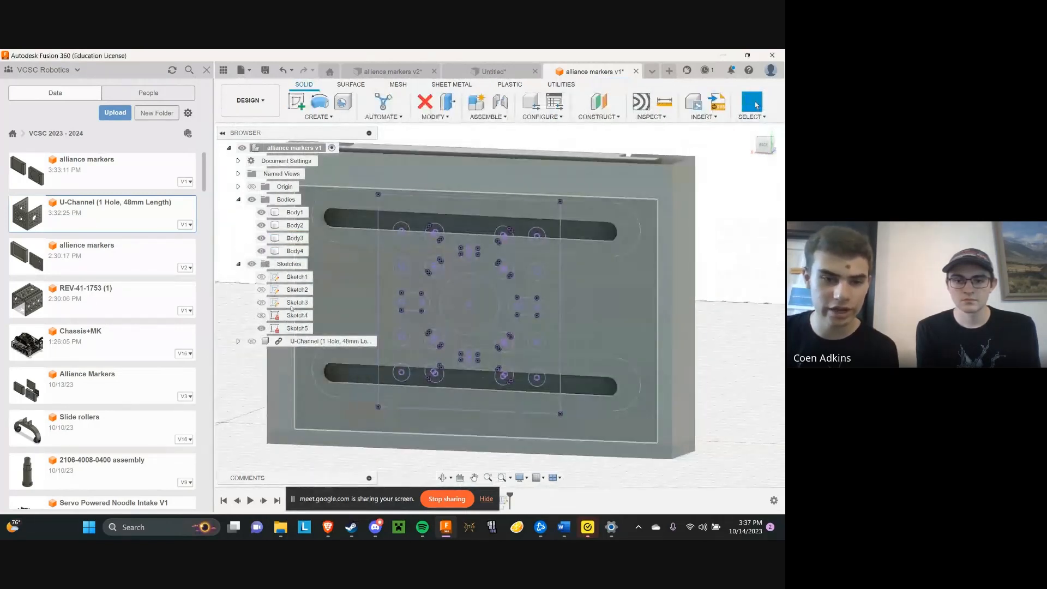
Reopen Sketch4, examine its wide outlines around both slots from several angles, and finish the sketch unchanged
{"action": "right_click", "coordinate": [294, 316]}
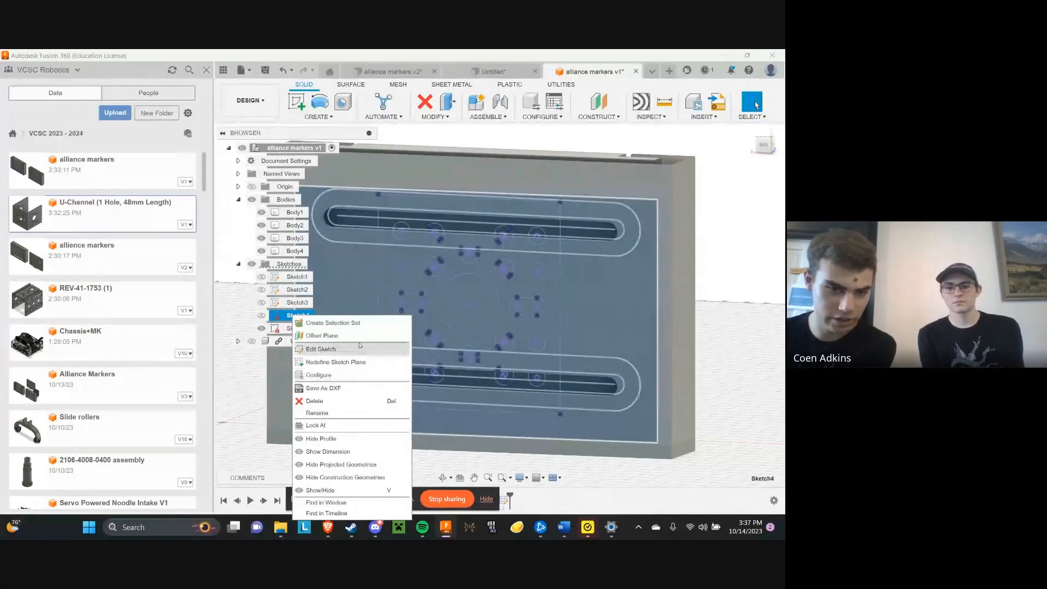
{"action": "left_click", "coordinate": [310, 349]}
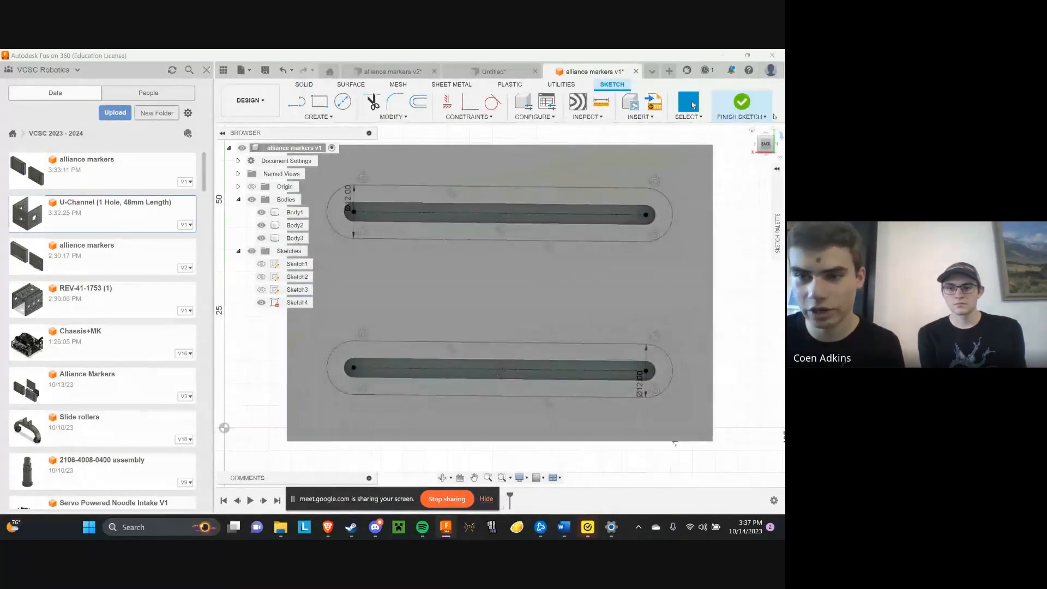
{"action": "left_click_drag", "start_coordinate": [770, 143], "coordinate": [755, 156]}
{"action": "middle_click_drag", "start_coordinate": [691, 212], "coordinate": [685, 191]}
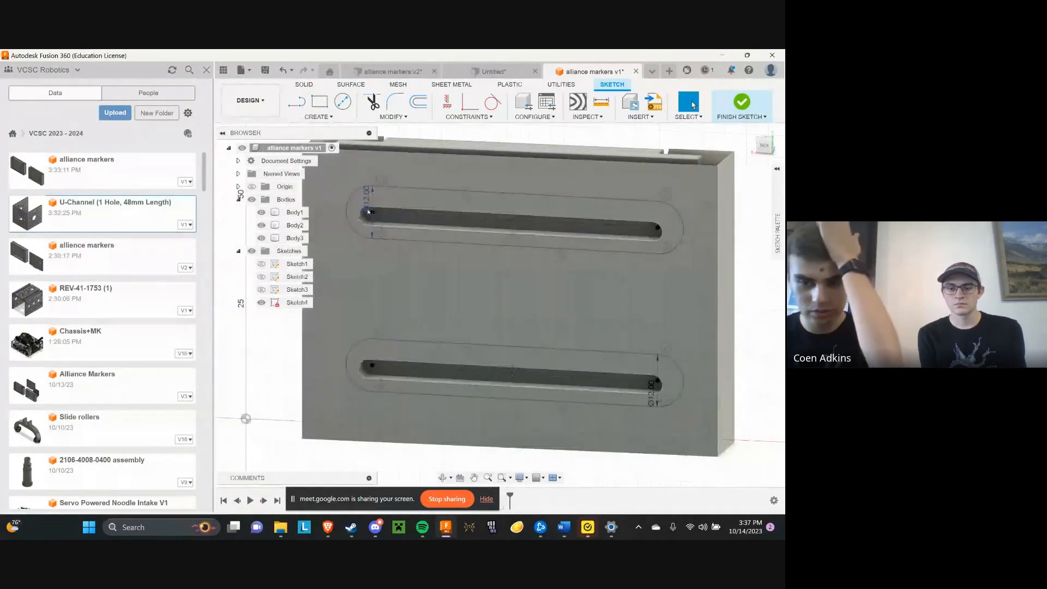
{"action": "left_click_drag", "start_coordinate": [764, 152], "coordinate": [760, 151]}
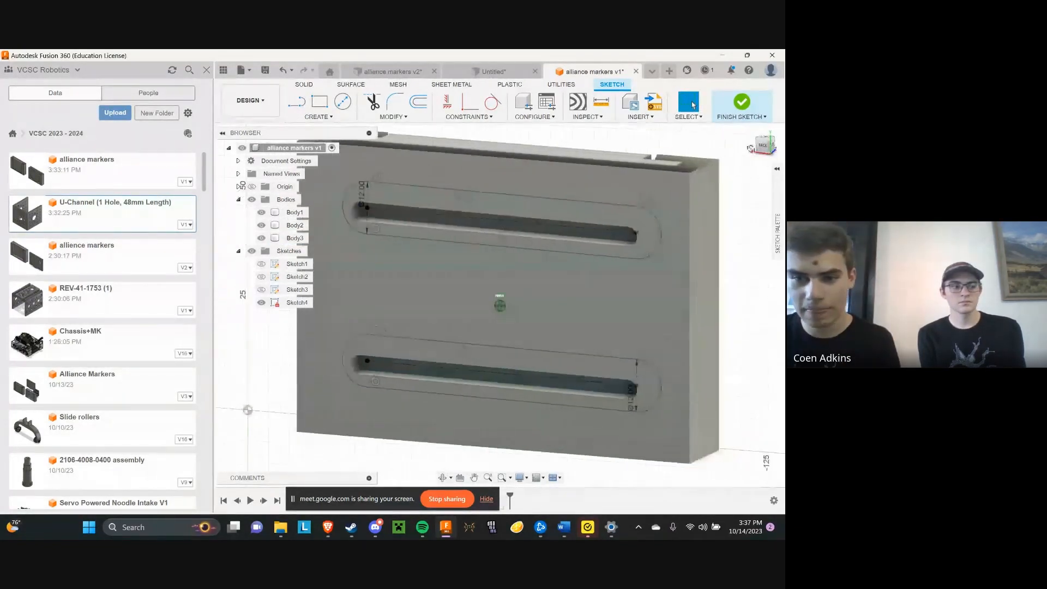
{"action": "middle_click_drag", "start_coordinate": [519, 198], "coordinate": [575, 201]}
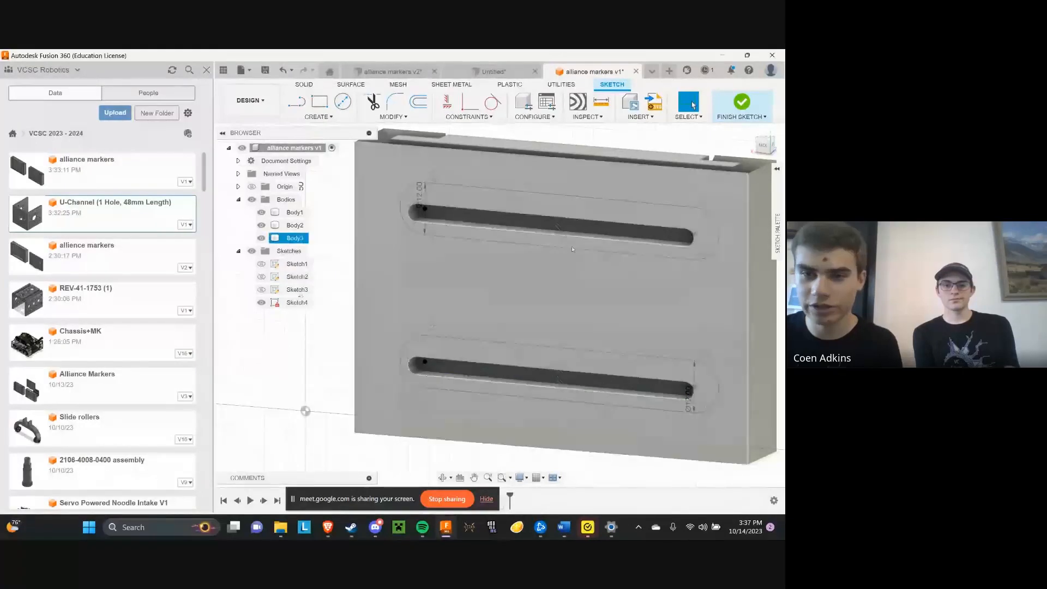
{"action": "left_click", "coordinate": [742, 102]}
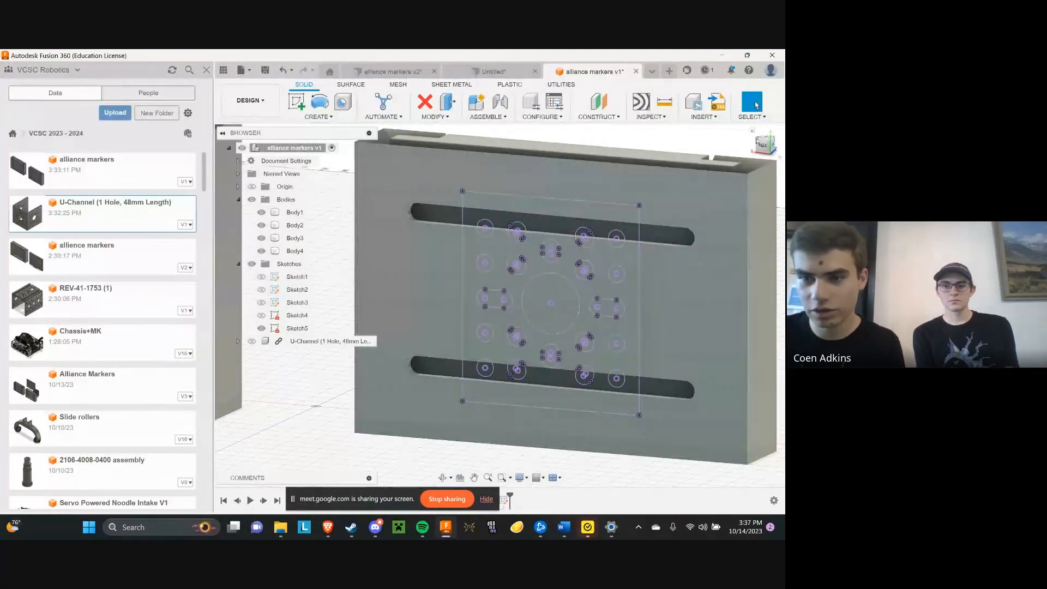
Measure the distance from a projected upper-row hole's centre to the lower edge line of the upper slot
{"action": "left_click", "coordinate": [762, 145]}
{"action": "left_click", "coordinate": [664, 102]}
{"action": "scroll", "coordinate": [515, 146], "scroll_direction": "down", "scroll_amount": 3}
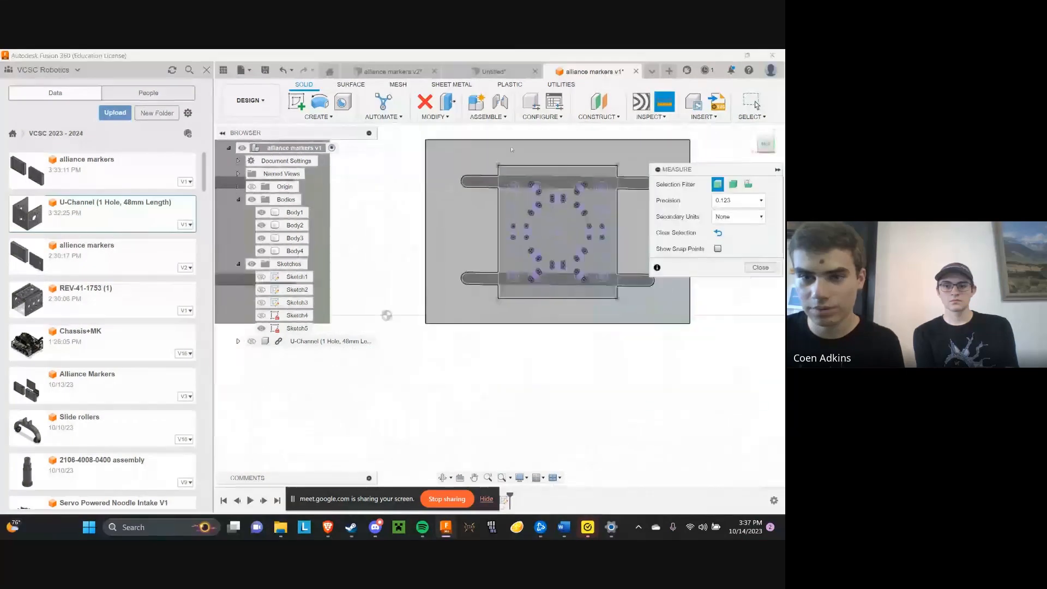
{"action": "scroll", "coordinate": [626, 182], "scroll_direction": "up", "scroll_amount": 5}
{"action": "scroll", "coordinate": [548, 203], "scroll_direction": "up", "scroll_amount": 2}
{"action": "left_click", "coordinate": [545, 201]}
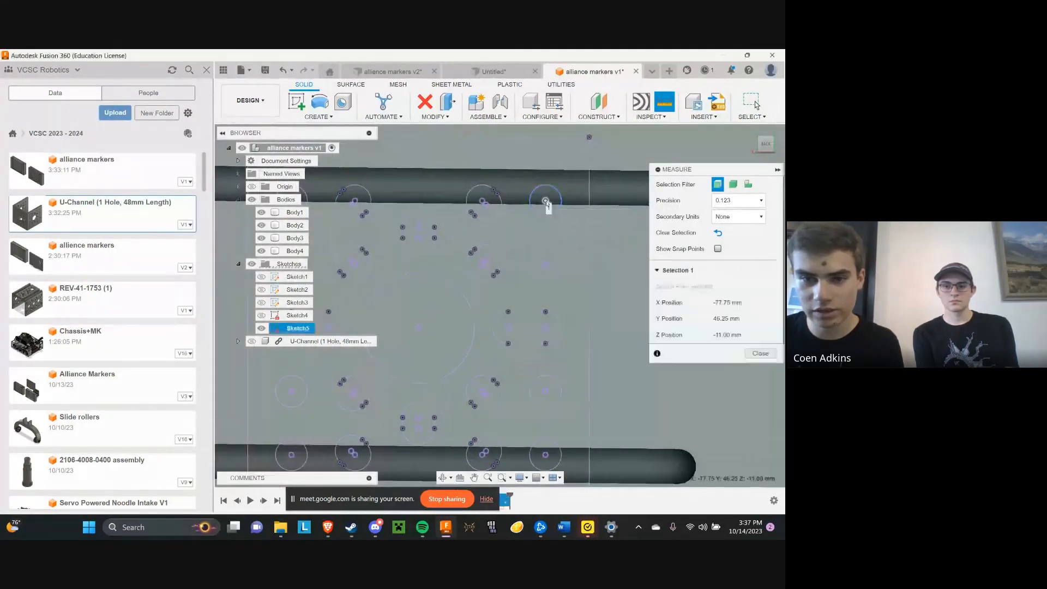
{"action": "scroll", "coordinate": [547, 202], "scroll_direction": "up", "scroll_amount": 2}
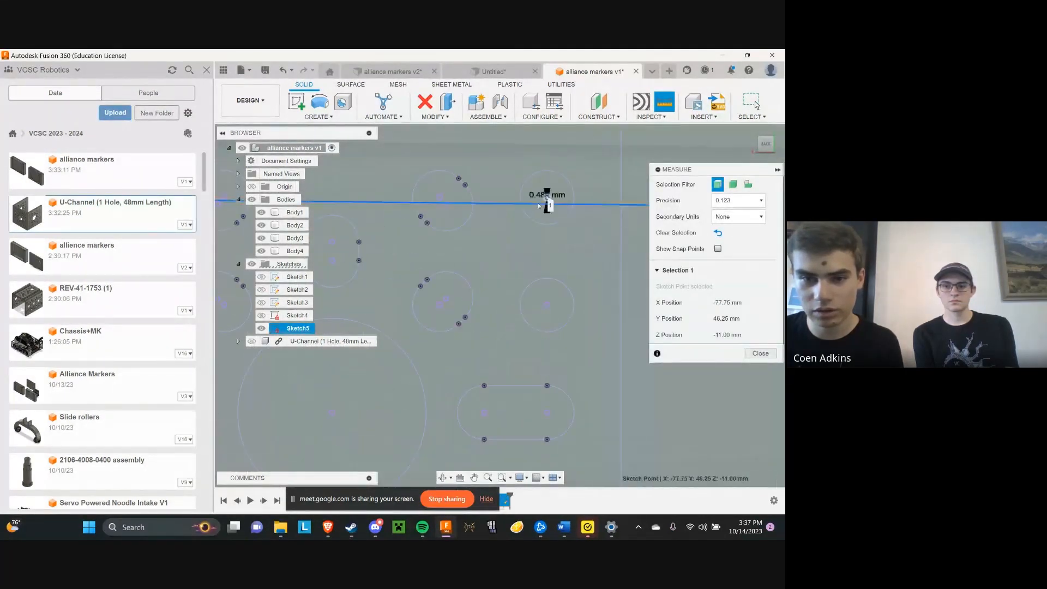
{"action": "left_click", "coordinate": [548, 203]}
{"action": "scroll", "coordinate": [545, 199], "scroll_direction": "up", "scroll_amount": 3}
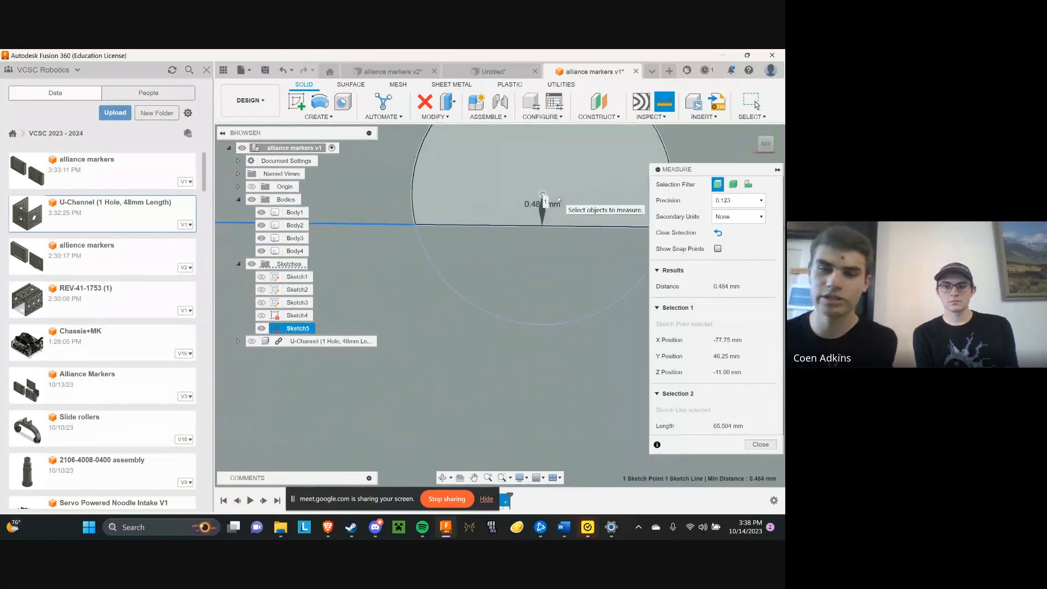
{"action": "scroll", "coordinate": [543, 223], "scroll_direction": "down", "scroll_amount": 2}
{"action": "scroll", "coordinate": [559, 222], "scroll_direction": "down", "scroll_amount": 1}
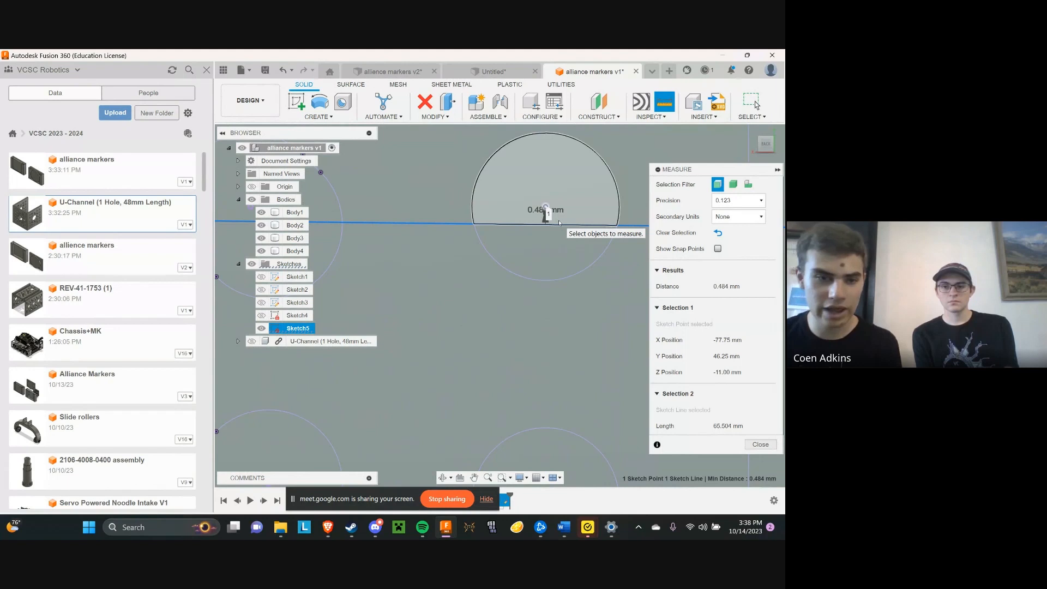
{"action": "left_click", "coordinate": [758, 444]}
Close the distance measurement and examine the projected hole pattern against both slots from a full straight-on view
{"action": "scroll", "coordinate": [515, 274], "scroll_direction": "down", "scroll_amount": 5}
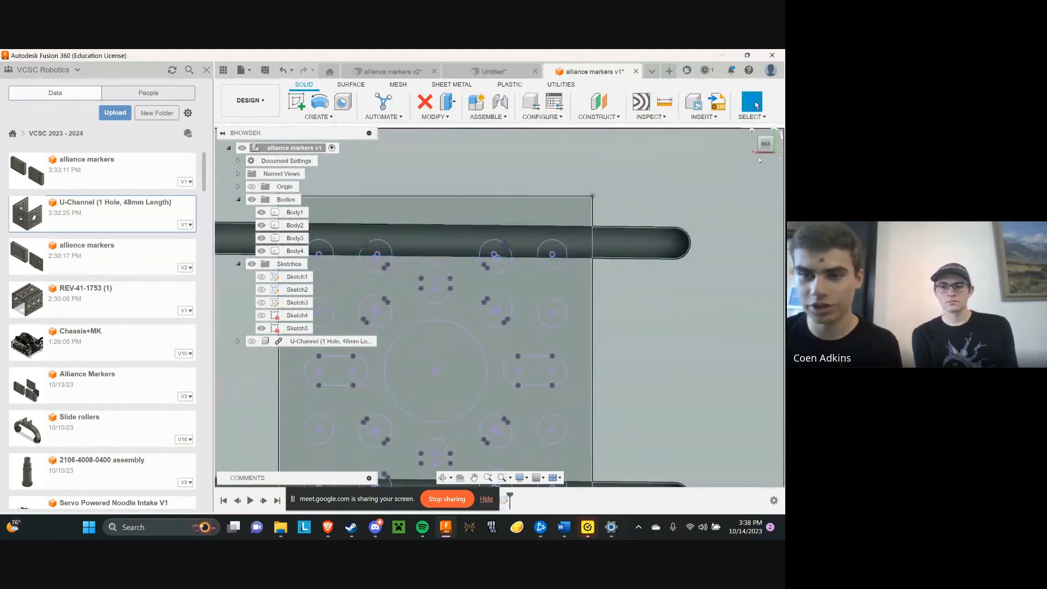
{"action": "left_click_drag", "start_coordinate": [756, 149], "coordinate": [752, 151]}
{"action": "left_click_drag", "start_coordinate": [709, 169], "coordinate": [553, 220]}
{"action": "scroll", "coordinate": [552, 219], "scroll_direction": "down", "scroll_amount": 3}
{"action": "left_click", "coordinate": [748, 241]}
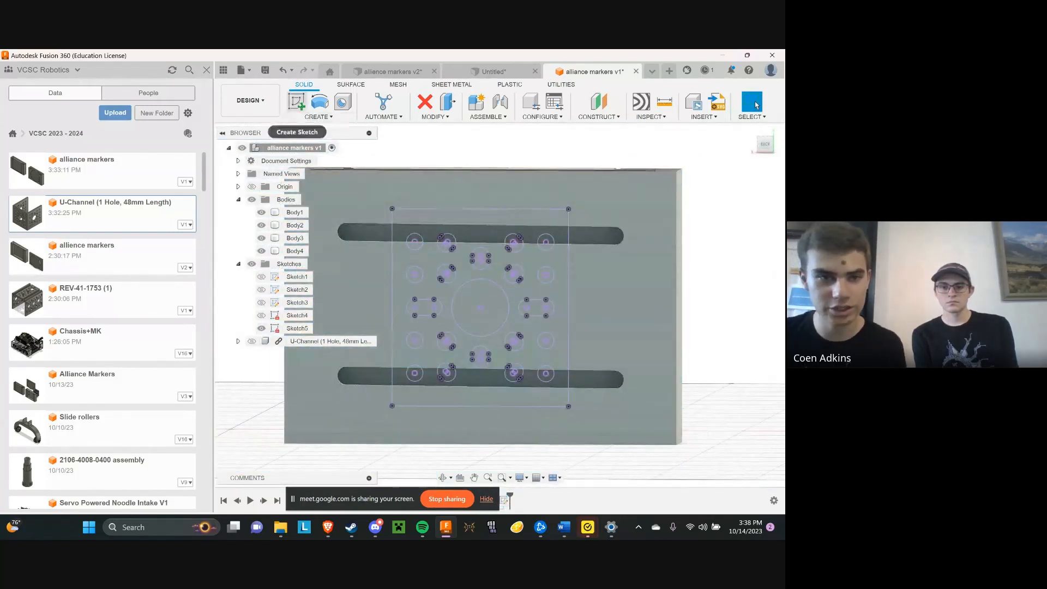
{"action": "left_click", "coordinate": [507, 230]}
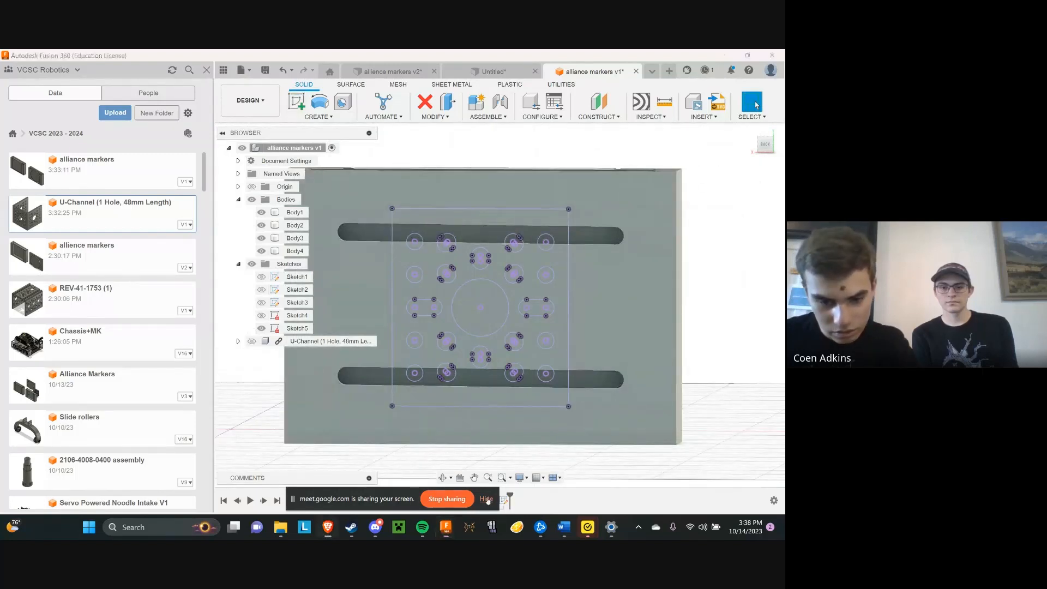
Delete Extrude6 and the other slot extrusion from the design history, along with their sketches, Sketch3 and Sketch4
{"action": "left_click", "coordinate": [486, 499]}
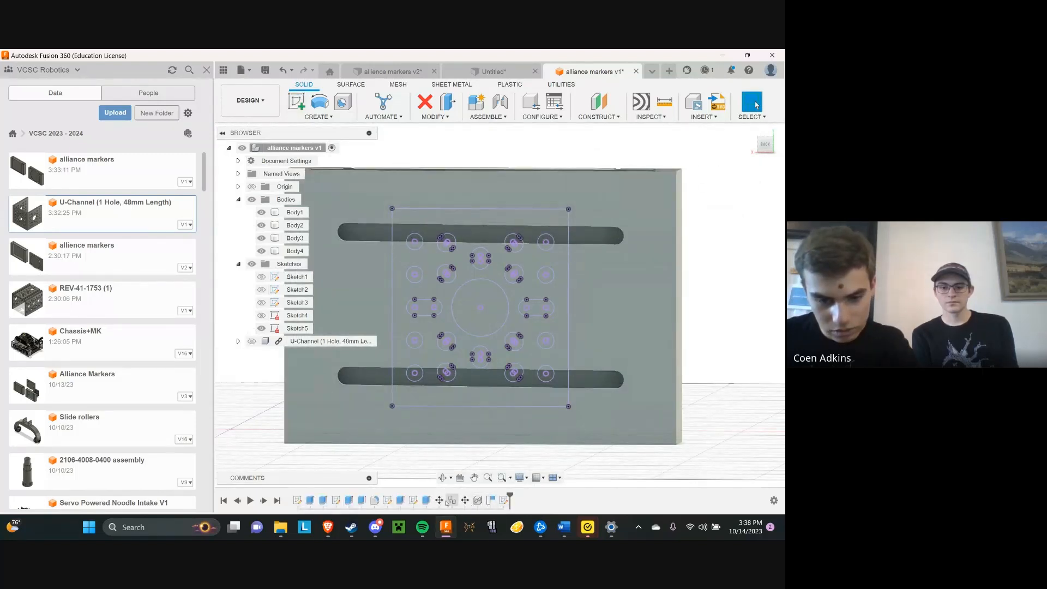
{"action": "left_click", "coordinate": [429, 500]}
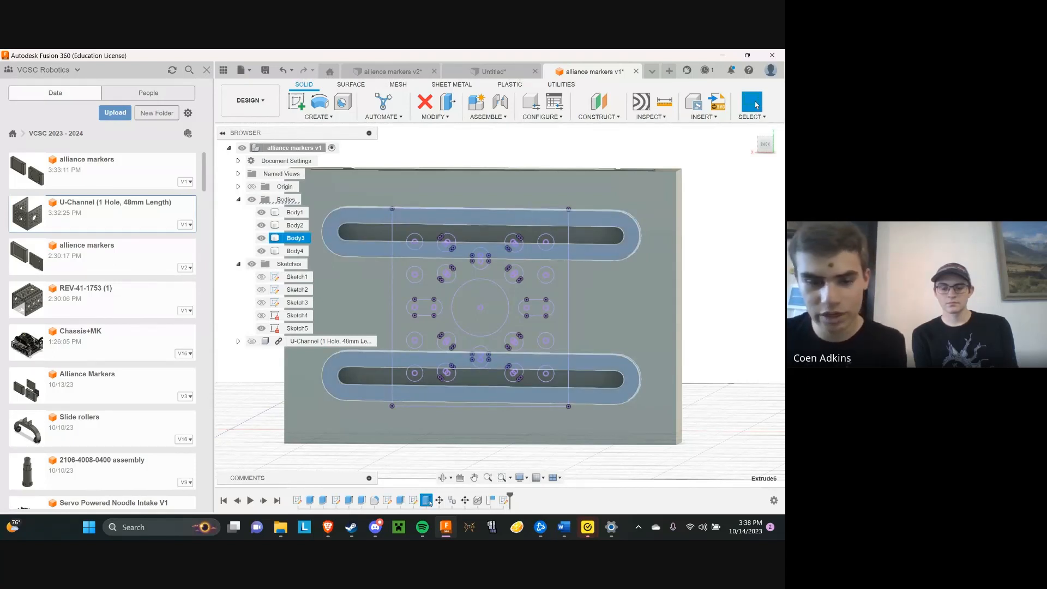
{"action": "key", "text": "Delete"}
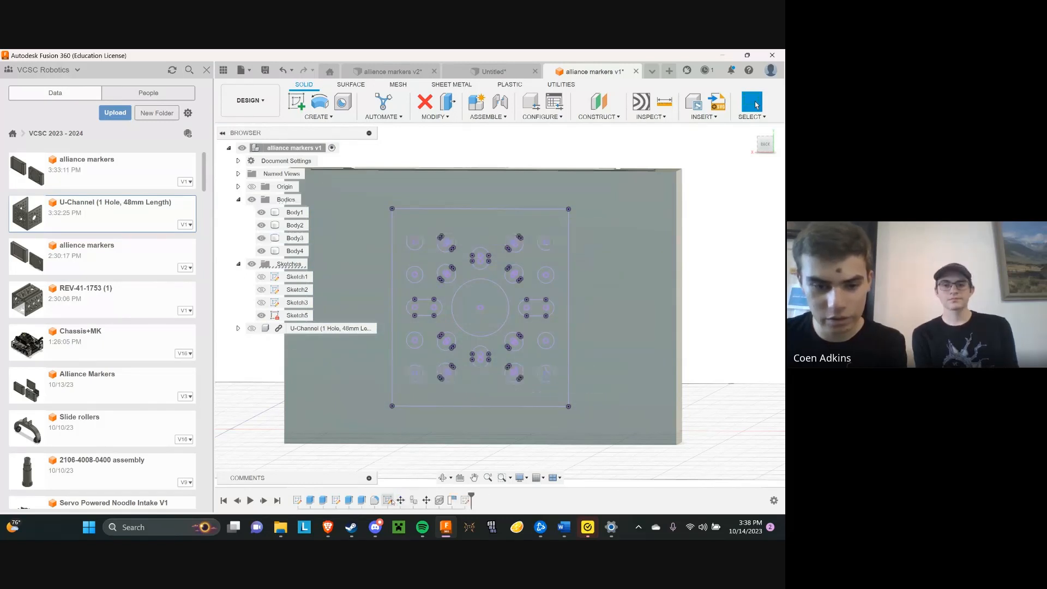
{"action": "left_click", "coordinate": [388, 500]}
{"action": "key", "text": "Delete"}
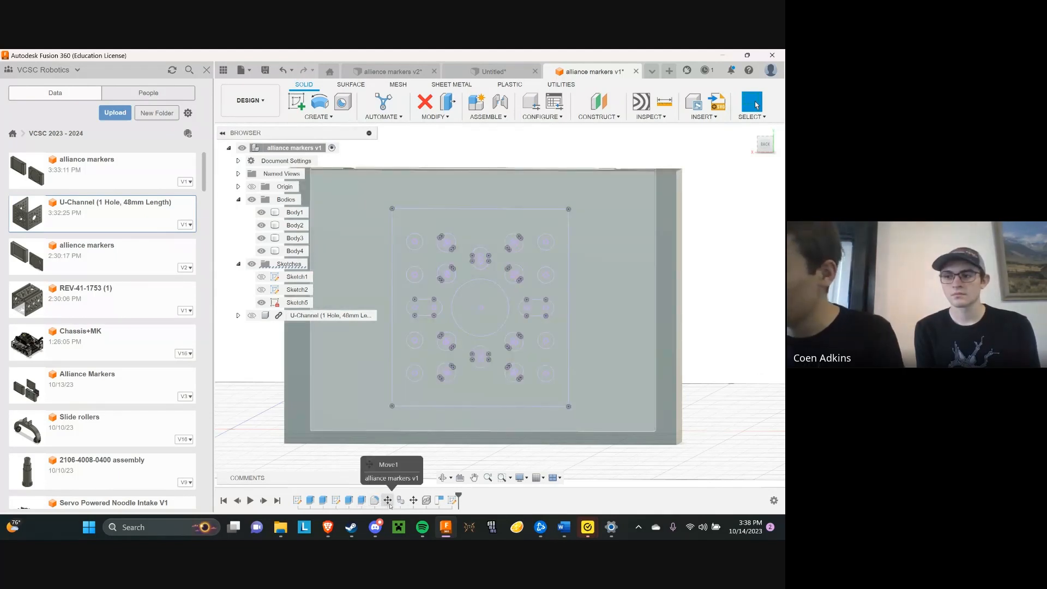
{"action": "right_click", "coordinate": [413, 501]}
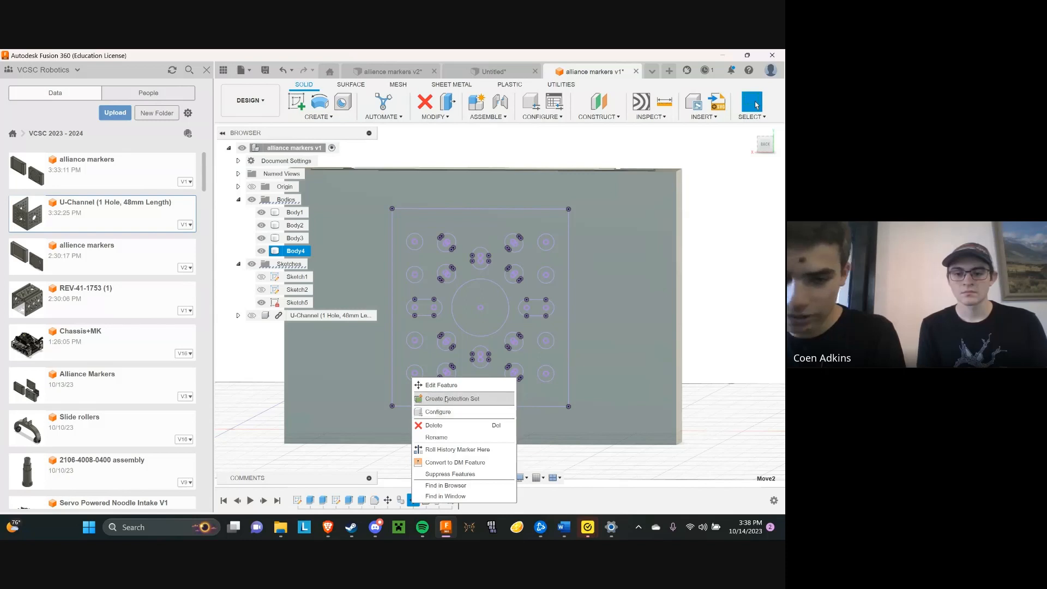
{"action": "left_click", "coordinate": [567, 453]}
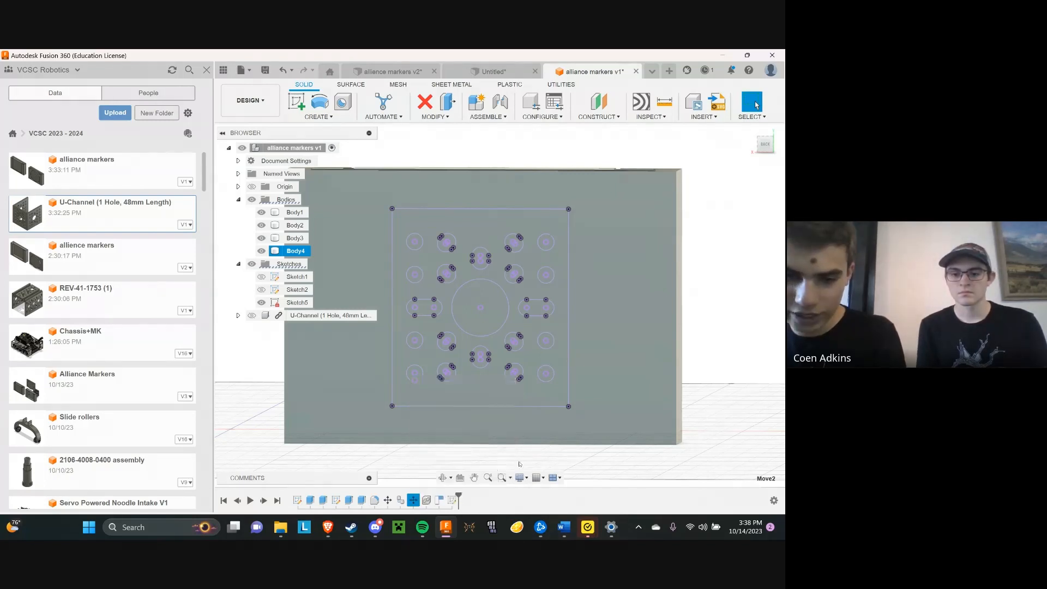
{"action": "right_click", "coordinate": [363, 503]}
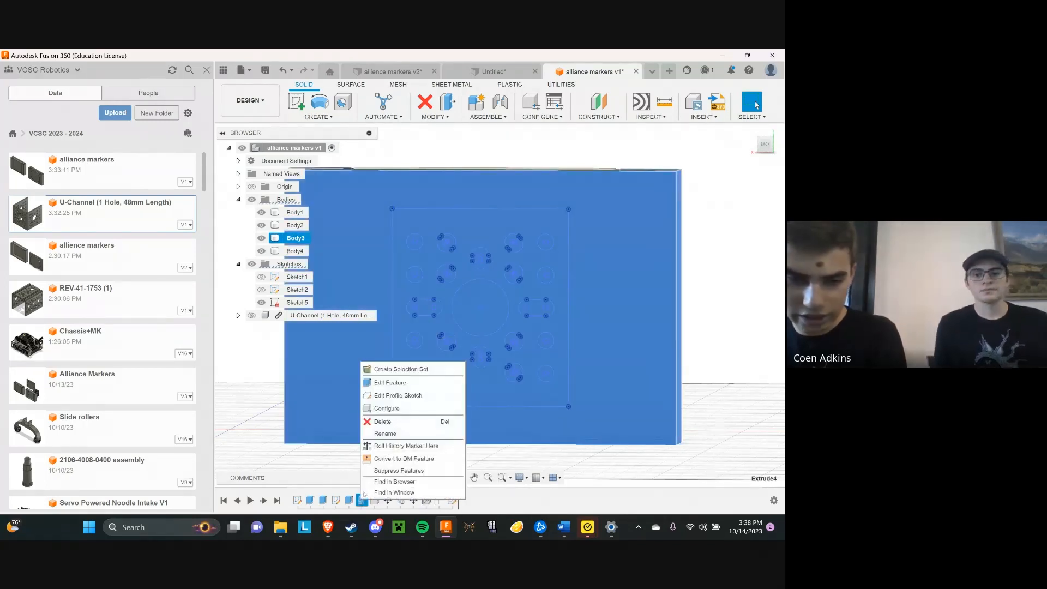
{"action": "left_click", "coordinate": [389, 383]}
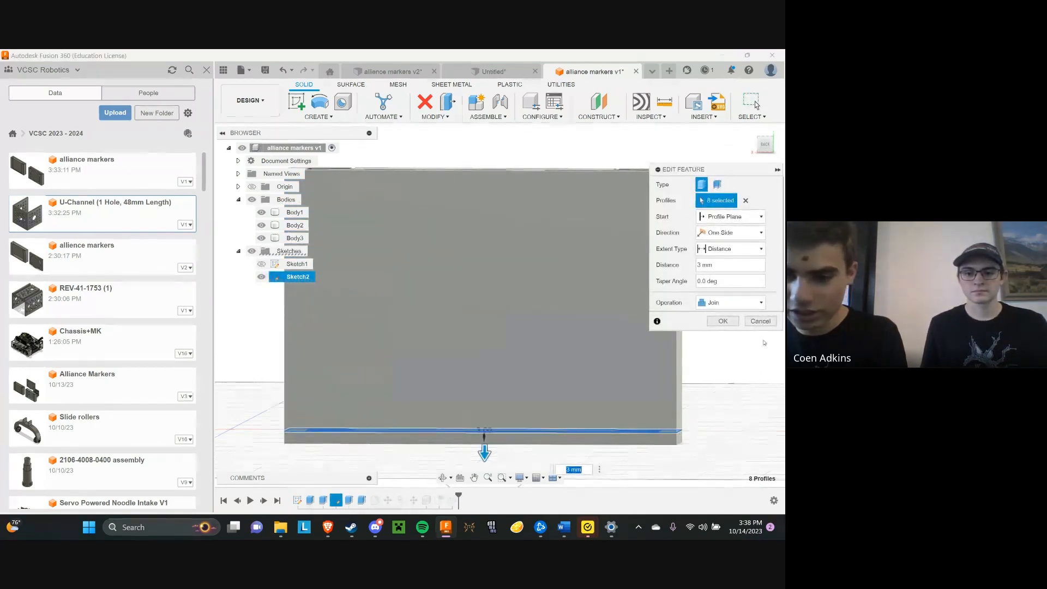
{"action": "key", "text": "Return"}
Start a new sketch on the slotless plate face behind the projected U-Channel hole pattern
{"action": "middle_click_drag", "start_coordinate": [492, 305], "coordinate": [544, 306]}
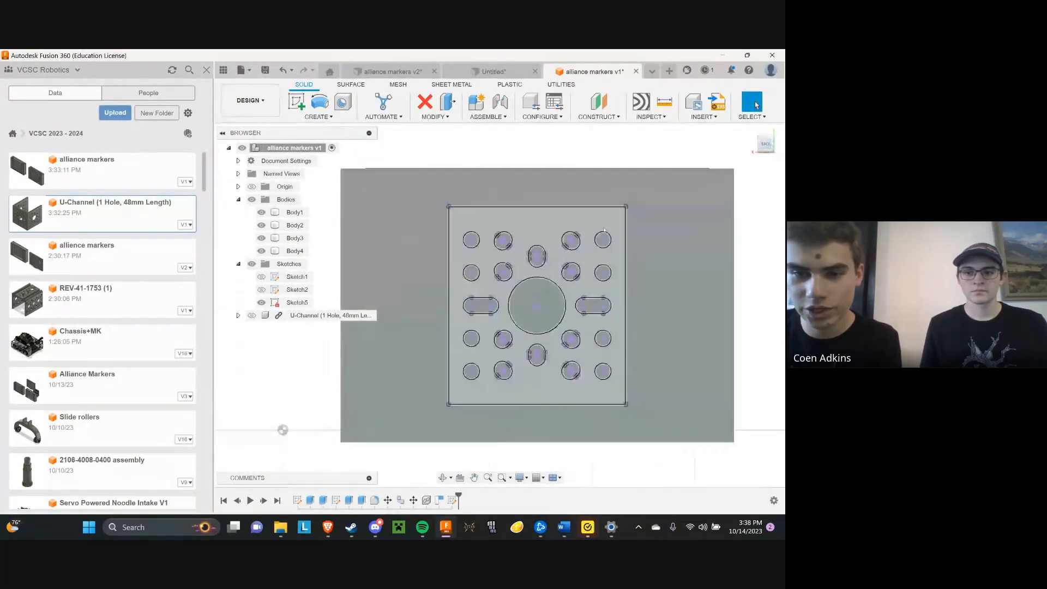
{"action": "scroll", "coordinate": [598, 241], "scroll_direction": "up", "scroll_amount": 1}
{"action": "left_click", "coordinate": [297, 102]}
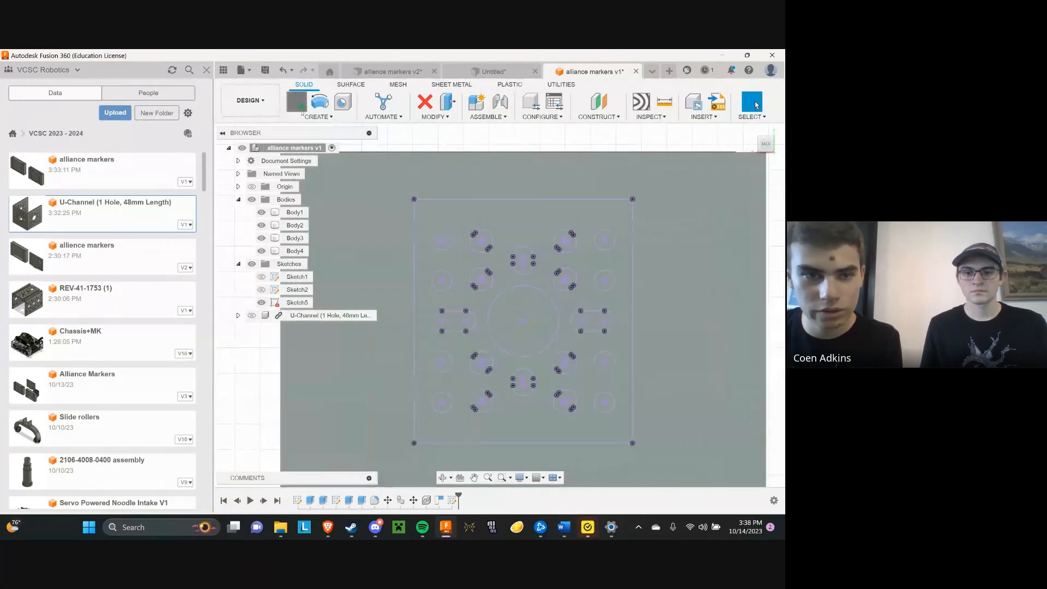
{"action": "left_click", "coordinate": [453, 231]}
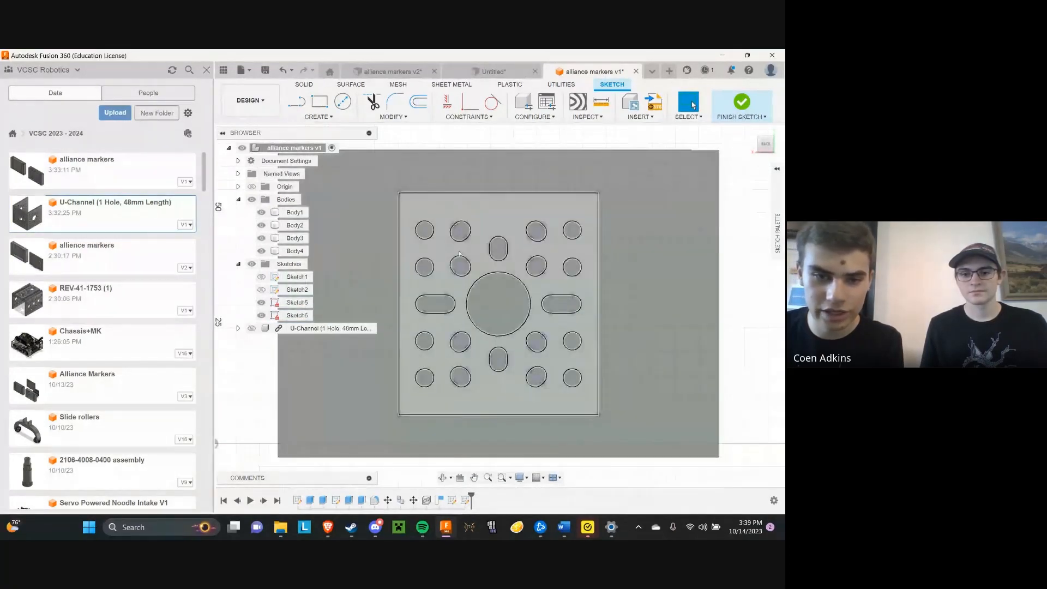
With the circle command ready, examine the projected hole pattern obliquely and close up to locate the upper corner hole's centre
{"action": "scroll", "coordinate": [427, 231], "scroll_direction": "up", "scroll_amount": 5}
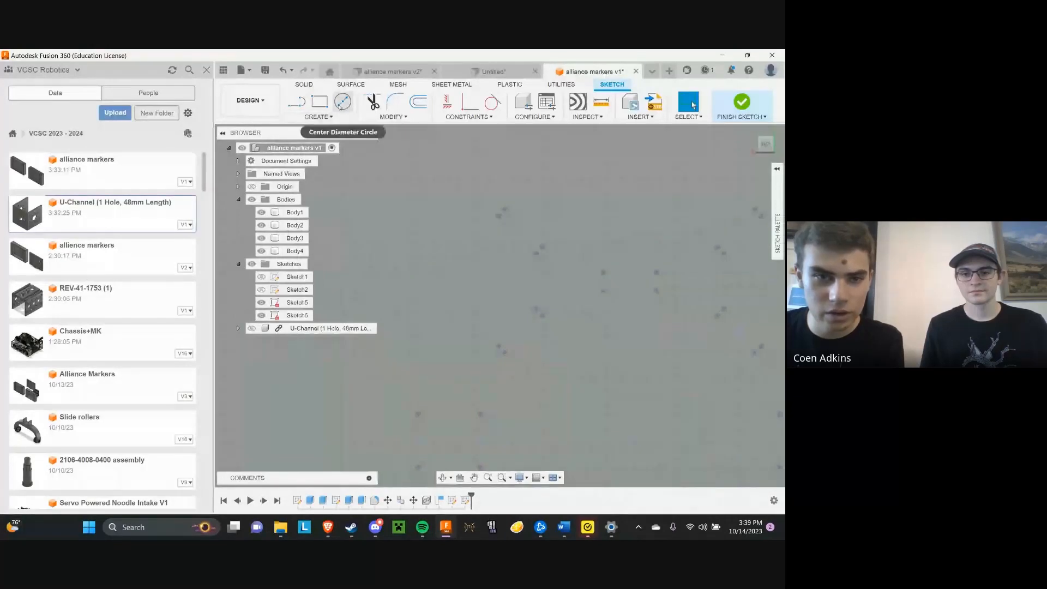
{"action": "left_click", "coordinate": [343, 104]}
{"action": "scroll", "coordinate": [499, 306], "scroll_direction": "down", "scroll_amount": 5}
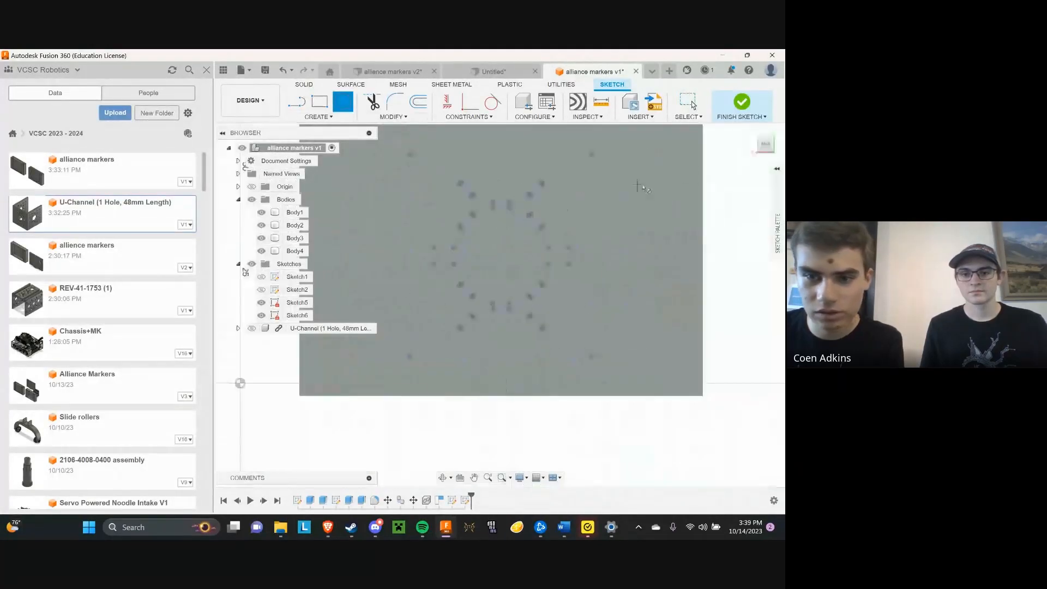
{"action": "middle_click_drag", "start_coordinate": [499, 306], "coordinate": [445, 338], "text": "shift"}
{"action": "scroll", "coordinate": [448, 215], "scroll_direction": "up", "scroll_amount": 4}
{"action": "middle_click_drag", "start_coordinate": [448, 215], "coordinate": [371, 239]}
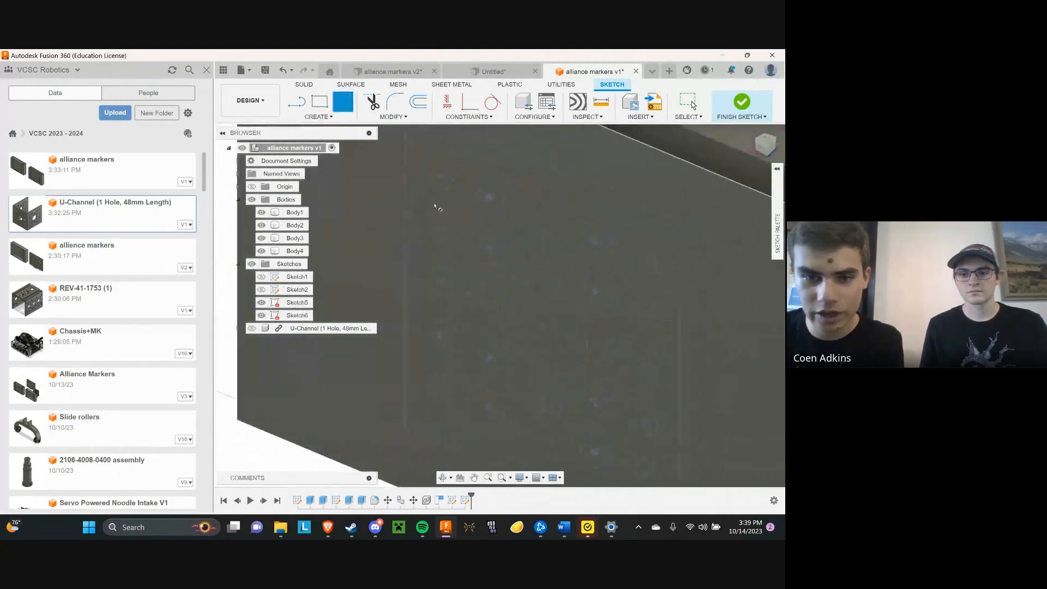
{"action": "scroll", "coordinate": [437, 206], "scroll_direction": "down", "scroll_amount": 2}
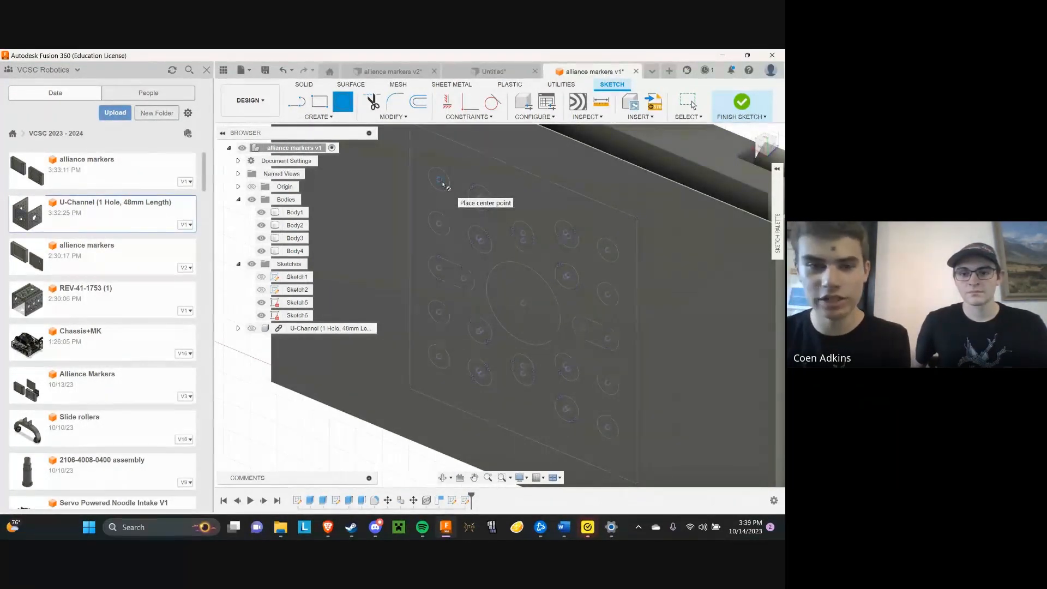
{"action": "scroll", "coordinate": [443, 183], "scroll_direction": "up", "scroll_amount": 1}
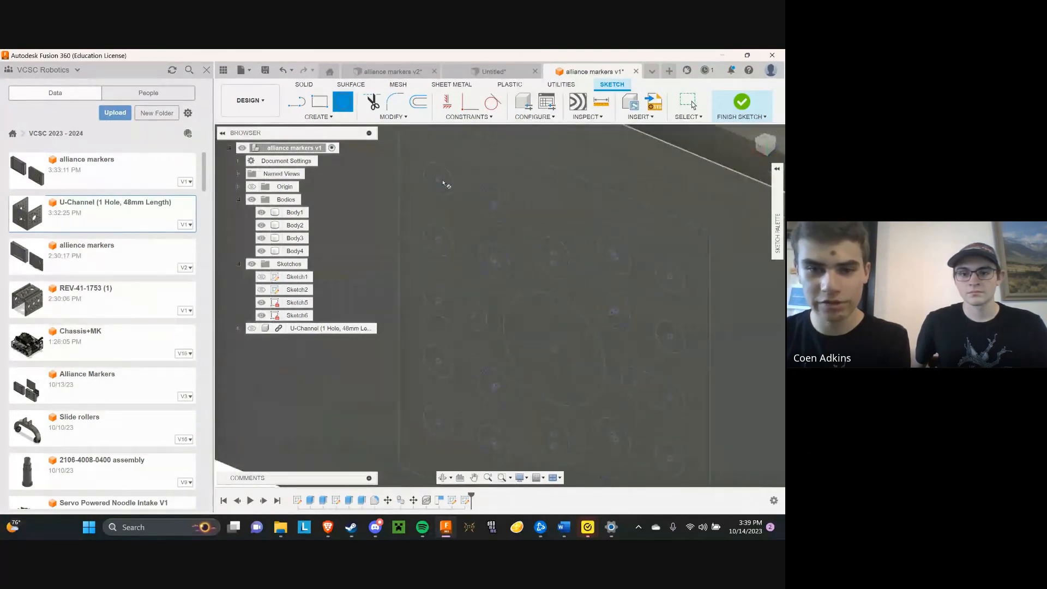
{"action": "scroll", "coordinate": [444, 181], "scroll_direction": "up", "scroll_amount": 1}
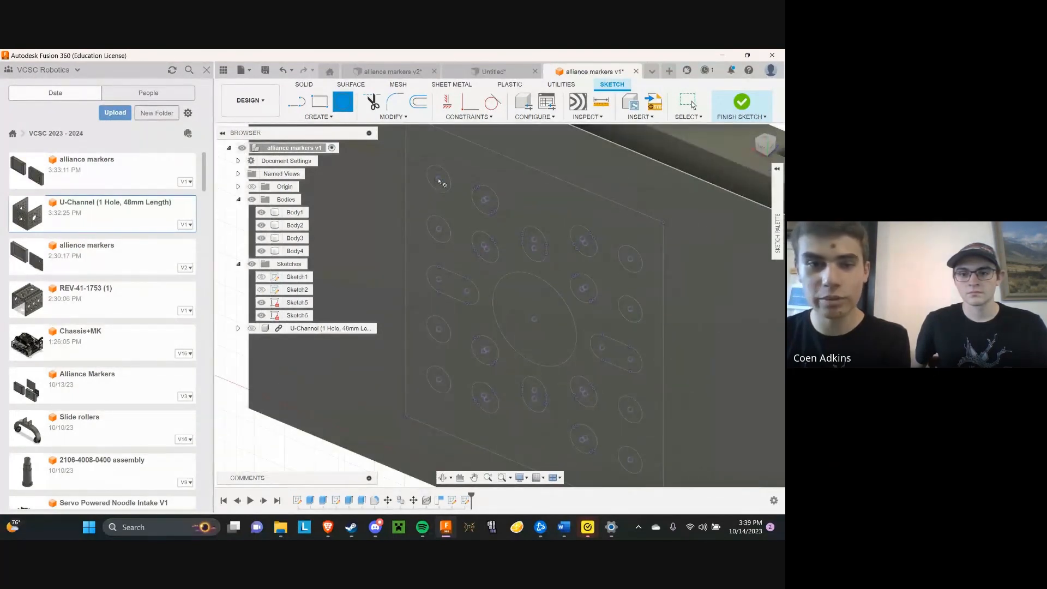
{"action": "scroll", "coordinate": [440, 182], "scroll_direction": "up", "scroll_amount": 3}
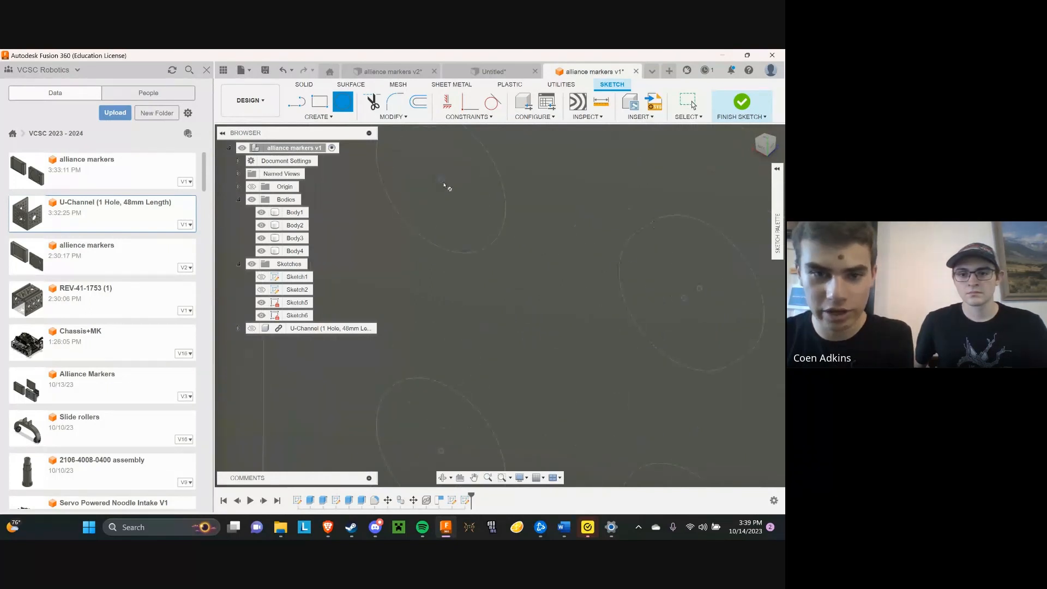
{"action": "scroll", "coordinate": [442, 183], "scroll_direction": "up", "scroll_amount": 2}
{"action": "scroll", "coordinate": [463, 181], "scroll_direction": "down", "scroll_amount": 3}
{"action": "left_click", "coordinate": [766, 148]}
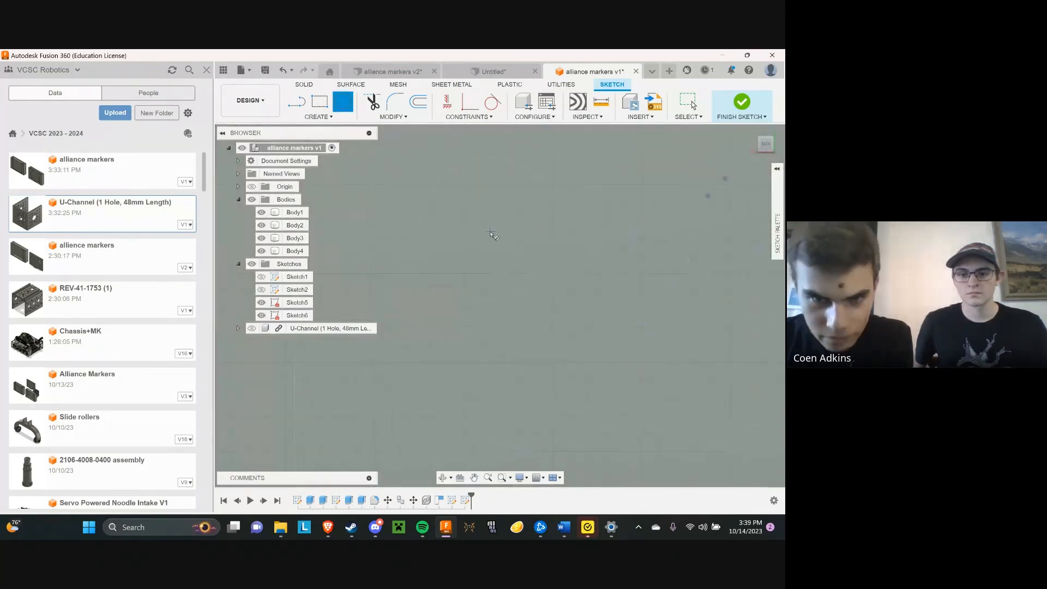
{"action": "key", "text": "t"}
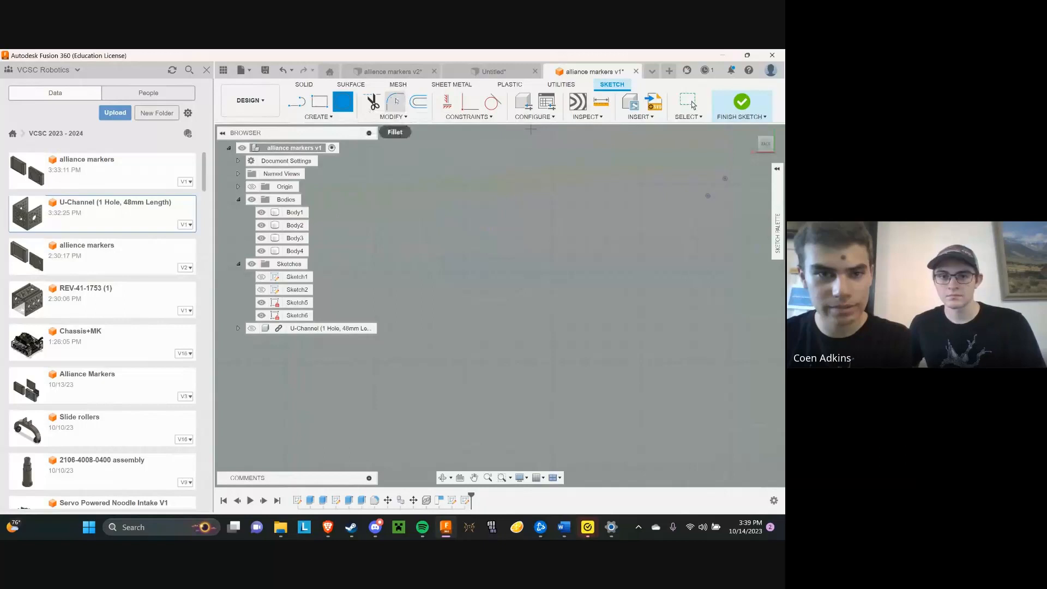
Draw a 4.5 mm diameter circle centred on the upper-left corner hole of the projected pattern
{"action": "left_click", "coordinate": [339, 106]}
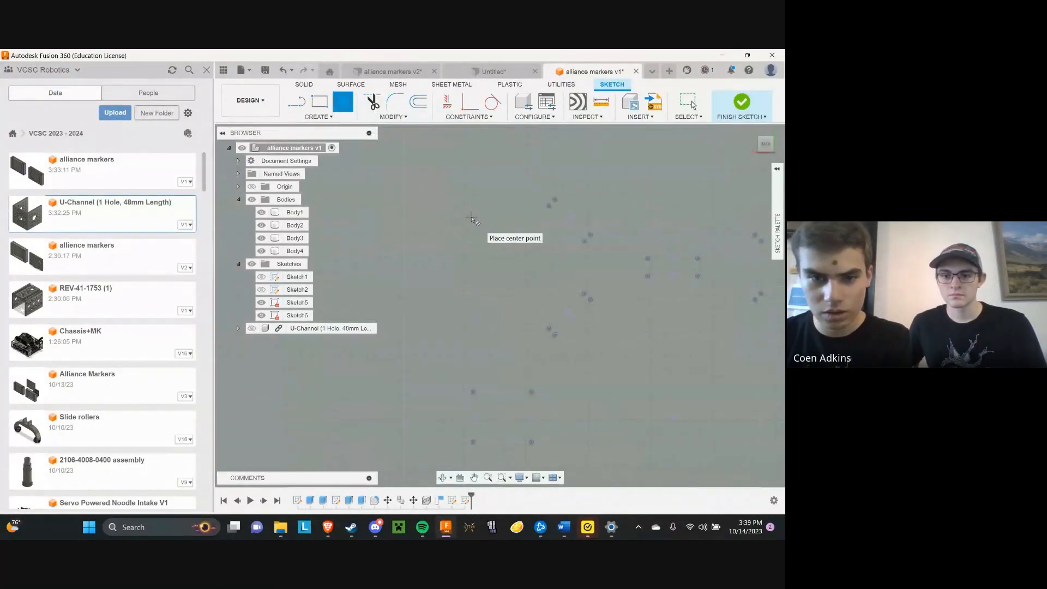
{"action": "left_click", "coordinate": [473, 216]}
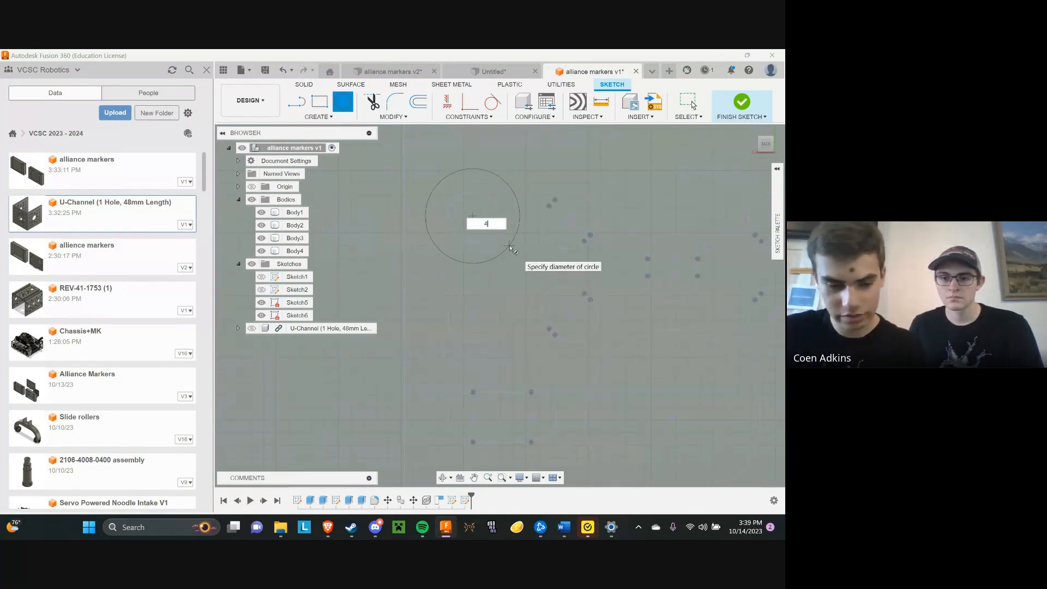
{"action": "key", "text": "Tab"}
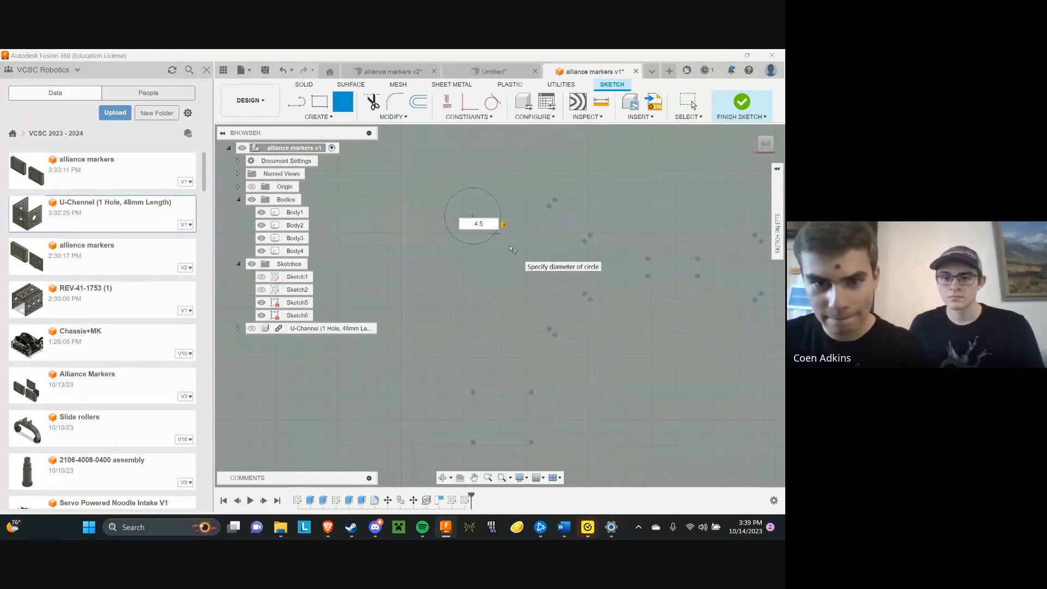
{"action": "left_click", "coordinate": [504, 225]}
{"action": "key", "text": "Tab"}
{"action": "type", "text": ".5"}
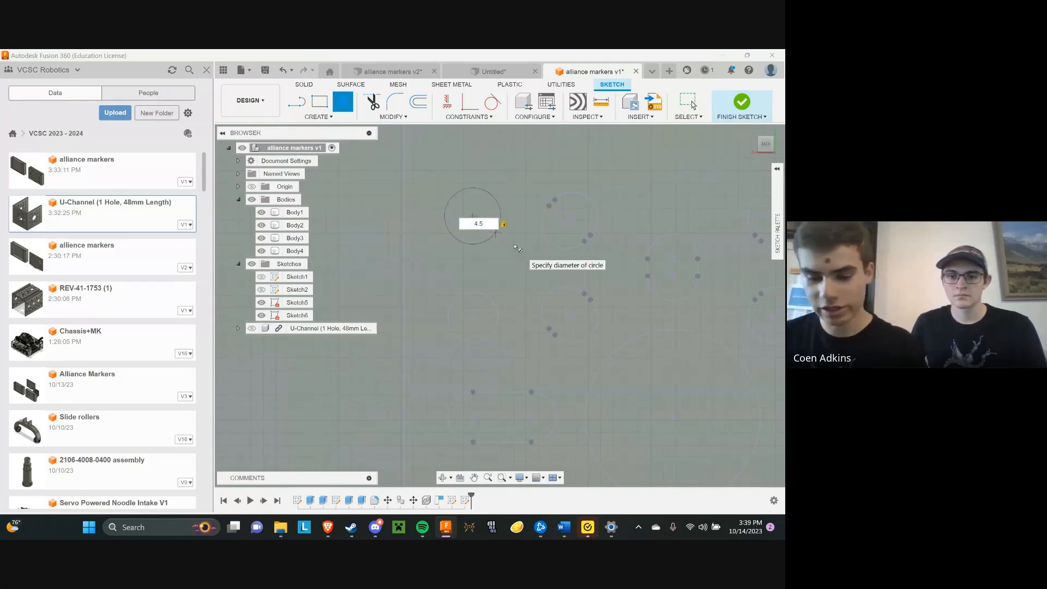
{"action": "key", "text": "Return"}
Draw a second 4.5 mm diameter circle centred on the lower-left corner hole of the projected pattern
{"action": "scroll", "coordinate": [500, 171], "scroll_direction": "down", "scroll_amount": 5}
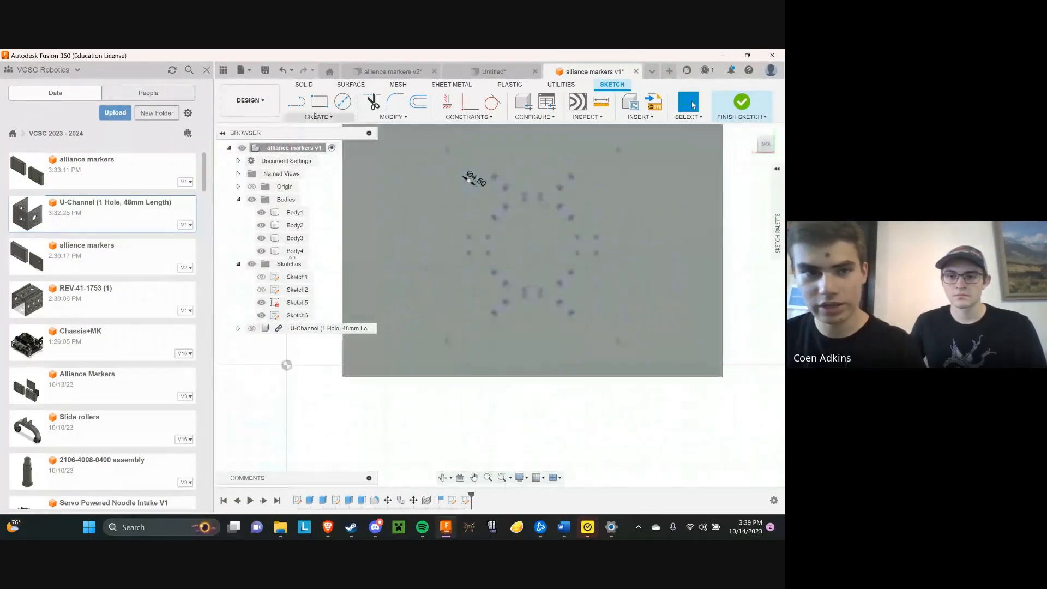
{"action": "scroll", "coordinate": [473, 314], "scroll_direction": "up", "scroll_amount": 5}
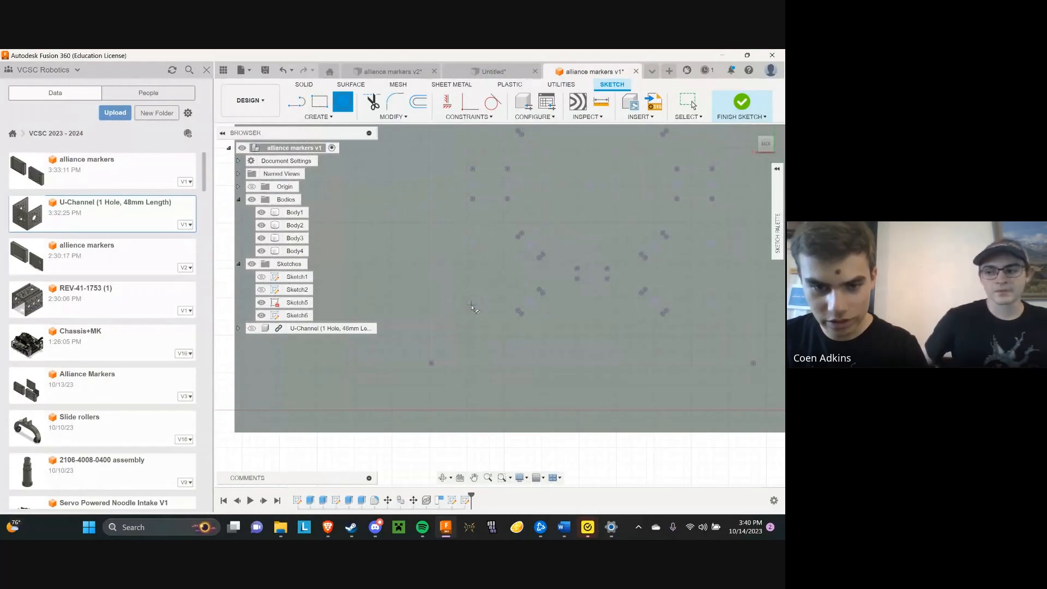
{"action": "left_click", "coordinate": [471, 304]}
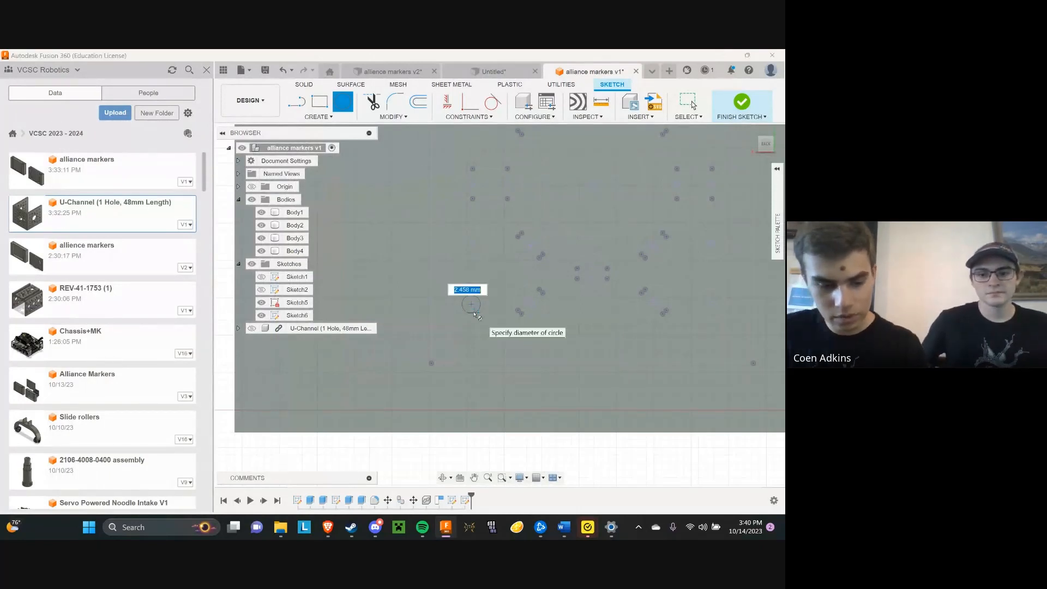
{"action": "key", "text": "Escape"}
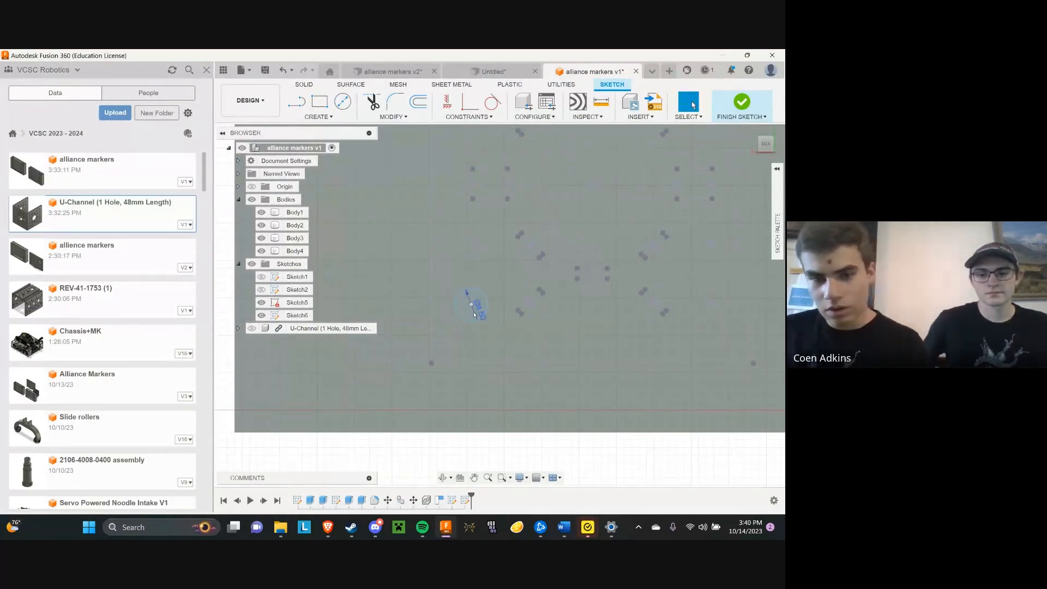
{"action": "scroll", "coordinate": [547, 304], "scroll_direction": "down", "scroll_amount": 5}
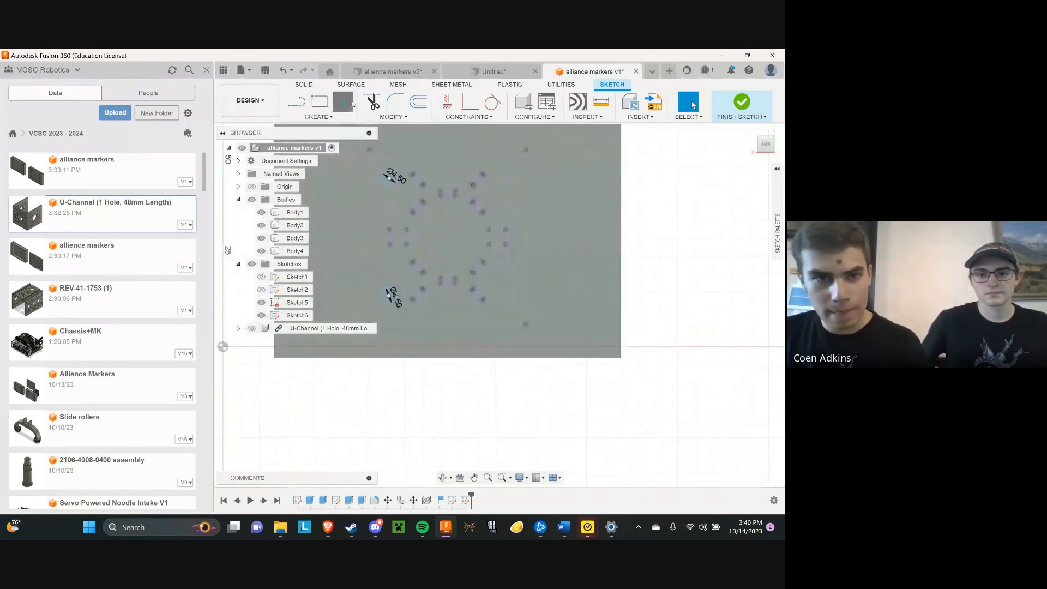
{"action": "left_click", "coordinate": [343, 102]}
{"action": "scroll", "coordinate": [515, 306], "scroll_direction": "up", "scroll_amount": 5}
{"action": "left_click", "coordinate": [516, 301]}
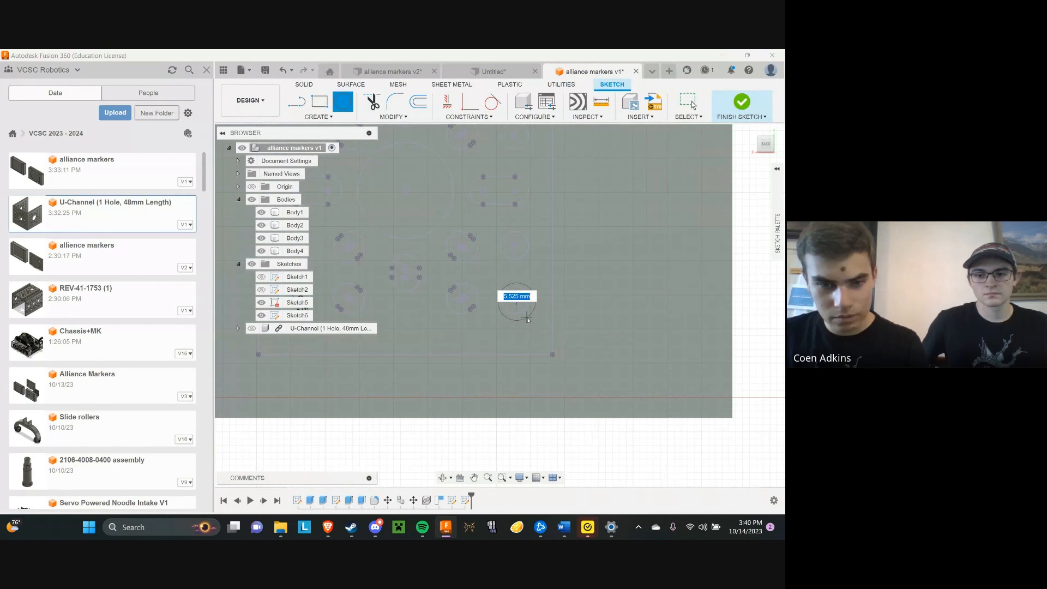
{"action": "left_click", "coordinate": [526, 318]}
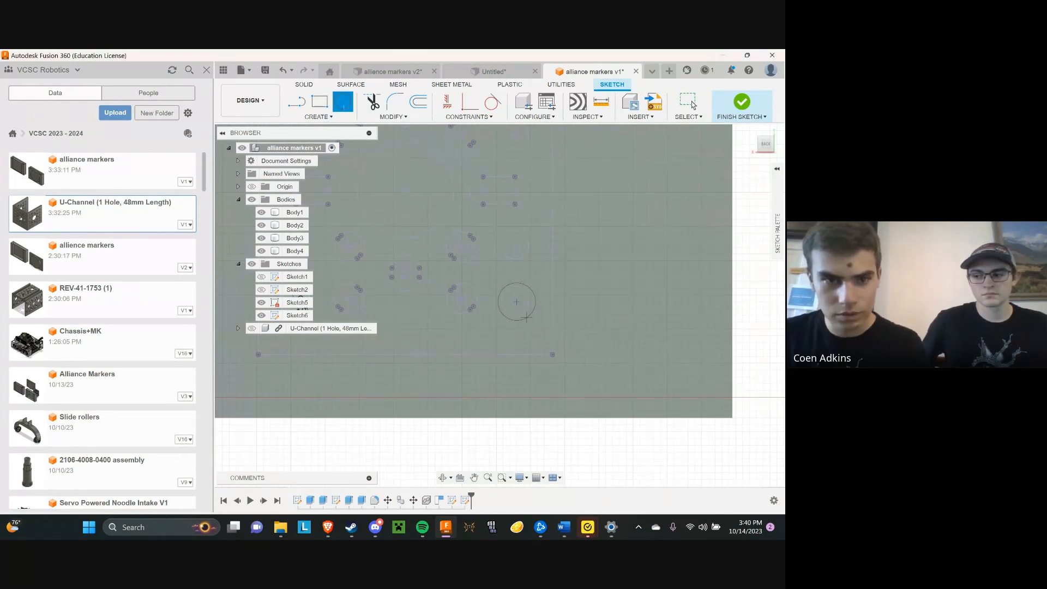
{"action": "key", "text": "Escape"}
Draw a 4.5 mm diameter circle centred on the lower-right corner hole of the projected pattern
{"action": "left_click", "coordinate": [343, 102]}
{"action": "scroll", "coordinate": [578, 330], "scroll_direction": "up", "scroll_amount": 3}
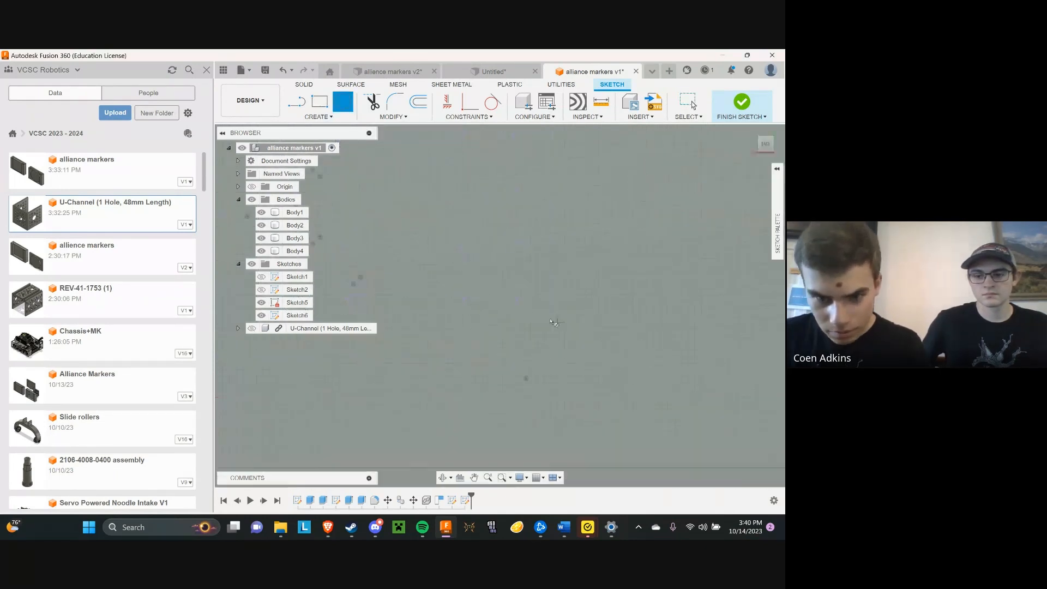
{"action": "left_click", "coordinate": [447, 263]}
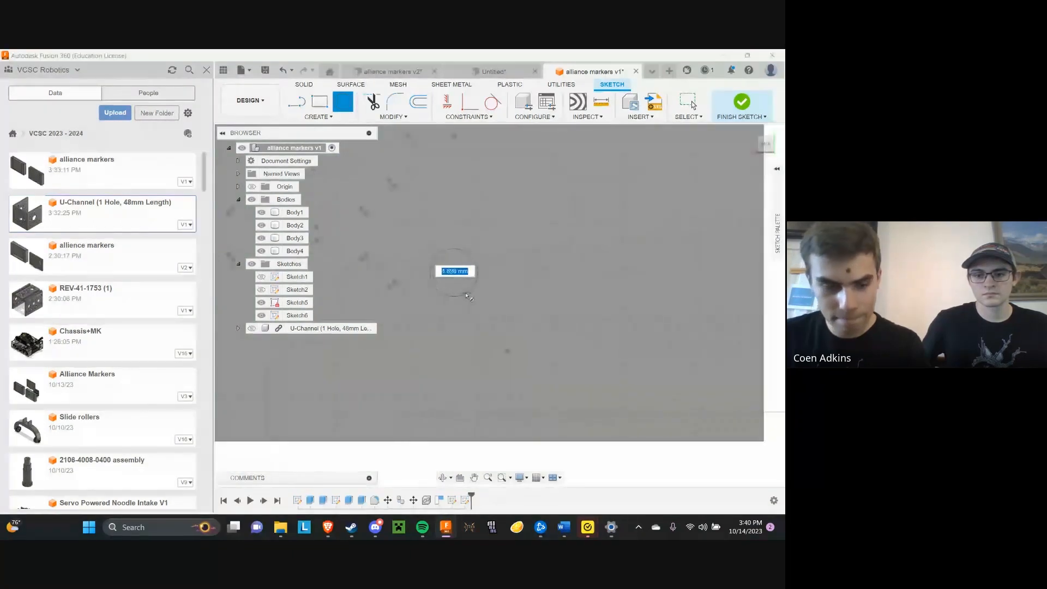
{"action": "type", "text": "4.5"}
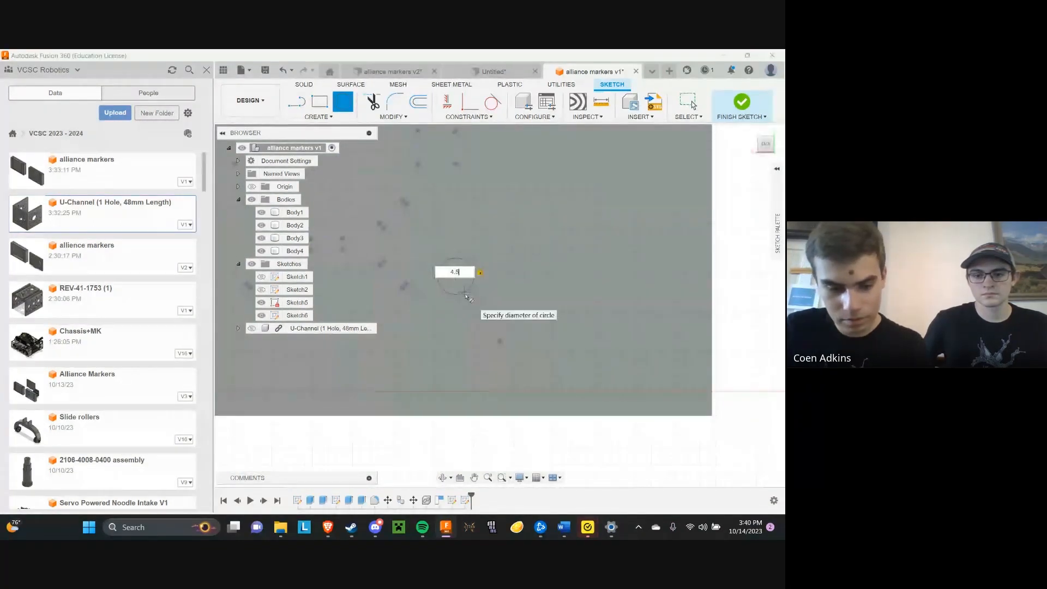
{"action": "key", "text": "Return"}
{"action": "scroll", "coordinate": [480, 355], "scroll_direction": "down", "scroll_amount": 3}
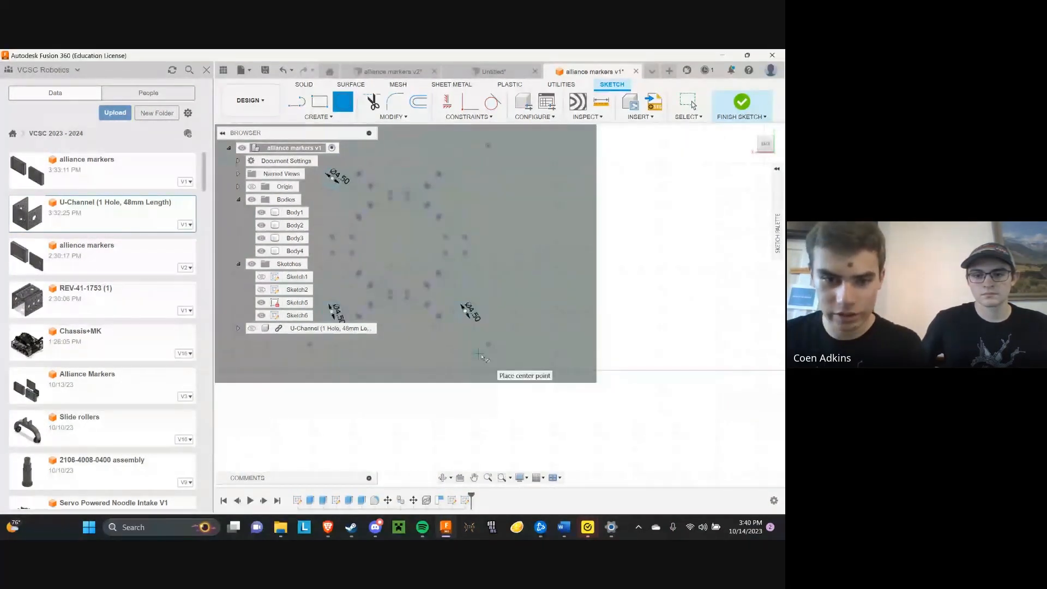
Draw a 4.5 mm diameter circle centred on the upper-right corner hole of the projected pattern
{"action": "scroll", "coordinate": [480, 355], "scroll_direction": "down", "scroll_amount": 2}
{"action": "scroll", "coordinate": [472, 248], "scroll_direction": "up", "scroll_amount": 6}
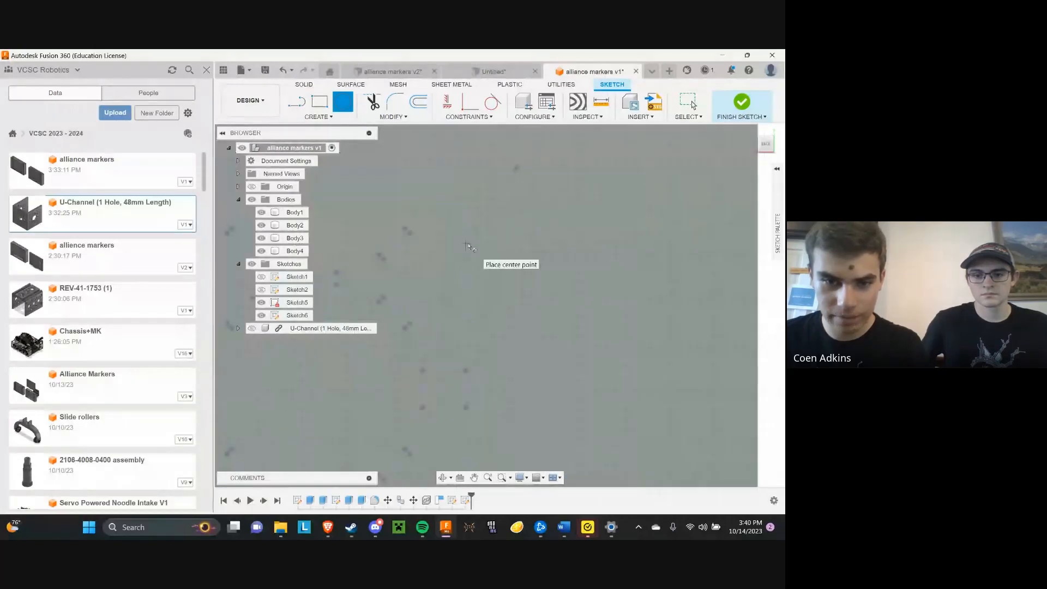
{"action": "left_click", "coordinate": [465, 240]}
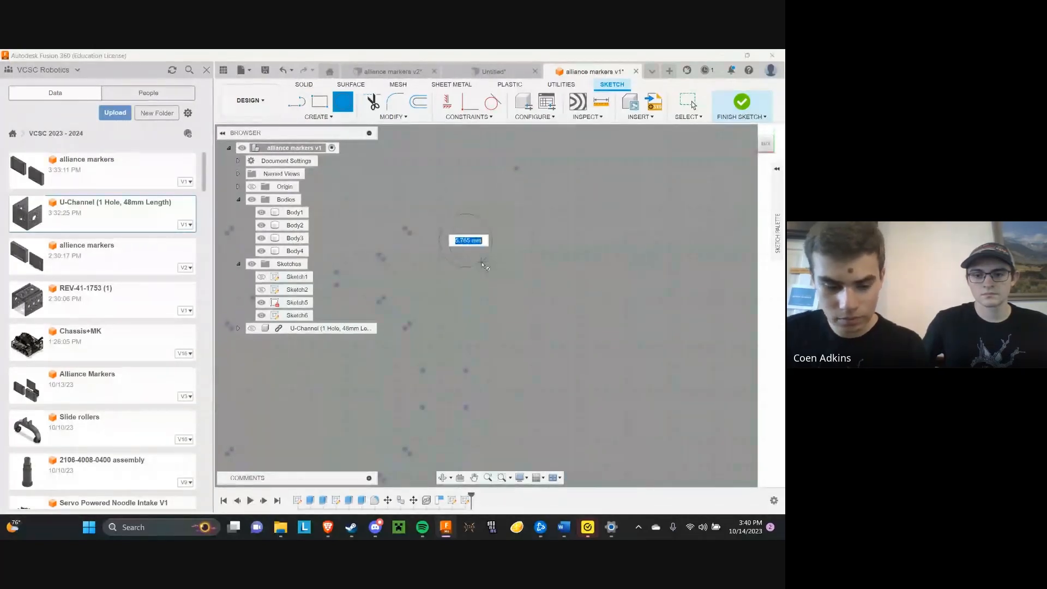
{"action": "type", "text": "4.5"}
{"action": "key", "text": "Return"}
{"action": "scroll", "coordinate": [474, 246], "scroll_direction": "down", "scroll_amount": 3}
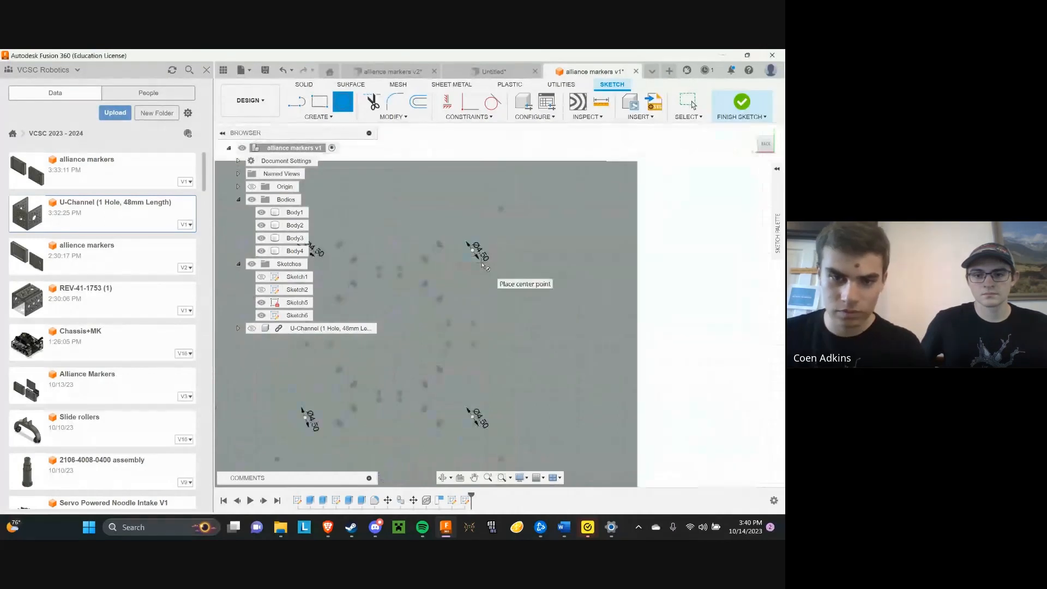
Finish the circle sketch and hide Sketch5, which holds the projected U-Channel pattern
{"action": "left_click", "coordinate": [742, 103]}
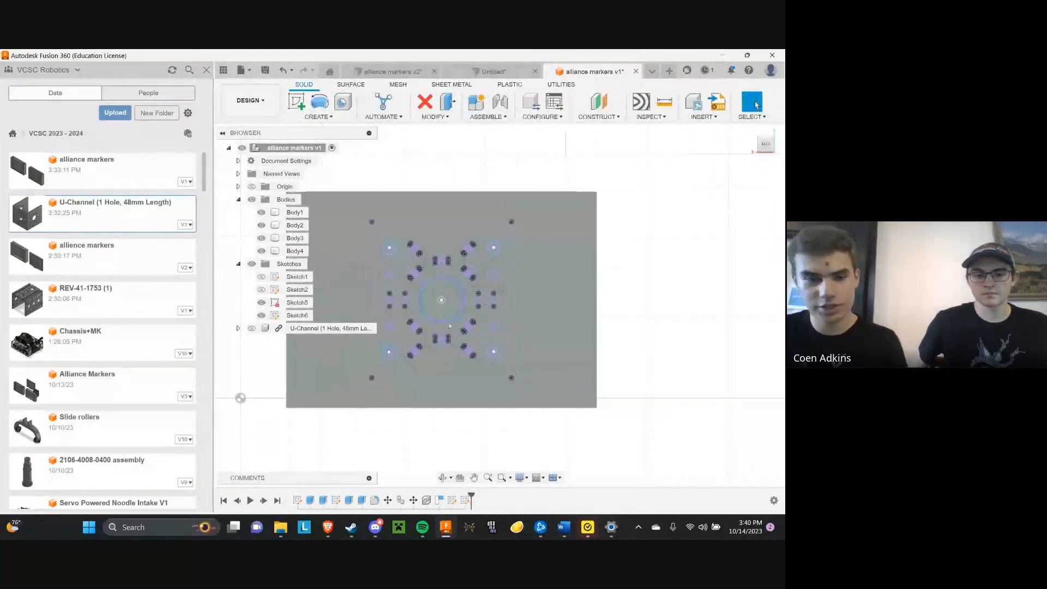
{"action": "left_click", "coordinate": [262, 303]}
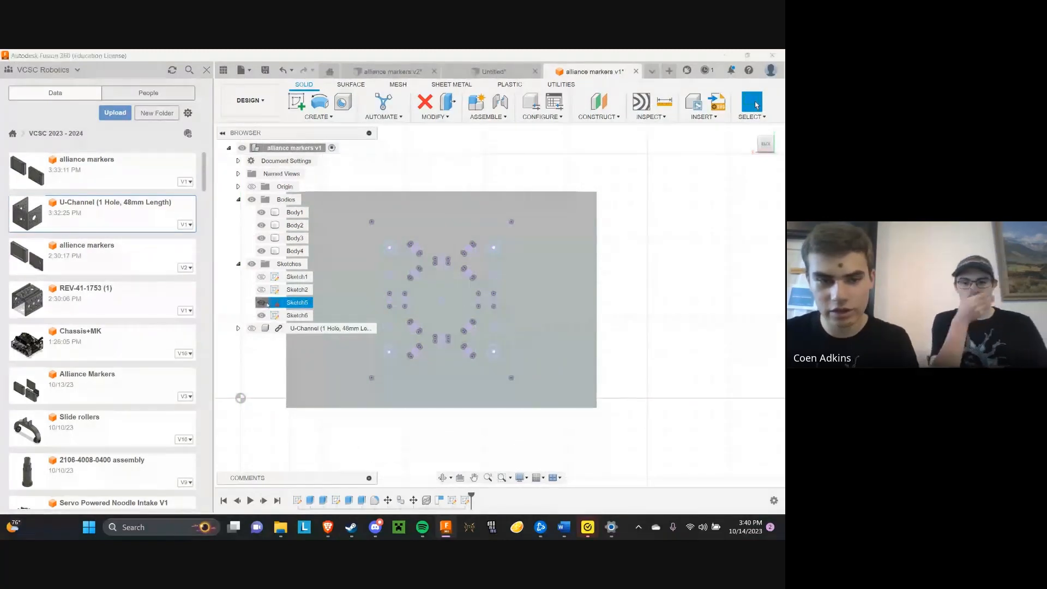
{"action": "left_click", "coordinate": [262, 303]}
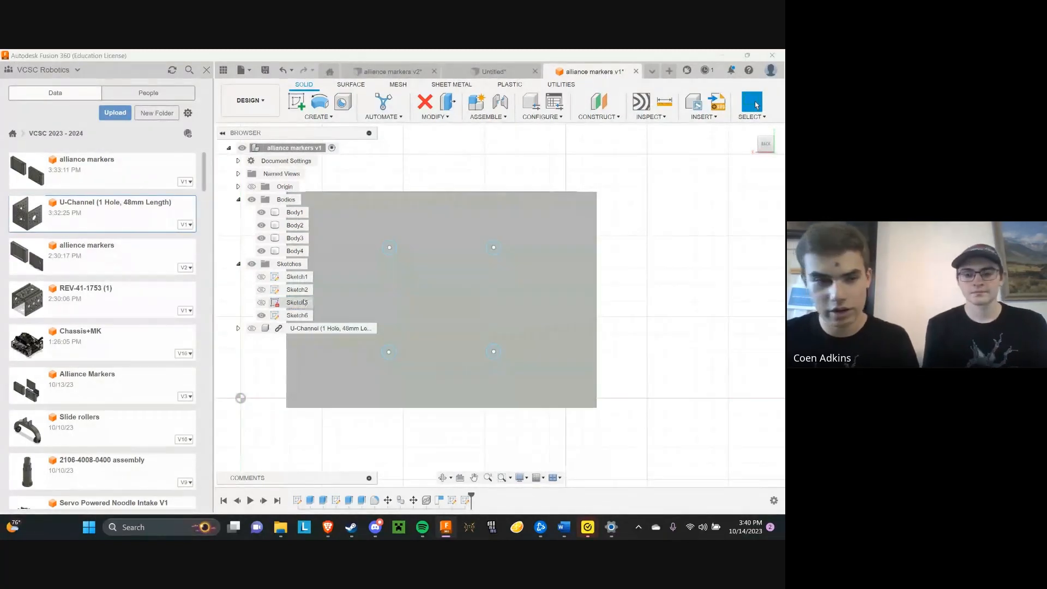
Try to preselect the four 4.5 mm circle profiles on the plate face
{"action": "left_click", "coordinate": [294, 238]}
{"action": "middle_click_drag", "start_coordinate": [496, 275], "coordinate": [623, 272]}
{"action": "scroll", "coordinate": [632, 251], "scroll_direction": "up", "scroll_amount": 3}
{"action": "left_click", "coordinate": [605, 250]}
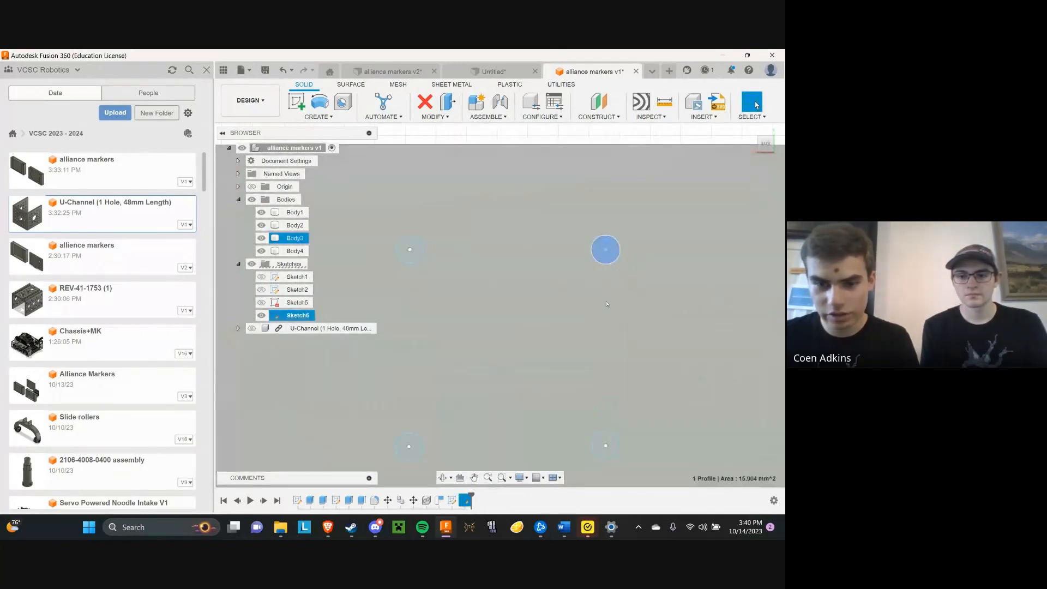
{"action": "scroll", "coordinate": [607, 304], "scroll_direction": "down", "scroll_amount": 3}
{"action": "scroll", "coordinate": [552, 368], "scroll_direction": "up", "scroll_amount": 3}
{"action": "scroll", "coordinate": [536, 326], "scroll_direction": "down", "scroll_amount": 1}
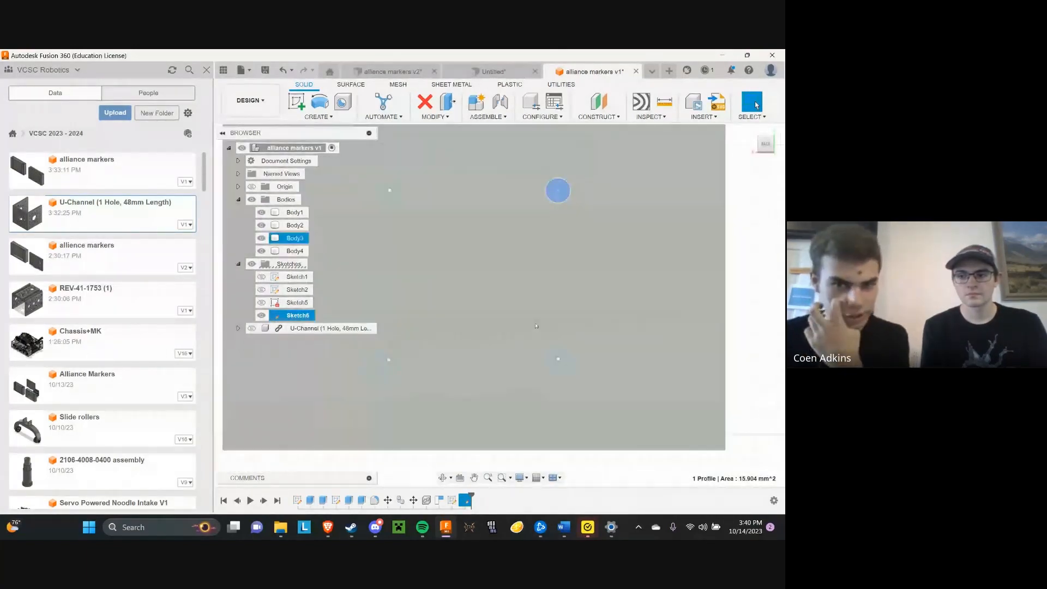
{"action": "left_click", "coordinate": [552, 356], "text": "ctrl"}
{"action": "left_click", "coordinate": [553, 357], "text": "ctrl"}
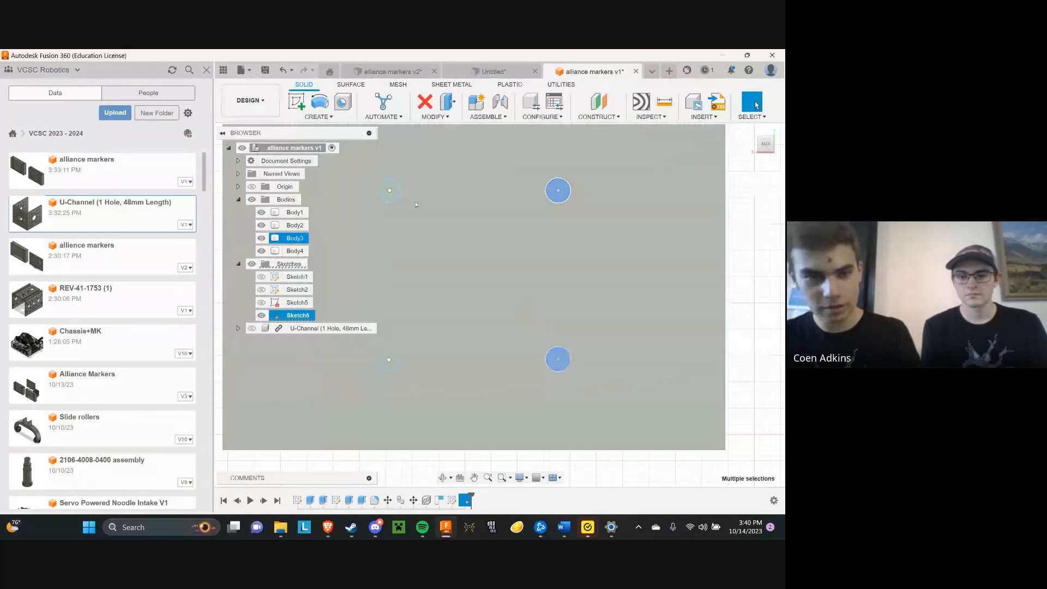
{"action": "left_click", "coordinate": [389, 190], "text": "ctrl"}
{"action": "left_click", "coordinate": [394, 363], "text": "ctrl"}
{"action": "scroll", "coordinate": [413, 332], "scroll_direction": "down", "scroll_amount": 3}
Start an Extrude using all four 4.5 mm circles on the plate's outer face as profiles
{"action": "left_click_drag", "start_coordinate": [763, 144], "coordinate": [678, 182]}
{"action": "left_click", "coordinate": [319, 117]}
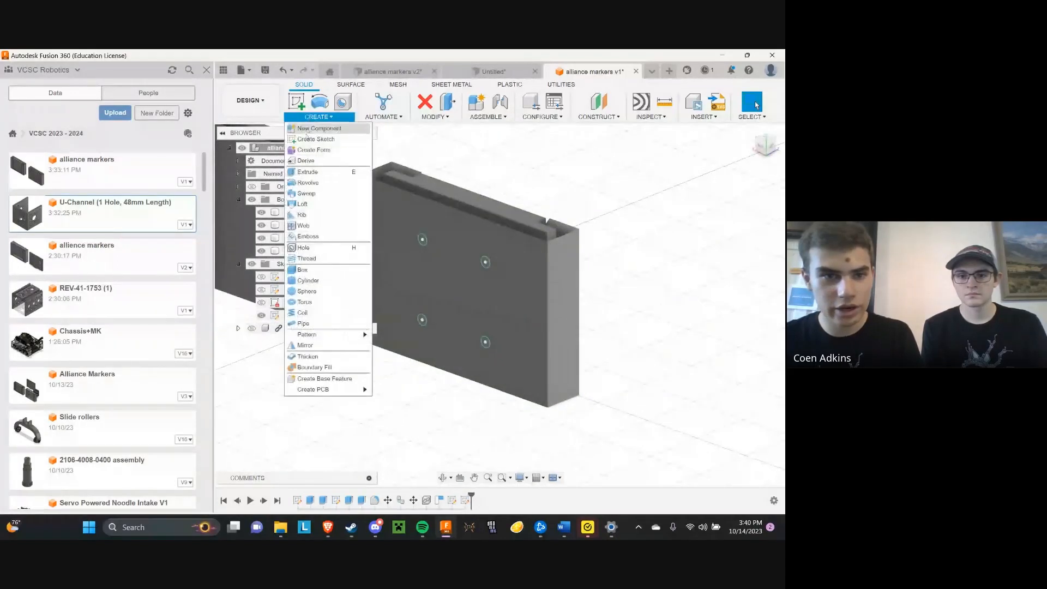
{"action": "left_click", "coordinate": [308, 171]}
{"action": "scroll", "coordinate": [488, 264], "scroll_direction": "up", "scroll_amount": 5}
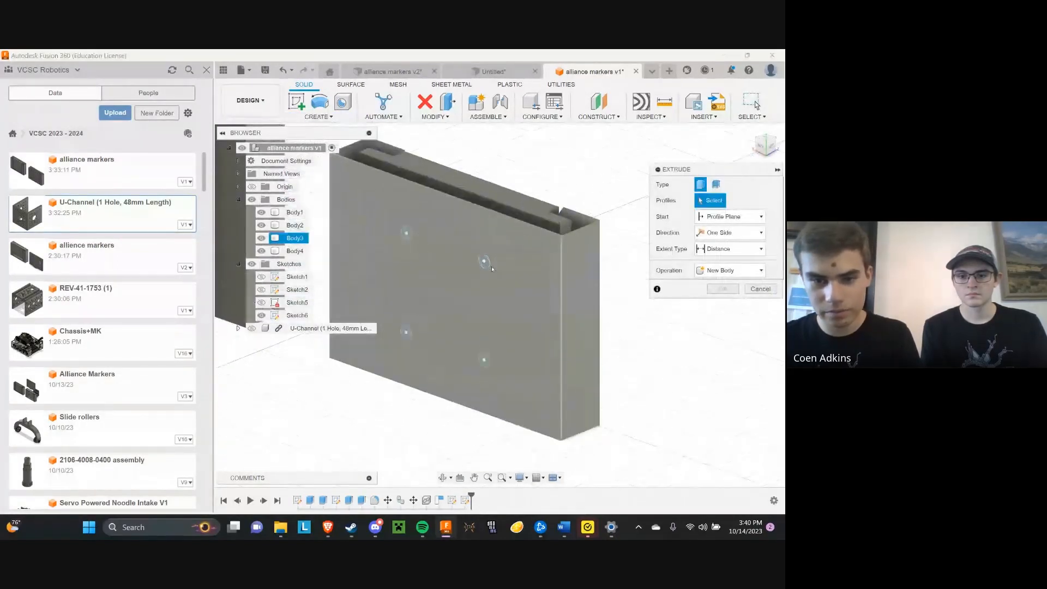
{"action": "scroll", "coordinate": [488, 264], "scroll_direction": "down", "scroll_amount": 2}
{"action": "left_click", "coordinate": [484, 263]}
{"action": "scroll", "coordinate": [485, 381], "scroll_direction": "up", "scroll_amount": 3}
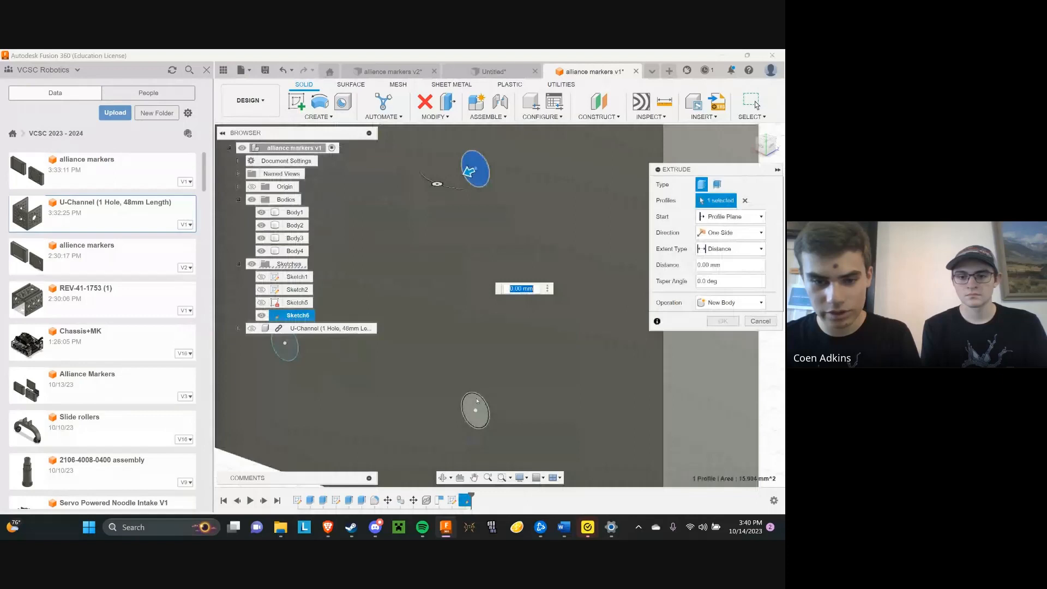
{"action": "left_click", "coordinate": [476, 407]}
{"action": "scroll", "coordinate": [476, 405], "scroll_direction": "down", "scroll_amount": 4}
{"action": "scroll", "coordinate": [413, 353], "scroll_direction": "up", "scroll_amount": 4}
{"action": "left_click", "coordinate": [416, 352]}
{"action": "scroll", "coordinate": [438, 258], "scroll_direction": "down", "scroll_amount": 3}
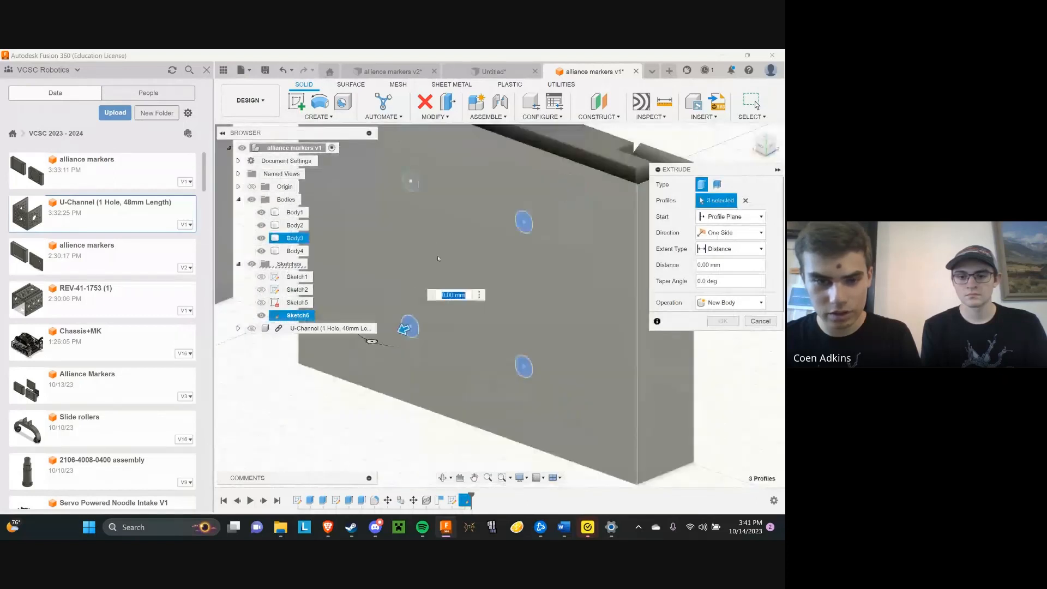
{"action": "left_click", "coordinate": [411, 182]}
{"action": "scroll", "coordinate": [410, 185], "scroll_direction": "down", "scroll_amount": 3}
Hide Body1 and Body2 to expose the recessed side of the plate being cut
{"action": "middle_click_drag", "start_coordinate": [393, 182], "coordinate": [487, 148], "text": "shift"}
{"action": "left_click", "coordinate": [260, 213]}
{"action": "left_click", "coordinate": [261, 224]}
{"action": "scroll", "coordinate": [358, 253], "scroll_direction": "down", "scroll_amount": 3}
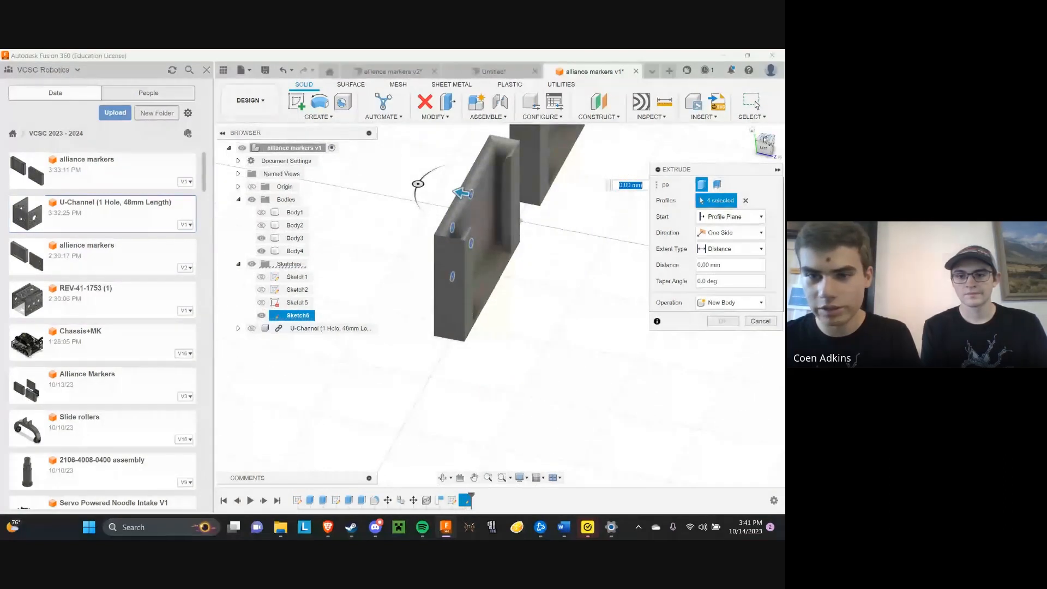
{"action": "left_click_drag", "start_coordinate": [765, 140], "coordinate": [733, 136]}
{"action": "scroll", "coordinate": [517, 195], "scroll_direction": "up", "scroll_amount": 5}
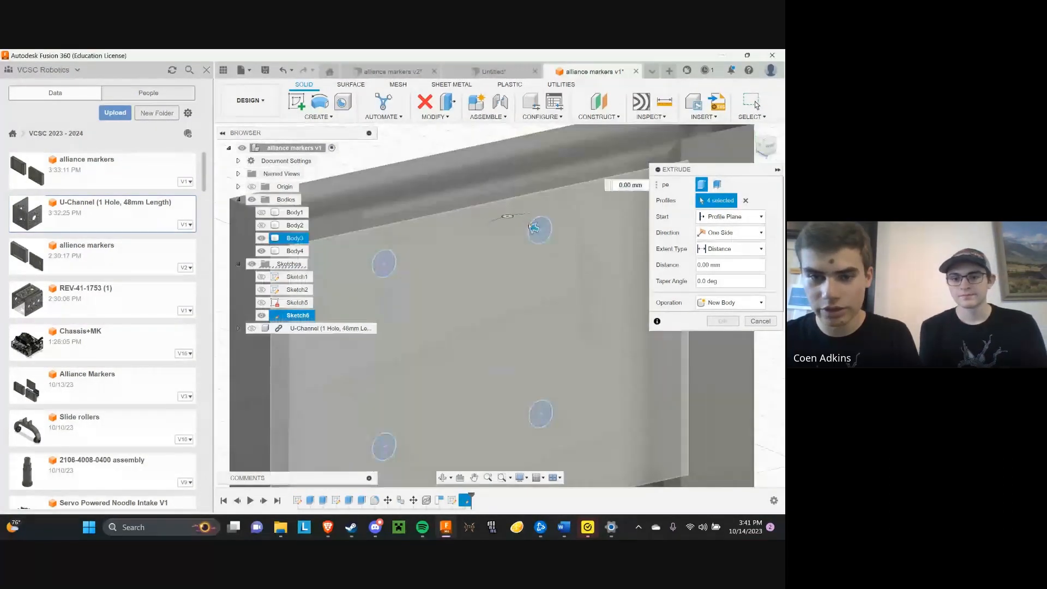
Extrude the four selected circles into Body3 to cut four holes right through its wall
{"action": "middle_click_drag", "start_coordinate": [533, 227], "coordinate": [515, 213], "text": "shift"}
{"action": "mouse_move", "coordinate": [783, 151]}
{"action": "left_mouse_down"}
{"action": "mouse_move", "coordinate": [772, 158]}
{"action": "mouse_move", "coordinate": [765, 137]}
{"action": "mouse_move", "coordinate": [753, 151]}
{"action": "left_mouse_up"}
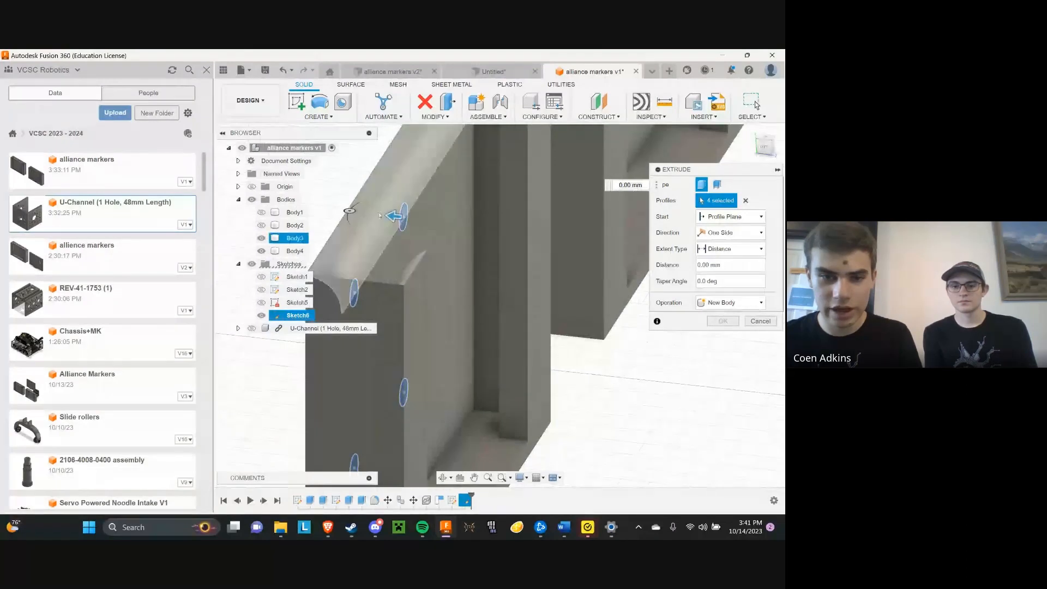
{"action": "left_click_drag", "start_coordinate": [394, 215], "coordinate": [448, 221]}
{"action": "left_click", "coordinate": [715, 342]}
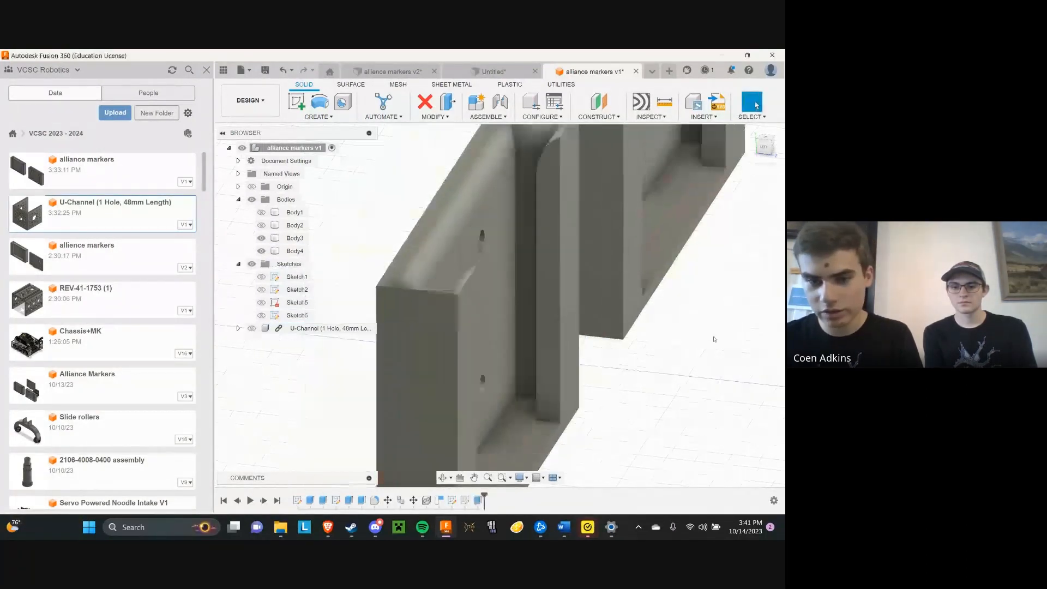
Show the U-Channel and check the four cut holes against its corner holes from both sides of the plate
{"action": "left_click", "coordinate": [765, 152]}
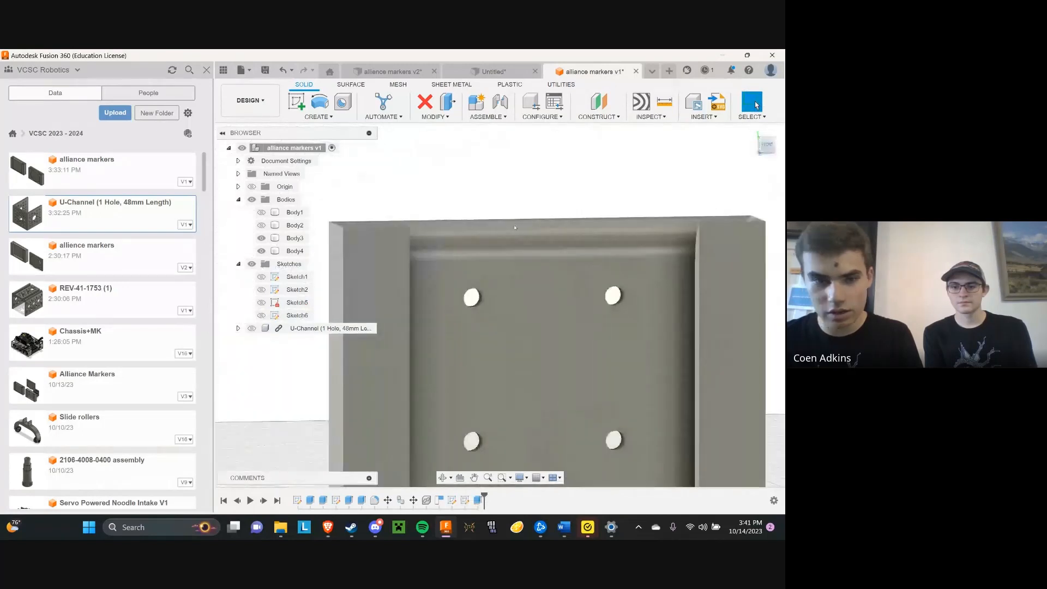
{"action": "left_click_drag", "start_coordinate": [767, 146], "coordinate": [550, 148]}
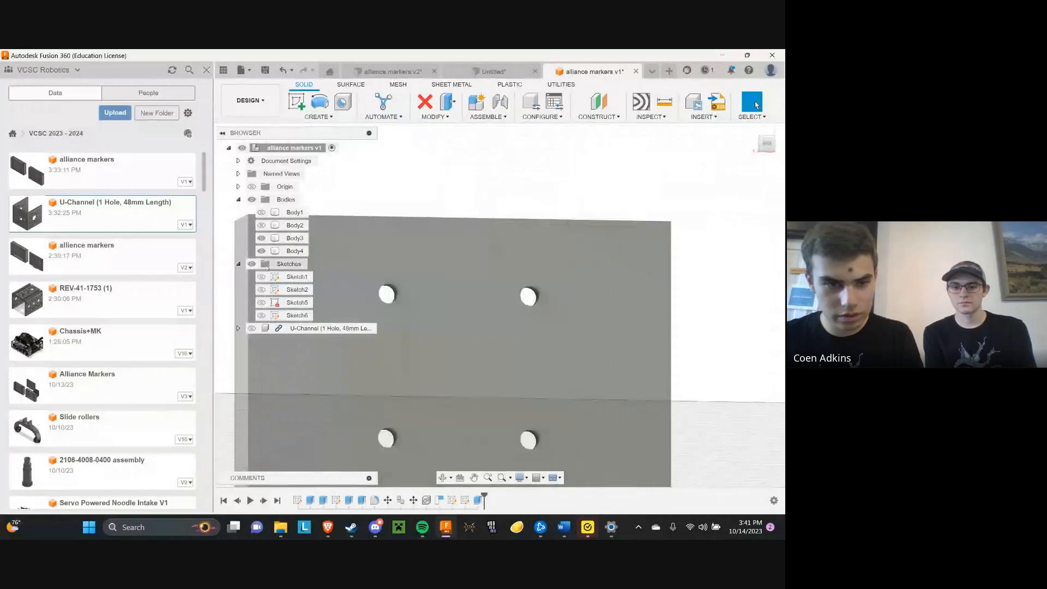
{"action": "left_click", "coordinate": [251, 329]}
{"action": "scroll", "coordinate": [629, 210], "scroll_direction": "down", "scroll_amount": 2}
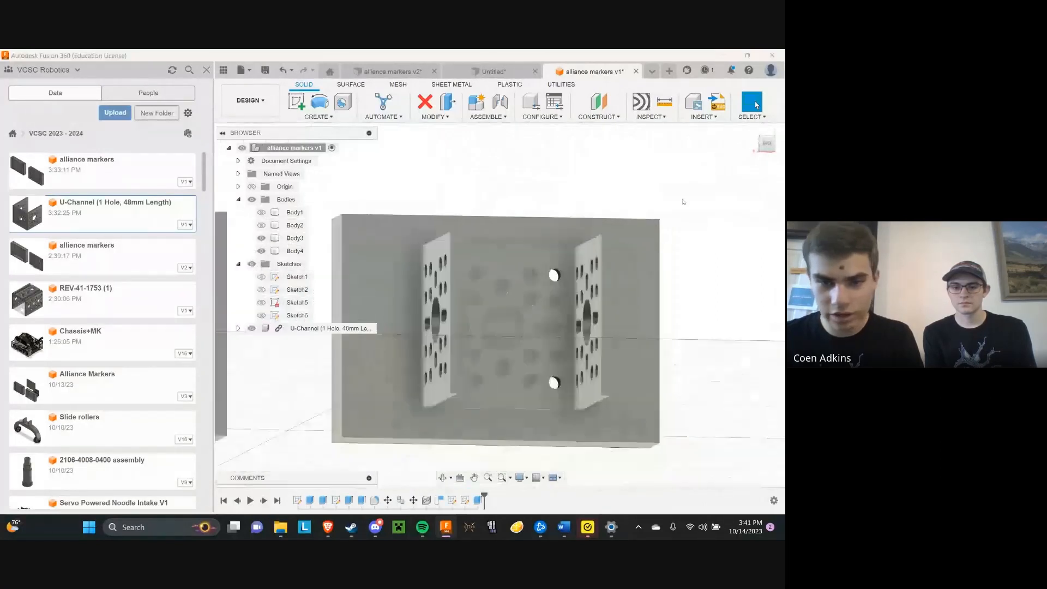
{"action": "left_click", "coordinate": [768, 150]}
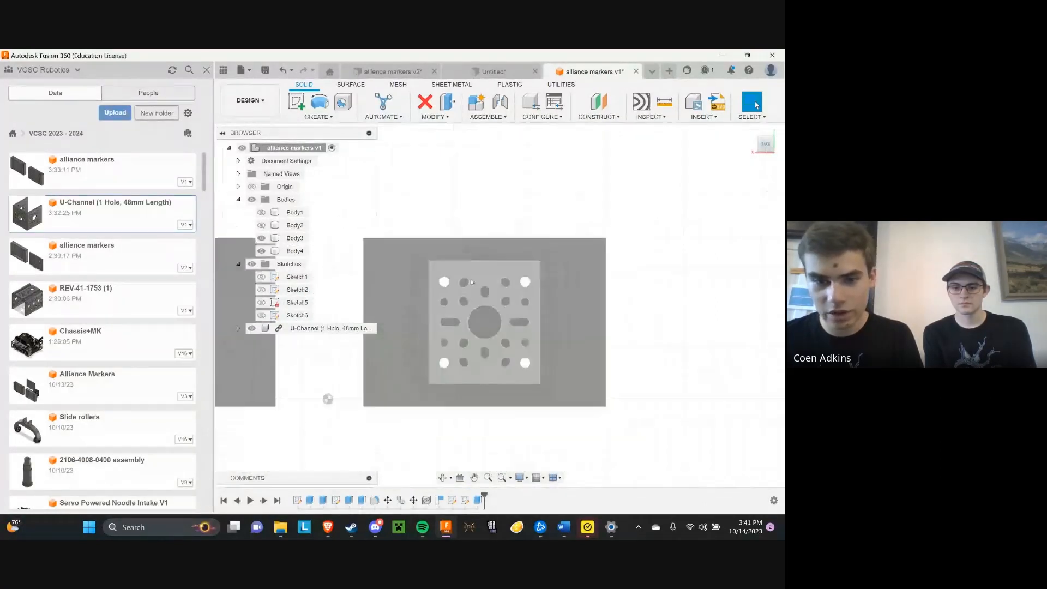
{"action": "scroll", "coordinate": [450, 280], "scroll_direction": "up", "scroll_amount": 3}
{"action": "left_click_drag", "start_coordinate": [767, 151], "coordinate": [635, 153]}
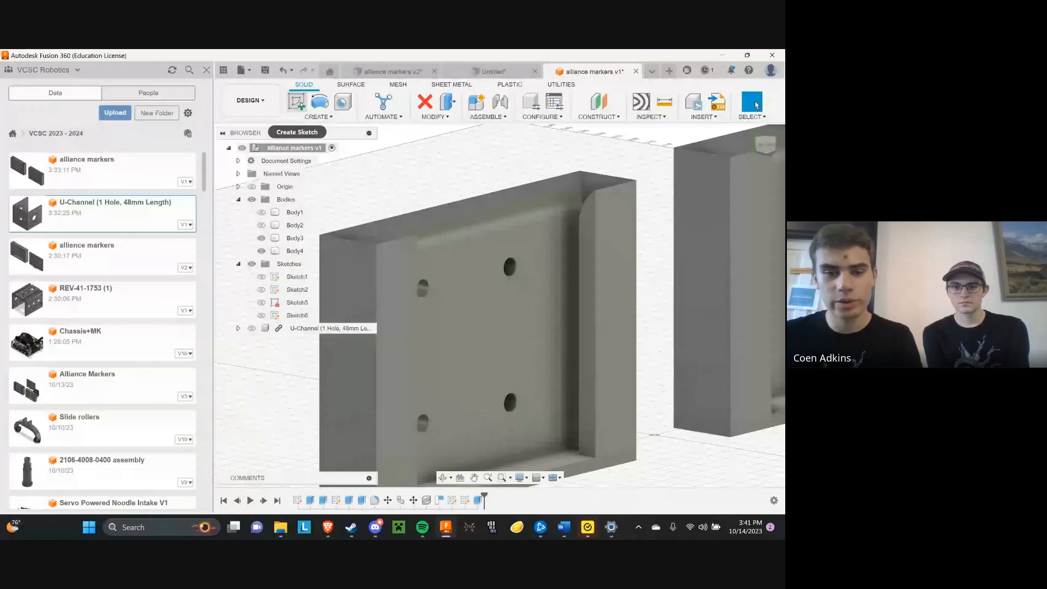
In a new sketch on Body3's recessed inner face, draw a 9 mm diameter circle centred on the upper-left hole
{"action": "left_click", "coordinate": [300, 103]}
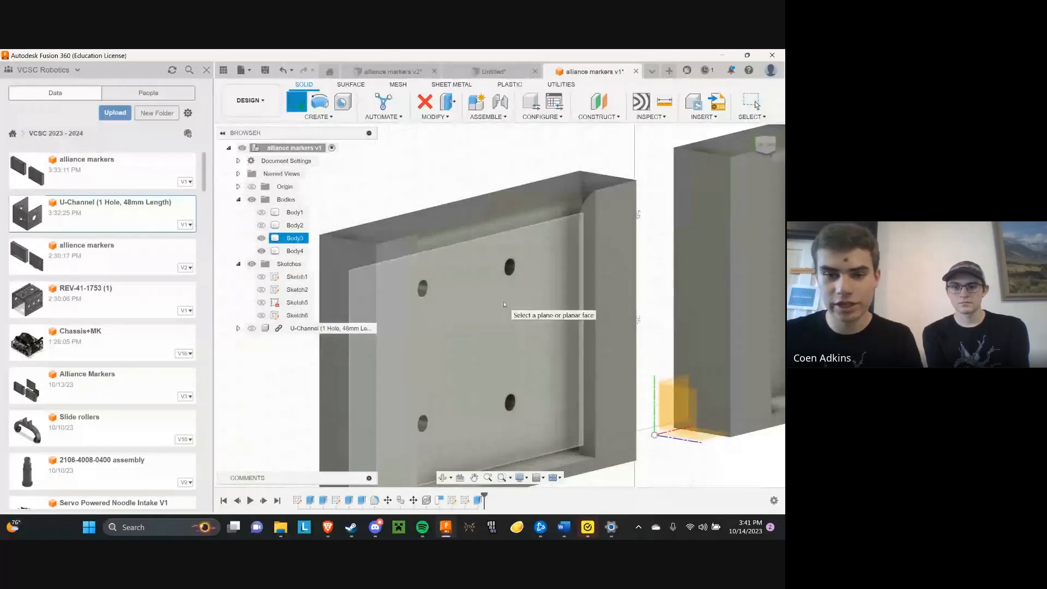
{"action": "left_click", "coordinate": [504, 304]}
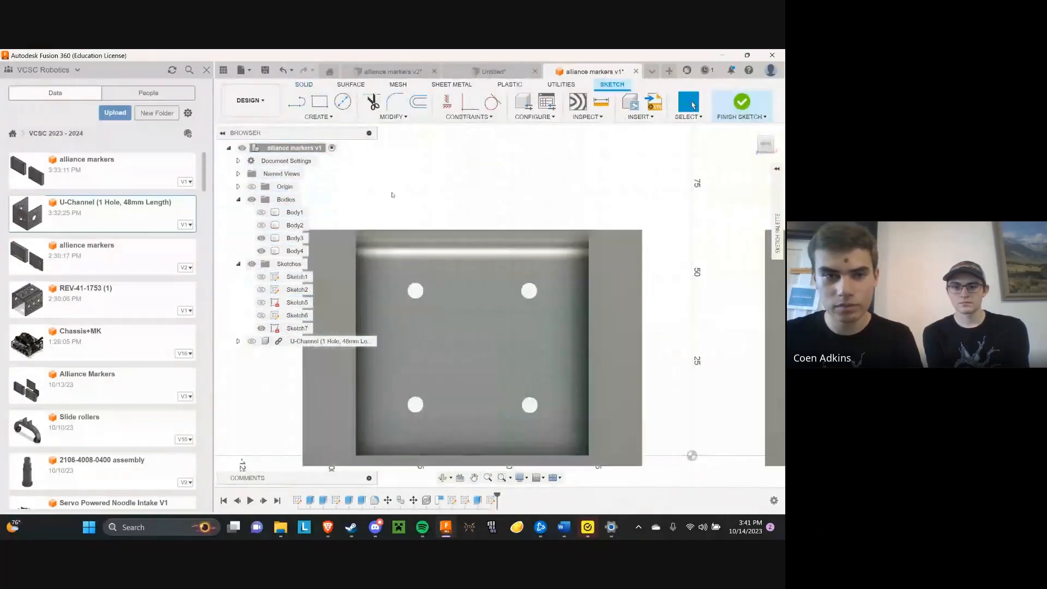
{"action": "left_click", "coordinate": [341, 103]}
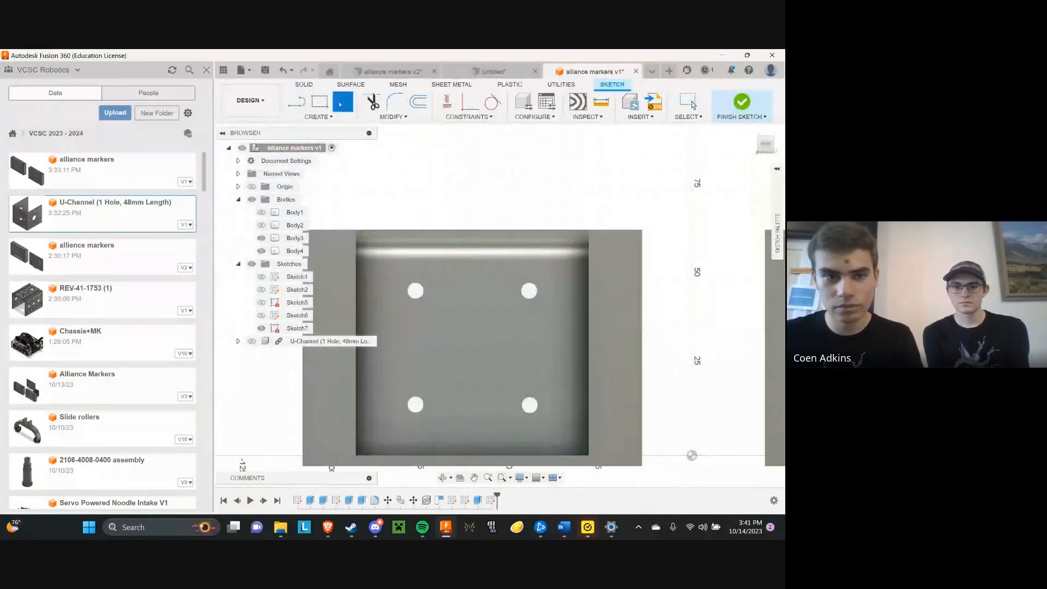
{"action": "scroll", "coordinate": [416, 292], "scroll_direction": "up", "scroll_amount": 3}
{"action": "left_click", "coordinate": [416, 294]}
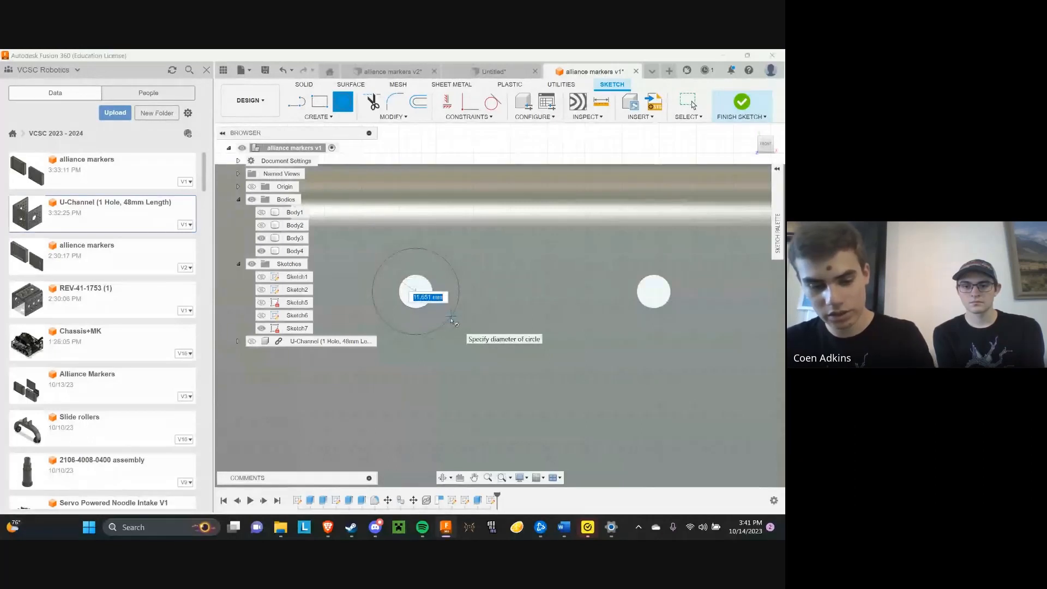
{"action": "type", "text": "8"}
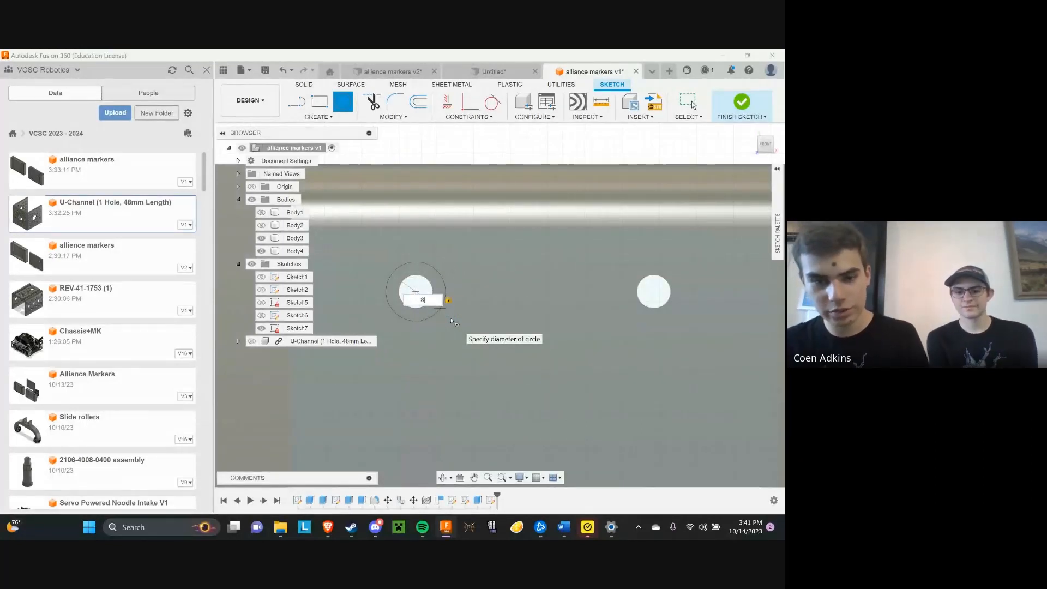
{"action": "type", "text": "9"}
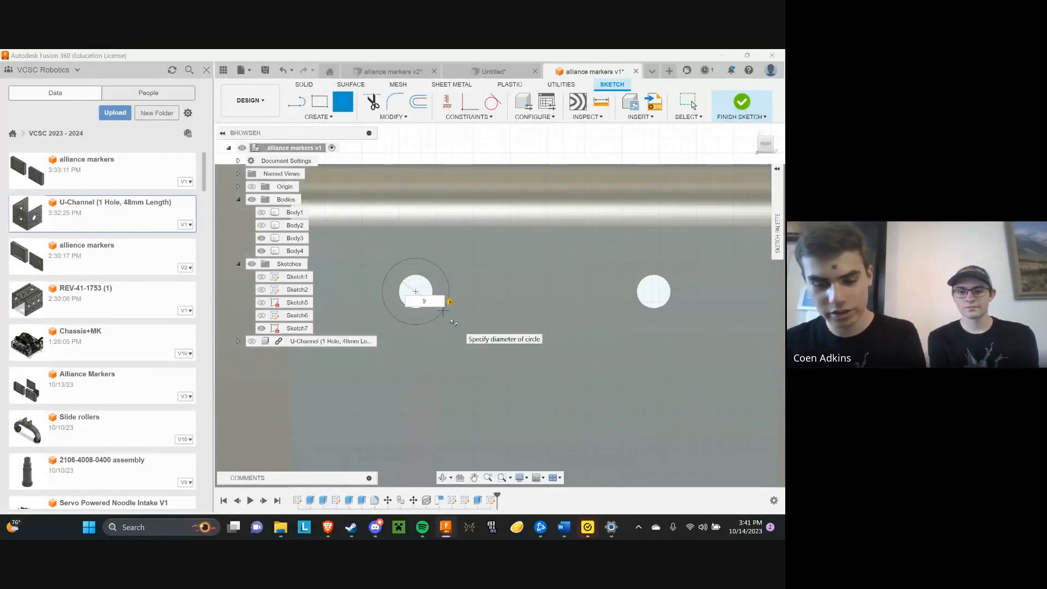
{"action": "key", "text": "Return"}
{"action": "scroll", "coordinate": [404, 257], "scroll_direction": "down", "scroll_amount": 1}
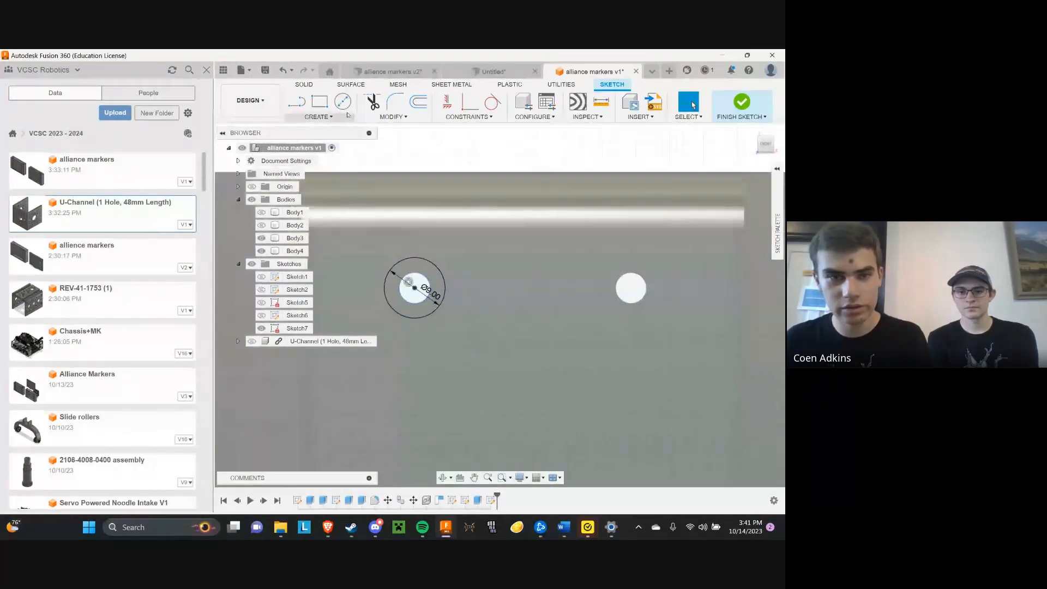
Draw 9 mm diameter circles centred on the other three holes of the recessed face and finish the sketch
{"action": "left_click", "coordinate": [342, 103]}
{"action": "scroll", "coordinate": [470, 194], "scroll_direction": "down", "scroll_amount": 1}
{"action": "left_click", "coordinate": [579, 258]}
{"action": "type", "text": "9"}
{"action": "key", "text": "Return"}
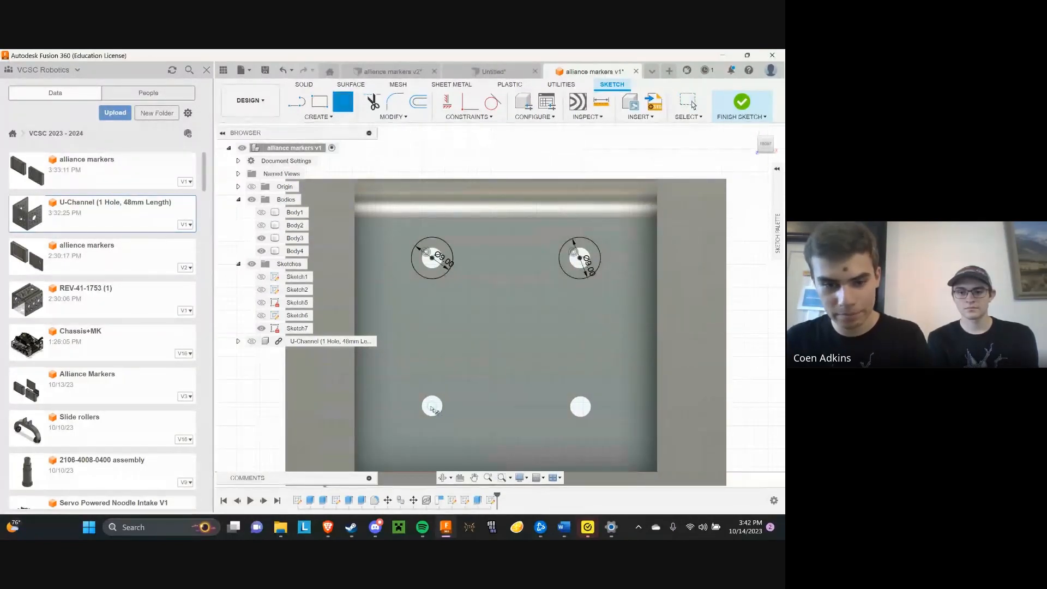
{"action": "left_click", "coordinate": [432, 407]}
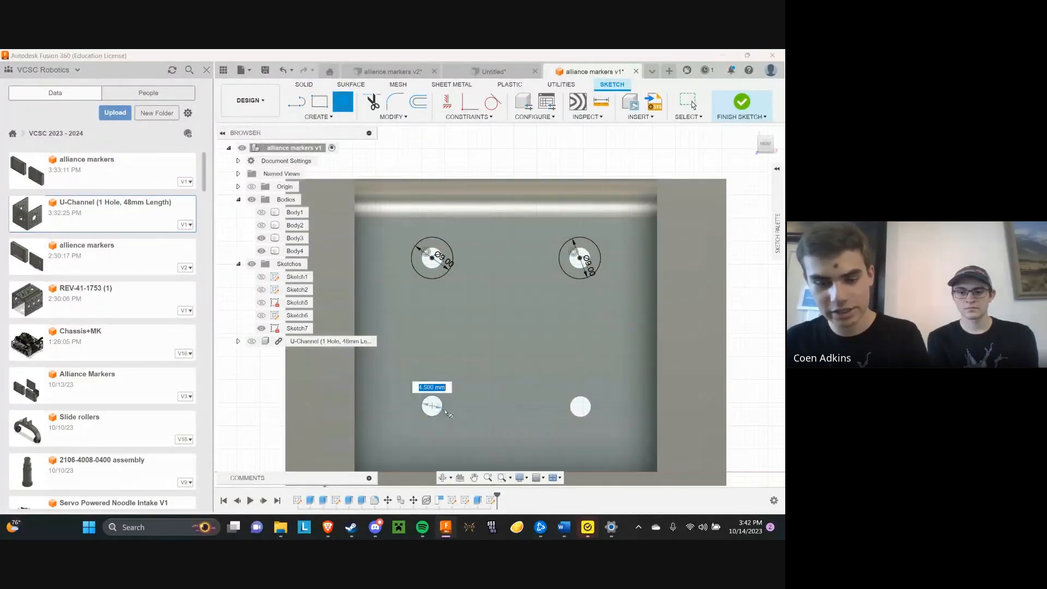
{"action": "key", "text": "Return"}
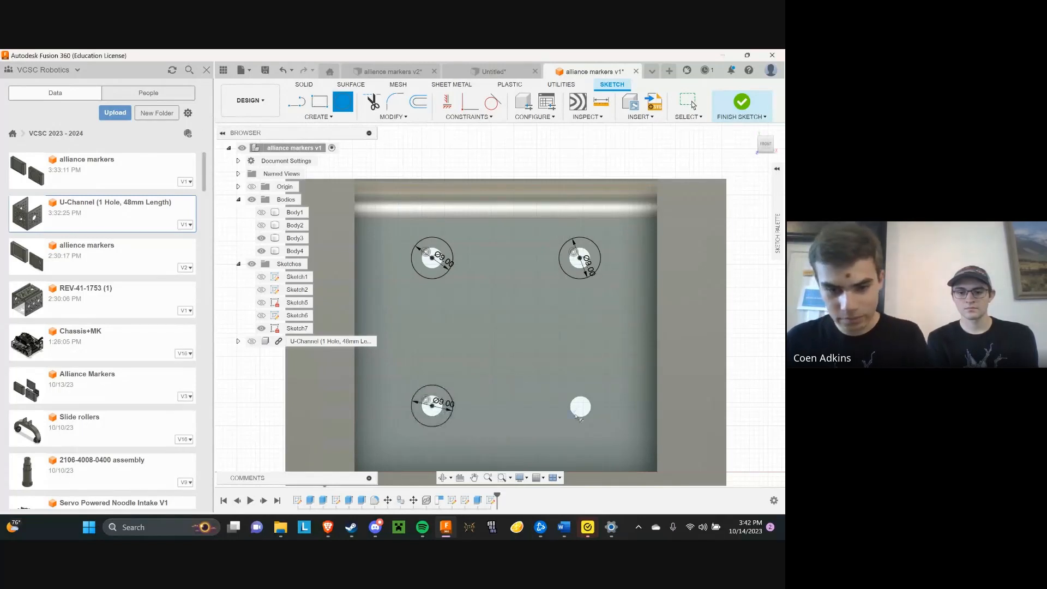
{"action": "left_click", "coordinate": [582, 407]}
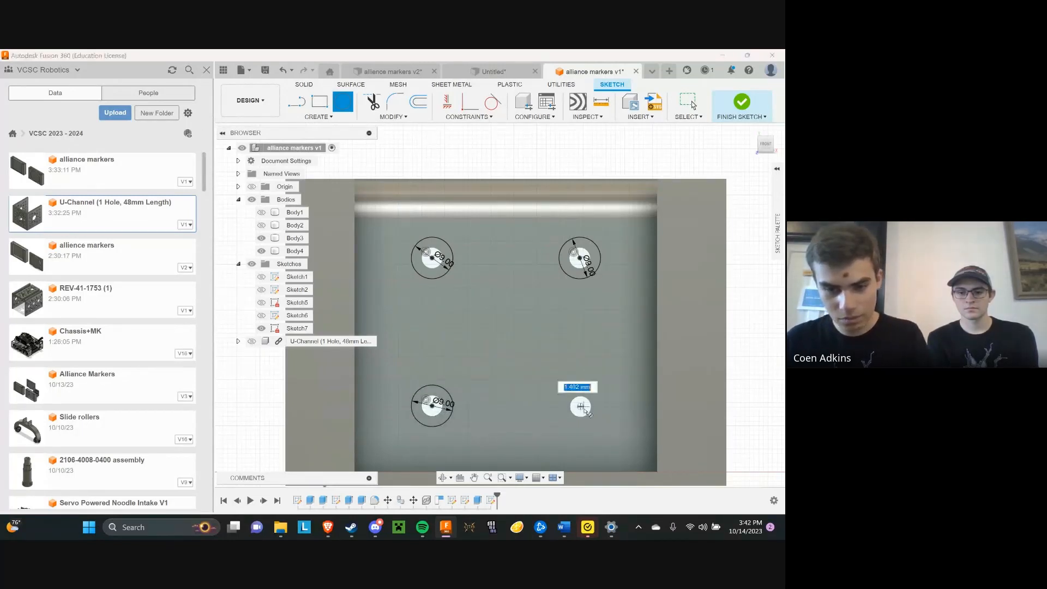
{"action": "key", "text": "Return"}
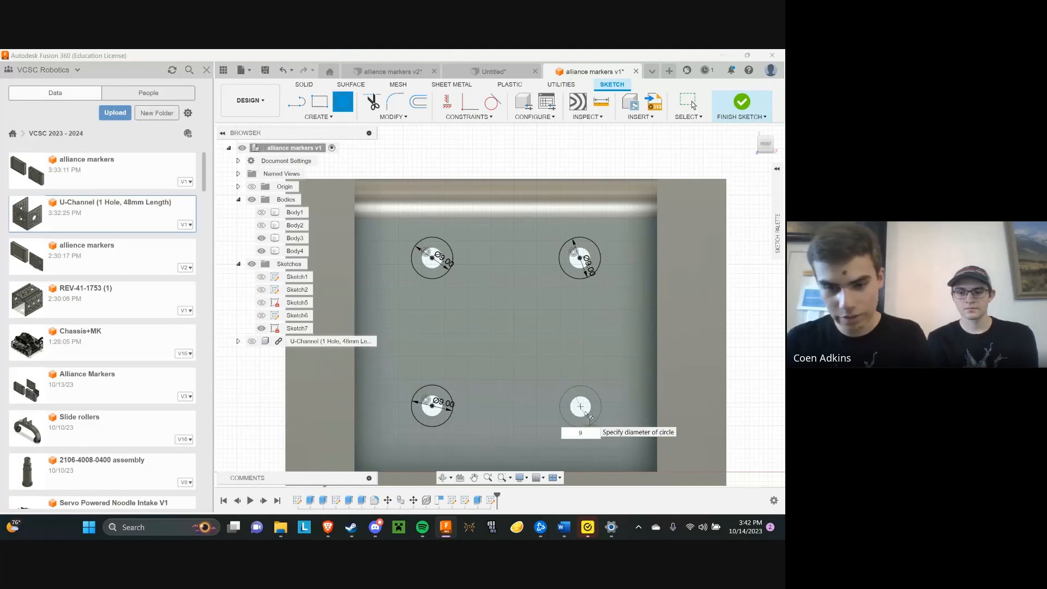
{"action": "scroll", "coordinate": [545, 314], "scroll_direction": "down", "scroll_amount": 2}
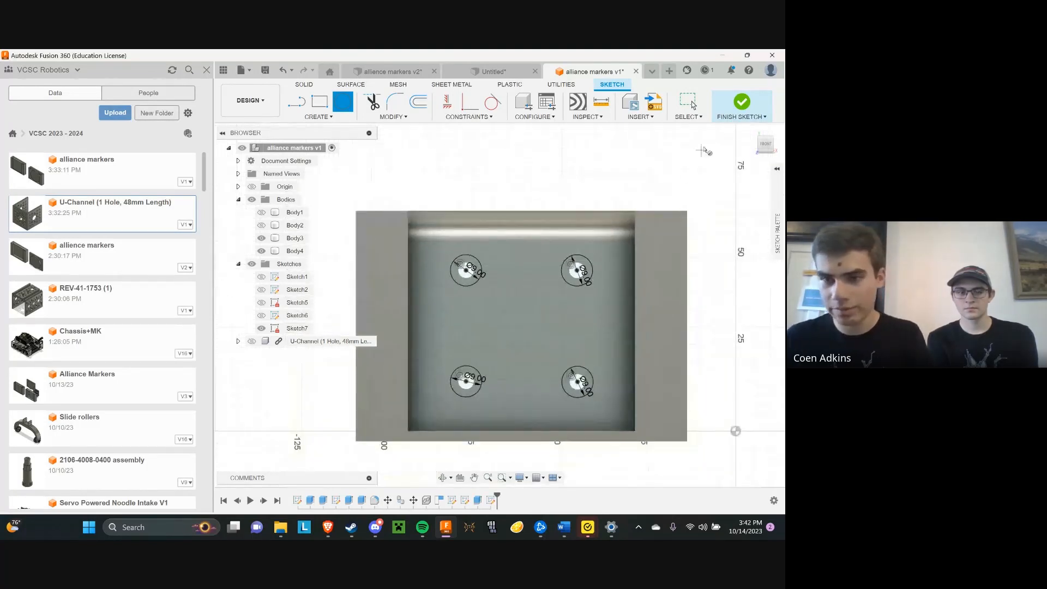
{"action": "left_click", "coordinate": [740, 102]}
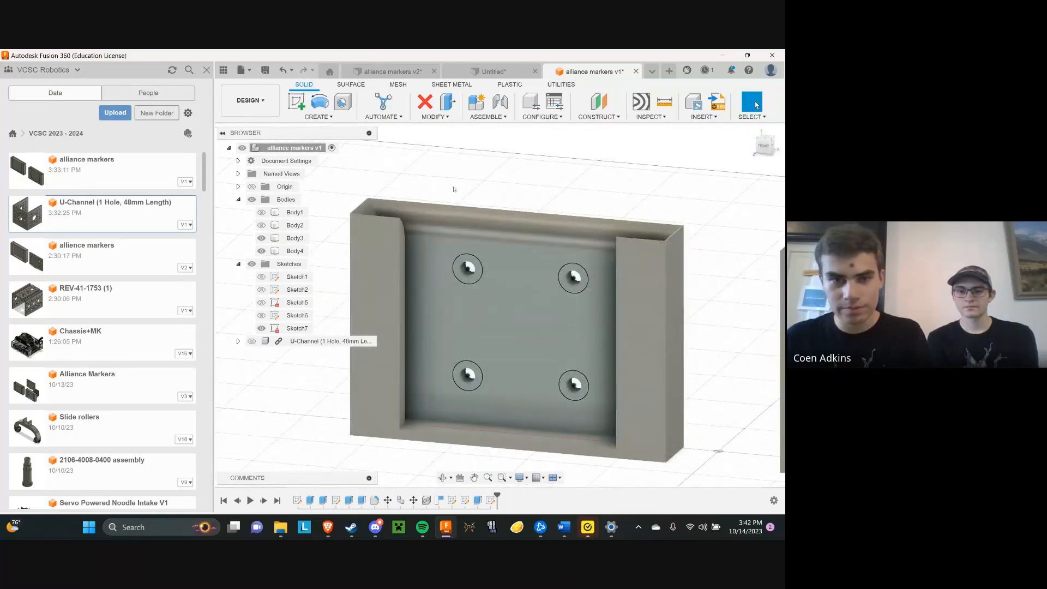
Start an Extrude and select the four ring-shaped profiles between the 9 mm circles and the holes
{"action": "left_click", "coordinate": [319, 116]}
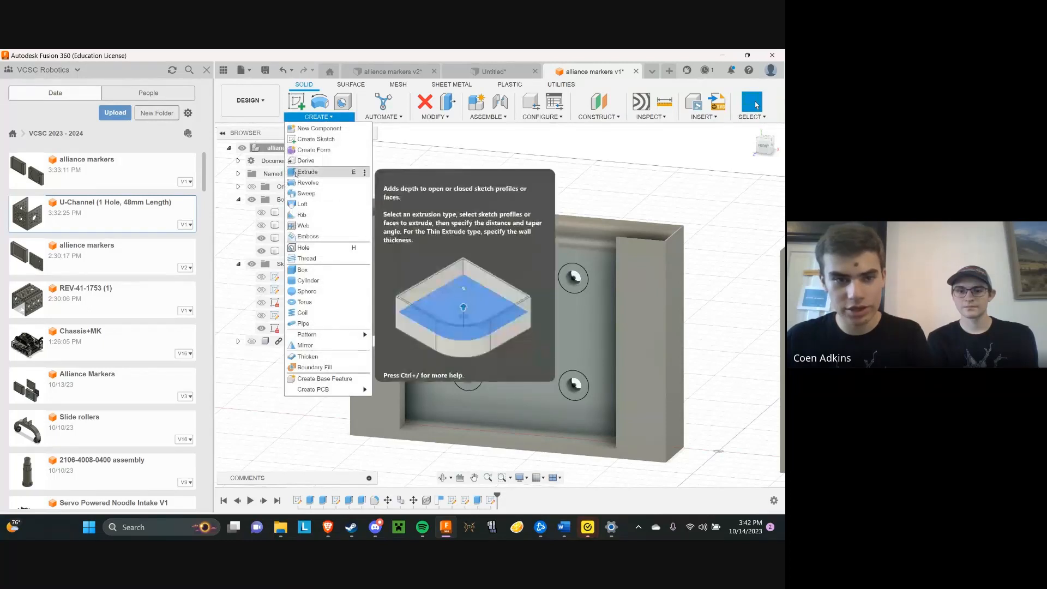
{"action": "left_click", "coordinate": [321, 172]}
{"action": "scroll", "coordinate": [490, 269], "scroll_direction": "up", "scroll_amount": 5}
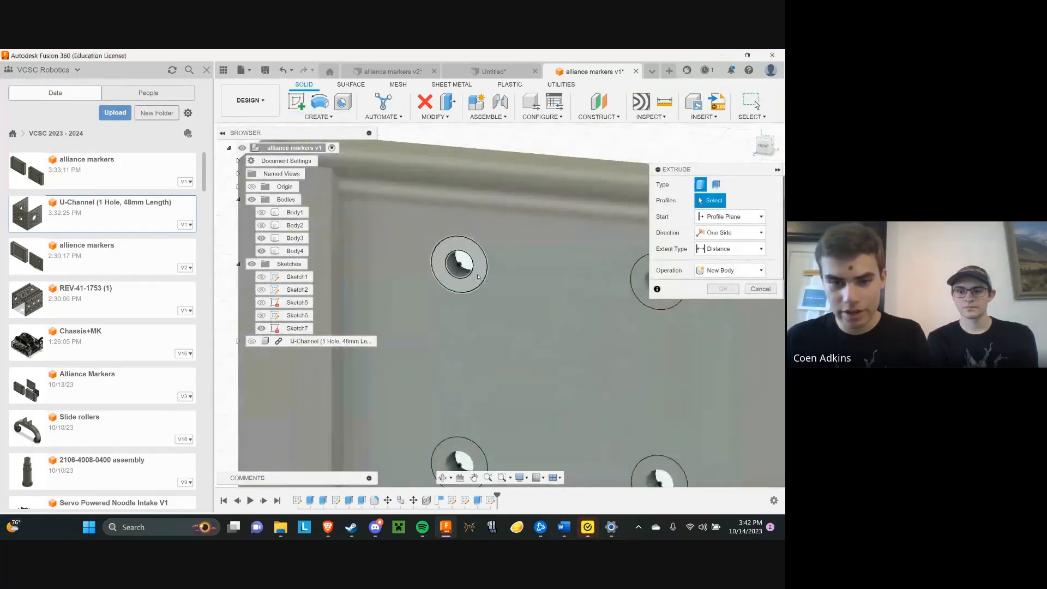
{"action": "left_click", "coordinate": [476, 276]}
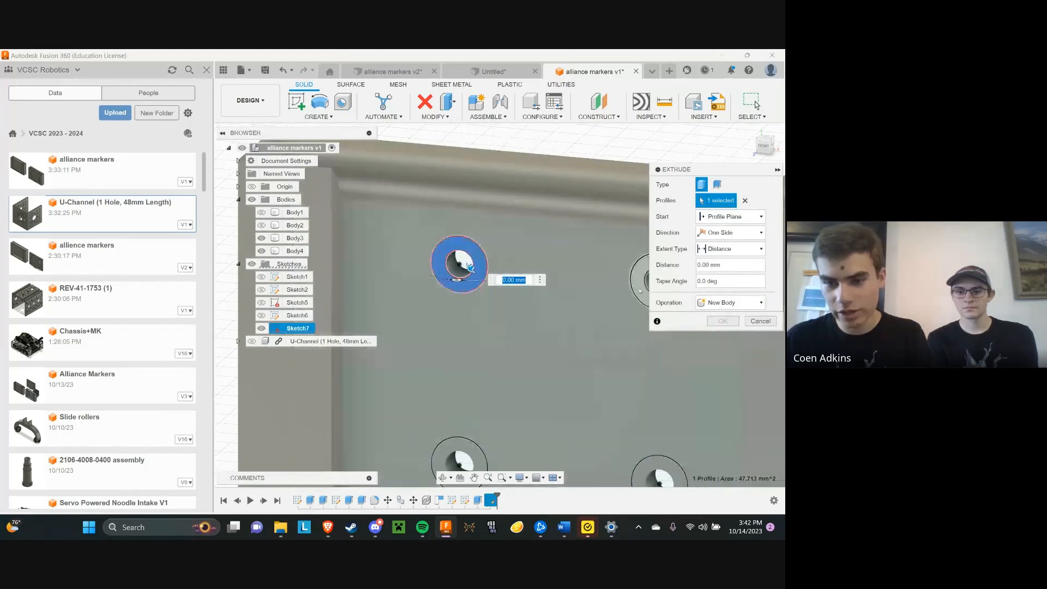
{"action": "left_click", "coordinate": [639, 291]}
{"action": "scroll", "coordinate": [627, 297], "scroll_direction": "down", "scroll_amount": 2}
{"action": "middle_click_drag", "start_coordinate": [603, 306], "coordinate": [542, 279]}
{"action": "scroll", "coordinate": [561, 279], "scroll_direction": "up", "scroll_amount": 3}
{"action": "scroll", "coordinate": [573, 300], "scroll_direction": "down", "scroll_amount": 3}
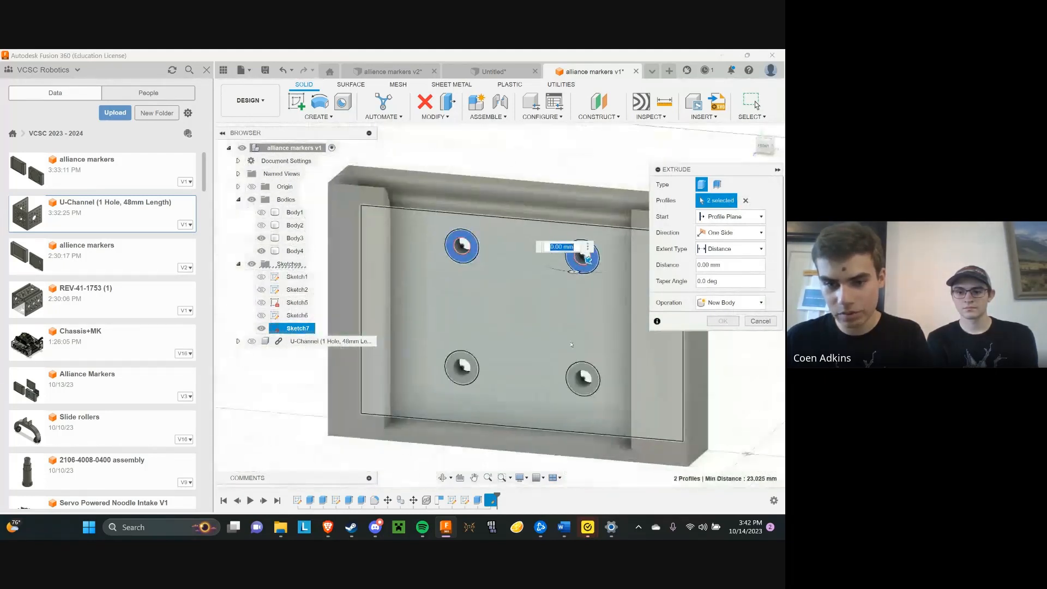
{"action": "scroll", "coordinate": [576, 404], "scroll_direction": "up", "scroll_amount": 3}
{"action": "left_click", "coordinate": [578, 394]}
{"action": "left_click", "coordinate": [368, 404]}
{"action": "scroll", "coordinate": [456, 388], "scroll_direction": "down", "scroll_amount": 2}
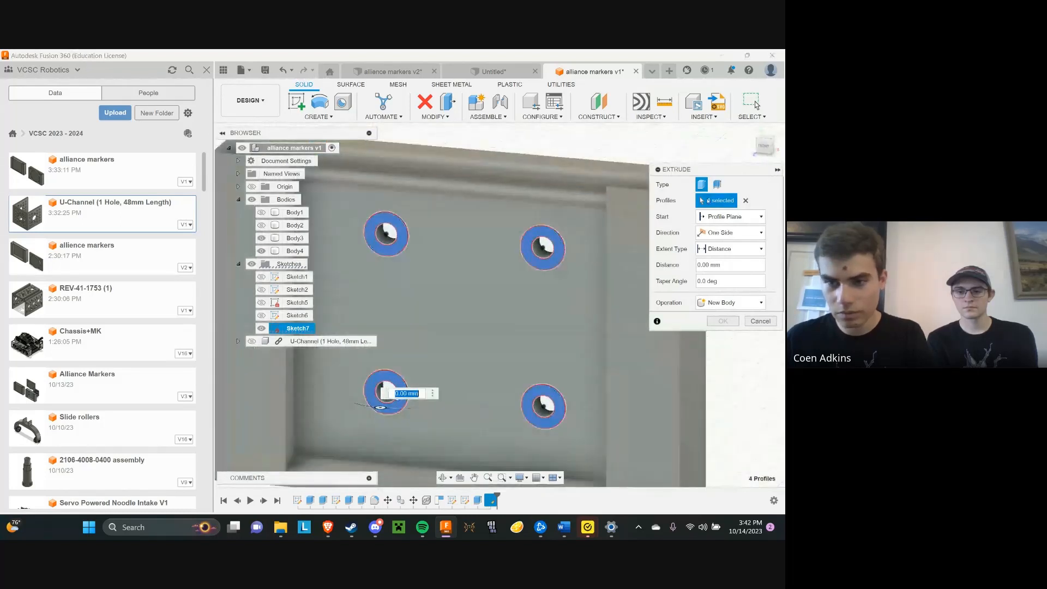
Set the four ring profiles' extrusion to a -3 mm cut into the wall and open the operation choices
{"action": "scroll", "coordinate": [437, 332], "scroll_direction": "down", "scroll_amount": 2}
{"action": "scroll", "coordinate": [436, 331], "scroll_direction": "up", "scroll_amount": 4}
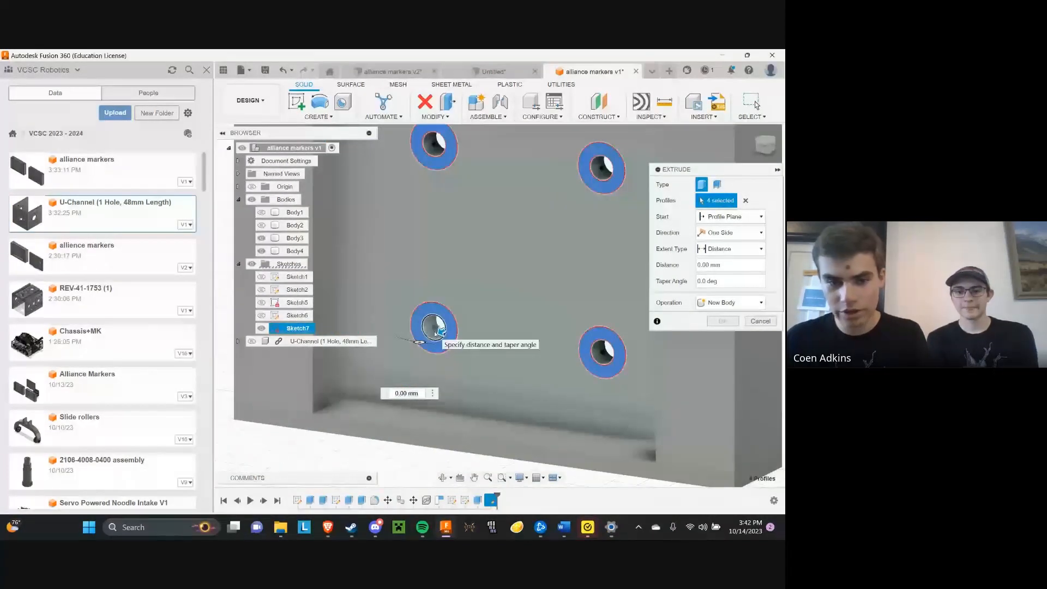
{"action": "left_click_drag", "start_coordinate": [438, 329], "coordinate": [450, 326]}
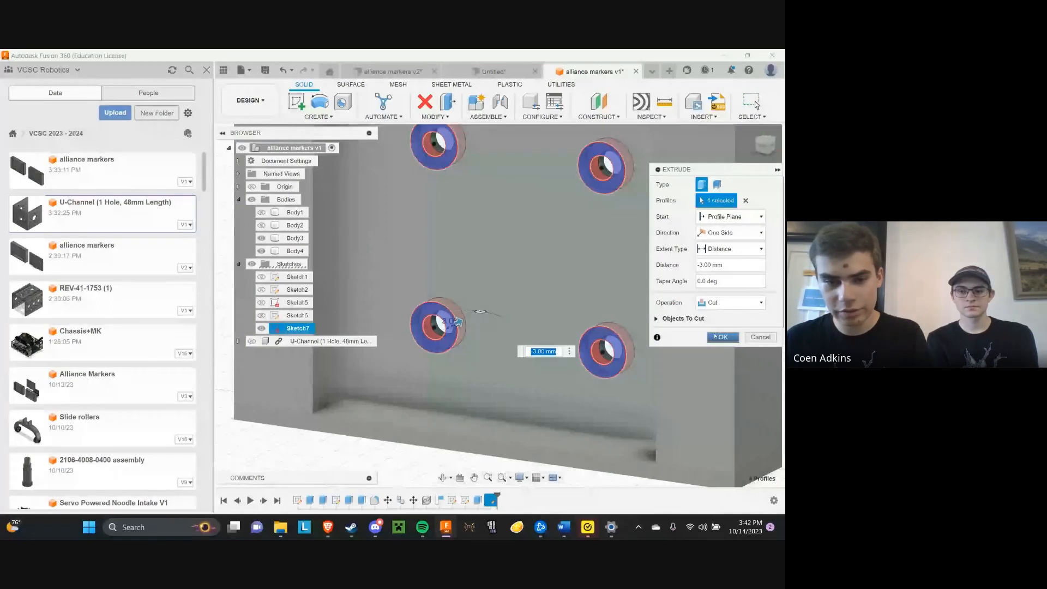
{"action": "scroll", "coordinate": [420, 329], "scroll_direction": "up", "scroll_amount": 3}
{"action": "scroll", "coordinate": [436, 328], "scroll_direction": "down", "scroll_amount": 1}
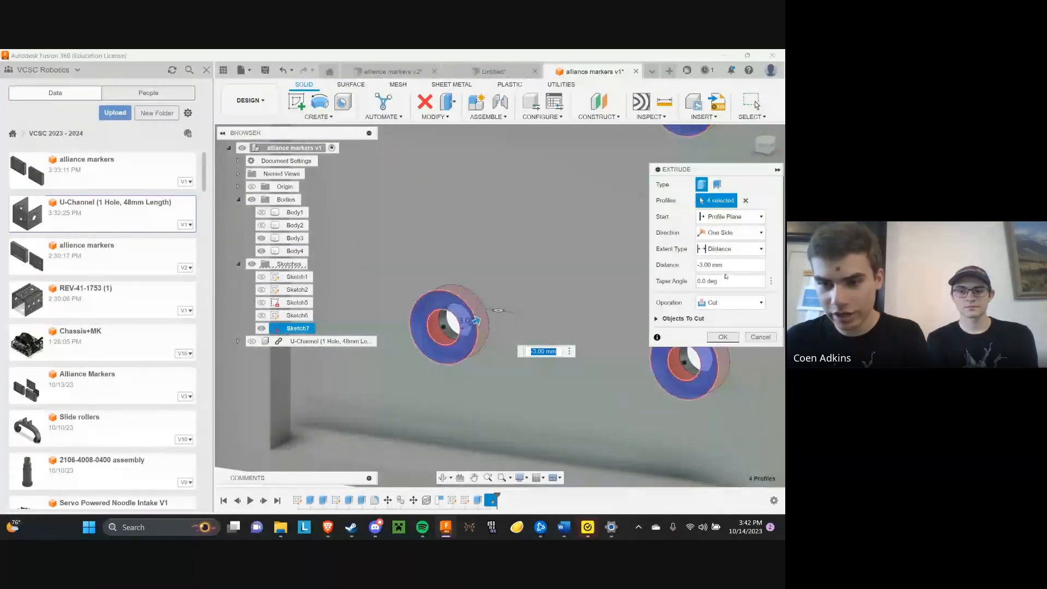
{"action": "left_click", "coordinate": [701, 266]}
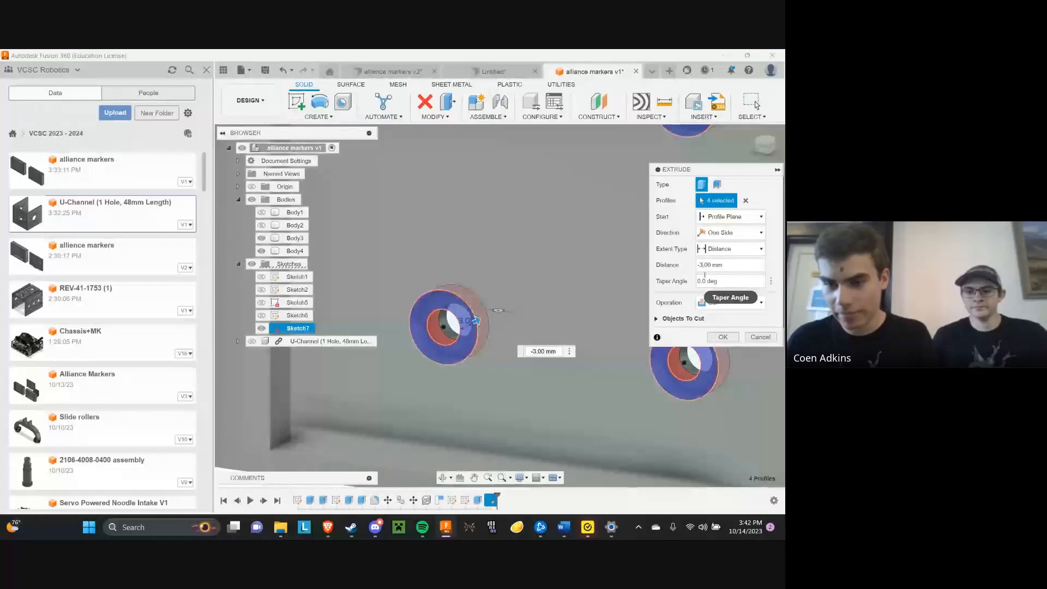
{"action": "left_click", "coordinate": [718, 303]}
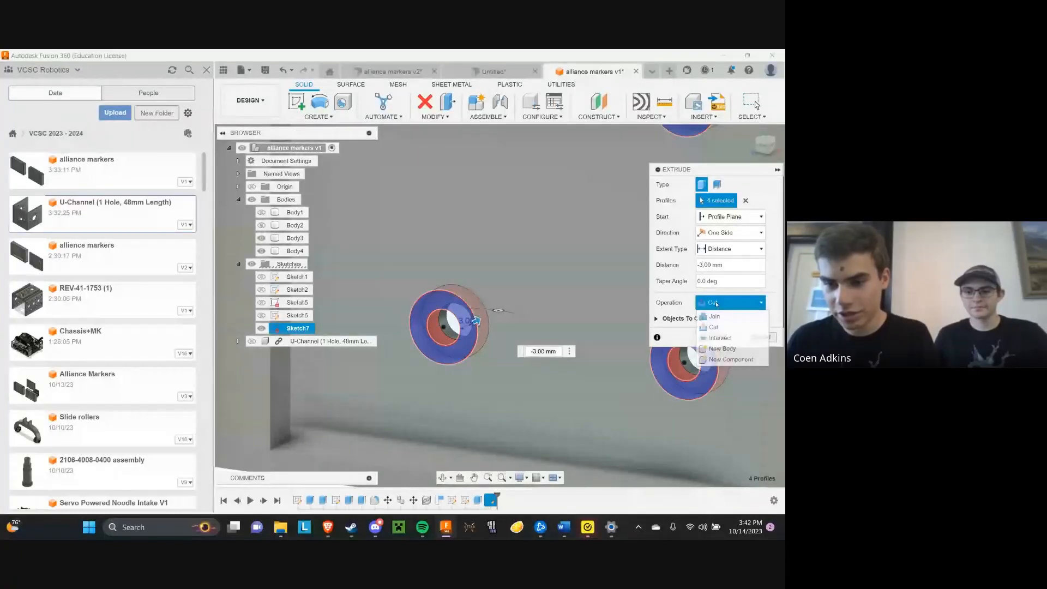
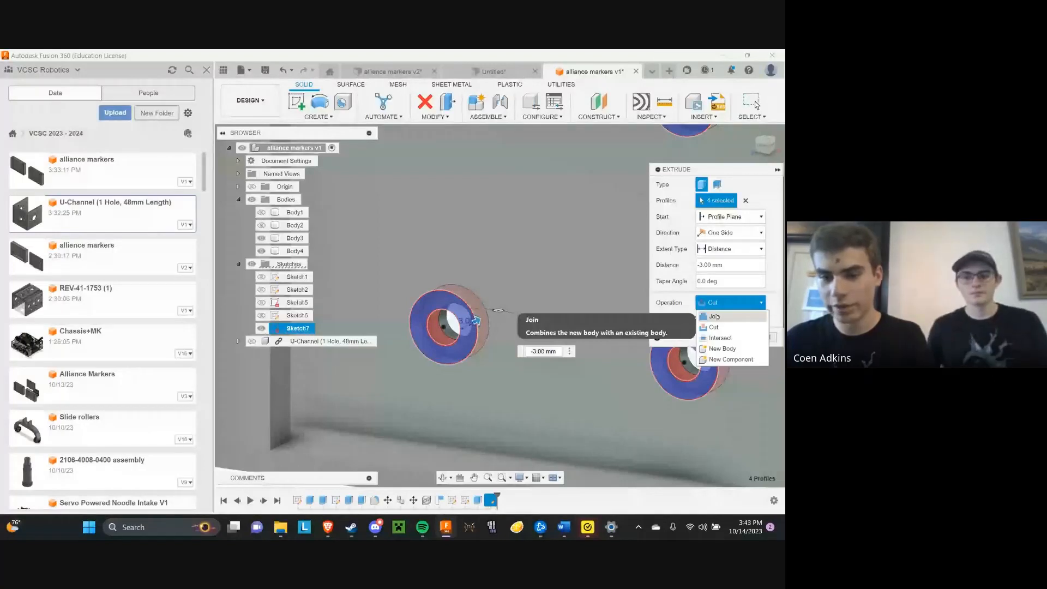
Keep the operation as Cut and complete the -3 mm extrusion of the four ring profiles in the wall
{"action": "left_click", "coordinate": [720, 303]}
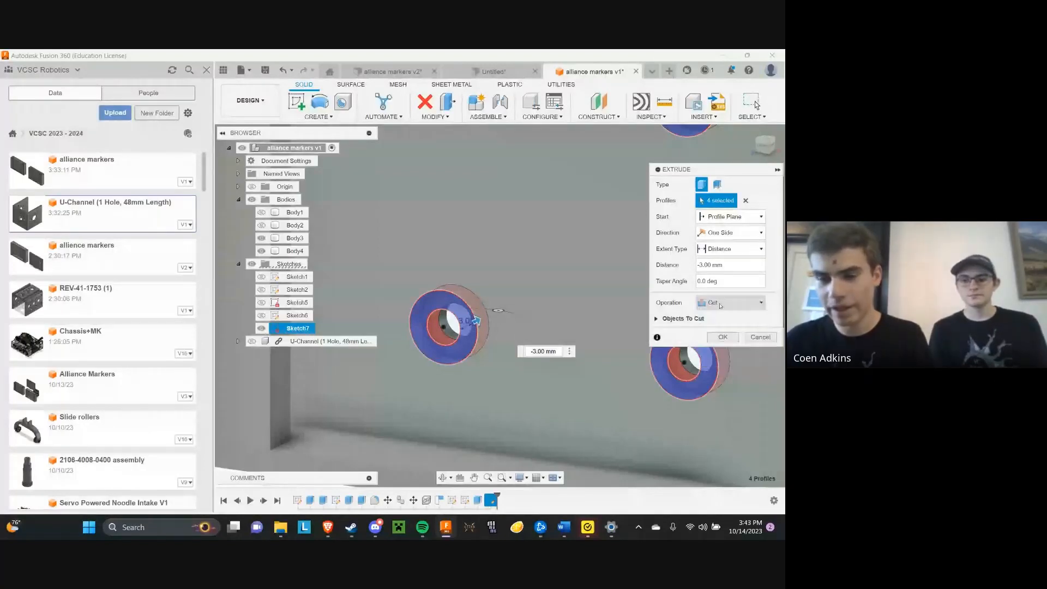
{"action": "left_click", "coordinate": [720, 304]}
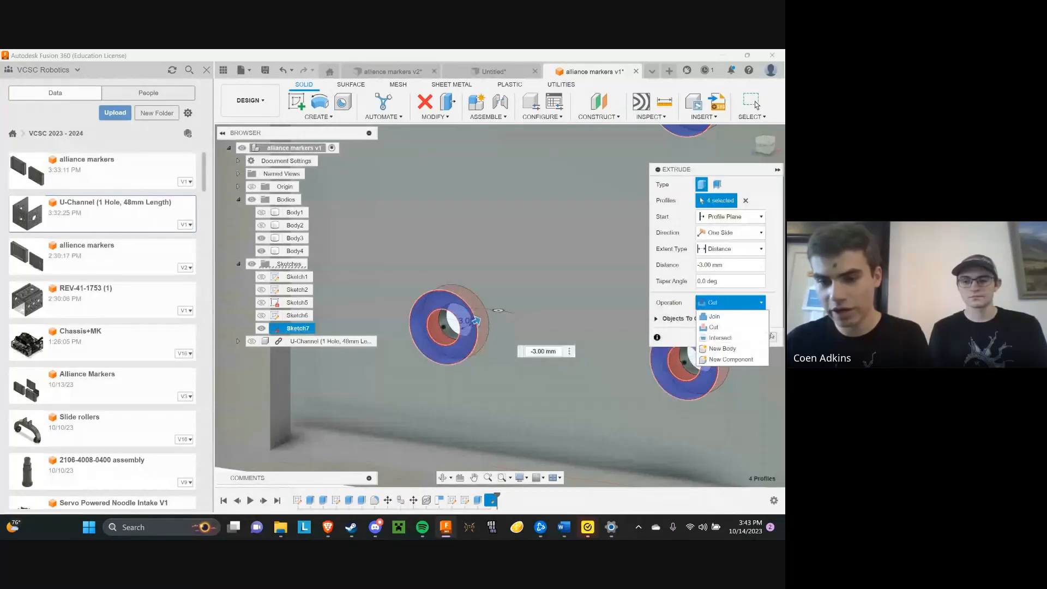
{"action": "left_click", "coordinate": [772, 307]}
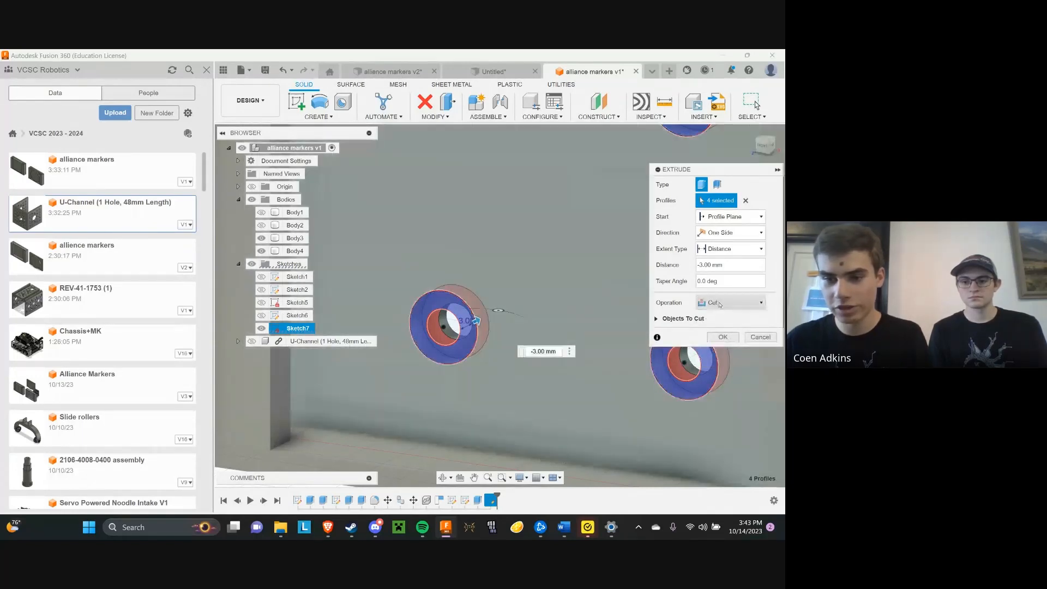
{"action": "left_click", "coordinate": [725, 337]}
{"action": "scroll", "coordinate": [338, 270], "scroll_direction": "down", "scroll_amount": 5}
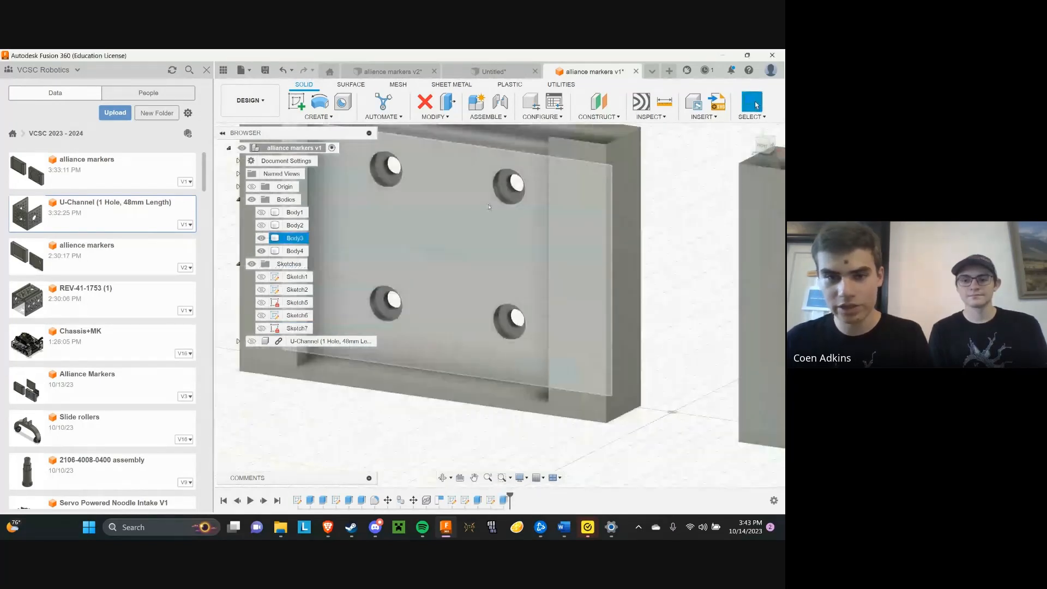
{"action": "middle_click_drag", "start_coordinate": [442, 183], "coordinate": [471, 220]}
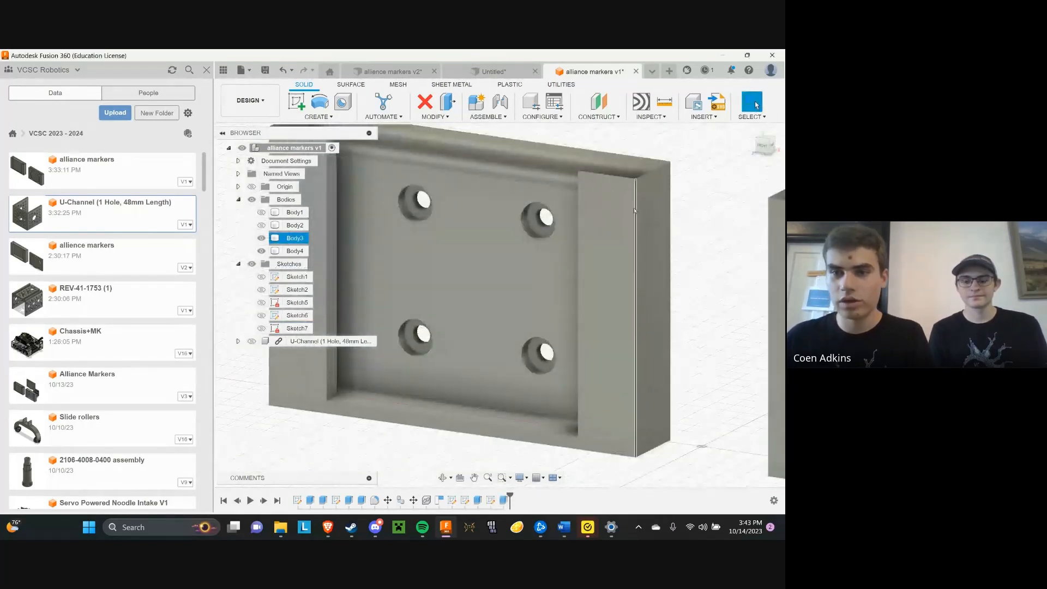
{"action": "mouse_move", "coordinate": [768, 153]}
{"action": "left_mouse_down"}
{"action": "mouse_move", "coordinate": [759, 140]}
{"action": "mouse_move", "coordinate": [754, 147]}
{"action": "left_mouse_up"}
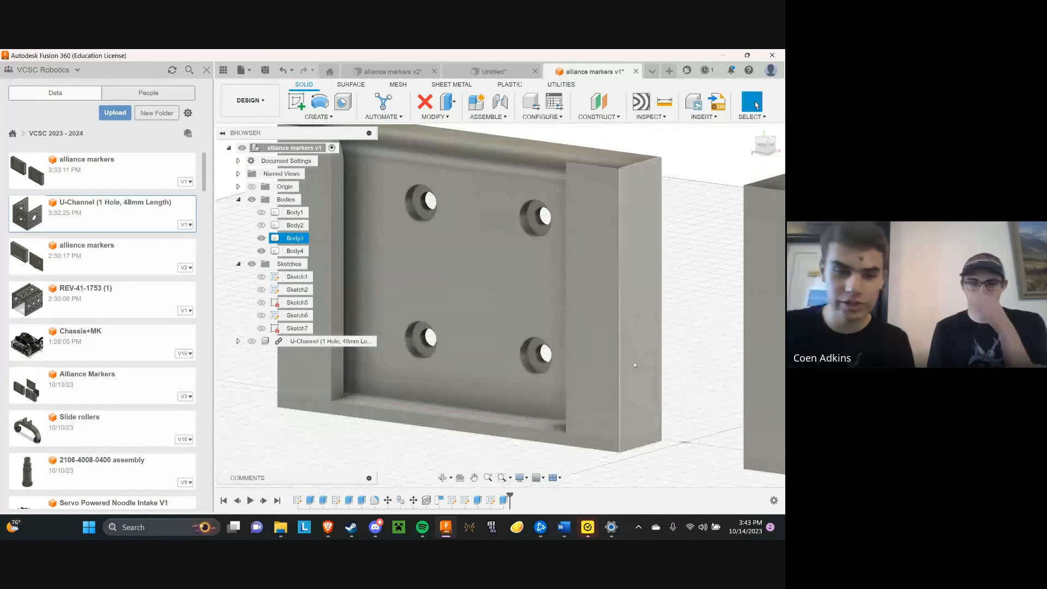
Switch to the goBILDA website in the browser and open the M4 Button Head Screws category under the hardware screws
{"action": "left_click", "coordinate": [328, 524]}
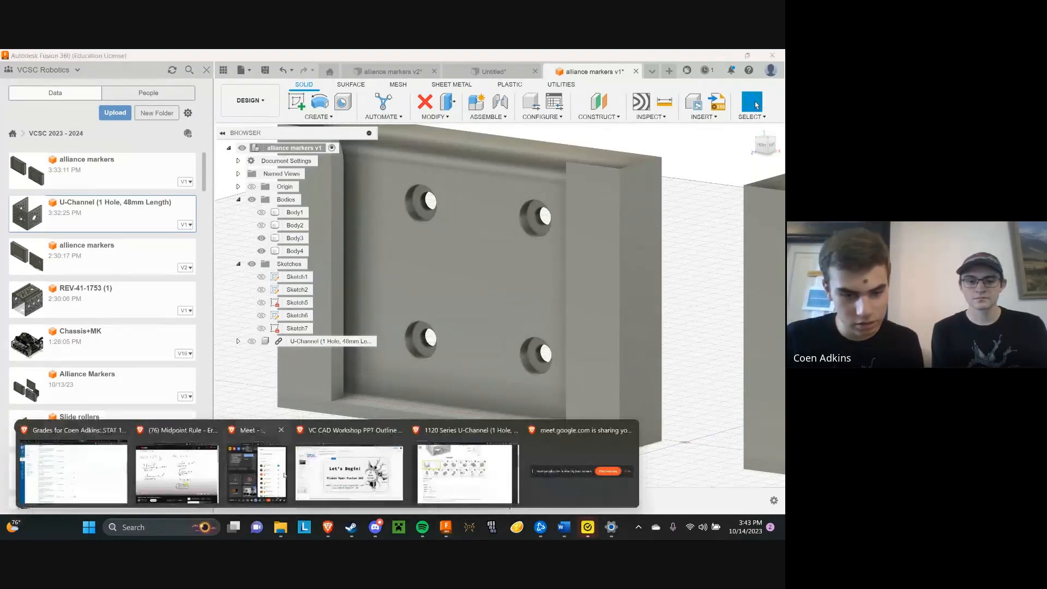
{"action": "mouse_move", "coordinate": [360, 481]}
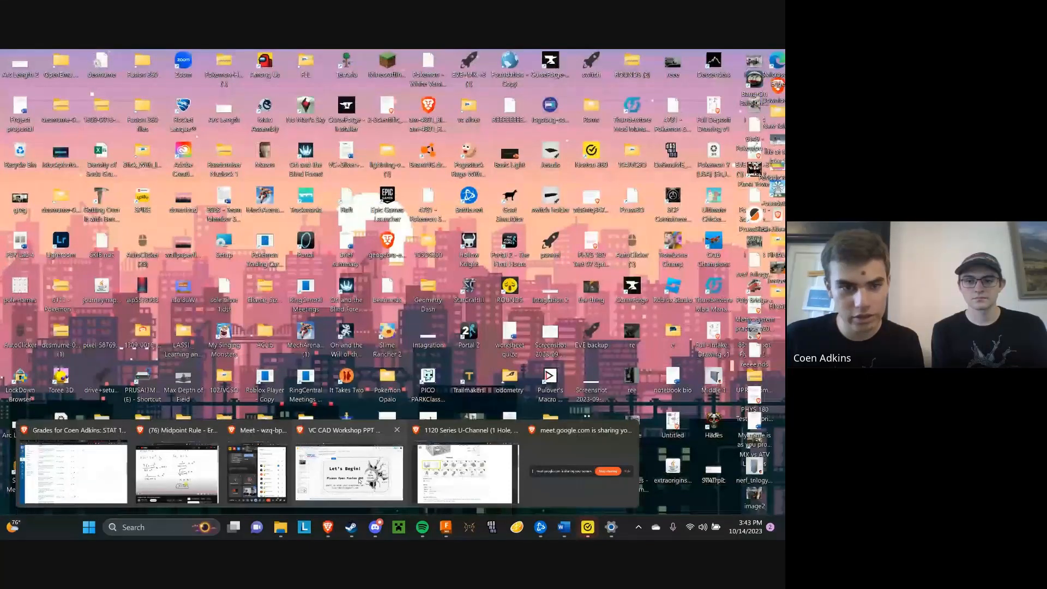
{"action": "left_click", "coordinate": [465, 472]}
{"action": "left_click", "coordinate": [249, 196]}
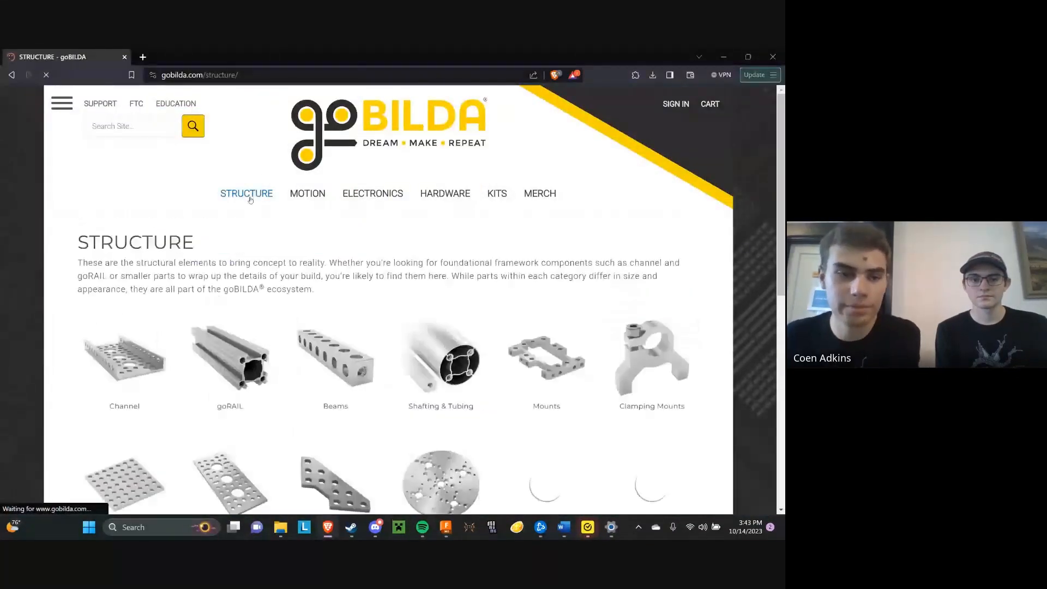
{"action": "scroll", "coordinate": [257, 258], "scroll_direction": "down", "scroll_amount": 1}
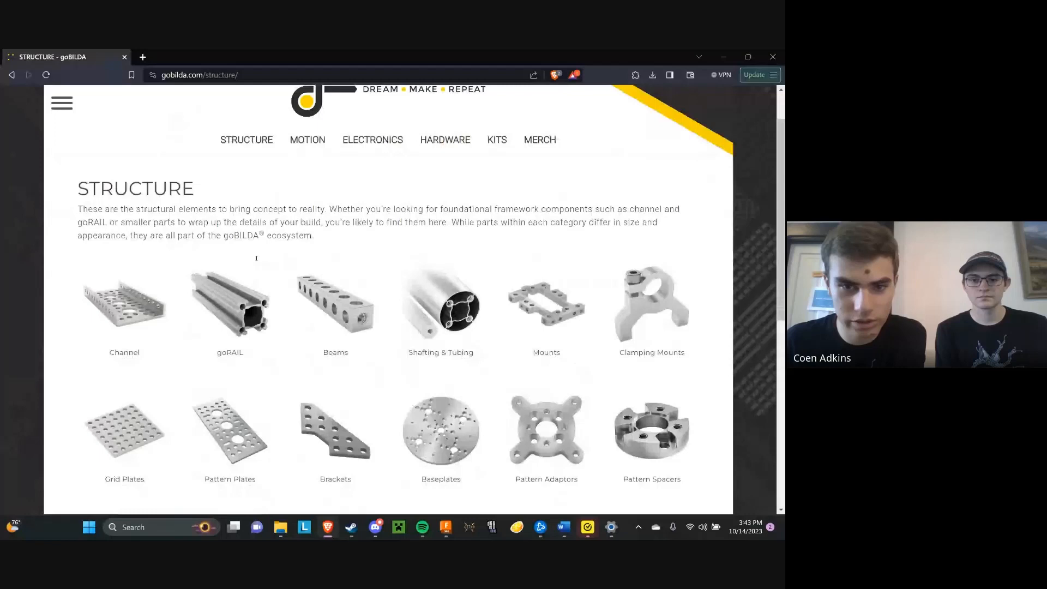
{"action": "scroll", "coordinate": [256, 258], "scroll_direction": "up", "scroll_amount": 1}
{"action": "left_click", "coordinate": [445, 193]}
{"action": "left_click", "coordinate": [124, 308]}
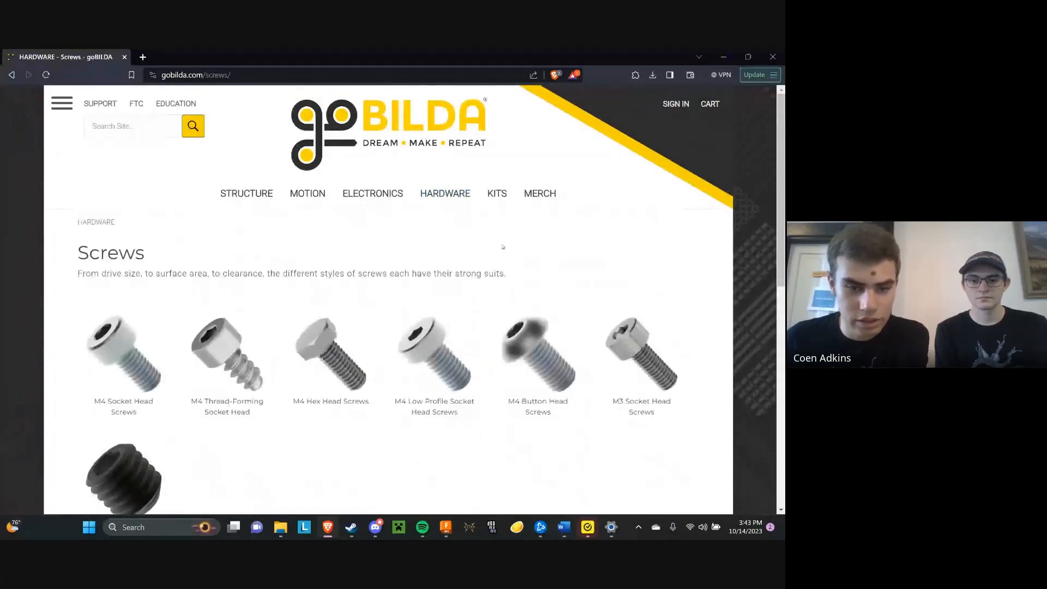
{"action": "scroll", "coordinate": [502, 247], "scroll_direction": "down", "scroll_amount": 1}
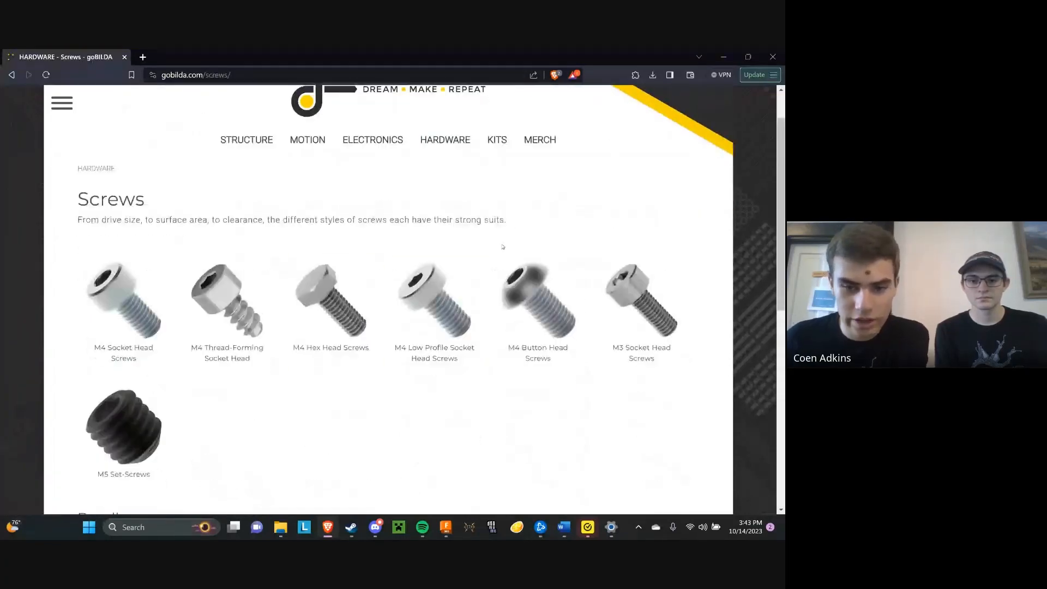
{"action": "left_click", "coordinate": [521, 302]}
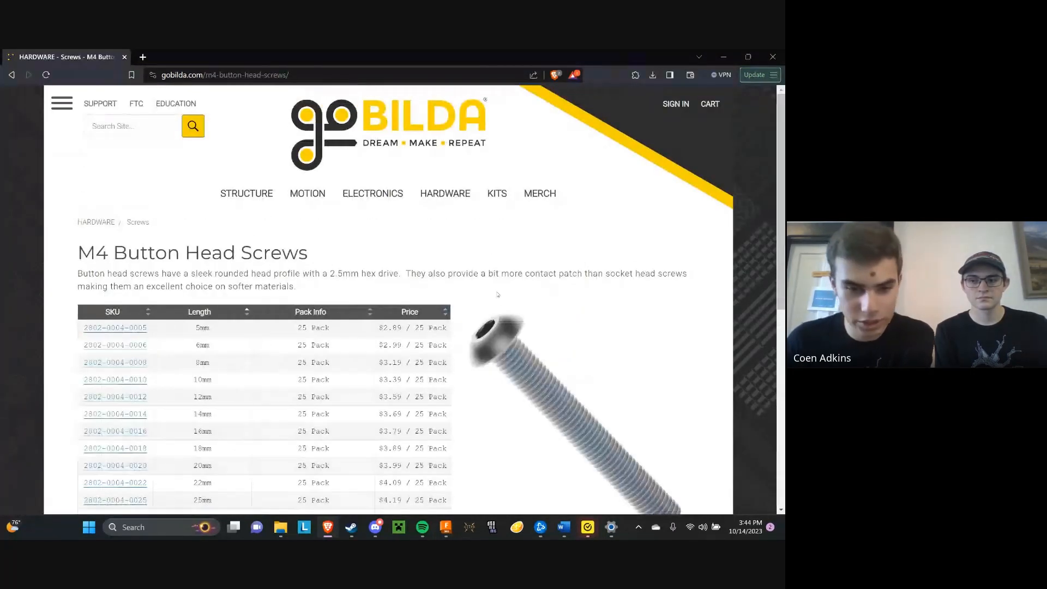
{"action": "scroll", "coordinate": [492, 284], "scroll_direction": "down", "scroll_amount": 3}
{"action": "scroll", "coordinate": [492, 281], "scroll_direction": "down", "scroll_amount": 1}
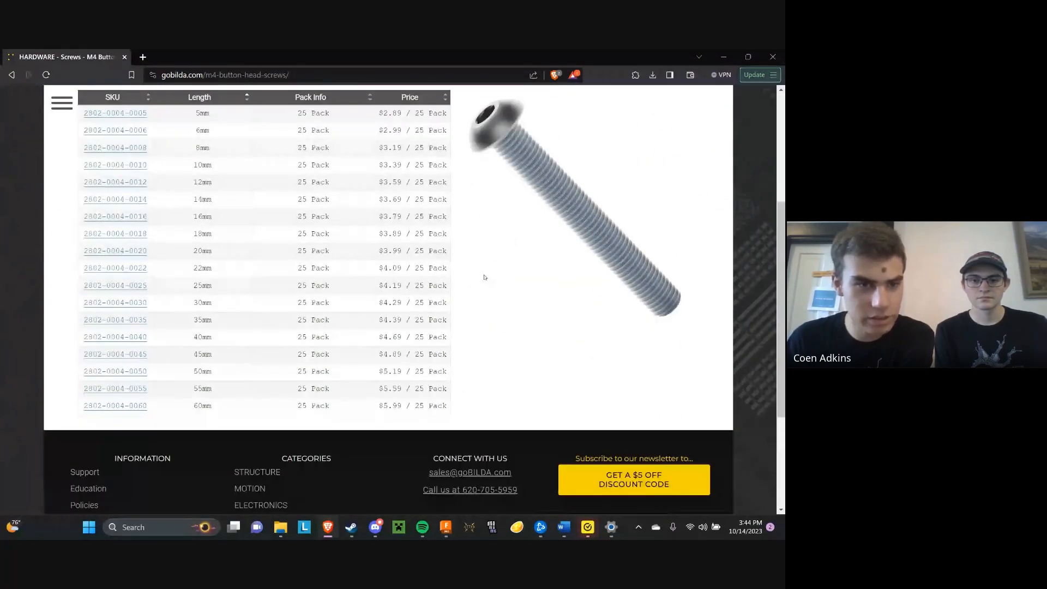
{"action": "scroll", "coordinate": [484, 277], "scroll_direction": "up", "scroll_amount": 2}
{"action": "left_click", "coordinate": [122, 220]}
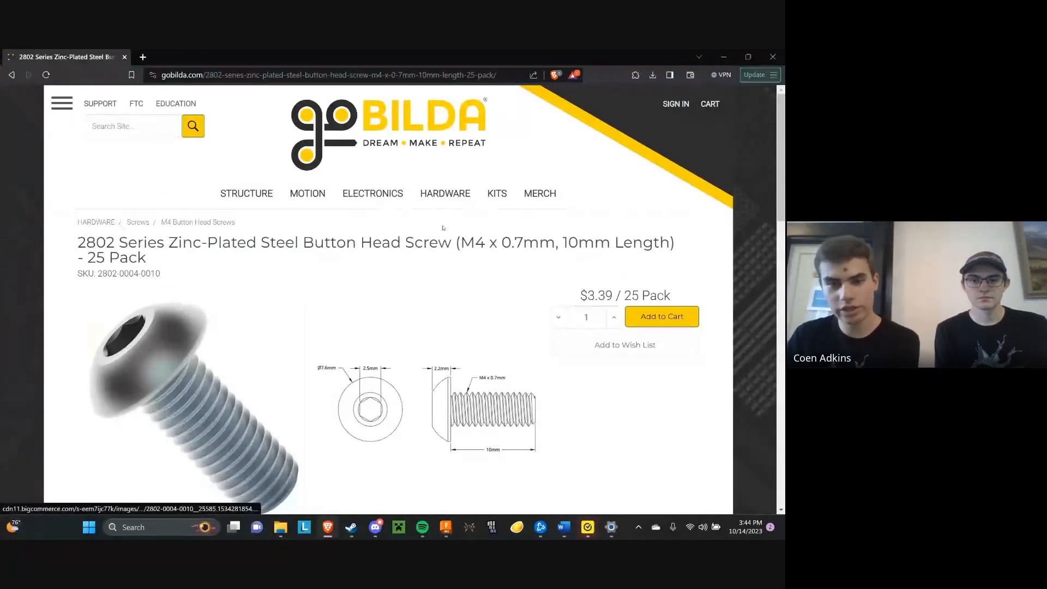
Download the STEP file of the 10 mm M4 button head screw and return to its product page
{"action": "scroll", "coordinate": [573, 349], "scroll_direction": "down", "scroll_amount": 1}
{"action": "scroll", "coordinate": [590, 340], "scroll_direction": "down", "scroll_amount": 1}
{"action": "scroll", "coordinate": [589, 340], "scroll_direction": "up", "scroll_amount": 1}
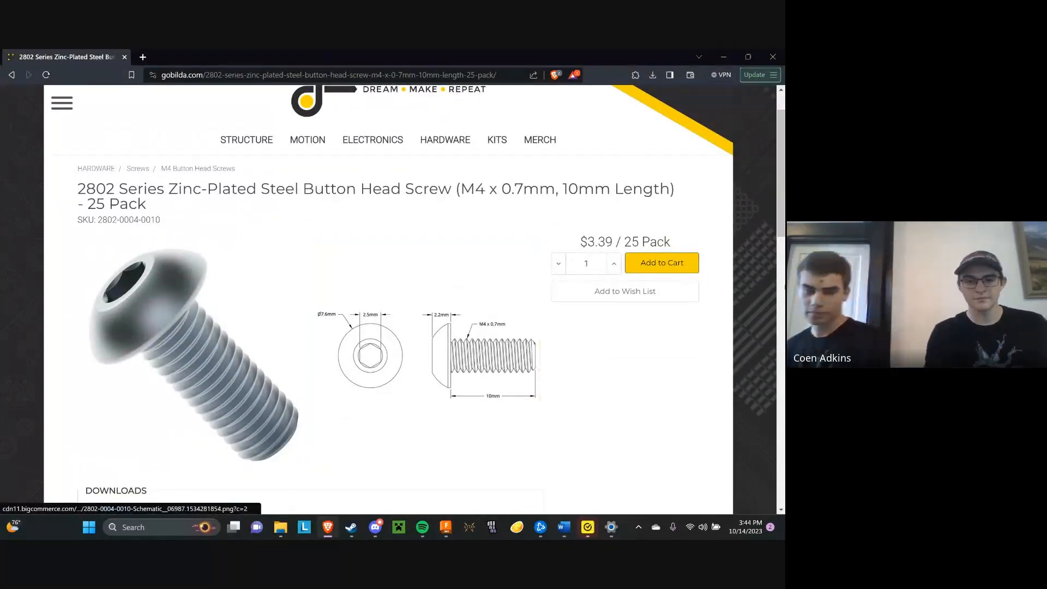
{"action": "scroll", "coordinate": [122, 421], "scroll_direction": "down", "scroll_amount": 3}
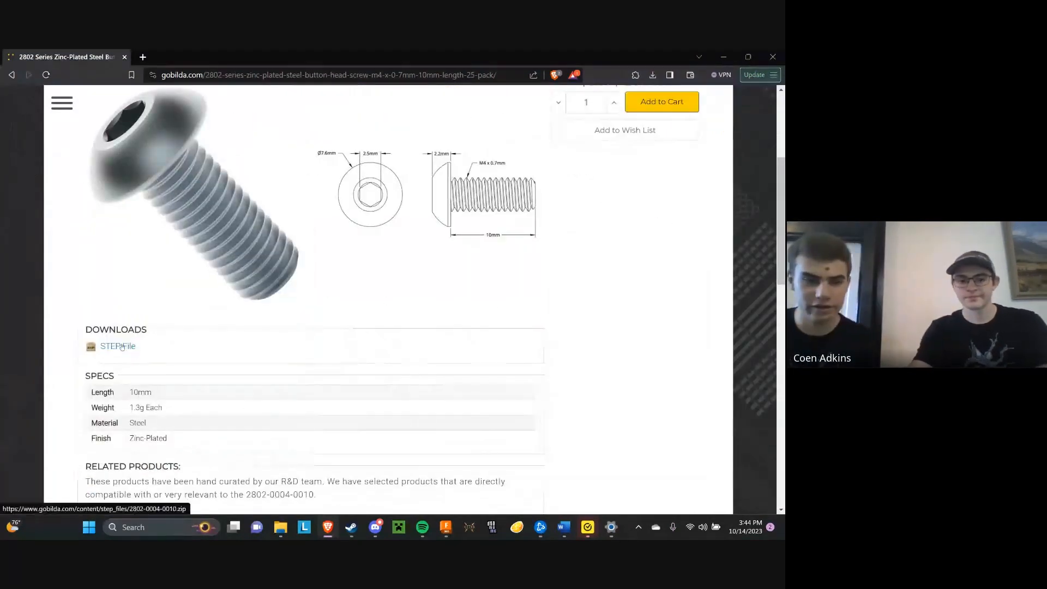
{"action": "left_click", "coordinate": [119, 346]}
{"action": "left_click", "coordinate": [530, 105]}
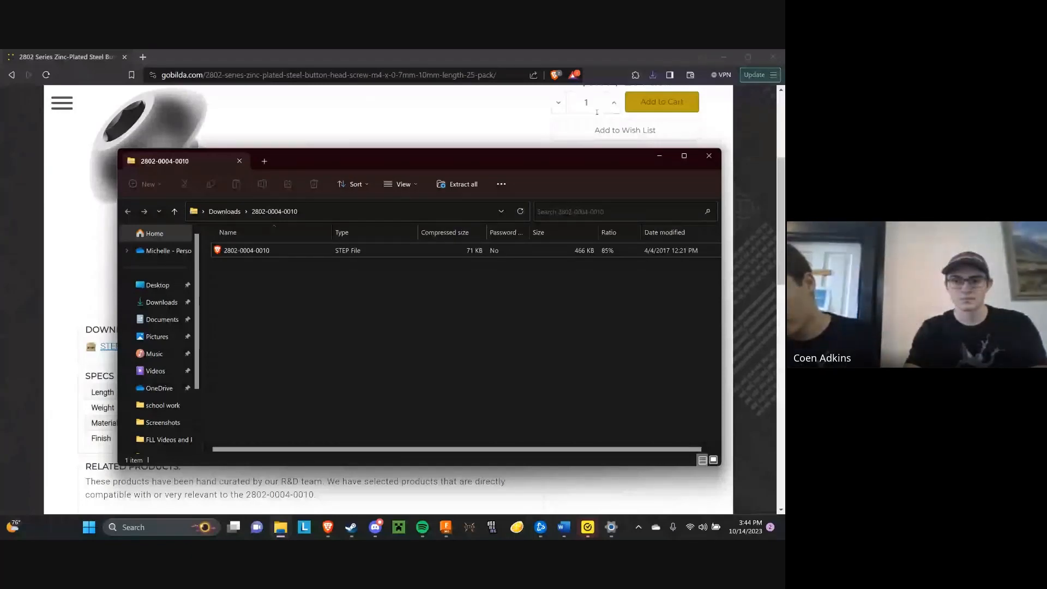
{"action": "left_click", "coordinate": [597, 111]}
{"action": "mouse_move", "coordinate": [446, 527]}
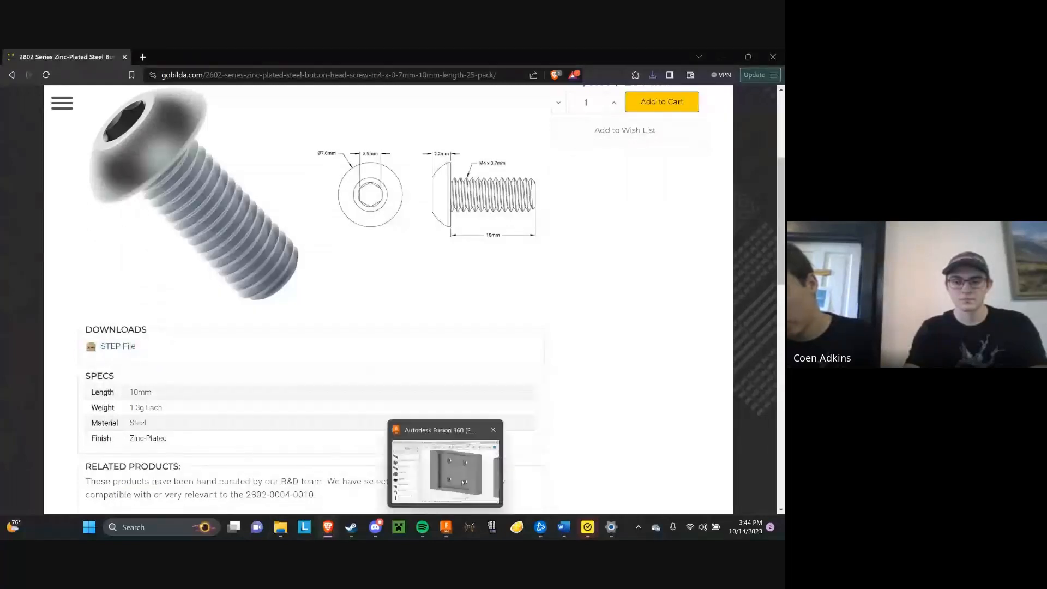
{"action": "mouse_move", "coordinate": [462, 482]}
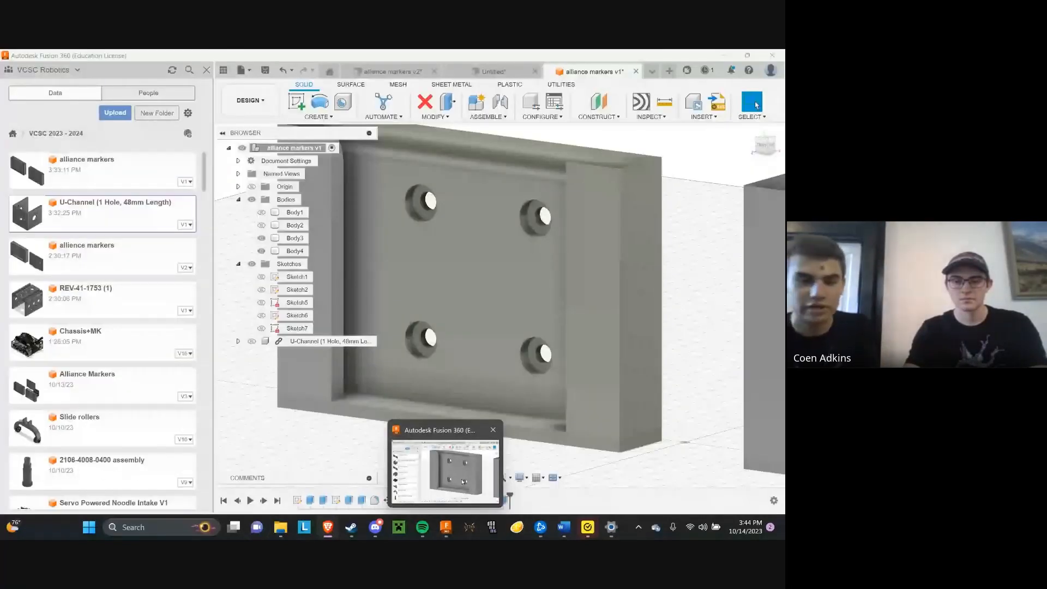
{"action": "left_click", "coordinate": [462, 481]}
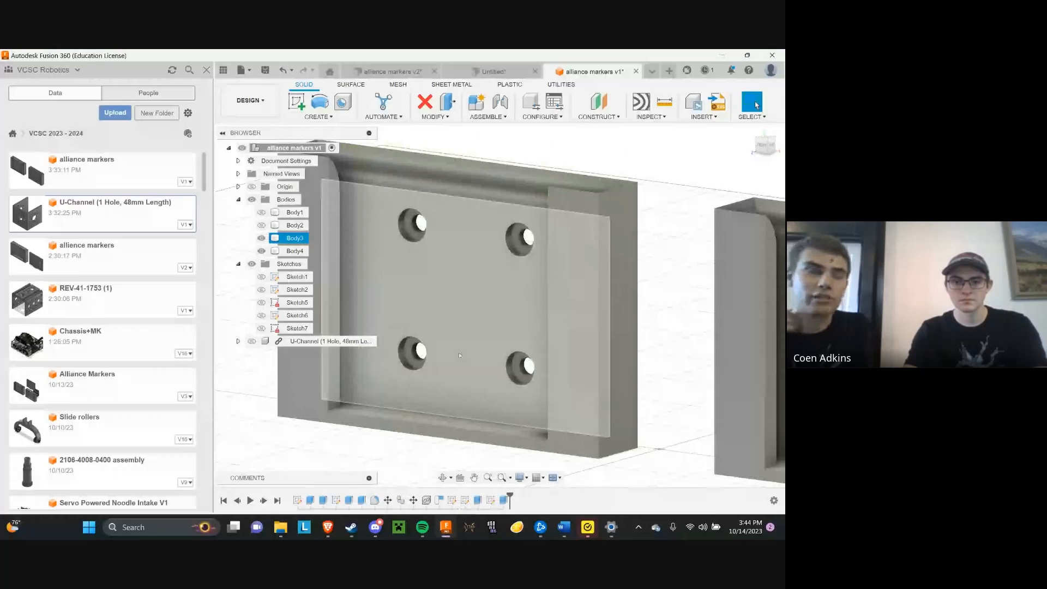
{"action": "left_click", "coordinate": [248, 71]}
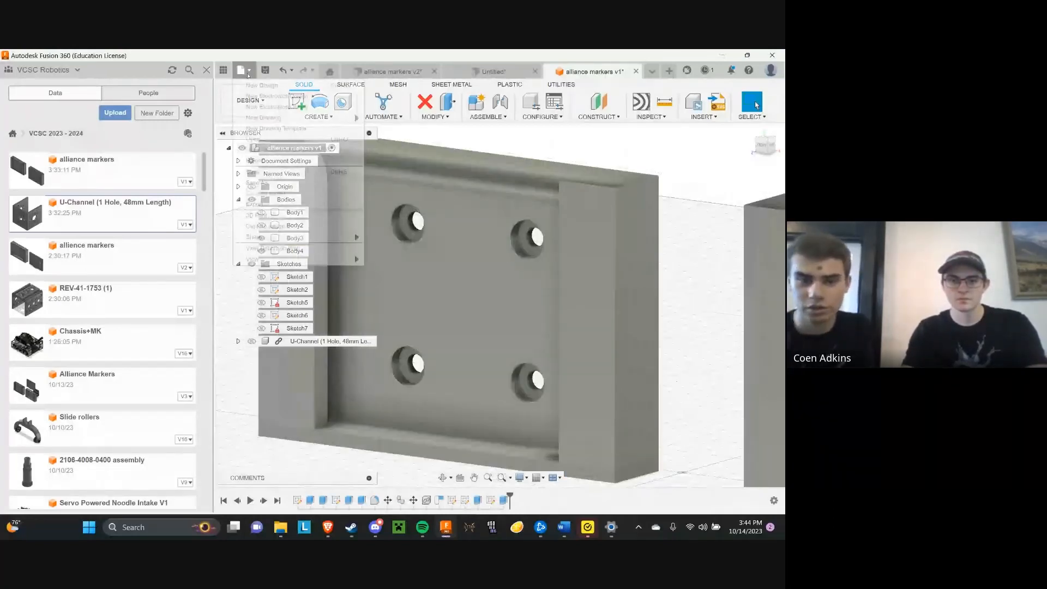
{"action": "left_click", "coordinate": [333, 187]}
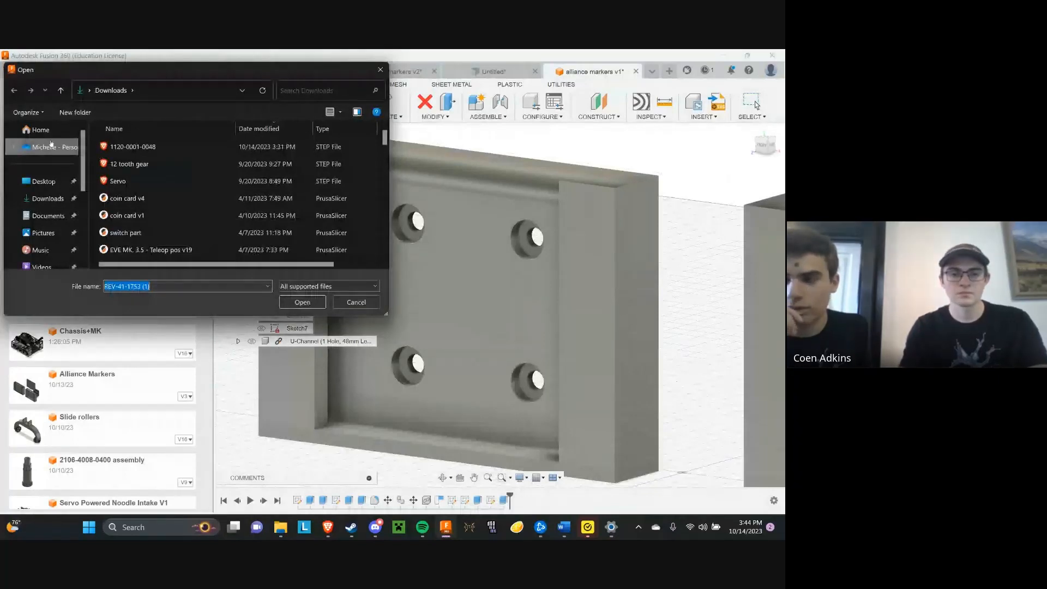
{"action": "left_click", "coordinate": [260, 129]}
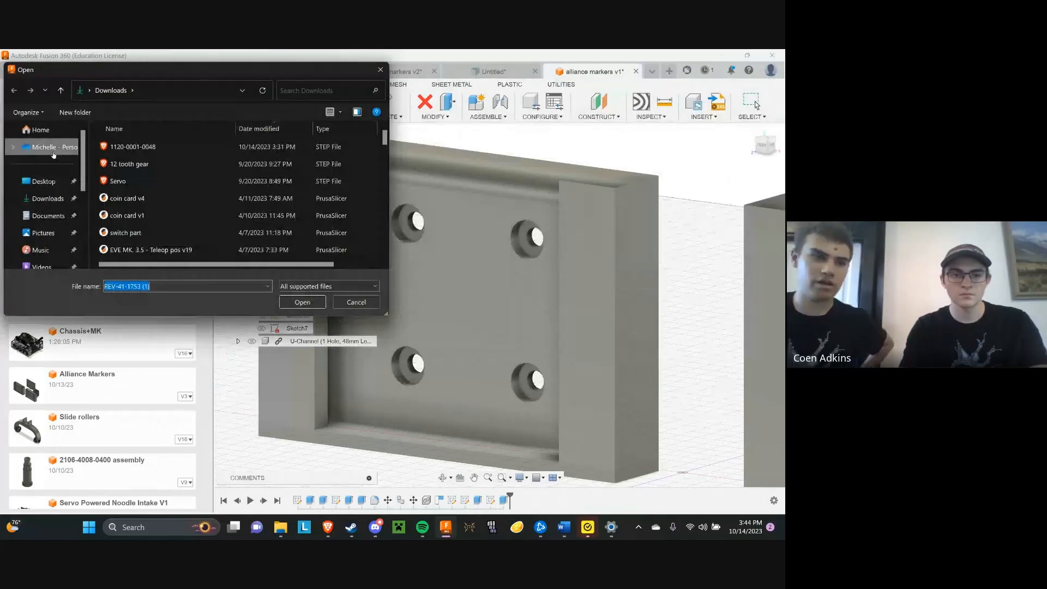
{"action": "left_click", "coordinate": [49, 216]}
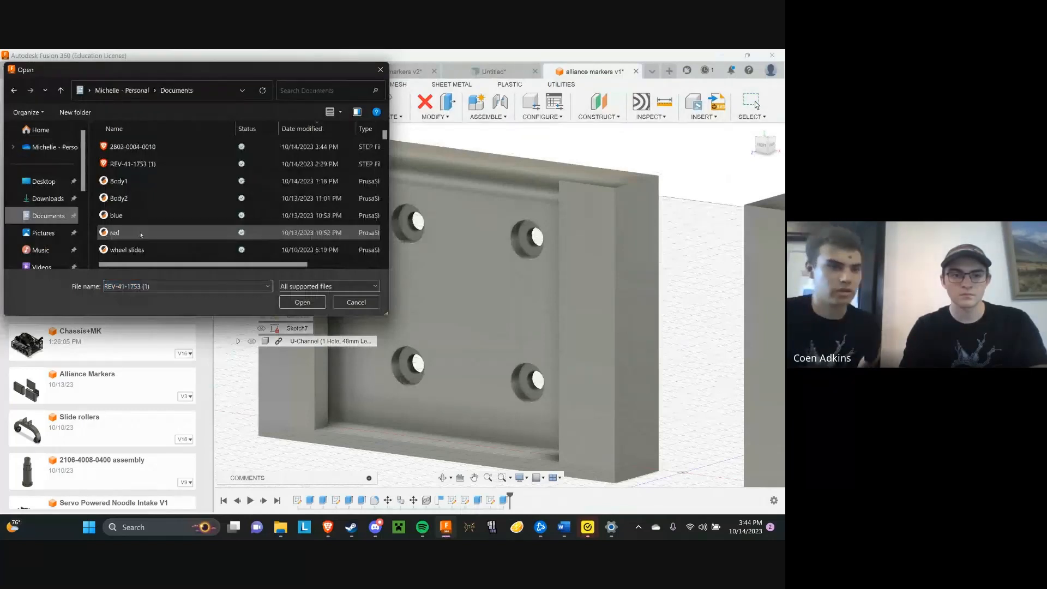
{"action": "left_click", "coordinate": [167, 146]}
{"action": "left_click", "coordinate": [305, 302]}
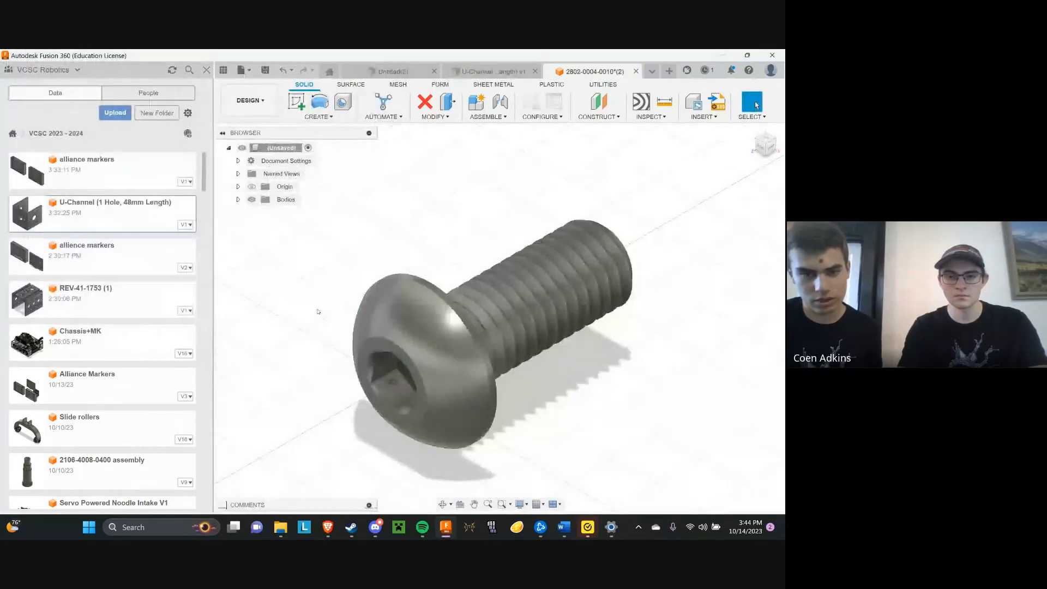
Save the imported screw as "10mm m4 screw" in the VCSC 2023 - 2024 project
{"action": "scroll", "coordinate": [318, 311], "scroll_direction": "down", "scroll_amount": 3}
{"action": "scroll", "coordinate": [411, 387], "scroll_direction": "down", "scroll_amount": 1}
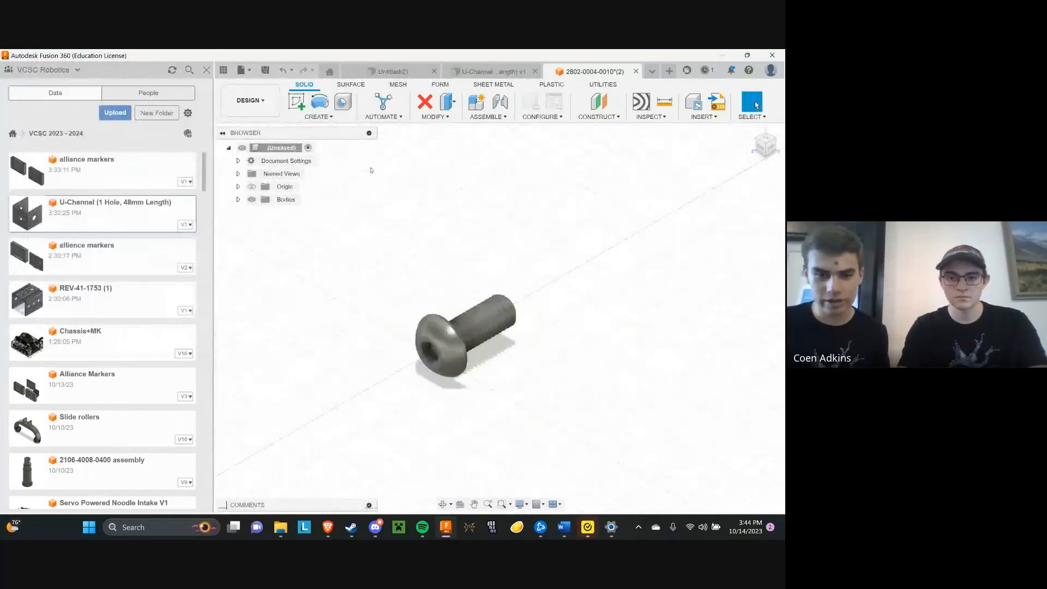
{"action": "left_click", "coordinate": [265, 70]}
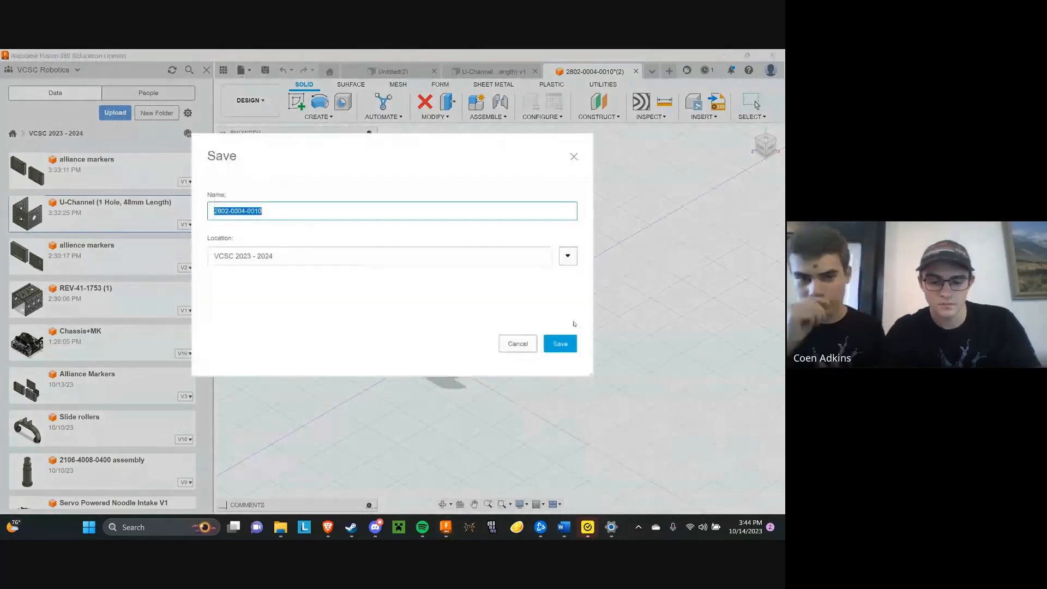
{"action": "type", "text": "lo"}
{"action": "key", "text": "BackSpace"}
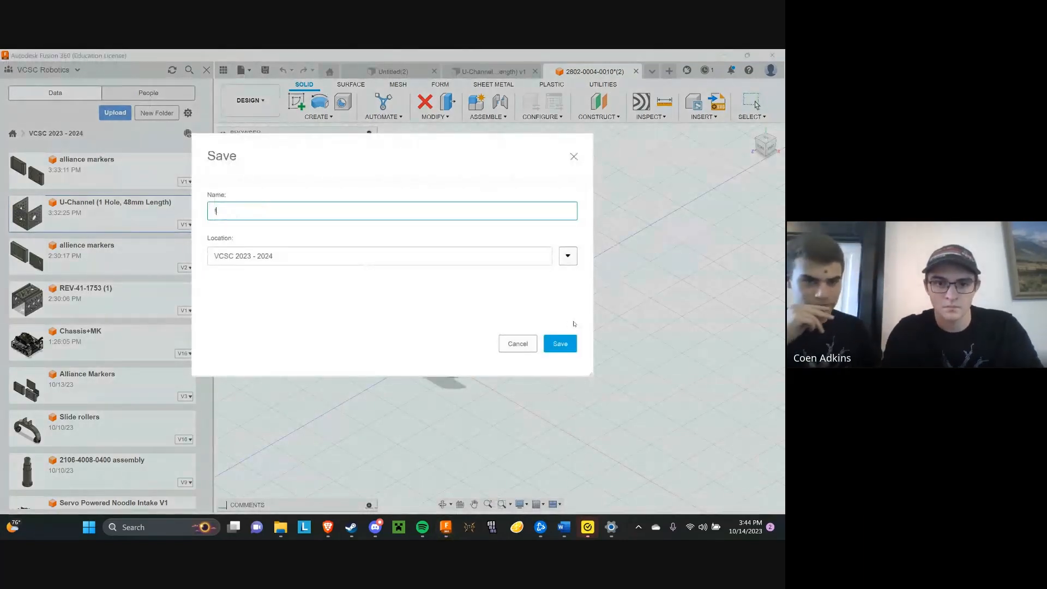
{"action": "type", "text": "0mm "}
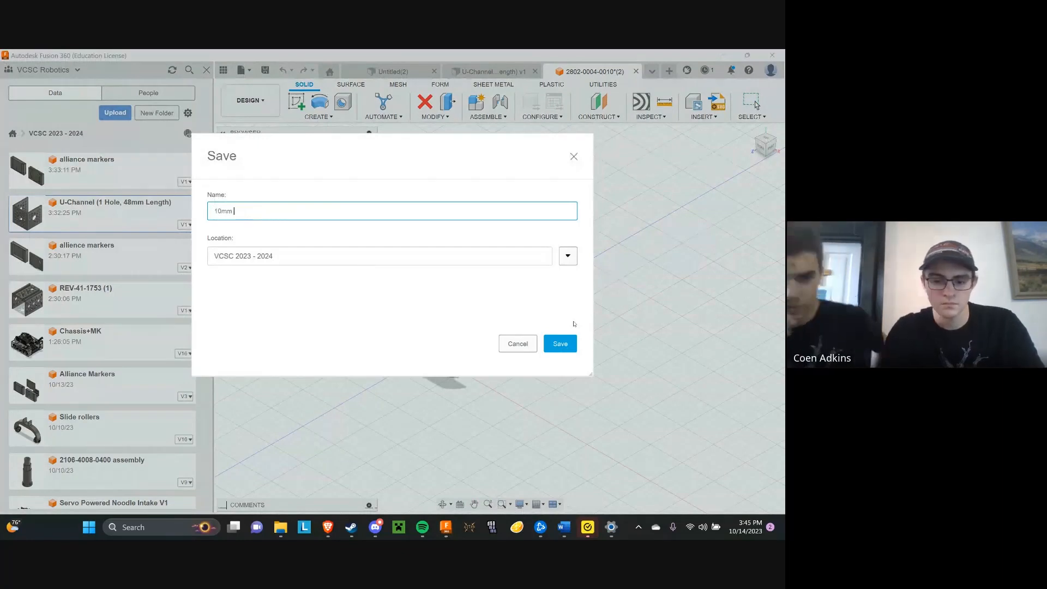
{"action": "type", "text": "m4 screw"}
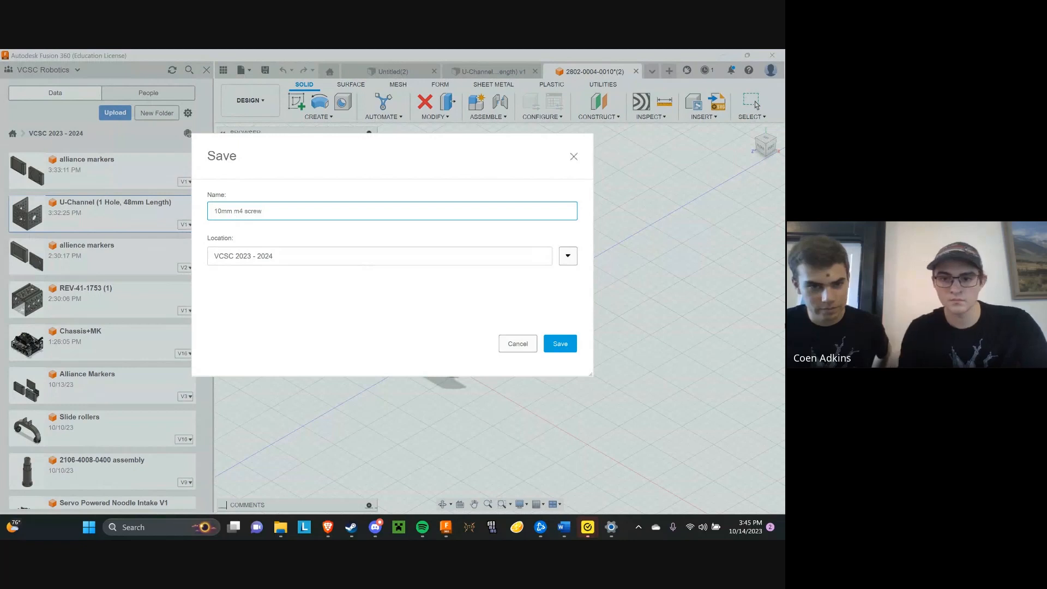
{"action": "left_click", "coordinate": [566, 344]}
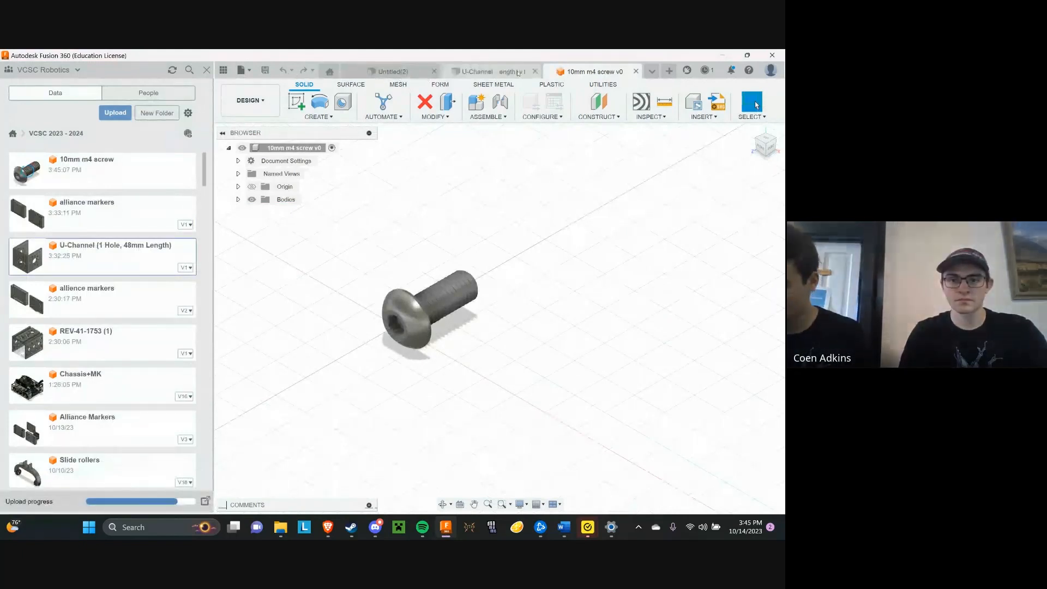
Close the screw, U-Channel and empty Untitled(2) documents to return to the alliance markers design
{"action": "left_click", "coordinate": [636, 71]}
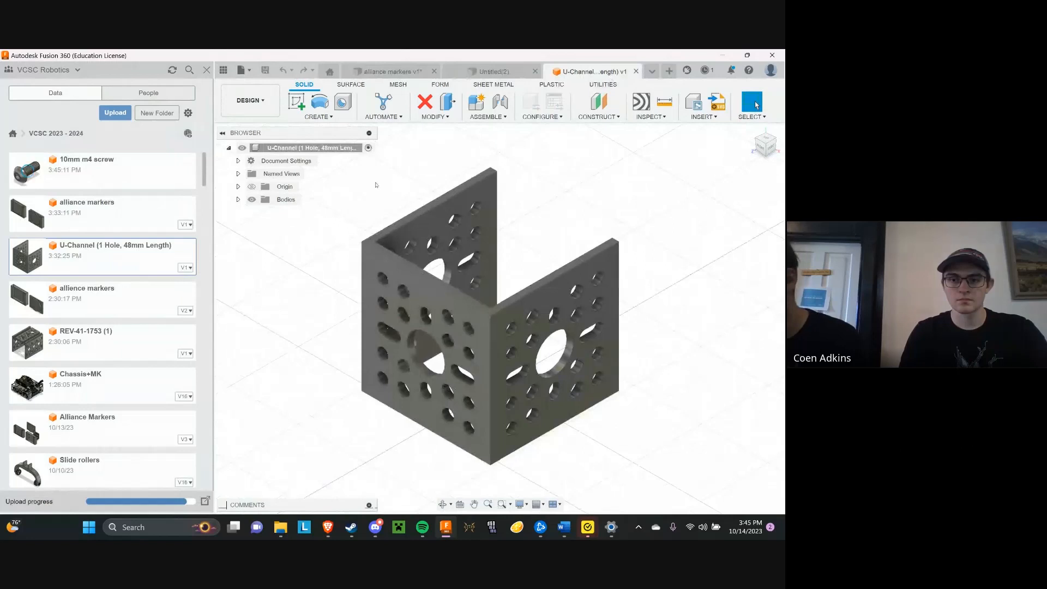
{"action": "left_click", "coordinate": [636, 72]}
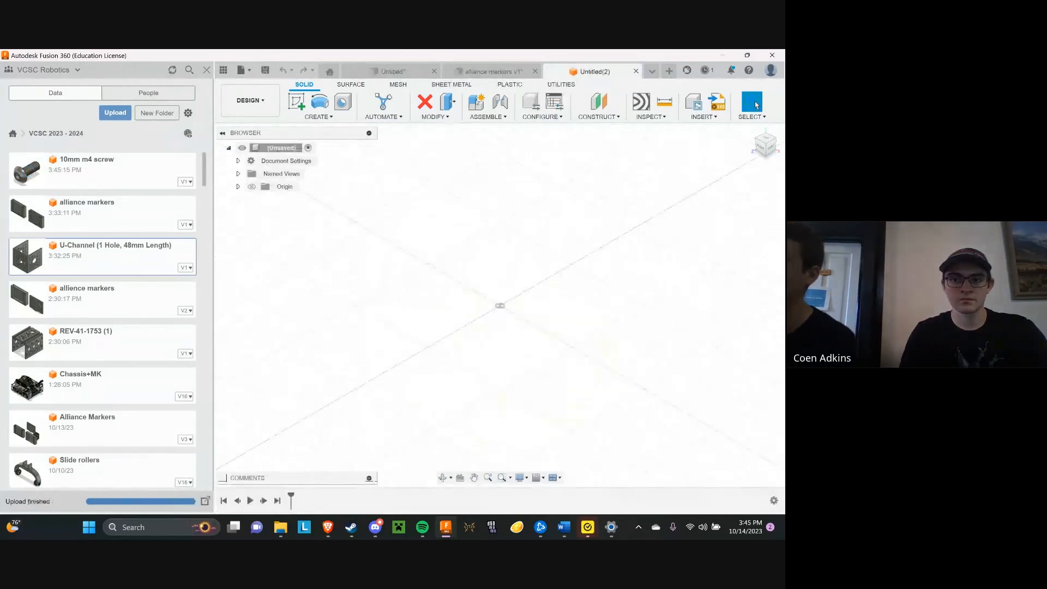
{"action": "left_click", "coordinate": [636, 71]}
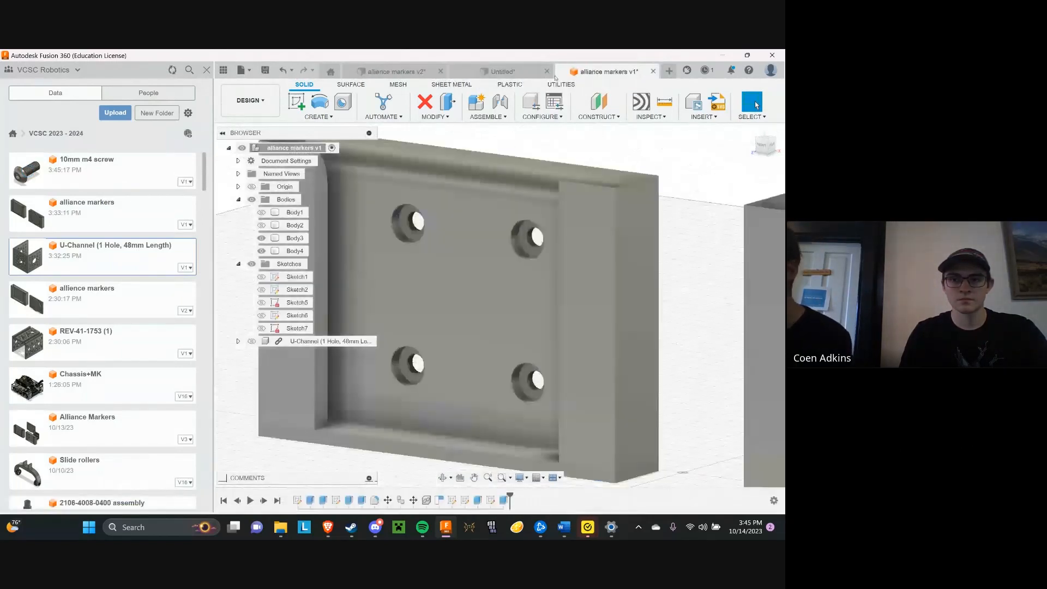
Insert the 10mm m4 screw into the alliance markers design and move it about -38.78 mm in X and 47.78 mm in Y, beside the upper-right hole
{"action": "scroll", "coordinate": [333, 286], "scroll_direction": "up", "scroll_amount": 3}
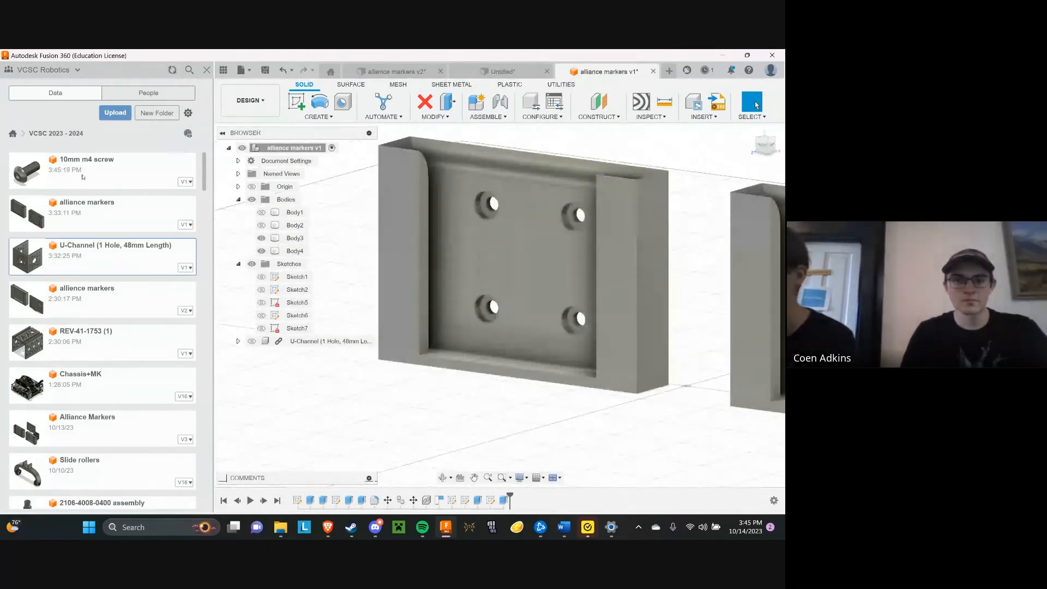
{"action": "right_click", "coordinate": [126, 178]}
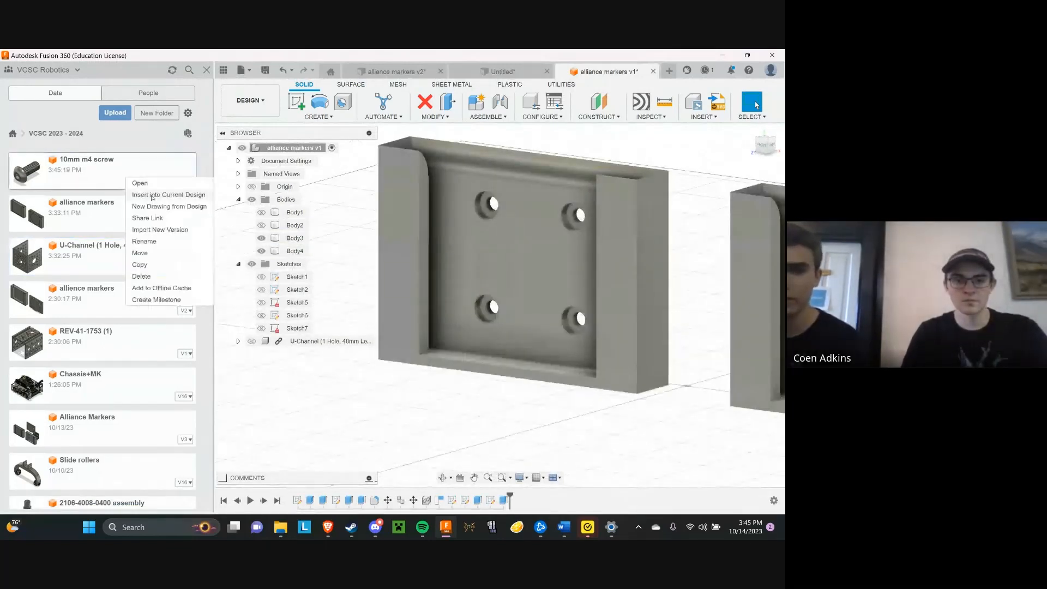
{"action": "left_click", "coordinate": [152, 195]}
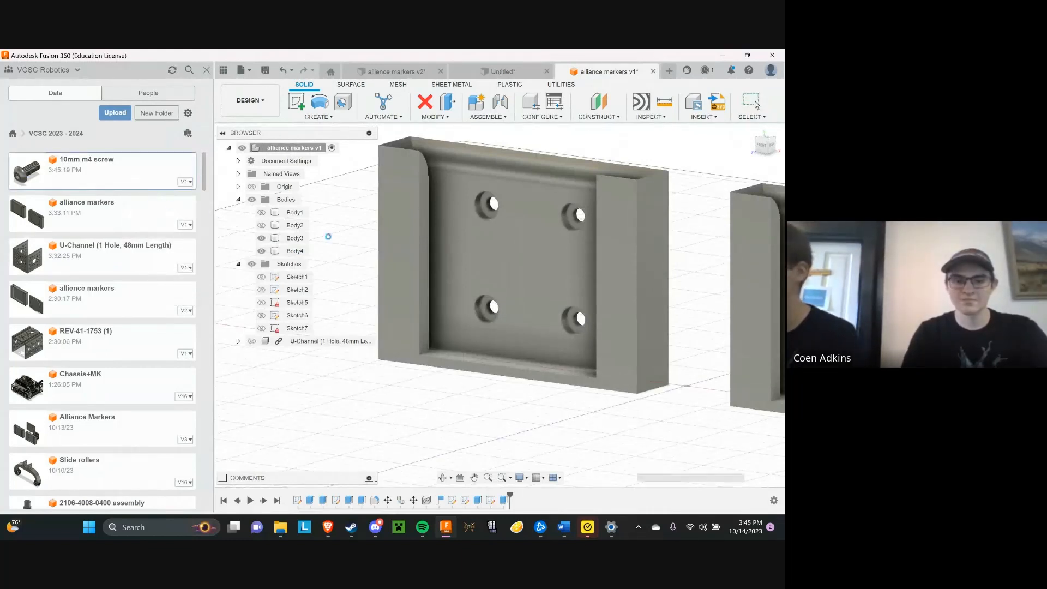
{"action": "scroll", "coordinate": [565, 407], "scroll_direction": "down", "scroll_amount": 5}
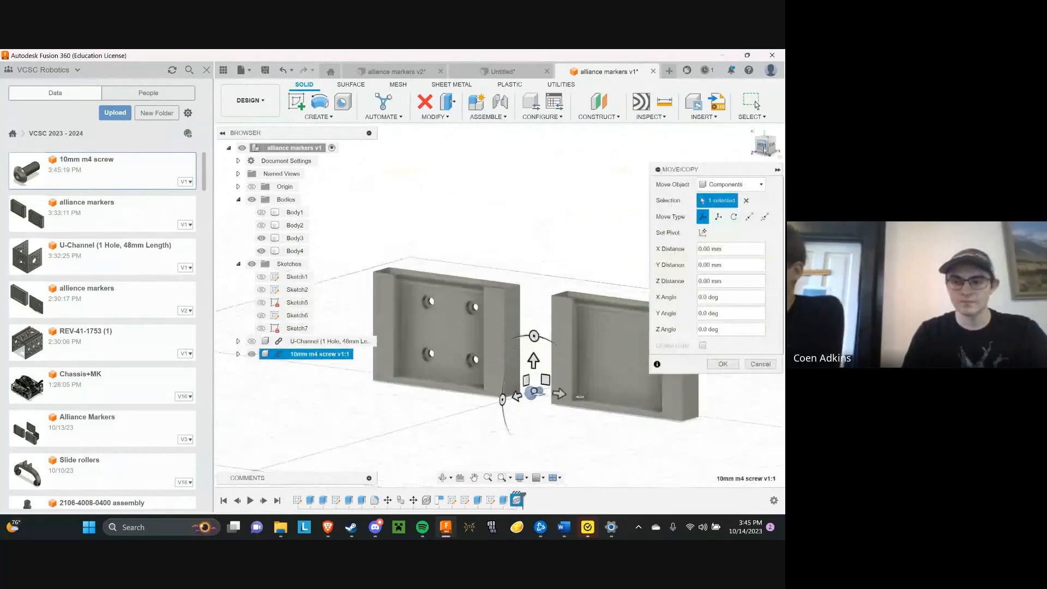
{"action": "middle_click_drag", "start_coordinate": [516, 394], "coordinate": [544, 391], "text": "shift"}
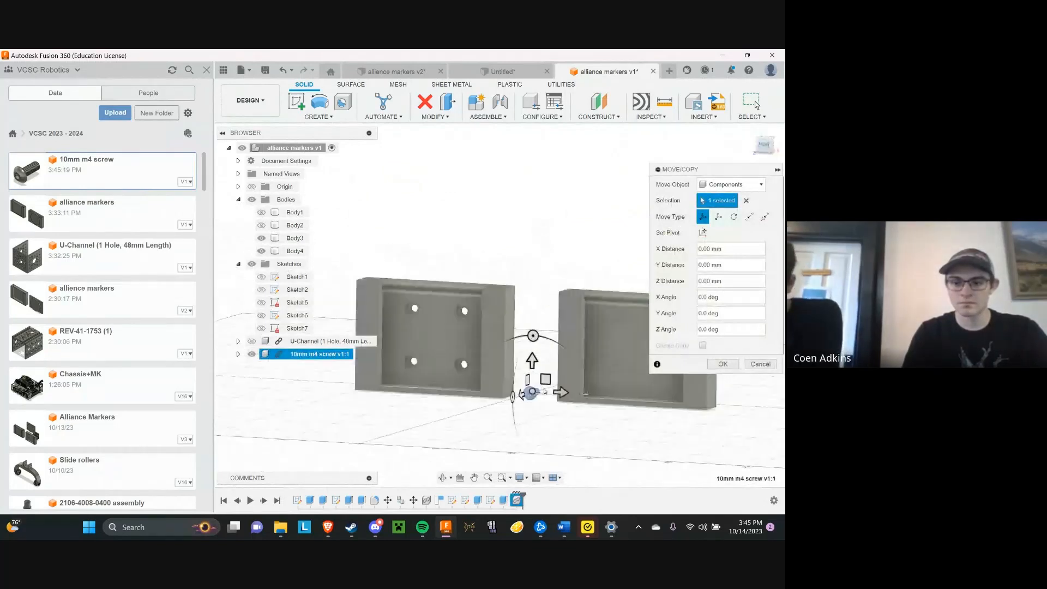
{"action": "left_click_drag", "start_coordinate": [544, 391], "coordinate": [448, 312]}
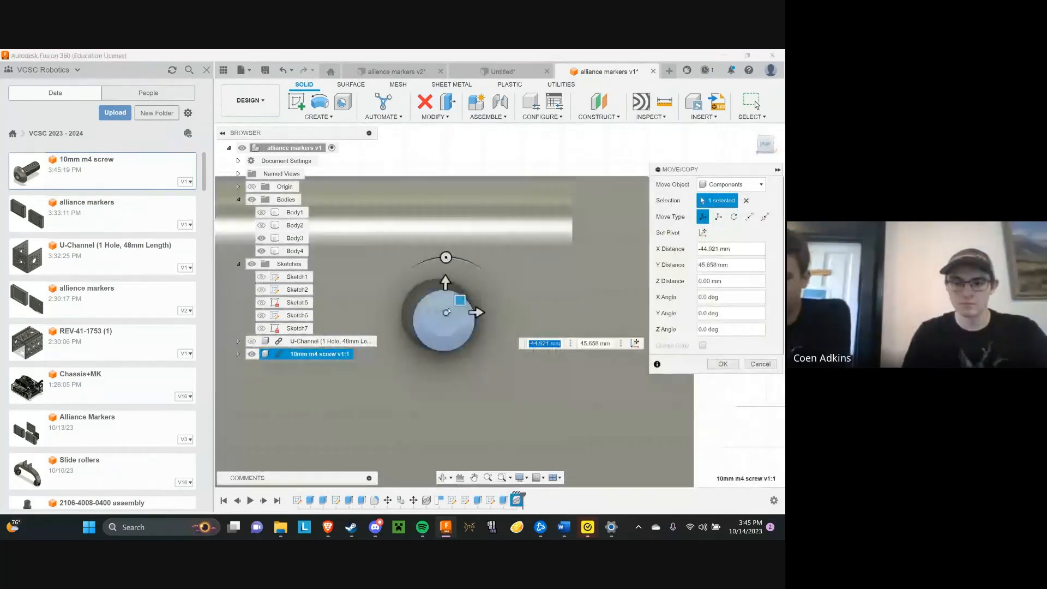
{"action": "left_click_drag", "start_coordinate": [460, 300], "coordinate": [513, 282]}
Align the screw head's circular edge with the upper-right screw hole so the screw sits in its recess
{"action": "left_click", "coordinate": [433, 117]}
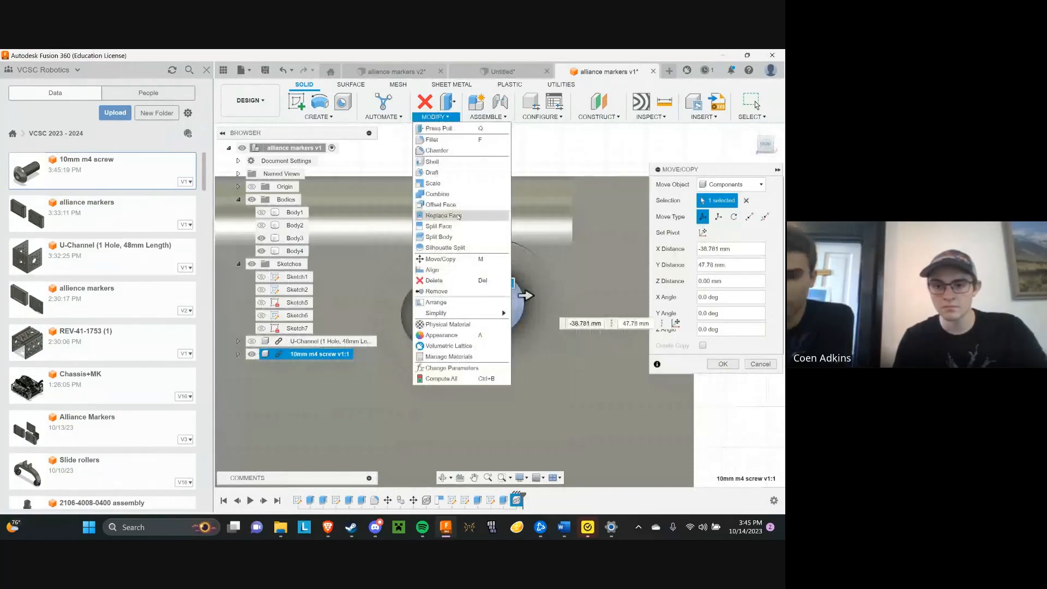
{"action": "left_click", "coordinate": [432, 269]}
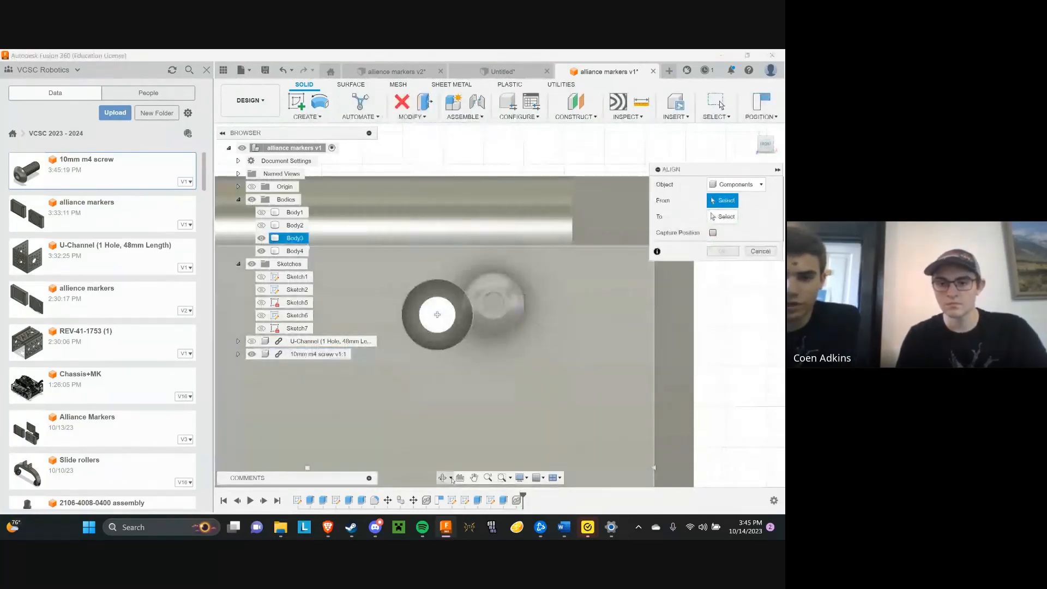
{"action": "middle_click_drag", "start_coordinate": [589, 210], "coordinate": [524, 262], "text": "shift"}
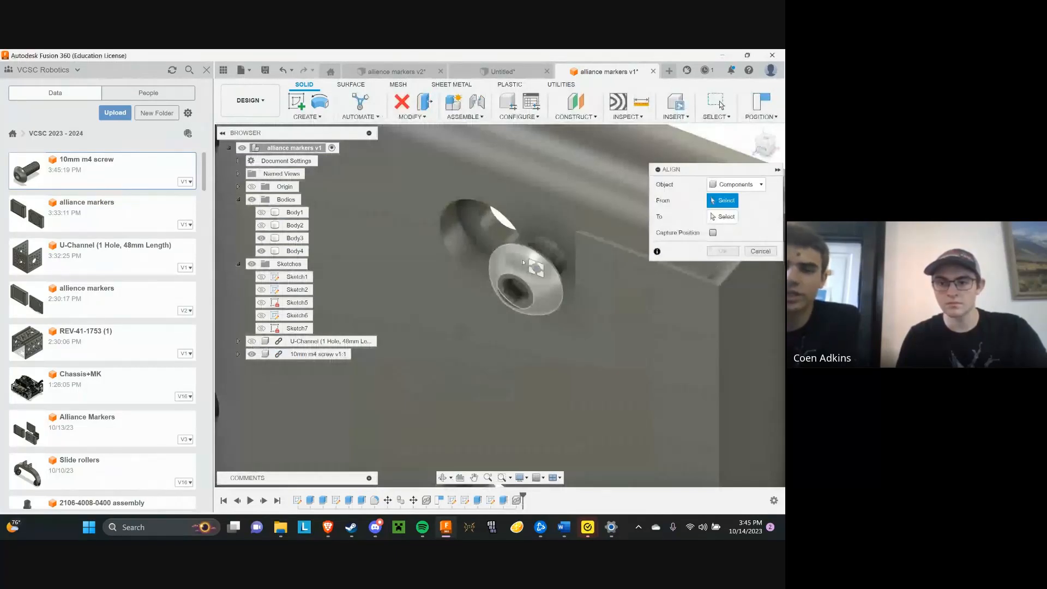
{"action": "scroll", "coordinate": [523, 263], "scroll_direction": "up", "scroll_amount": 2}
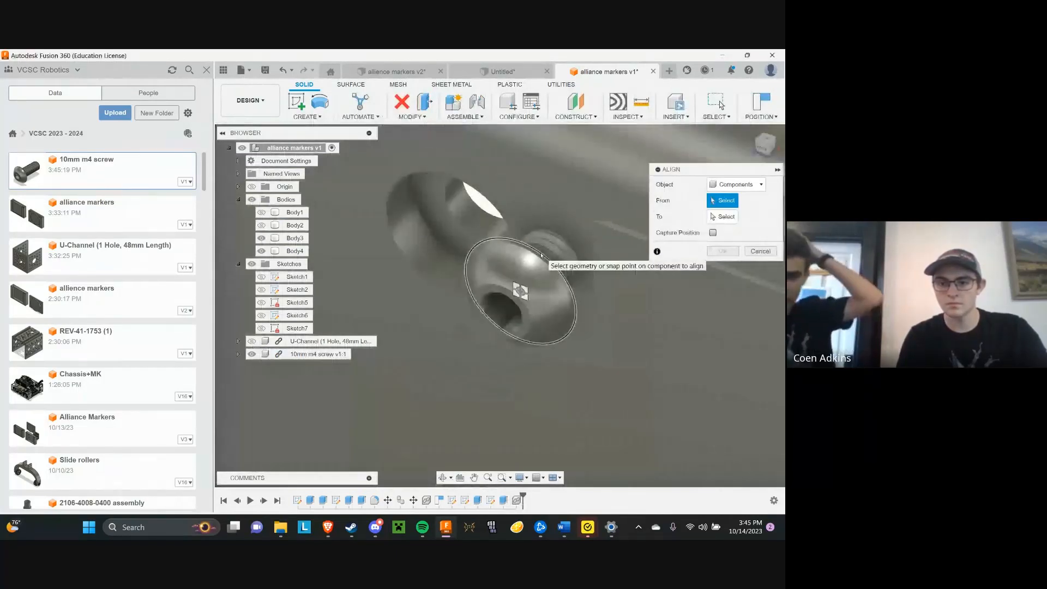
{"action": "left_click", "coordinate": [541, 255]}
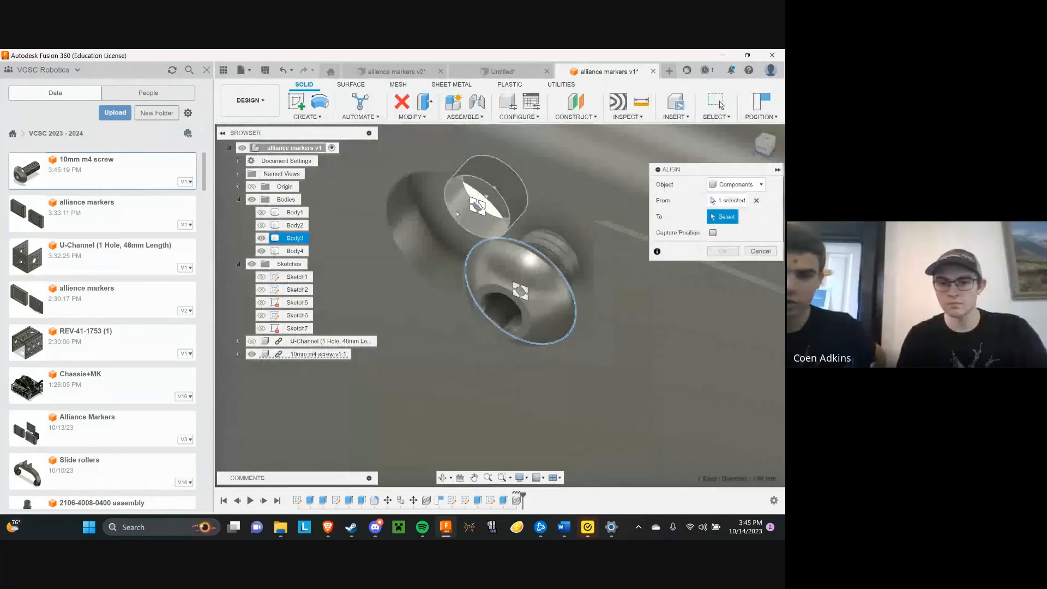
{"action": "left_click", "coordinate": [457, 214]}
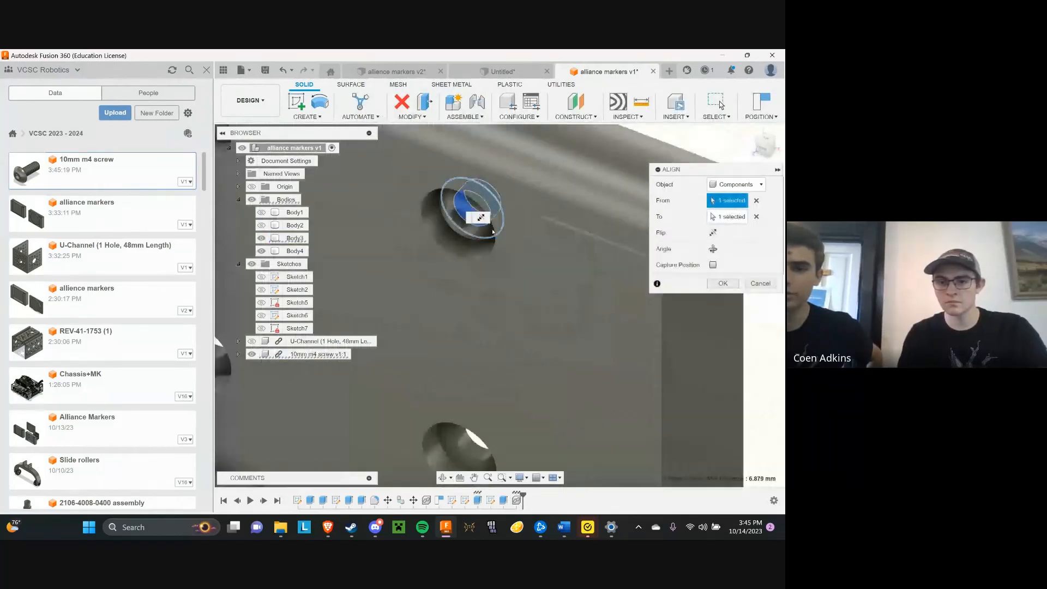
{"action": "scroll", "coordinate": [465, 300], "scroll_direction": "down", "scroll_amount": 1}
{"action": "key", "text": "Return"}
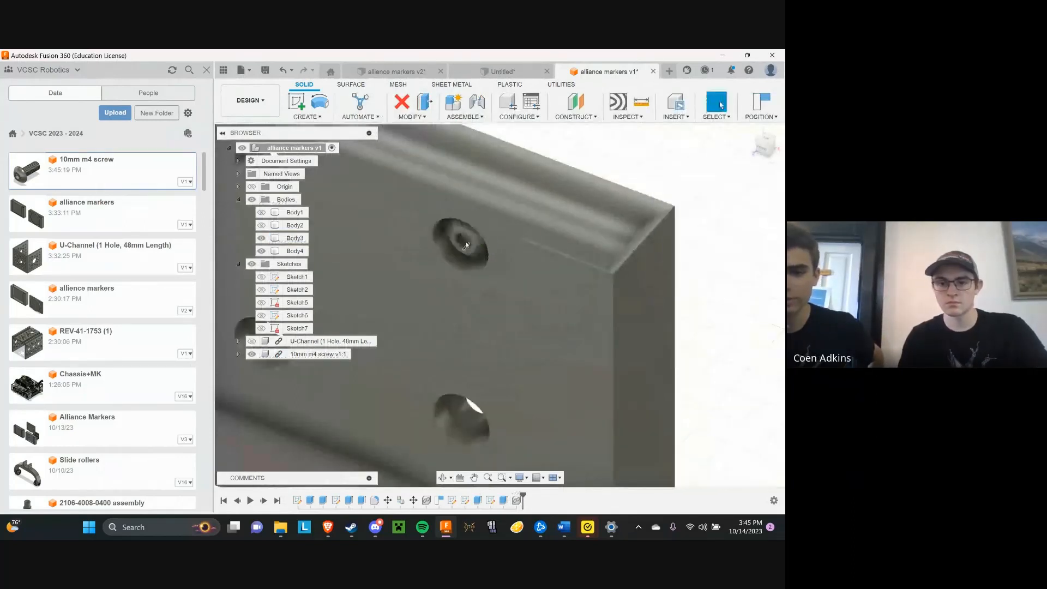
{"action": "left_click", "coordinate": [491, 236]}
{"action": "scroll", "coordinate": [493, 235], "scroll_direction": "down", "scroll_amount": 2}
{"action": "key", "text": "Escape"}
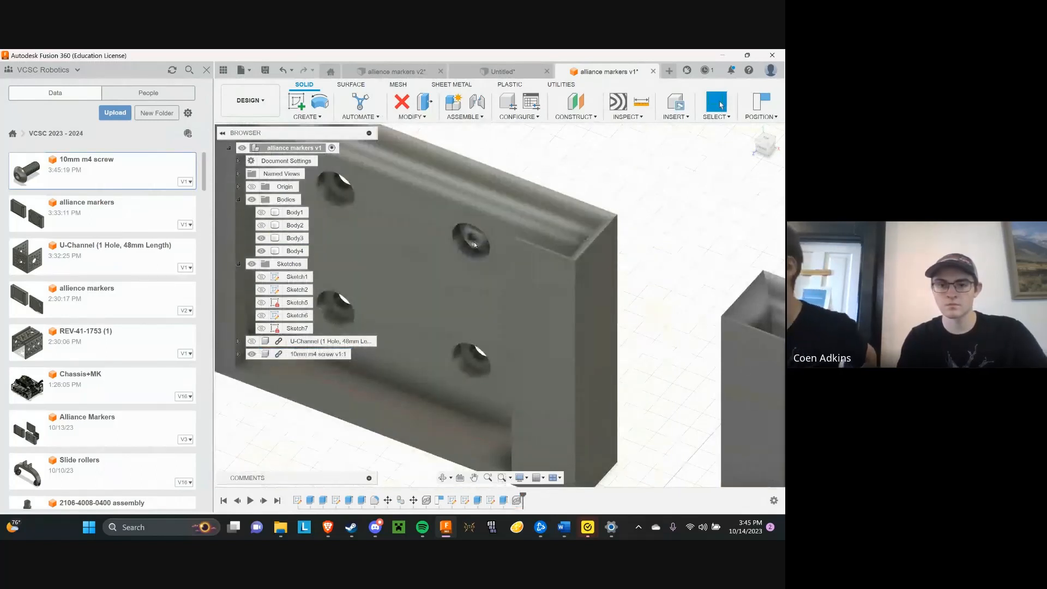
{"action": "left_click", "coordinate": [411, 116]}
{"action": "left_click", "coordinate": [431, 259]}
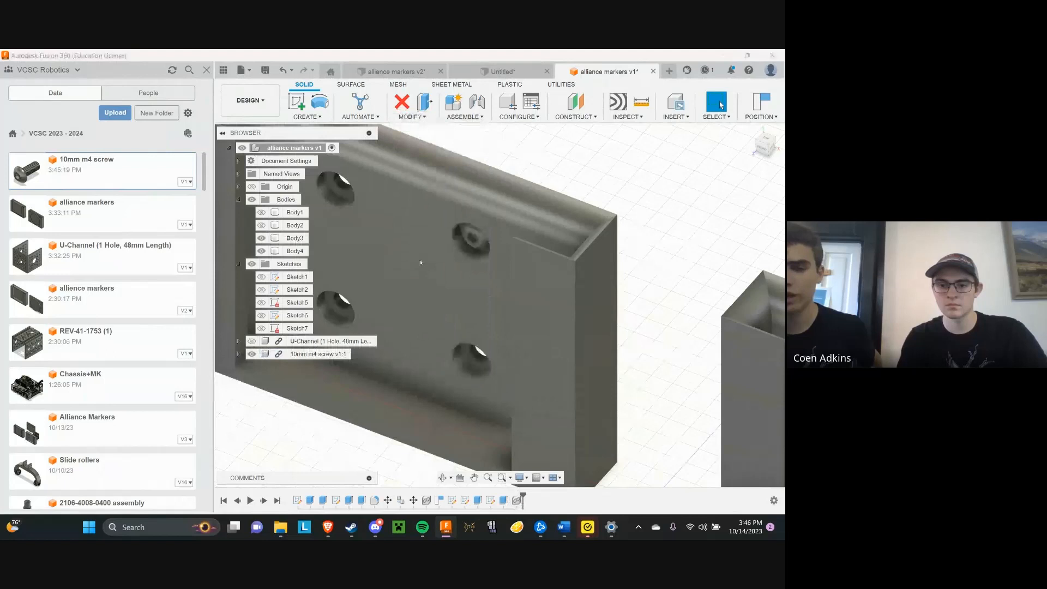
{"action": "scroll", "coordinate": [470, 243], "scroll_direction": "up", "scroll_amount": 3}
{"action": "left_click", "coordinate": [475, 246]}
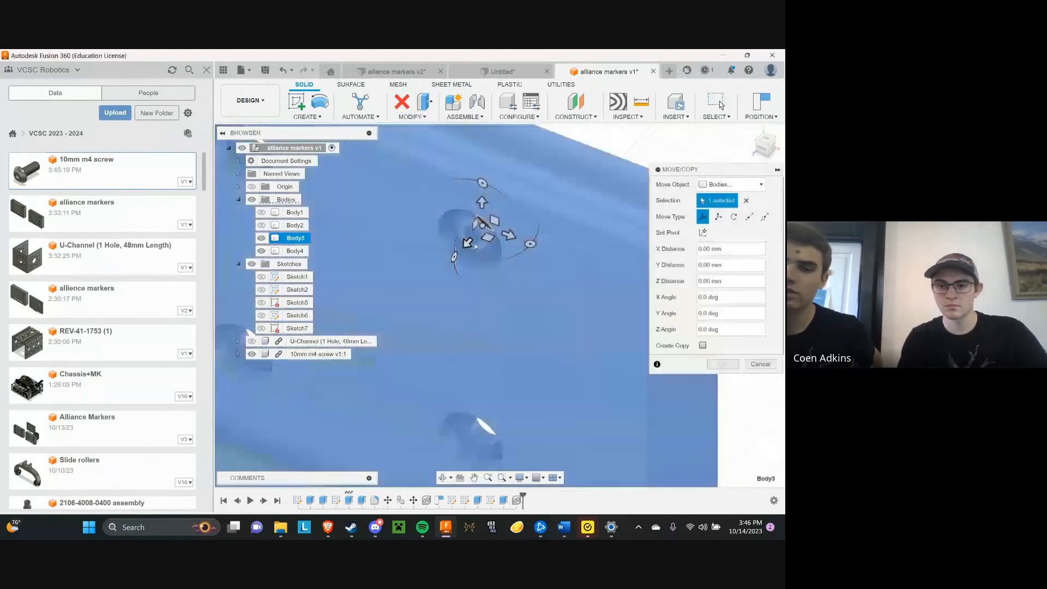
{"action": "key", "text": "Escape"}
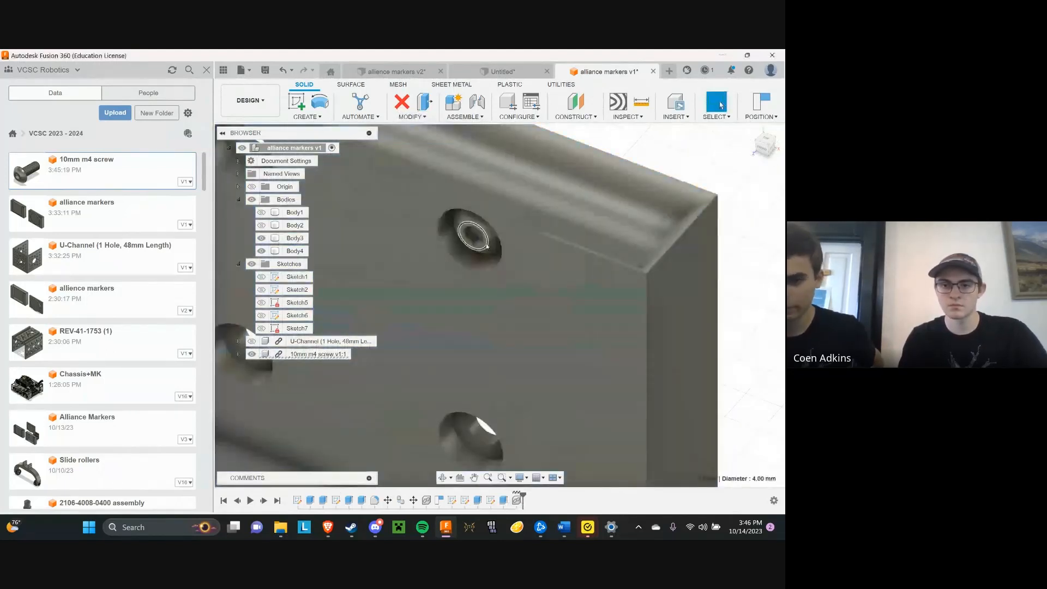
Create a copy of the screw component and move it -32 mm in Y into the lower-right hole
{"action": "left_click", "coordinate": [487, 246]}
{"action": "left_click", "coordinate": [412, 116]}
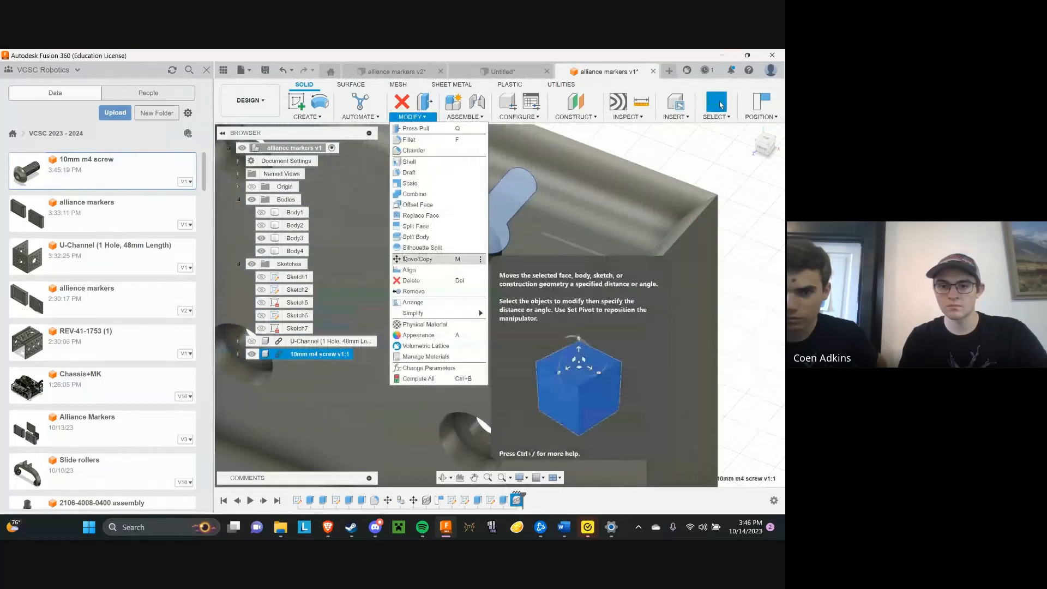
{"action": "left_click", "coordinate": [417, 259]}
{"action": "left_click", "coordinate": [712, 361]}
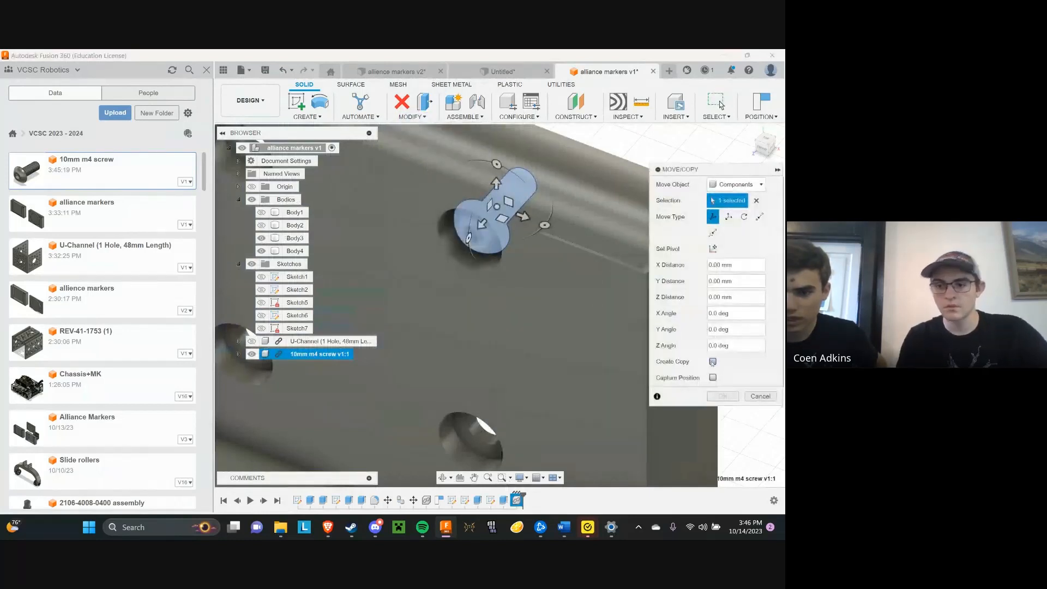
{"action": "scroll", "coordinate": [568, 342], "scroll_direction": "down", "scroll_amount": 5}
{"action": "scroll", "coordinate": [594, 275], "scroll_direction": "up", "scroll_amount": 3}
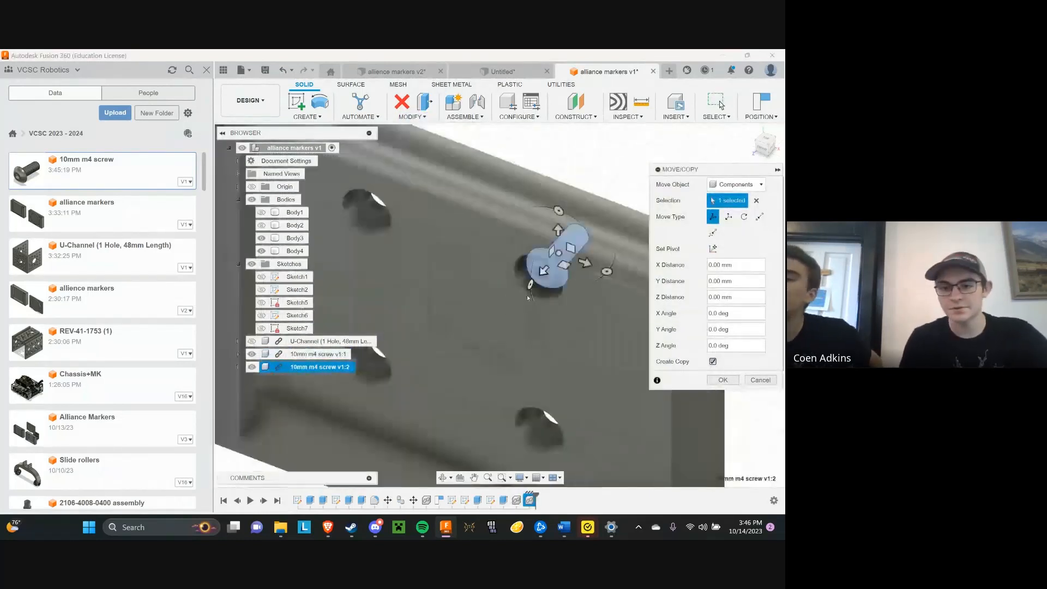
{"action": "scroll", "coordinate": [600, 267], "scroll_direction": "down", "scroll_amount": 2}
{"action": "scroll", "coordinate": [584, 270], "scroll_direction": "up", "scroll_amount": 4}
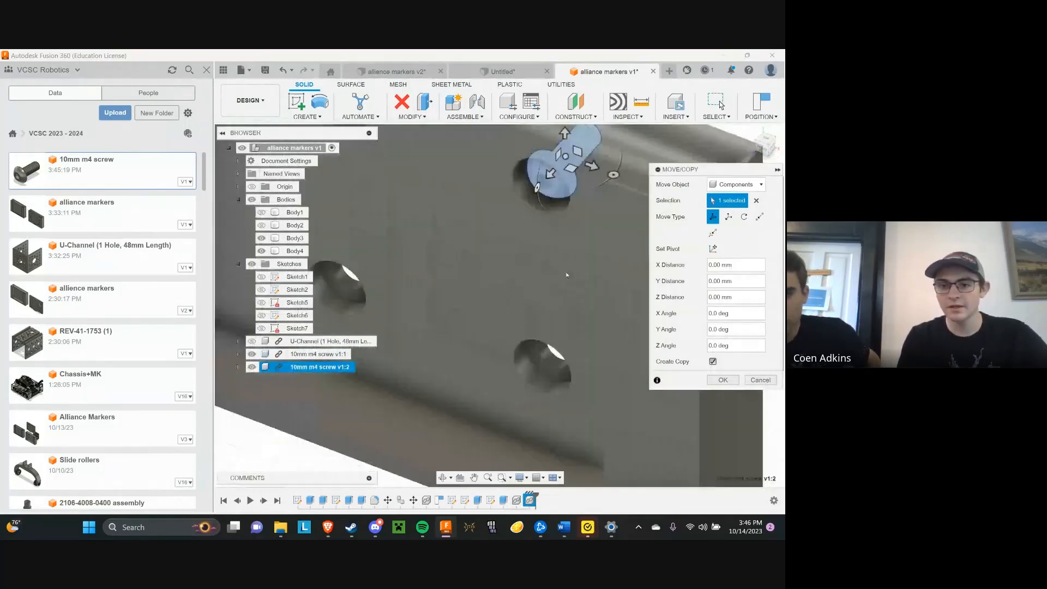
{"action": "left_click_drag", "start_coordinate": [565, 132], "coordinate": [564, 312]}
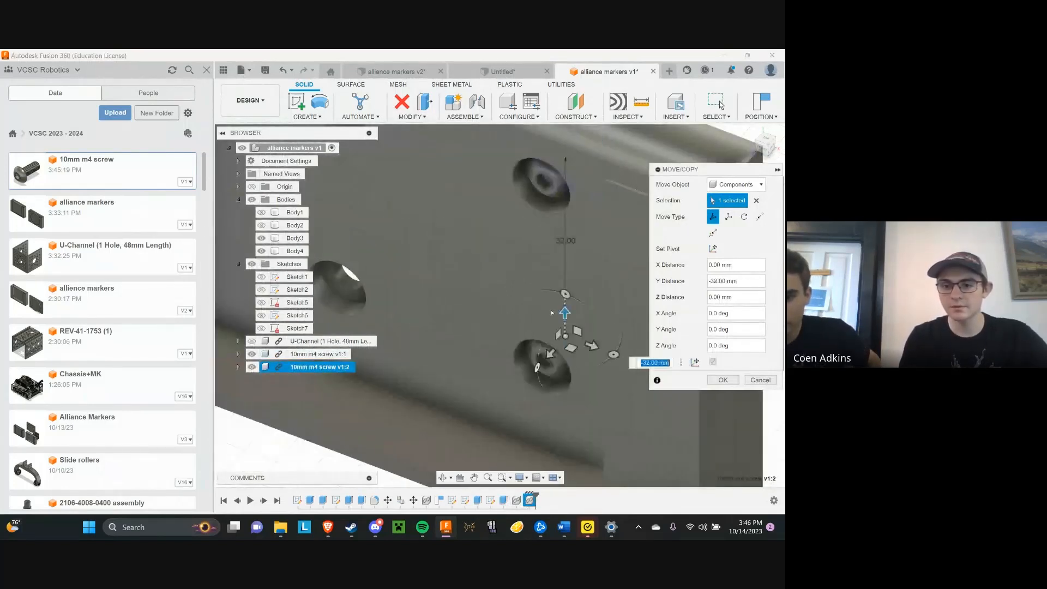
Nudge the copied screw about 0.06 mm in X and -0.26 mm in Y within the lower-right hole and accept the move
{"action": "left_click", "coordinate": [765, 140]}
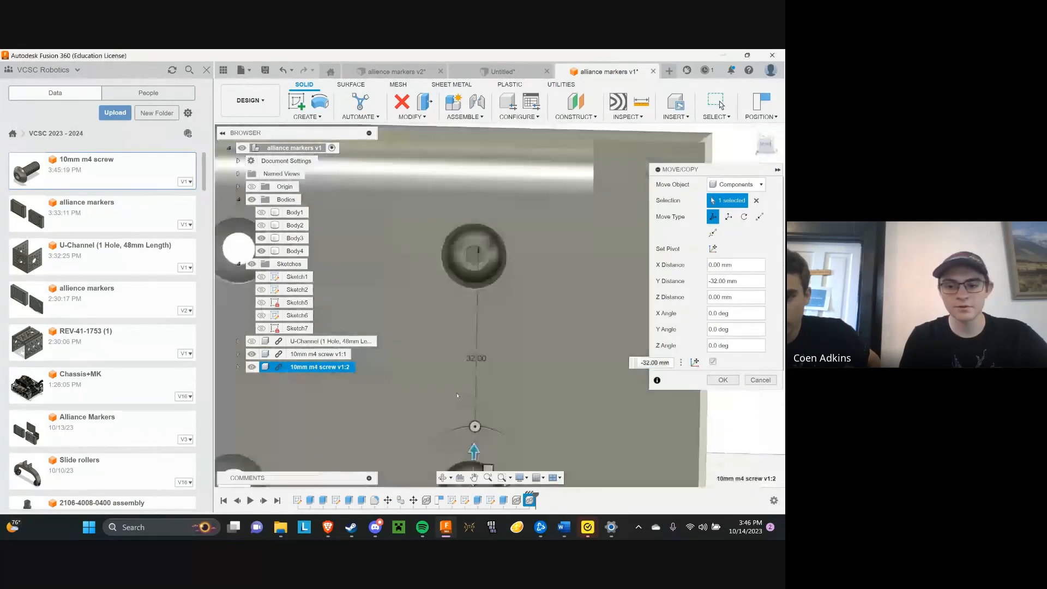
{"action": "middle_click_drag", "start_coordinate": [479, 309], "coordinate": [479, 210]}
{"action": "scroll", "coordinate": [485, 322], "scroll_direction": "up", "scroll_amount": 3}
{"action": "scroll", "coordinate": [507, 332], "scroll_direction": "down", "scroll_amount": 3}
{"action": "scroll", "coordinate": [503, 371], "scroll_direction": "up", "scroll_amount": 4}
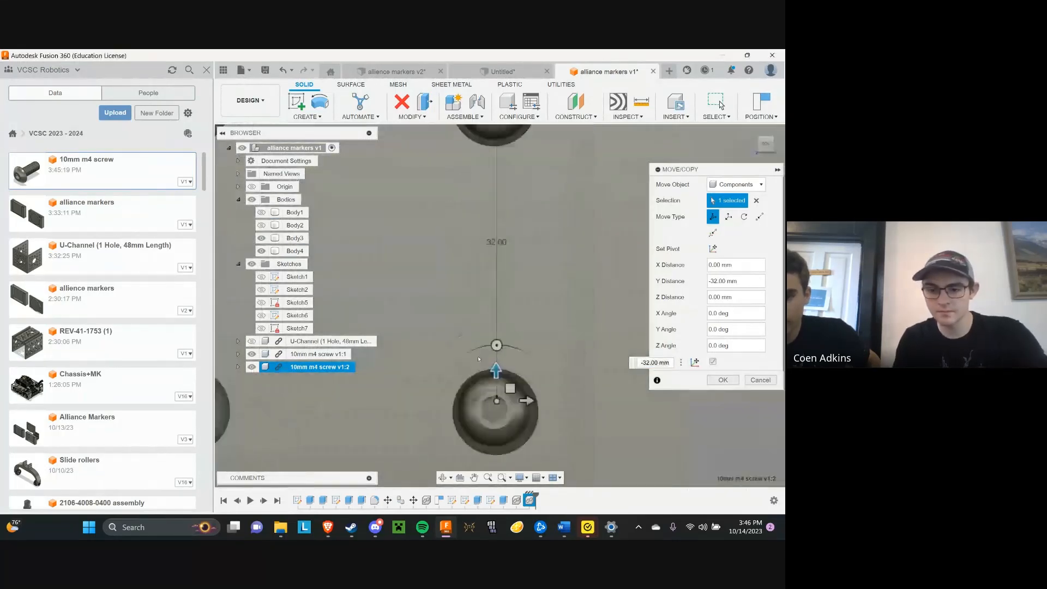
{"action": "left_click_drag", "start_coordinate": [512, 400], "coordinate": [512, 404]}
{"action": "left_click_drag", "start_coordinate": [511, 399], "coordinate": [511, 398]}
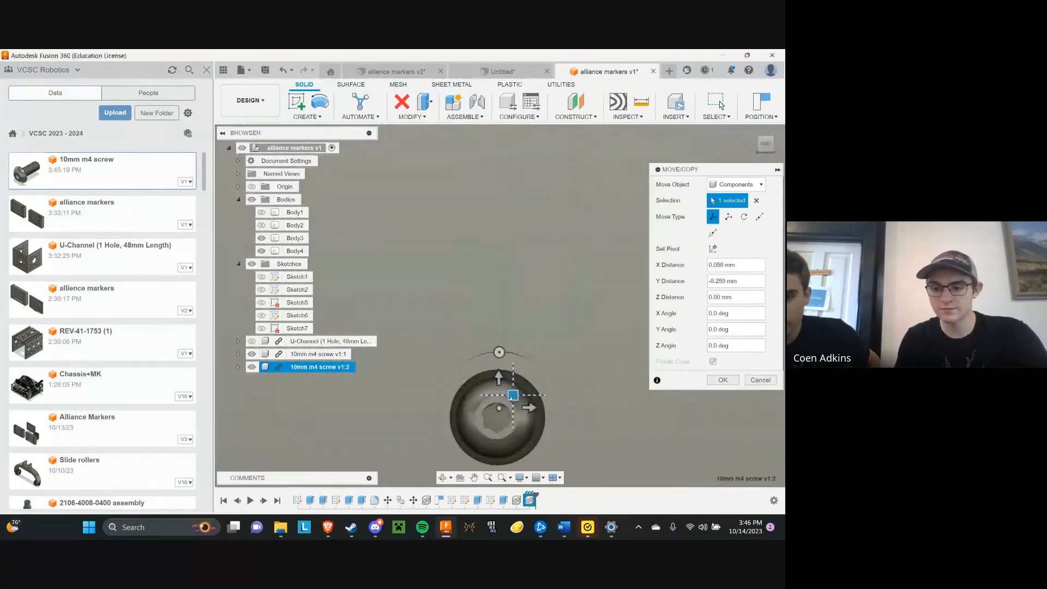
{"action": "key", "text": "Return"}
Copy the lower-right screw -32 mm in X into the lower-left hole, and place another copy in the upper-left hole
{"action": "scroll", "coordinate": [546, 376], "scroll_direction": "down", "scroll_amount": 7}
{"action": "scroll", "coordinate": [535, 376], "scroll_direction": "up", "scroll_amount": 3}
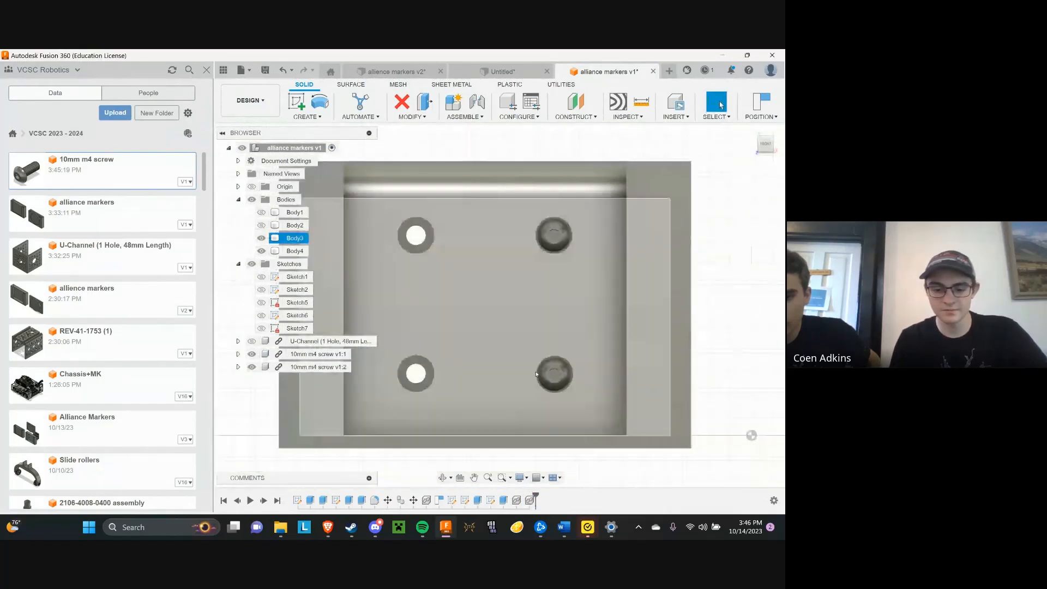
{"action": "scroll", "coordinate": [534, 375], "scroll_direction": "up", "scroll_amount": 4}
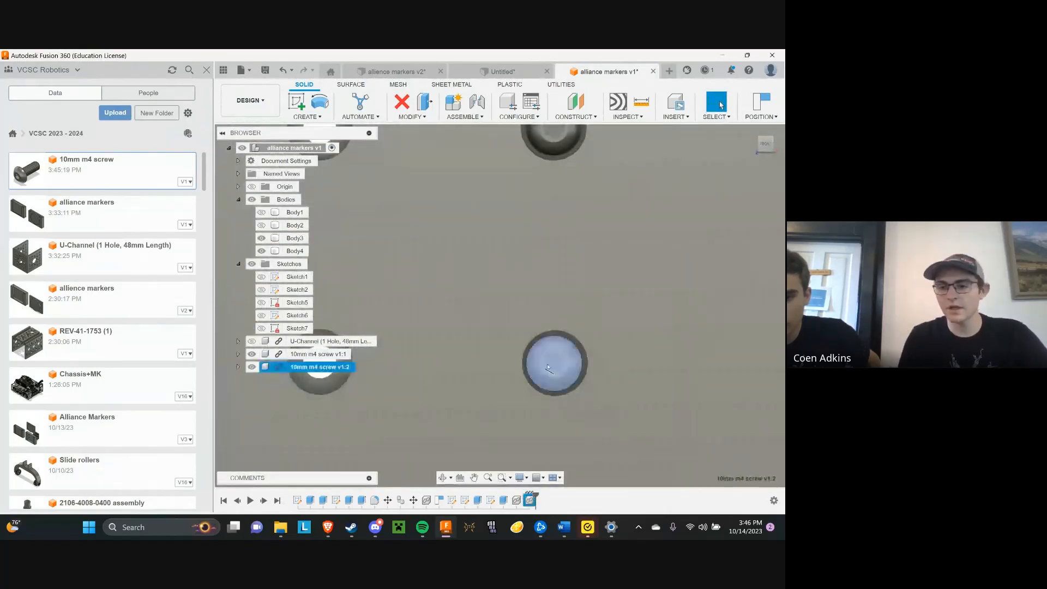
{"action": "scroll", "coordinate": [555, 376], "scroll_direction": "down", "scroll_amount": 3}
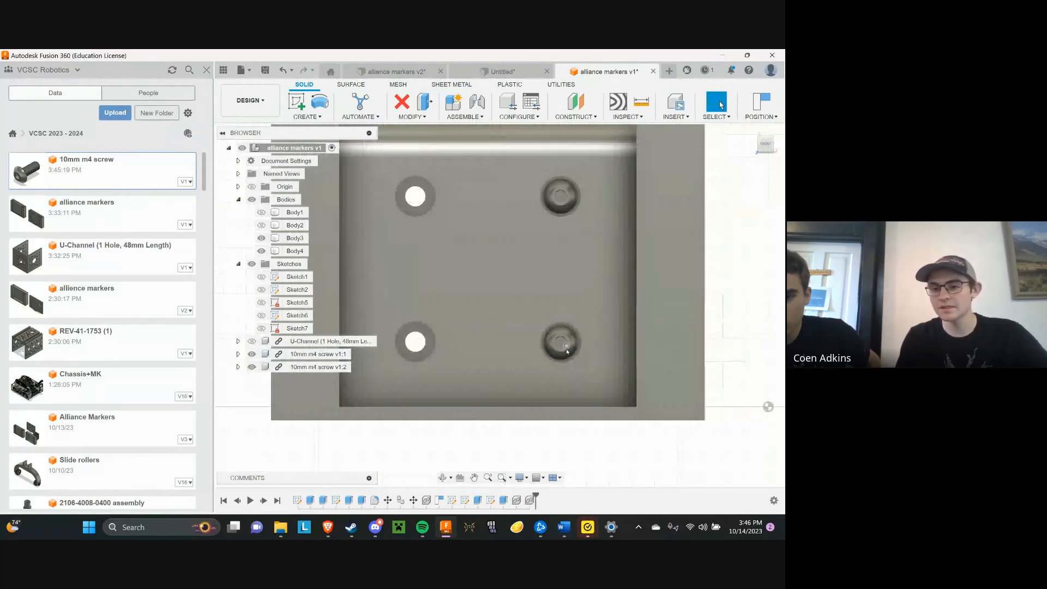
{"action": "left_click", "coordinate": [561, 351]}
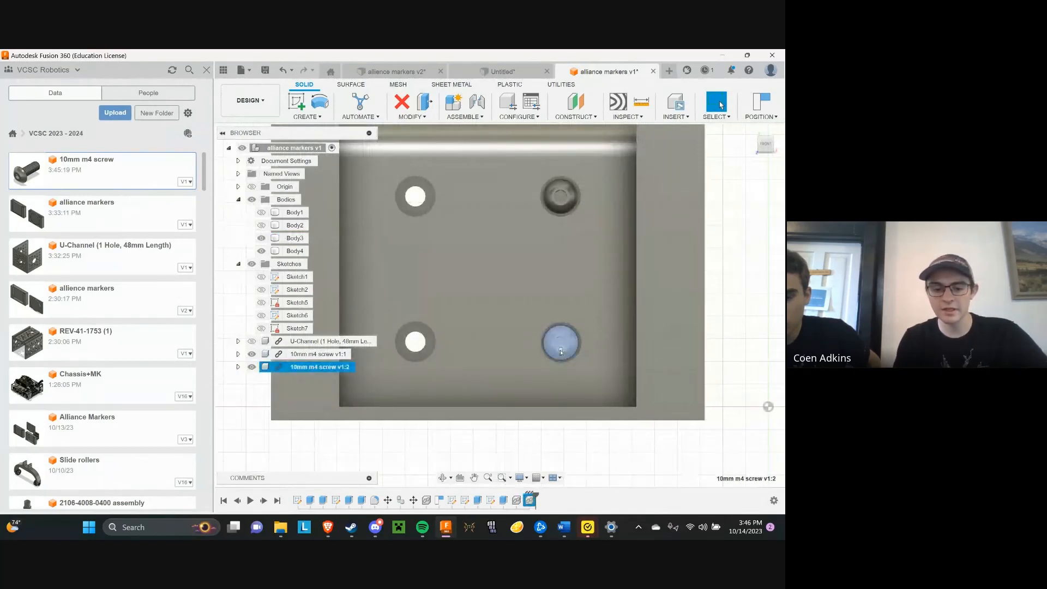
{"action": "scroll", "coordinate": [602, 338], "scroll_direction": "down", "scroll_amount": 2}
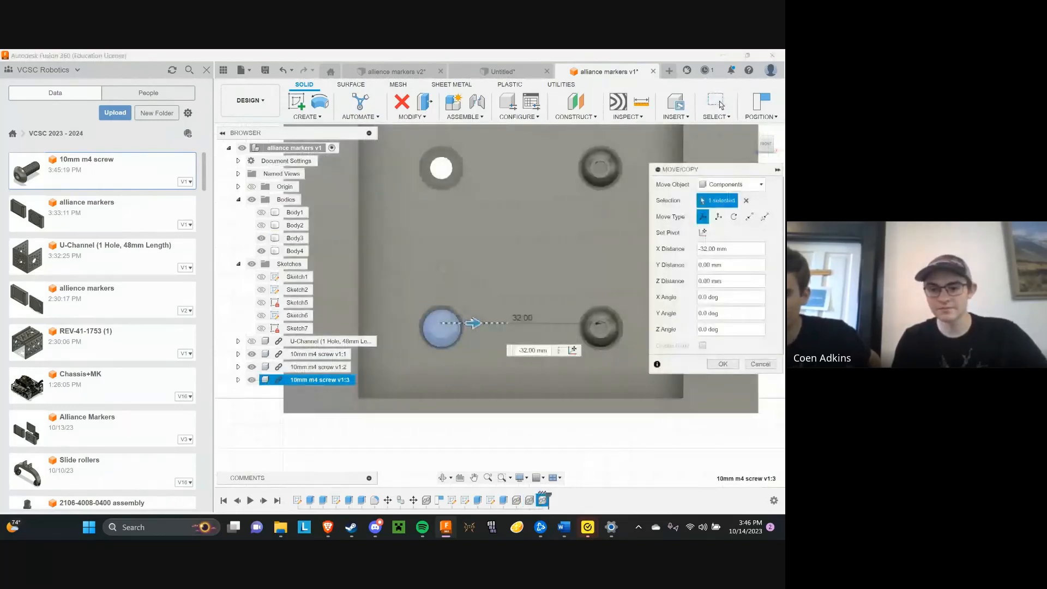
{"action": "left_click_drag", "start_coordinate": [468, 316], "coordinate": [467, 316]}
{"action": "scroll", "coordinate": [474, 347], "scroll_direction": "up", "scroll_amount": 1}
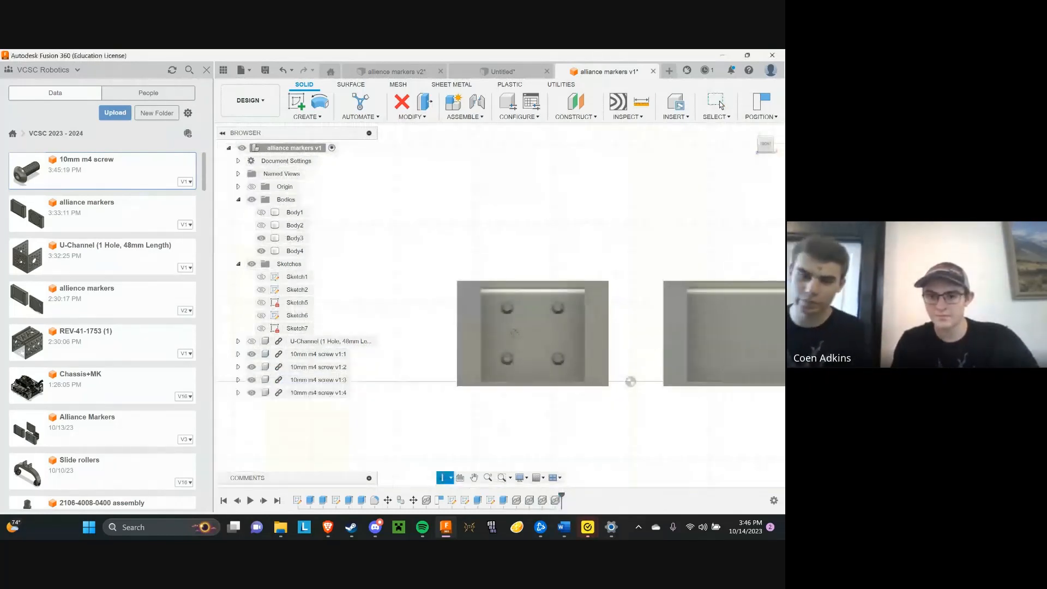
Show the U-Channel component again behind the holder to check its fit with the four screws
{"action": "middle_click_drag", "start_coordinate": [515, 332], "coordinate": [548, 355], "text": "shift"}
{"action": "scroll", "coordinate": [514, 332], "scroll_direction": "up", "scroll_amount": 3}
{"action": "middle_click_drag", "start_coordinate": [675, 342], "coordinate": [618, 367], "text": "shift"}
{"action": "scroll", "coordinate": [709, 339], "scroll_direction": "up", "scroll_amount": 2}
{"action": "scroll", "coordinate": [630, 368], "scroll_direction": "down", "scroll_amount": 1}
{"action": "scroll", "coordinate": [551, 338], "scroll_direction": "down", "scroll_amount": 3}
{"action": "left_click", "coordinate": [250, 342]}
{"action": "scroll", "coordinate": [507, 305], "scroll_direction": "down", "scroll_amount": 3}
{"action": "middle_click_drag", "start_coordinate": [502, 300], "coordinate": [557, 254], "text": "shift"}
{"action": "scroll", "coordinate": [601, 290], "scroll_direction": "up", "scroll_amount": 2}
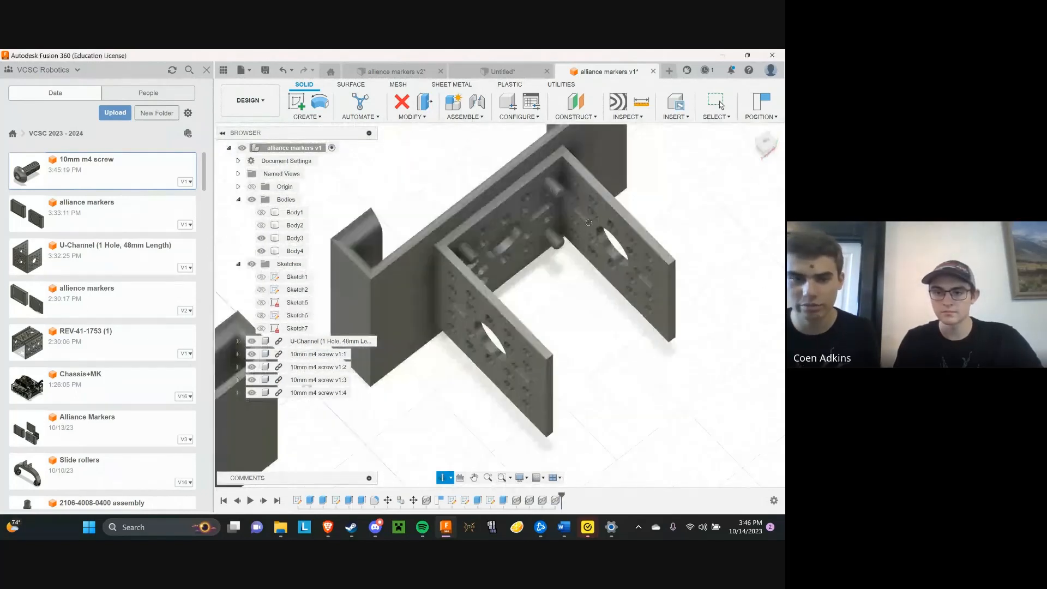
Examine how the screws pass through the U-Channel and inspect both holders from the back and front
{"action": "scroll", "coordinate": [557, 254], "scroll_direction": "up", "scroll_amount": 3}
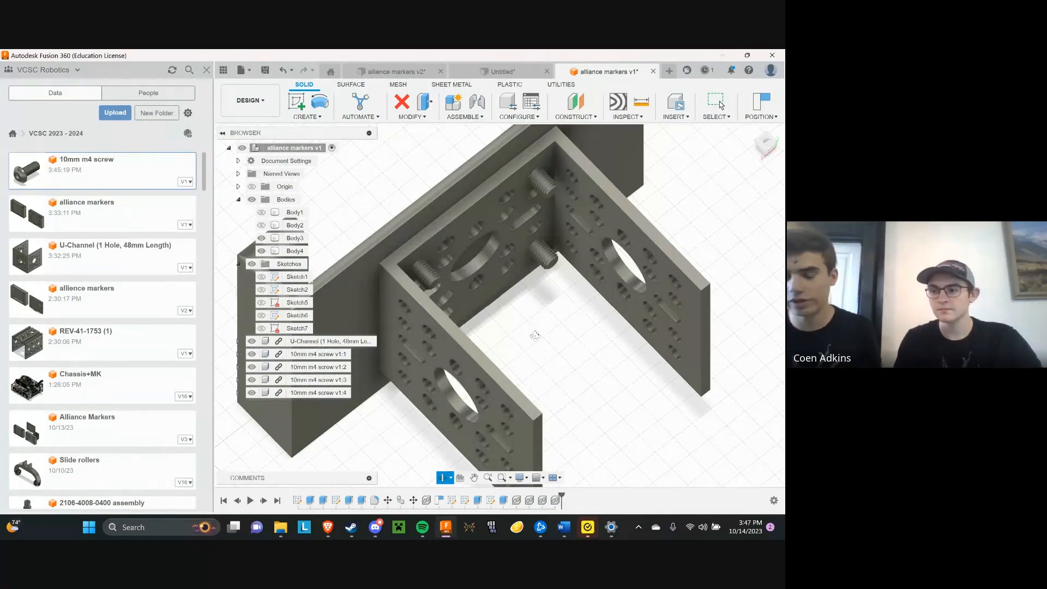
{"action": "left_click_drag", "start_coordinate": [533, 333], "coordinate": [488, 281]}
{"action": "scroll", "coordinate": [498, 300], "scroll_direction": "down", "scroll_amount": 5}
{"action": "scroll", "coordinate": [552, 331], "scroll_direction": "down", "scroll_amount": 3}
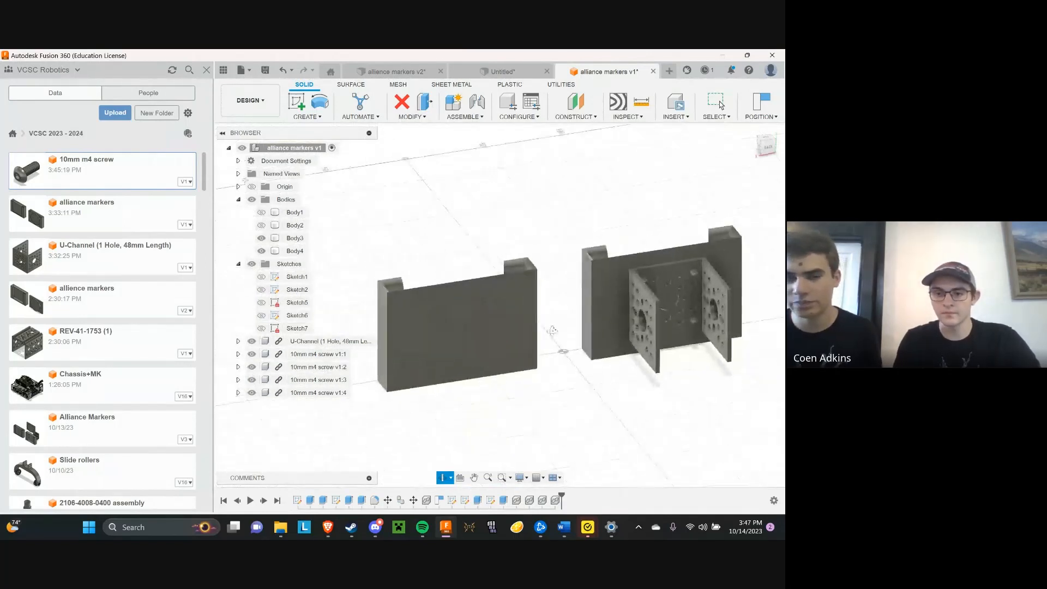
{"action": "left_click_drag", "start_coordinate": [552, 330], "coordinate": [640, 324]}
{"action": "middle_click_drag", "start_coordinate": [640, 324], "coordinate": [736, 325], "text": "shift"}
{"action": "scroll", "coordinate": [736, 325], "scroll_direction": "down", "scroll_amount": 2}
{"action": "scroll", "coordinate": [542, 336], "scroll_direction": "up", "scroll_amount": 3}
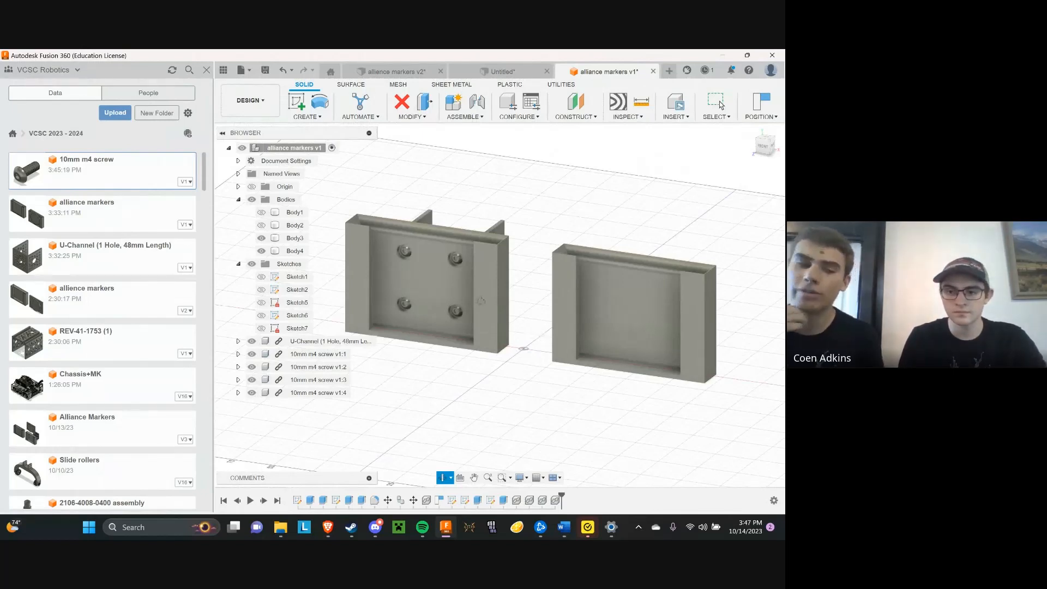
Delete the second holder without screw holes (Body4), confirming the deletion, and show Body1 and Body2 again
{"action": "scroll", "coordinate": [541, 334], "scroll_direction": "up", "scroll_amount": 3}
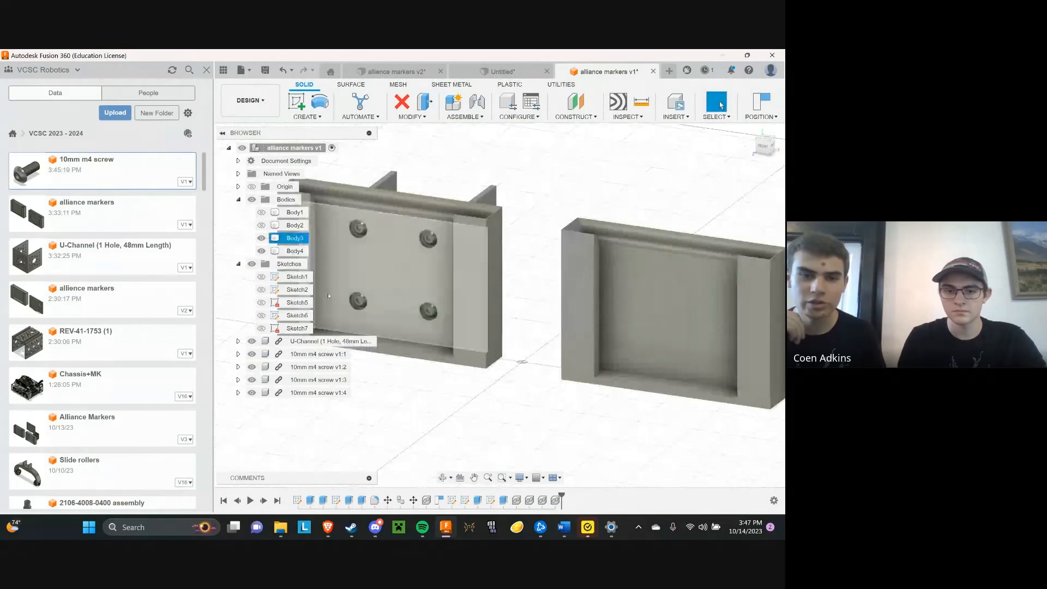
{"action": "left_click", "coordinate": [289, 251]}
{"action": "key", "text": "Delete"}
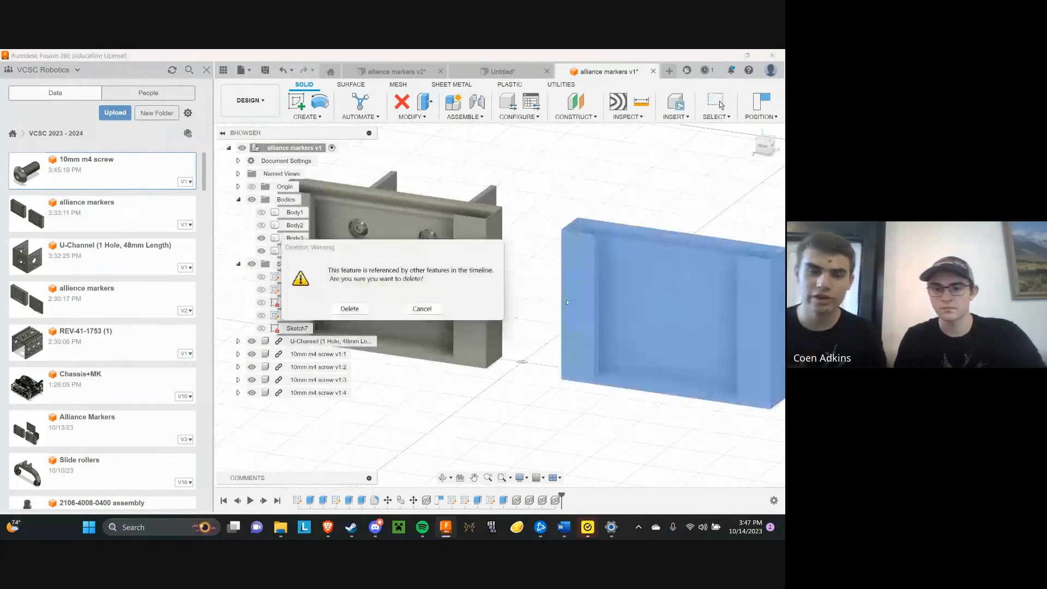
{"action": "left_click", "coordinate": [350, 308]}
{"action": "key", "text": "F6"}
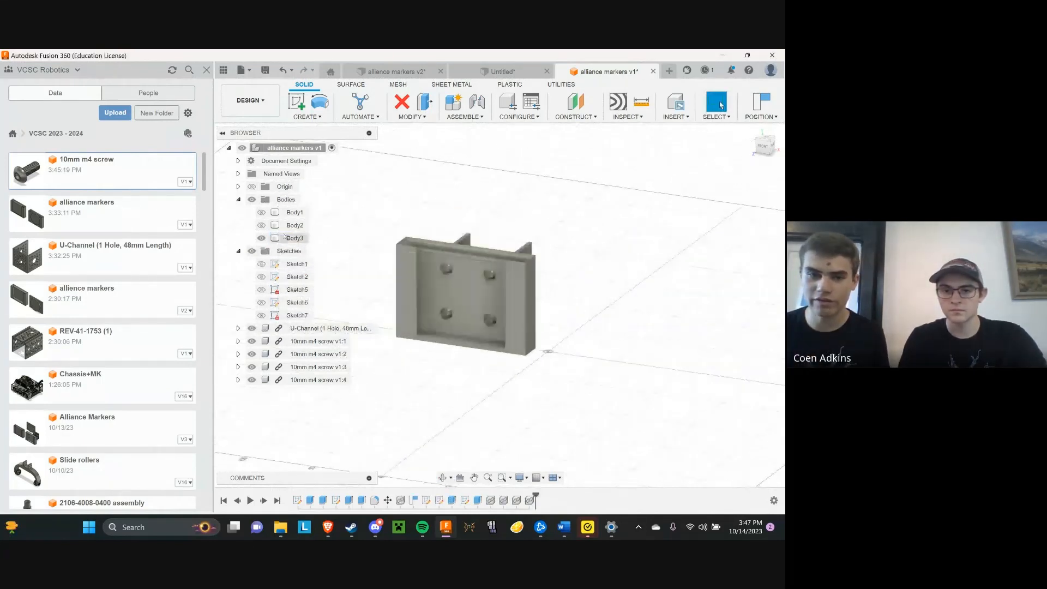
{"action": "left_click", "coordinate": [262, 226]}
{"action": "left_click", "coordinate": [261, 213]}
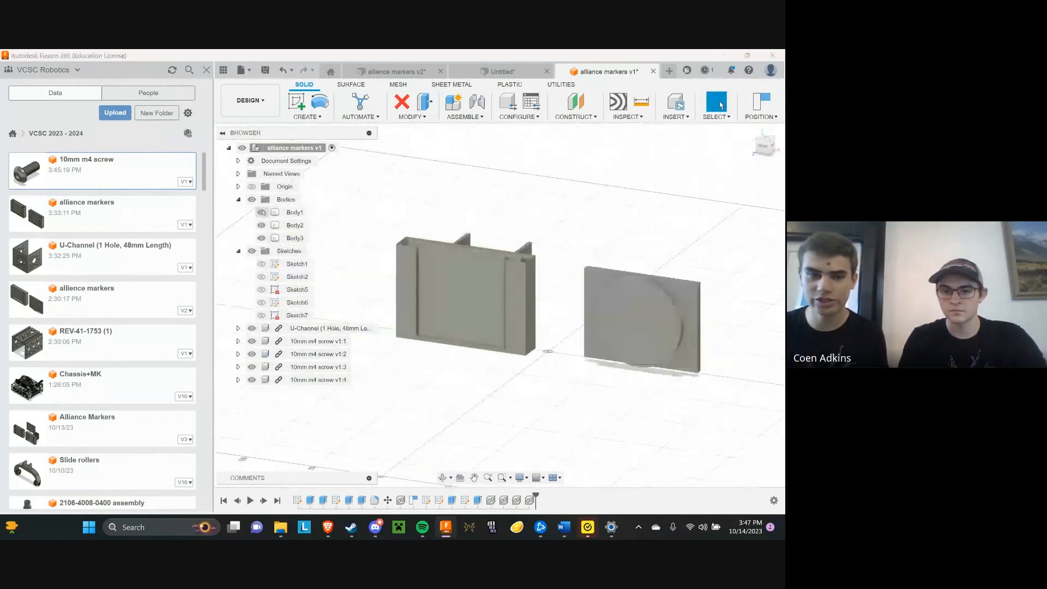
Copy the holder with the recessed screw holes (Body3) 130 mm in X around the second marker and check it from behind
{"action": "left_click", "coordinate": [513, 318]}
{"action": "left_click", "coordinate": [295, 239]}
{"action": "scroll", "coordinate": [375, 280], "scroll_direction": "down", "scroll_amount": 2}
{"action": "key", "text": "ctrl+c"}
{"action": "key", "text": "ctrl+v"}
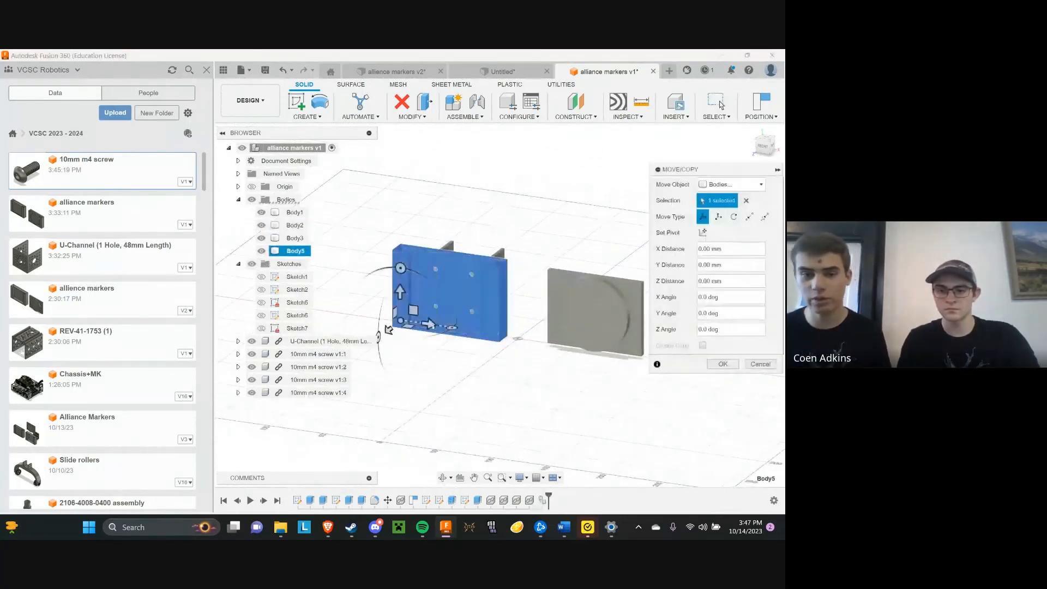
{"action": "left_click_drag", "start_coordinate": [389, 330], "coordinate": [535, 351]}
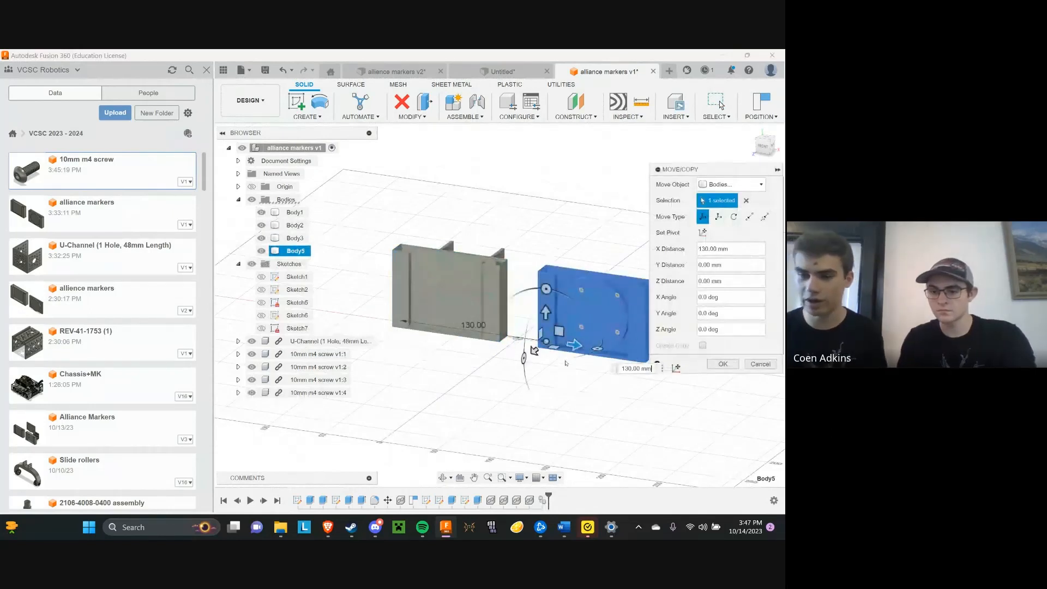
{"action": "key", "text": "Return"}
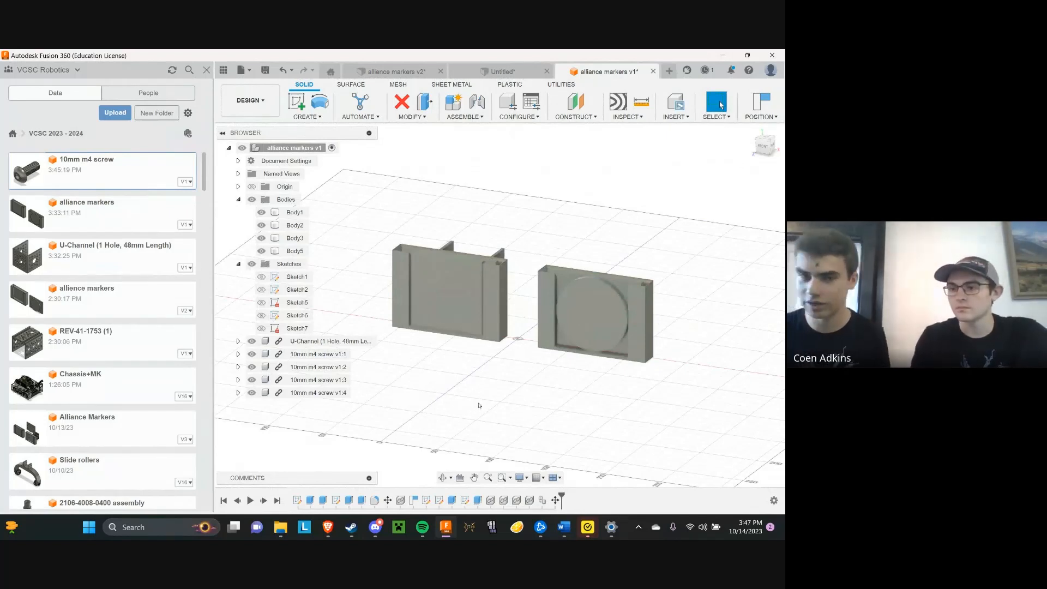
{"action": "left_click", "coordinate": [443, 477]}
{"action": "left_click_drag", "start_coordinate": [487, 337], "coordinate": [427, 442]}
{"action": "scroll", "coordinate": [509, 408], "scroll_direction": "up", "scroll_amount": 3}
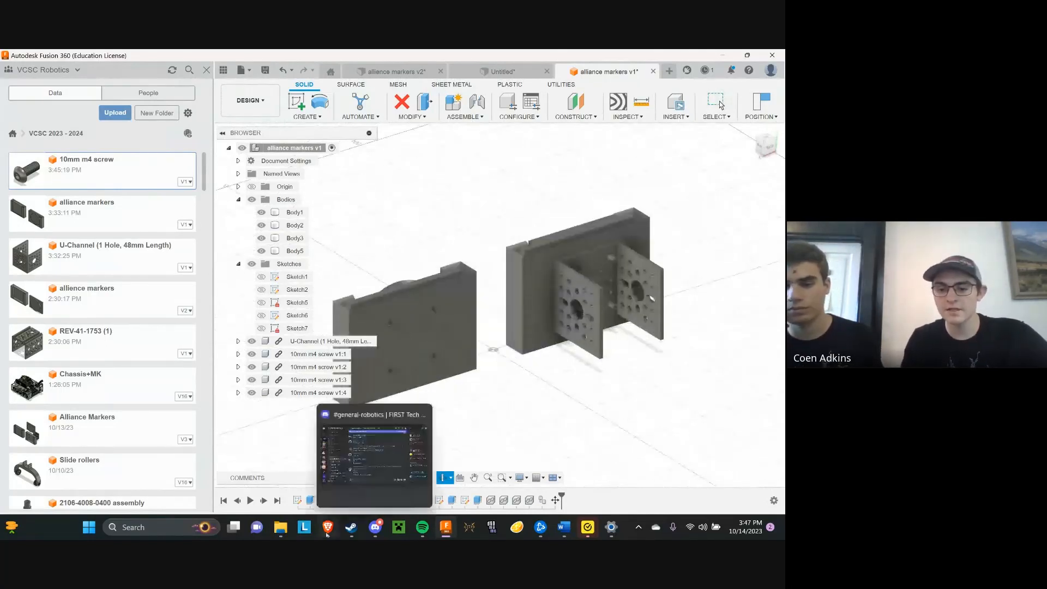
Switch to the Brave browser and save the REV-41-1479 STEP file from REV Robotics' 15mm Metal Inside Corner Bracket V2 page to Documents
{"action": "mouse_move", "coordinate": [327, 535]}
{"action": "left_click", "coordinate": [463, 461]}
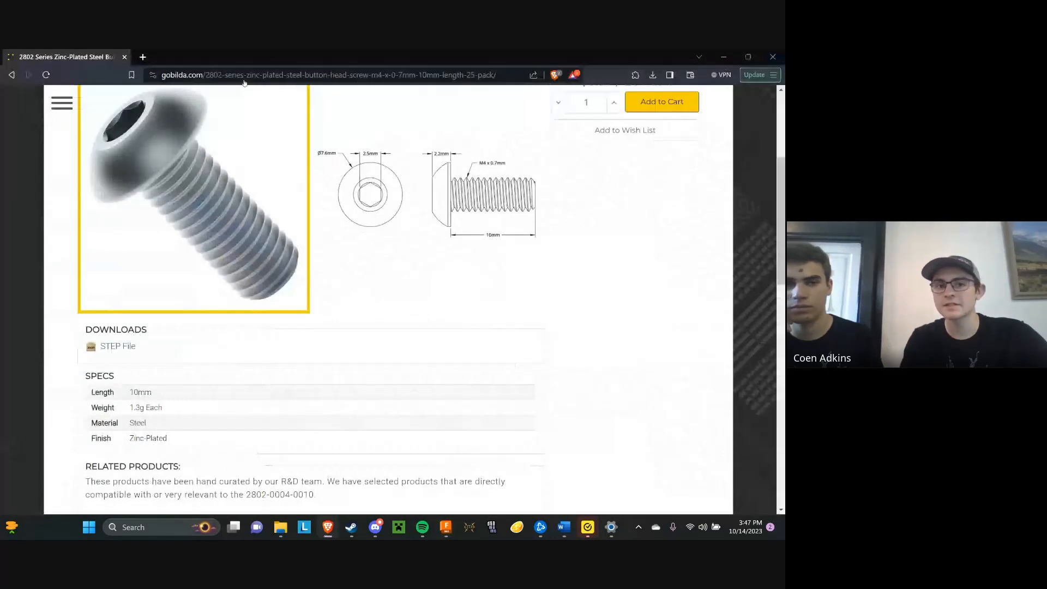
{"action": "key", "text": "ctrl+t"}
{"action": "type", "text": "revrobotics.com/rev-41-1479-pk8/"}
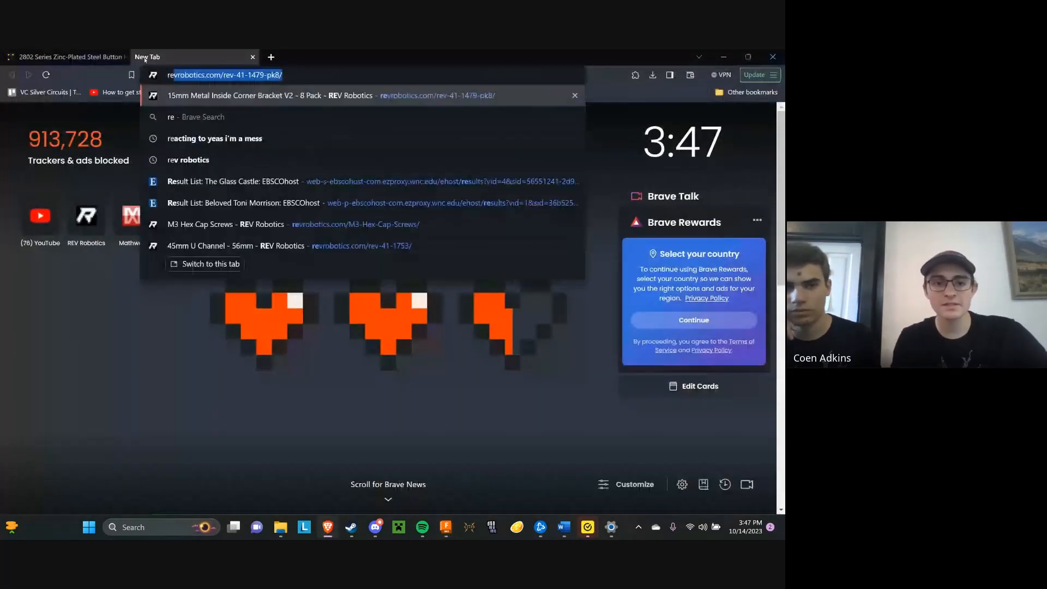
{"action": "key", "text": "Return"}
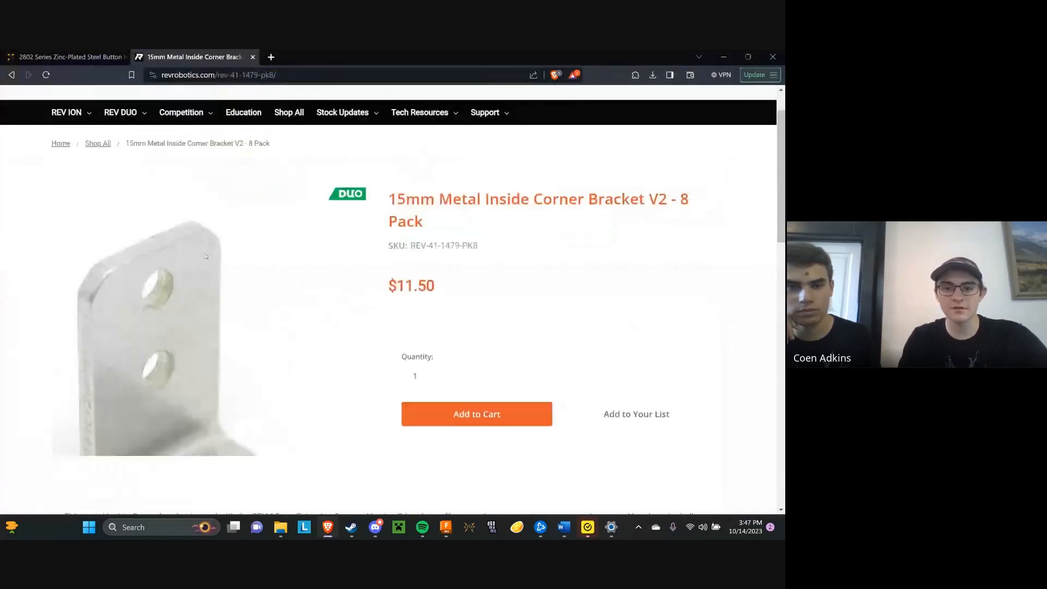
{"action": "scroll", "coordinate": [238, 337], "scroll_direction": "down", "scroll_amount": 6}
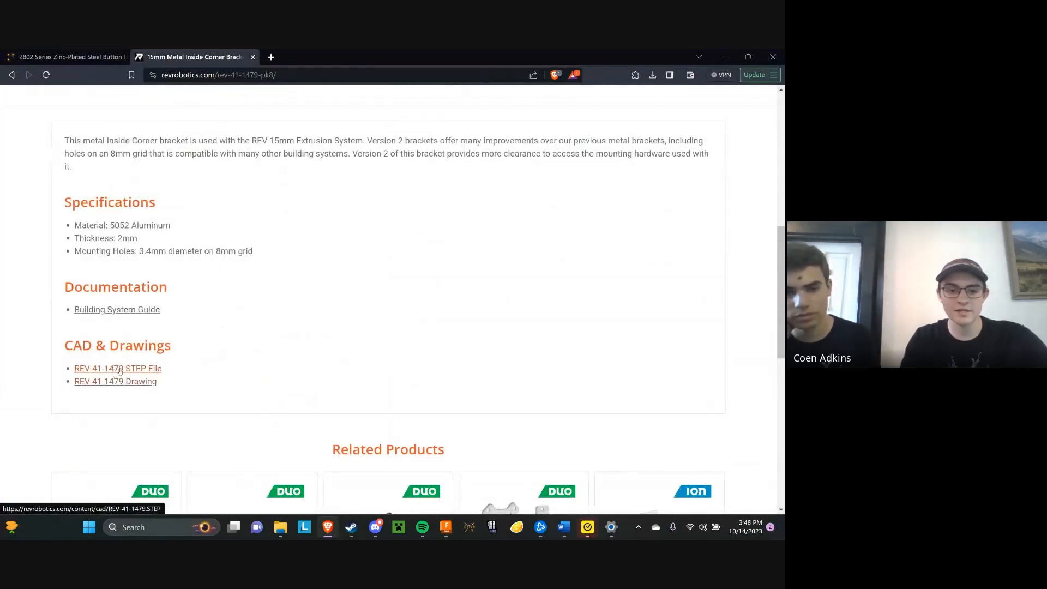
{"action": "left_click", "coordinate": [129, 372]}
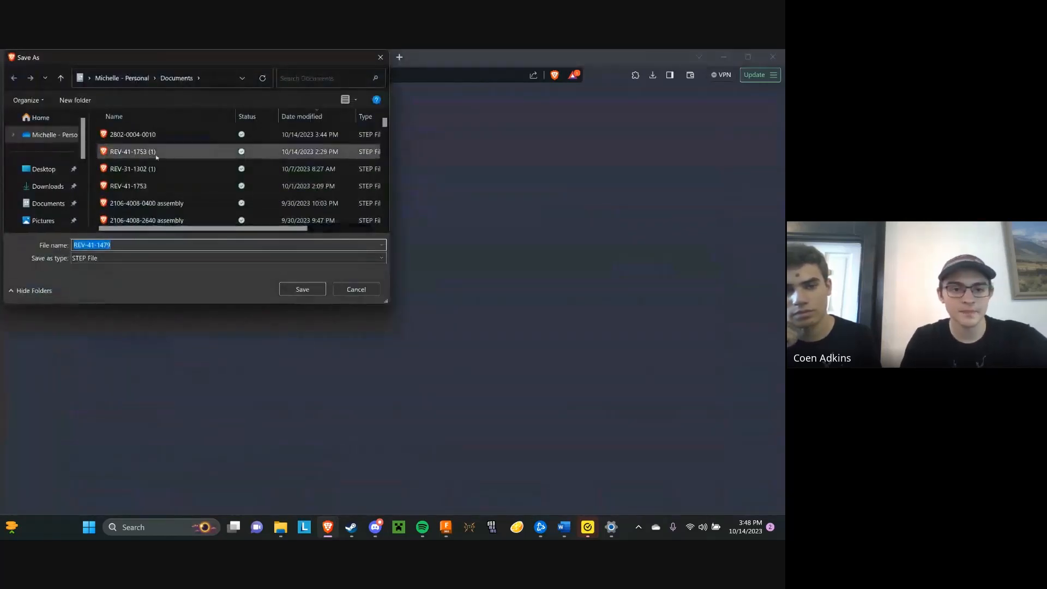
{"action": "left_click", "coordinate": [303, 289]}
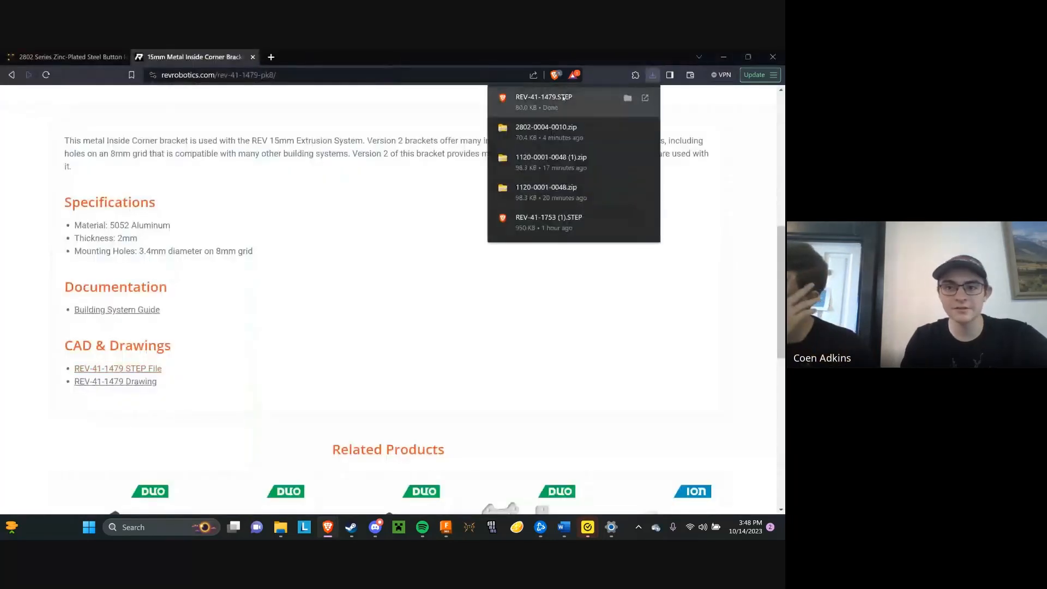
Return to Fusion 360 and open the downloaded REV-41-1479 STEP file from the computer's Documents folder
{"action": "left_click", "coordinate": [723, 56]}
{"action": "mouse_move", "coordinate": [575, 528]}
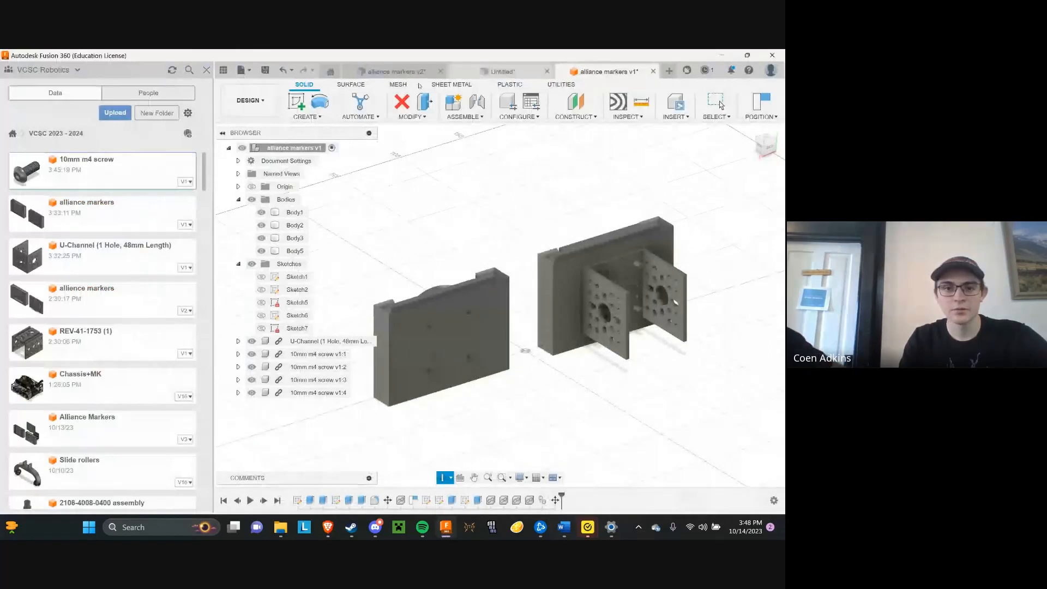
{"action": "left_click", "coordinate": [249, 69]}
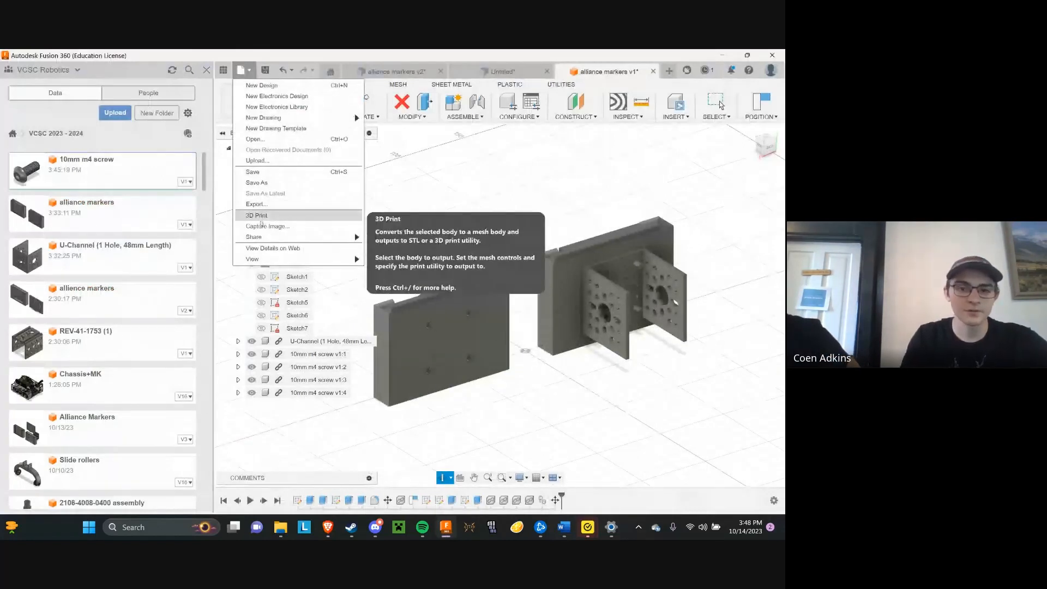
{"action": "left_click", "coordinate": [264, 162]}
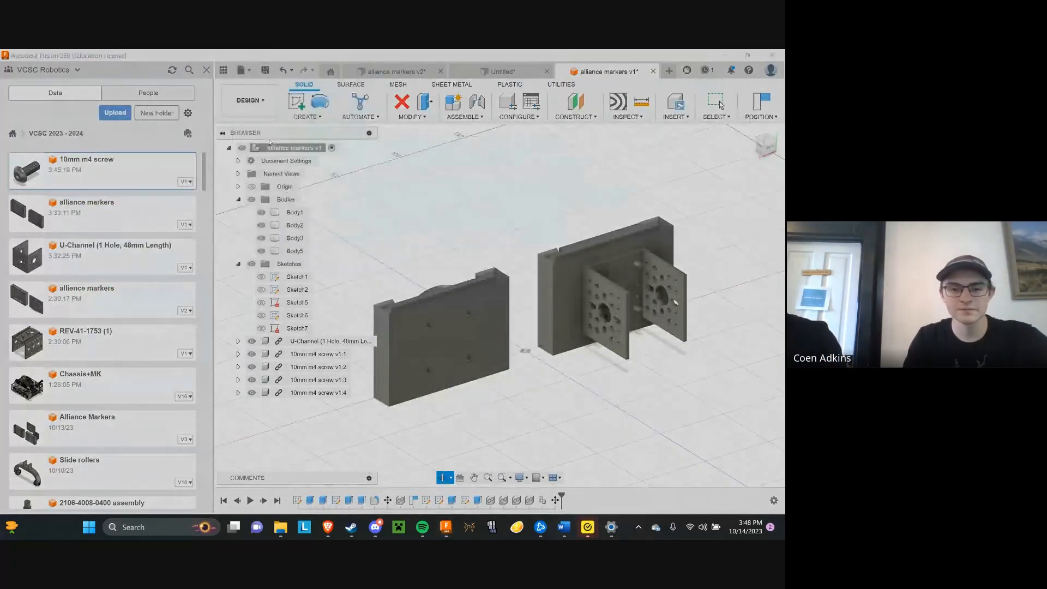
{"action": "left_click", "coordinate": [229, 390]}
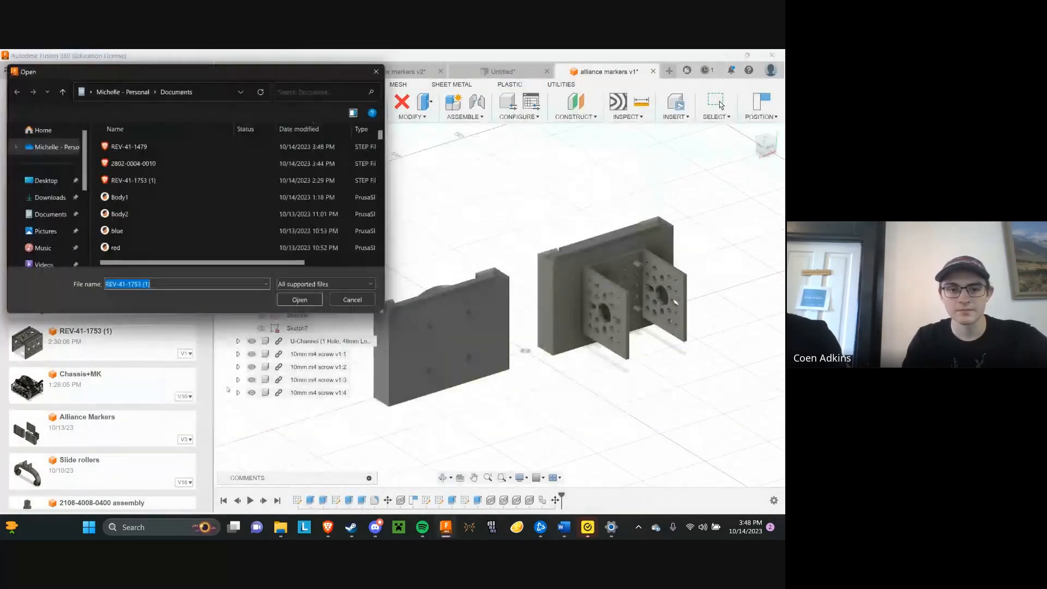
{"action": "left_click", "coordinate": [148, 147]}
{"action": "left_click", "coordinate": [299, 299]}
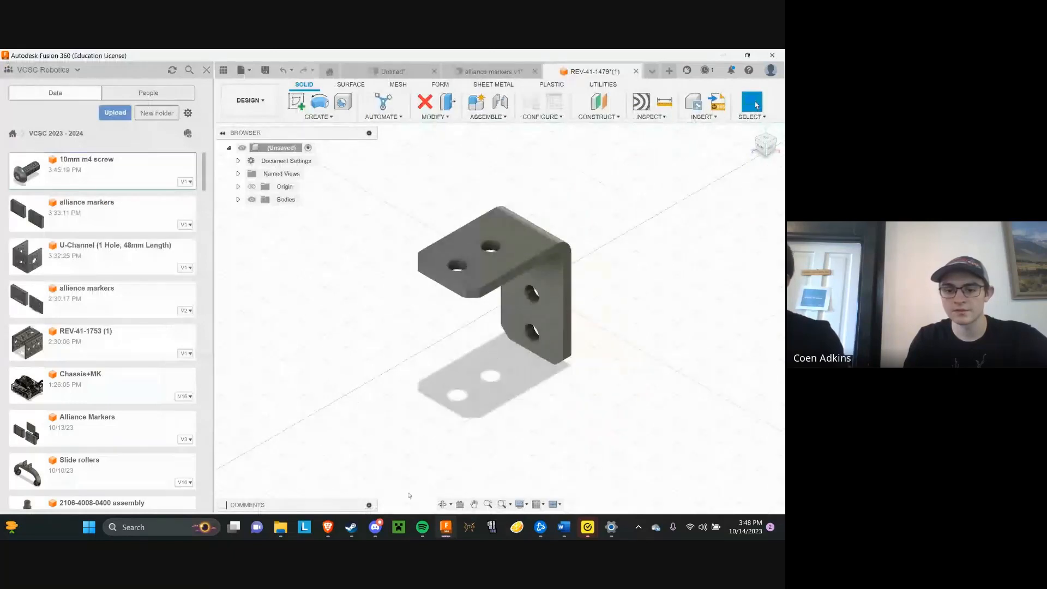
Inspect the REV-41-1479 corner bracket from the side and close its document without saving
{"action": "left_click", "coordinate": [443, 504]}
{"action": "left_click_drag", "start_coordinate": [454, 419], "coordinate": [561, 344]}
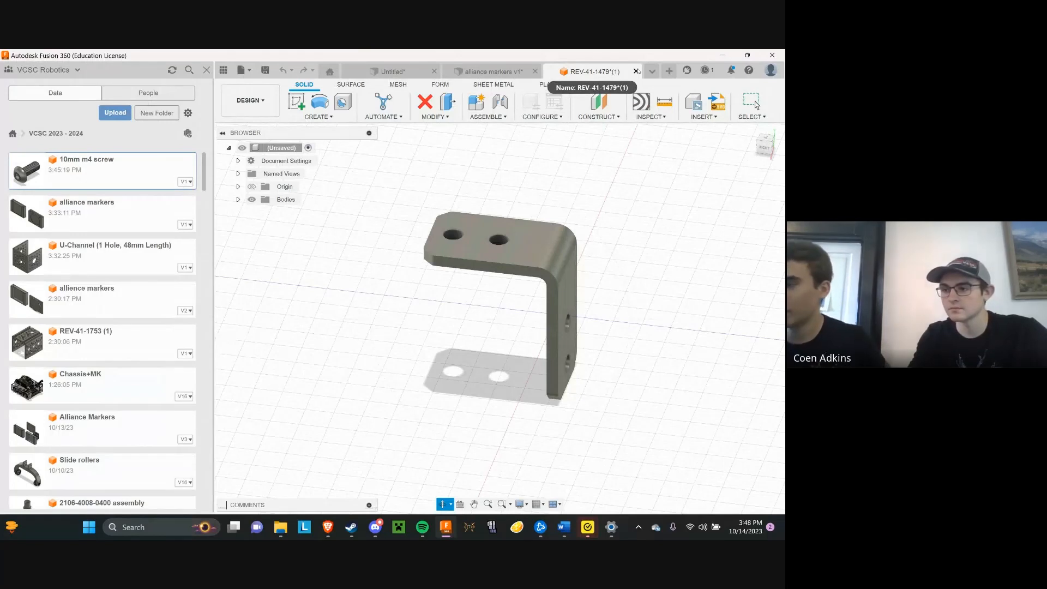
{"action": "left_click", "coordinate": [636, 71]}
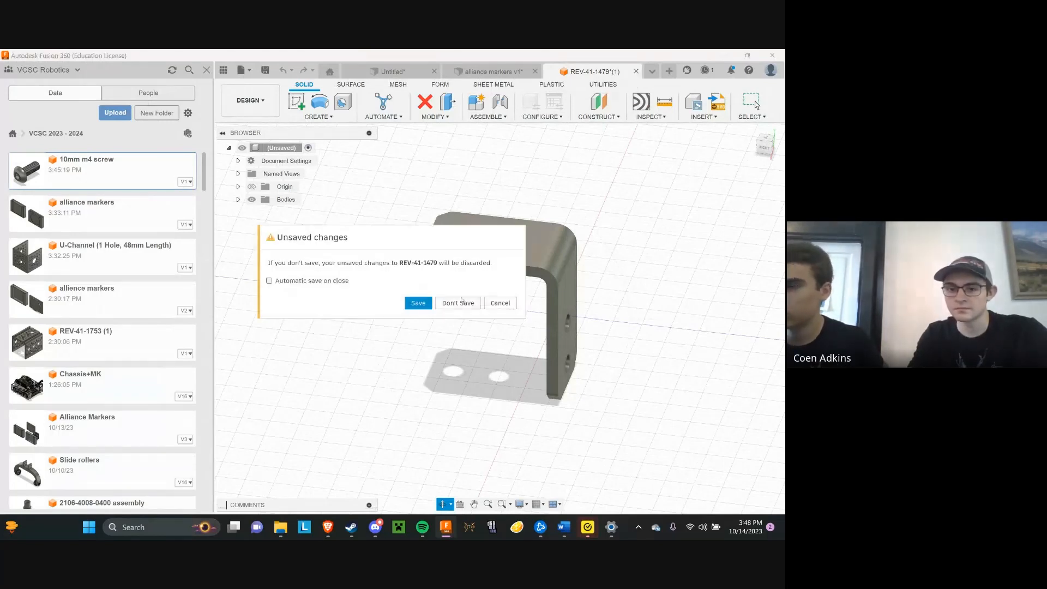
{"action": "left_click", "coordinate": [458, 302]}
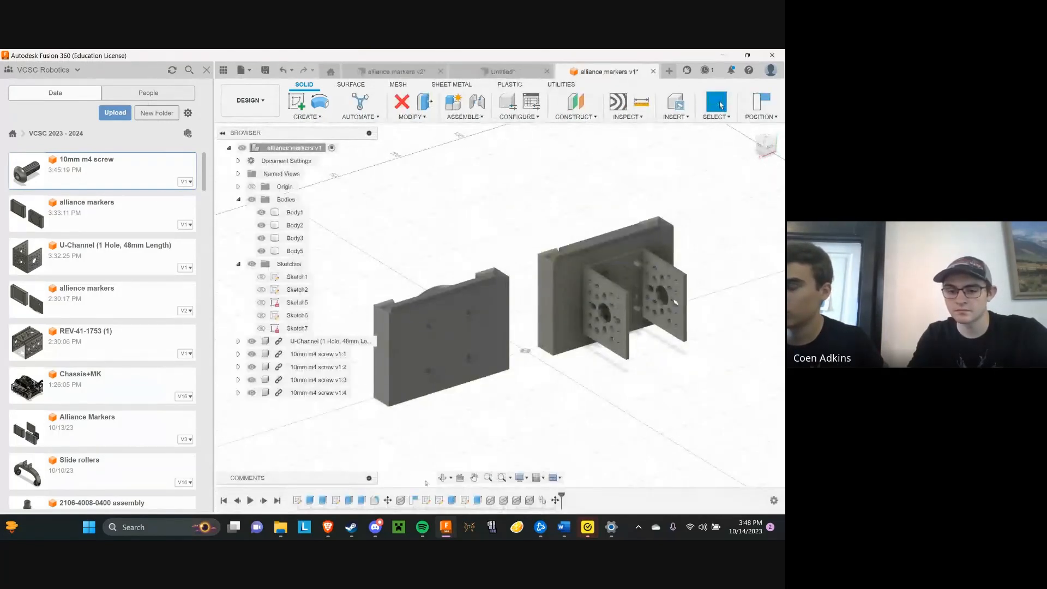
Start a 3D Print export of the alliance markers design with STL (Binary) as the format
{"action": "left_click", "coordinate": [443, 478]}
{"action": "middle_click_drag", "start_coordinate": [446, 376], "coordinate": [538, 385], "text": "shift"}
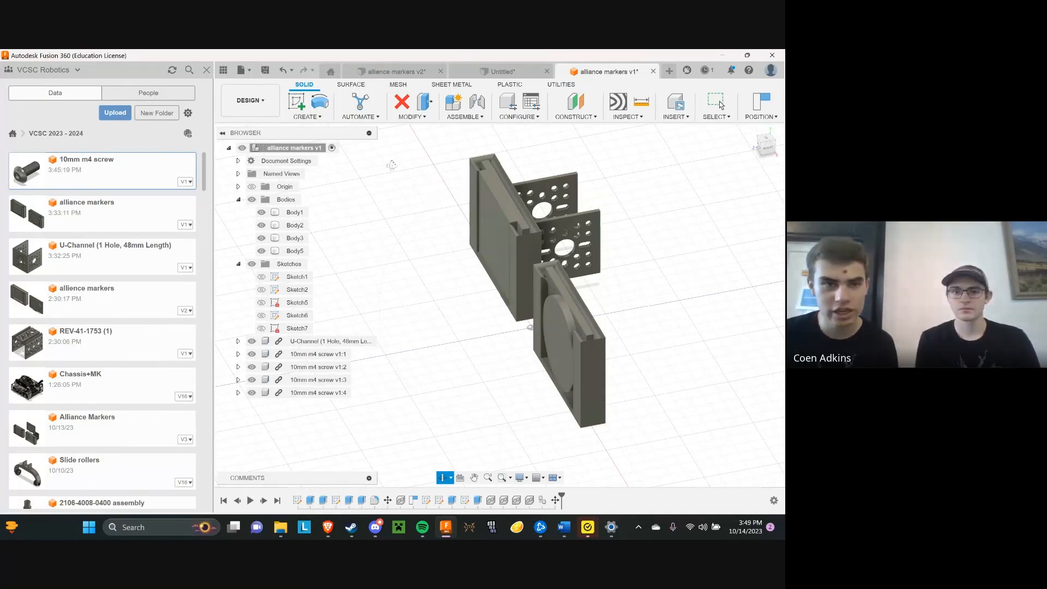
{"action": "left_click", "coordinate": [246, 70]}
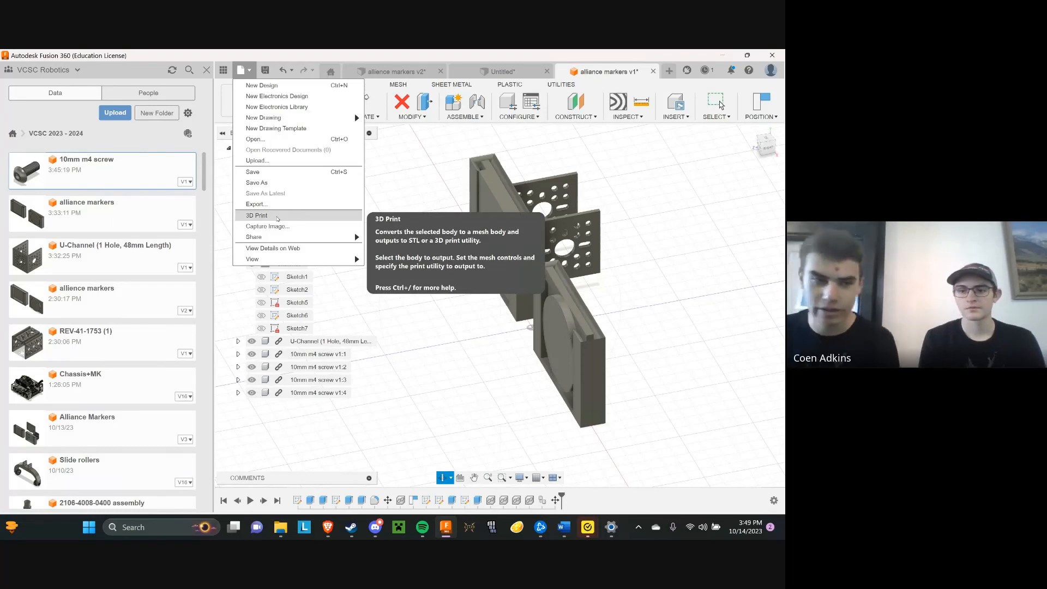
{"action": "left_click", "coordinate": [278, 217]}
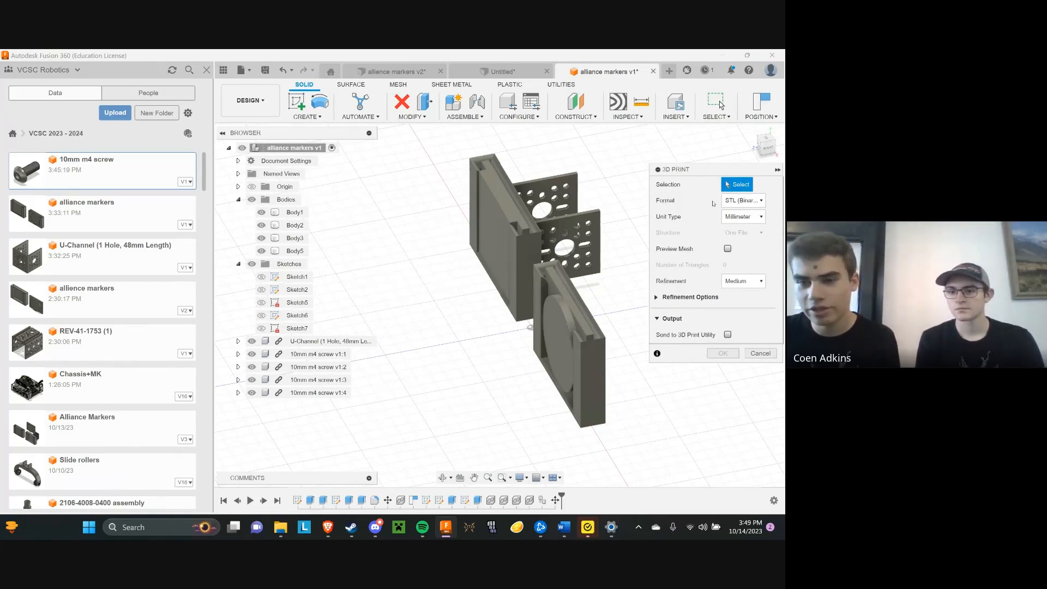
{"action": "left_click", "coordinate": [733, 203]}
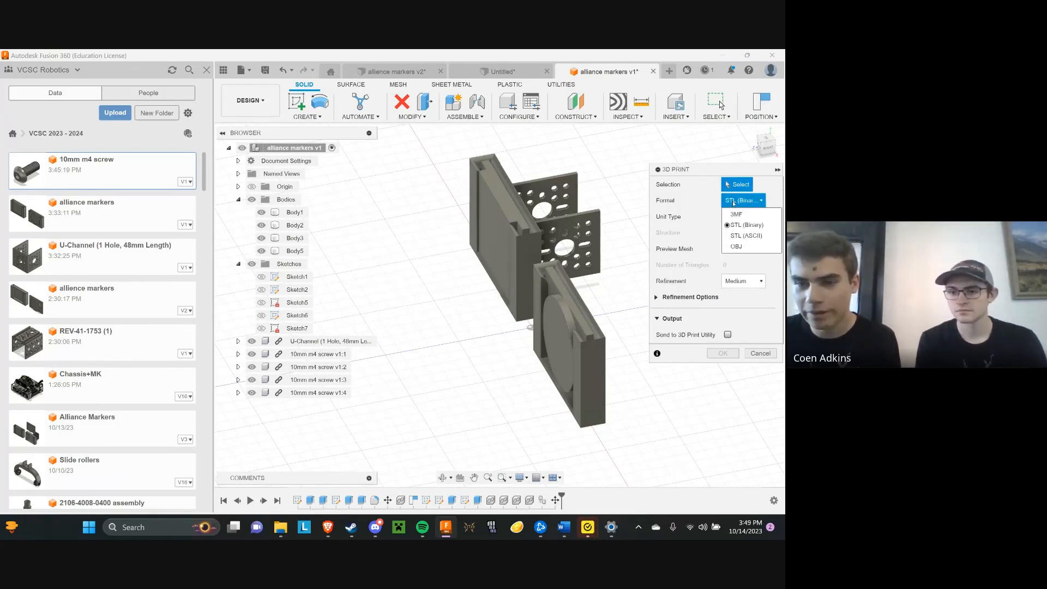
{"action": "left_click", "coordinate": [757, 221]}
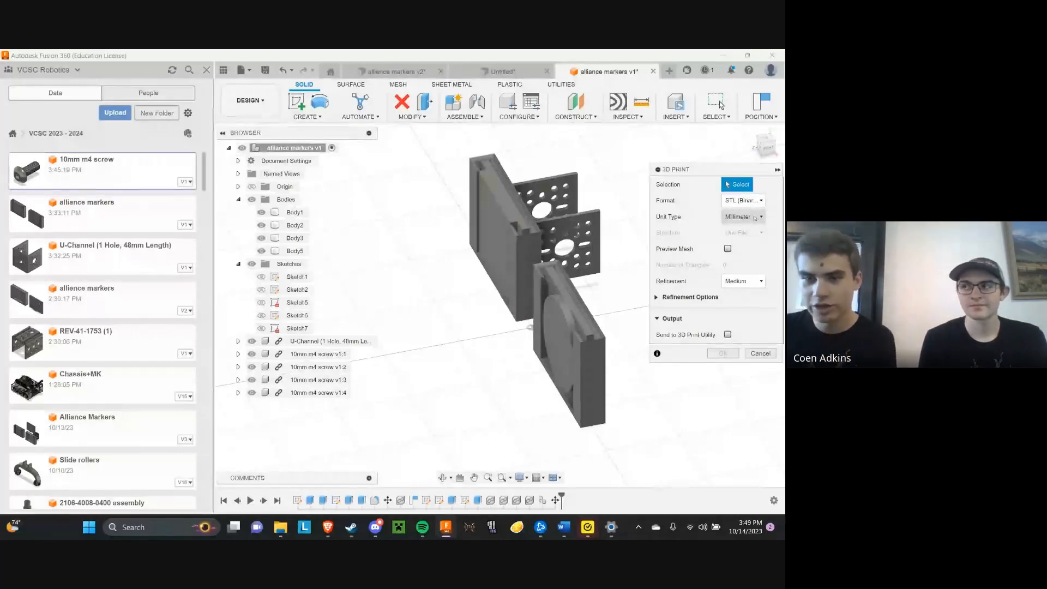
Examine the unit type and refinement options of the 3D print export, leaving them at Millimeter and Medium
{"action": "left_click", "coordinate": [755, 217]}
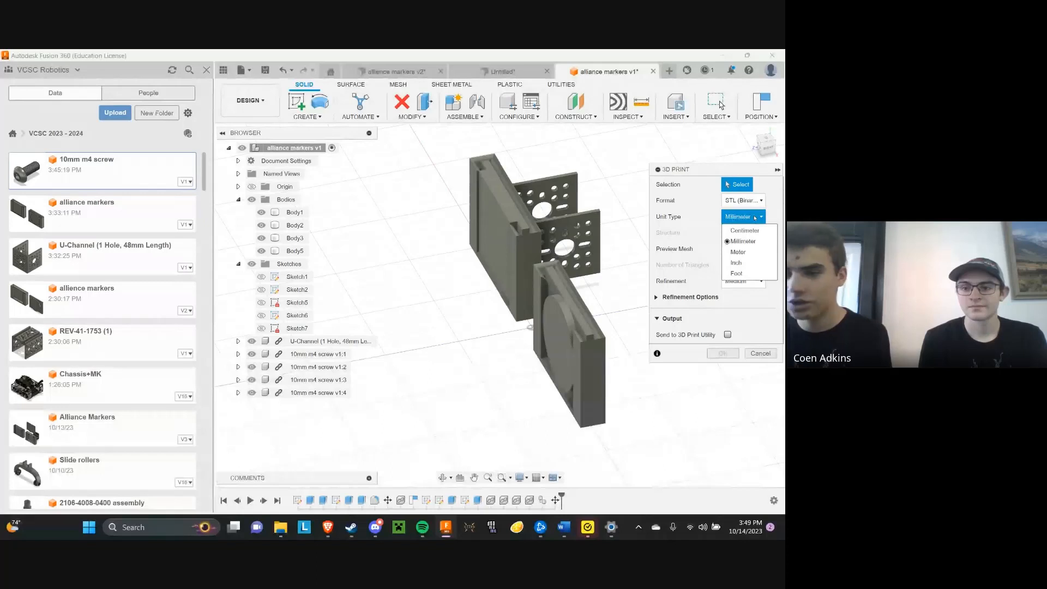
{"action": "left_click", "coordinate": [755, 217]}
{"action": "left_click", "coordinate": [755, 217]}
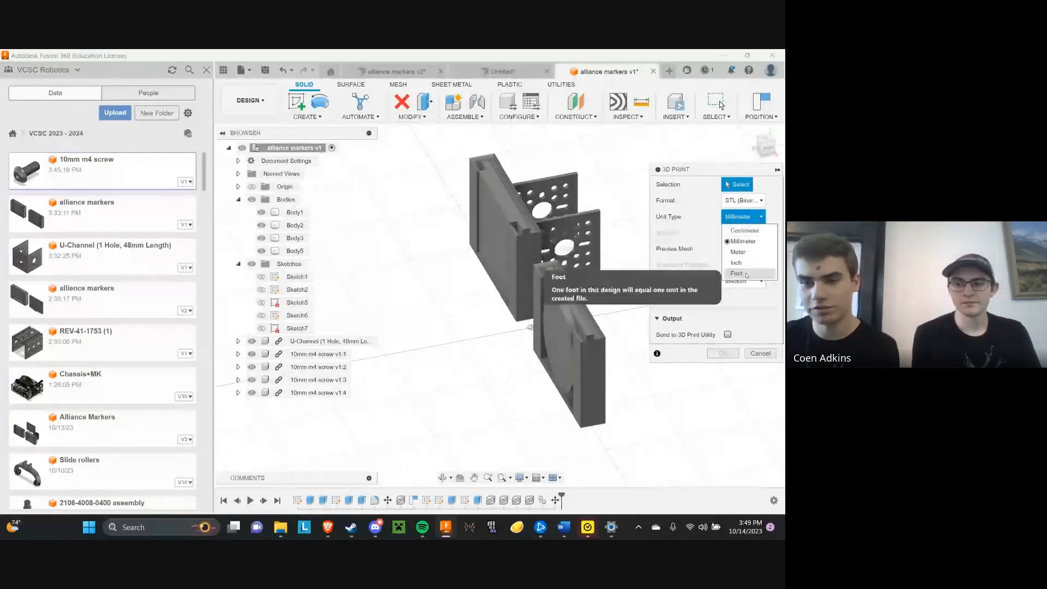
{"action": "left_click", "coordinate": [762, 220]}
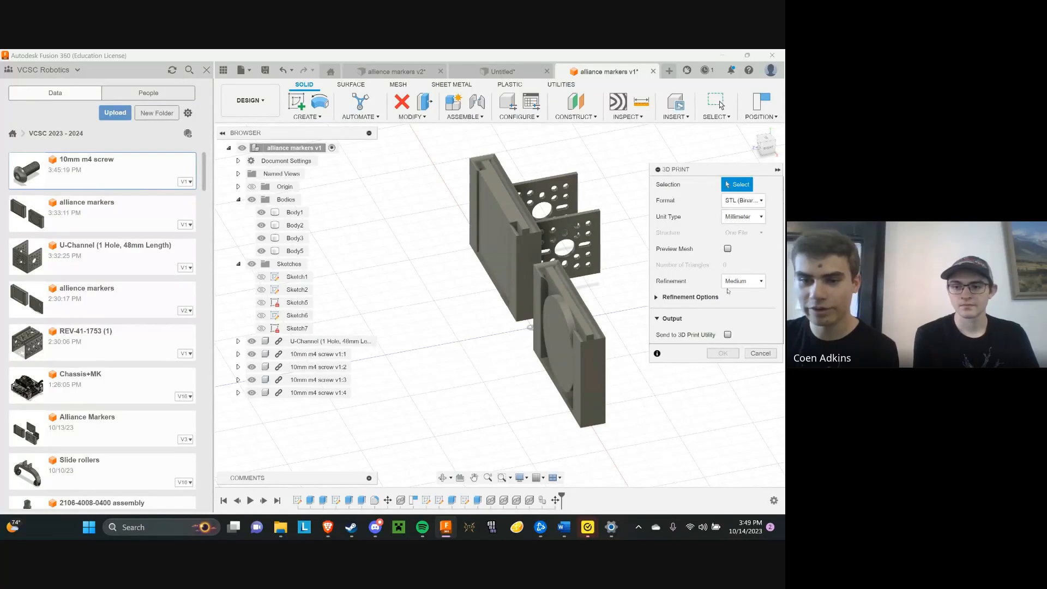
{"action": "left_click", "coordinate": [735, 283]}
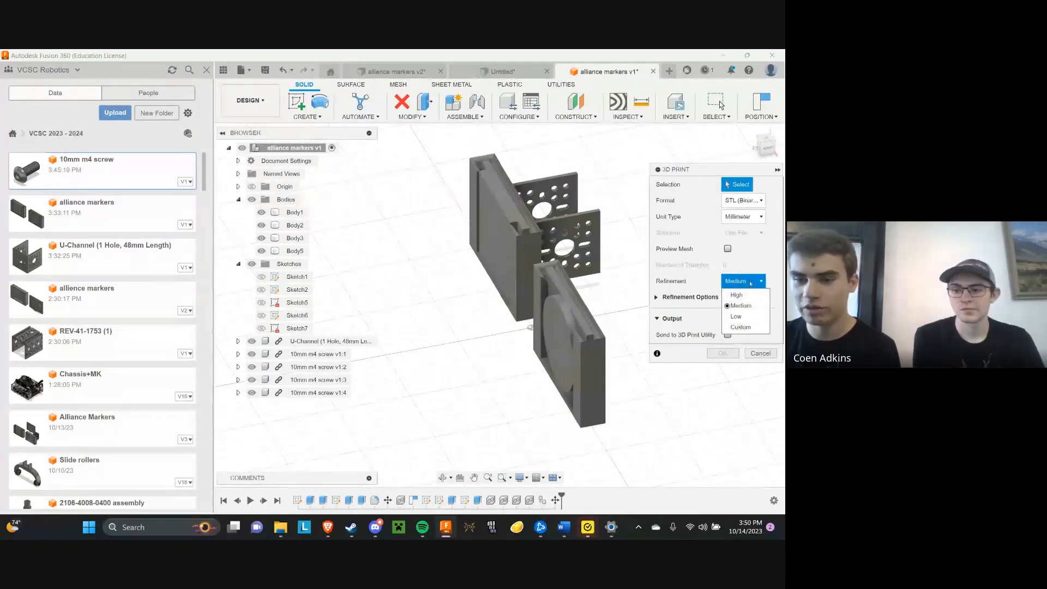
{"action": "left_click", "coordinate": [751, 283]}
{"action": "left_click", "coordinate": [750, 283]}
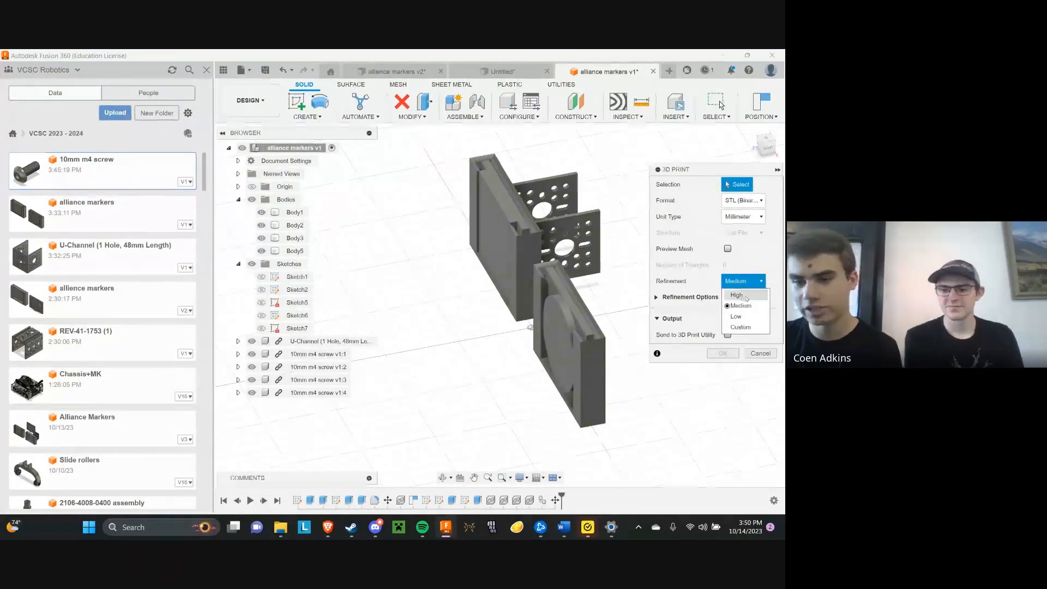
{"action": "left_click", "coordinate": [750, 285]}
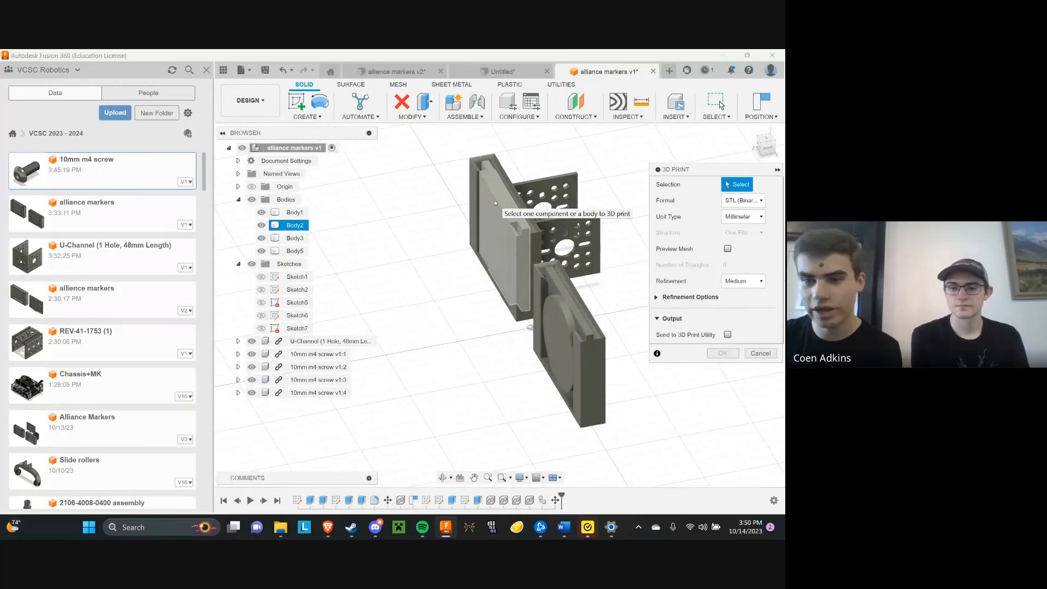
Choose Body2, the flat rectangular insert of the first marker holder, for the 3D print export and accept the settings
{"action": "left_click", "coordinate": [495, 202]}
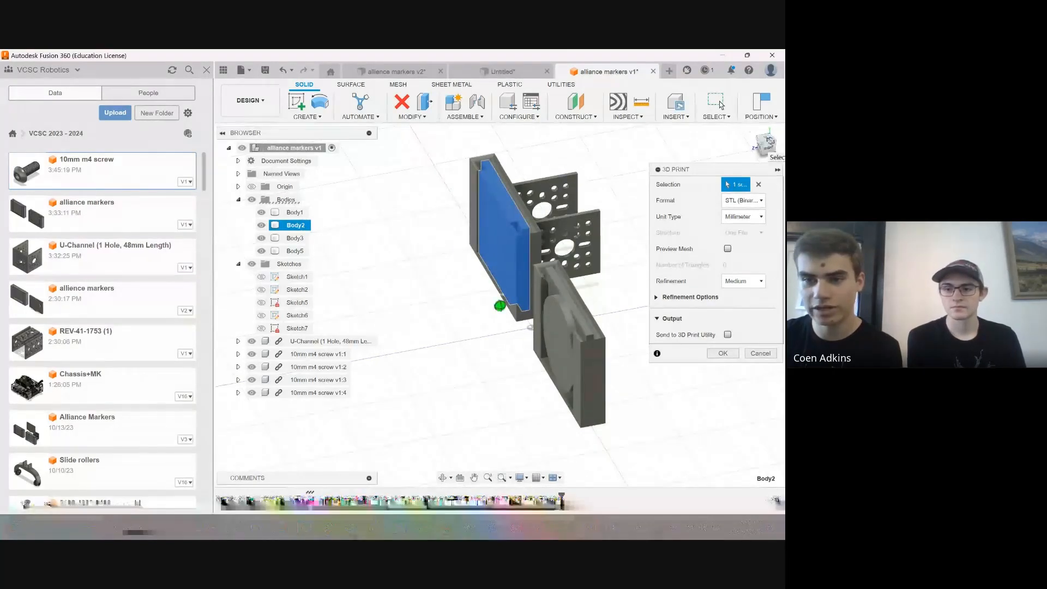
{"action": "left_click", "coordinate": [769, 141]}
{"action": "scroll", "coordinate": [402, 243], "scroll_direction": "up", "scroll_amount": 3}
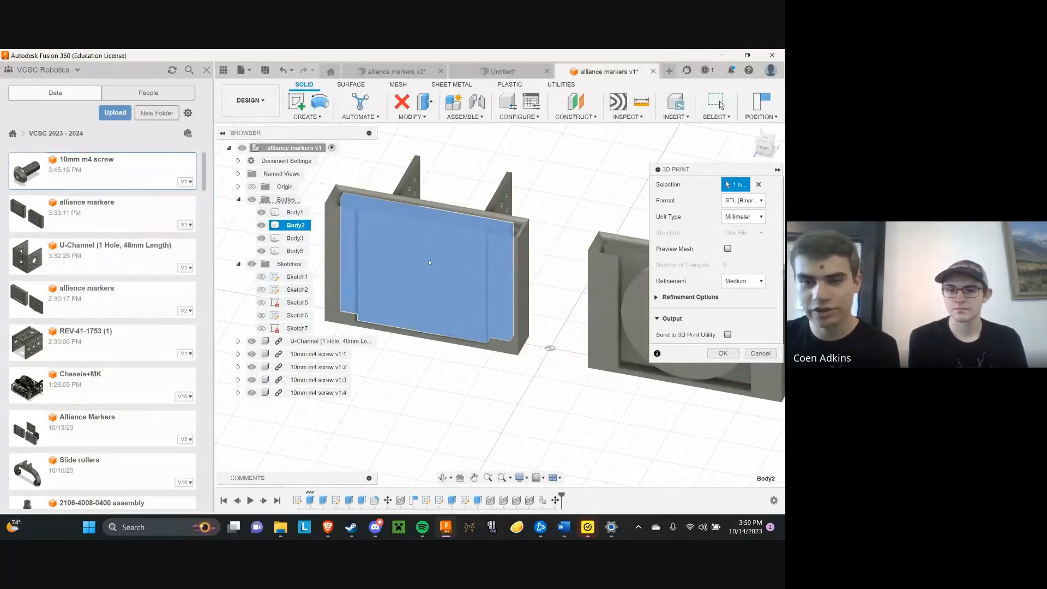
{"action": "left_click", "coordinate": [726, 353]}
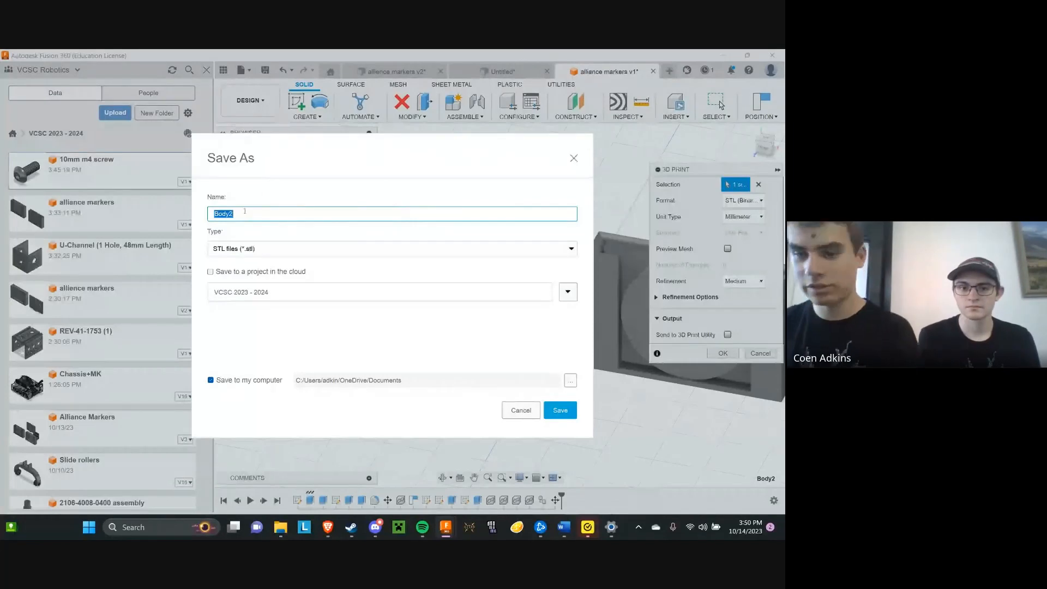
Save the export as an STL file named "Red Alliance marker" in the computer's Downloads folder
{"action": "type", "text": "Red Alliance marker"}
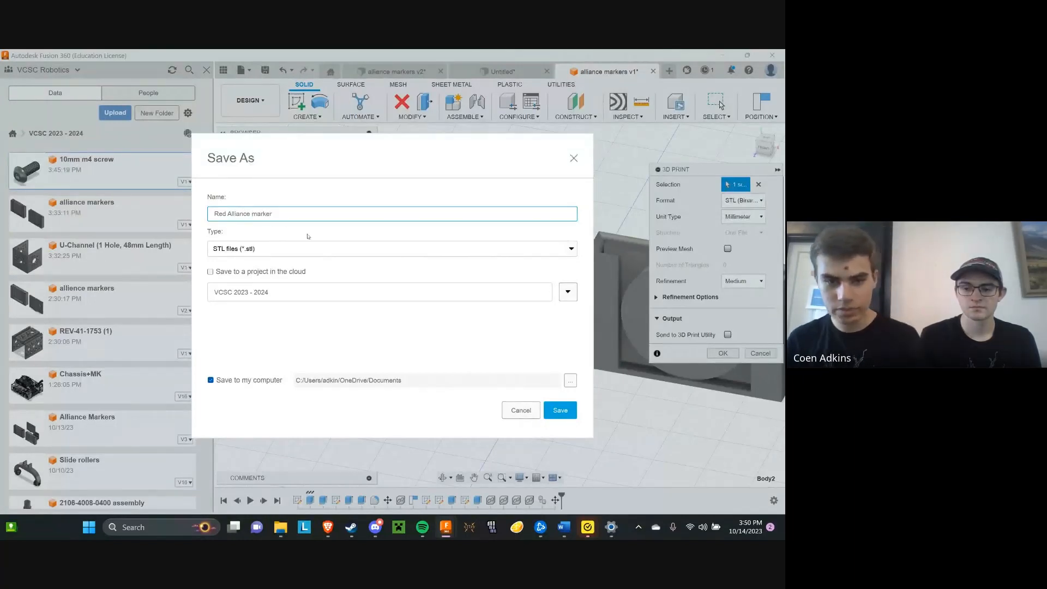
{"action": "left_click", "coordinate": [570, 249]}
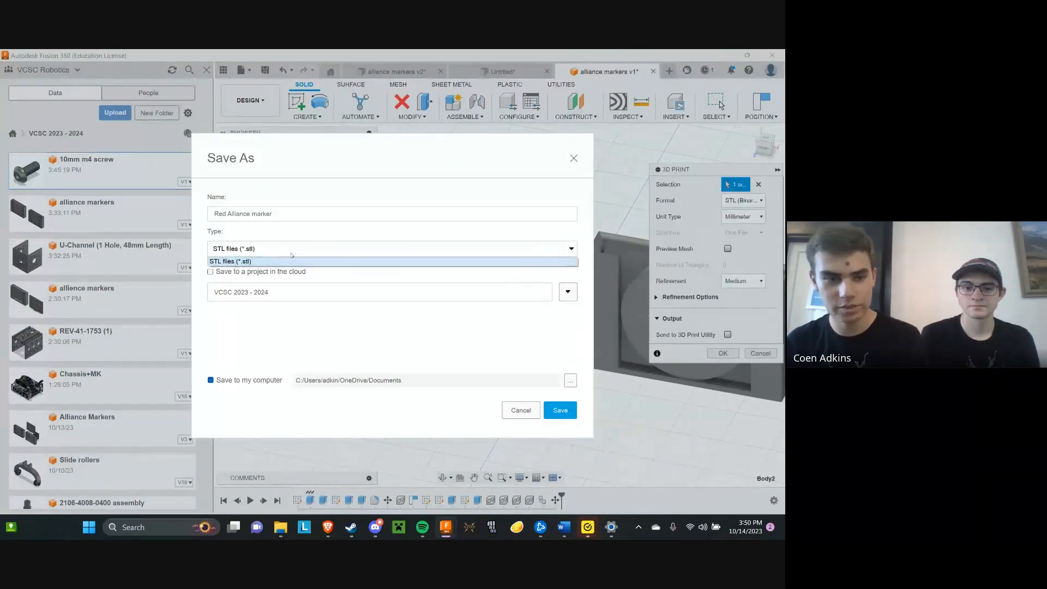
{"action": "left_click", "coordinate": [236, 260]}
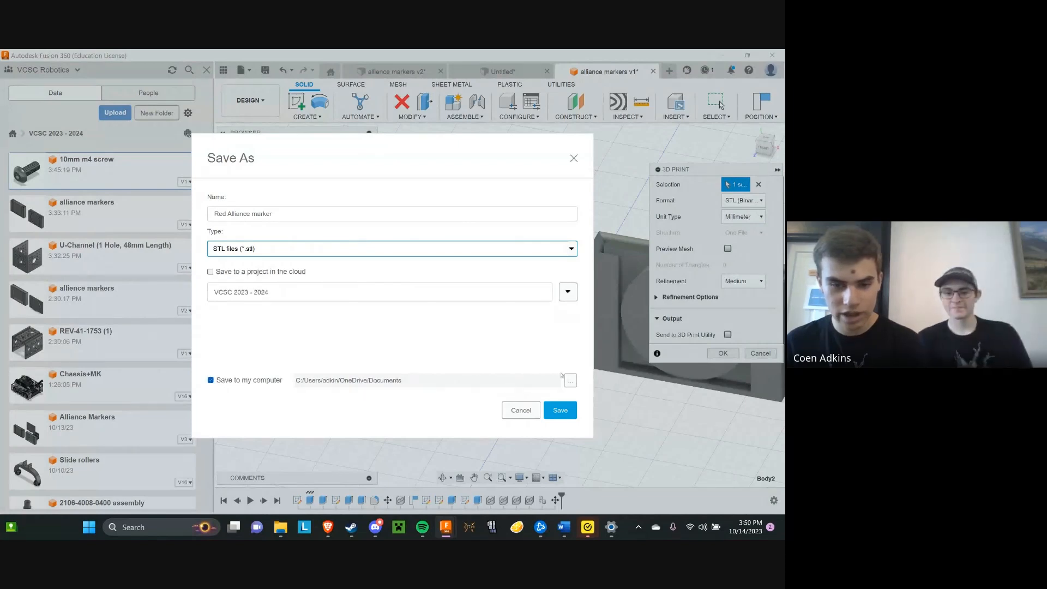
{"action": "left_click", "coordinate": [570, 380]}
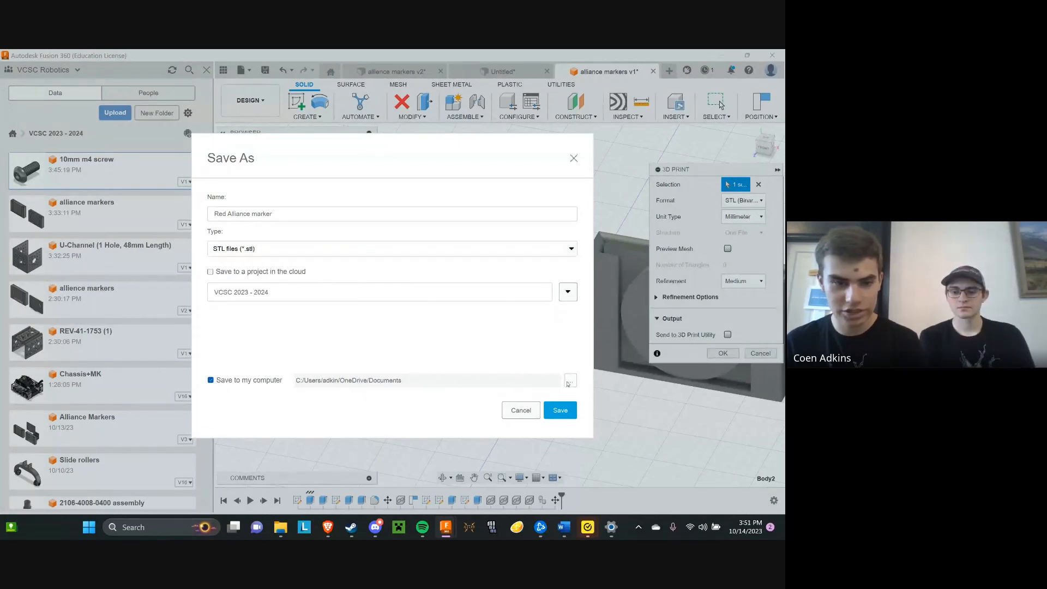
{"action": "left_click", "coordinate": [237, 269]}
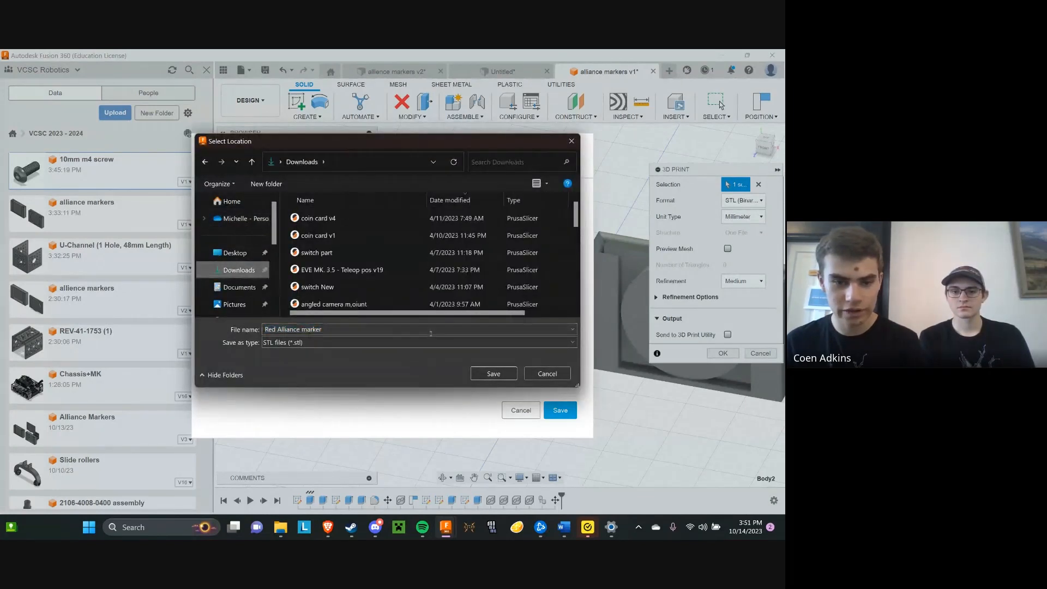
{"action": "left_click", "coordinate": [493, 374]}
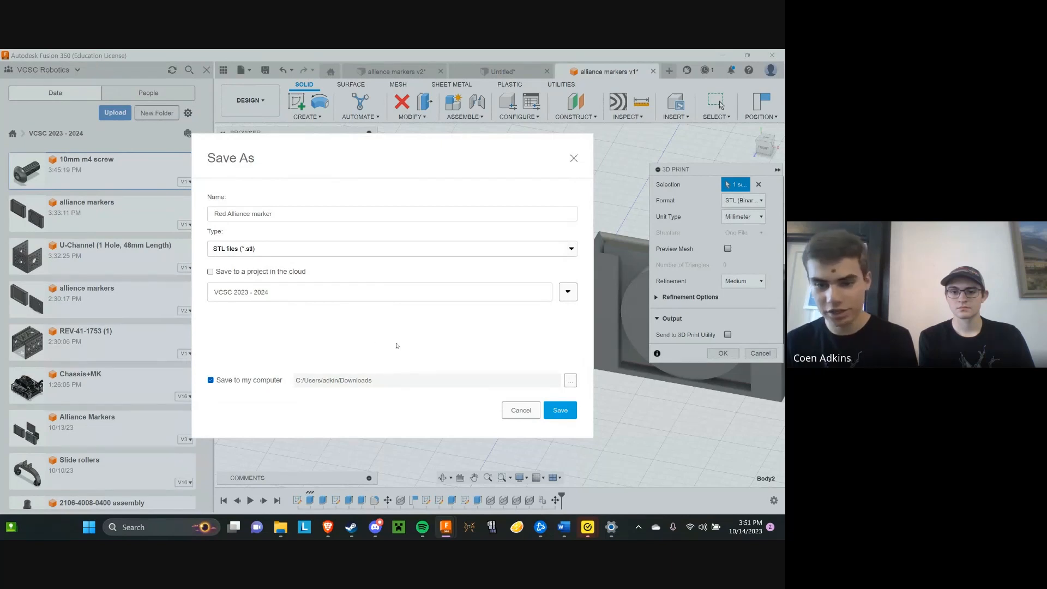
{"action": "left_click", "coordinate": [560, 410]}
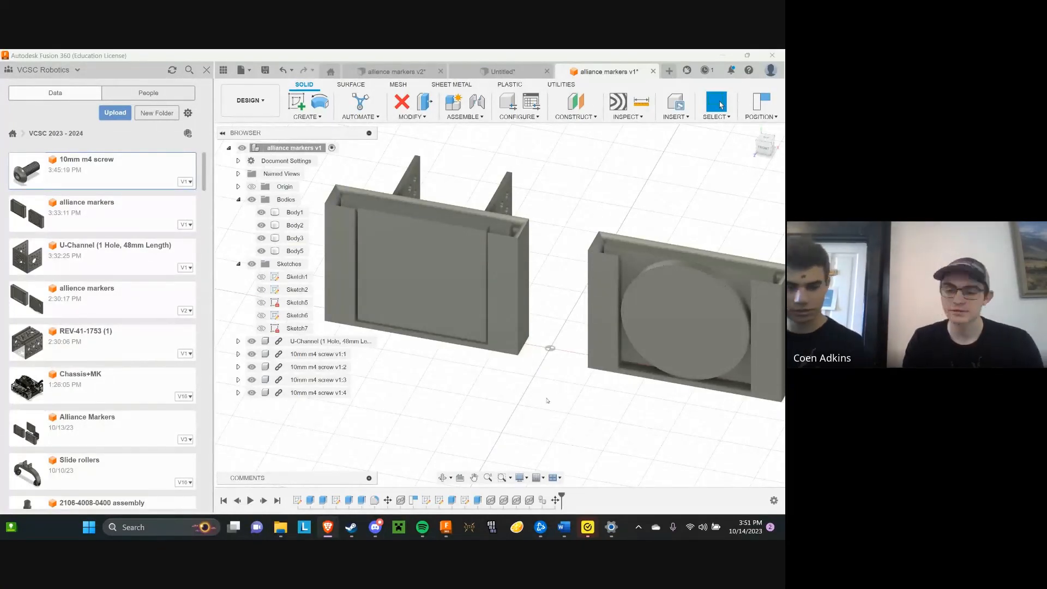
Switch to PrusaSlicer and import the recent file Red Alliance marker onto the print bed
{"action": "left_click", "coordinate": [159, 527]}
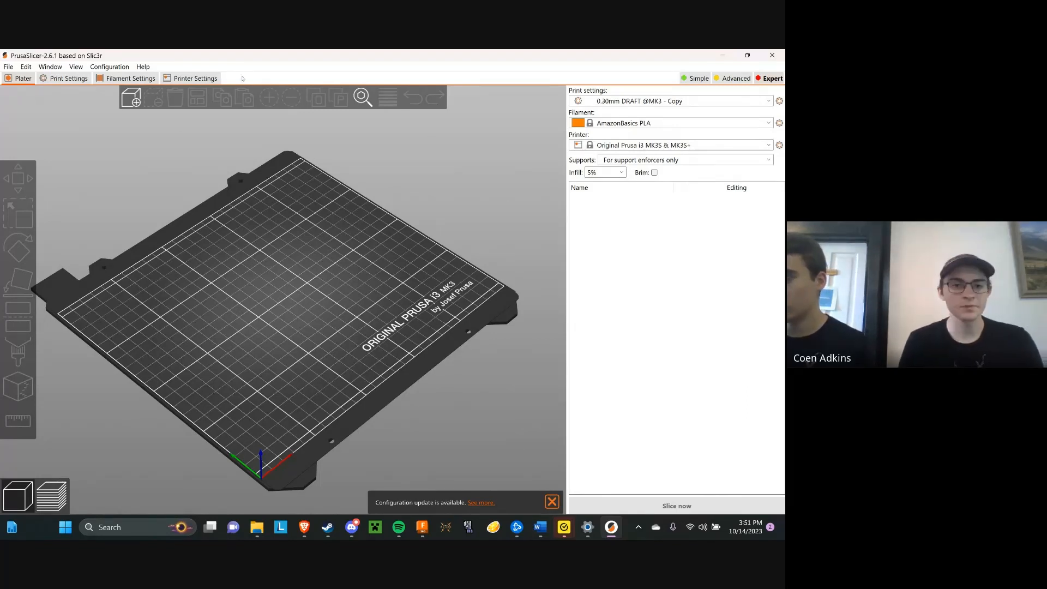
{"action": "left_click", "coordinate": [130, 99]}
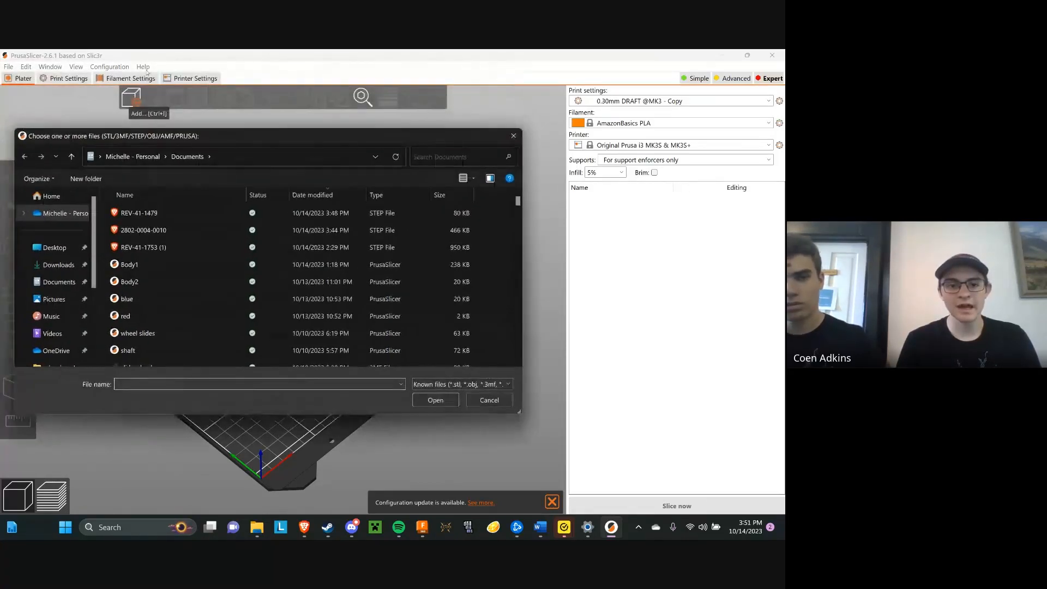
{"action": "left_click", "coordinate": [54, 196]}
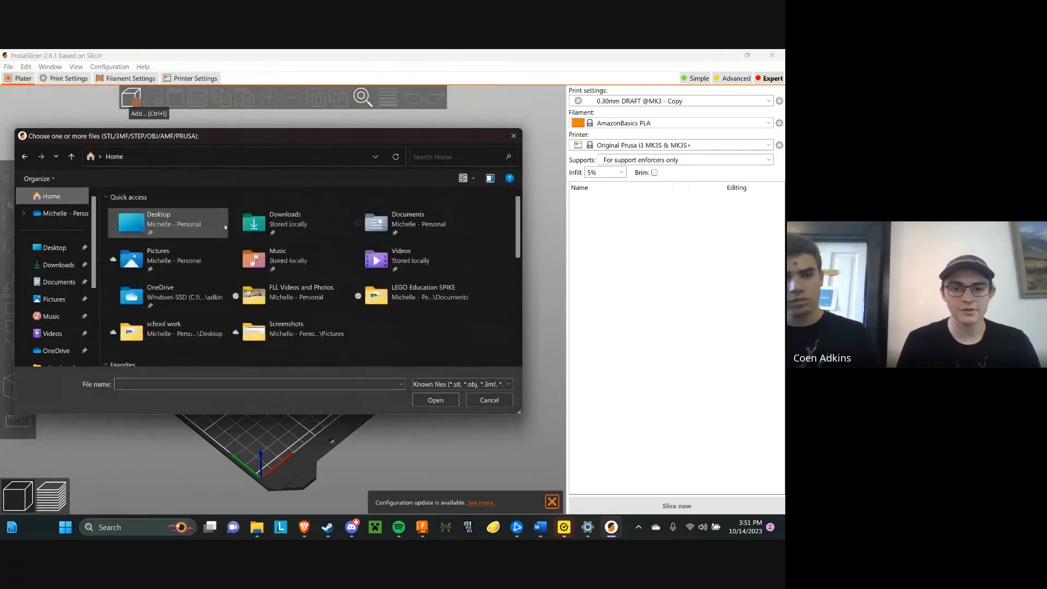
{"action": "scroll", "coordinate": [225, 228], "scroll_direction": "down", "scroll_amount": 3}
{"action": "scroll", "coordinate": [227, 237], "scroll_direction": "down", "scroll_amount": 3}
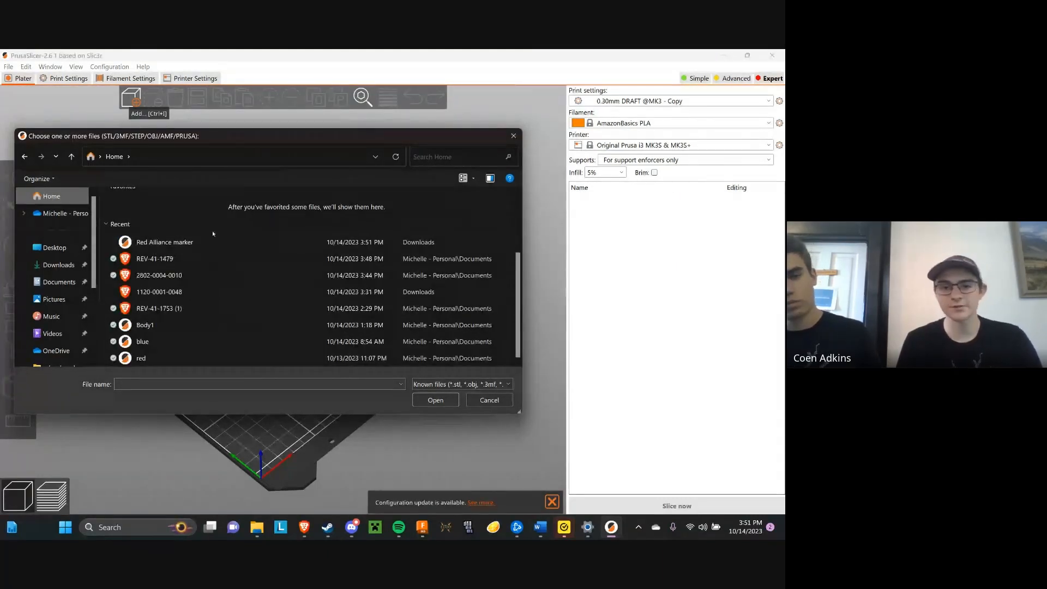
{"action": "left_click", "coordinate": [149, 240]}
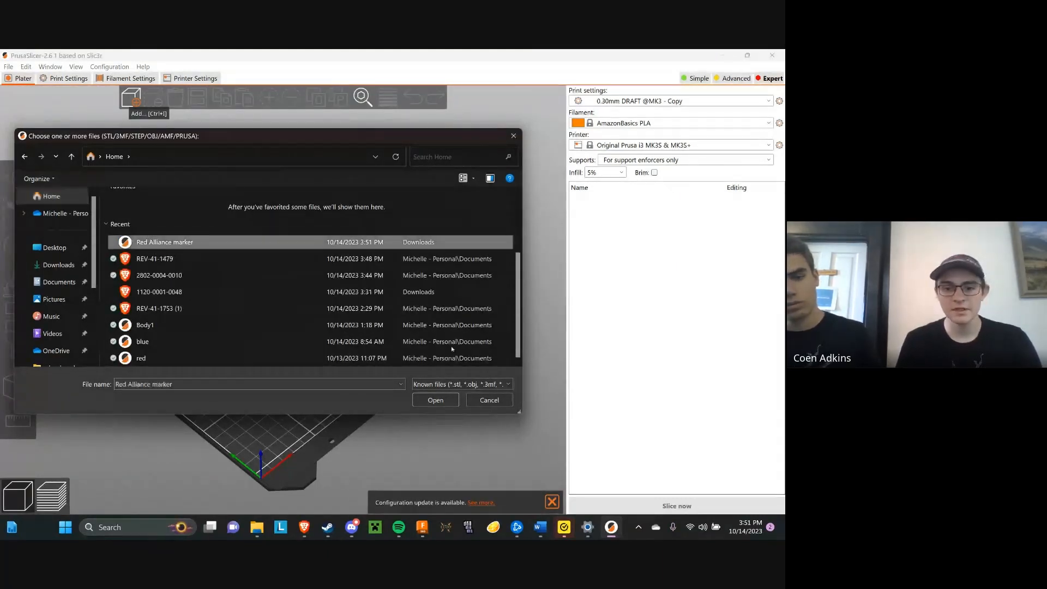
{"action": "left_click", "coordinate": [436, 401]}
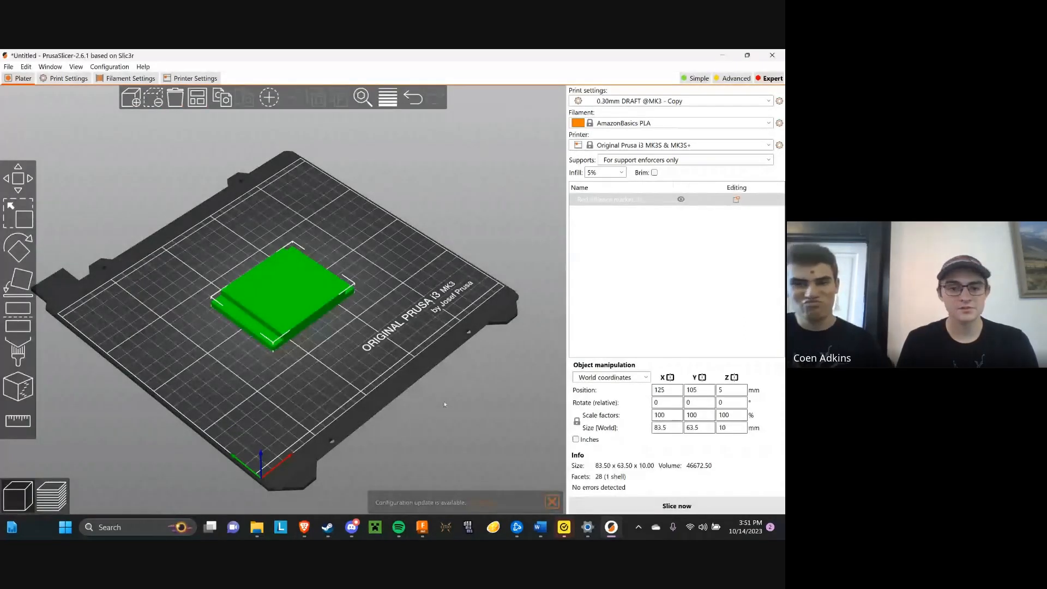
Check how the marker lies on the bed and choose Original Prusa i3 MK3S & MK3S+ as the printer
{"action": "scroll", "coordinate": [211, 342], "scroll_direction": "up", "scroll_amount": 3}
{"action": "left_click_drag", "start_coordinate": [210, 342], "coordinate": [255, 339]}
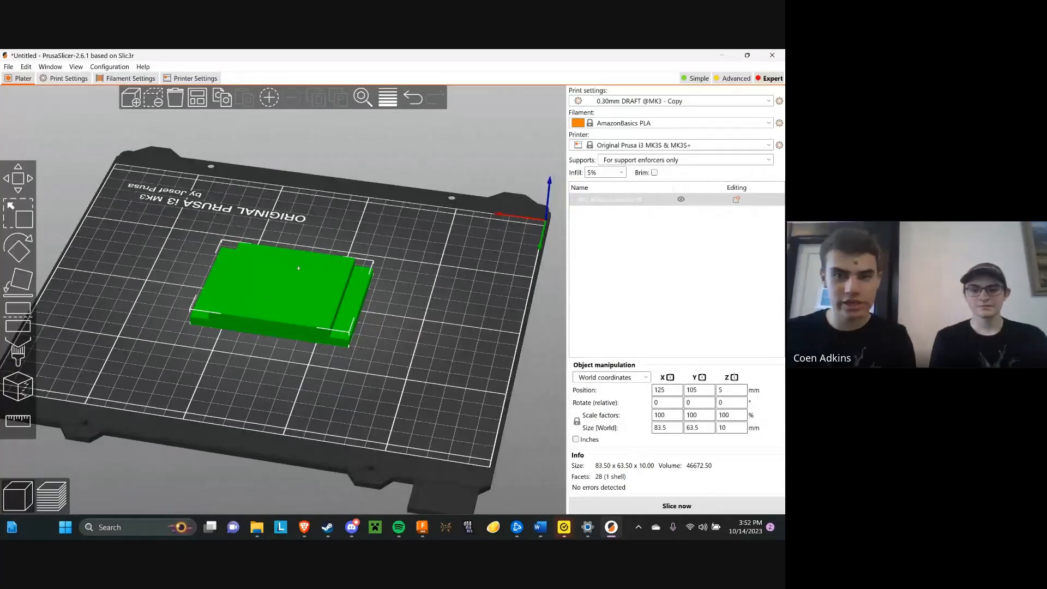
{"action": "left_click_drag", "start_coordinate": [422, 180], "coordinate": [367, 233]}
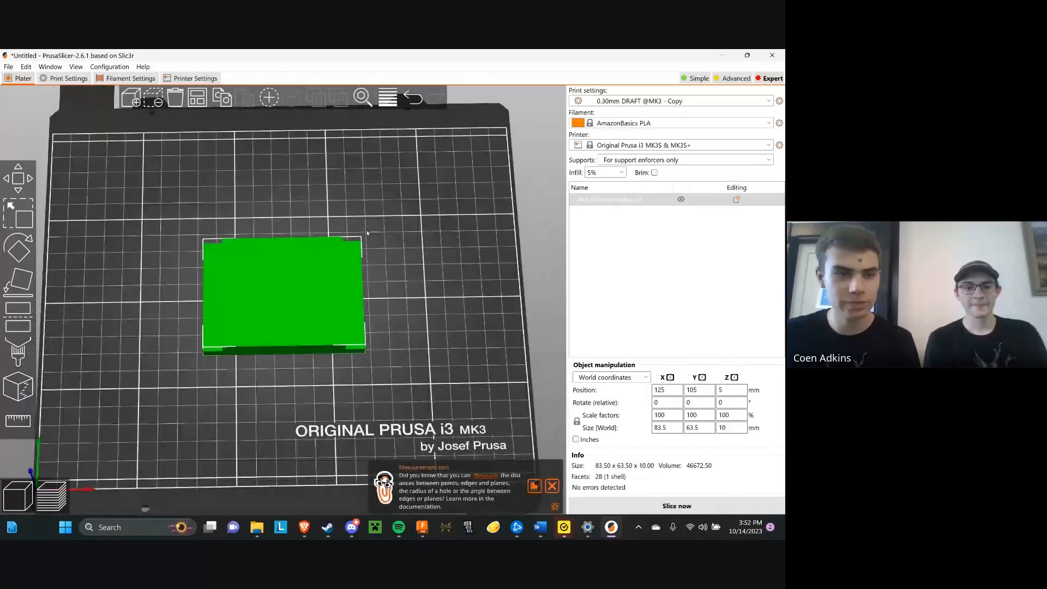
{"action": "right_click_drag", "start_coordinate": [367, 233], "coordinate": [391, 231]}
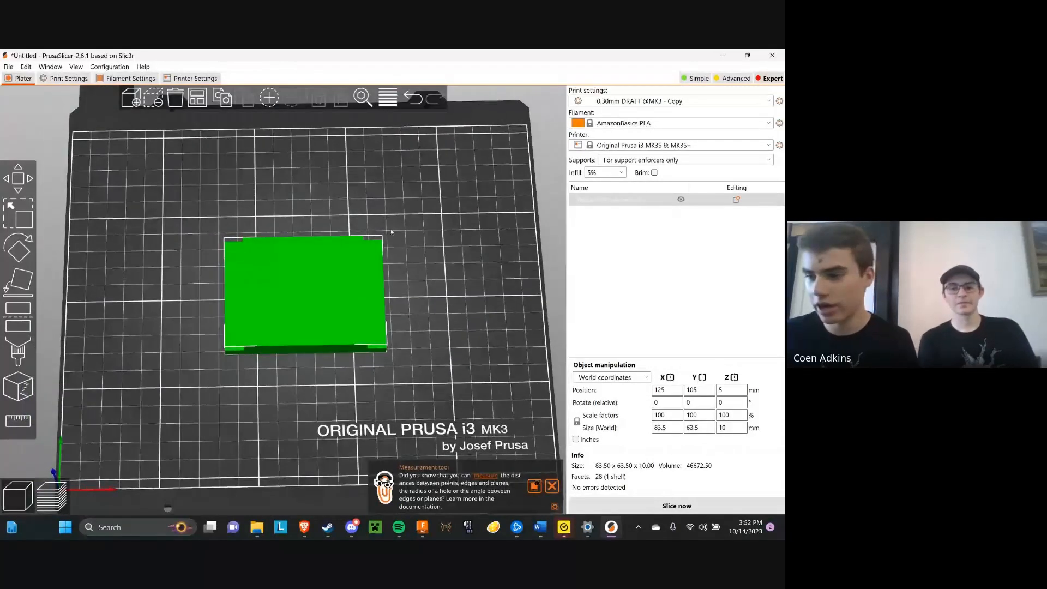
{"action": "scroll", "coordinate": [391, 231], "scroll_direction": "down", "scroll_amount": 3}
{"action": "mouse_move", "coordinate": [391, 231]}
{"action": "left_mouse_down"}
{"action": "mouse_move", "coordinate": [389, 248]}
{"action": "mouse_move", "coordinate": [399, 223]}
{"action": "mouse_move", "coordinate": [390, 229]}
{"action": "left_mouse_up"}
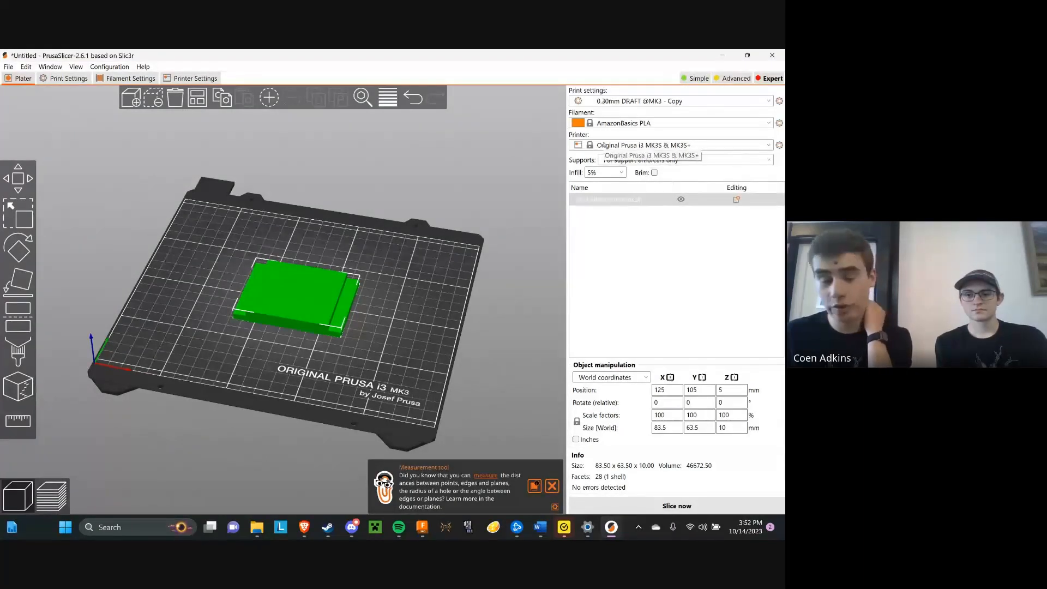
{"action": "left_click", "coordinate": [659, 149]}
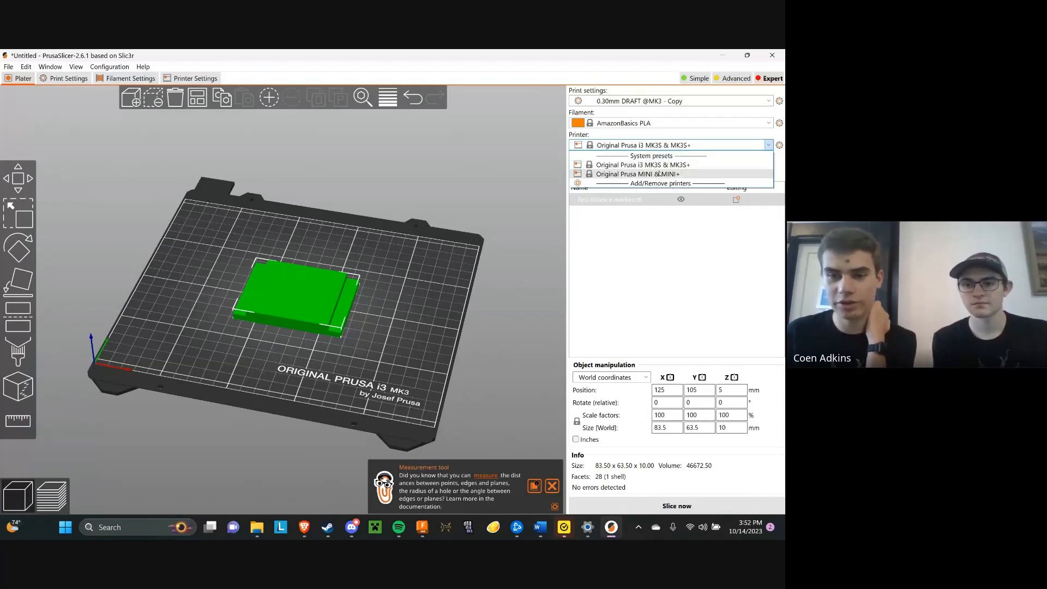
{"action": "left_click", "coordinate": [670, 165]}
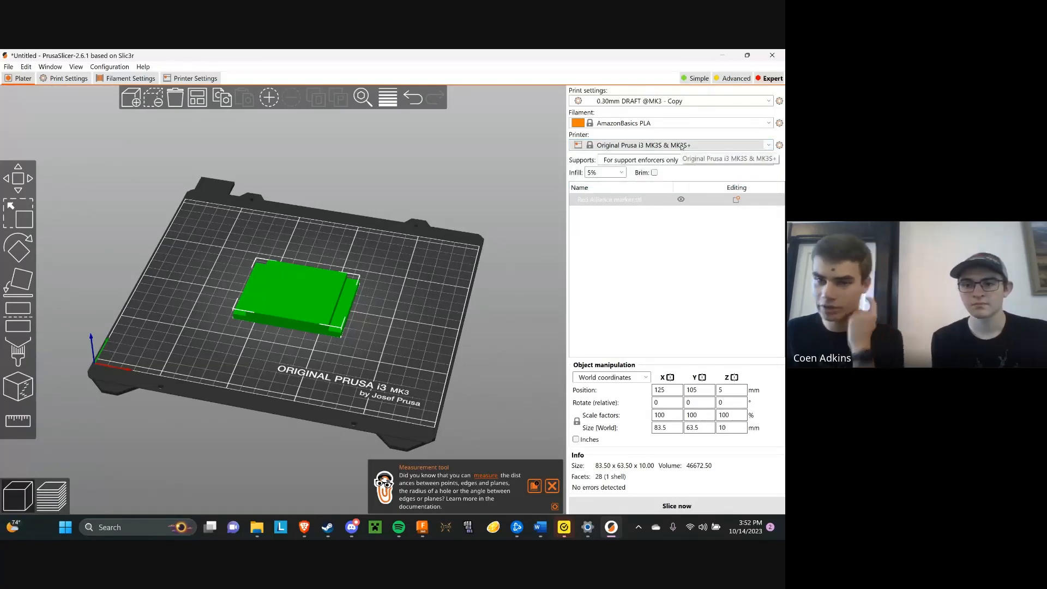
Set the filament to Generic PLA and the print settings to the 0.20mm QUALITY system preset
{"action": "left_click", "coordinate": [636, 121]}
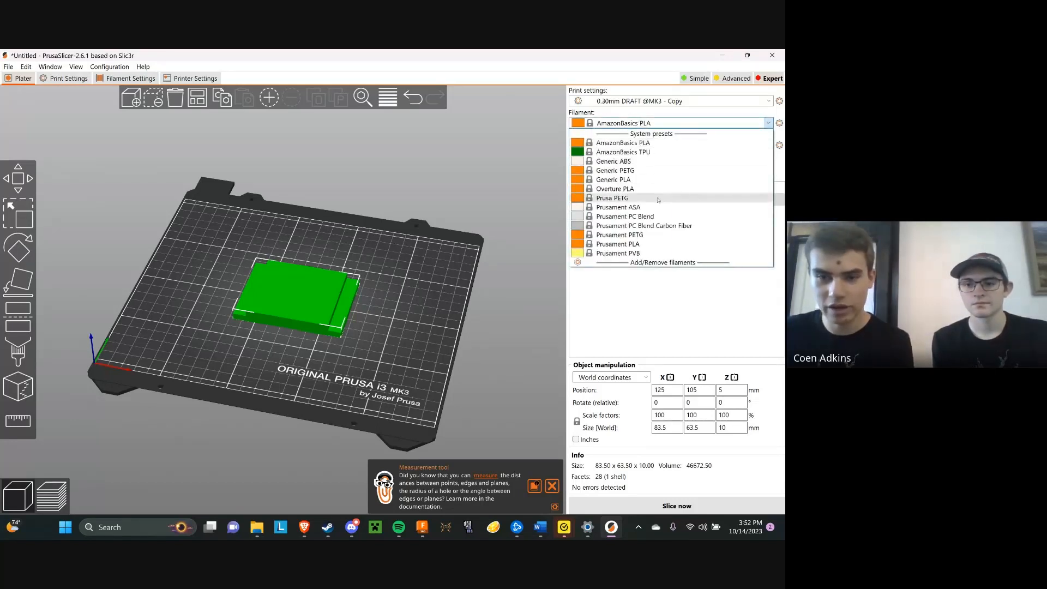
{"action": "left_click", "coordinate": [653, 143]}
{"action": "left_click", "coordinate": [657, 123]}
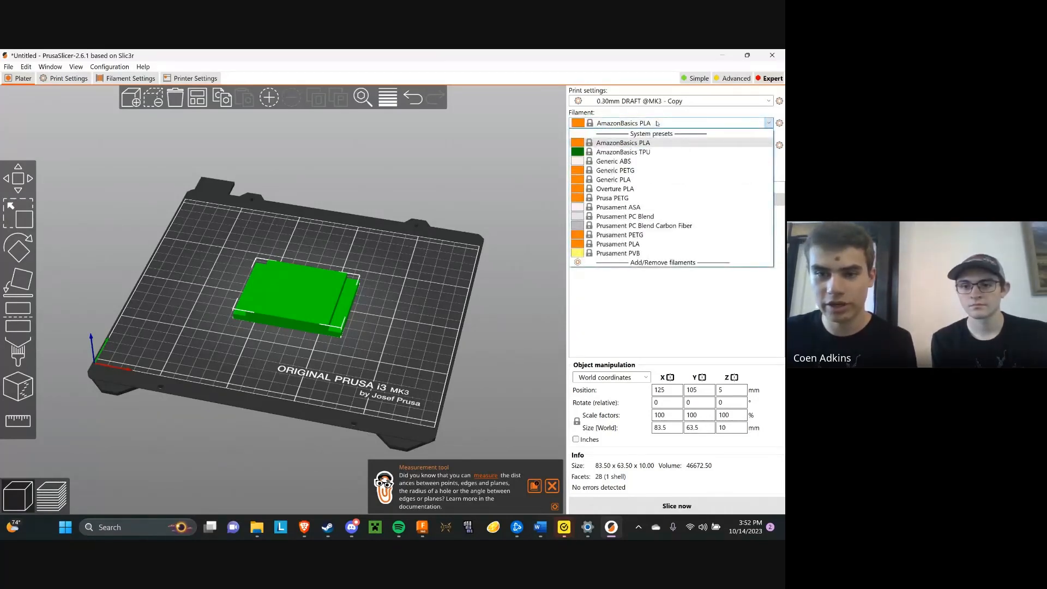
{"action": "left_click", "coordinate": [643, 180]}
{"action": "left_click", "coordinate": [643, 127]}
{"action": "left_click", "coordinate": [644, 127]}
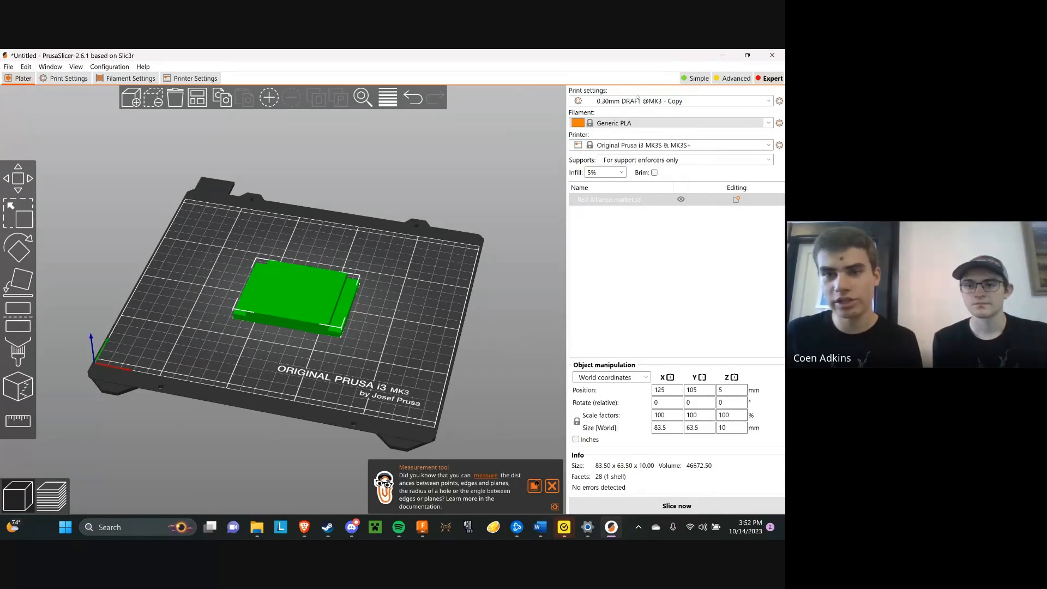
{"action": "left_click", "coordinate": [674, 102]}
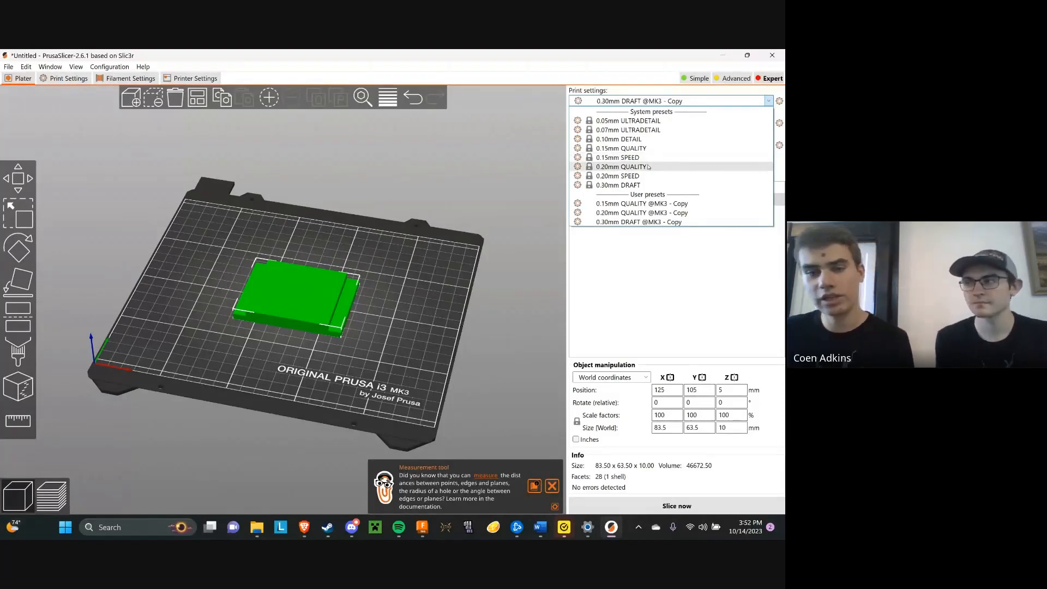
{"action": "left_click", "coordinate": [622, 167]}
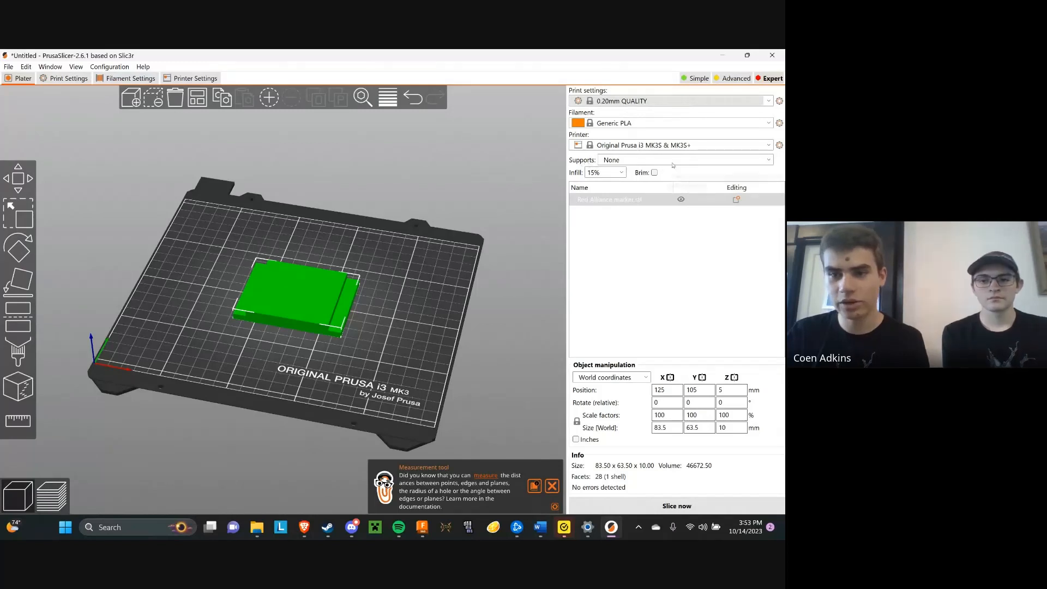
Set the infill of the marker print to 5%
{"action": "mouse_move", "coordinate": [390, 269]}
{"action": "left_mouse_down"}
{"action": "mouse_move", "coordinate": [393, 241]}
{"action": "mouse_move", "coordinate": [447, 253]}
{"action": "mouse_move", "coordinate": [422, 263]}
{"action": "mouse_move", "coordinate": [396, 254]}
{"action": "left_mouse_up"}
{"action": "left_click_drag", "start_coordinate": [466, 200], "coordinate": [463, 213]}
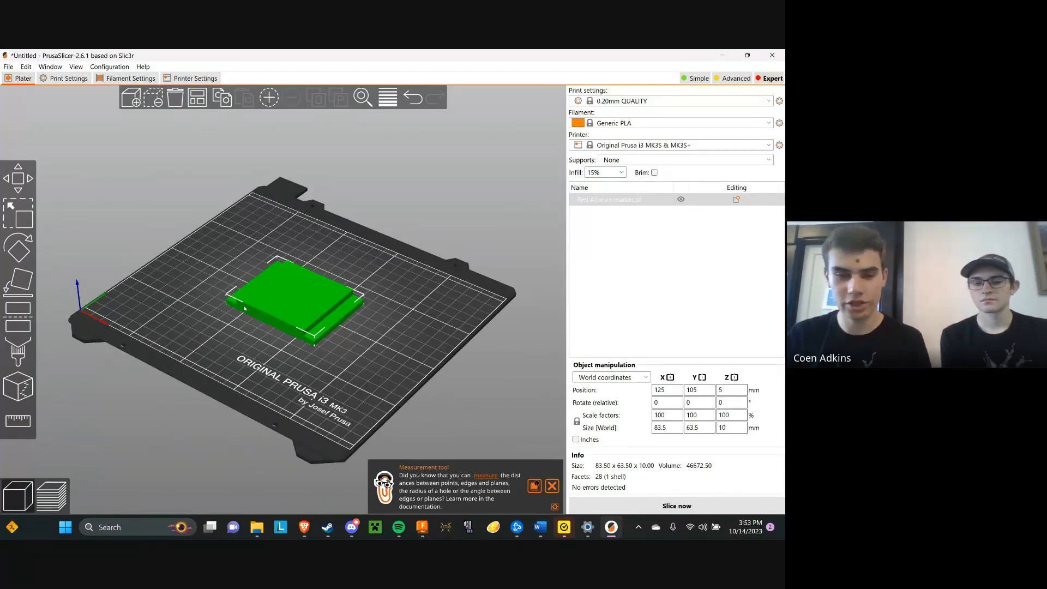
{"action": "left_click_drag", "start_coordinate": [389, 279], "coordinate": [415, 266]}
{"action": "left_click", "coordinate": [621, 172]}
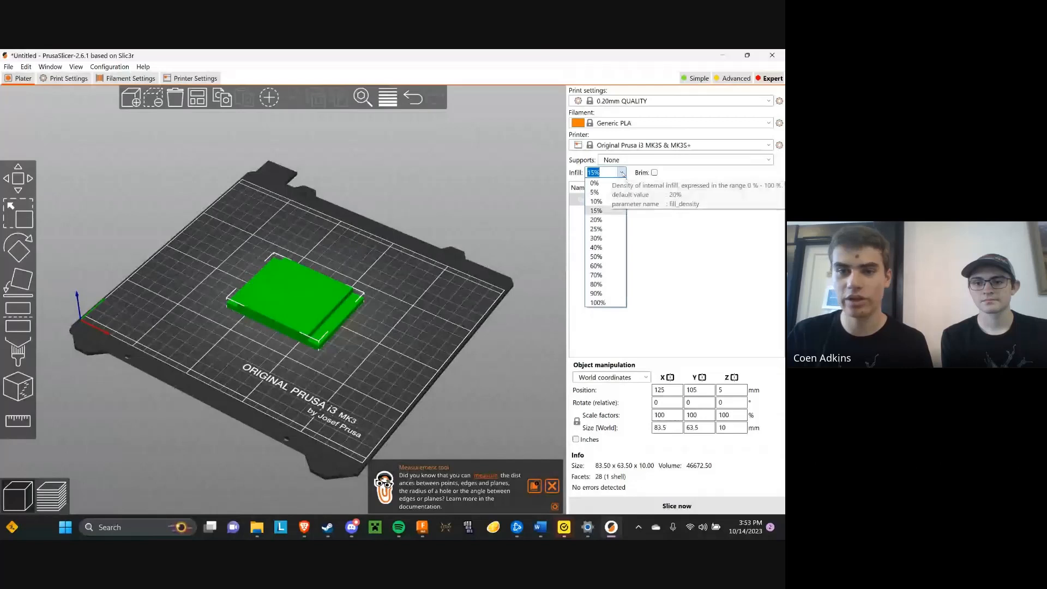
{"action": "left_click", "coordinate": [594, 191]}
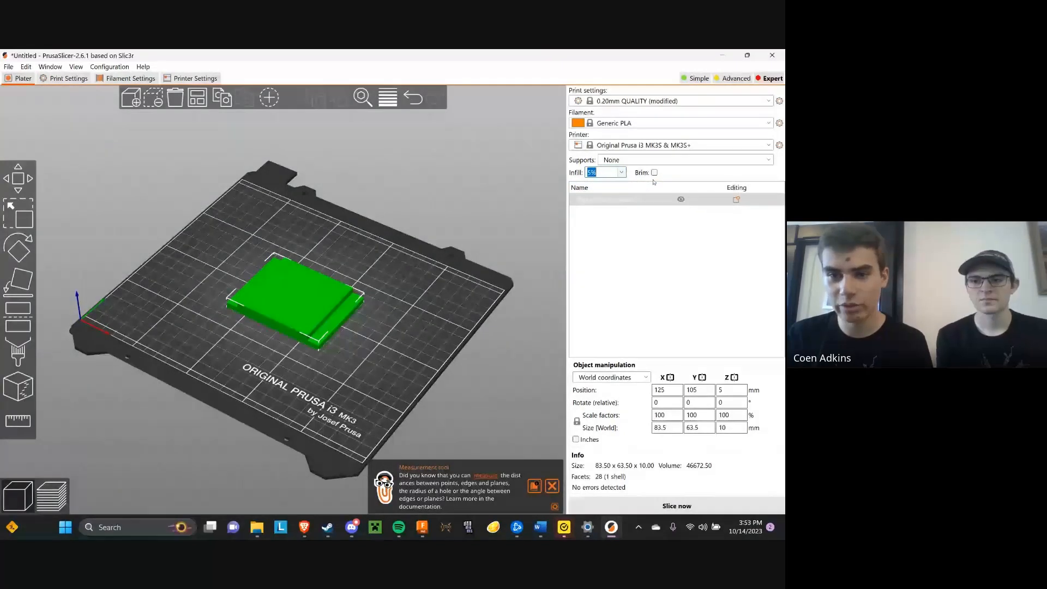
Slice the Red Alliance marker and inspect the sliced preview from above and from underneath
{"action": "left_click_drag", "start_coordinate": [461, 296], "coordinate": [469, 269]}
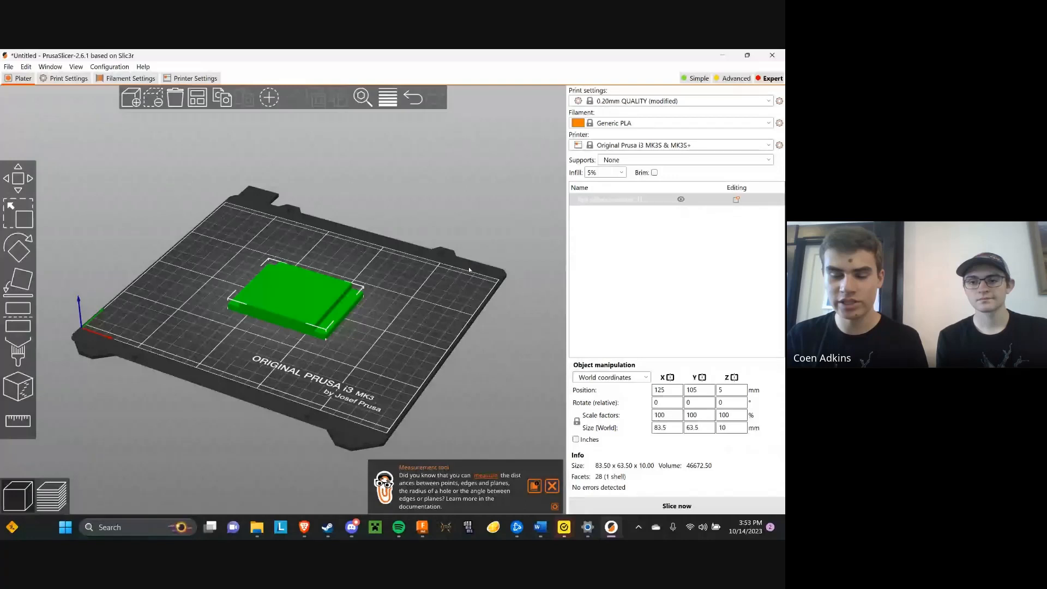
{"action": "left_click_drag", "start_coordinate": [469, 268], "coordinate": [320, 292]}
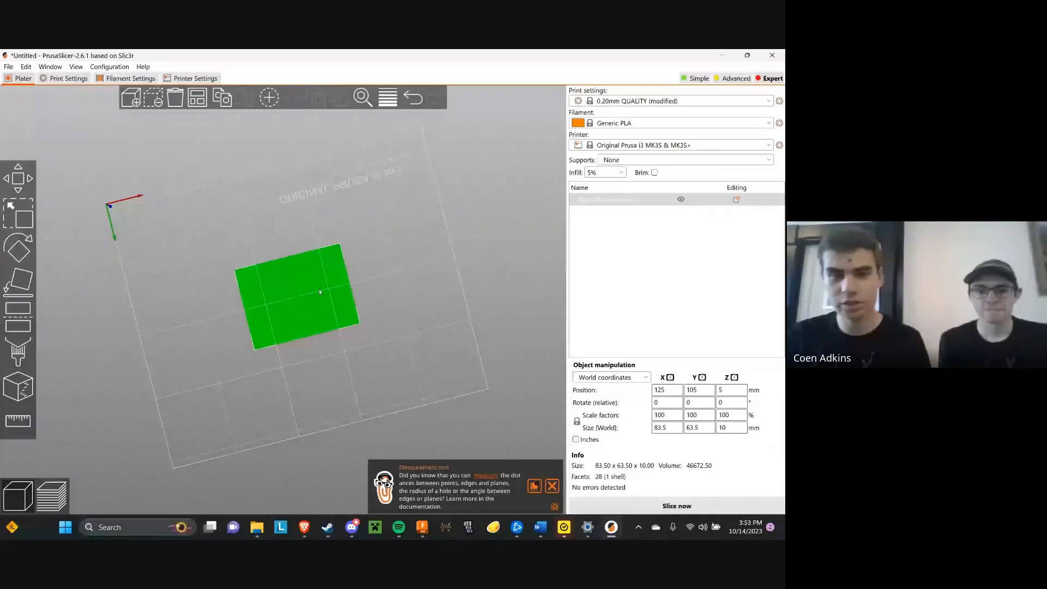
{"action": "key", "text": "0"}
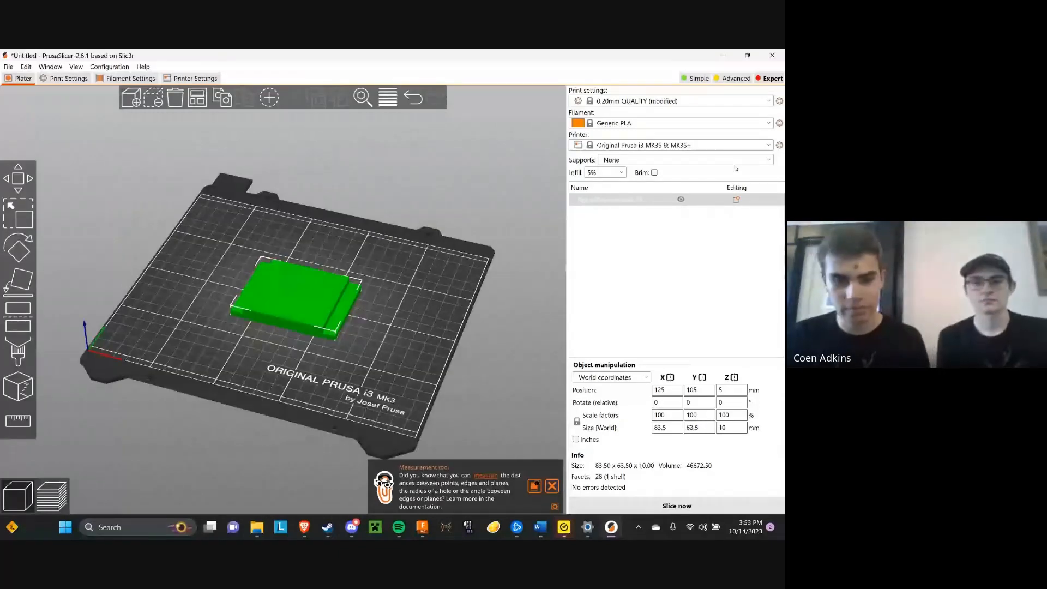
{"action": "left_click", "coordinate": [676, 506]}
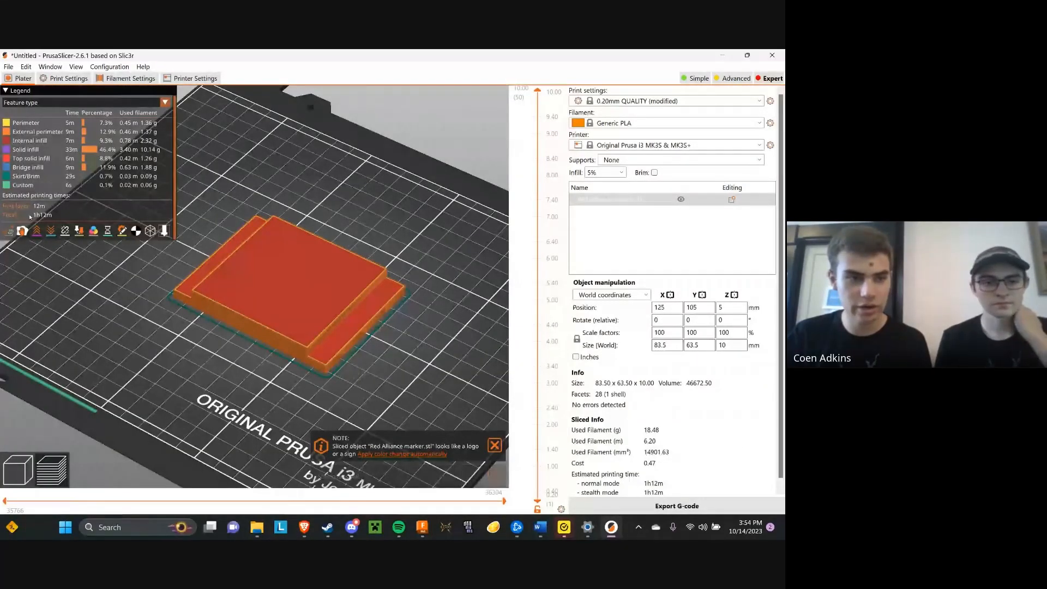
{"action": "left_click_drag", "start_coordinate": [436, 234], "coordinate": [451, 234]}
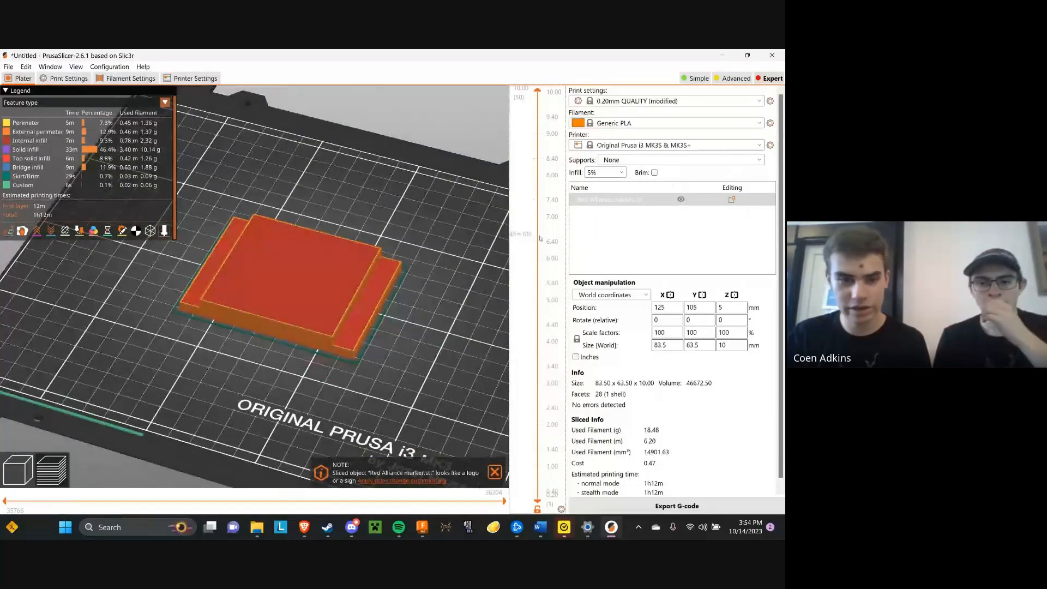
{"action": "left_click_drag", "start_coordinate": [540, 237], "coordinate": [504, 204]}
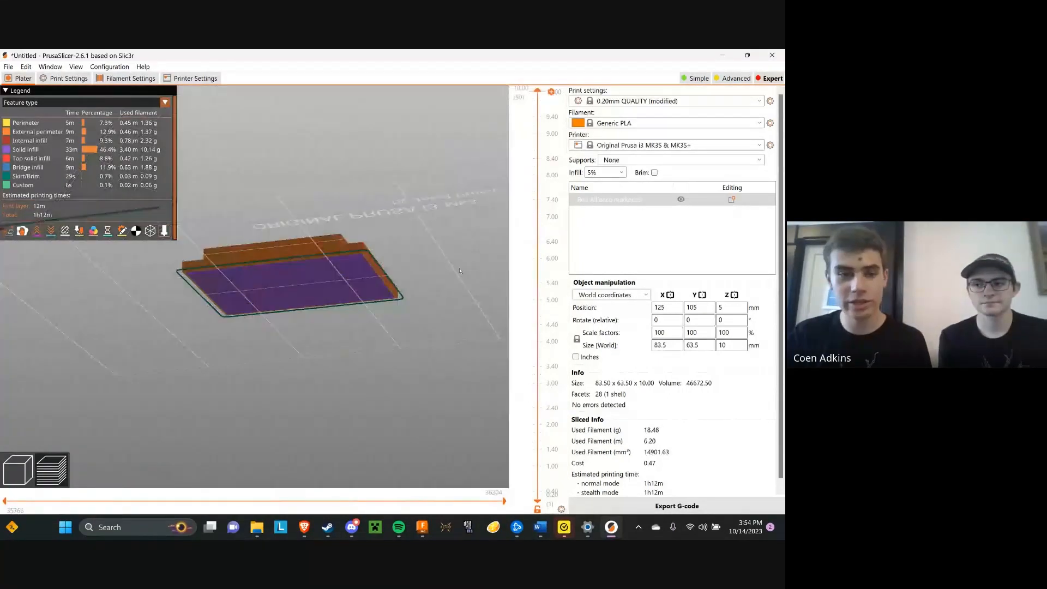
Return from the sliced preview to the 3D editor and move the Red Alliance marker to about X 127, Y 145 mm
{"action": "left_click_drag", "start_coordinate": [460, 271], "coordinate": [408, 278]}
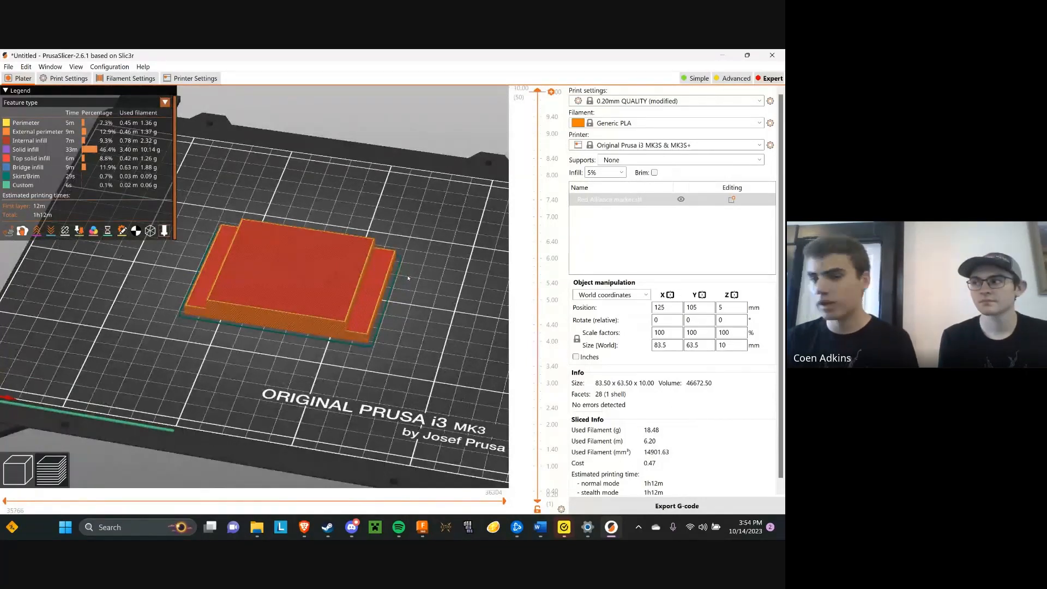
{"action": "left_click_drag", "start_coordinate": [410, 279], "coordinate": [411, 275]}
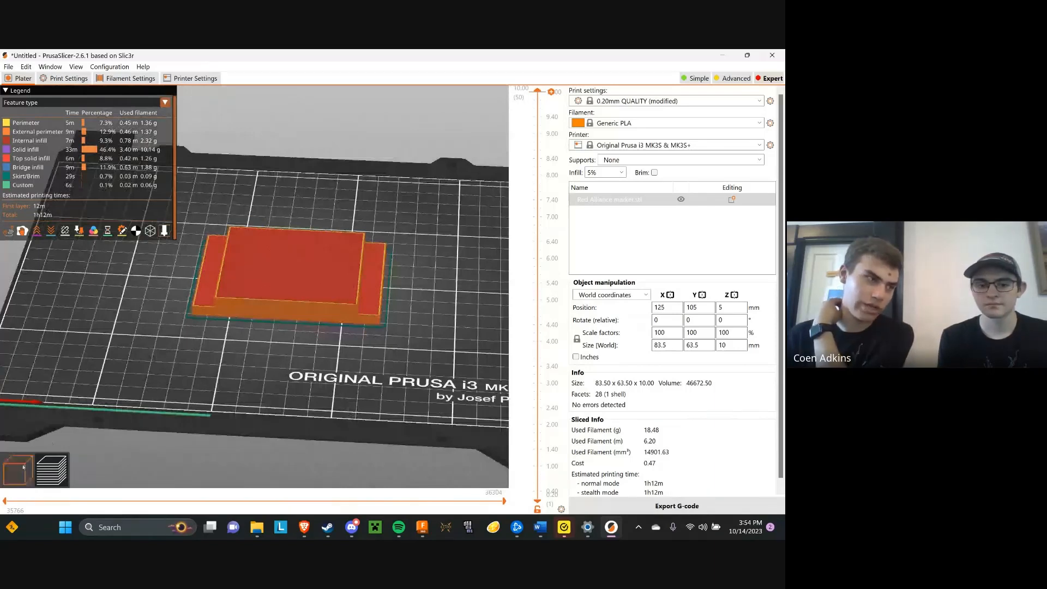
{"action": "scroll", "coordinate": [289, 362], "scroll_direction": "up", "scroll_amount": 1}
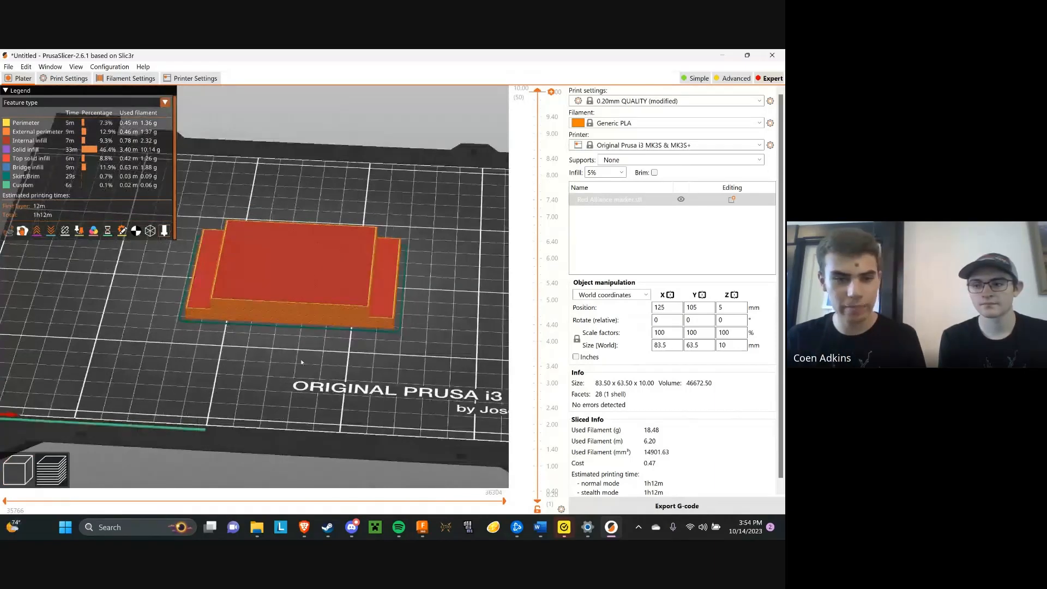
{"action": "key", "text": "Tab"}
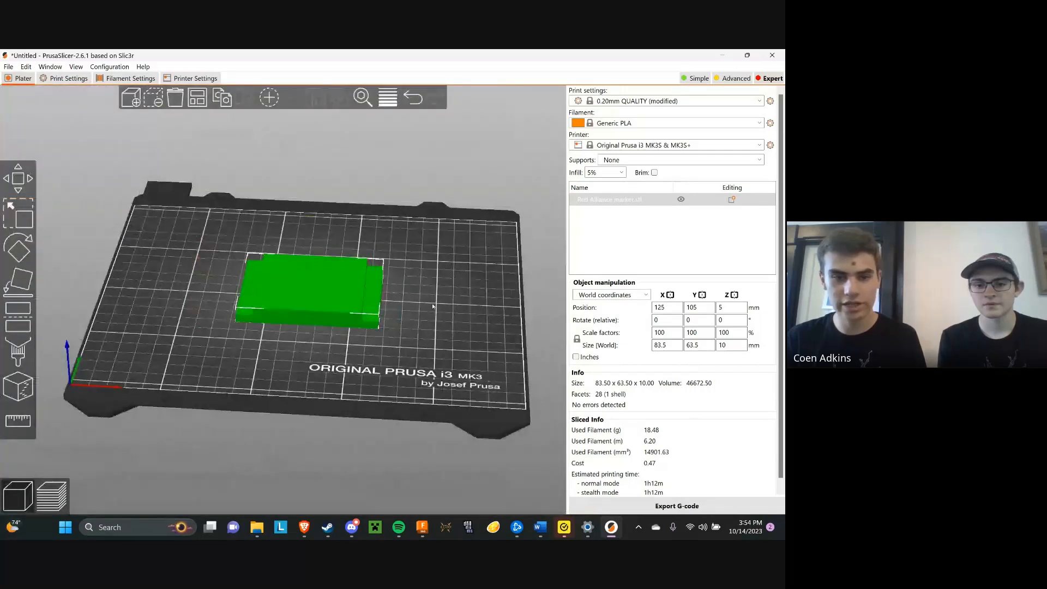
{"action": "left_click_drag", "start_coordinate": [432, 306], "coordinate": [490, 326]}
{"action": "left_click_drag", "start_coordinate": [327, 282], "coordinate": [303, 244]}
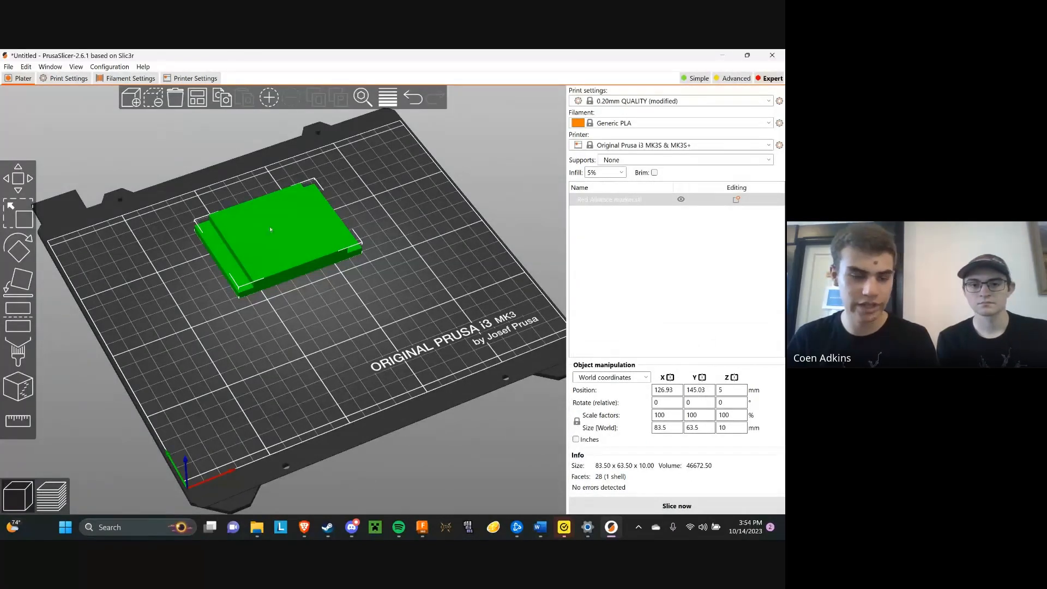
Duplicate the Red Alliance marker, place the copy beside the original on the bed, and slice both markers
{"action": "key", "text": "ctrl+c"}
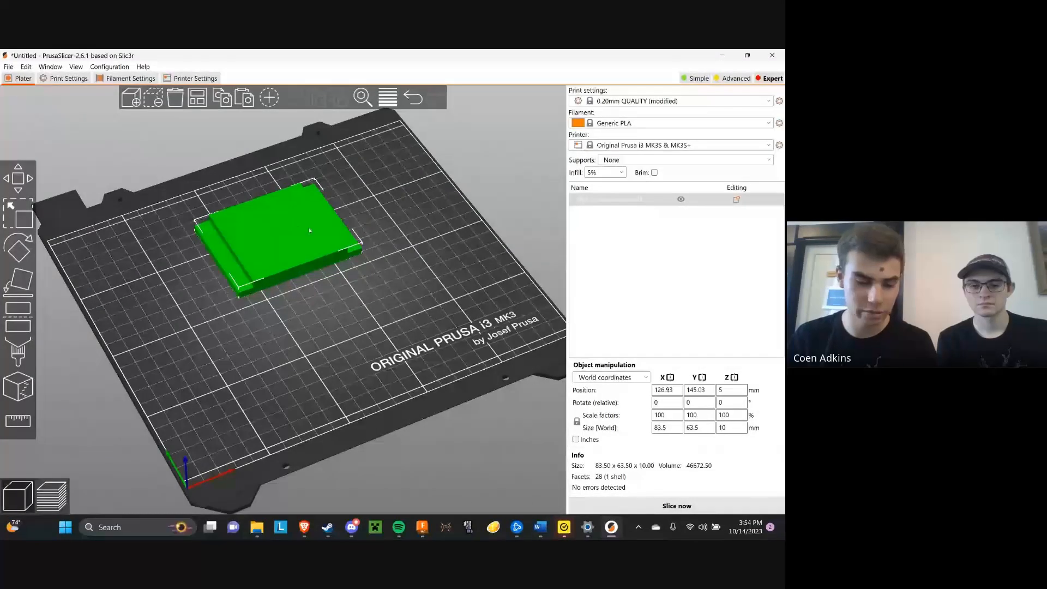
{"action": "key", "text": "ctrl+v"}
{"action": "left_click_drag", "start_coordinate": [360, 217], "coordinate": [412, 316]}
{"action": "left_click_drag", "start_coordinate": [494, 298], "coordinate": [478, 325]}
{"action": "left_click_drag", "start_coordinate": [358, 305], "coordinate": [355, 307]}
{"action": "left_click", "coordinate": [436, 327]}
{"action": "left_click_drag", "start_coordinate": [437, 329], "coordinate": [413, 325]}
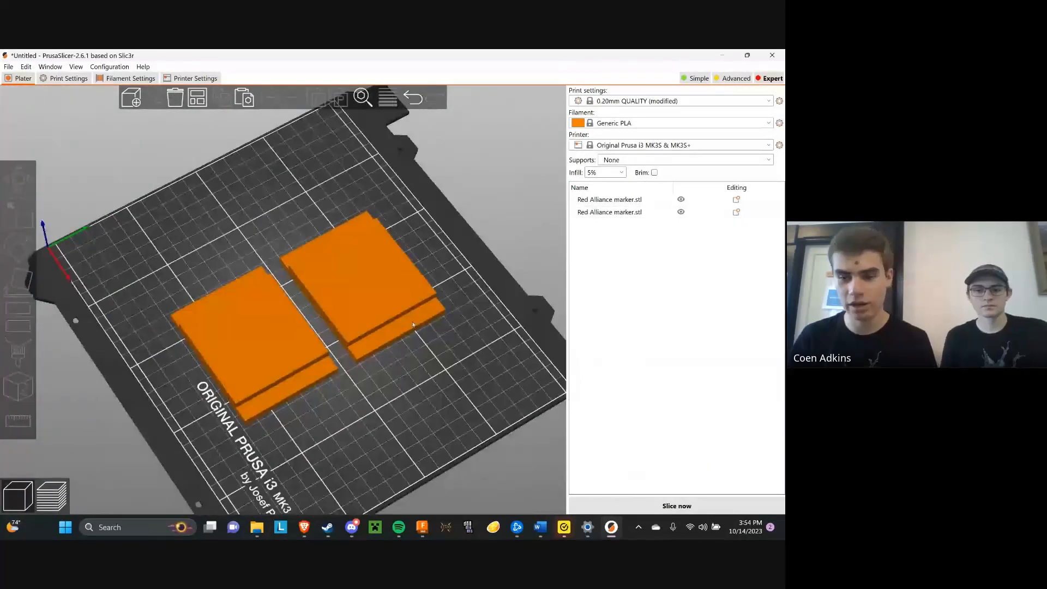
{"action": "left_click", "coordinate": [649, 505]}
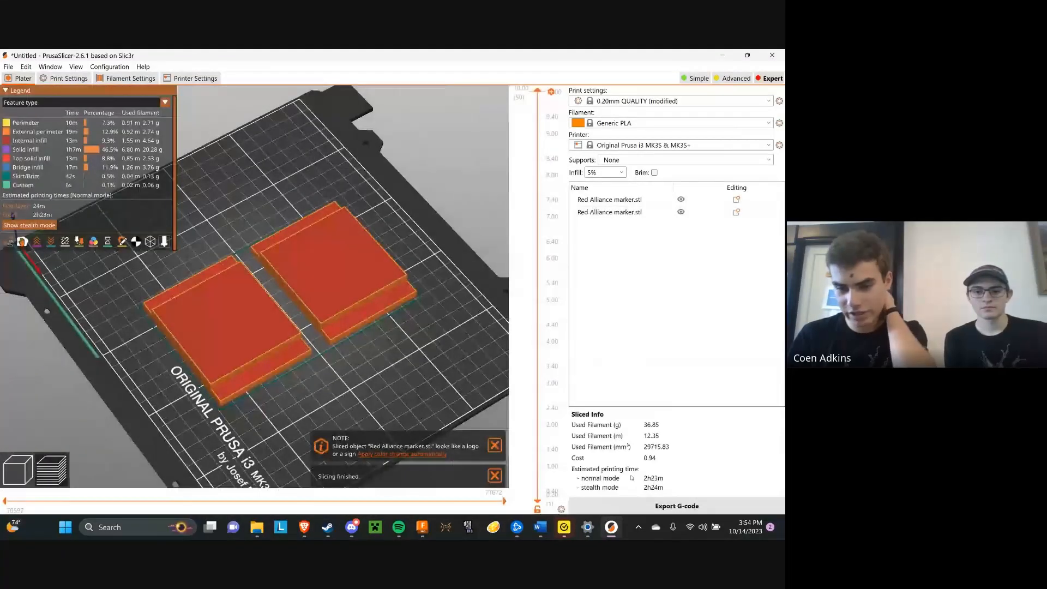
{"action": "left_click_drag", "start_coordinate": [455, 386], "coordinate": [451, 360]}
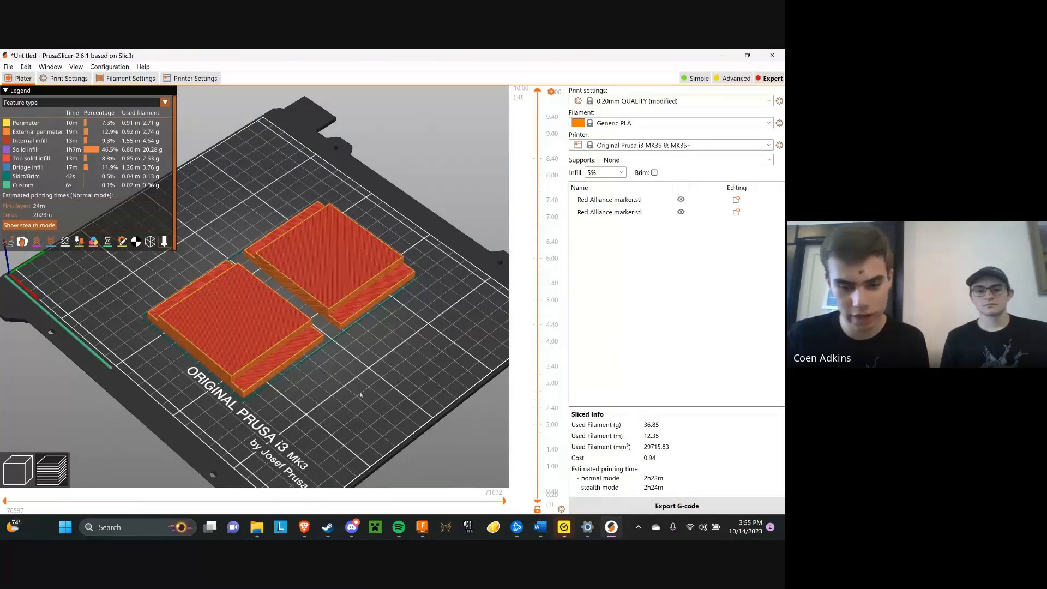
Switch to Fusion 360 and set up a 3D Print export of the marker with the round disc in binary STL format
{"action": "left_click", "coordinate": [424, 528]}
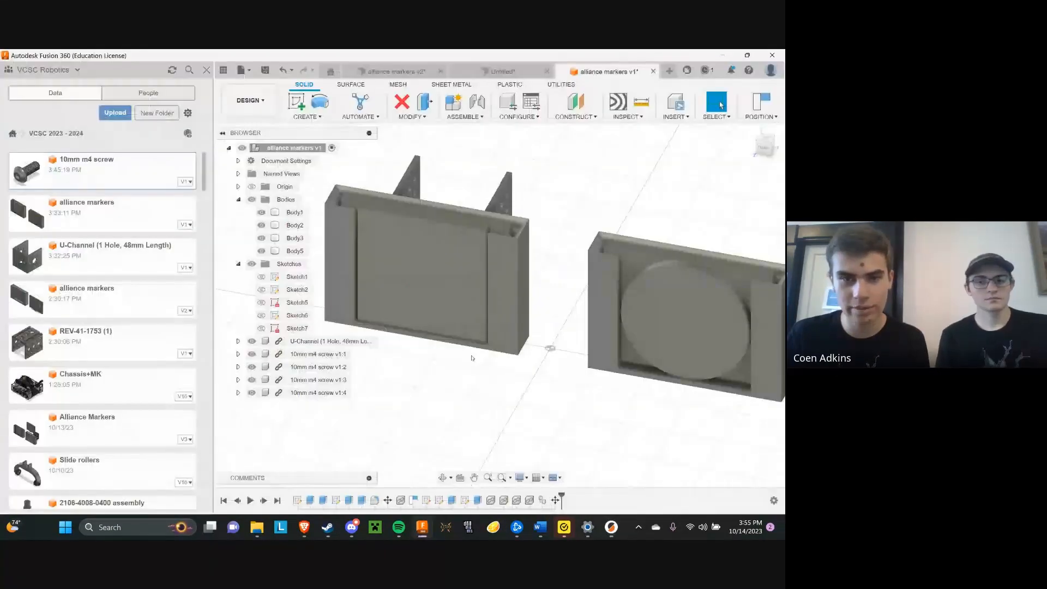
{"action": "left_click", "coordinate": [241, 70]}
{"action": "left_click", "coordinate": [257, 215]}
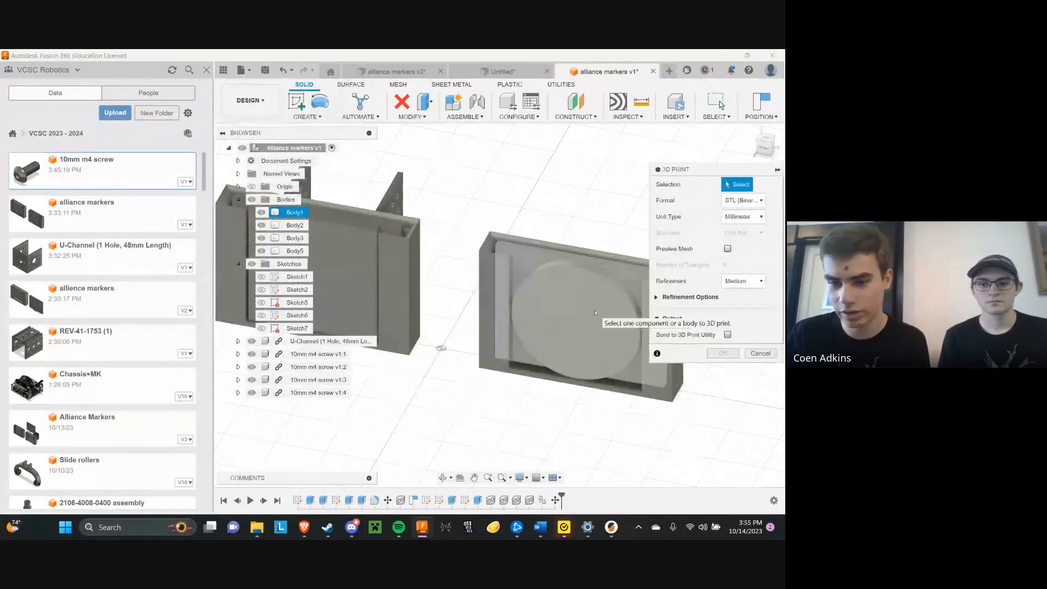
{"action": "left_click", "coordinate": [543, 289]}
{"action": "middle_click_drag", "start_coordinate": [554, 283], "coordinate": [475, 282]}
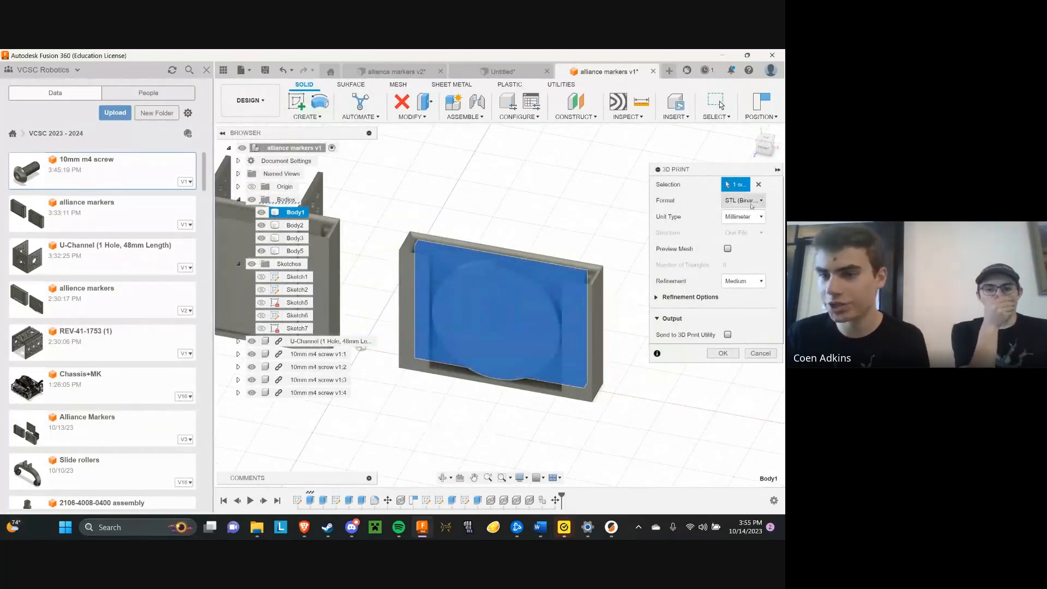
{"action": "left_click", "coordinate": [748, 201]}
{"action": "left_click", "coordinate": [747, 201]}
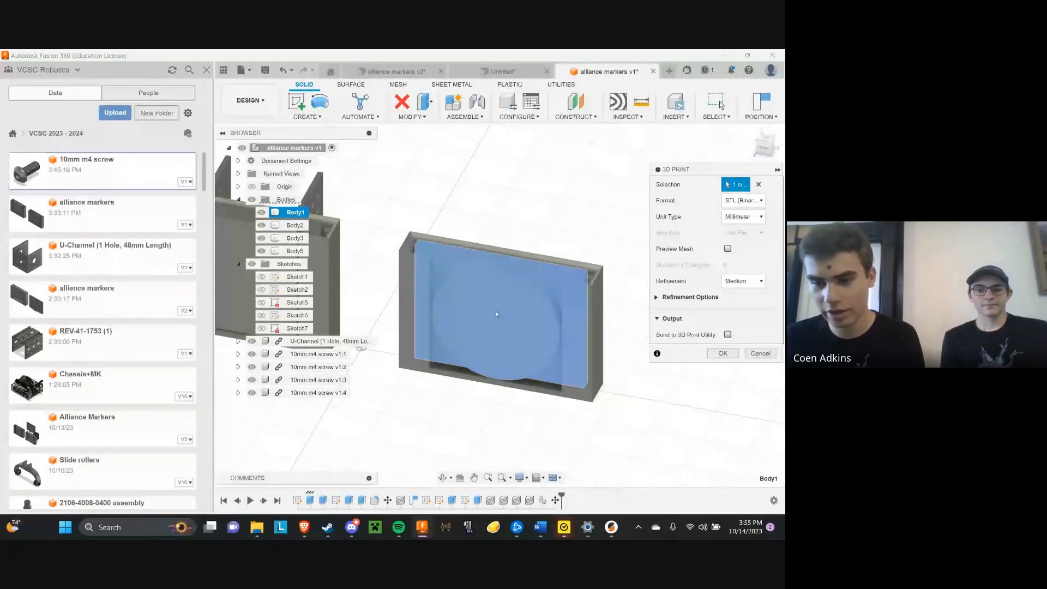
Save the exported mesh as Blue Alliance marker, an STL file in the Downloads folder on the computer
{"action": "left_click", "coordinate": [723, 354]}
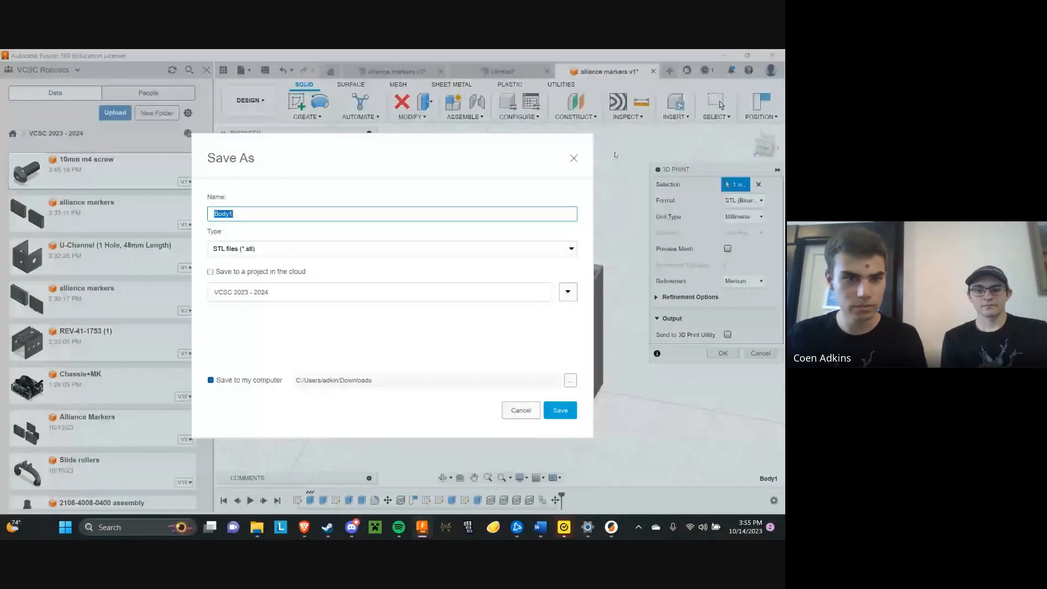
{"action": "type", "text": "Blue A"}
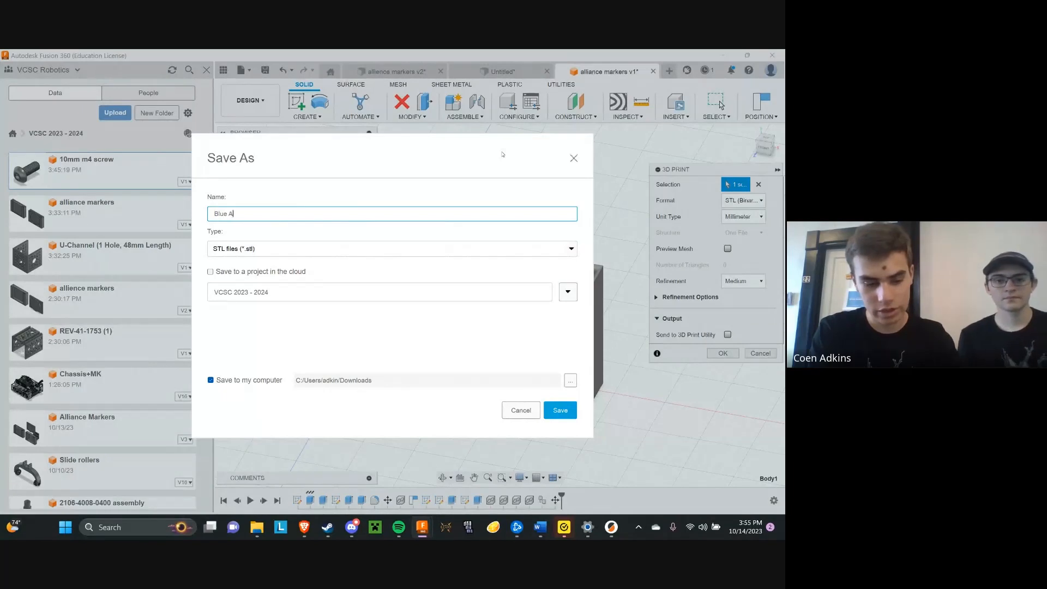
{"action": "type", "text": "lliance marker"}
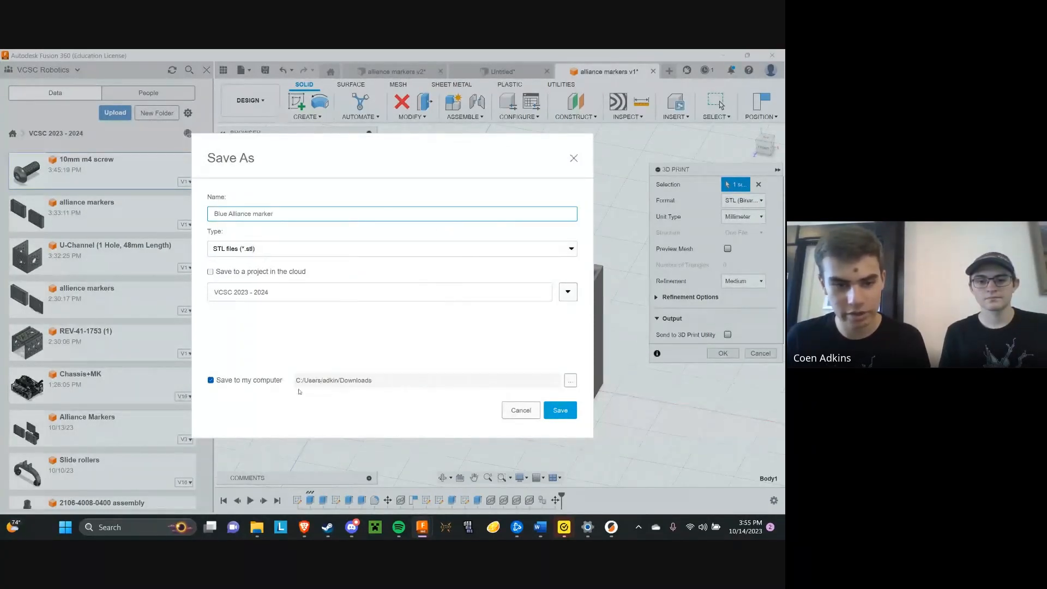
{"action": "left_click", "coordinate": [570, 410]}
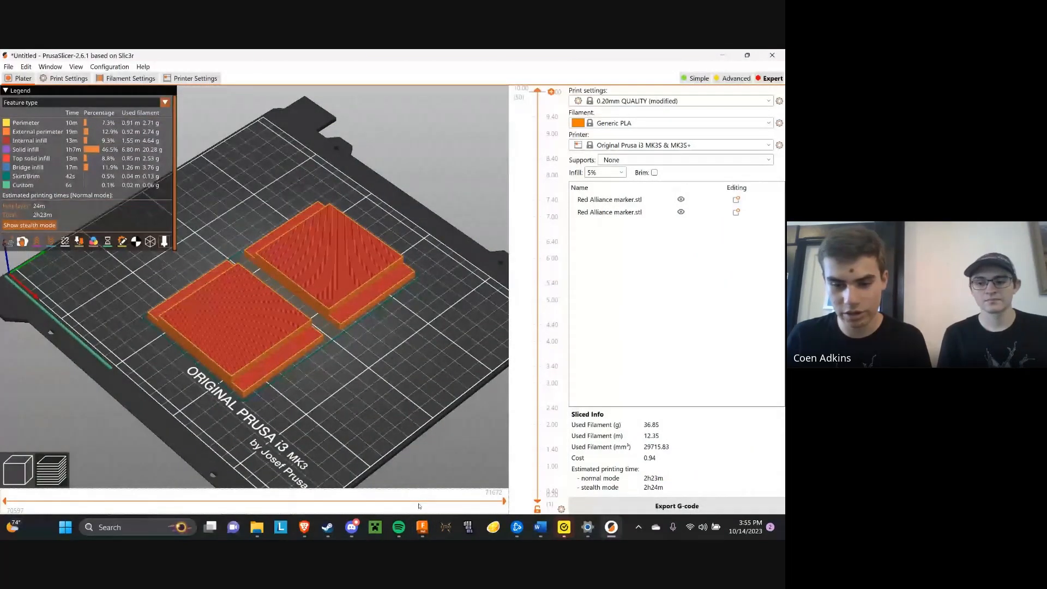
Open a new PrusaSlicer window and import the Blue Alliance marker file from Downloads
{"action": "right_click", "coordinate": [612, 527]}
{"action": "left_click", "coordinate": [561, 417]}
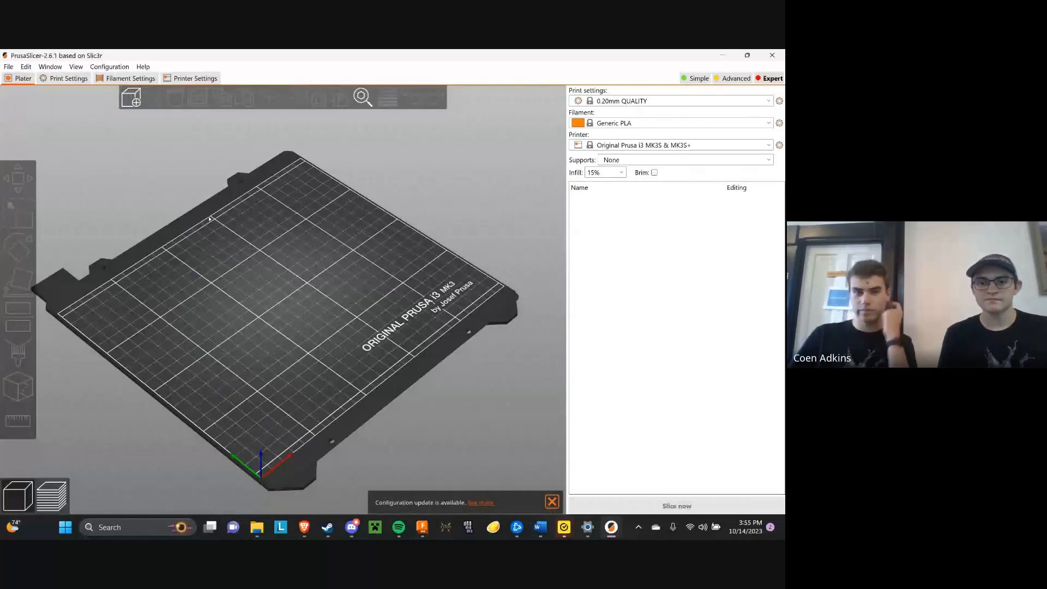
{"action": "left_click", "coordinate": [131, 101]}
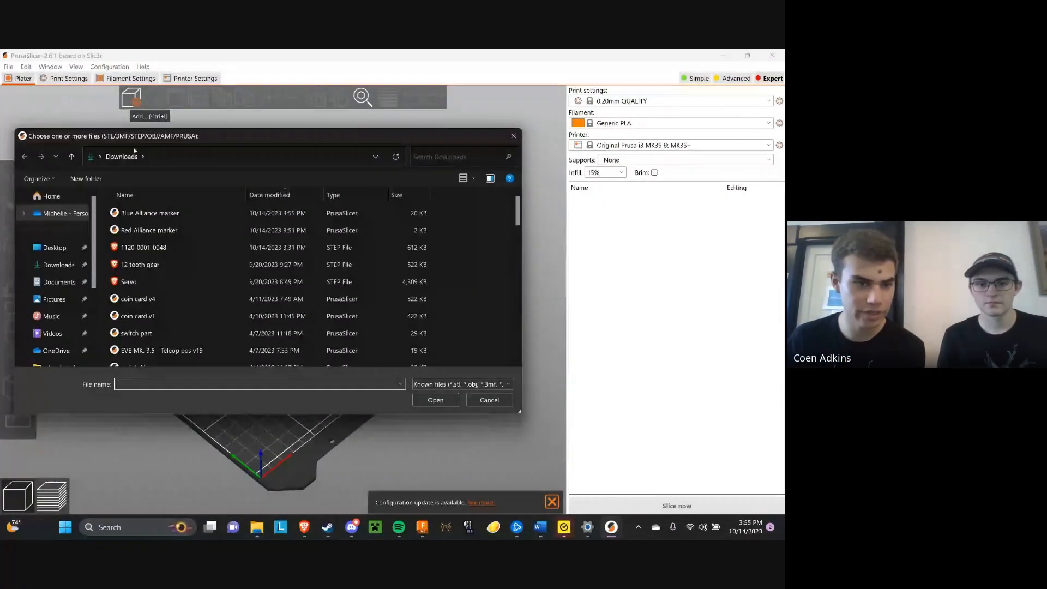
{"action": "left_click", "coordinate": [143, 213]}
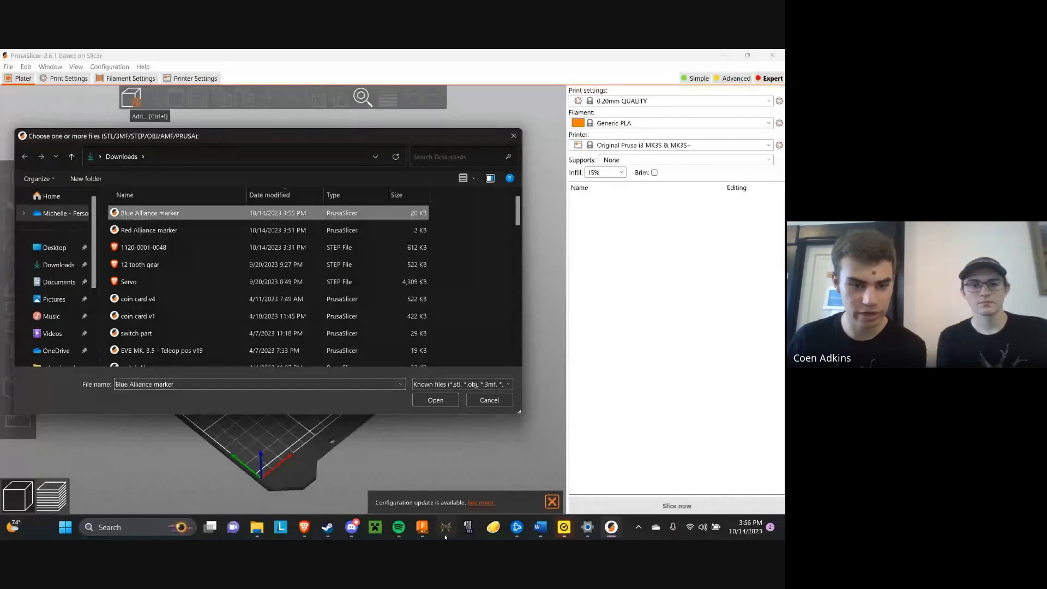
{"action": "left_click", "coordinate": [435, 400]}
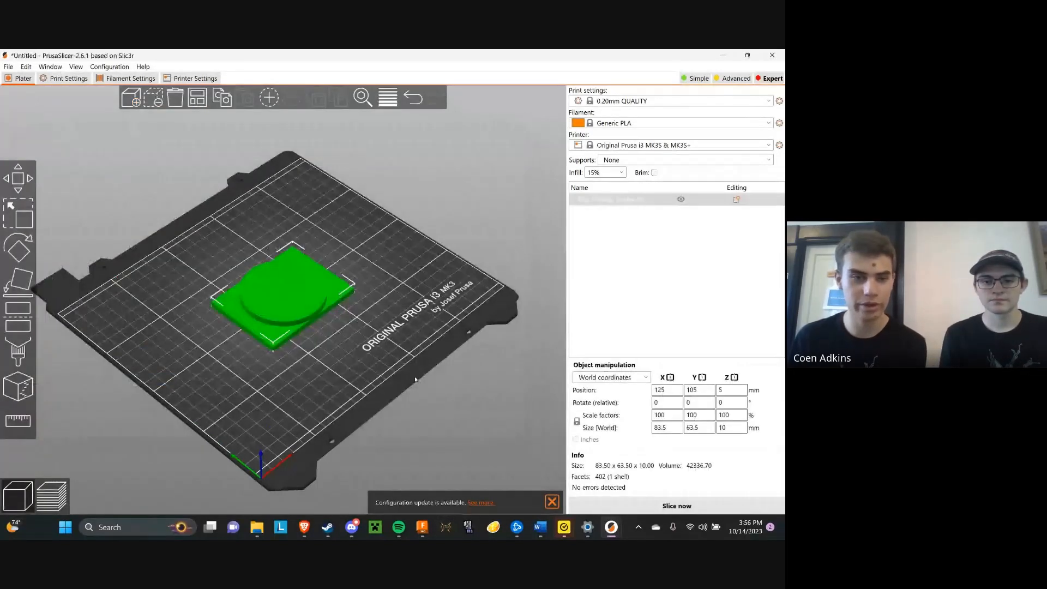
Move the Blue Alliance marker to about X 126, Y 133 mm, then place a duplicate of it in front
{"action": "left_click_drag", "start_coordinate": [375, 318], "coordinate": [365, 333]}
{"action": "left_click_drag", "start_coordinate": [303, 296], "coordinate": [301, 294]}
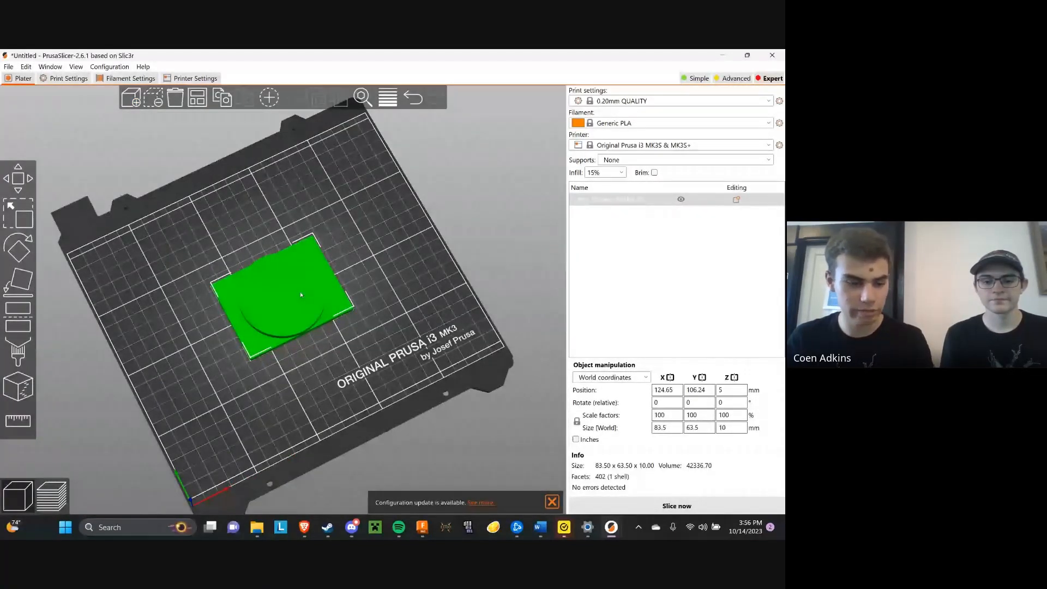
{"action": "key", "text": "ctrl+c"}
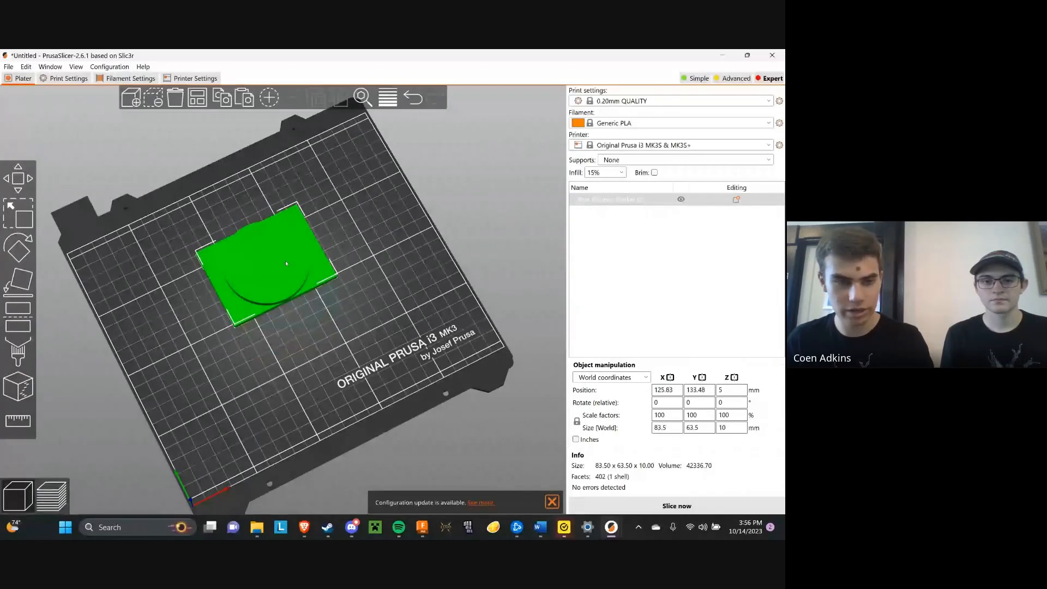
{"action": "key", "text": "ctrl+v"}
{"action": "left_click_drag", "start_coordinate": [335, 255], "coordinate": [367, 329]}
{"action": "left_click", "coordinate": [407, 300]}
{"action": "left_click_drag", "start_coordinate": [407, 300], "coordinate": [404, 304]}
{"action": "key", "text": "1"}
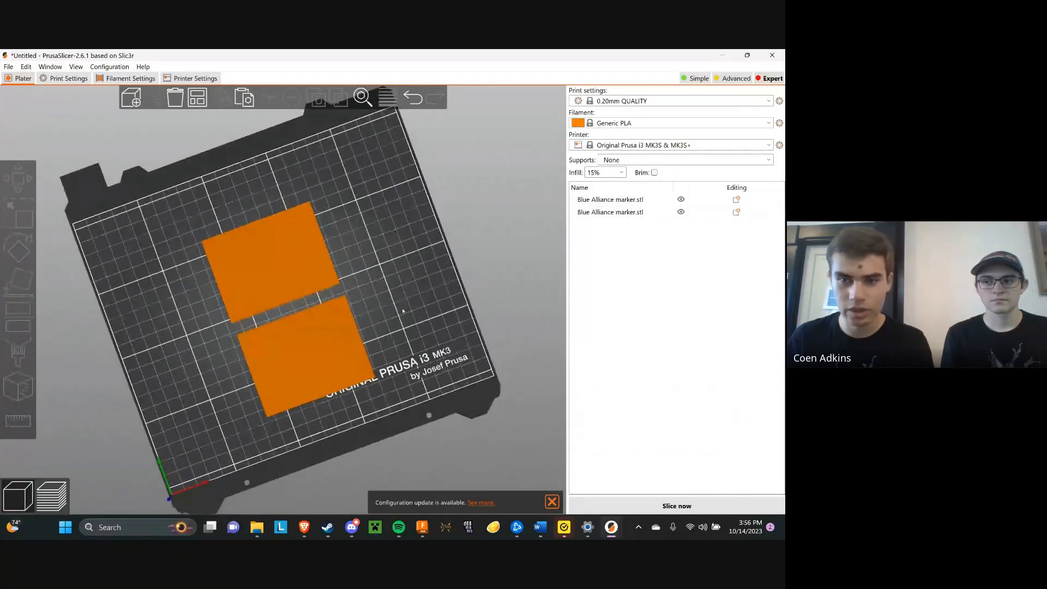
{"action": "key", "text": "0"}
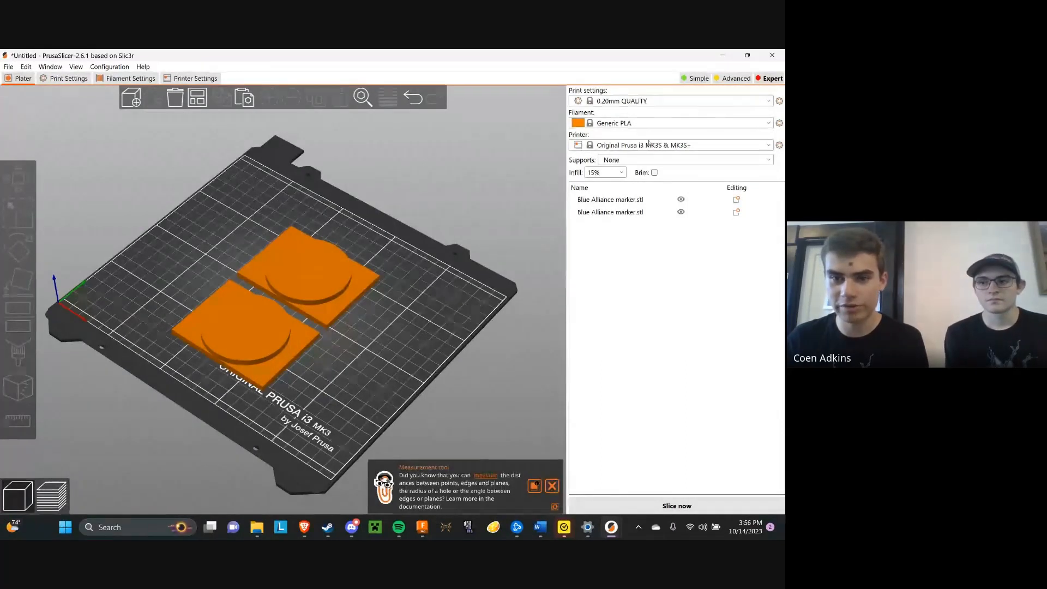
Set the infill to 5%, slice both Blue Alliance markers and inspect the sliced preview
{"action": "left_click", "coordinate": [621, 172]}
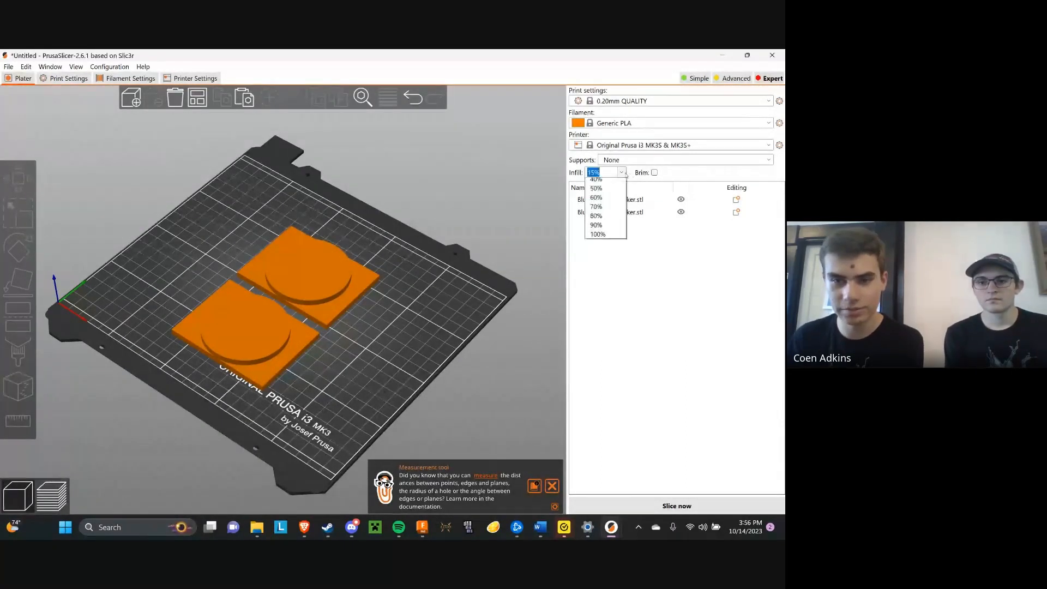
{"action": "left_click", "coordinate": [611, 190]}
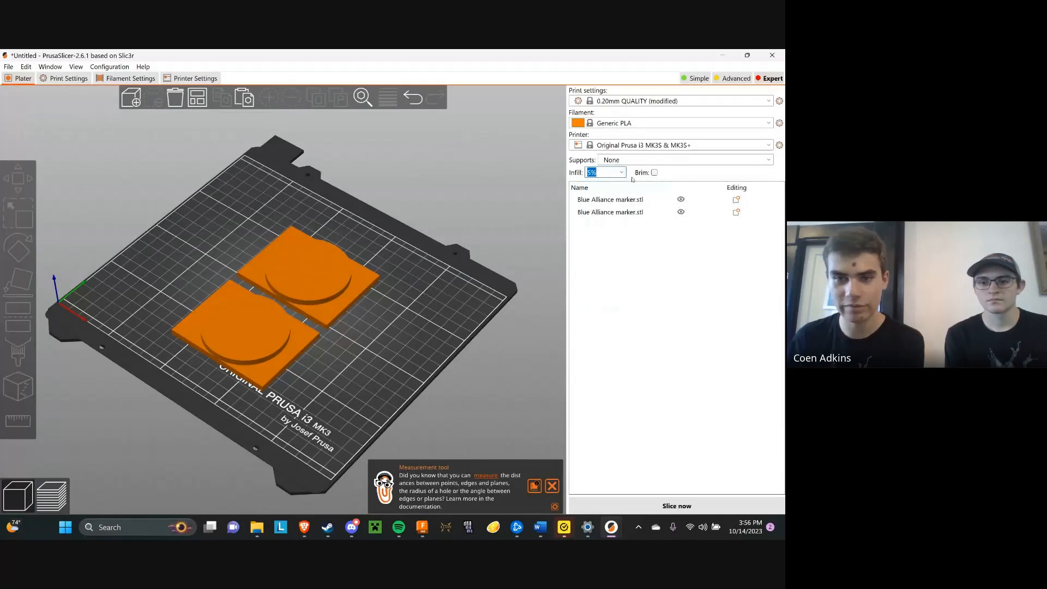
{"action": "left_click_drag", "start_coordinate": [313, 270], "coordinate": [326, 262]}
{"action": "left_click", "coordinate": [451, 321]}
{"action": "left_click_drag", "start_coordinate": [451, 321], "coordinate": [384, 361]}
{"action": "left_click", "coordinate": [677, 506]}
{"action": "left_click_drag", "start_coordinate": [383, 241], "coordinate": [371, 240]}
{"action": "left_click_drag", "start_coordinate": [537, 90], "coordinate": [501, 90]}
{"action": "left_click_drag", "start_coordinate": [469, 421], "coordinate": [475, 409]}
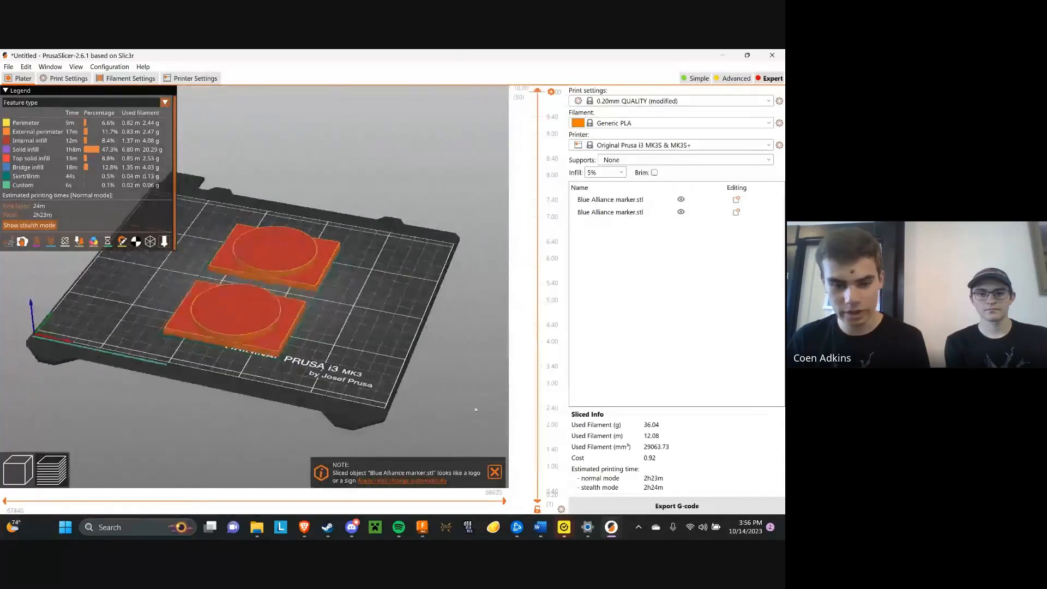
Switch to Fusion 360 and, in the alliance markers v1 design, export the separate holder body for 3D printing as a binary STL in millimetres with medium refinement
{"action": "left_click", "coordinate": [422, 527]}
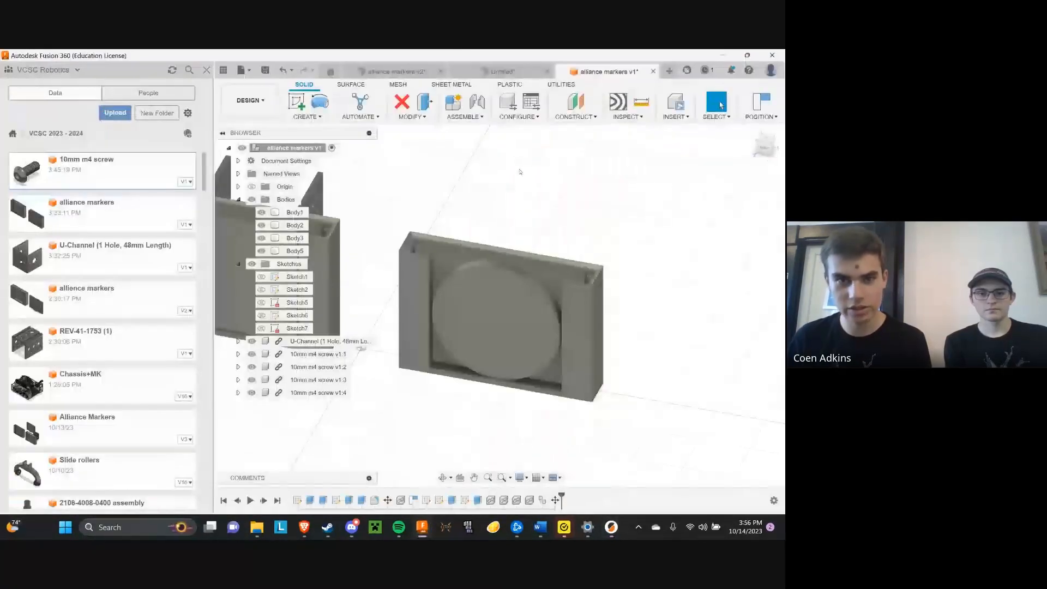
{"action": "left_click", "coordinate": [393, 71]}
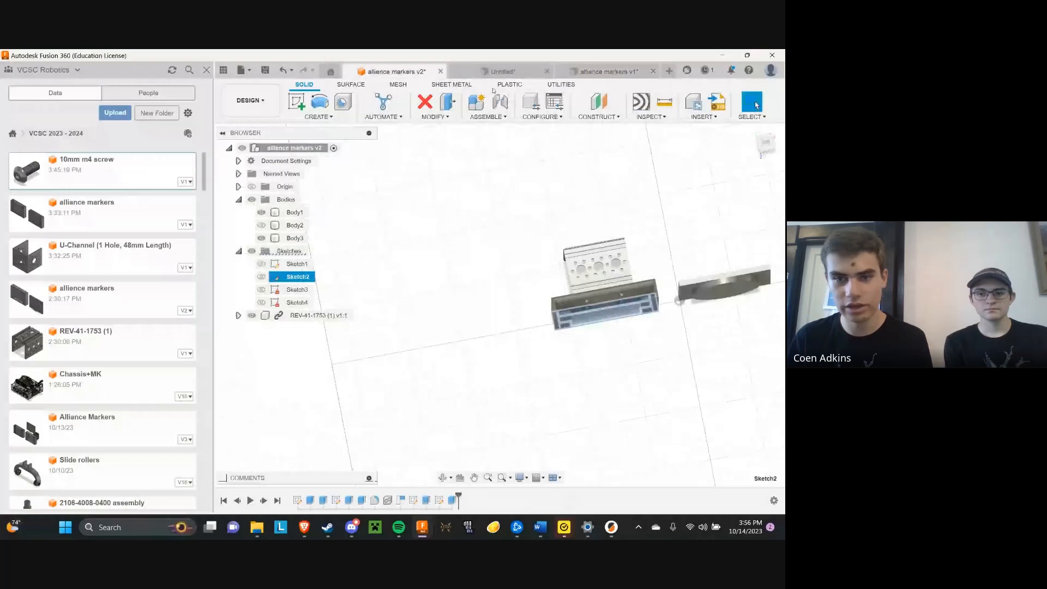
{"action": "left_click", "coordinate": [606, 72]}
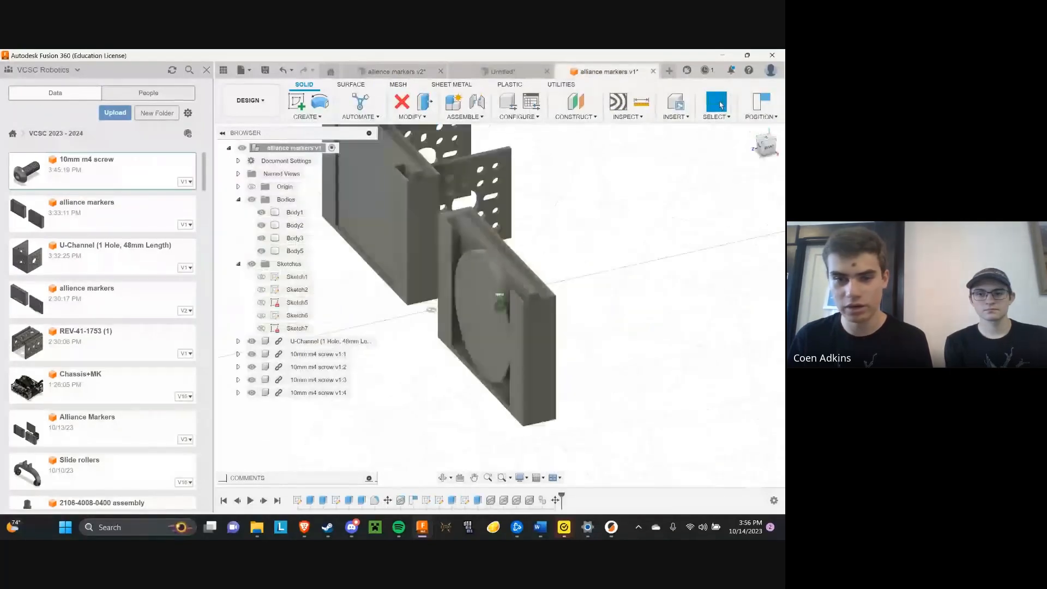
{"action": "left_click", "coordinate": [240, 76]}
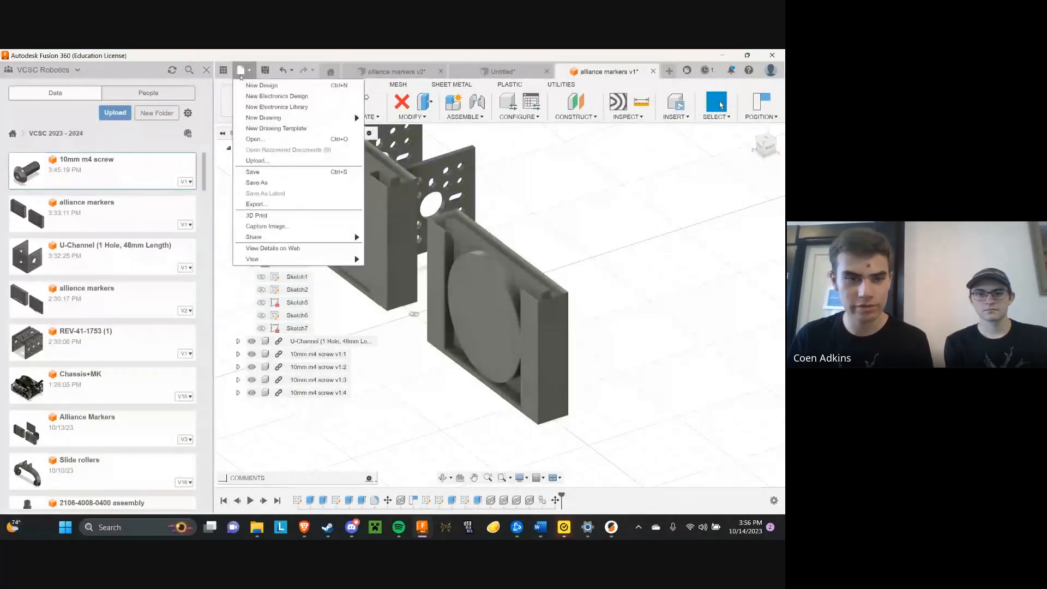
{"action": "left_click", "coordinate": [256, 215]}
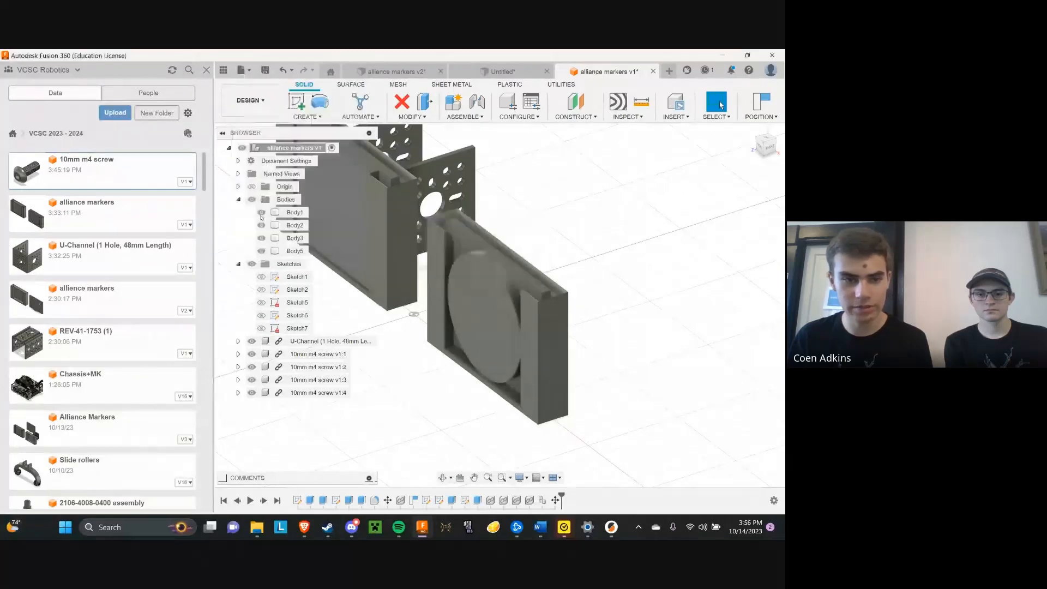
{"action": "left_click", "coordinate": [548, 336]}
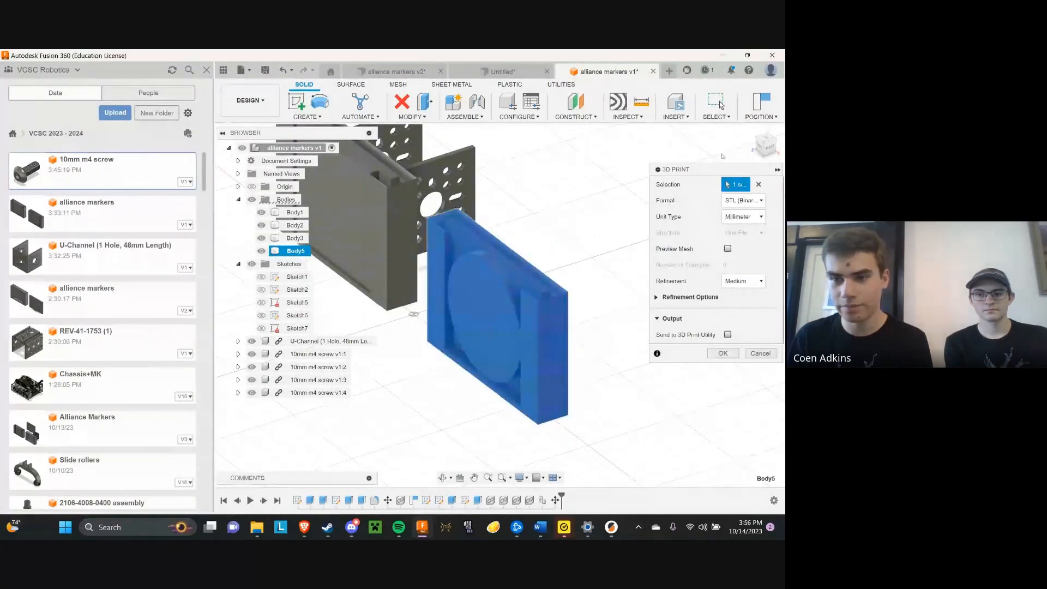
{"action": "left_click", "coordinate": [766, 143]}
{"action": "left_click_drag", "start_coordinate": [759, 144], "coordinate": [761, 153]}
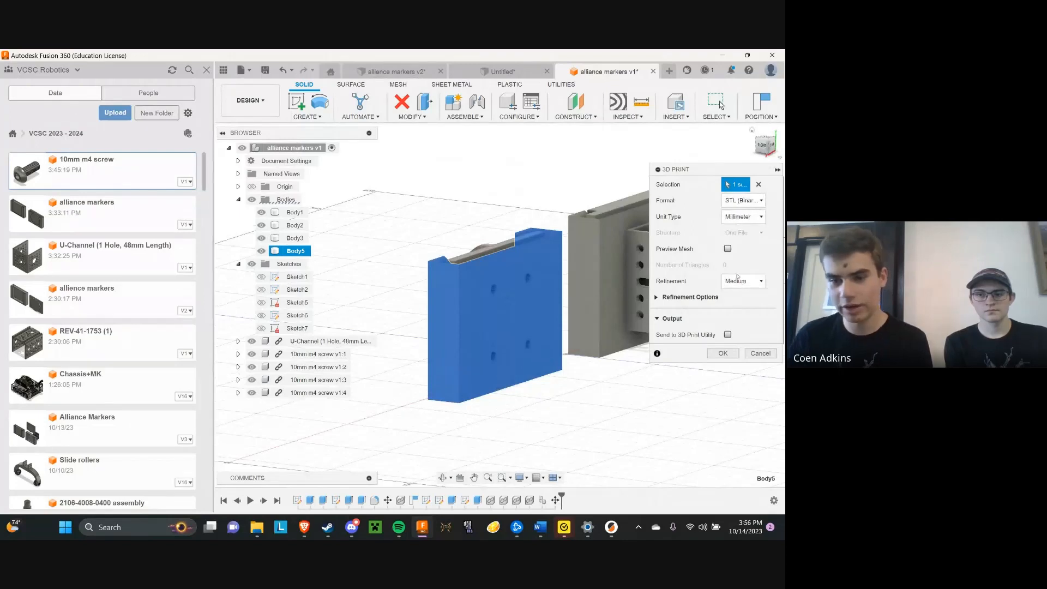
{"action": "left_click", "coordinate": [725, 354]}
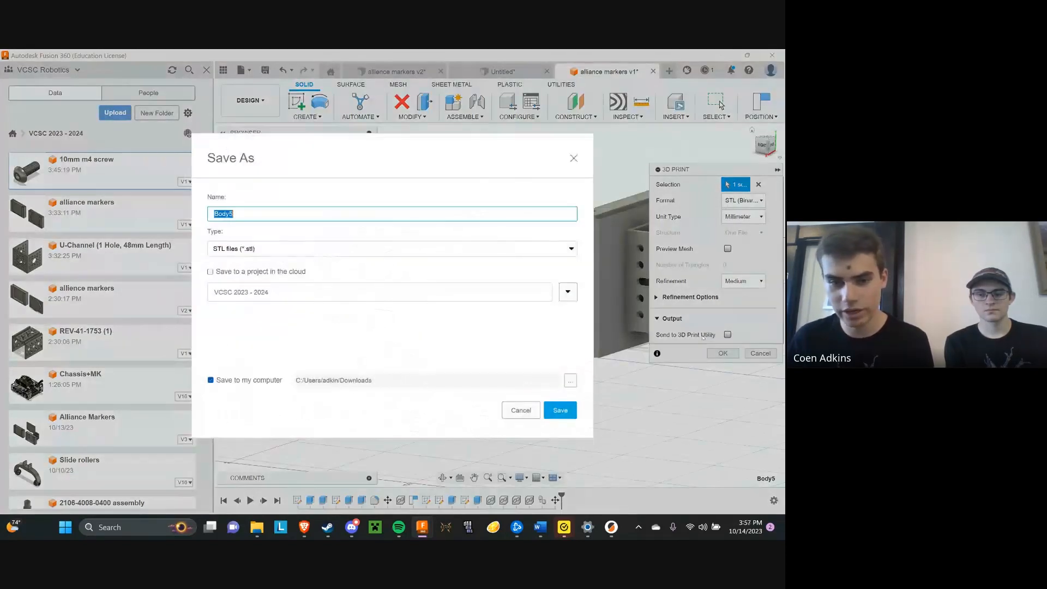
Save the exported mesh as Alliance marker case, an STL file in the Downloads folder on the computer
{"action": "type", "text": "Case"}
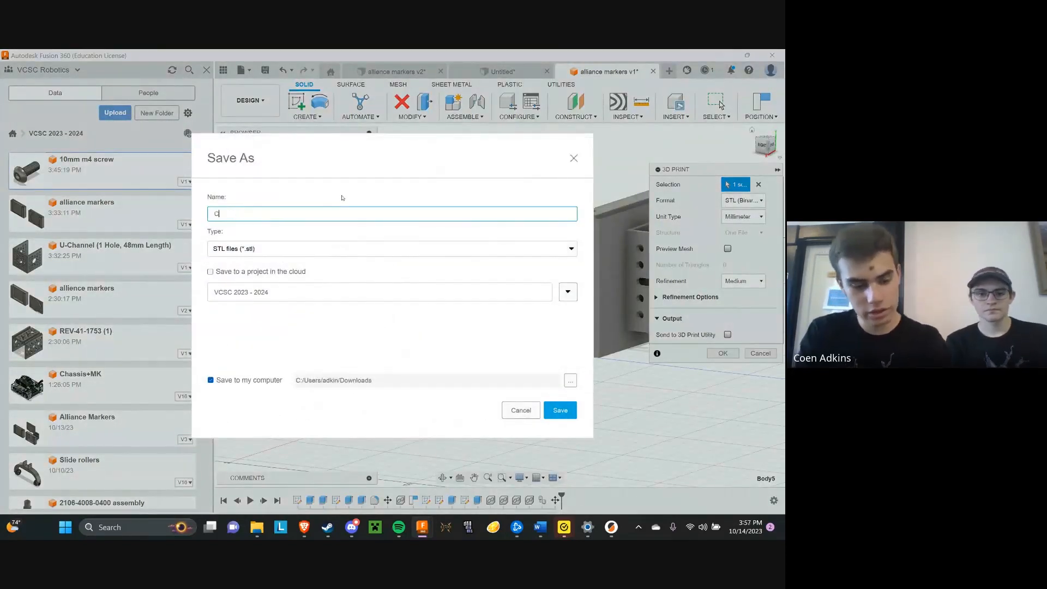
{"action": "key", "text": "BackSpace"}
{"action": "key", "text": "BackSpace"}
{"action": "key", "text": "BackSpace"}
{"action": "key", "text": "BackSpace"}
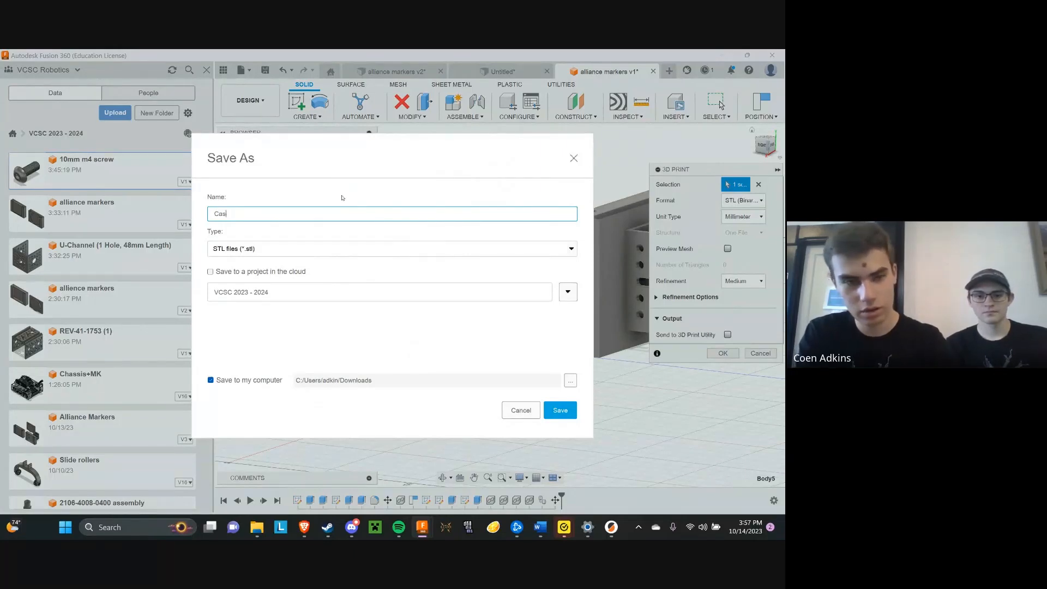
{"action": "type", "text": "All"}
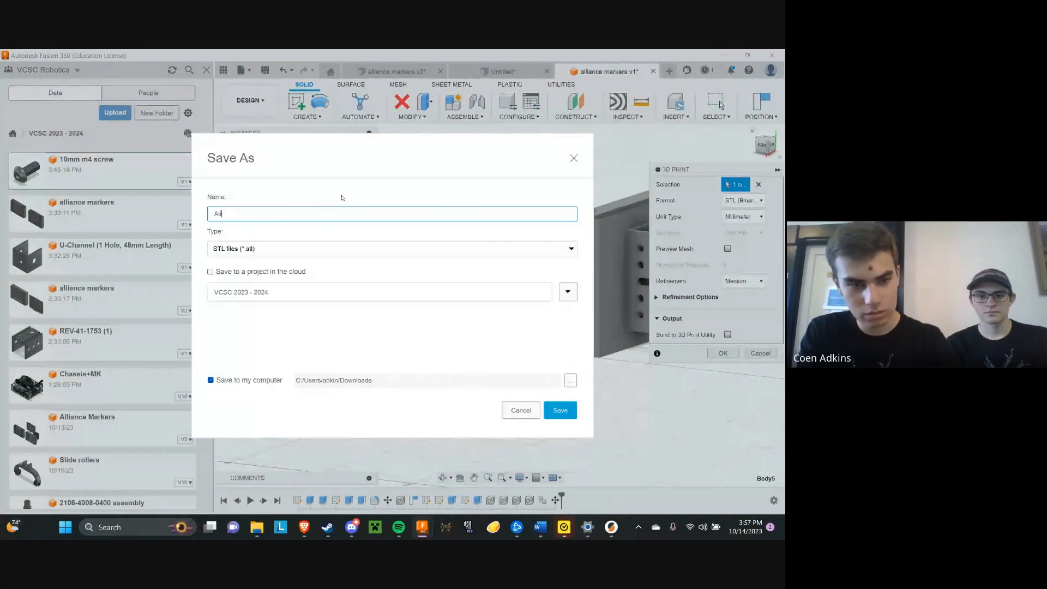
{"action": "type", "text": "iance mark"}
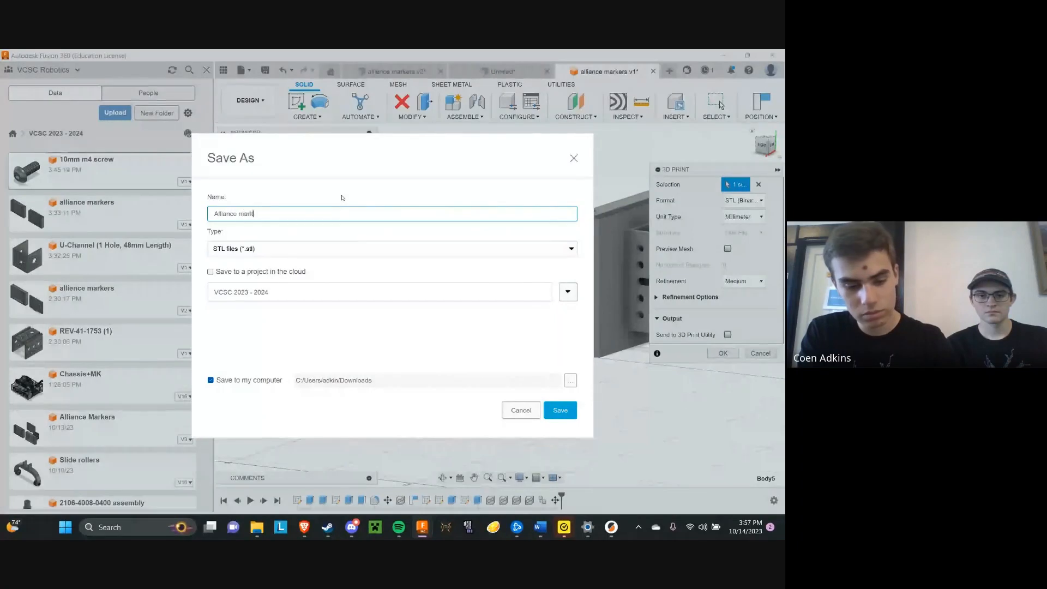
{"action": "type", "text": "er case"}
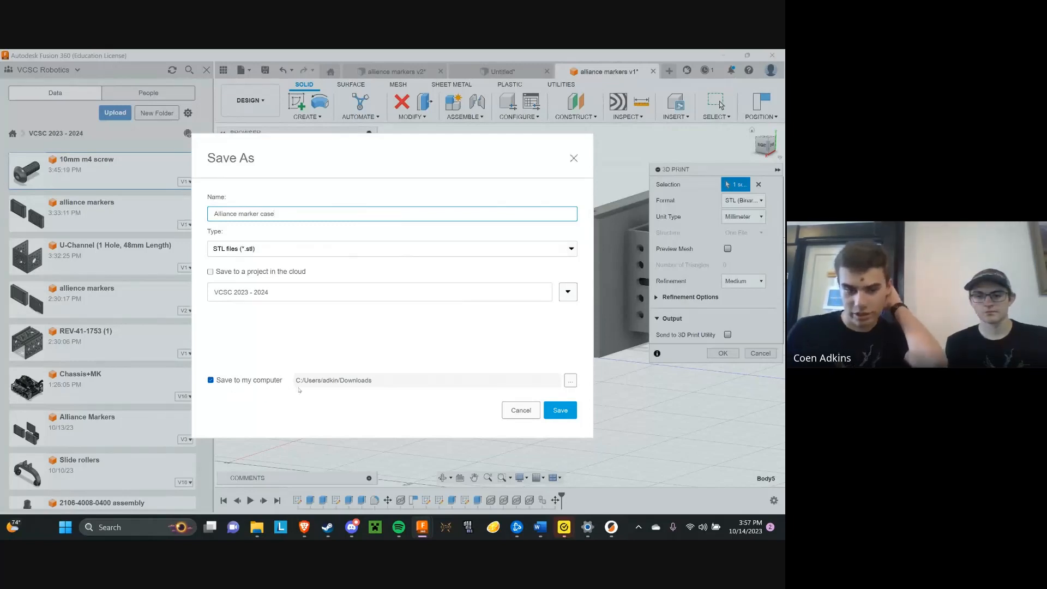
{"action": "left_click", "coordinate": [553, 410]}
Switch to PrusaSlicer, open another new window and import the Alliance marker case file from Downloads
{"action": "key", "text": "alt+Tab"}
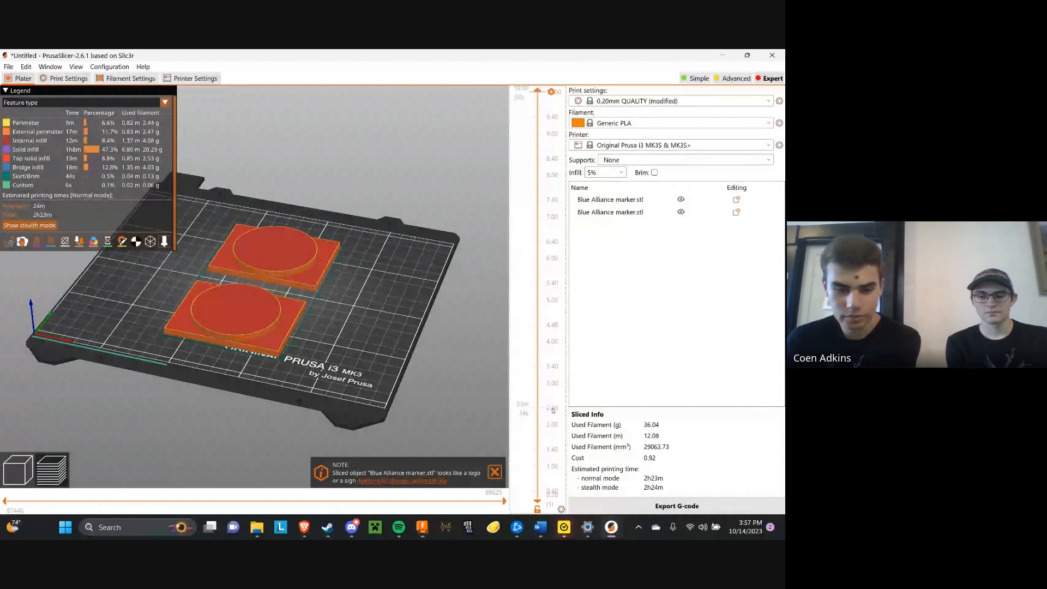
{"action": "right_click", "coordinate": [611, 526]}
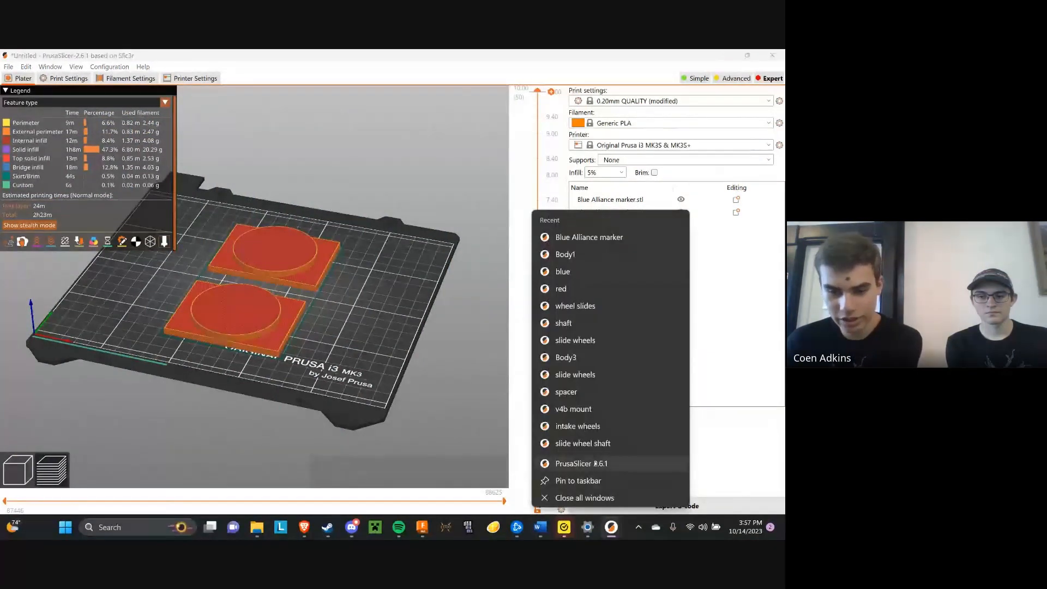
{"action": "left_click", "coordinate": [596, 463]}
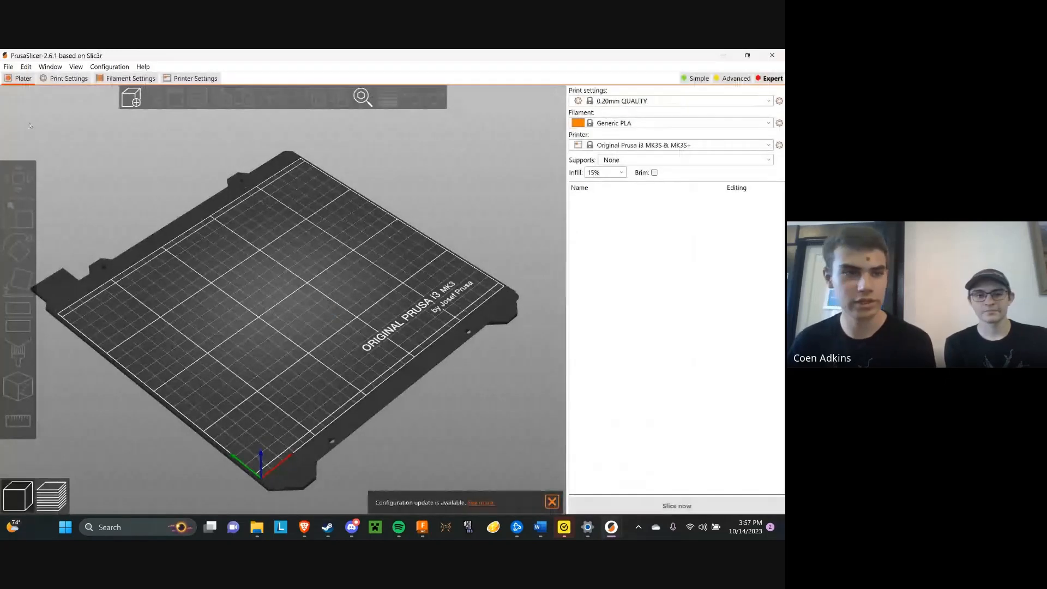
{"action": "left_click", "coordinate": [139, 103]}
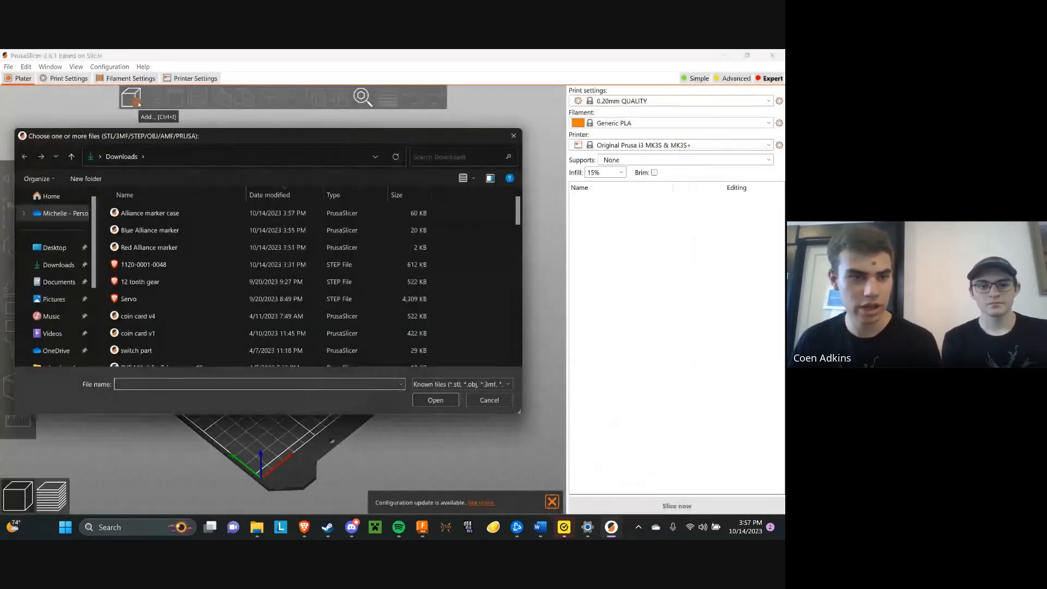
{"action": "left_click", "coordinate": [141, 215]}
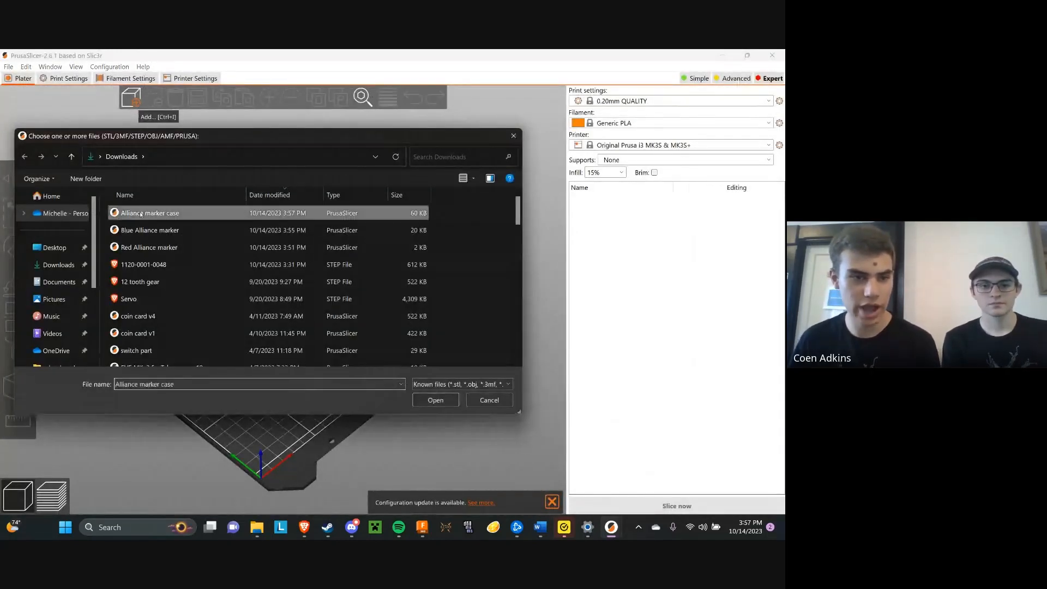
{"action": "left_click", "coordinate": [436, 400]}
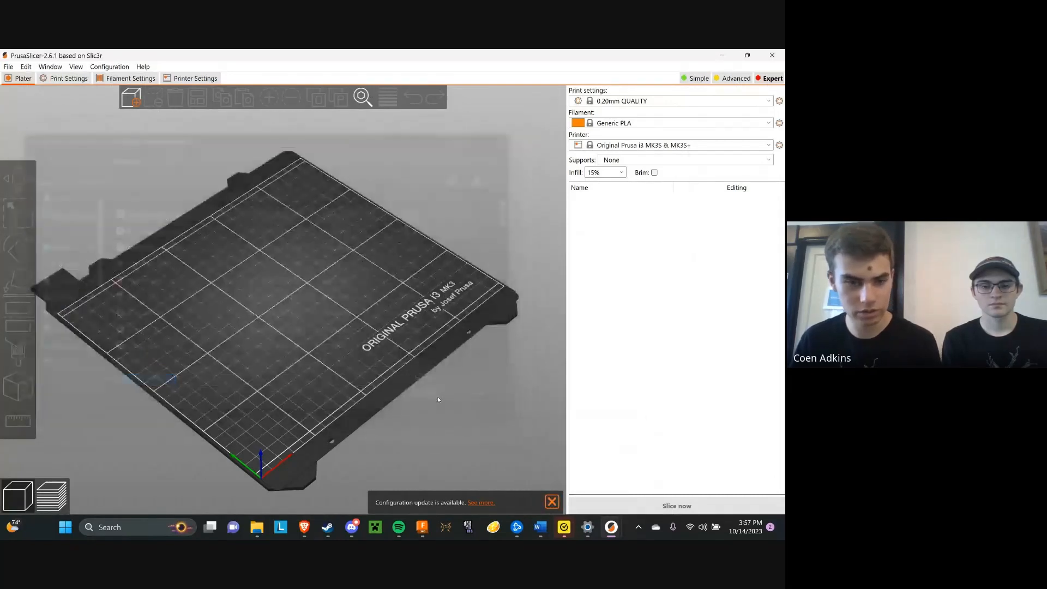
Stand the marker case upright on the bed by placing it on its long side face
{"action": "mouse_move", "coordinate": [419, 361]}
{"action": "left_mouse_down"}
{"action": "mouse_move", "coordinate": [397, 377]}
{"action": "mouse_move", "coordinate": [312, 311]}
{"action": "mouse_move", "coordinate": [297, 285]}
{"action": "mouse_move", "coordinate": [267, 281]}
{"action": "mouse_move", "coordinate": [278, 321]}
{"action": "mouse_move", "coordinate": [279, 298]}
{"action": "left_mouse_up"}
{"action": "scroll", "coordinate": [279, 297], "scroll_direction": "up", "scroll_amount": 5}
{"action": "left_click_drag", "start_coordinate": [290, 213], "coordinate": [437, 218]}
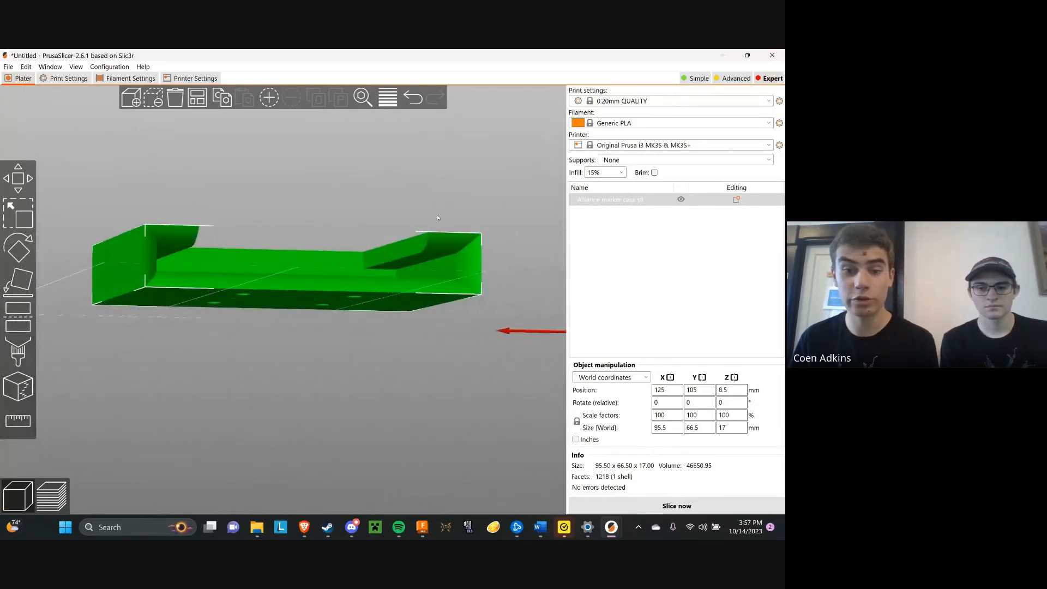
{"action": "left_click_drag", "start_coordinate": [400, 256], "coordinate": [430, 272]}
{"action": "left_click_drag", "start_coordinate": [499, 244], "coordinate": [503, 217]}
{"action": "left_click_drag", "start_coordinate": [392, 282], "coordinate": [328, 212]}
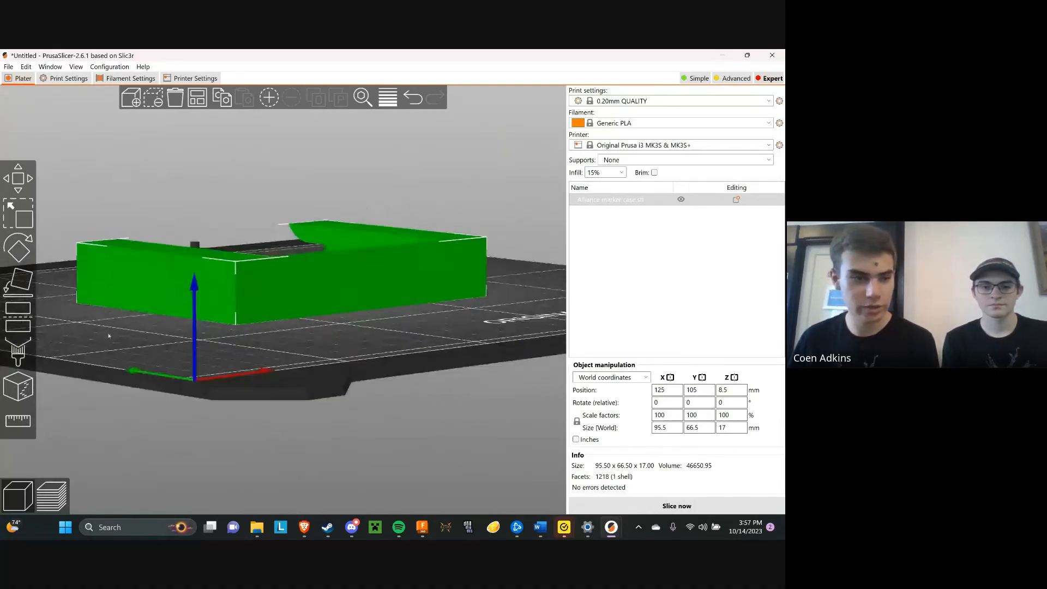
{"action": "left_click", "coordinate": [19, 281]}
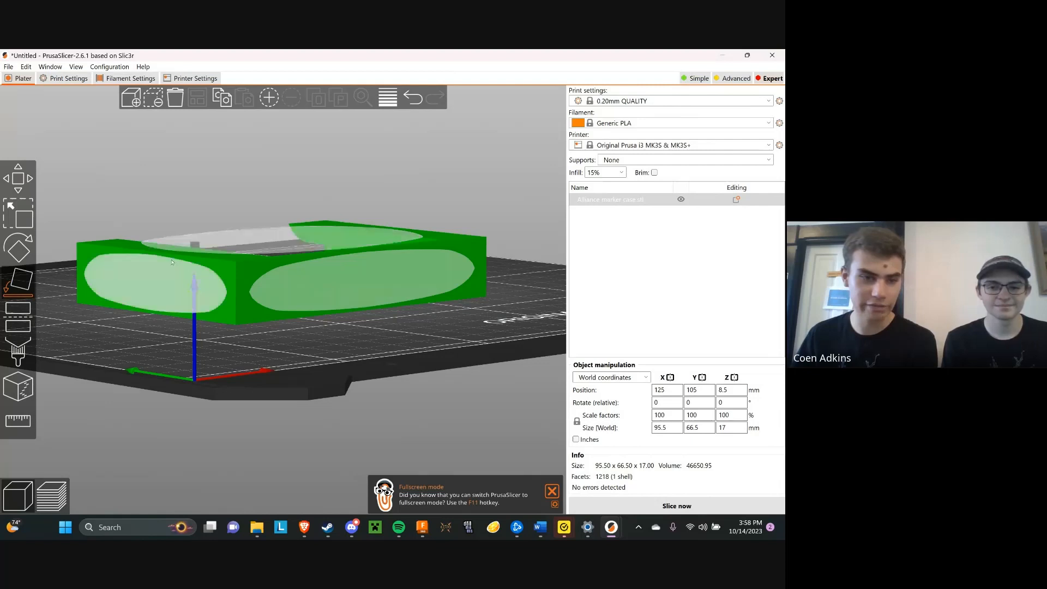
{"action": "mouse_move", "coordinate": [367, 326]}
{"action": "left_mouse_down"}
{"action": "mouse_move", "coordinate": [374, 342]}
{"action": "mouse_move", "coordinate": [377, 318]}
{"action": "mouse_move", "coordinate": [362, 325]}
{"action": "left_mouse_up"}
{"action": "left_click", "coordinate": [377, 319]}
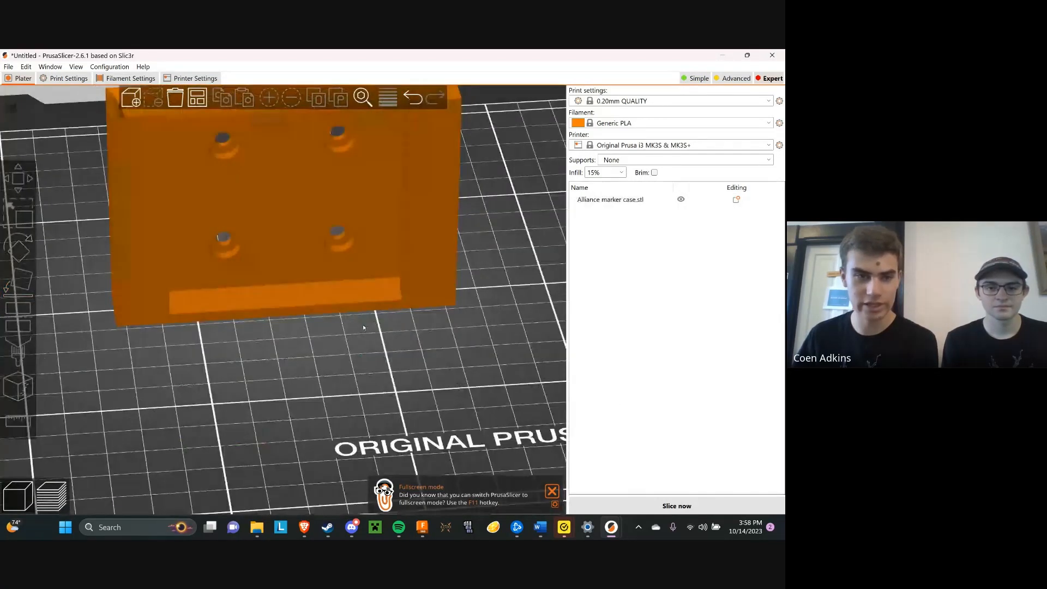
Examine the upright case from several sides and review the available print presets, keeping 0.20mm QUALITY
{"action": "middle_click_drag", "start_coordinate": [362, 324], "coordinate": [382, 377]}
{"action": "scroll", "coordinate": [383, 378], "scroll_direction": "down", "scroll_amount": 5}
{"action": "left_click_drag", "start_coordinate": [383, 378], "coordinate": [345, 267]}
{"action": "left_click_drag", "start_coordinate": [422, 225], "coordinate": [429, 321]}
{"action": "scroll", "coordinate": [422, 249], "scroll_direction": "up", "scroll_amount": 3}
{"action": "scroll", "coordinate": [425, 318], "scroll_direction": "down", "scroll_amount": 5}
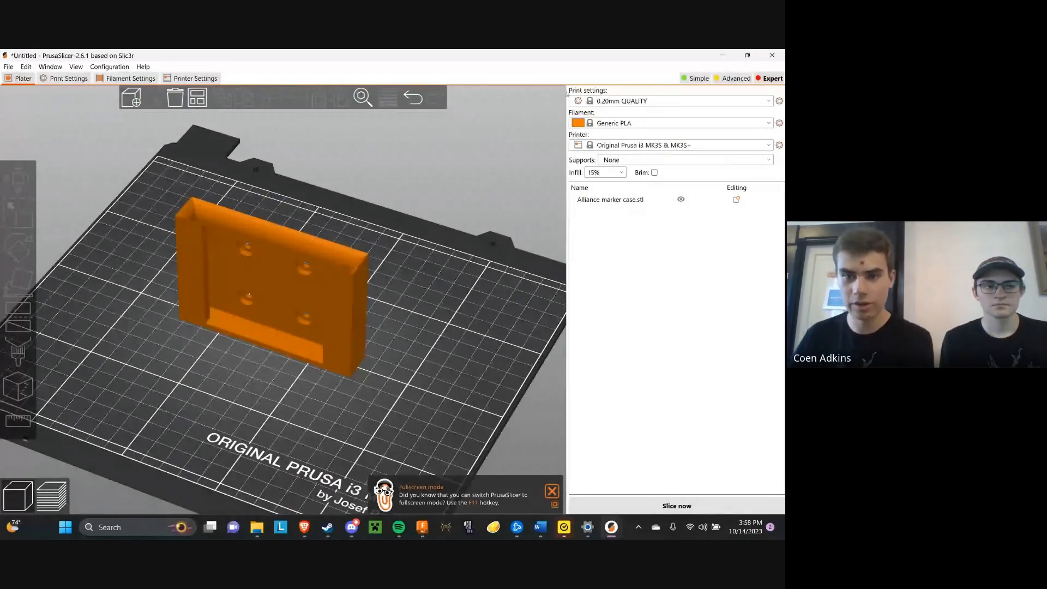
{"action": "left_click", "coordinate": [621, 102]}
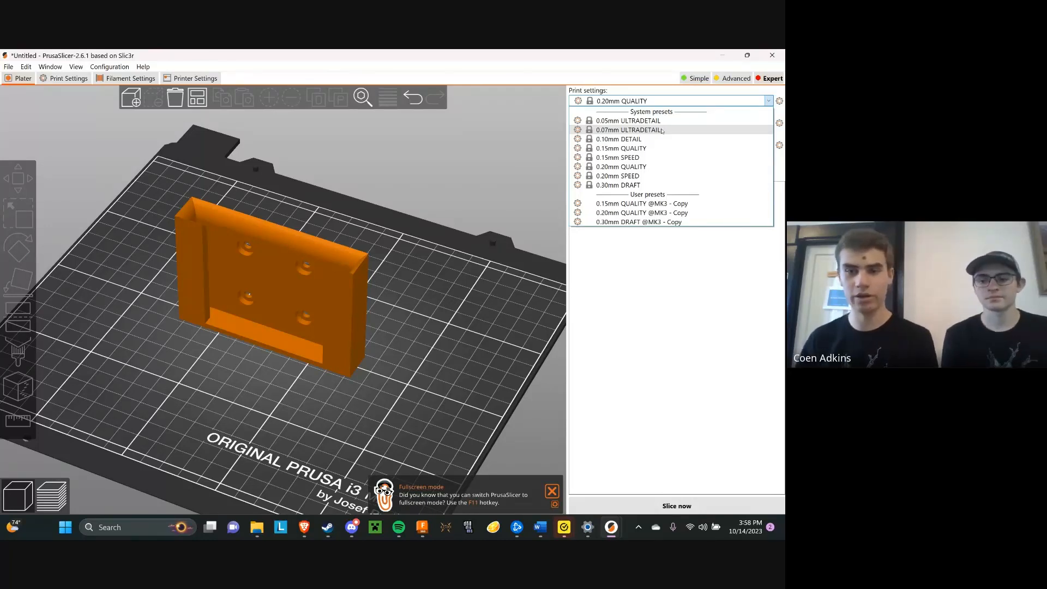
{"action": "left_click", "coordinate": [657, 101]}
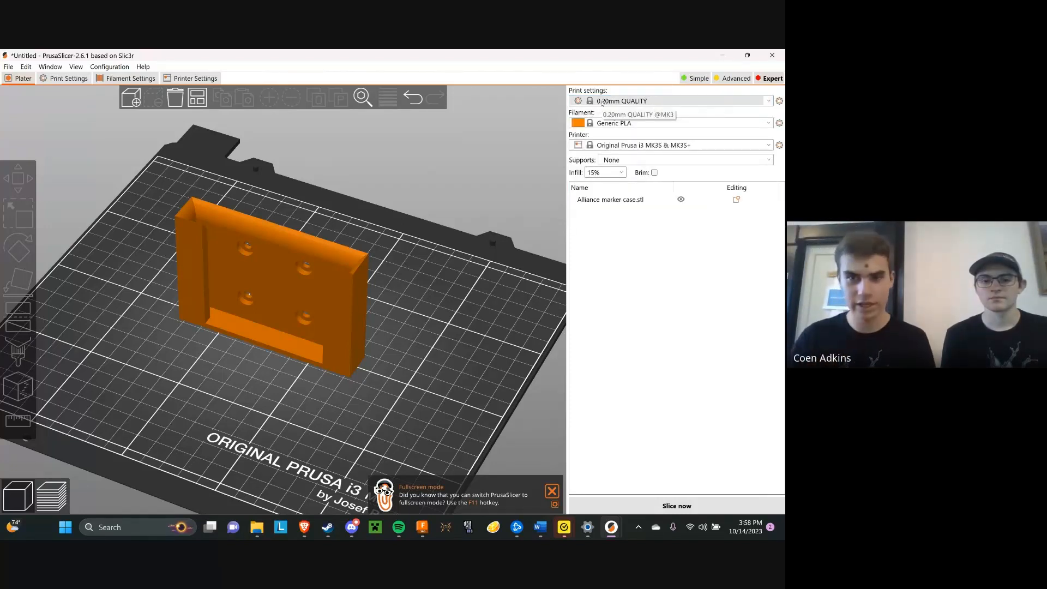
Set the infill to 5% and slice the upright marker case
{"action": "left_click", "coordinate": [621, 172]}
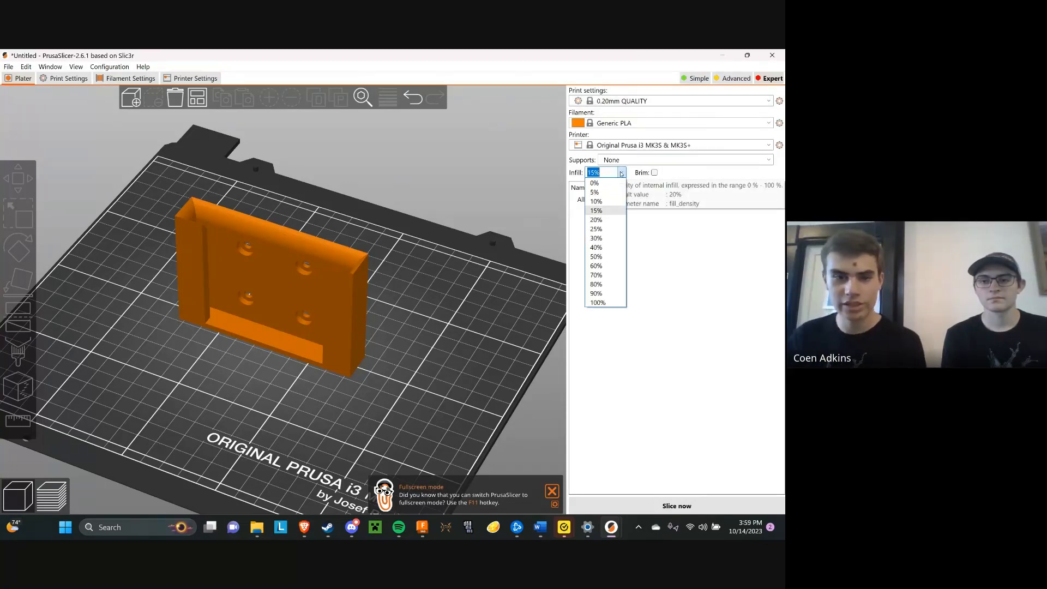
{"action": "left_click_drag", "start_coordinate": [257, 258], "coordinate": [388, 259]}
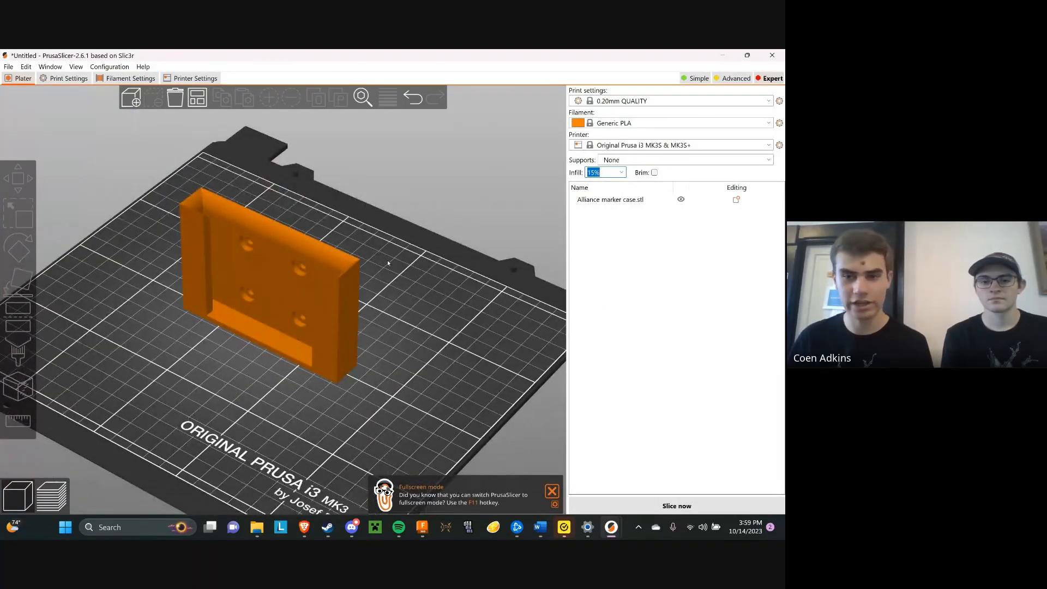
{"action": "left_click", "coordinate": [621, 173]}
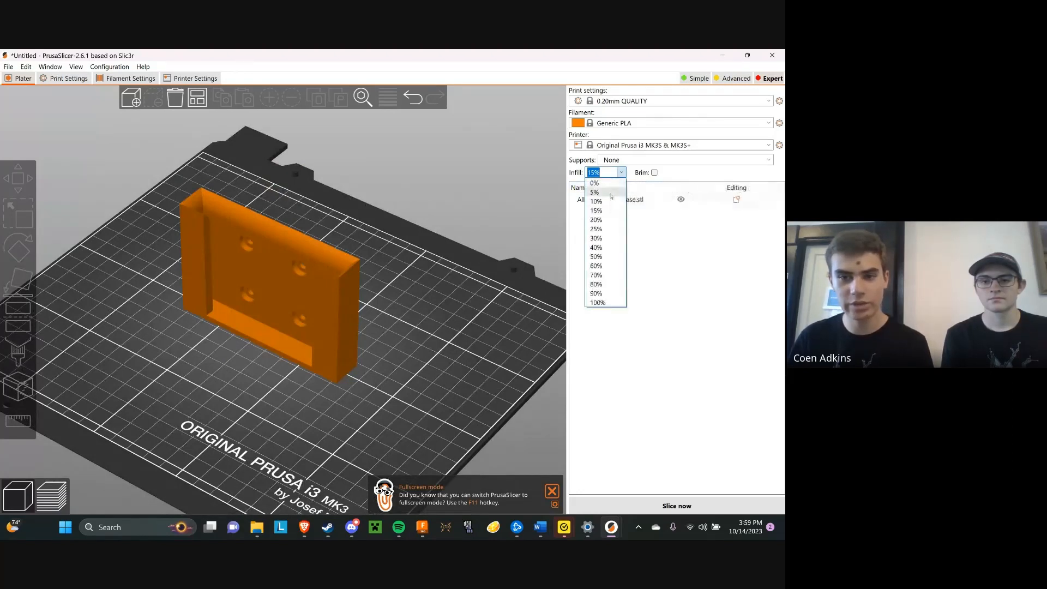
{"action": "left_click", "coordinate": [611, 196]}
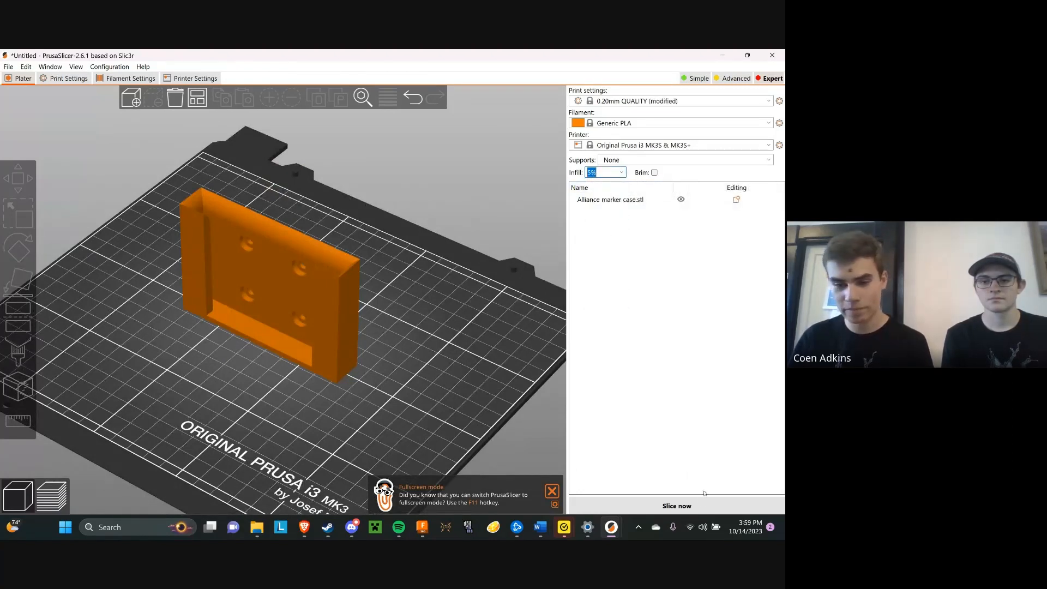
{"action": "left_click", "coordinate": [695, 505]}
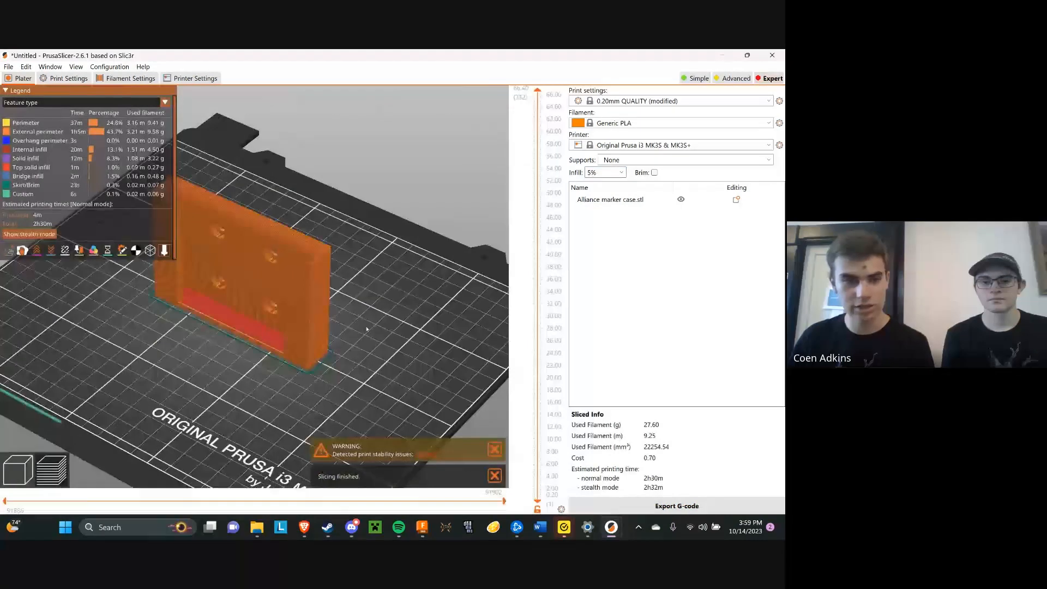
Examine the sliced marker case from the front, back and underside, checking the overhangs at the four screw holes
{"action": "left_click_drag", "start_coordinate": [366, 329], "coordinate": [296, 286]}
{"action": "scroll", "coordinate": [263, 243], "scroll_direction": "up", "scroll_amount": 5}
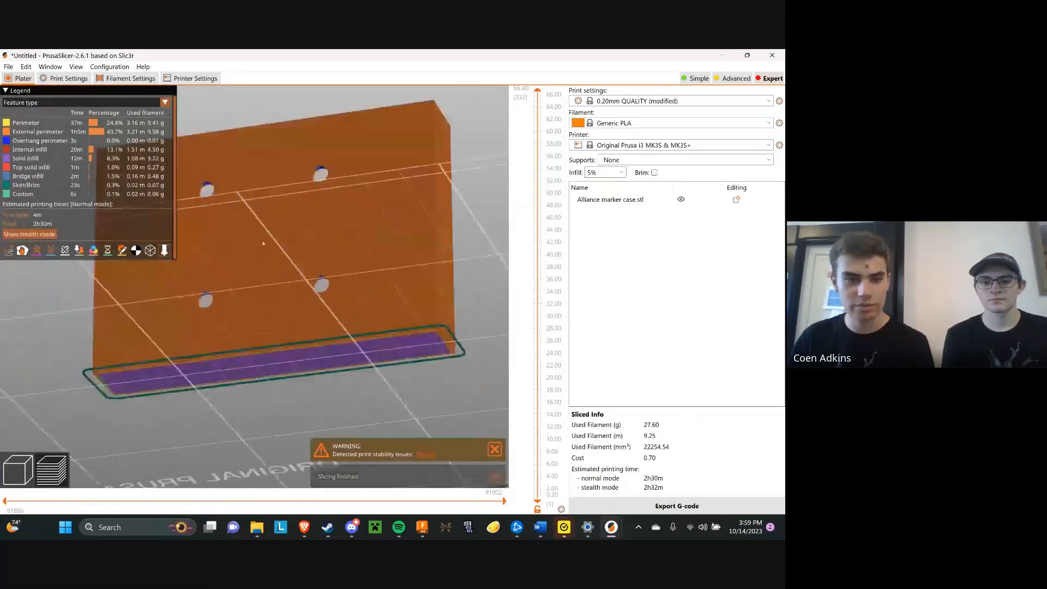
{"action": "scroll", "coordinate": [263, 243], "scroll_direction": "up", "scroll_amount": 5}
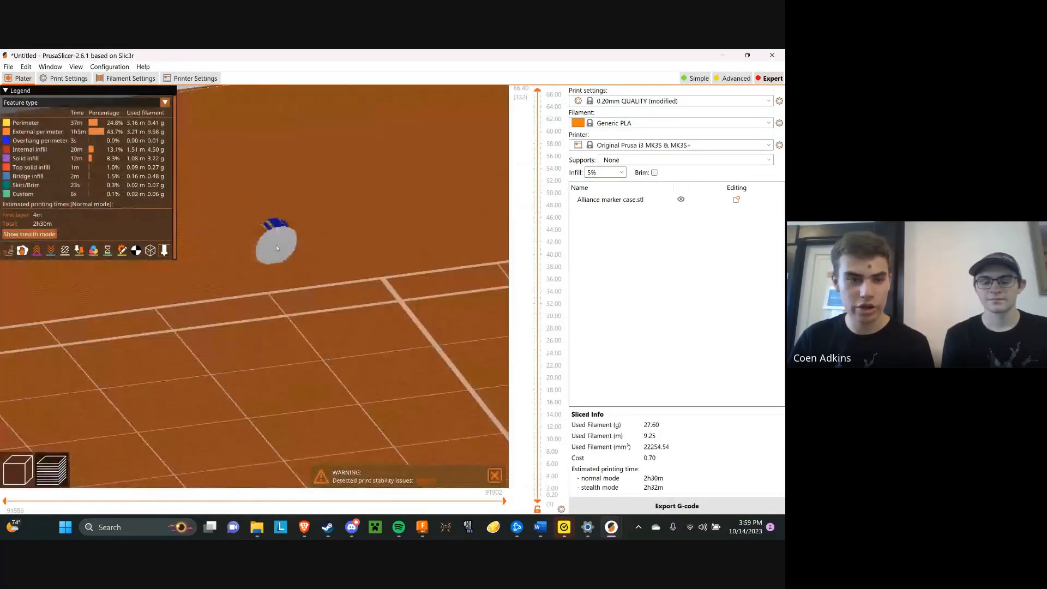
{"action": "left_click_drag", "start_coordinate": [277, 248], "coordinate": [289, 188]}
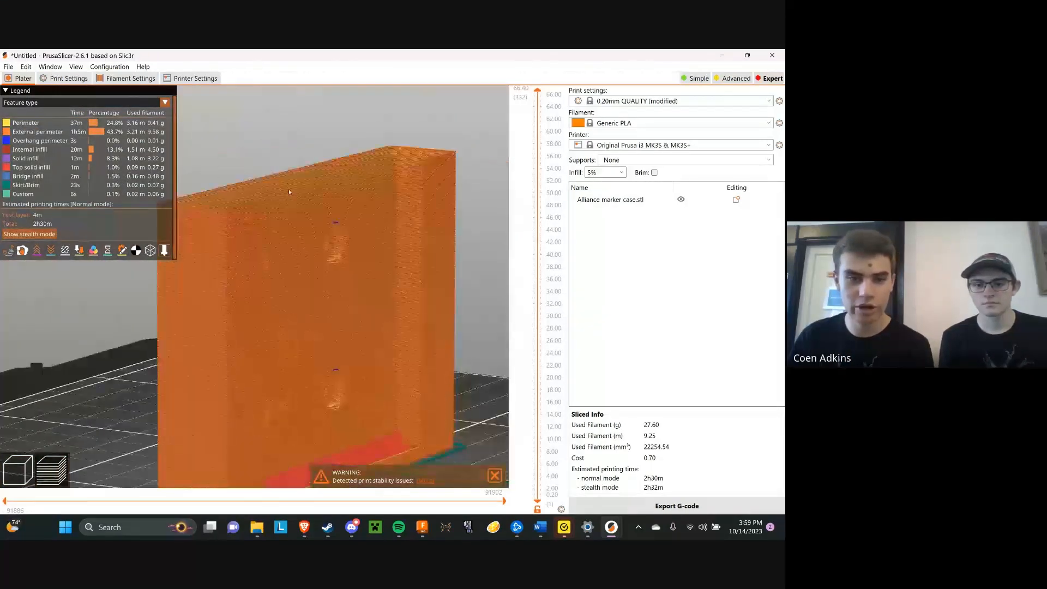
{"action": "scroll", "coordinate": [330, 215], "scroll_direction": "up", "scroll_amount": 5}
{"action": "scroll", "coordinate": [331, 215], "scroll_direction": "down", "scroll_amount": 5}
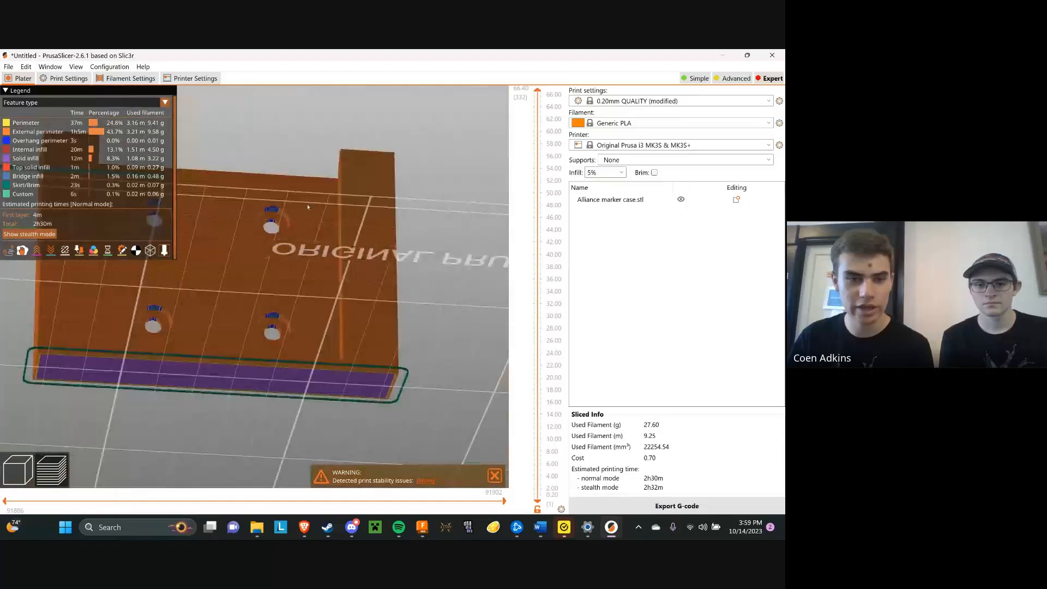
{"action": "left_click_drag", "start_coordinate": [258, 206], "coordinate": [461, 212]}
{"action": "left_click_drag", "start_coordinate": [537, 91], "coordinate": [497, 91]}
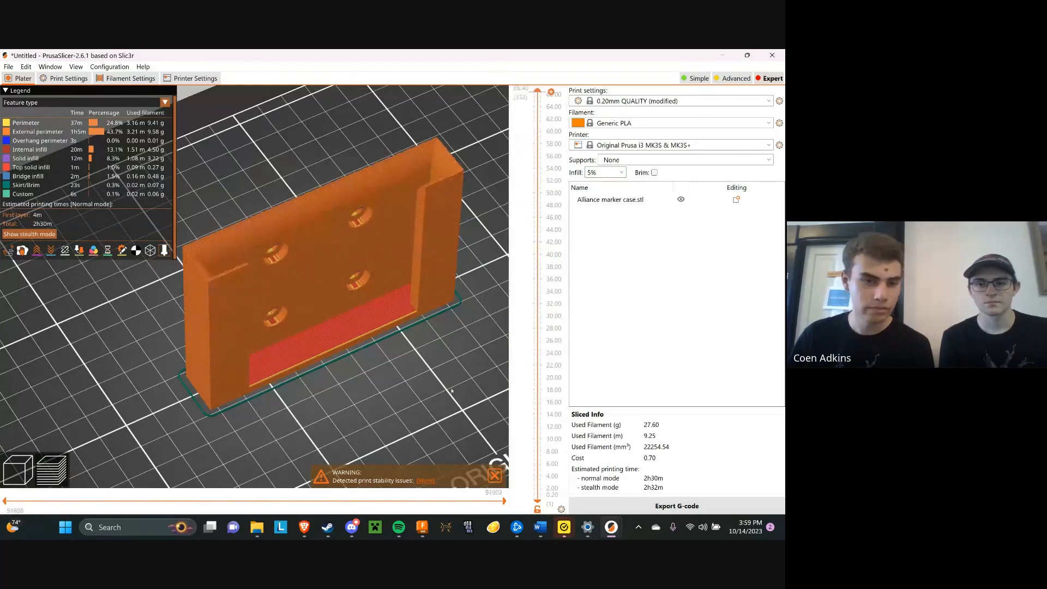
{"action": "key", "text": "3"}
{"action": "left_click_drag", "start_coordinate": [416, 299], "coordinate": [416, 304]}
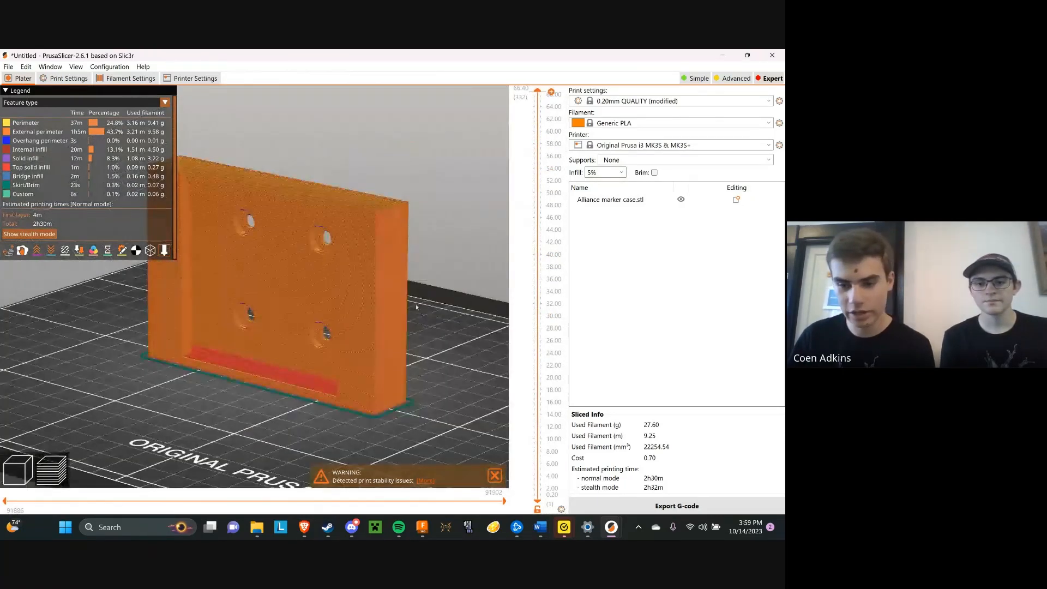
{"action": "right_click_drag", "start_coordinate": [416, 303], "coordinate": [439, 306]}
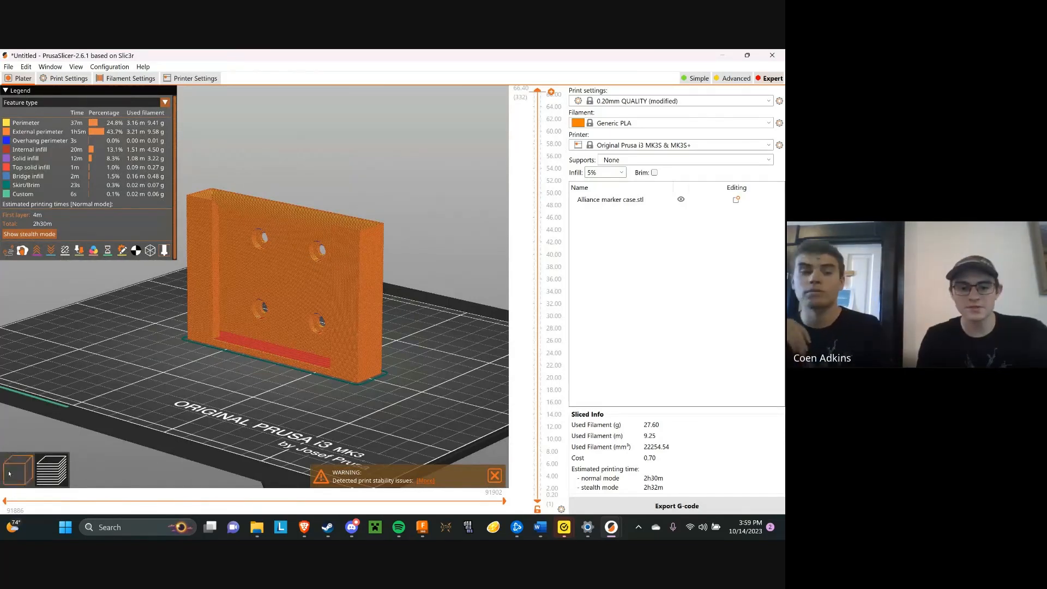
{"action": "left_click_drag", "start_coordinate": [284, 431], "coordinate": [308, 275]}
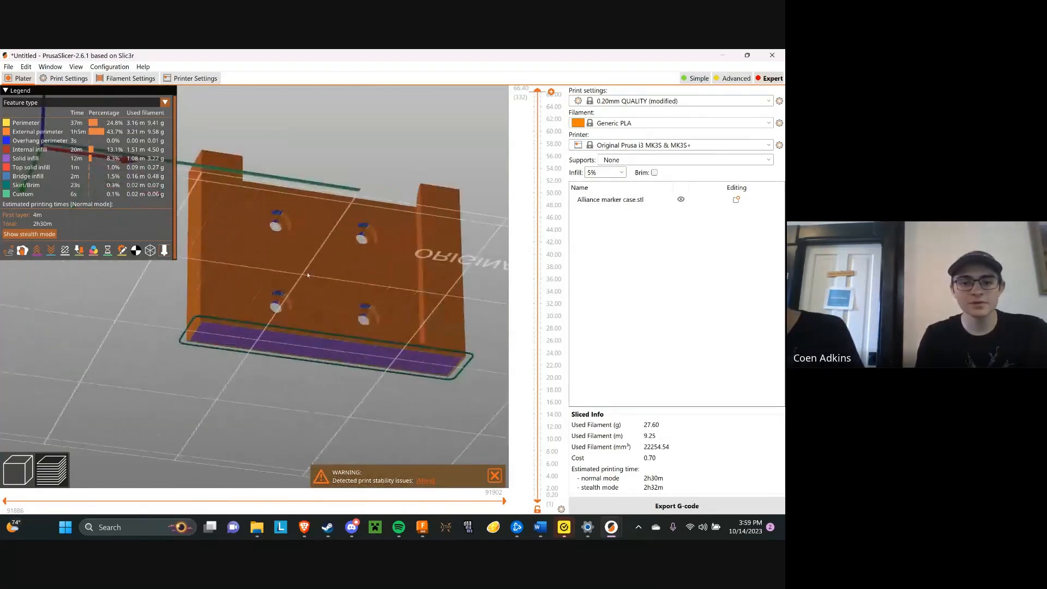
Return to the 3D editor view, start Paint-on supports on the marker case and run automatic painting
{"action": "left_click", "coordinate": [18, 469]}
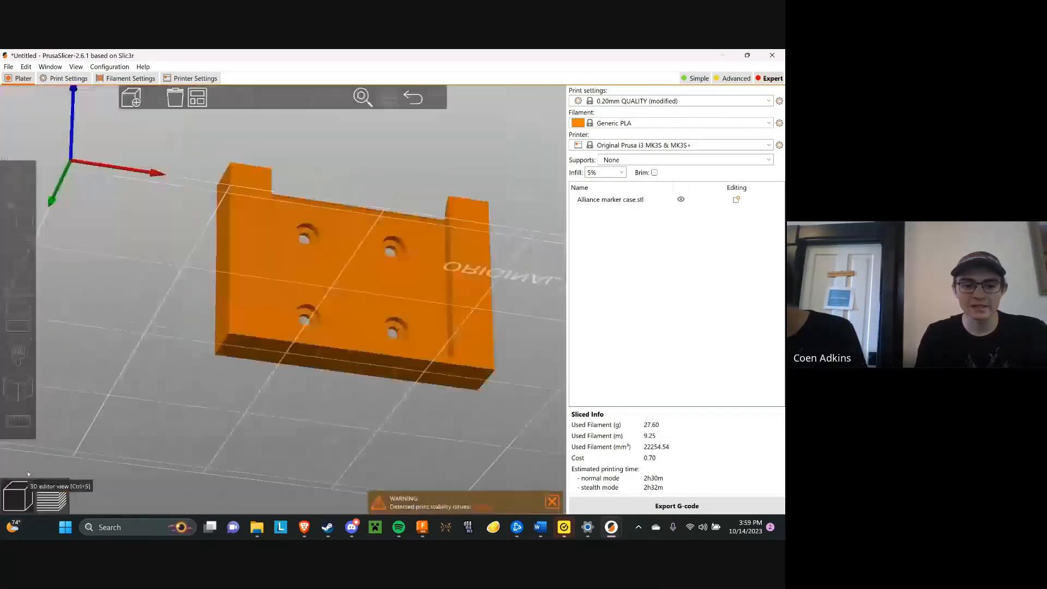
{"action": "left_click", "coordinate": [399, 291]}
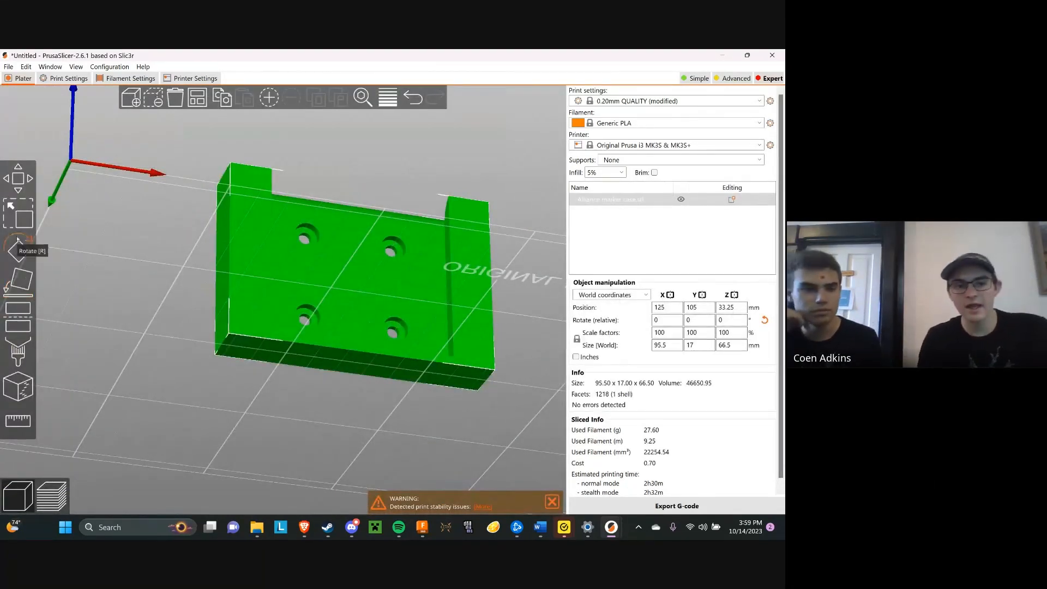
{"action": "left_click", "coordinate": [15, 349]}
{"action": "scroll", "coordinate": [408, 244], "scroll_direction": "up", "scroll_amount": 5}
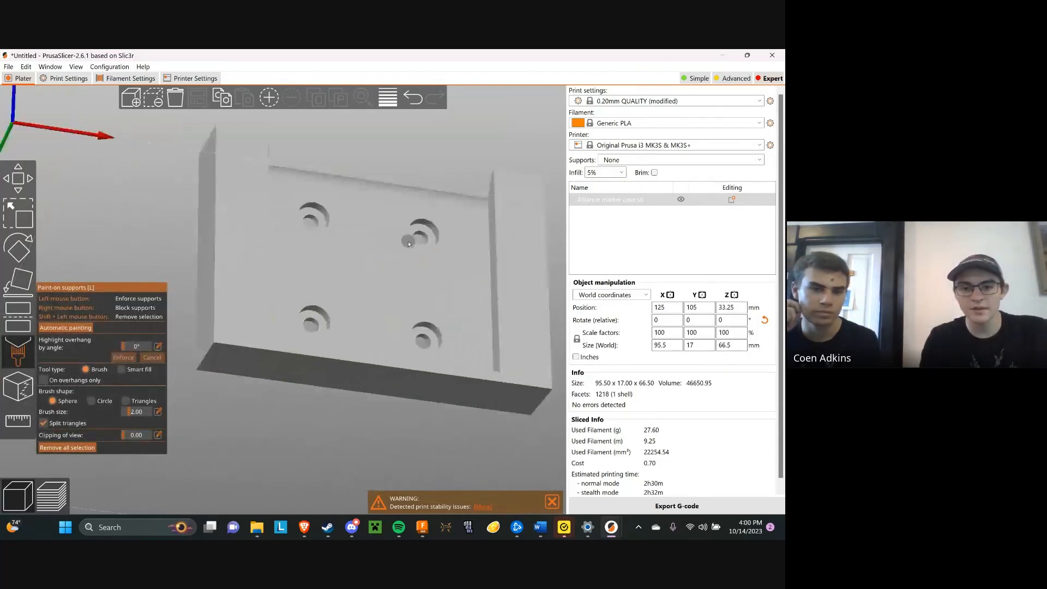
{"action": "scroll", "coordinate": [409, 244], "scroll_direction": "up", "scroll_amount": 2}
{"action": "scroll", "coordinate": [324, 183], "scroll_direction": "up", "scroll_amount": 3}
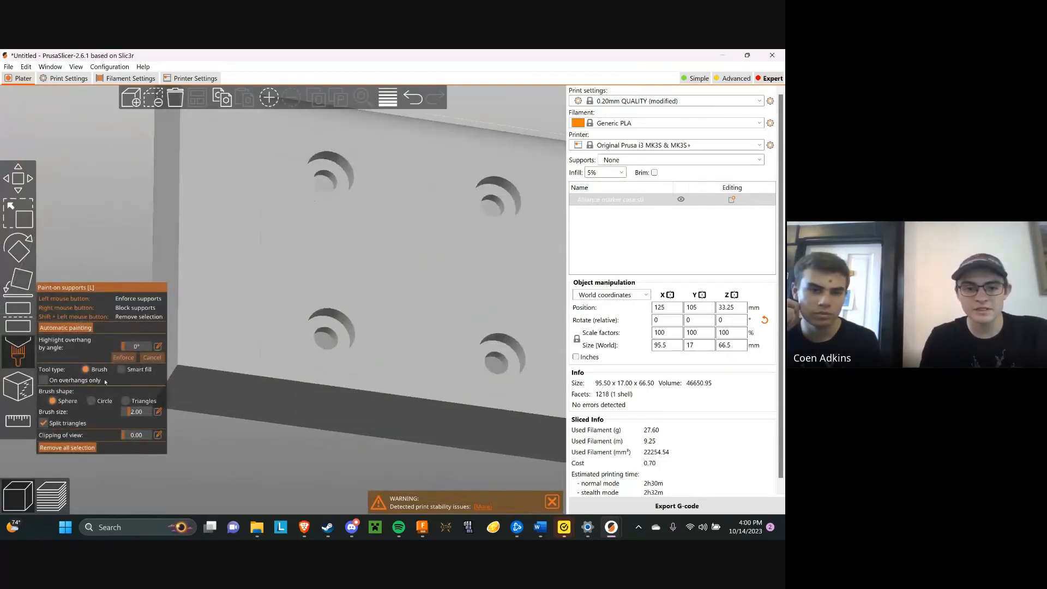
{"action": "left_click", "coordinate": [75, 329]}
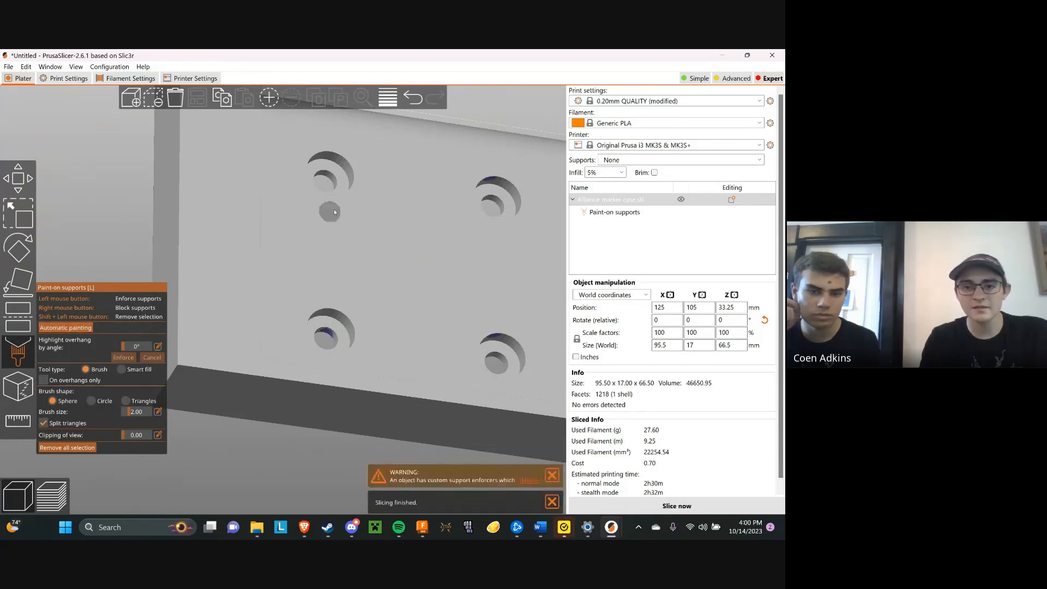
Paint support enforcers onto the upper inner surfaces of all four screw-hole recesses with the 2.00 sphere brush
{"action": "left_click", "coordinate": [327, 160]}
{"action": "left_click", "coordinate": [329, 316]}
{"action": "left_click", "coordinate": [497, 342]}
{"action": "left_click", "coordinate": [494, 184]}
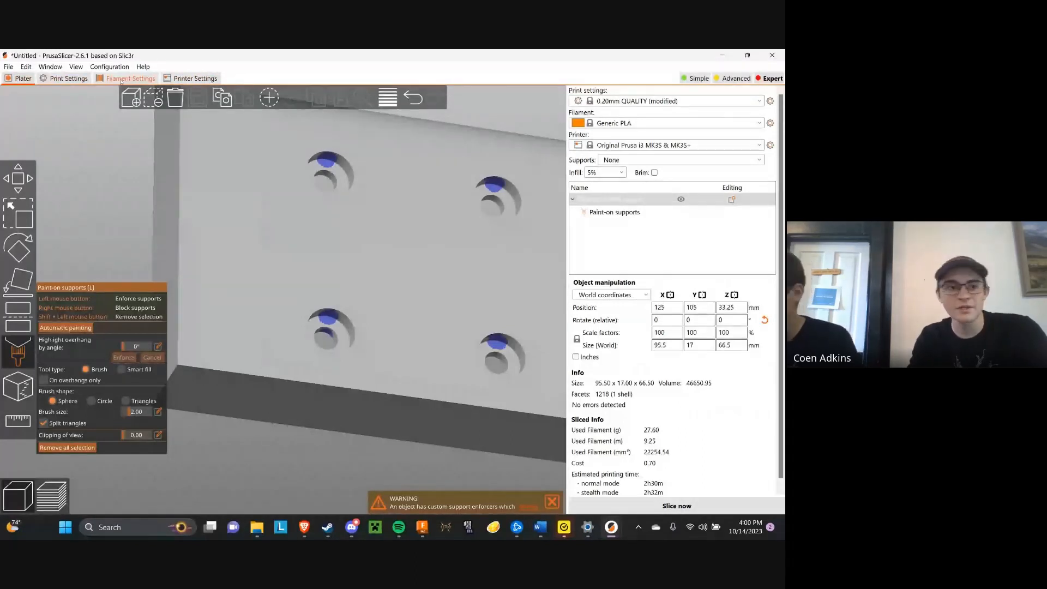
Review the support material print settings, including the raft, style, contact distance and interface options
{"action": "left_click", "coordinate": [60, 78]}
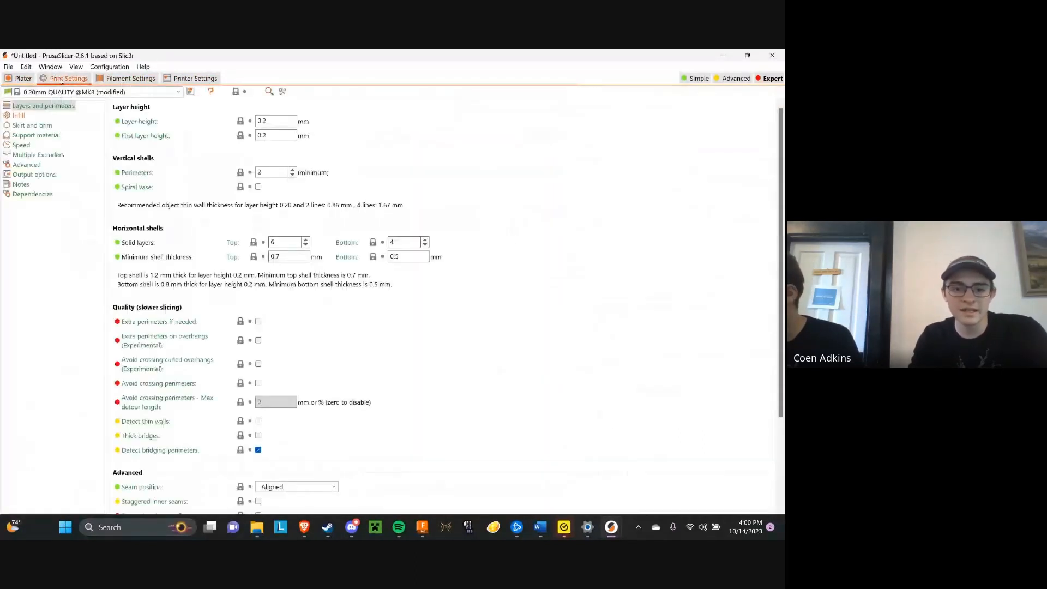
{"action": "left_click", "coordinate": [31, 136]}
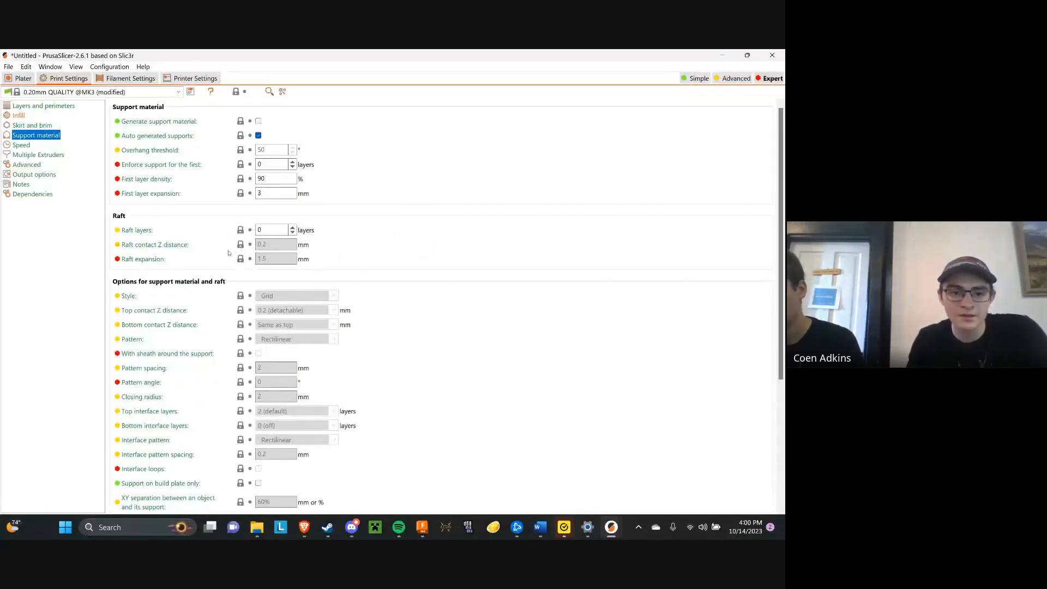
{"action": "left_click", "coordinate": [765, 79]}
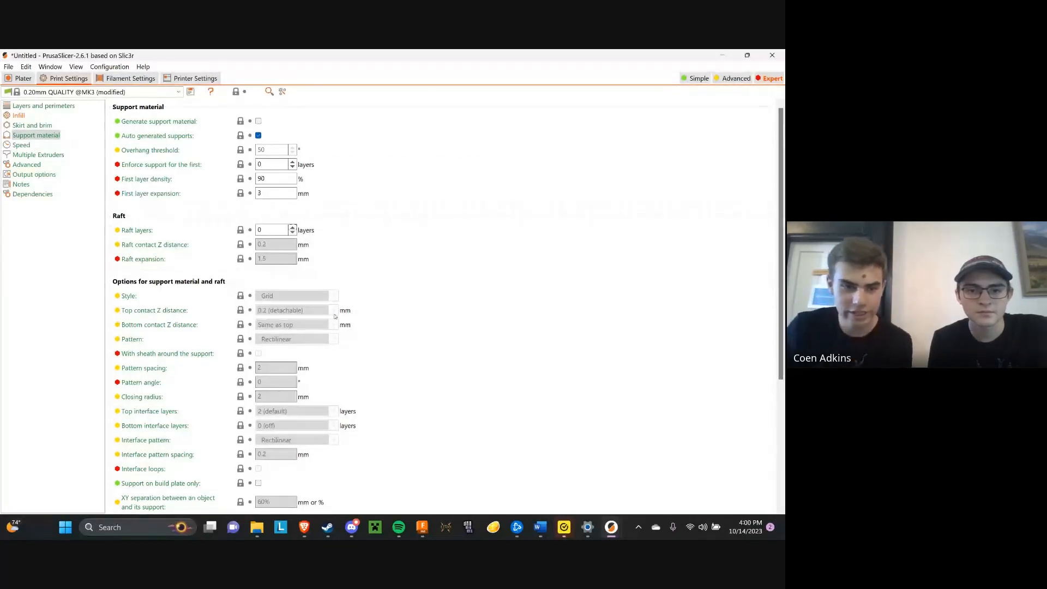
{"action": "scroll", "coordinate": [169, 249], "scroll_direction": "down", "scroll_amount": 3}
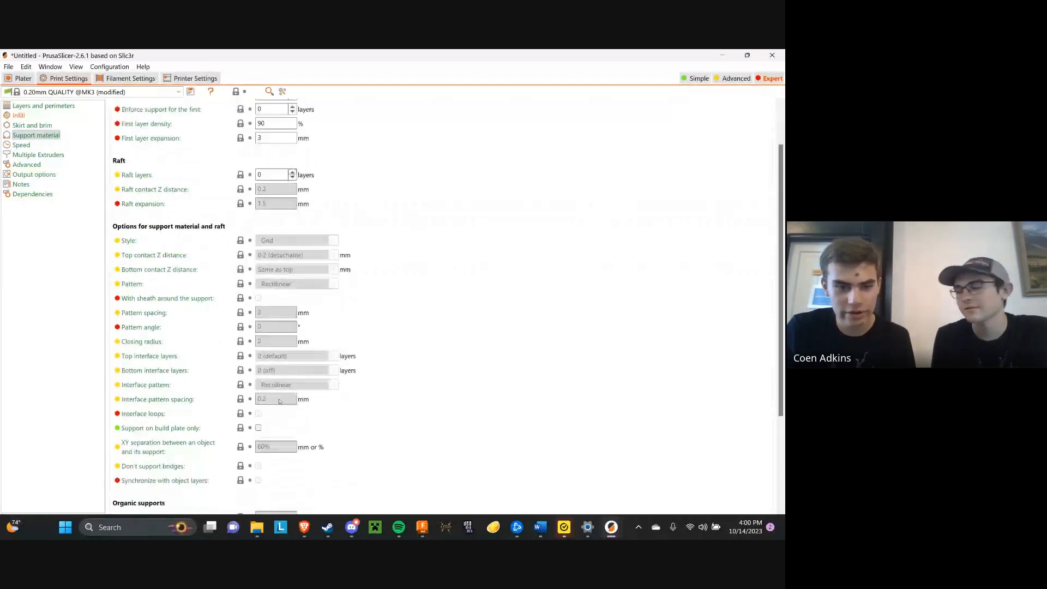
{"action": "scroll", "coordinate": [169, 248], "scroll_direction": "up", "scroll_amount": 3}
{"action": "scroll", "coordinate": [169, 248], "scroll_direction": "up", "scroll_amount": 1}
{"action": "left_click", "coordinate": [22, 78]}
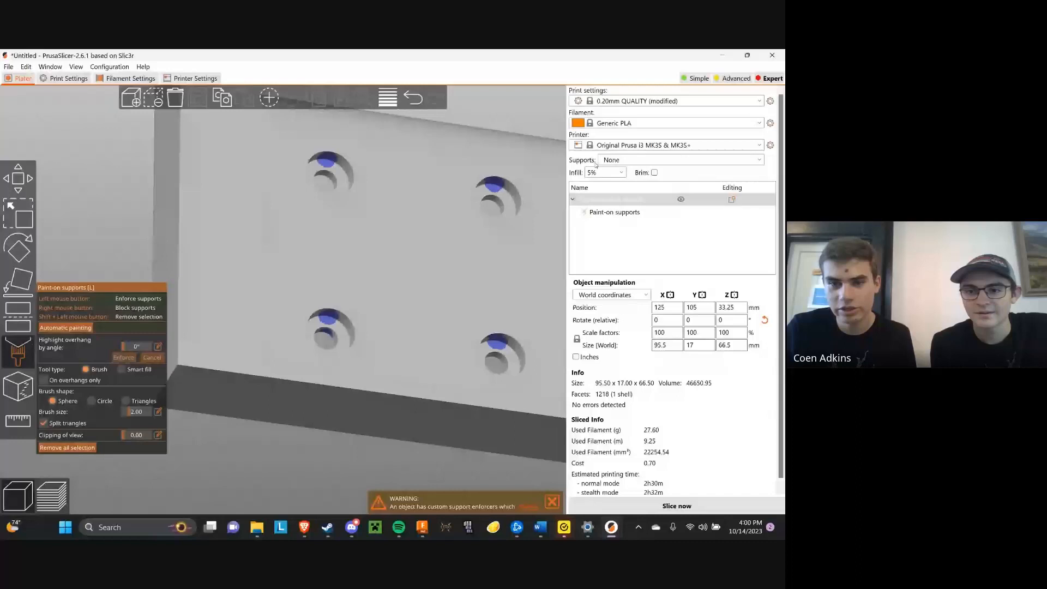
Set supports to For support enforcers only and change the support pattern to Rectilinear grid
{"action": "left_click", "coordinate": [612, 160]}
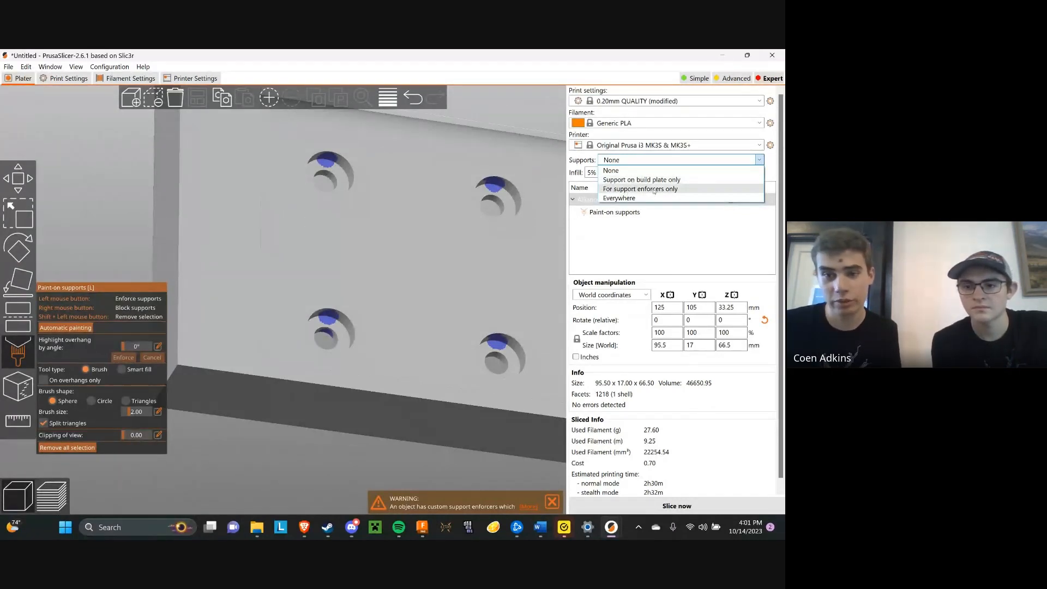
{"action": "left_click", "coordinate": [654, 189]}
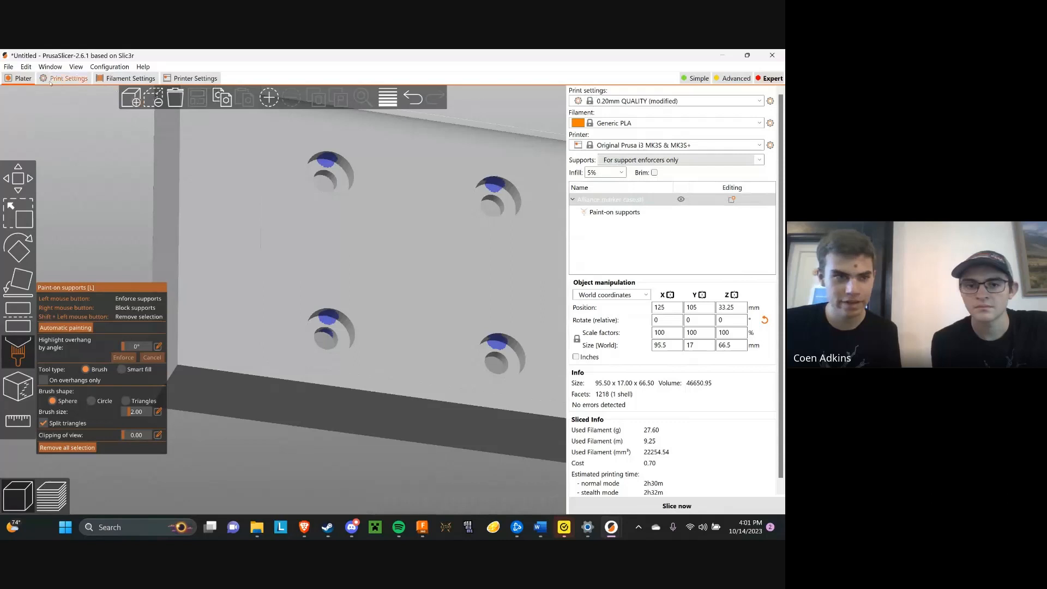
{"action": "left_click", "coordinate": [51, 82]}
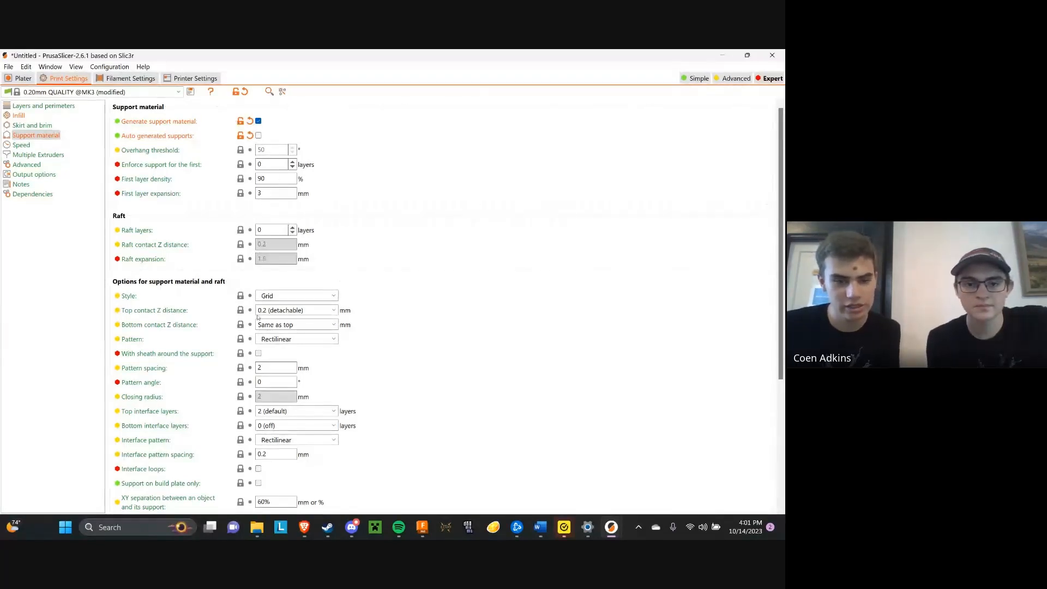
{"action": "scroll", "coordinate": [295, 338], "scroll_direction": "down", "scroll_amount": 1}
{"action": "scroll", "coordinate": [313, 351], "scroll_direction": "down", "scroll_amount": 1}
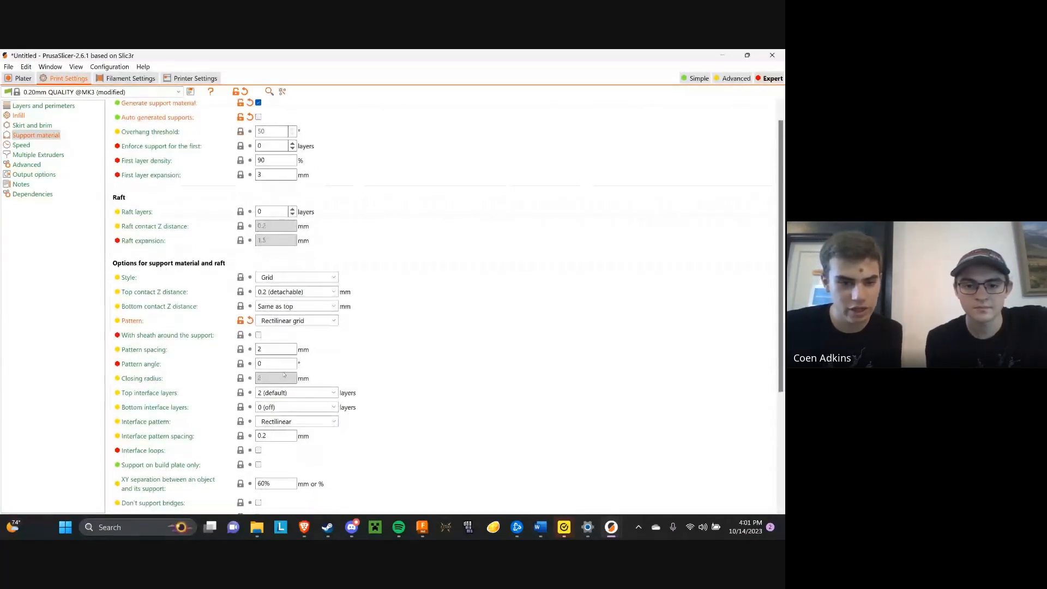
Review the available support styles and set the support style to Organic
{"action": "left_click", "coordinate": [321, 278]}
{"action": "scroll", "coordinate": [321, 278], "scroll_direction": "down", "scroll_amount": 1}
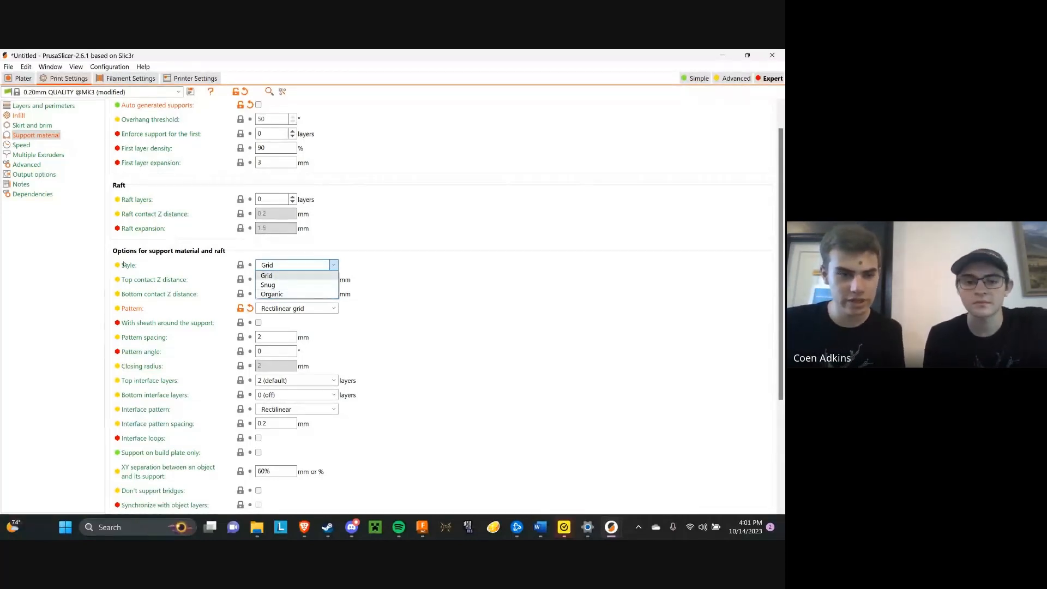
{"action": "left_click", "coordinate": [279, 266]}
{"action": "left_click", "coordinate": [280, 266]}
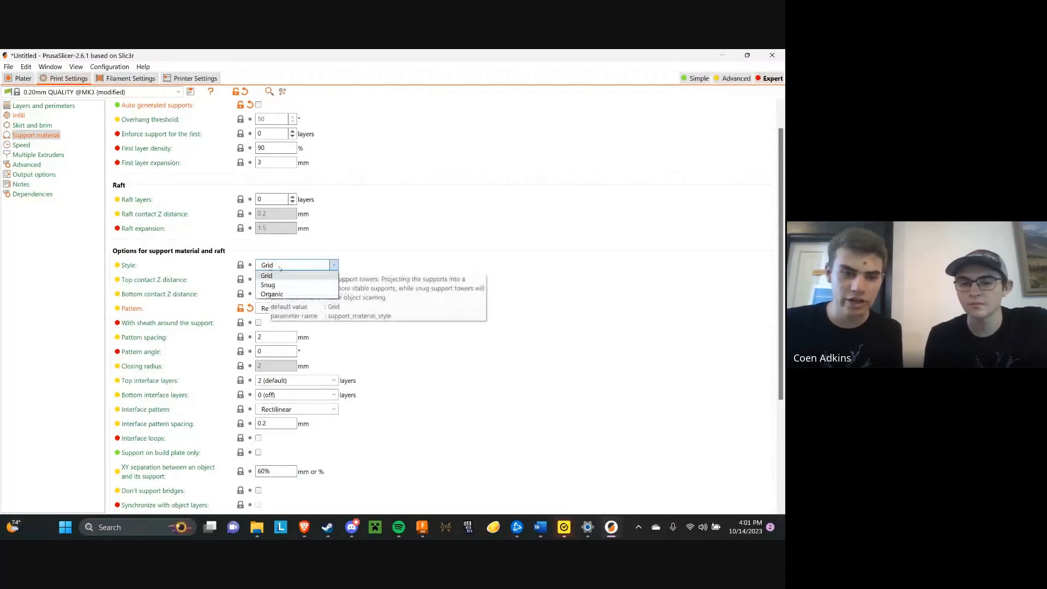
{"action": "left_click", "coordinate": [291, 294]}
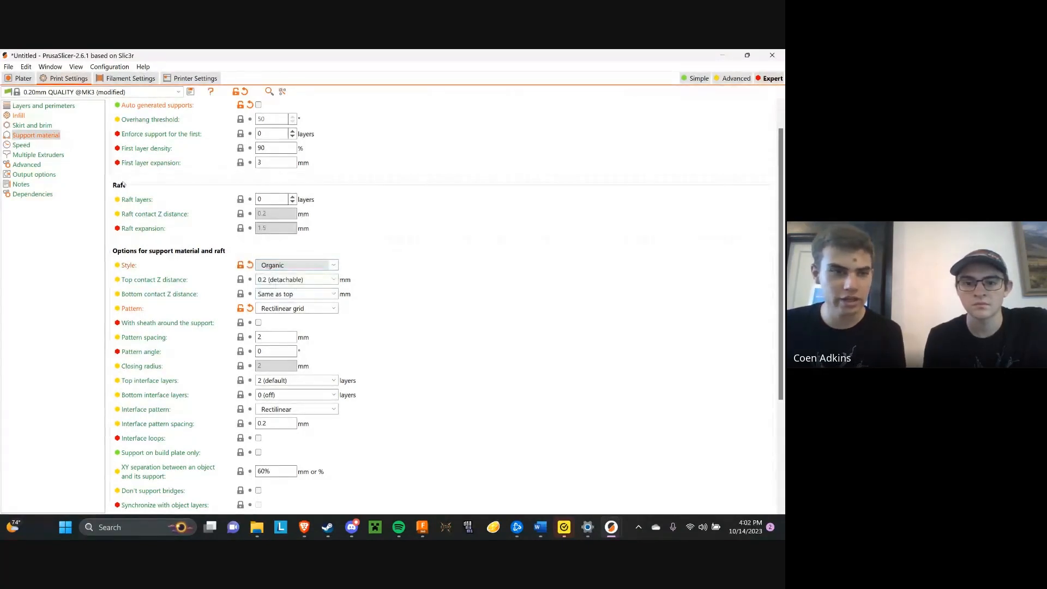
{"action": "left_click", "coordinate": [335, 264]}
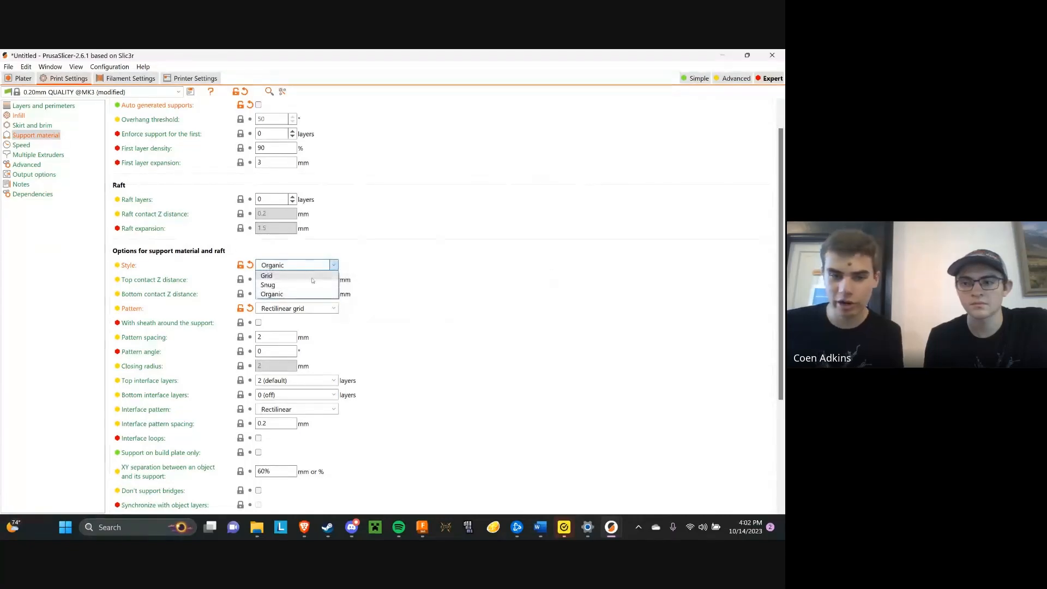
{"action": "left_click", "coordinate": [359, 266]}
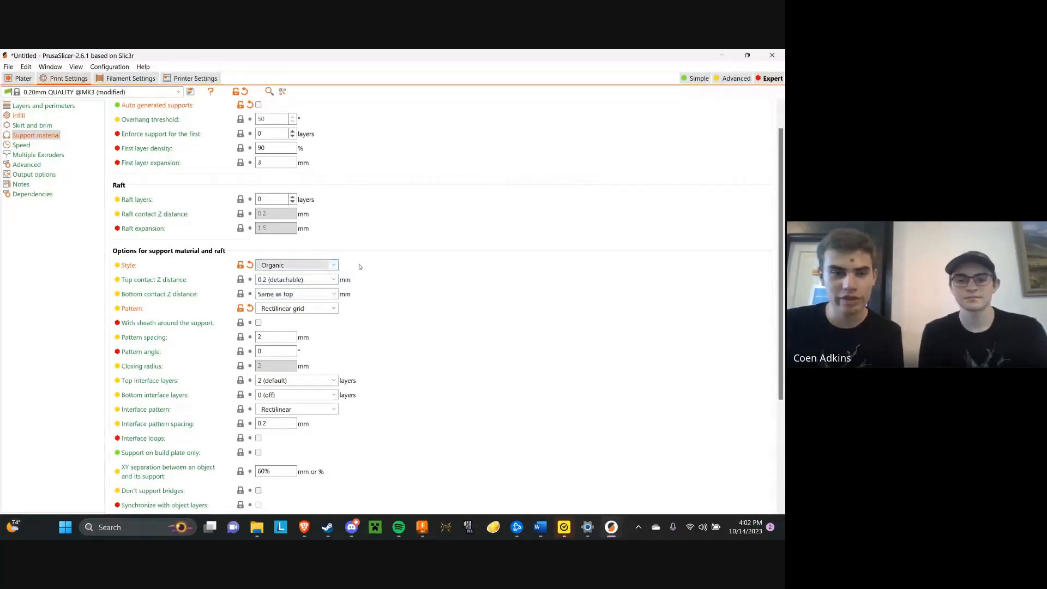
Return to the plater, leave support painting and slice the marker case with its painted supports
{"action": "left_click", "coordinate": [22, 78]}
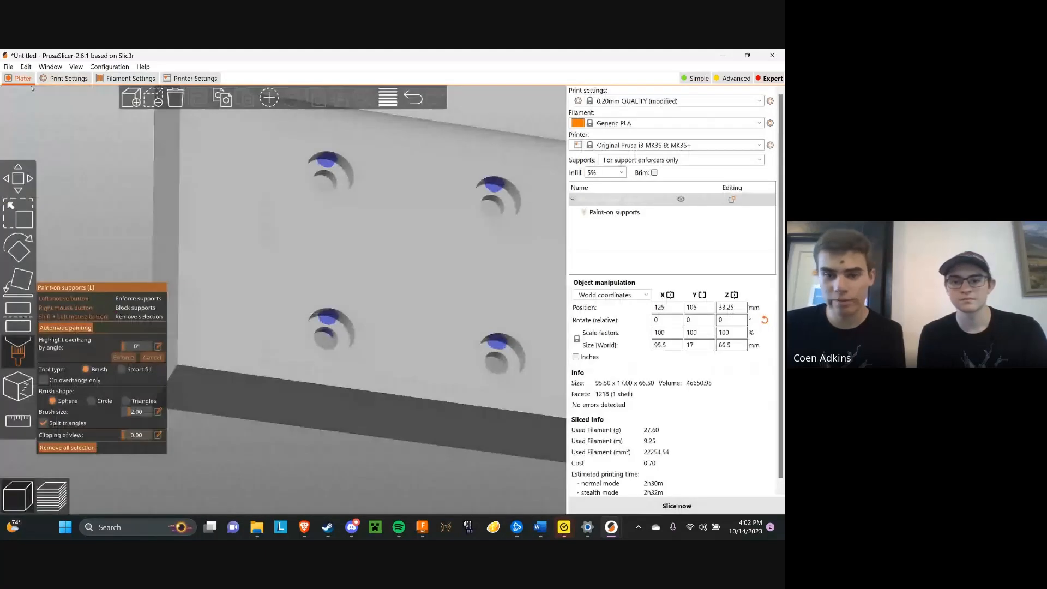
{"action": "left_click", "coordinate": [22, 350]}
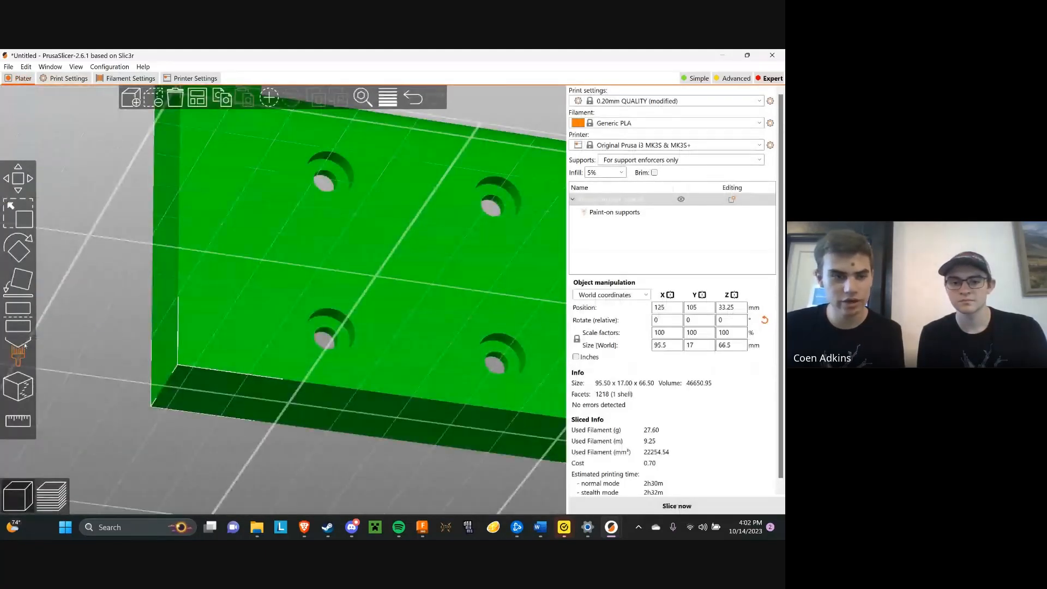
{"action": "left_click", "coordinate": [18, 352]}
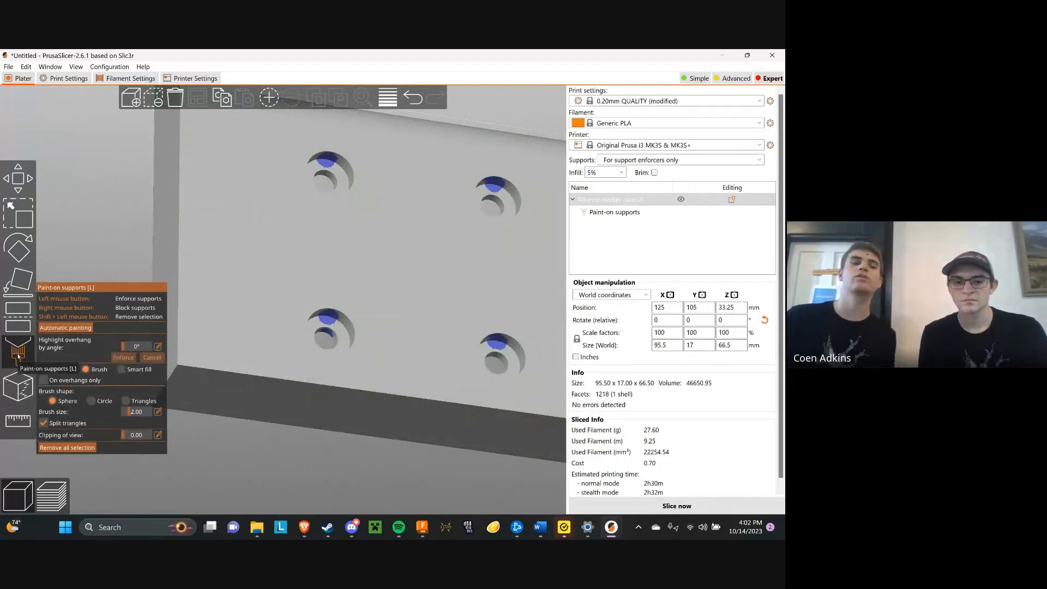
{"action": "left_click", "coordinate": [18, 352]}
{"action": "scroll", "coordinate": [114, 329], "scroll_direction": "down", "scroll_amount": 5}
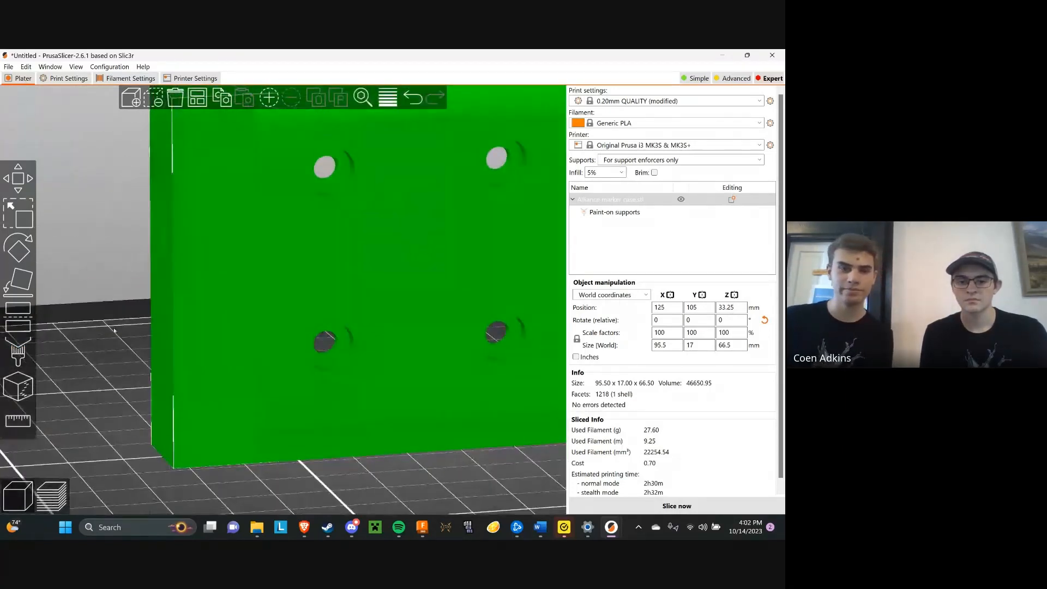
{"action": "middle_click_drag", "start_coordinate": [482, 388], "coordinate": [447, 395]}
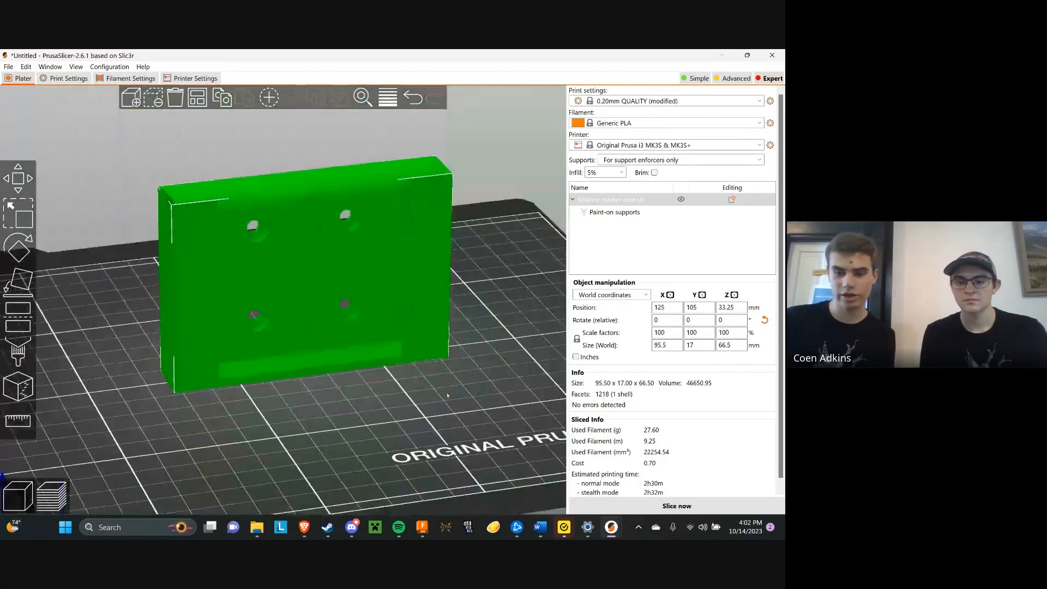
{"action": "left_click", "coordinate": [666, 506]}
Examine the organic supports in the sliced preview from the front, the sides and below
{"action": "left_click_drag", "start_coordinate": [296, 261], "coordinate": [346, 359]}
{"action": "scroll", "coordinate": [311, 255], "scroll_direction": "up", "scroll_amount": 4}
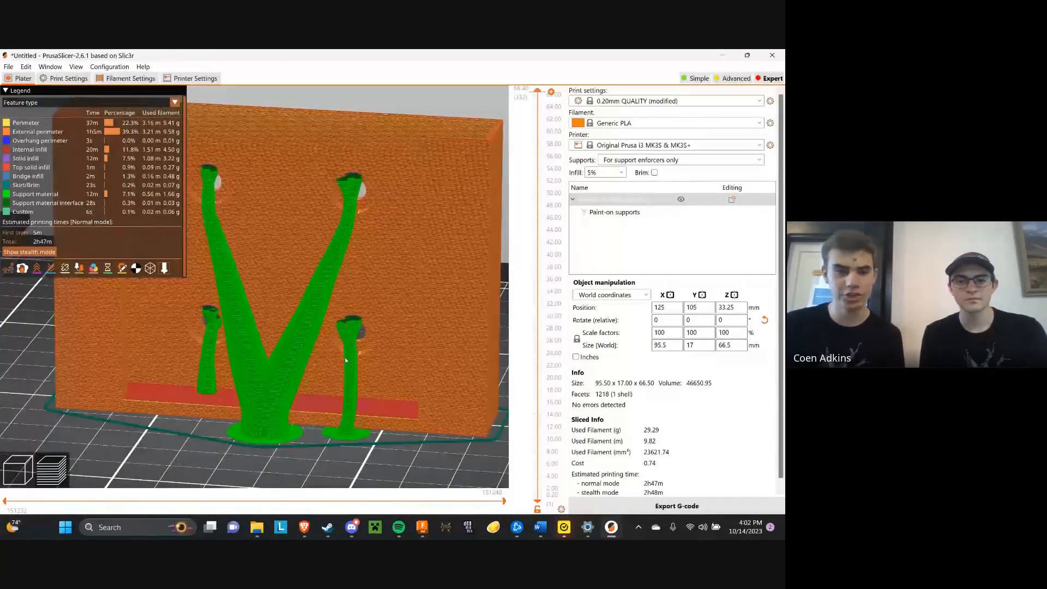
{"action": "scroll", "coordinate": [355, 295], "scroll_direction": "up", "scroll_amount": 1}
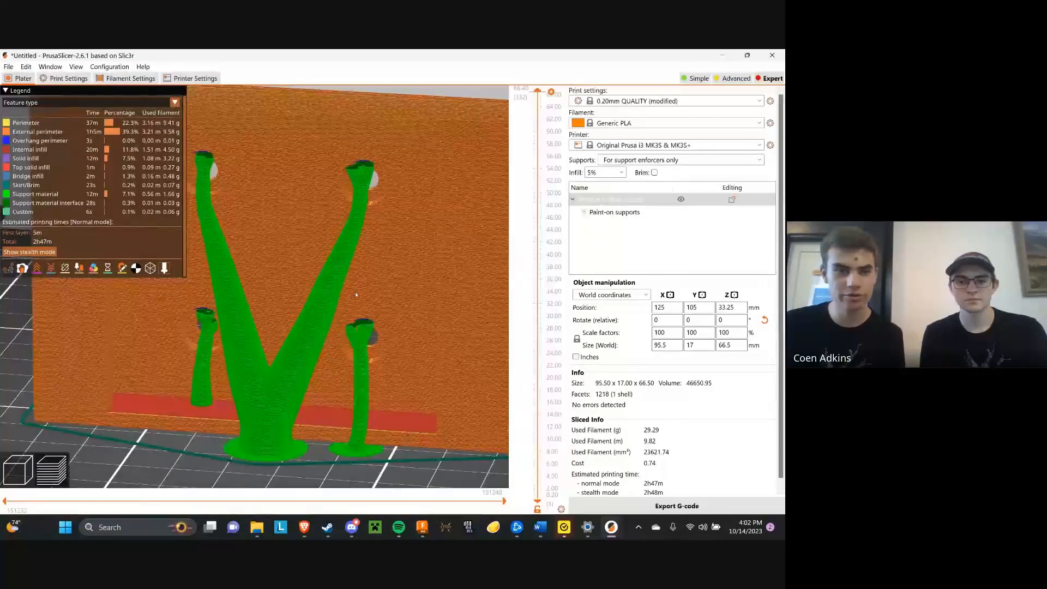
{"action": "scroll", "coordinate": [356, 295], "scroll_direction": "down", "scroll_amount": 8}
{"action": "left_click_drag", "start_coordinate": [355, 296], "coordinate": [313, 317]}
{"action": "left_click_drag", "start_coordinate": [393, 345], "coordinate": [241, 196]}
{"action": "scroll", "coordinate": [324, 333], "scroll_direction": "up", "scroll_amount": 5}
{"action": "key", "text": "3"}
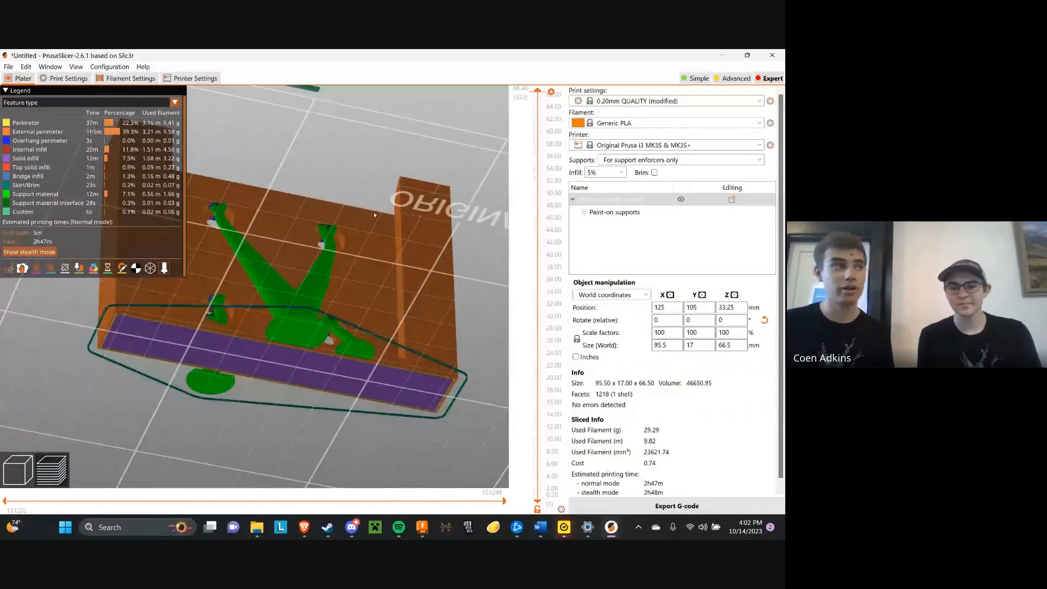
{"action": "key", "text": "3"}
{"action": "key", "text": "0"}
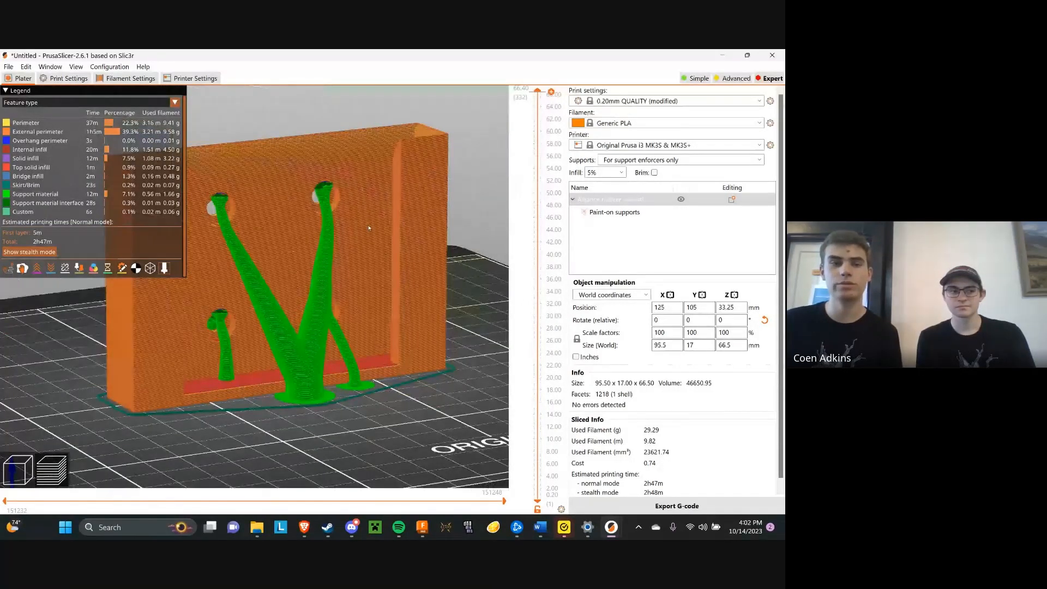
{"action": "key", "text": "3"}
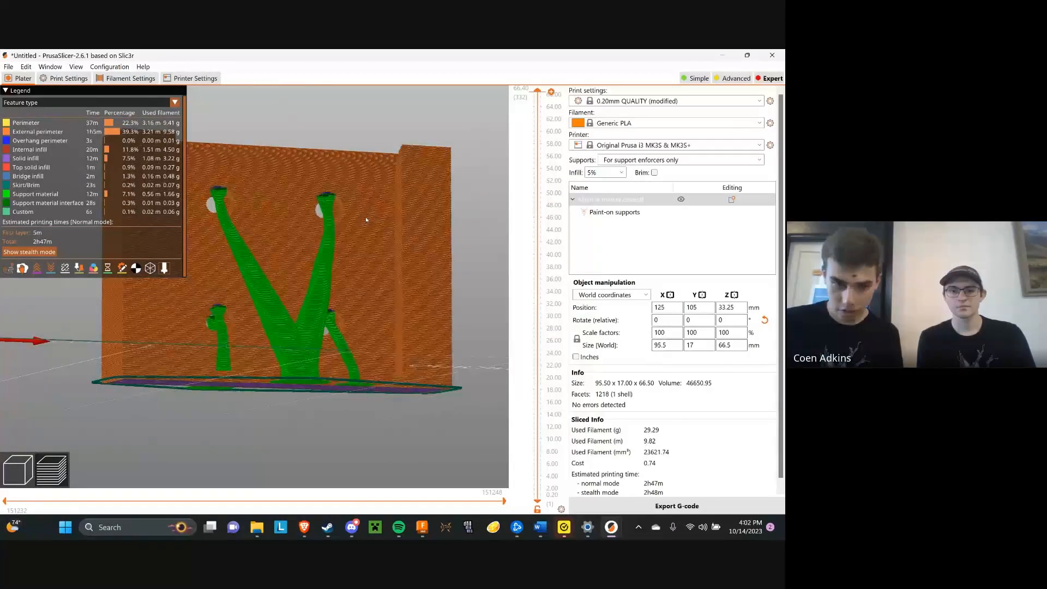
{"action": "left_click_drag", "start_coordinate": [352, 160], "coordinate": [384, 146]}
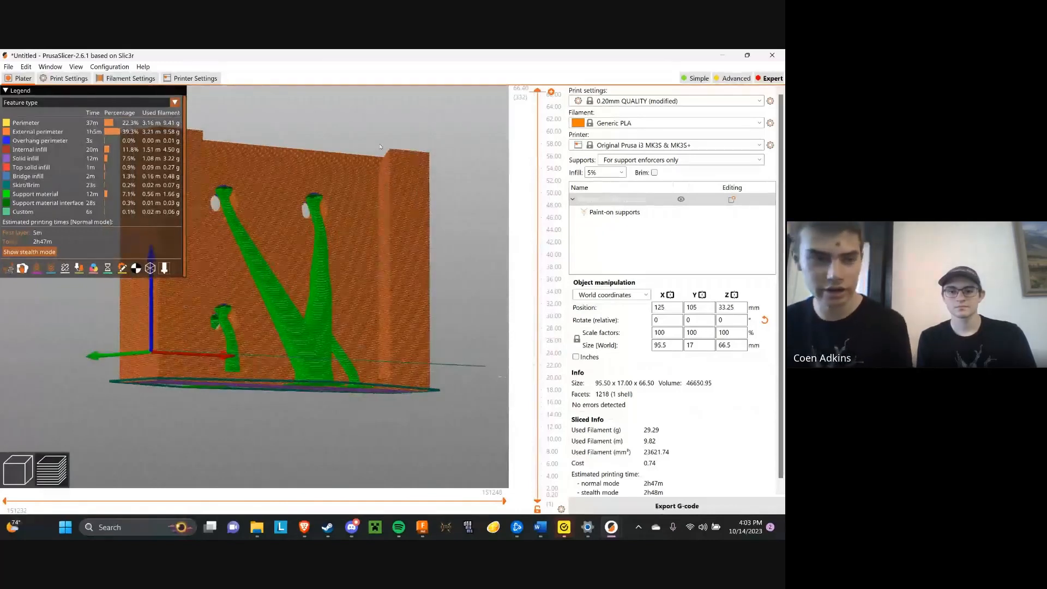
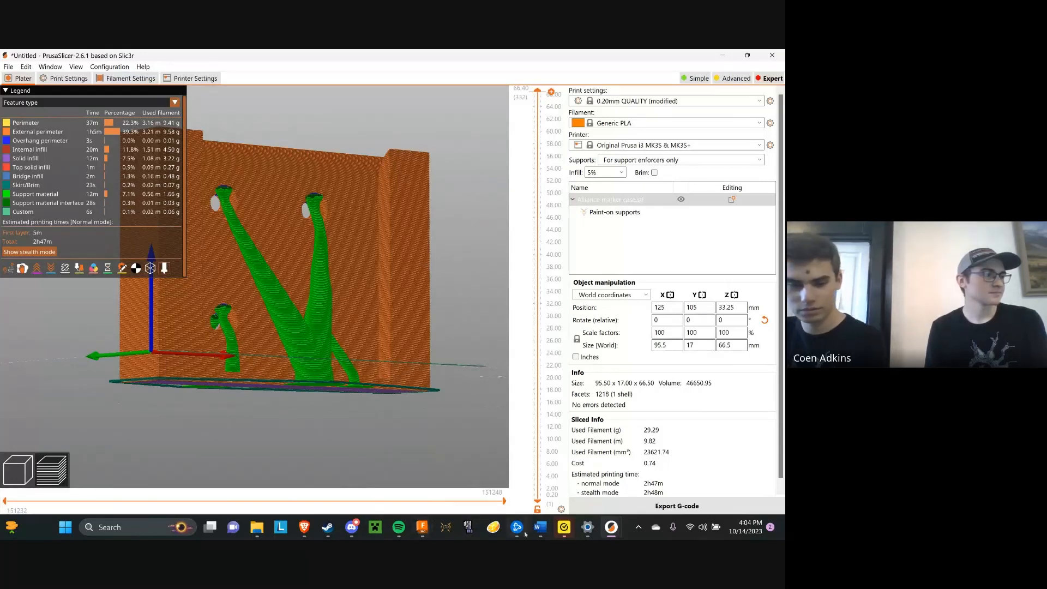
Switch to Fusion 360, look at the project list and show the people options of the VCSC 2023 - 2024 project
{"action": "left_click", "coordinate": [422, 527]}
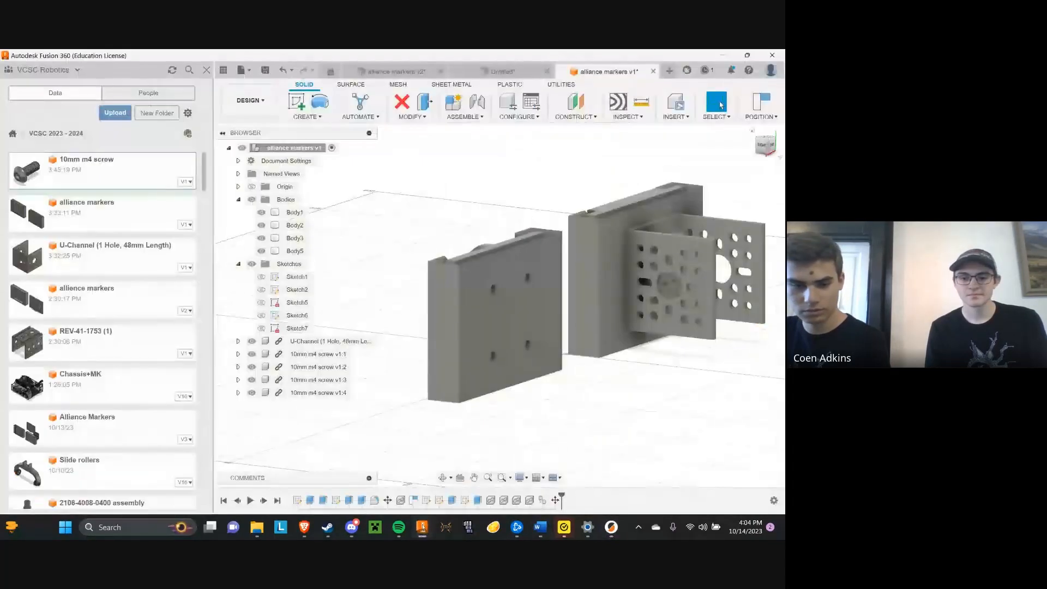
{"action": "left_click", "coordinate": [305, 526]}
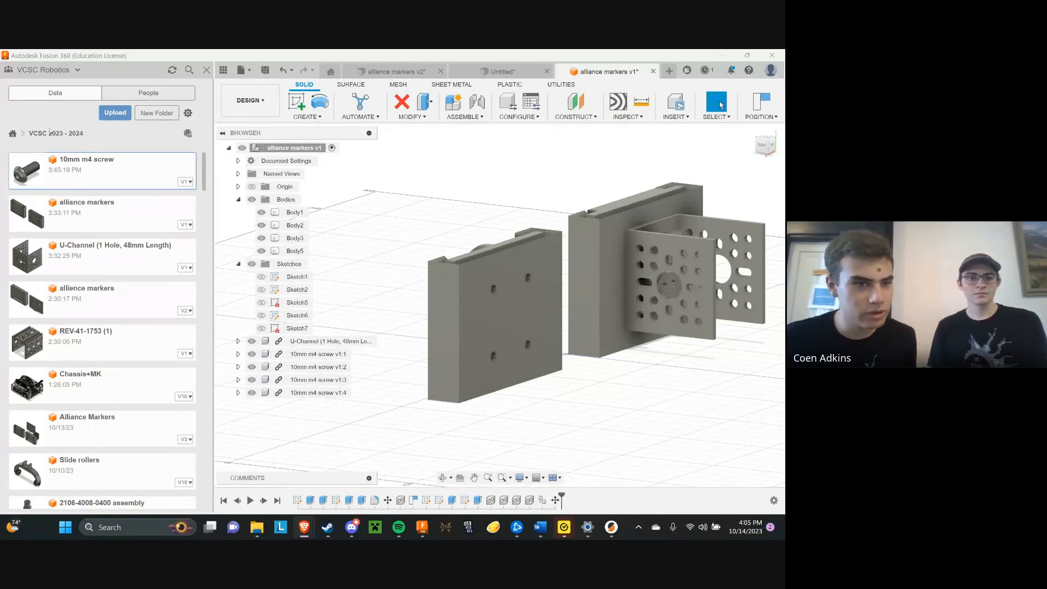
{"action": "left_click", "coordinate": [72, 134]}
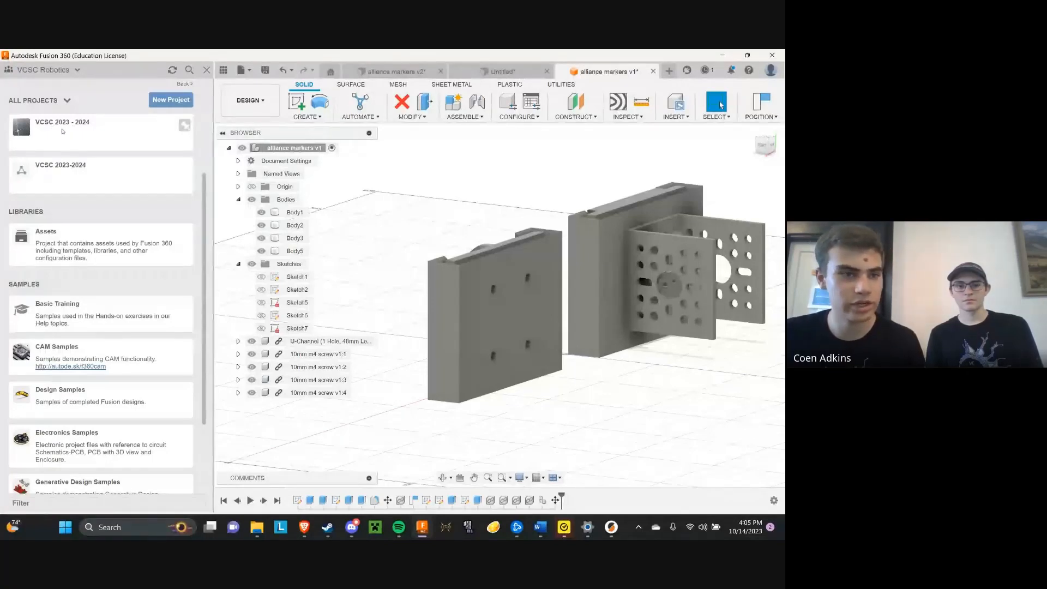
{"action": "left_click", "coordinate": [101, 133]}
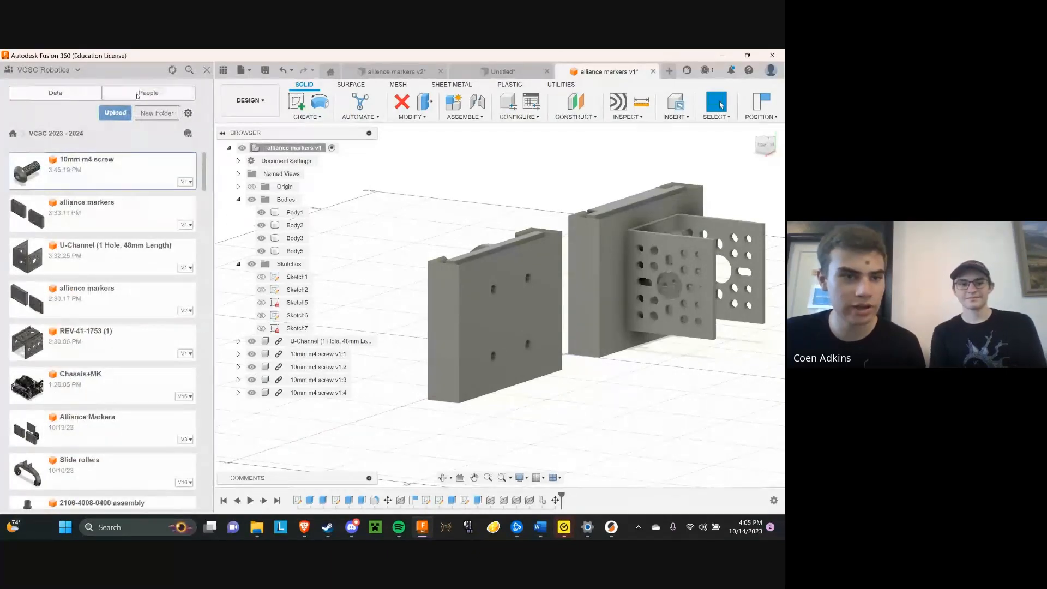
{"action": "left_click", "coordinate": [137, 94]}
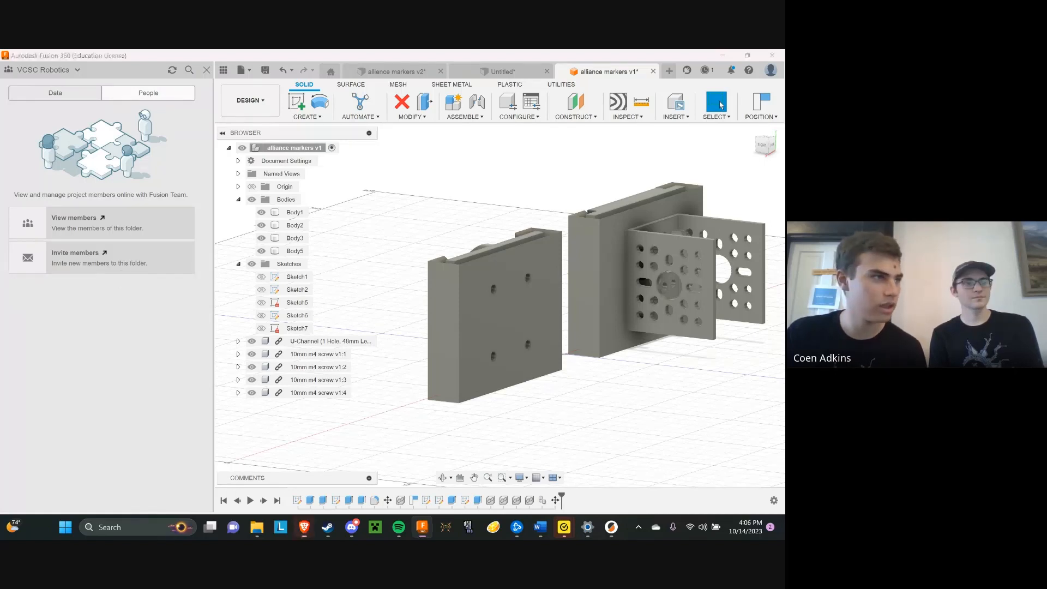
Bring up the project's Invite Members form in a separate Fusion Team browser window placed in front of the design
{"action": "left_click_drag", "start_coordinate": [545, 260], "coordinate": [530, 86]}
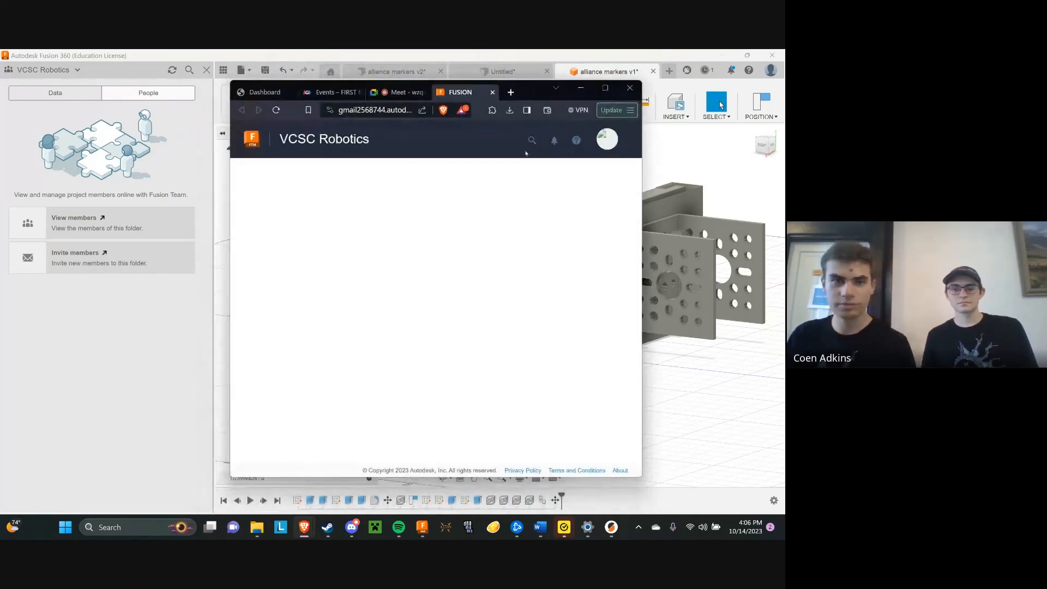
{"action": "left_click", "coordinate": [745, 169]}
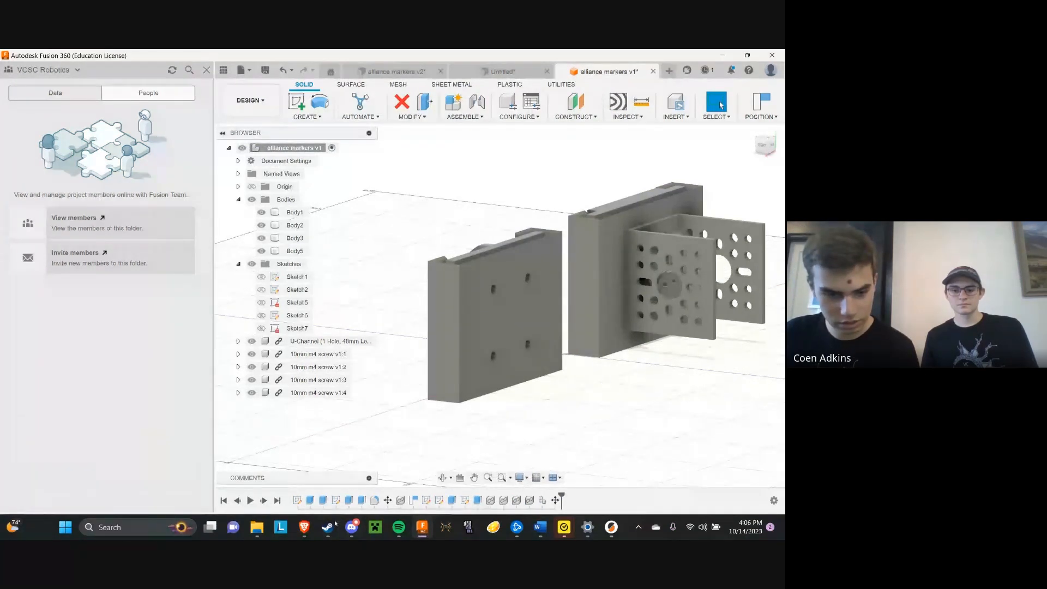
{"action": "left_click", "coordinate": [303, 527]}
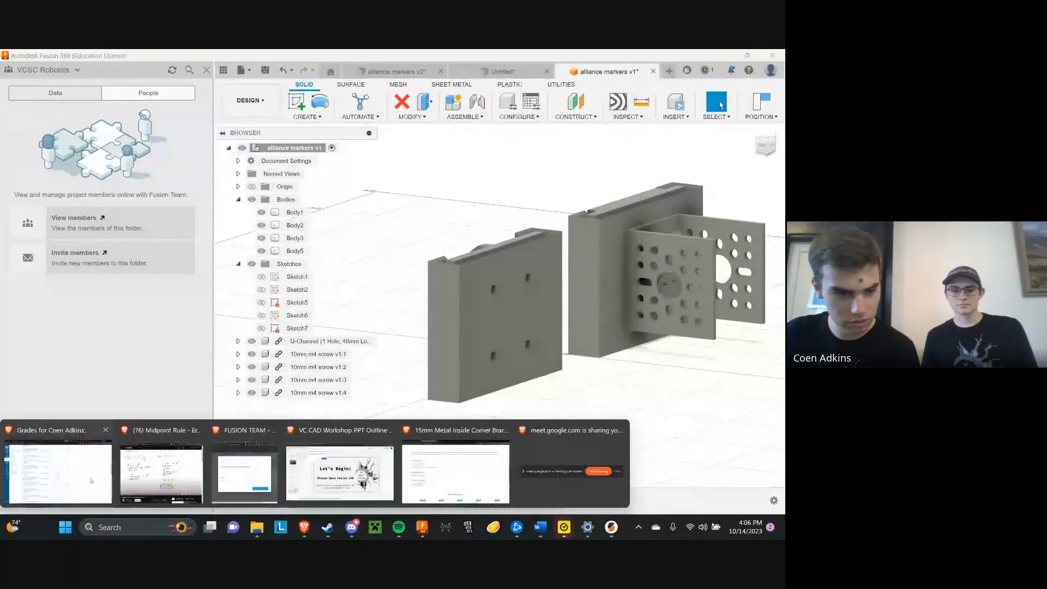
{"action": "left_click", "coordinate": [245, 472]}
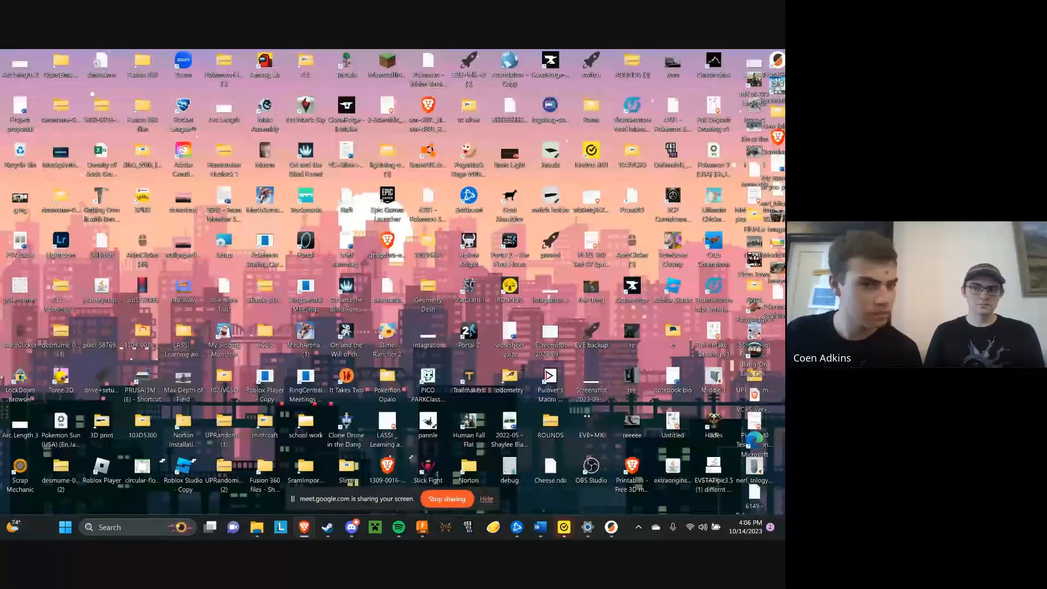
{"action": "key", "text": "super+d"}
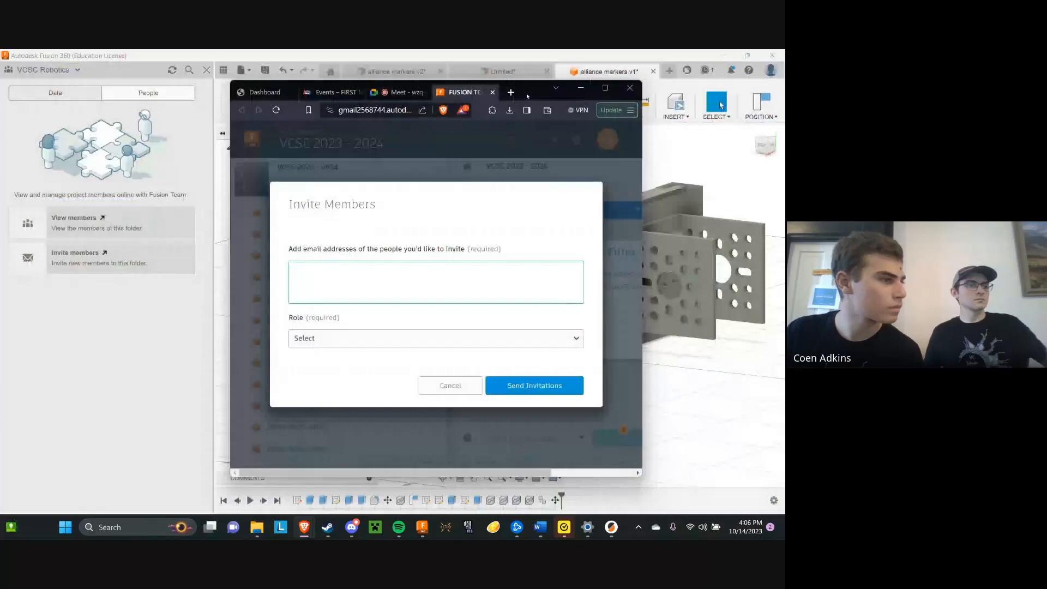
{"action": "left_click_drag", "start_coordinate": [527, 96], "coordinate": [784, 96]}
{"action": "left_click_drag", "start_coordinate": [1, 393], "coordinate": [458, 144]}
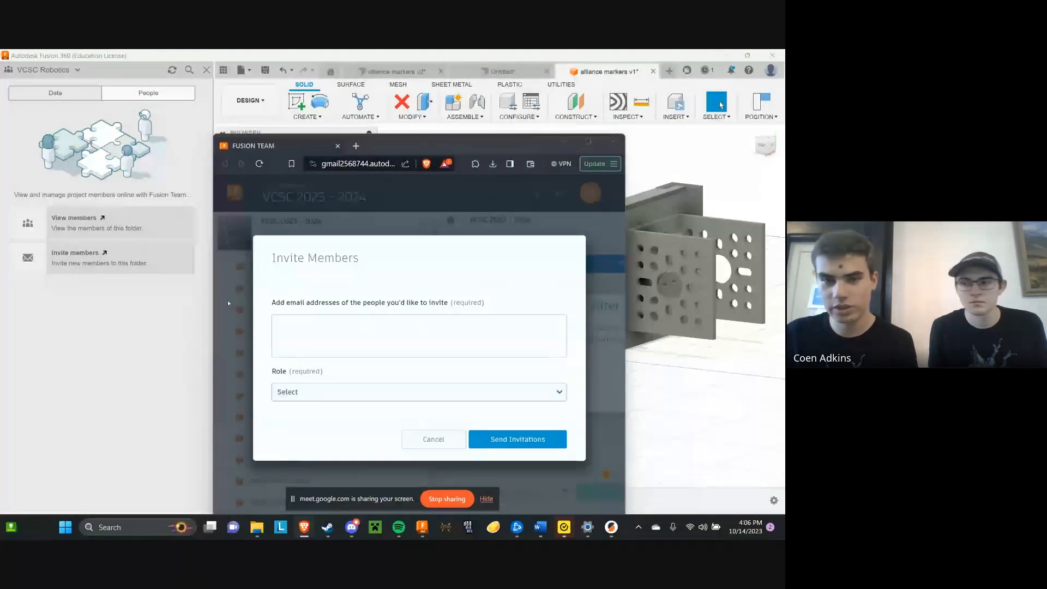
{"action": "left_click", "coordinate": [613, 142]}
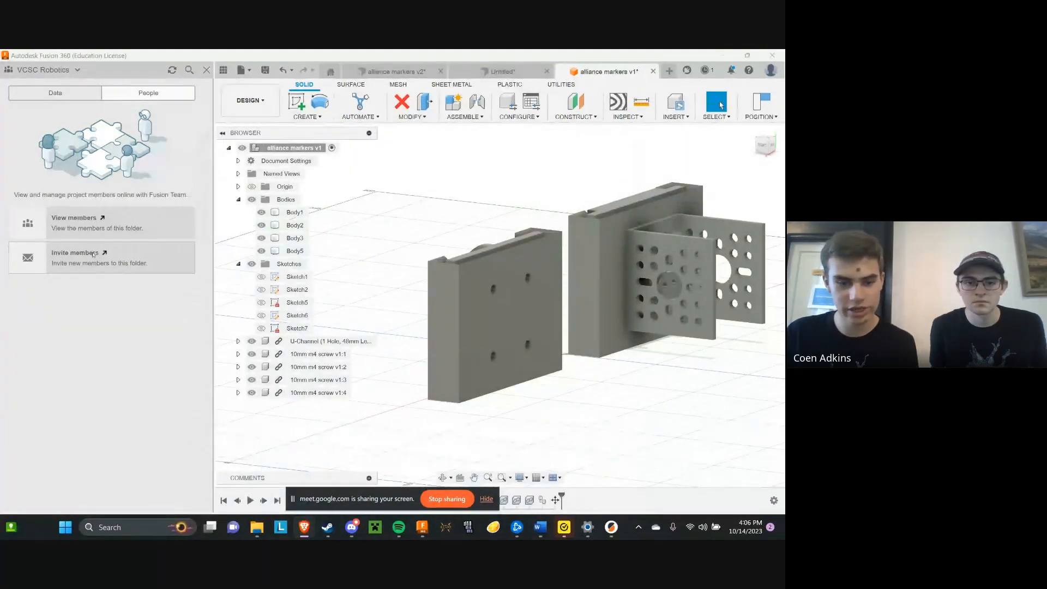
{"action": "mouse_move", "coordinate": [303, 527]}
{"action": "left_click", "coordinate": [561, 469]}
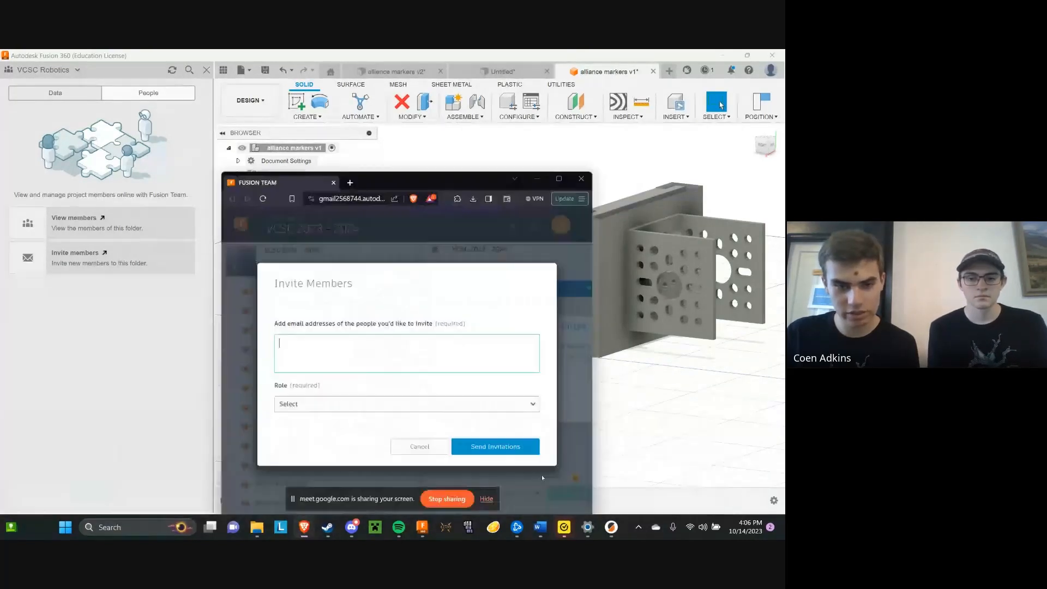
{"action": "left_click_drag", "start_coordinate": [464, 150], "coordinate": [488, 113]}
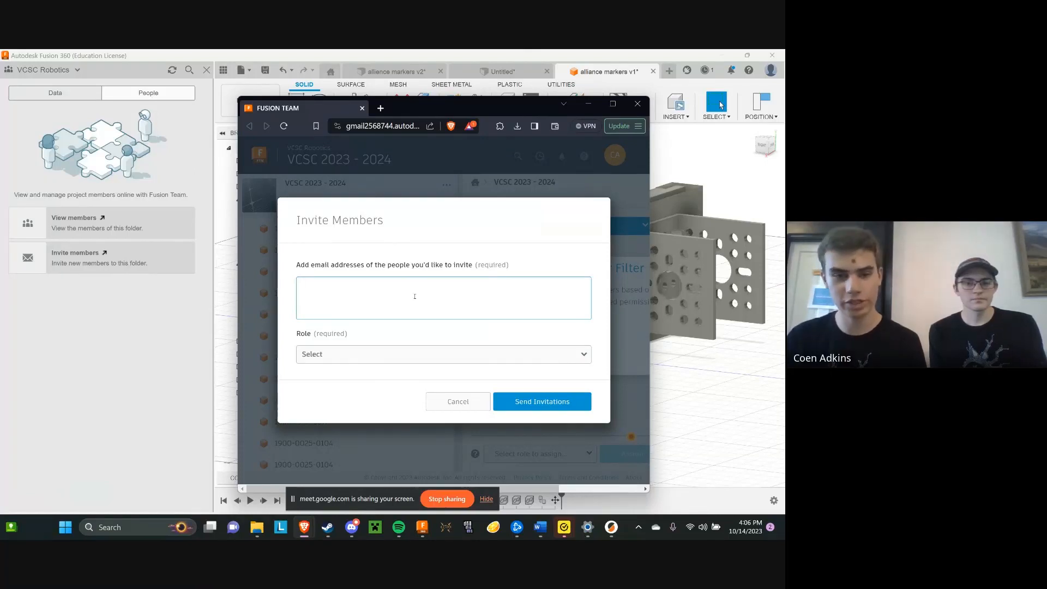
Review the available member roles, choose Administrator for the invitation and cancel it without entering an address
{"action": "left_click", "coordinate": [360, 354]}
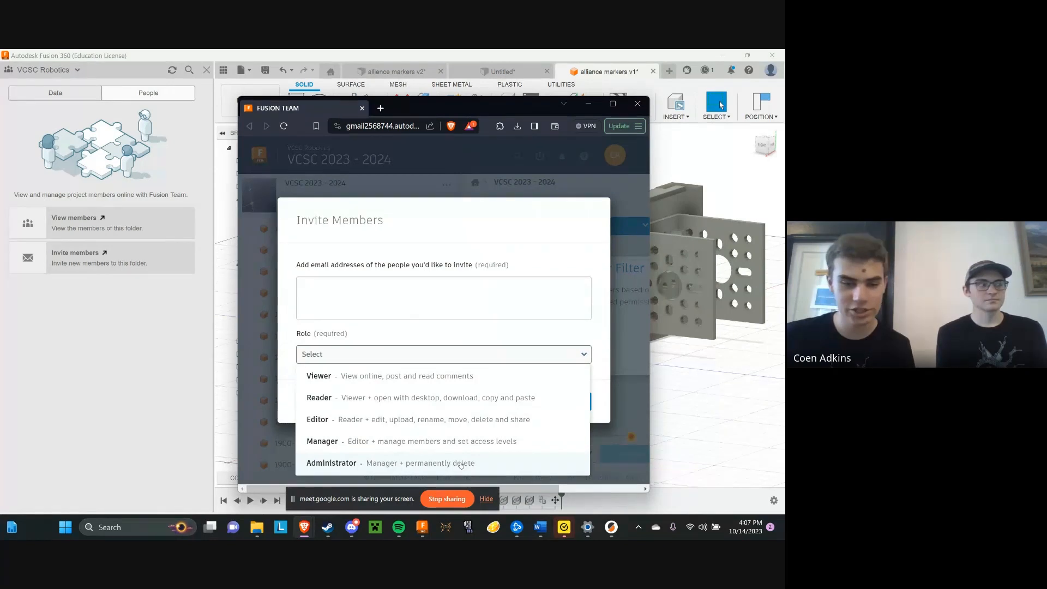
{"action": "left_click", "coordinate": [460, 464]}
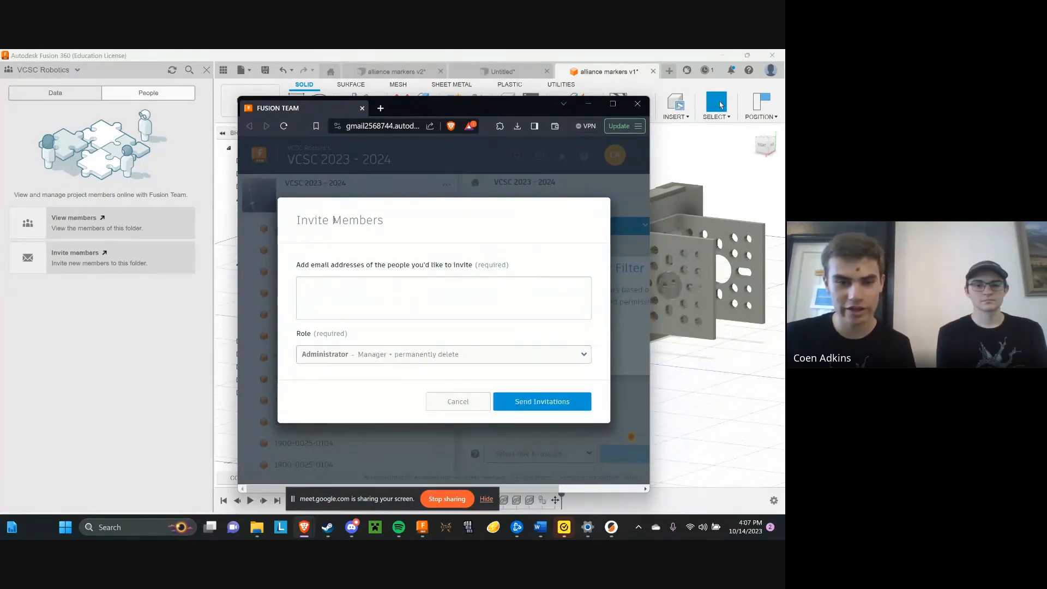
{"action": "left_click", "coordinate": [346, 288]}
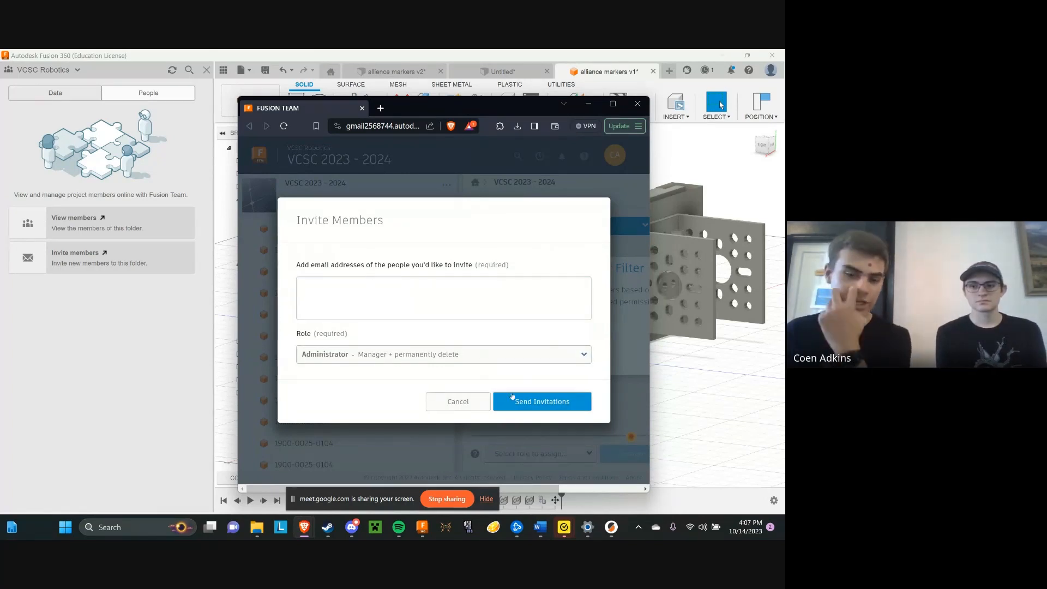
{"action": "left_click", "coordinate": [476, 397]}
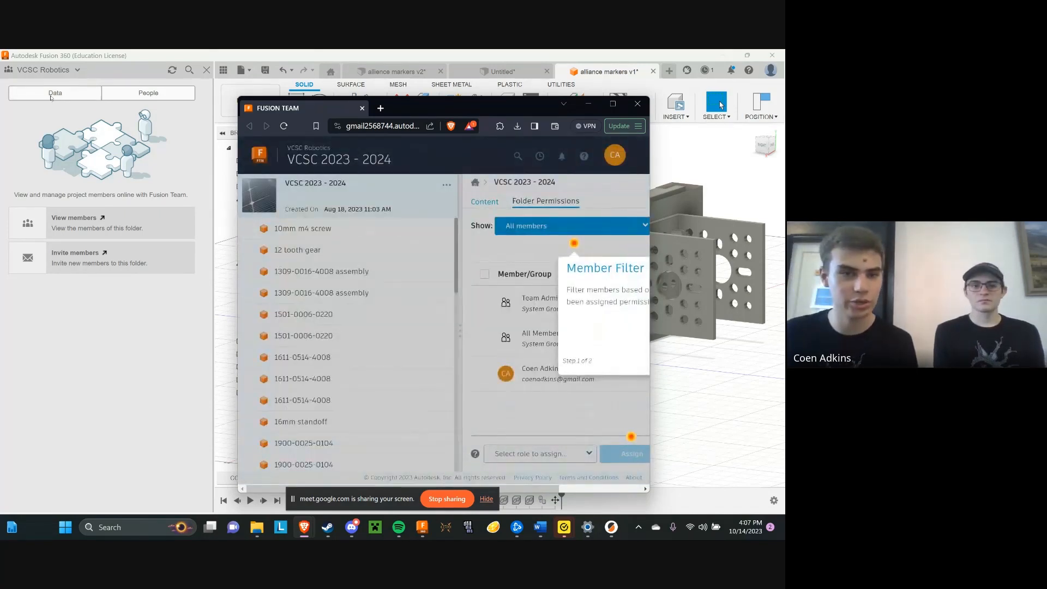
Return to the project's data in Fusion 360 and look through the design files shared in VCSC 2023 - 2024
{"action": "left_click", "coordinate": [53, 94]}
{"action": "scroll", "coordinate": [77, 226], "scroll_direction": "down", "scroll_amount": 7}
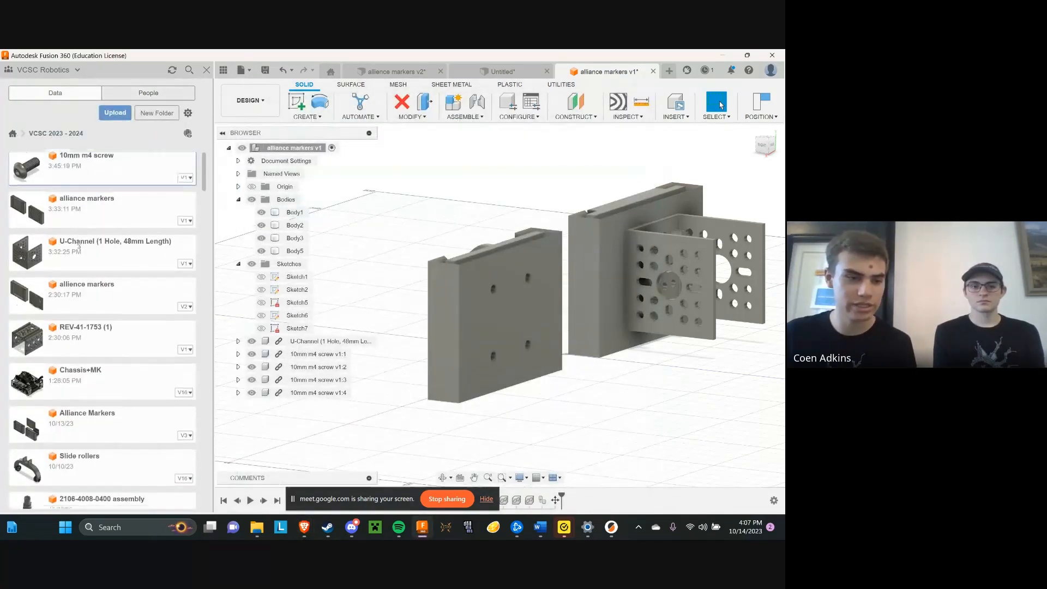
{"action": "scroll", "coordinate": [79, 250], "scroll_direction": "up", "scroll_amount": 4}
{"action": "scroll", "coordinate": [79, 250], "scroll_direction": "up", "scroll_amount": 4}
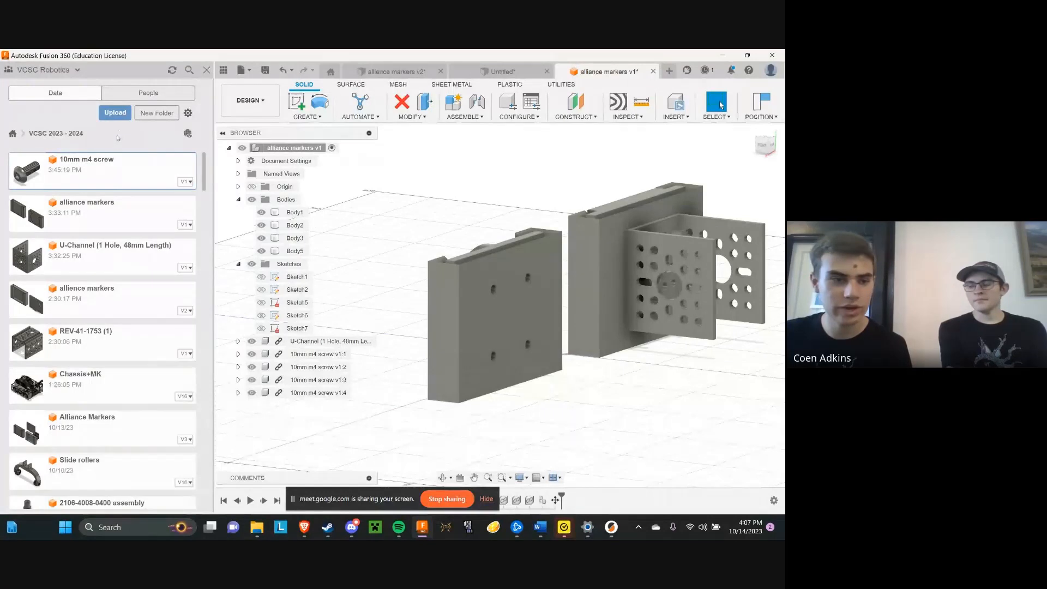
{"action": "scroll", "coordinate": [179, 330], "scroll_direction": "down", "scroll_amount": 2}
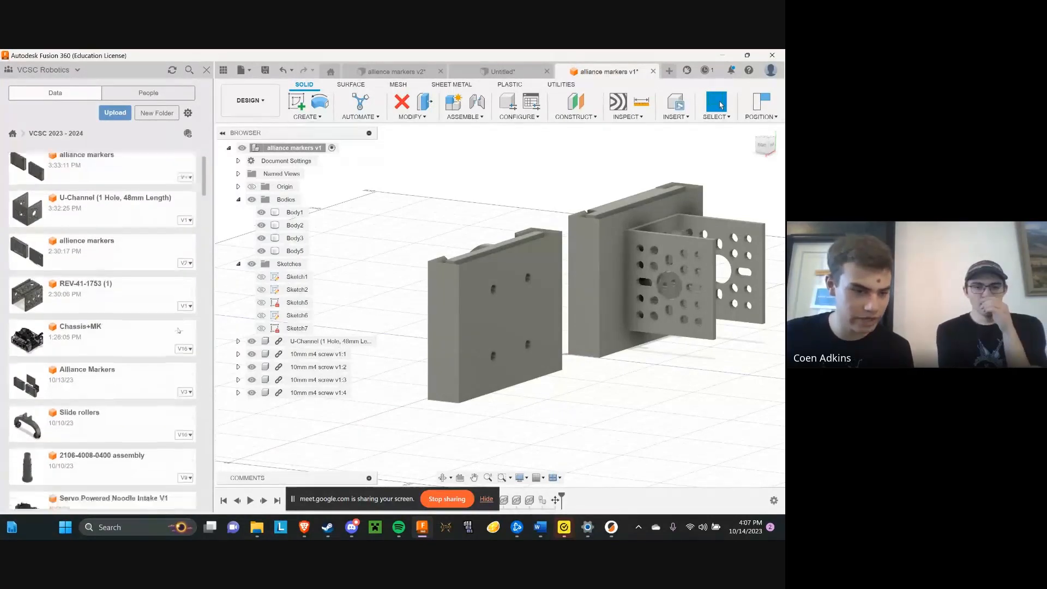
{"action": "scroll", "coordinate": [180, 317], "scroll_direction": "up", "scroll_amount": 2}
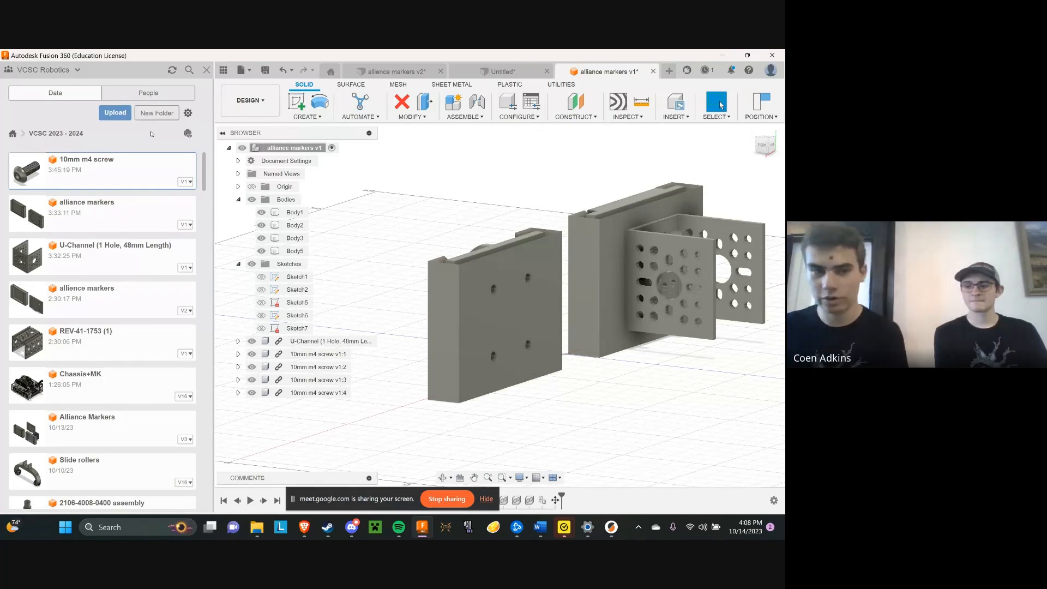
{"action": "scroll", "coordinate": [118, 262], "scroll_direction": "down", "scroll_amount": 2}
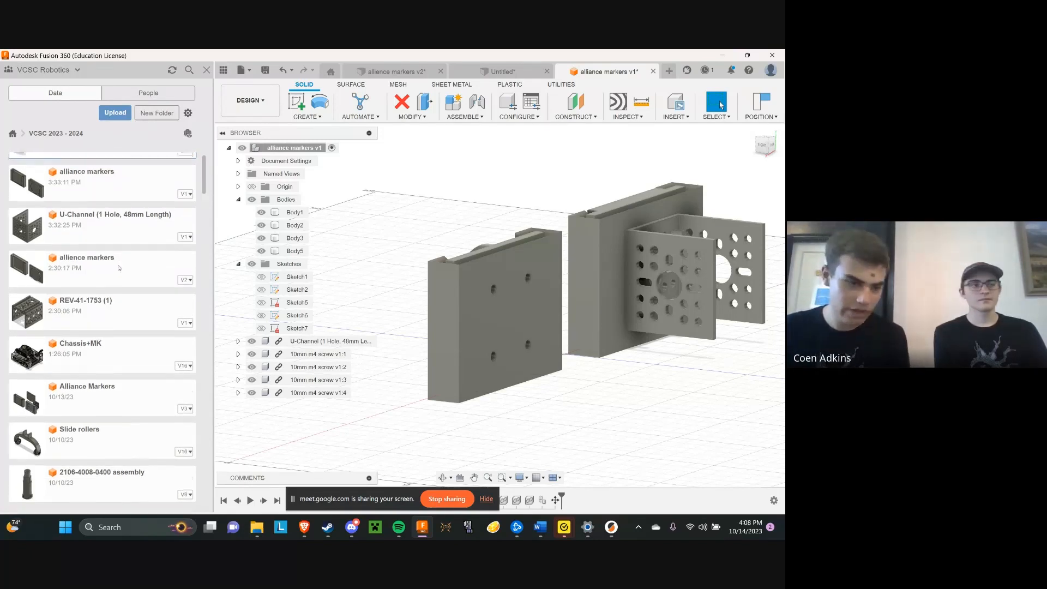
{"action": "scroll", "coordinate": [133, 231], "scroll_direction": "up", "scroll_amount": 2}
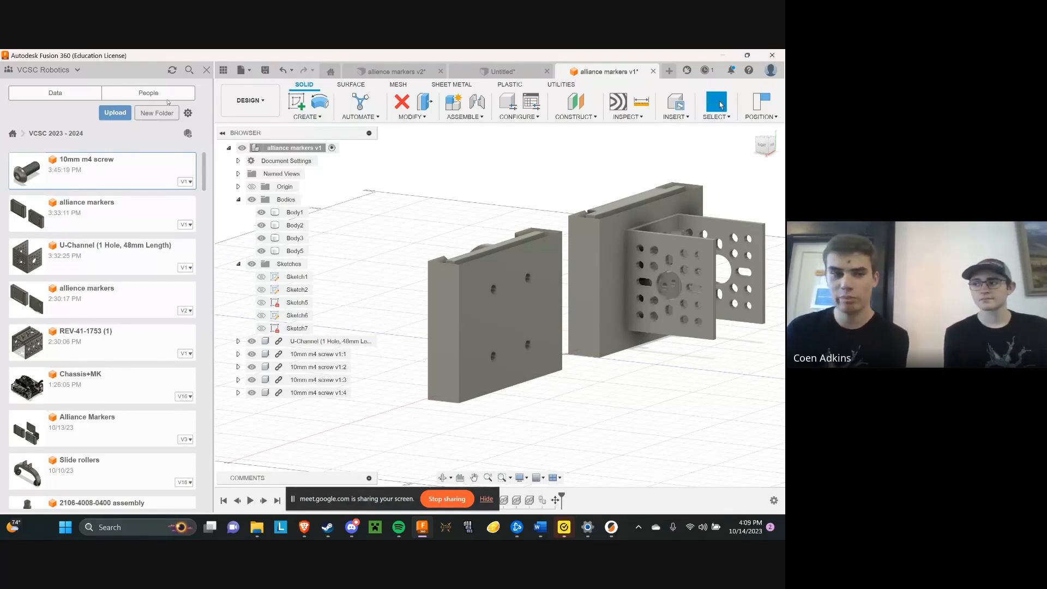
View the available file operations and the version details of the 10mm m4 screw design
{"action": "right_click", "coordinate": [124, 164]}
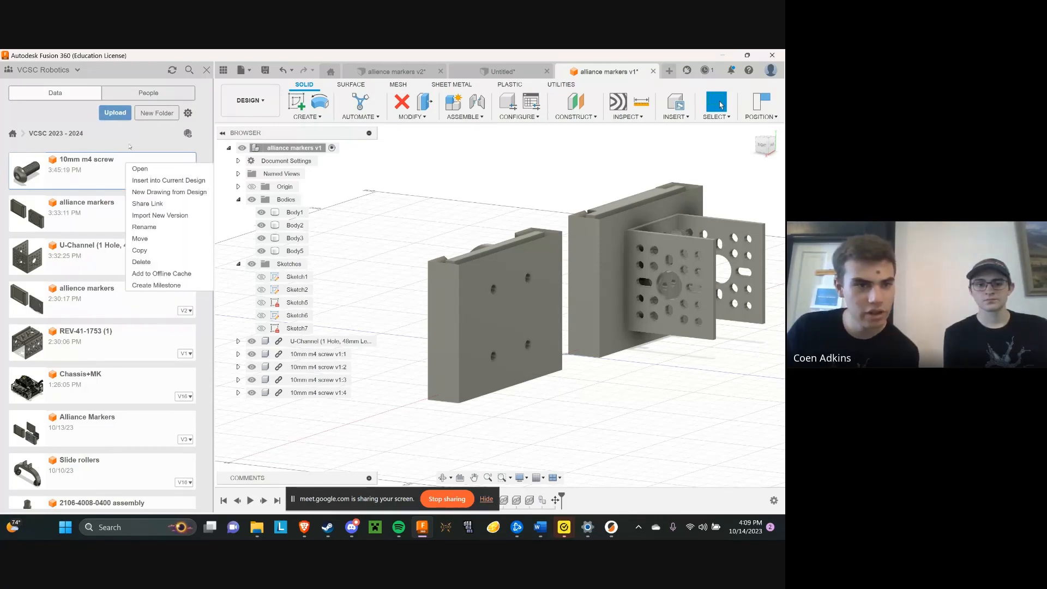
{"action": "left_click", "coordinate": [130, 147]}
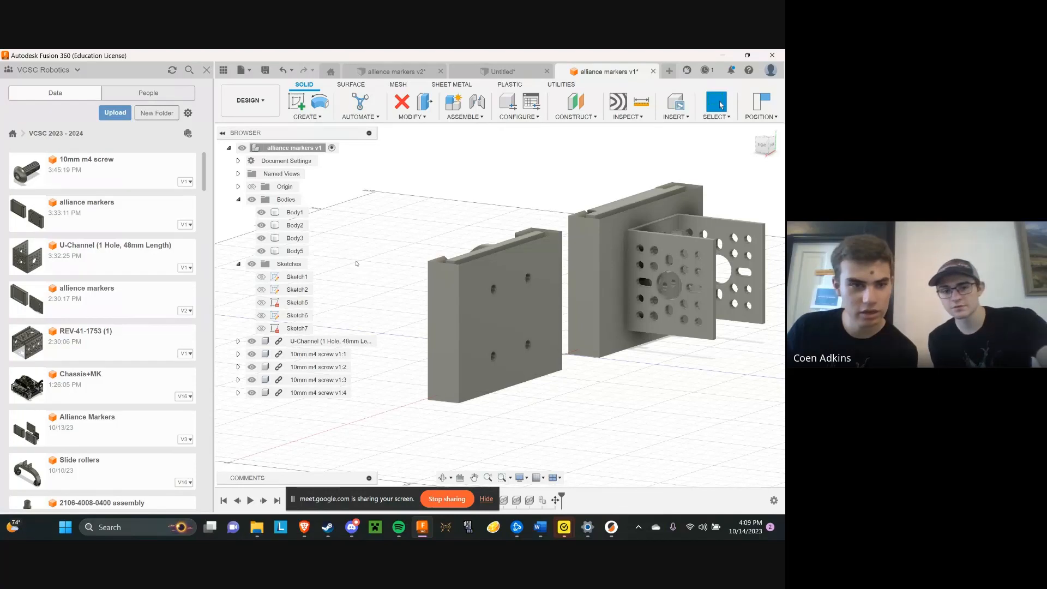
{"action": "left_click", "coordinate": [185, 182]}
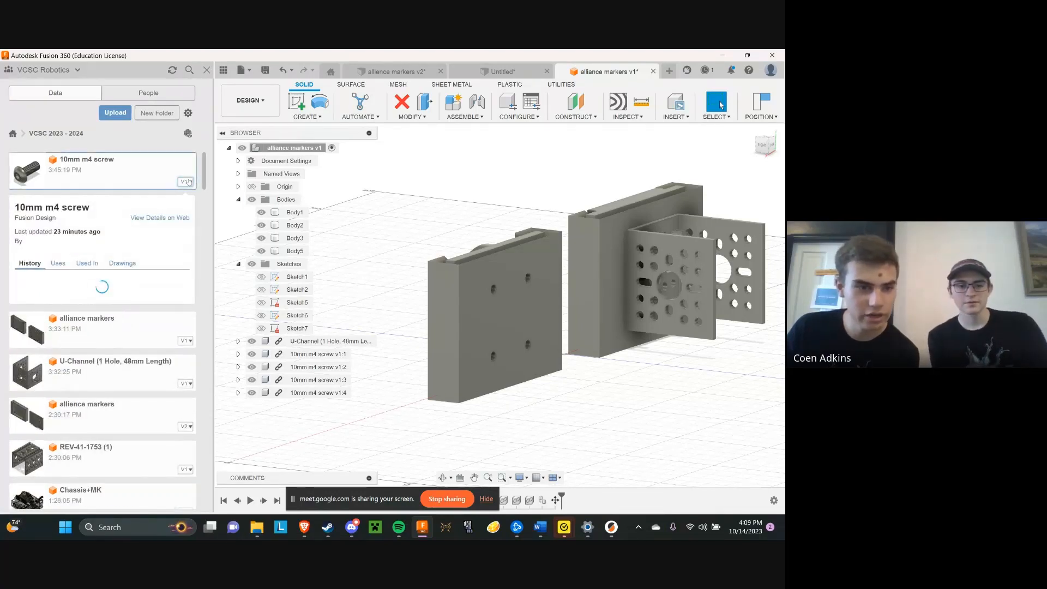
{"action": "left_click", "coordinate": [188, 182]}
Show all versions of the Slide rollers design and examine its history from the newest to the first save
{"action": "scroll", "coordinate": [184, 327], "scroll_direction": "down", "scroll_amount": 3}
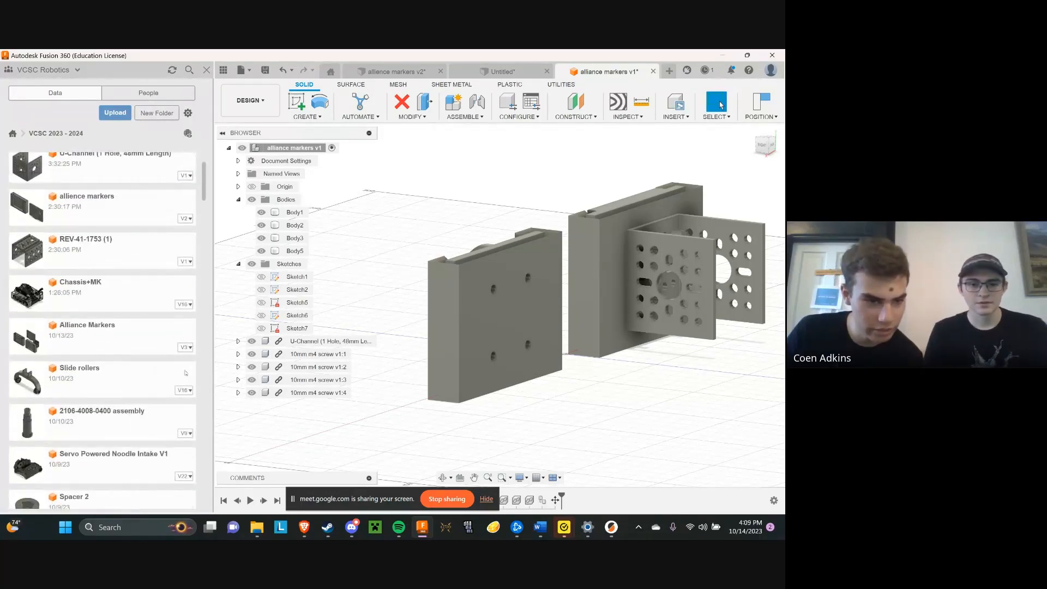
{"action": "left_click", "coordinate": [185, 390]}
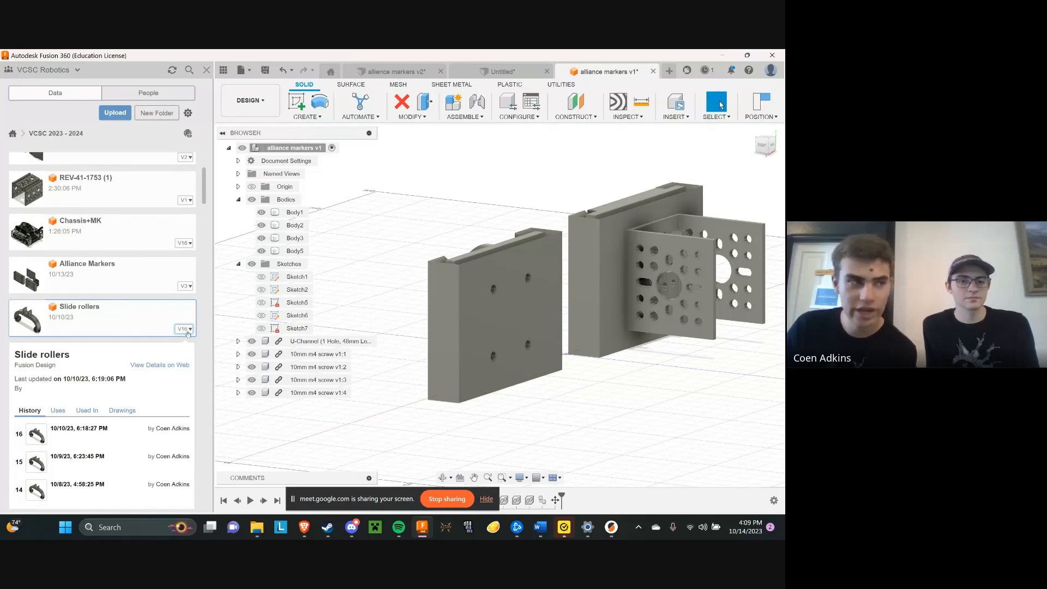
{"action": "scroll", "coordinate": [58, 440], "scroll_direction": "down", "scroll_amount": 2}
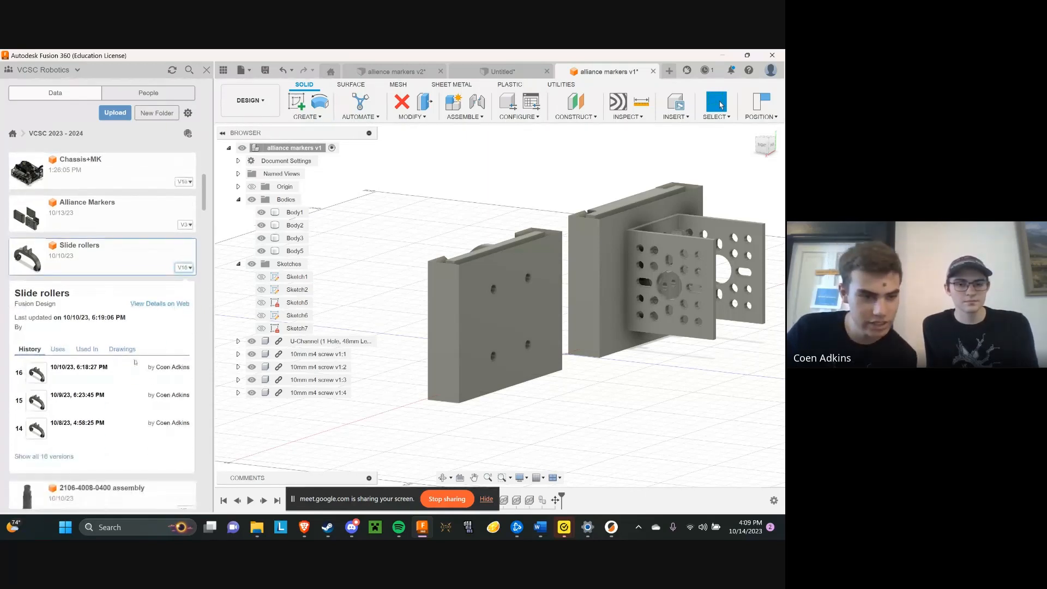
{"action": "left_click", "coordinate": [54, 456]}
{"action": "scroll", "coordinate": [123, 377], "scroll_direction": "down", "scroll_amount": 4}
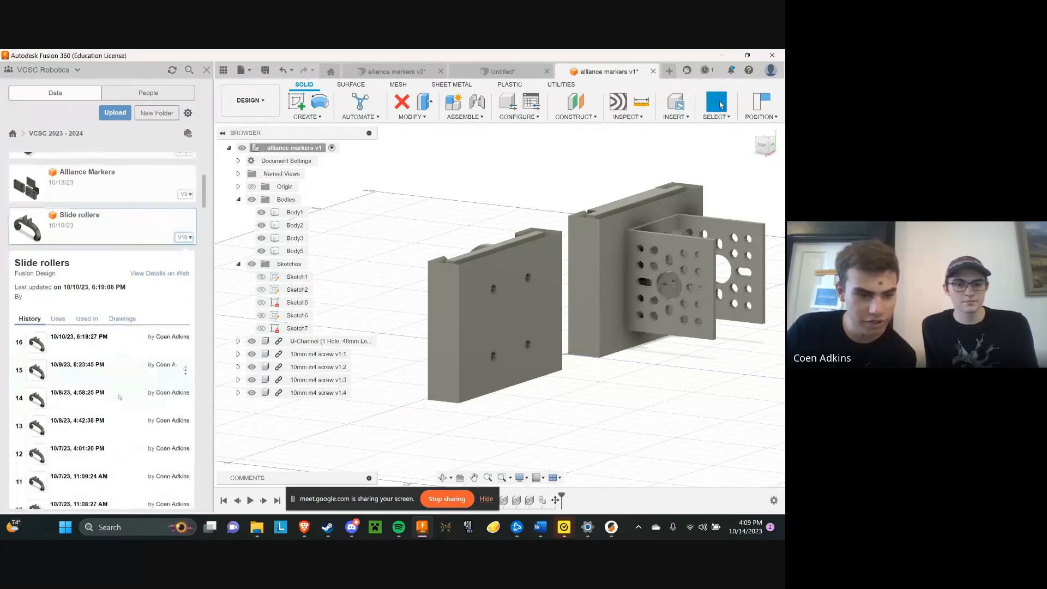
{"action": "scroll", "coordinate": [86, 389], "scroll_direction": "down", "scroll_amount": 3}
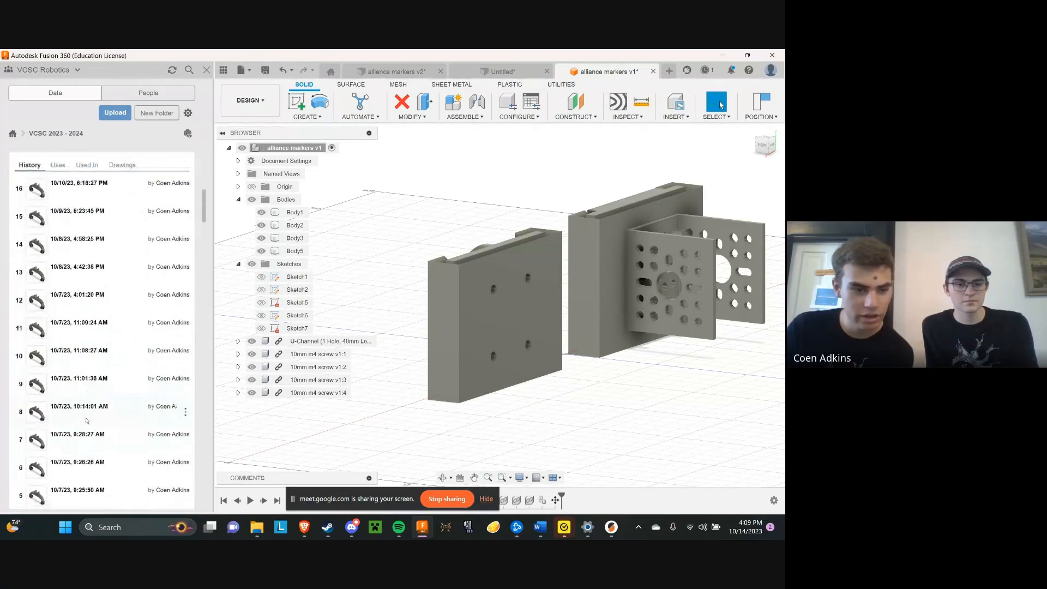
{"action": "scroll", "coordinate": [86, 389], "scroll_direction": "down", "scroll_amount": 2}
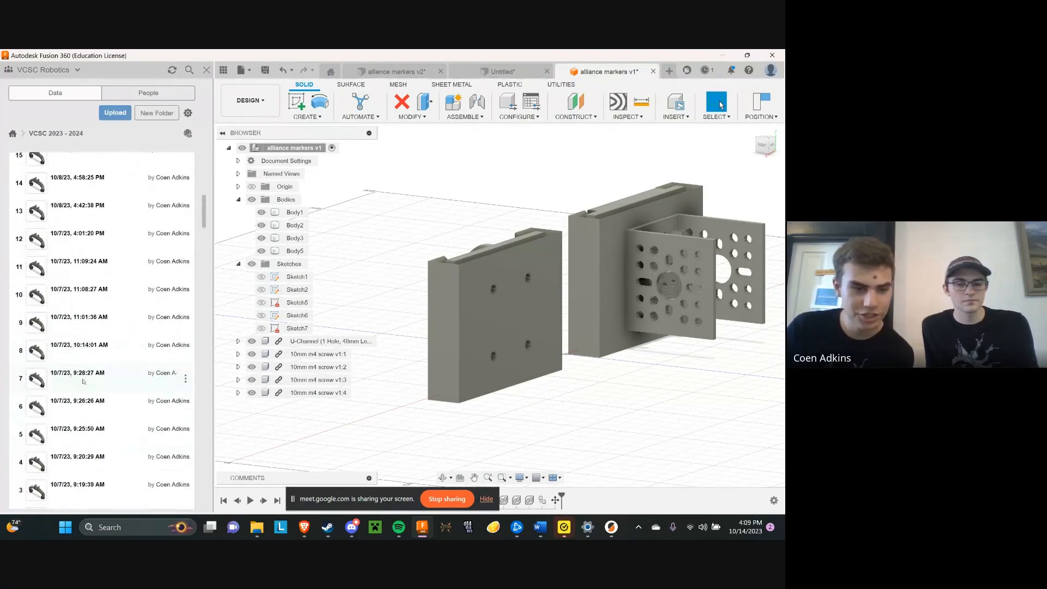
{"action": "scroll", "coordinate": [88, 431], "scroll_direction": "down", "scroll_amount": 3}
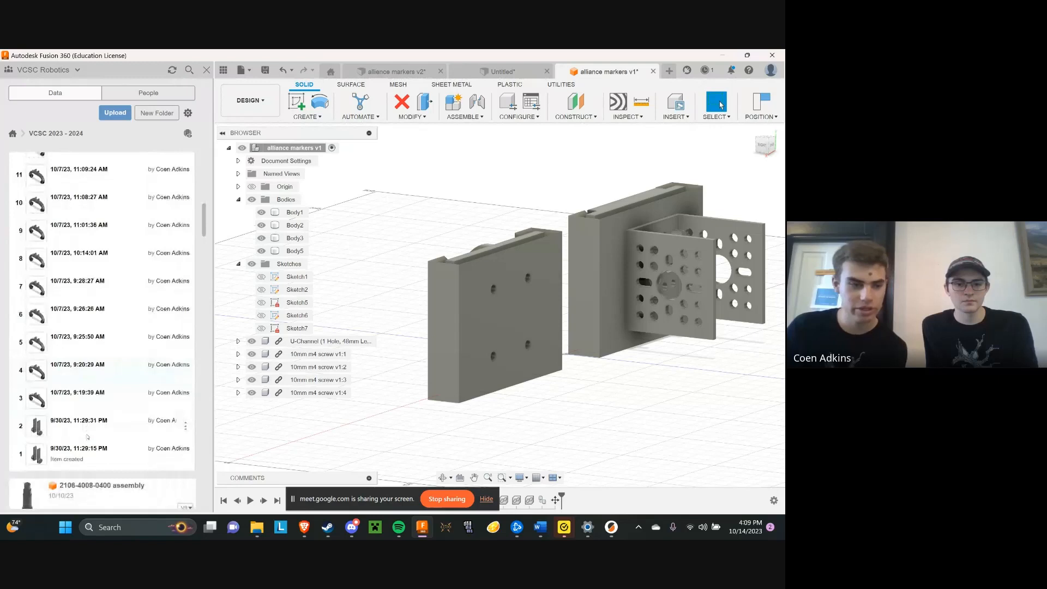
{"action": "scroll", "coordinate": [88, 438], "scroll_direction": "up", "scroll_amount": 3}
{"action": "scroll", "coordinate": [86, 444], "scroll_direction": "up", "scroll_amount": 3}
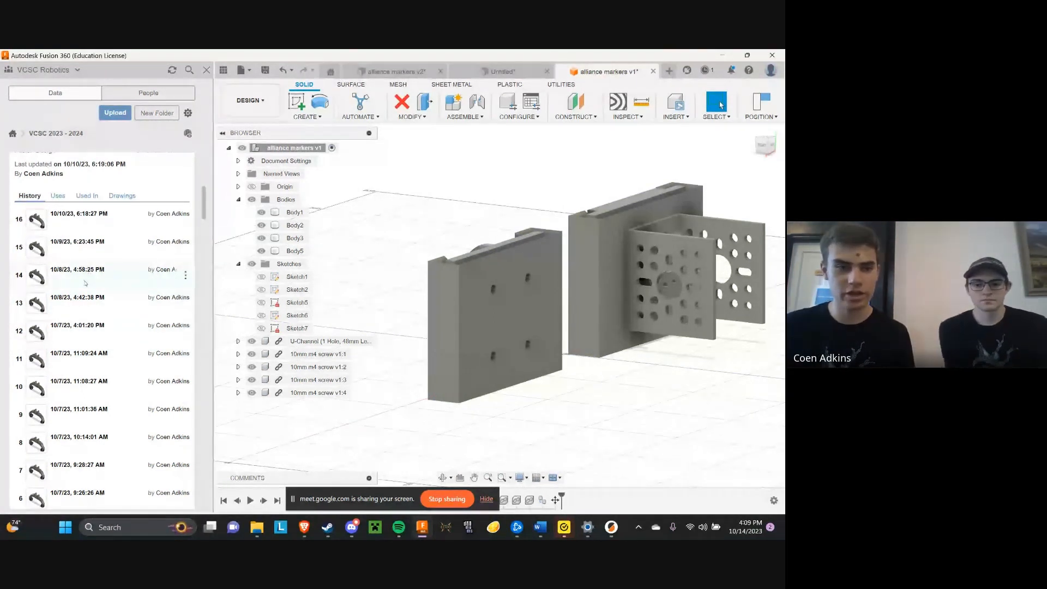
Close the Slide rollers version history and return to the most recent designs in VCSC 2023 - 2024
{"action": "scroll", "coordinate": [160, 187], "scroll_direction": "up", "scroll_amount": 2}
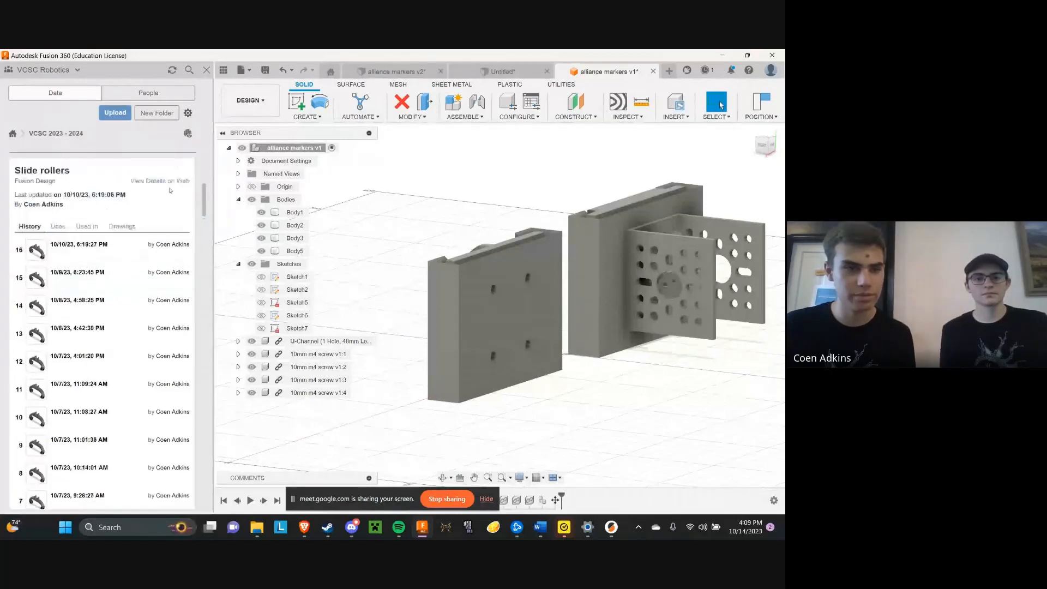
{"action": "left_click", "coordinate": [185, 178]}
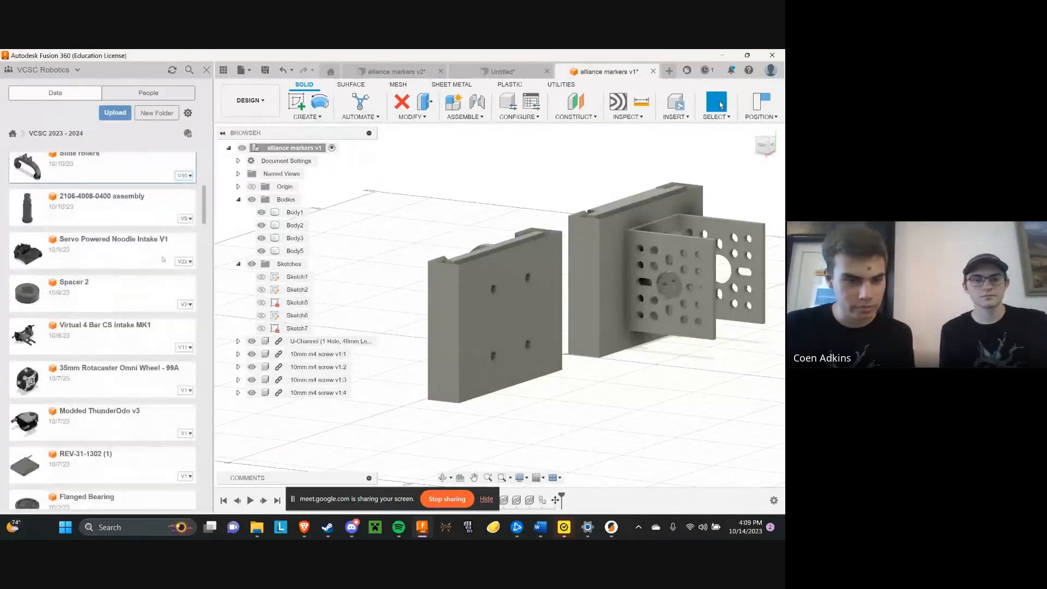
{"action": "scroll", "coordinate": [140, 282], "scroll_direction": "up", "scroll_amount": 2}
{"action": "scroll", "coordinate": [140, 281], "scroll_direction": "up", "scroll_amount": 2}
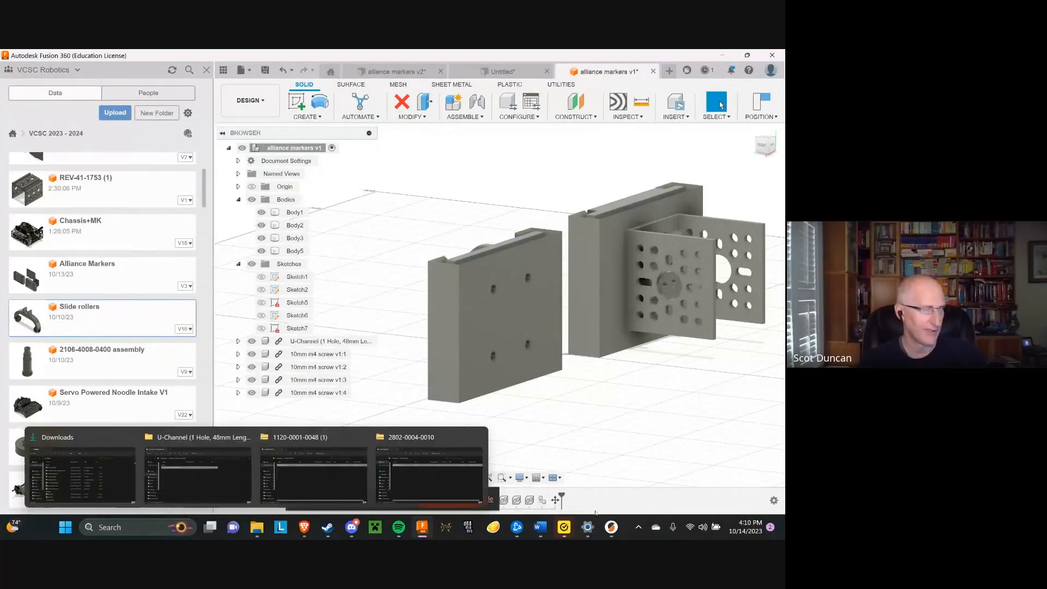
Switch to the sliced alliance marker case in PrusaSlicer and examine its tree supports around the screw holes from several angles, including from above
{"action": "left_click", "coordinate": [612, 527]}
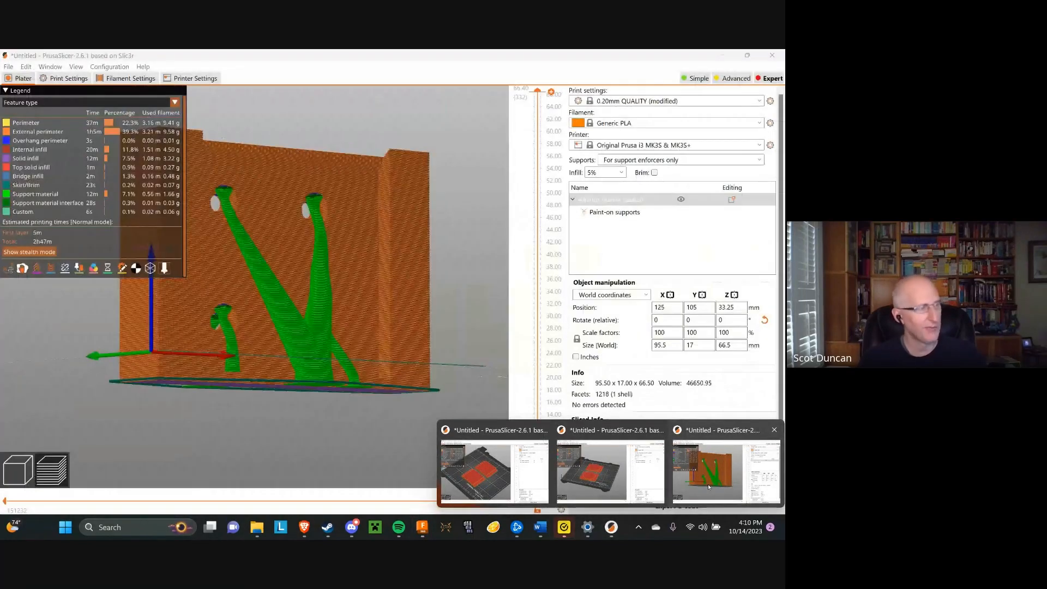
{"action": "left_click", "coordinate": [493, 470]}
{"action": "left_click_drag", "start_coordinate": [444, 373], "coordinate": [348, 344]}
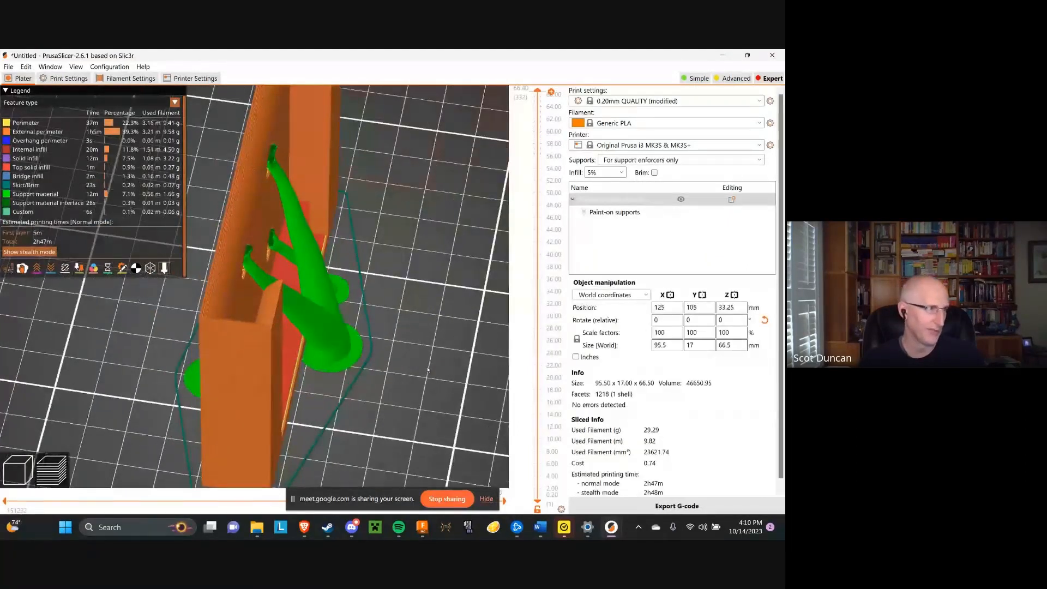
{"action": "mouse_move", "coordinate": [428, 372]}
{"action": "left_mouse_down"}
{"action": "mouse_move", "coordinate": [405, 359]}
{"action": "mouse_move", "coordinate": [443, 366]}
{"action": "left_mouse_up"}
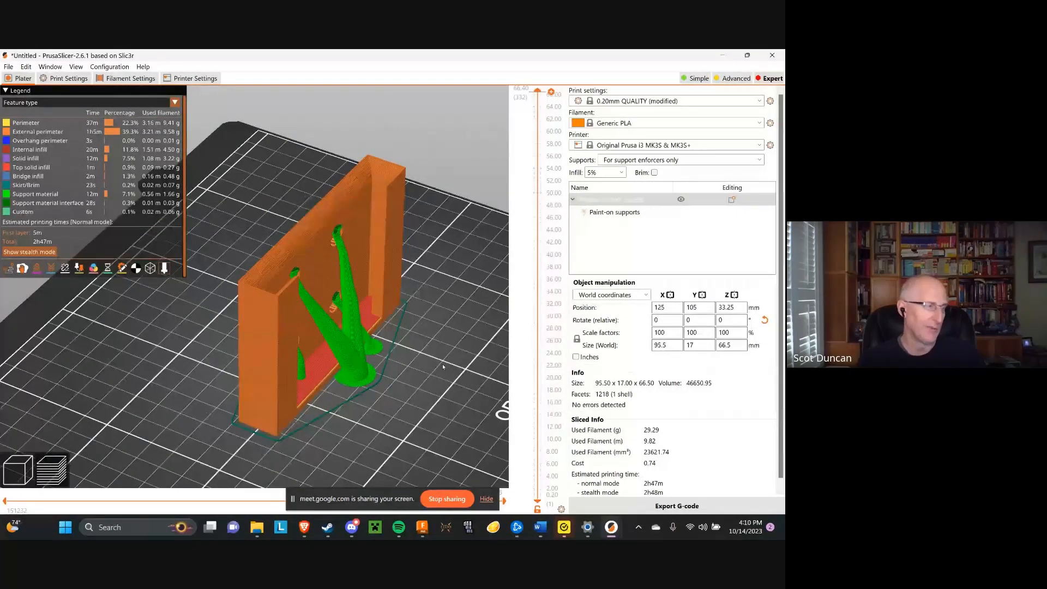
{"action": "left_click_drag", "start_coordinate": [430, 356], "coordinate": [416, 321]}
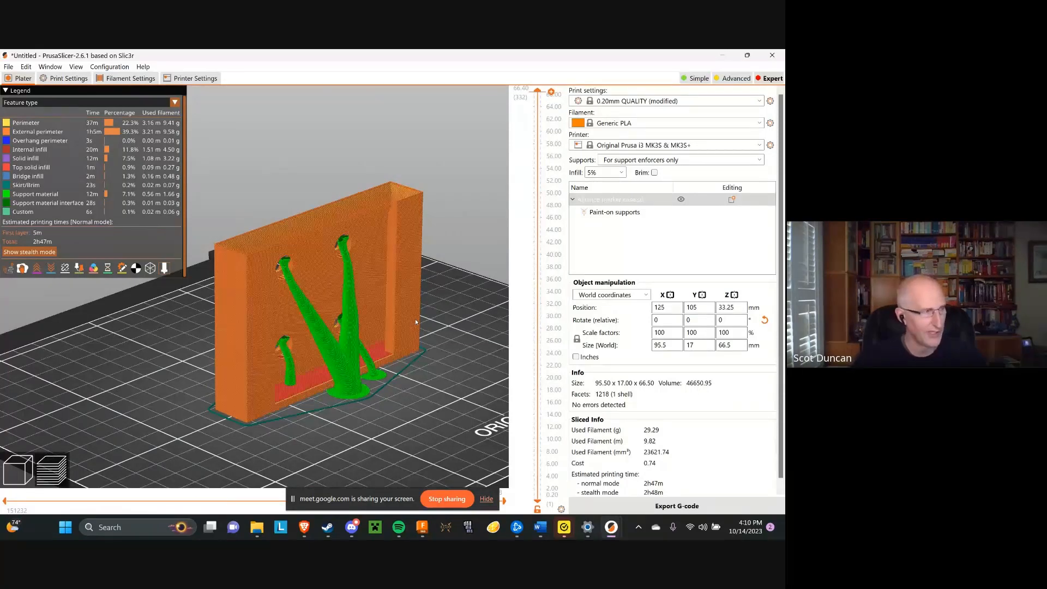
{"action": "left_click_drag", "start_coordinate": [449, 302], "coordinate": [454, 304]}
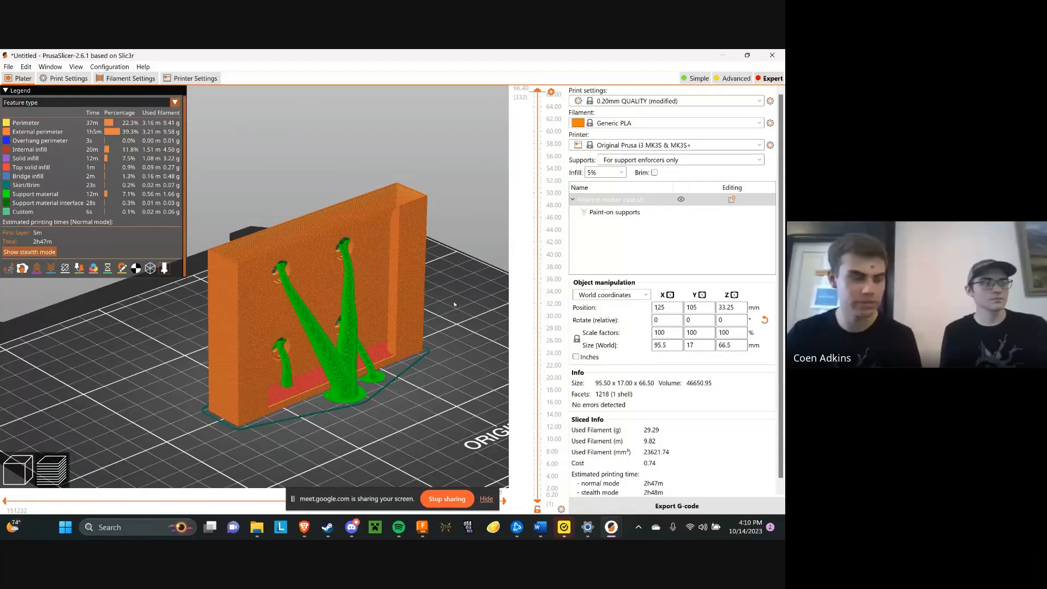
{"action": "left_click_drag", "start_coordinate": [454, 304], "coordinate": [451, 303]}
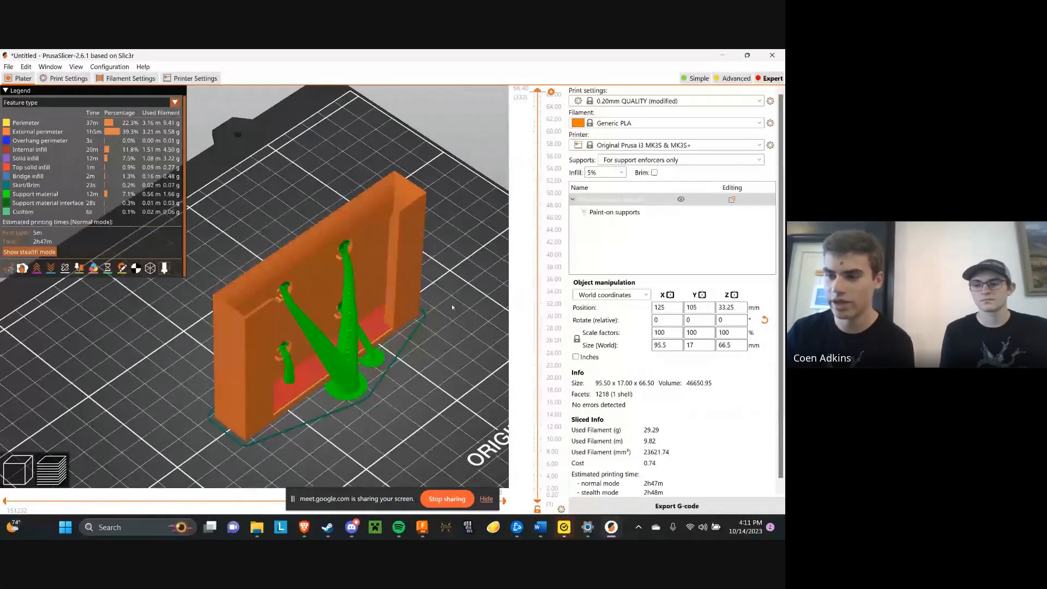
{"action": "left_click_drag", "start_coordinate": [452, 307], "coordinate": [446, 300]}
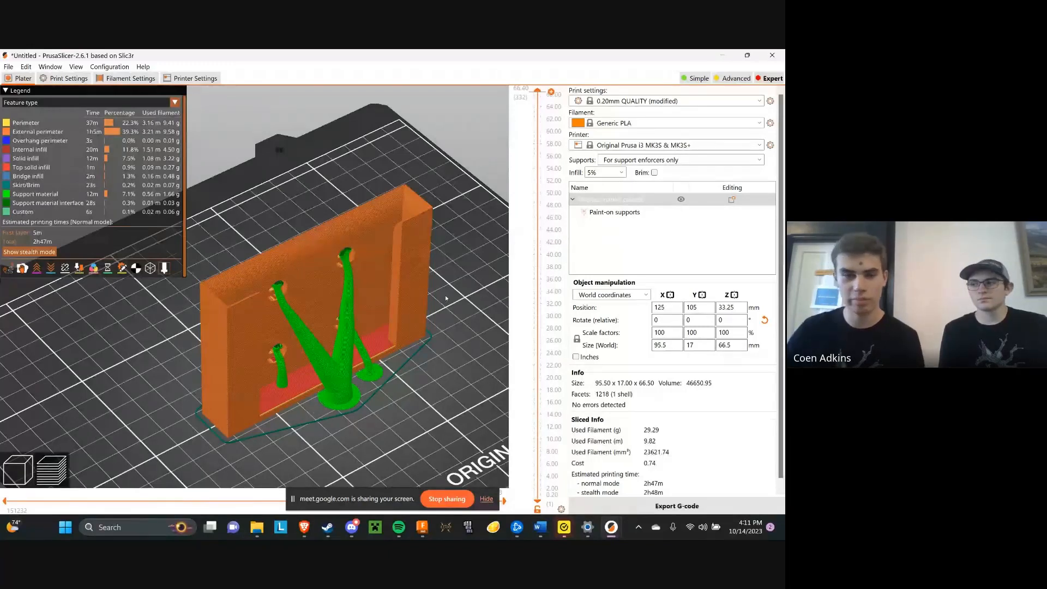
{"action": "left_click_drag", "start_coordinate": [445, 299], "coordinate": [436, 246]}
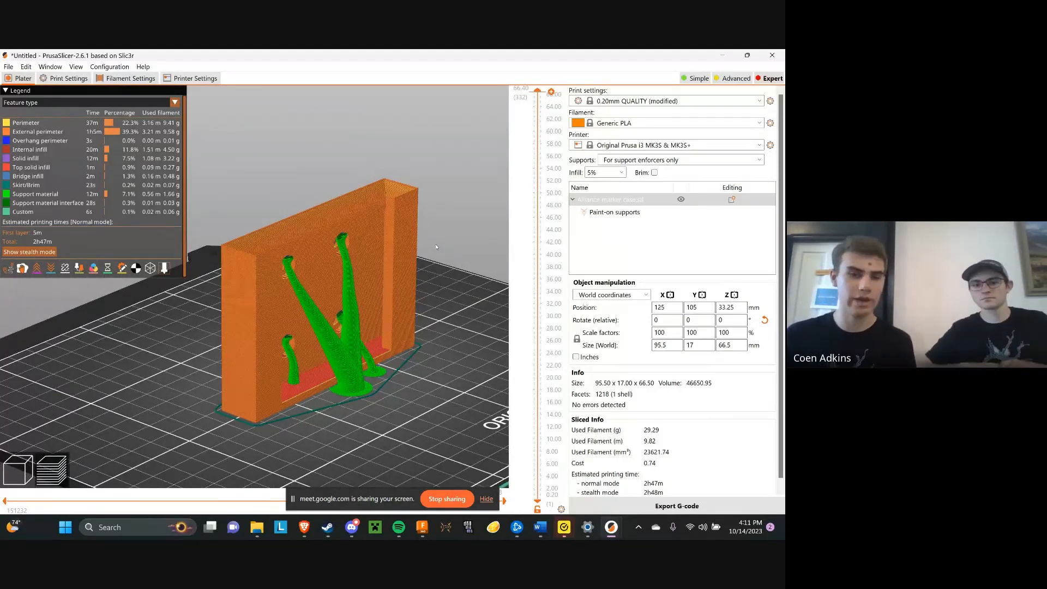
{"action": "left_click_drag", "start_coordinate": [438, 252], "coordinate": [362, 203]}
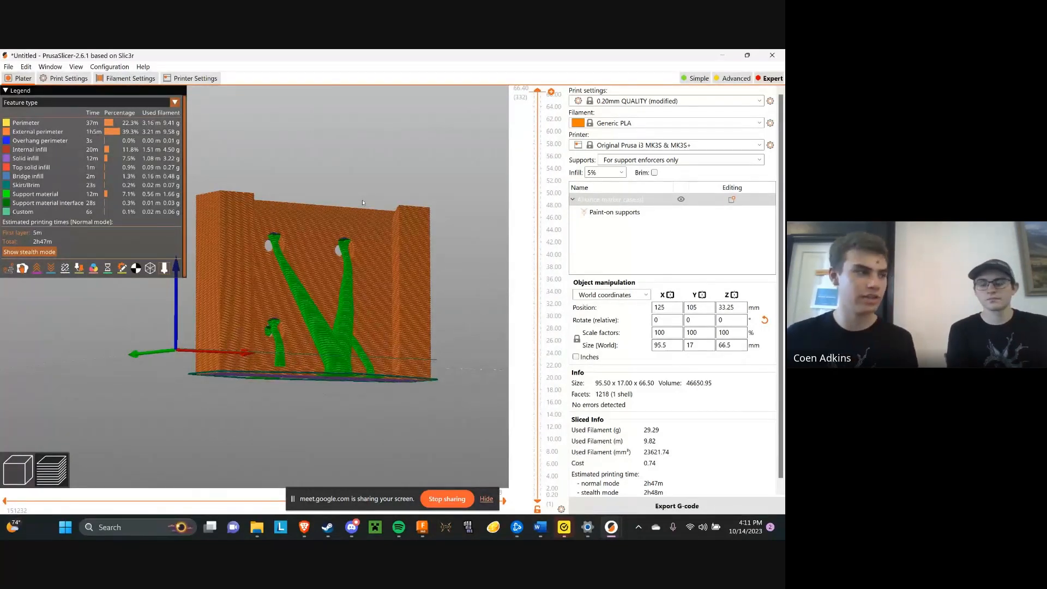
{"action": "left_click_drag", "start_coordinate": [362, 200], "coordinate": [249, 230]}
{"action": "scroll", "coordinate": [345, 208], "scroll_direction": "up", "scroll_amount": 3}
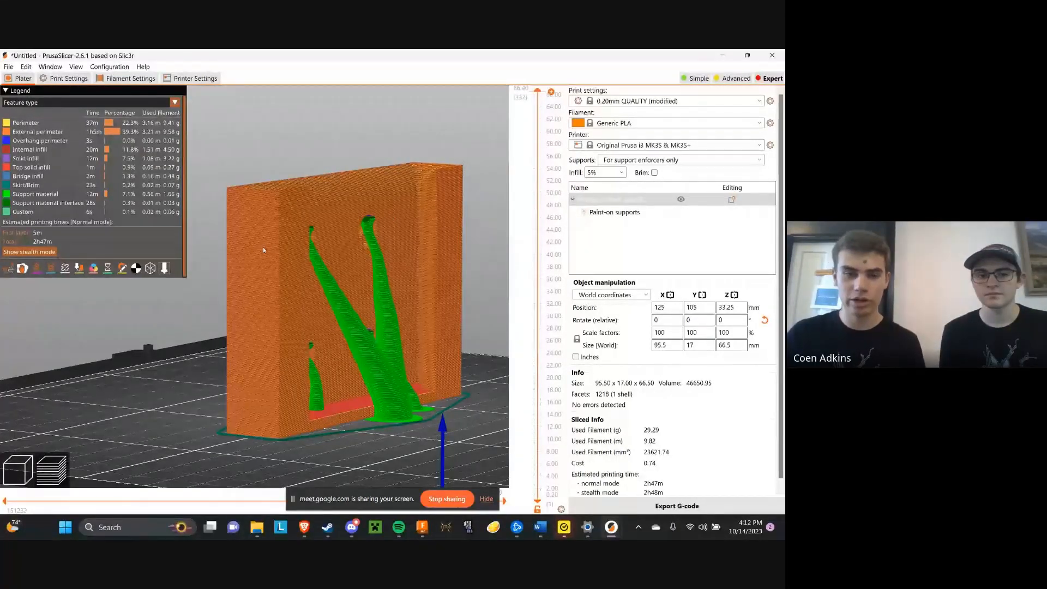
{"action": "left_click_drag", "start_coordinate": [469, 247], "coordinate": [422, 331]}
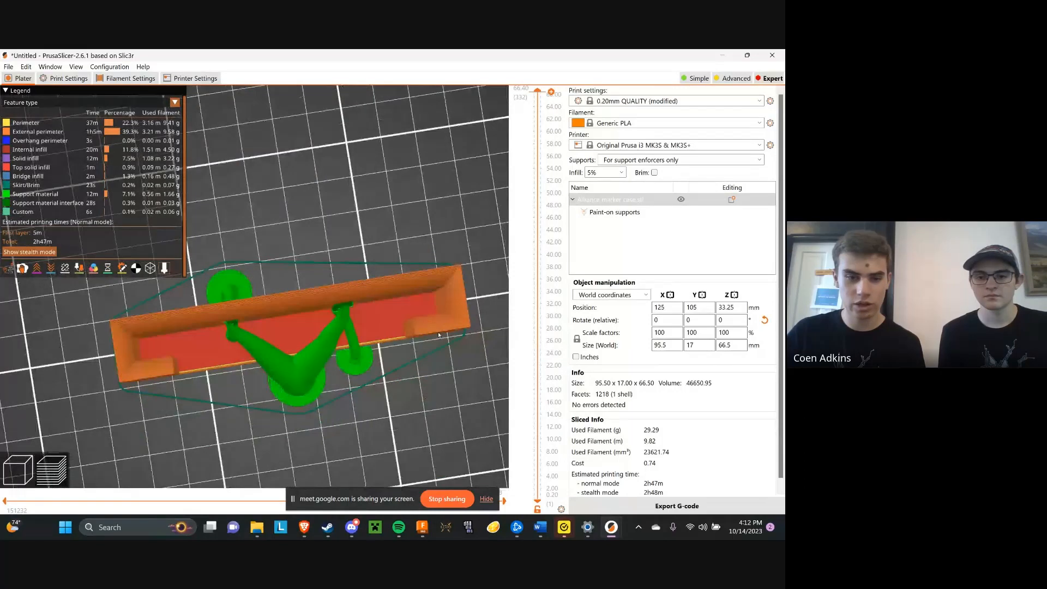
{"action": "left_click_drag", "start_coordinate": [293, 378], "coordinate": [205, 370]}
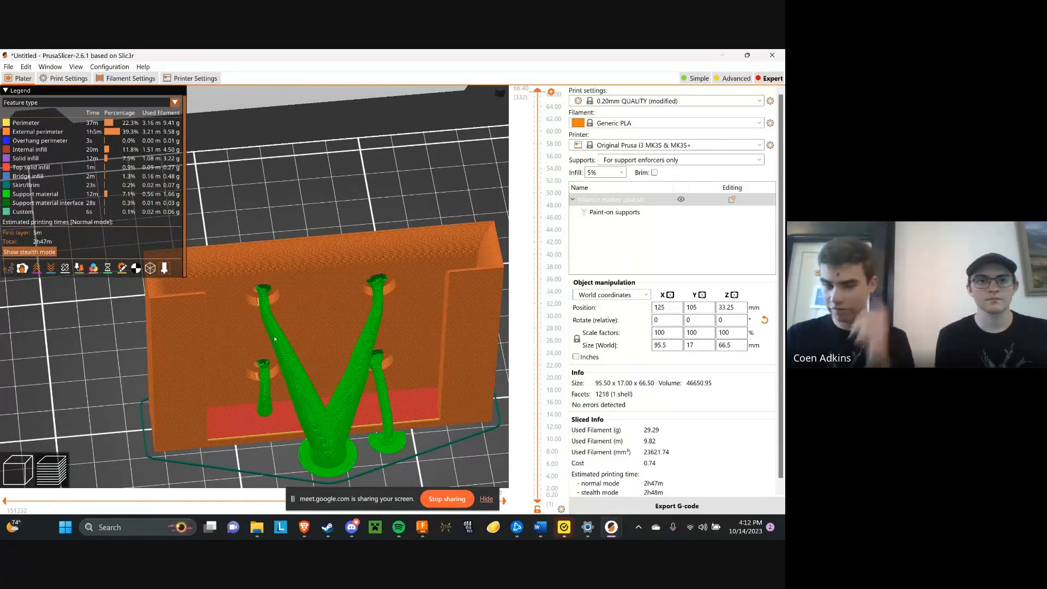
Return to the 3D editor view and place the alliance marker case upright on its short end face
{"action": "left_click", "coordinate": [18, 470]}
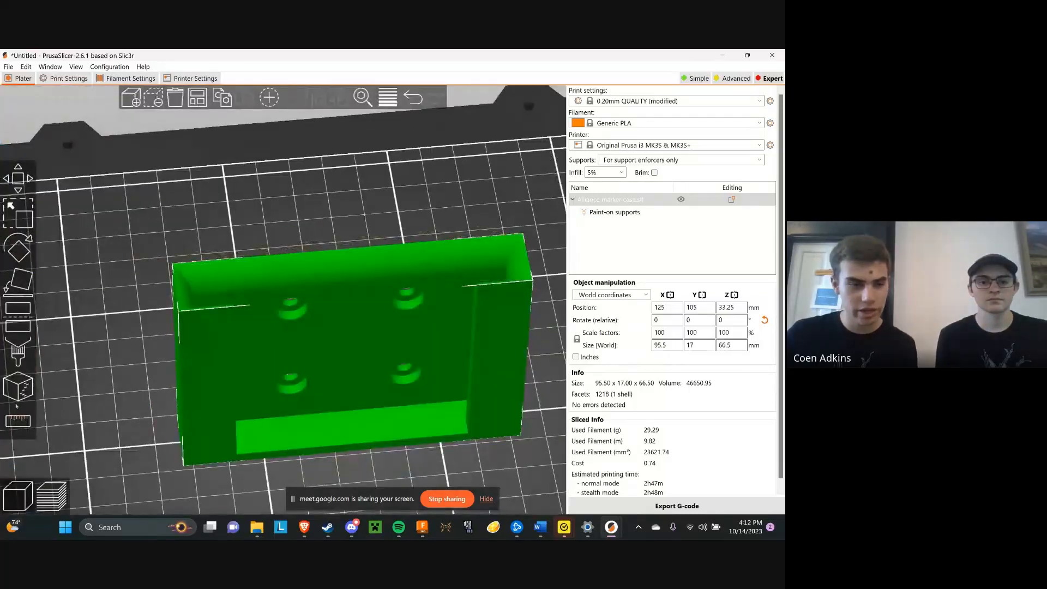
{"action": "left_click", "coordinate": [17, 294]}
{"action": "left_click_drag", "start_coordinate": [205, 385], "coordinate": [239, 360]}
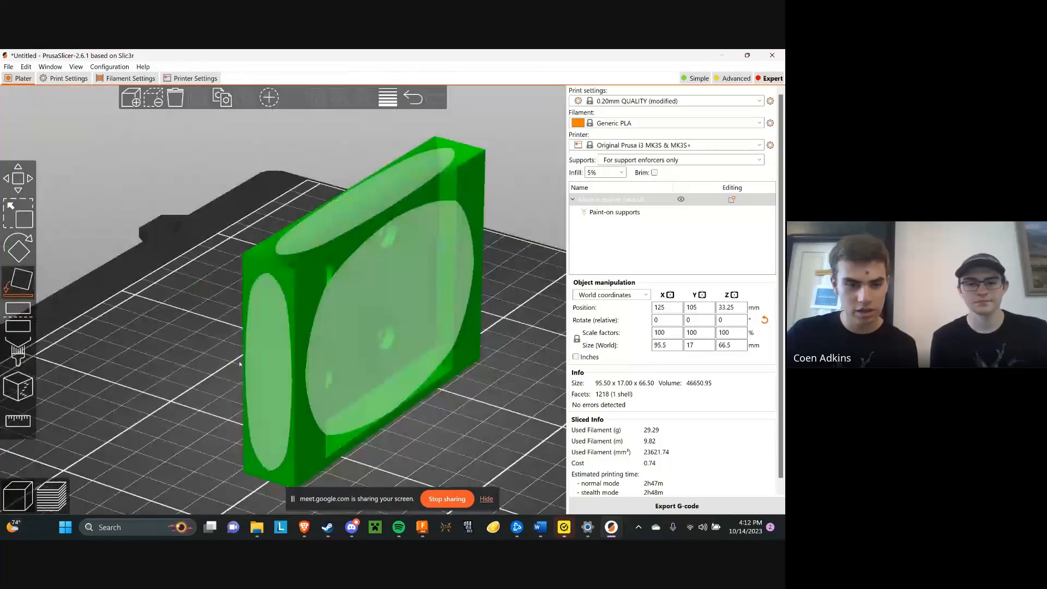
{"action": "left_click", "coordinate": [256, 362]}
{"action": "left_click", "coordinate": [178, 372]}
{"action": "left_click_drag", "start_coordinate": [178, 372], "coordinate": [142, 384]}
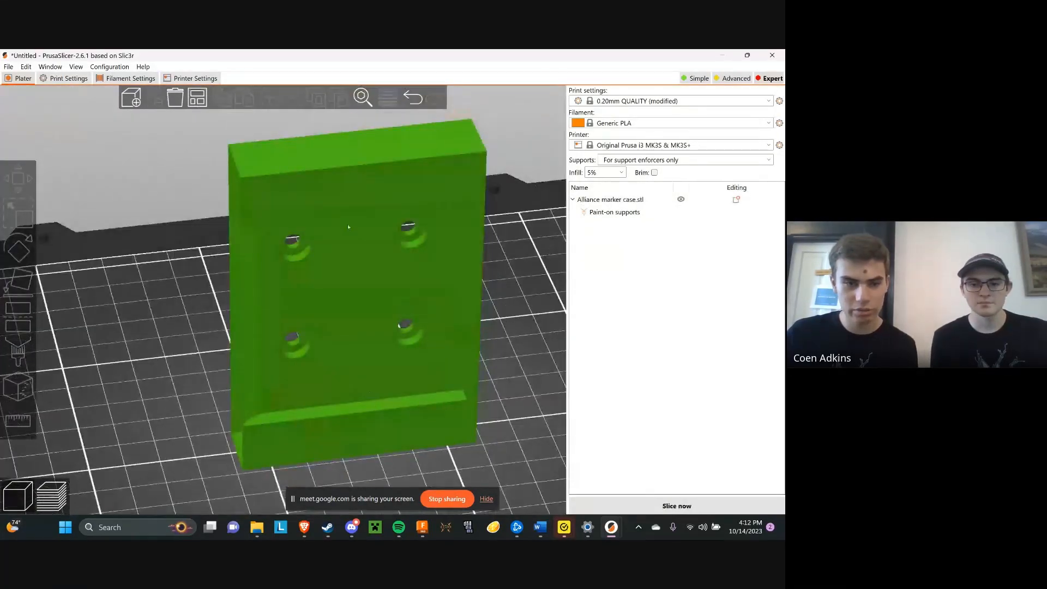
{"action": "left_click_drag", "start_coordinate": [492, 330], "coordinate": [538, 321]}
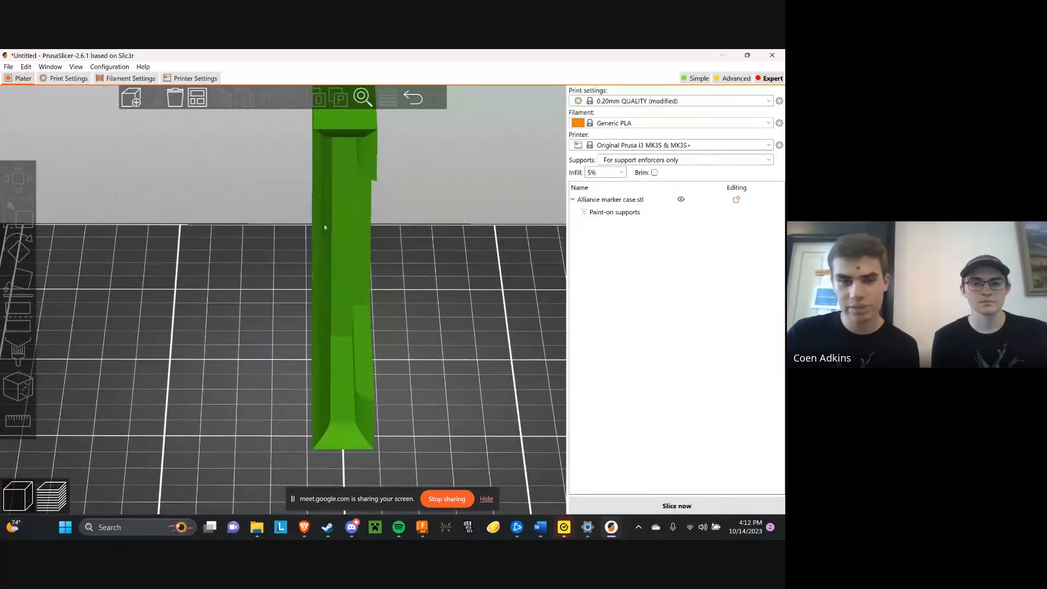
{"action": "left_click_drag", "start_coordinate": [421, 229], "coordinate": [349, 261]}
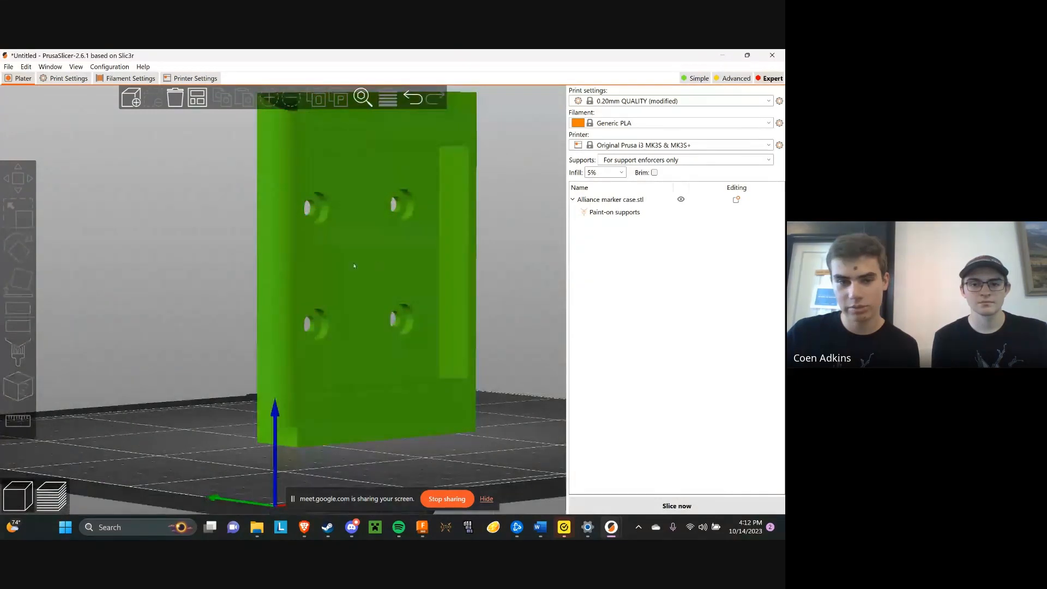
{"action": "mouse_move", "coordinate": [503, 267]}
{"action": "left_mouse_down"}
{"action": "mouse_move", "coordinate": [513, 265]}
{"action": "mouse_move", "coordinate": [490, 251]}
{"action": "left_mouse_up"}
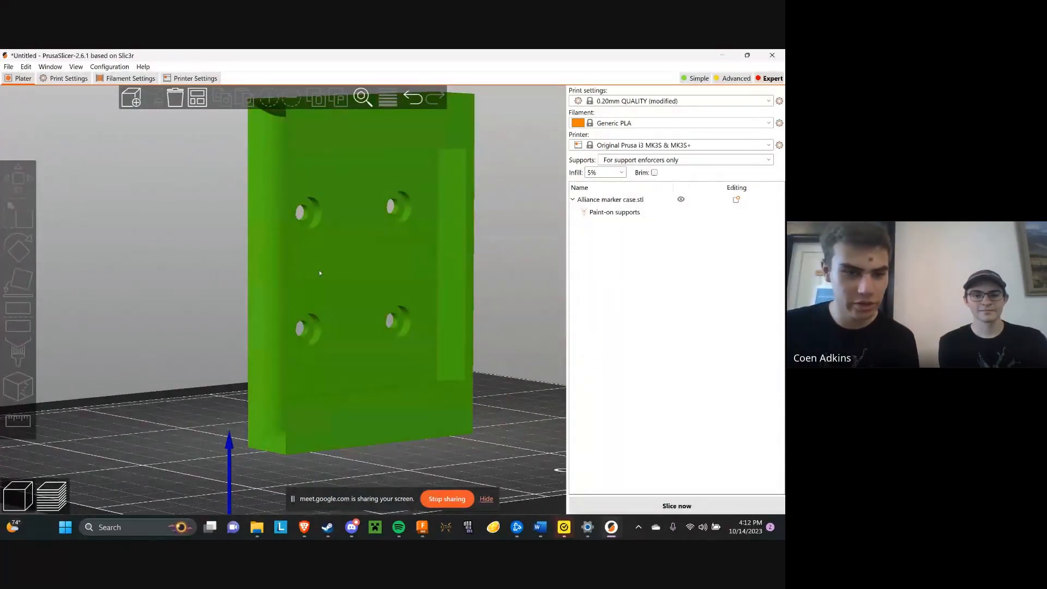
Place the case back on its long narrow face with Place on face and select it
{"action": "left_click", "coordinate": [385, 192]}
{"action": "key", "text": "f"}
{"action": "left_click_drag", "start_coordinate": [385, 307], "coordinate": [386, 328]}
{"action": "left_click", "coordinate": [366, 323]}
{"action": "left_click", "coordinate": [451, 325]}
{"action": "mouse_move", "coordinate": [450, 325]}
{"action": "left_mouse_down"}
{"action": "mouse_move", "coordinate": [459, 332]}
{"action": "mouse_move", "coordinate": [481, 304]}
{"action": "mouse_move", "coordinate": [452, 328]}
{"action": "left_mouse_up"}
{"action": "scroll", "coordinate": [480, 304], "scroll_direction": "down", "scroll_amount": 3}
{"action": "left_click", "coordinate": [360, 322]}
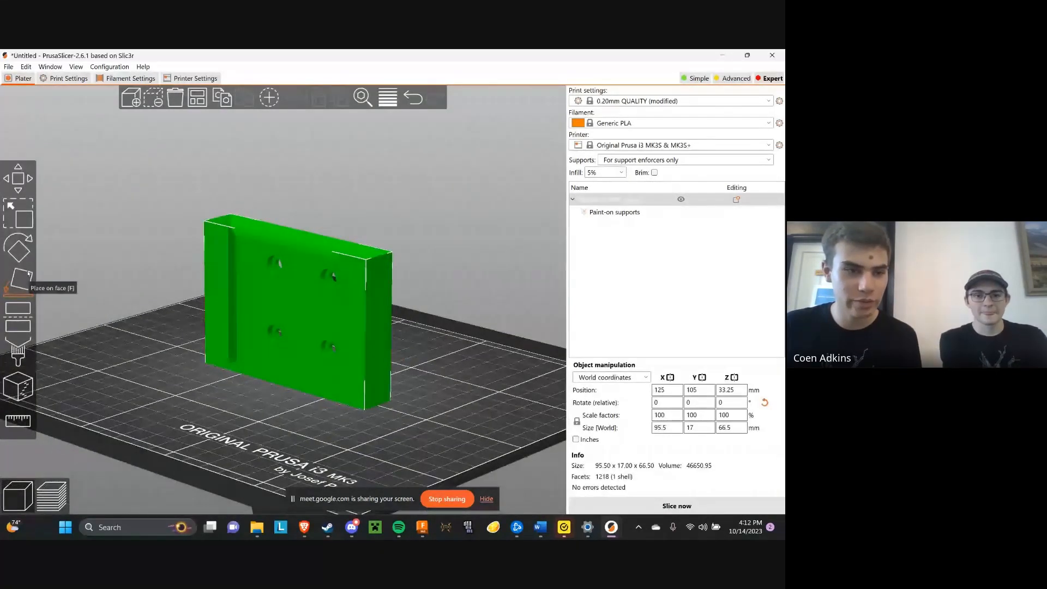
Rotate the case freehand so that it stands tilted on one corner, and inspect it from below
{"action": "left_click", "coordinate": [18, 249]}
{"action": "left_click_drag", "start_coordinate": [350, 180], "coordinate": [375, 147]}
{"action": "mouse_move", "coordinate": [508, 289]}
{"action": "left_mouse_down"}
{"action": "mouse_move", "coordinate": [482, 308]}
{"action": "mouse_move", "coordinate": [501, 287]}
{"action": "left_mouse_up"}
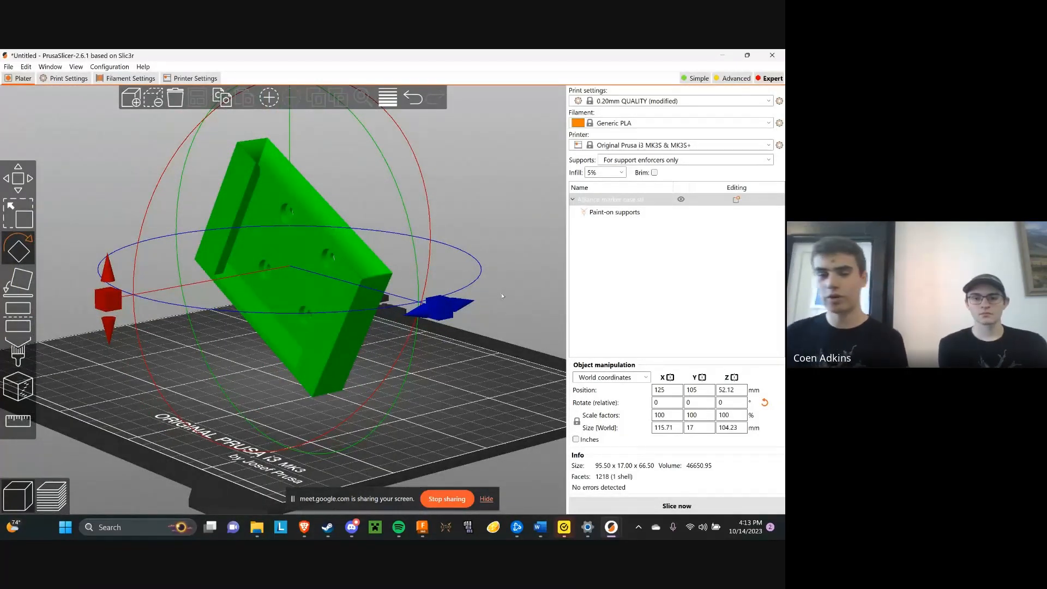
{"action": "mouse_move", "coordinate": [502, 296]}
{"action": "left_mouse_down"}
{"action": "mouse_move", "coordinate": [511, 287]}
{"action": "mouse_move", "coordinate": [500, 297]}
{"action": "left_mouse_up"}
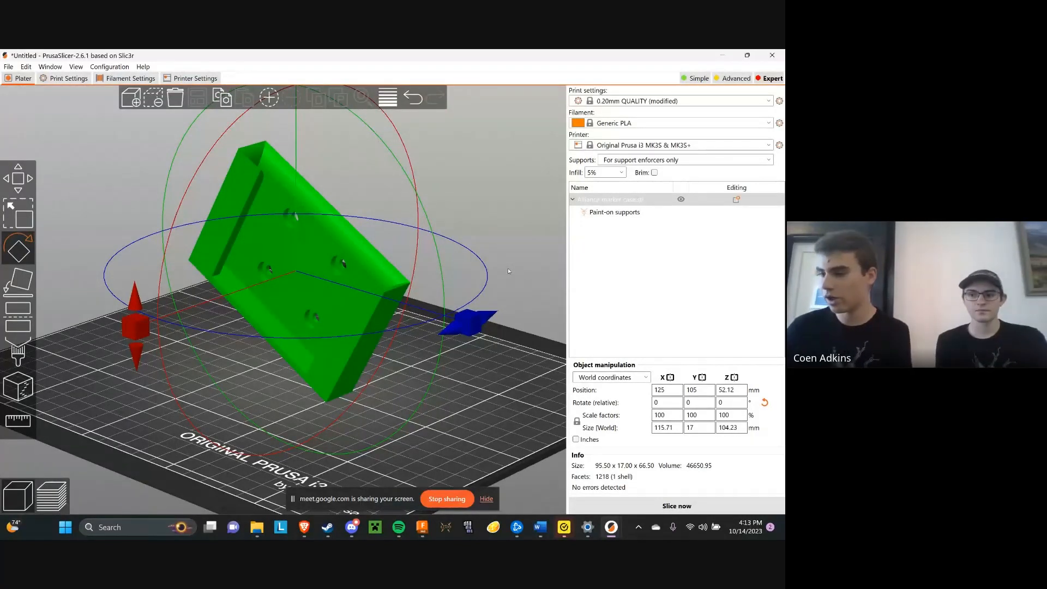
{"action": "left_click_drag", "start_coordinate": [515, 240], "coordinate": [510, 232]}
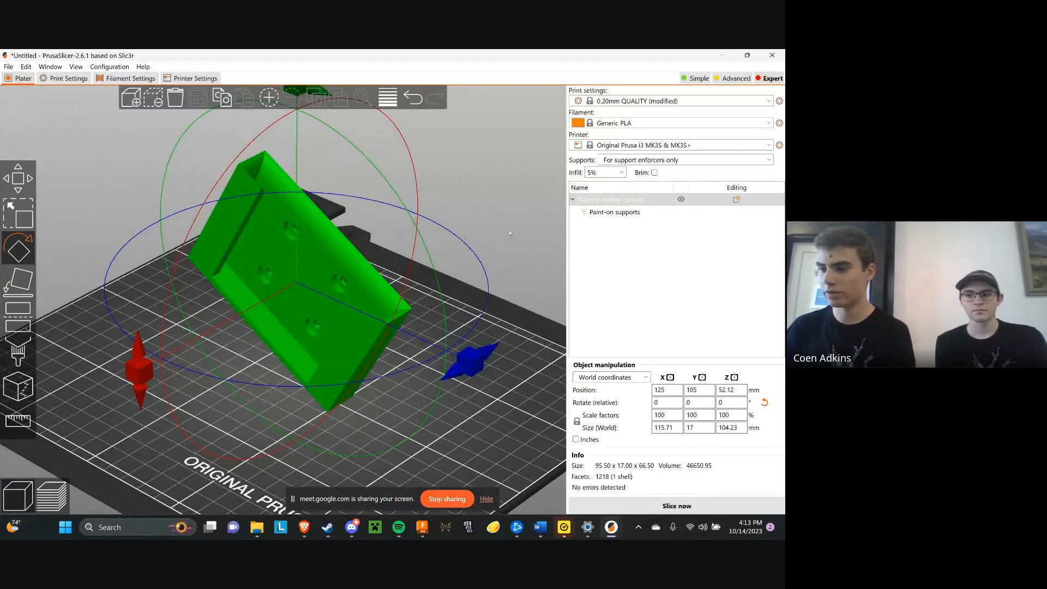
{"action": "left_click_drag", "start_coordinate": [510, 233], "coordinate": [540, 201]}
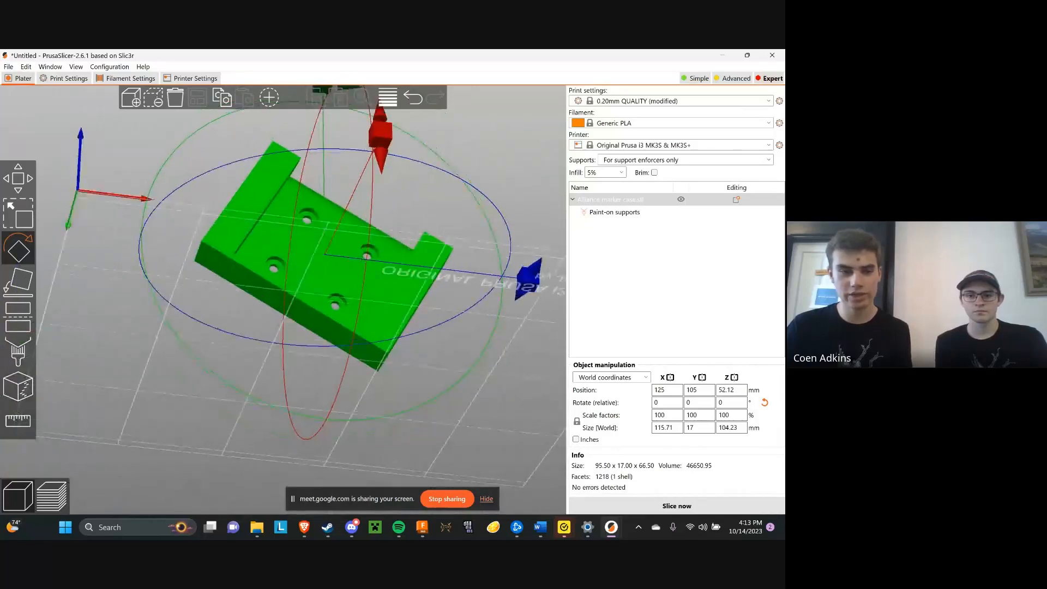
Lay the tilted case flat on its long narrow bottom face with Place on face and deselect it
{"action": "left_click", "coordinate": [19, 283]}
{"action": "left_click", "coordinate": [277, 294]}
{"action": "left_click", "coordinate": [145, 264]}
{"action": "left_click_drag", "start_coordinate": [148, 250], "coordinate": [134, 274]}
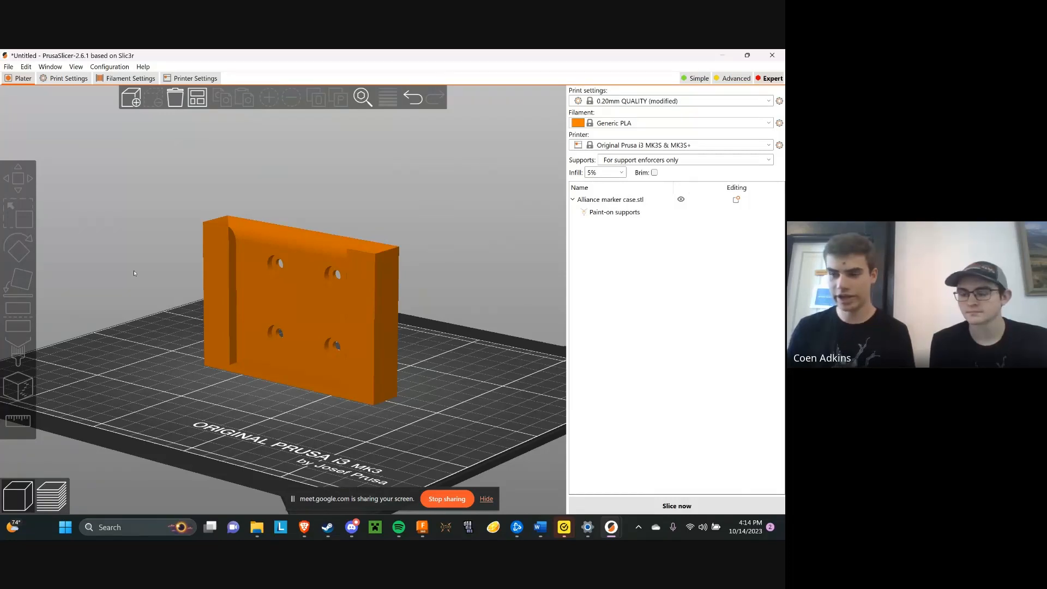
Set the infill for the alliance marker case to 15%
{"action": "left_click_drag", "start_coordinate": [453, 321], "coordinate": [479, 309]}
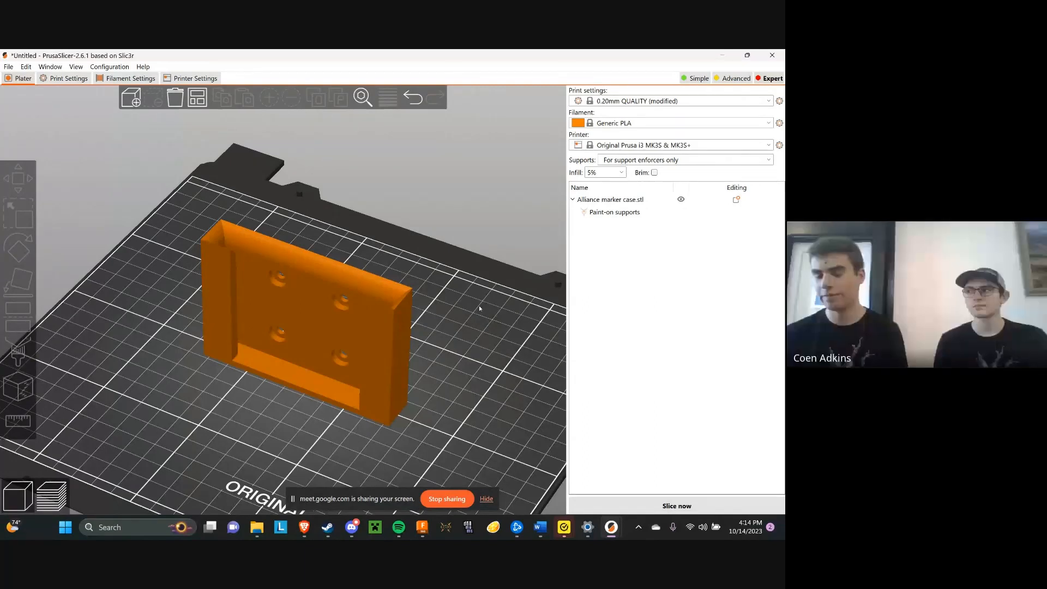
{"action": "left_click_drag", "start_coordinate": [480, 306], "coordinate": [441, 313]}
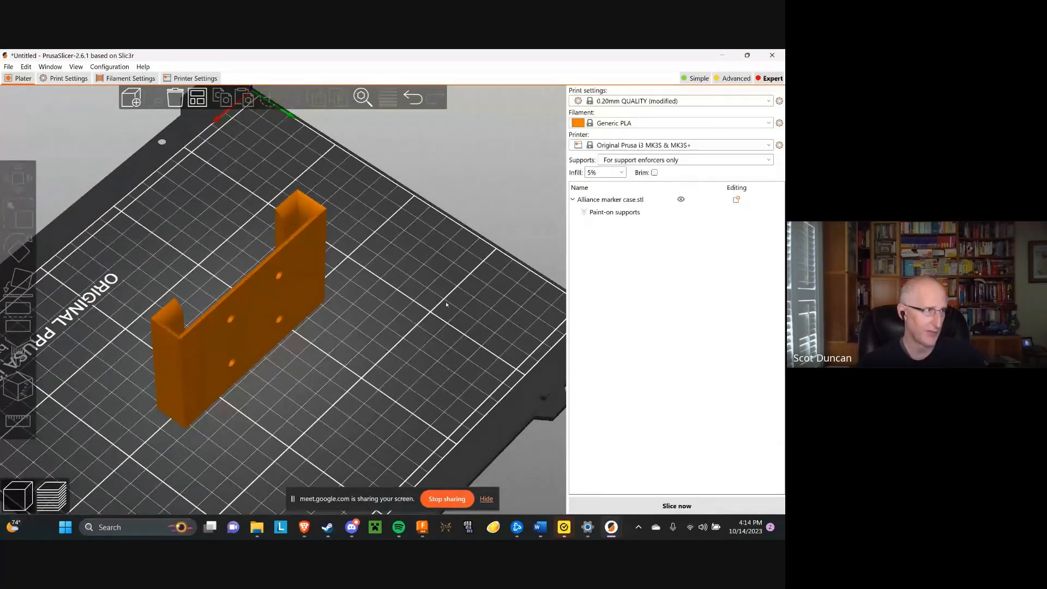
{"action": "left_click_drag", "start_coordinate": [435, 303], "coordinate": [420, 273]}
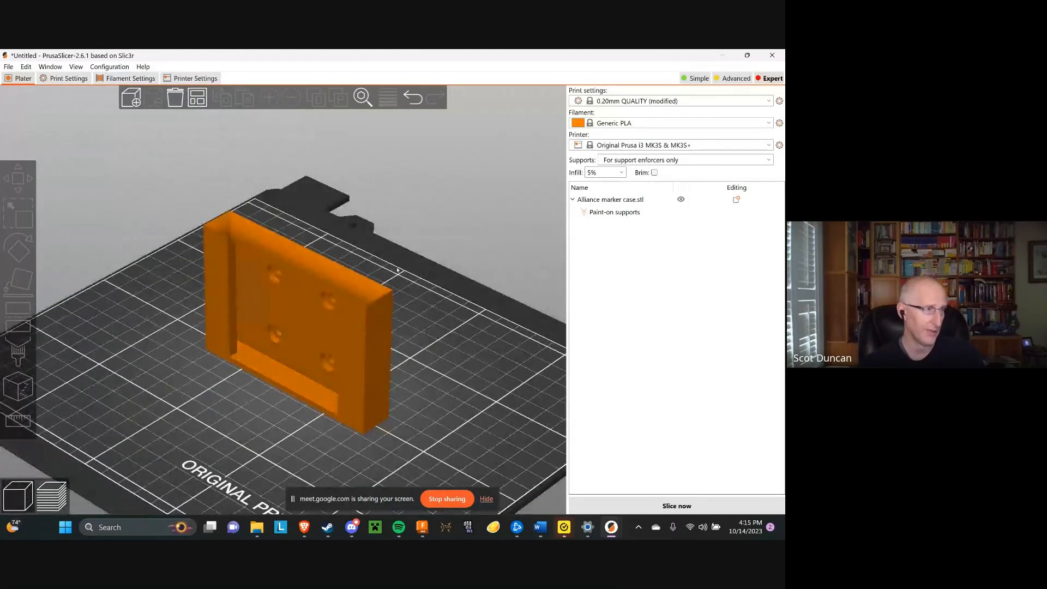
{"action": "left_click", "coordinate": [621, 173]}
{"action": "left_click", "coordinate": [597, 209]}
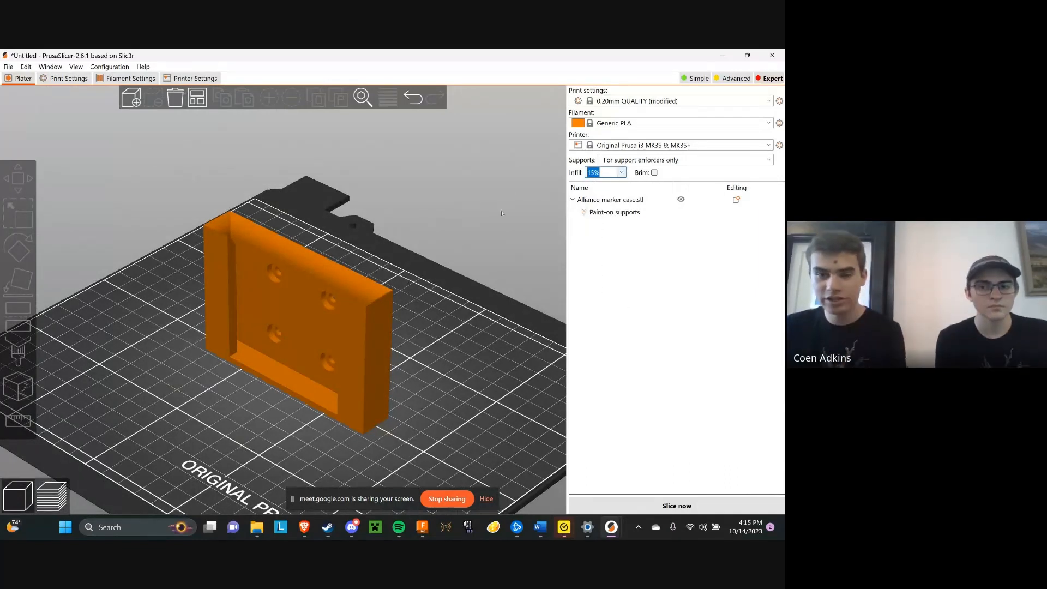
Examine the available fill density percentages and fill pattern choices in the infill print settings
{"action": "left_click", "coordinate": [57, 79]}
{"action": "left_click", "coordinate": [18, 116]}
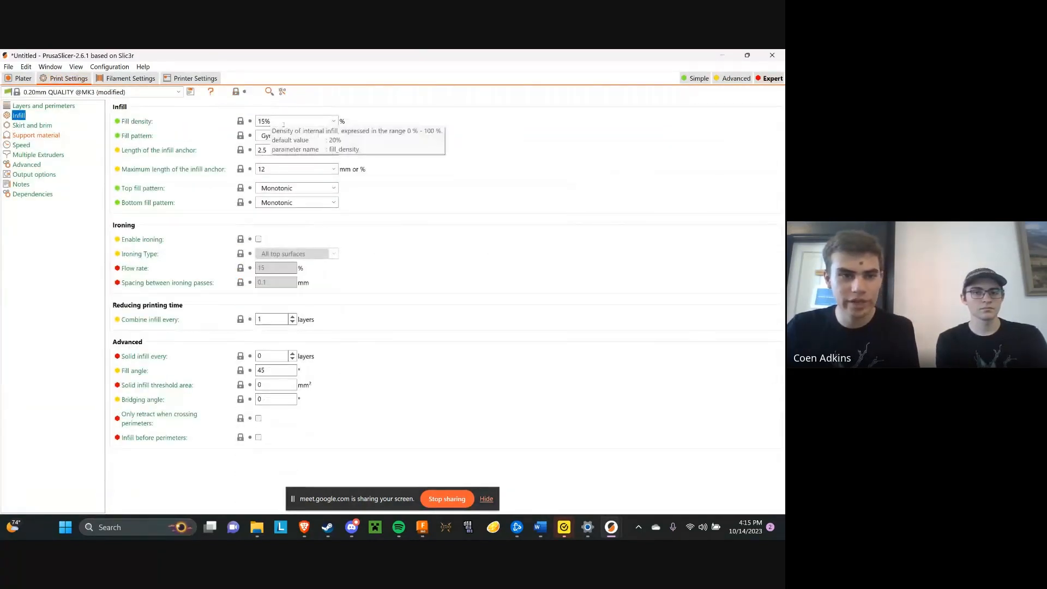
{"action": "left_click", "coordinate": [320, 121]}
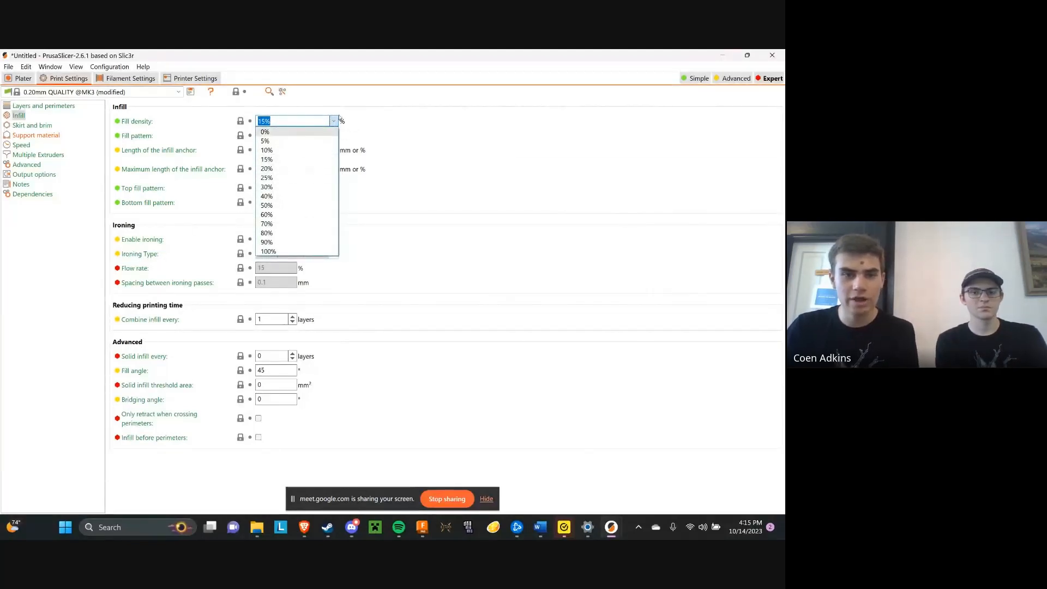
{"action": "left_click", "coordinate": [334, 121]}
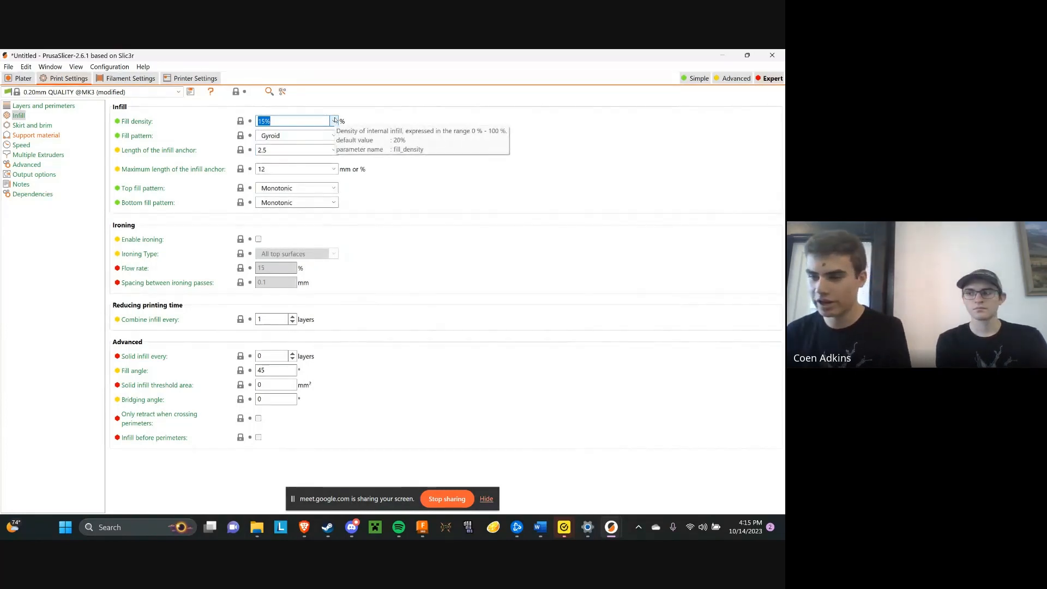
{"action": "left_click", "coordinate": [334, 120]}
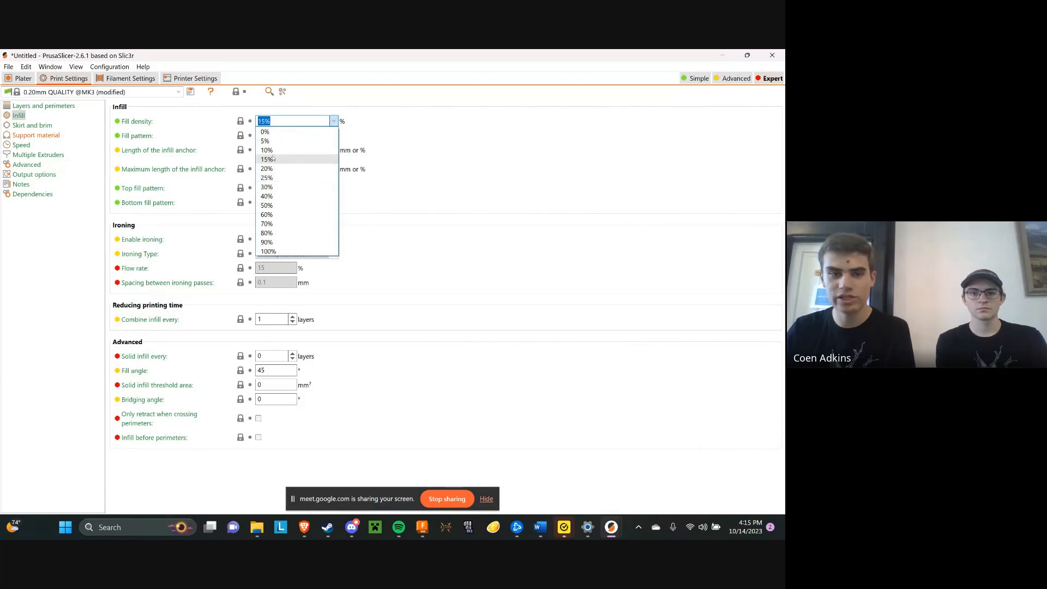
{"action": "left_click", "coordinate": [335, 121]}
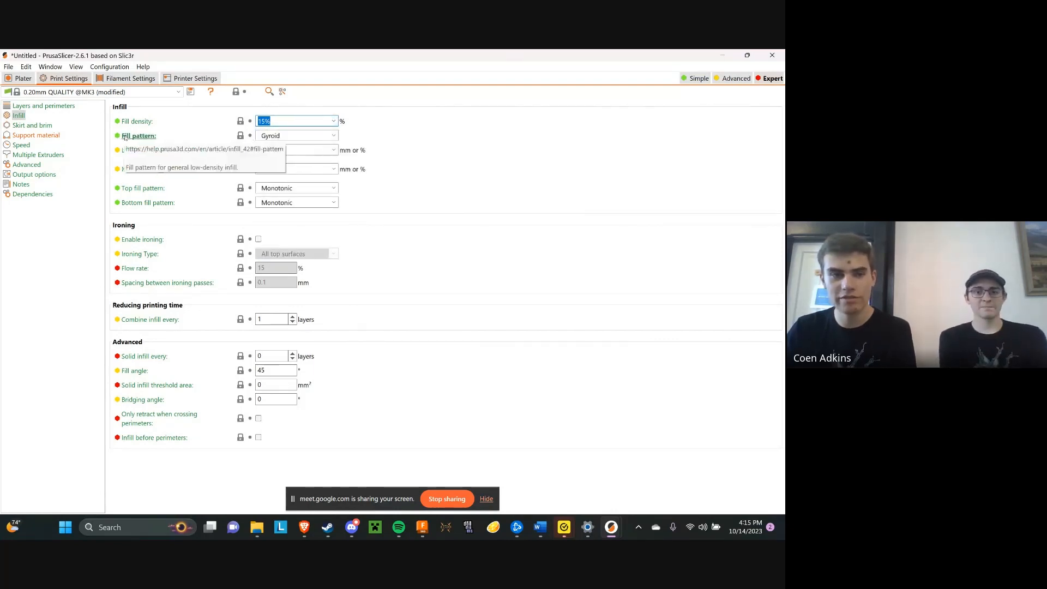
{"action": "left_click", "coordinate": [283, 135]}
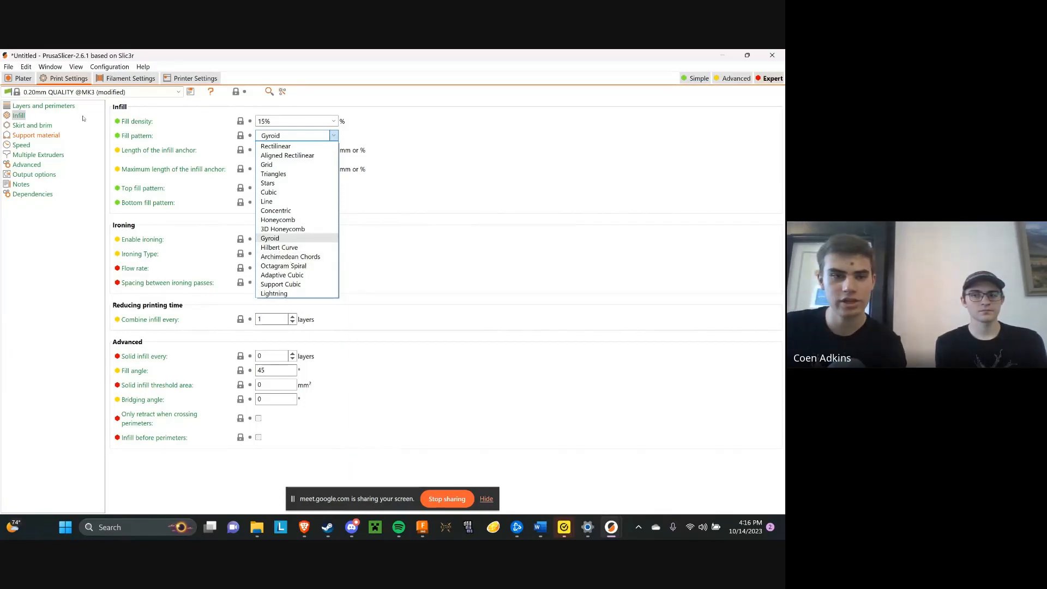
{"action": "left_click", "coordinate": [327, 137]}
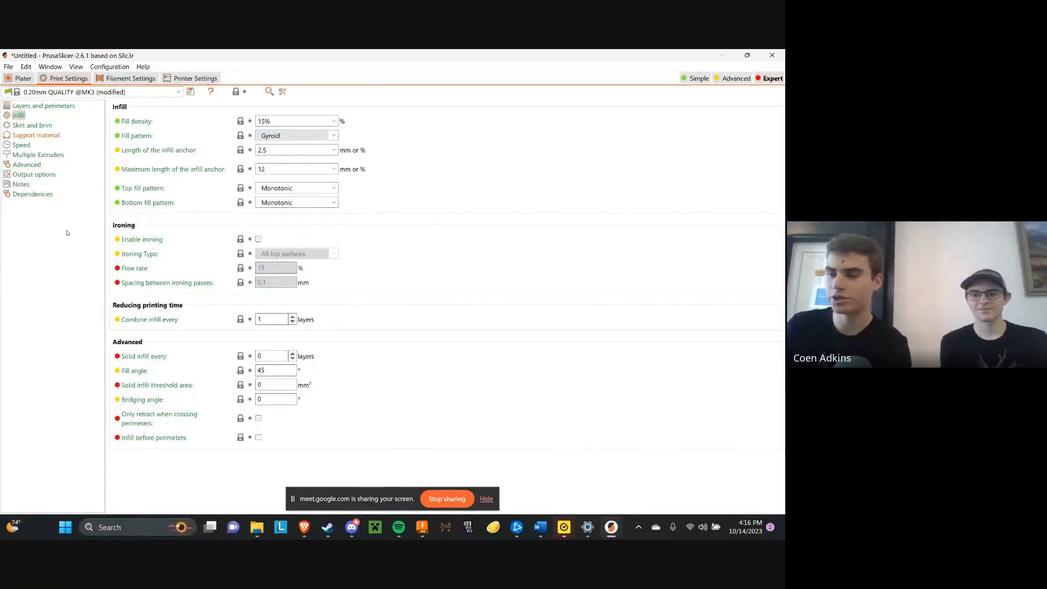
Check the layer and perimeter settings, then slice the case and inspect its walls and infill at about 38.6 mm layer height
{"action": "left_click", "coordinate": [61, 106]}
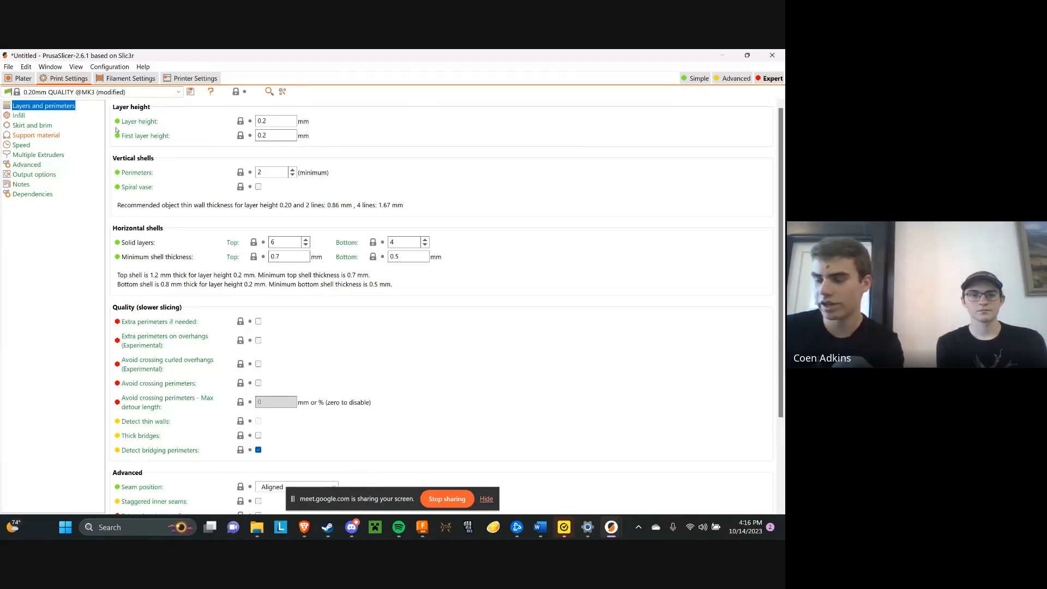
{"action": "left_click", "coordinate": [21, 79]}
{"action": "left_click_drag", "start_coordinate": [428, 256], "coordinate": [447, 293]}
{"action": "left_click", "coordinate": [677, 506]}
{"action": "left_click_drag", "start_coordinate": [538, 231], "coordinate": [507, 262]}
{"action": "scroll", "coordinate": [394, 338], "scroll_direction": "up", "scroll_amount": 10}
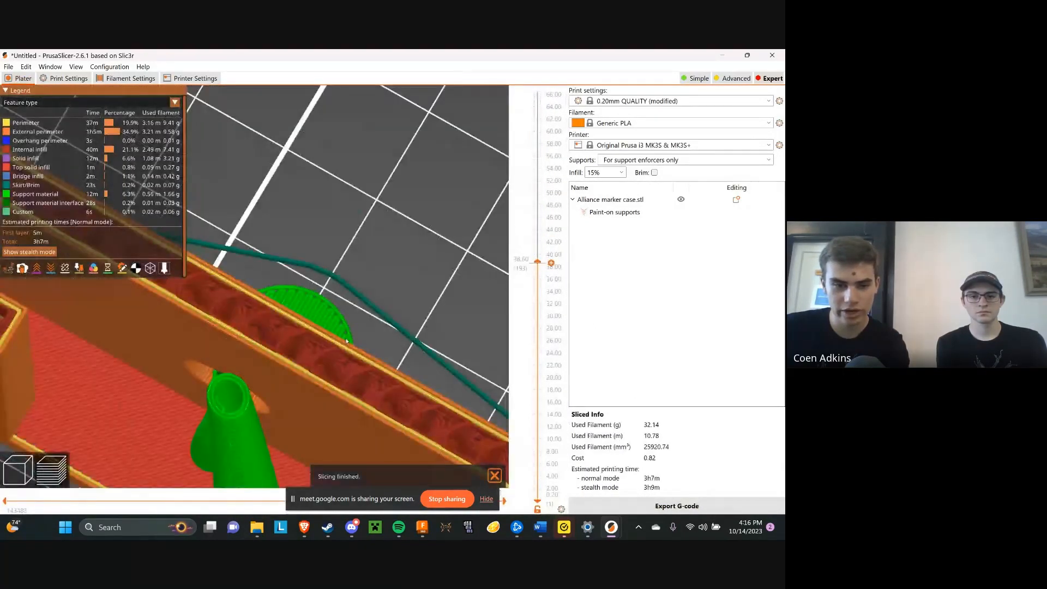
Set the minimum number of perimeters in the vertical shells to 5
{"action": "left_click", "coordinate": [68, 78]}
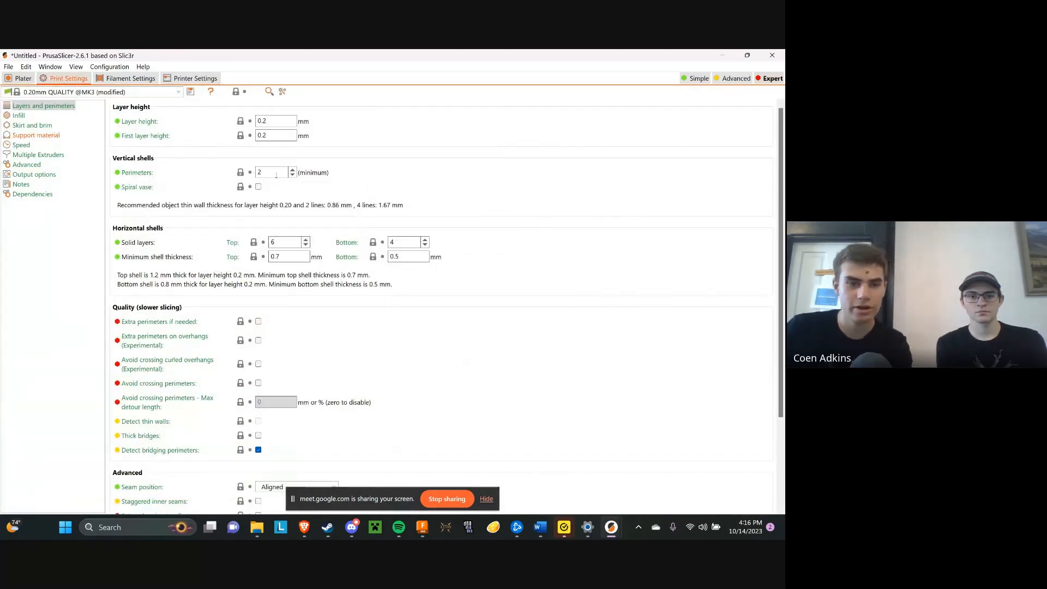
{"action": "left_click", "coordinate": [292, 170]}
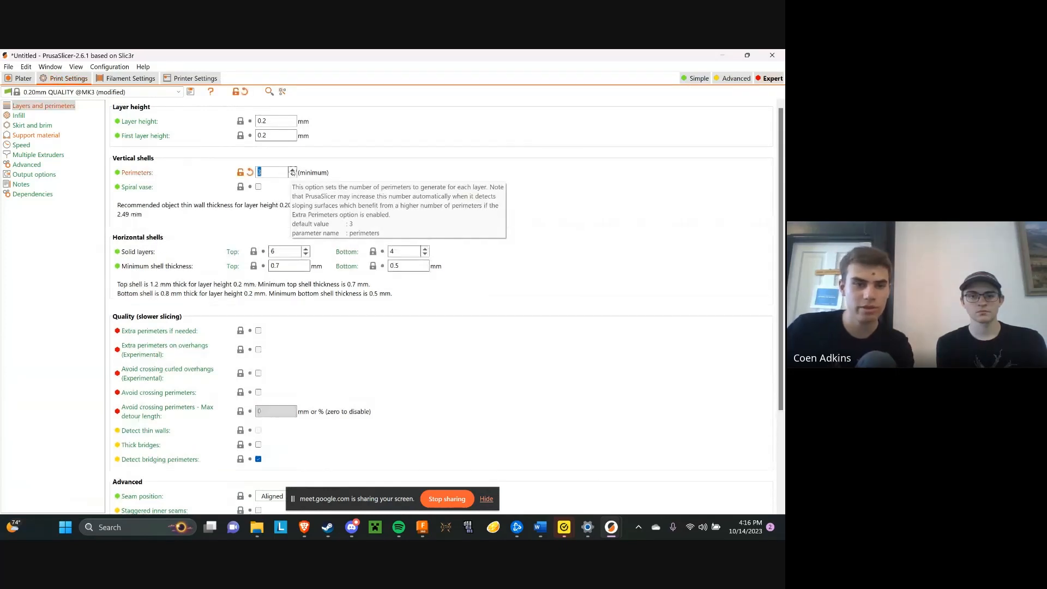
{"action": "left_click", "coordinate": [292, 169]}
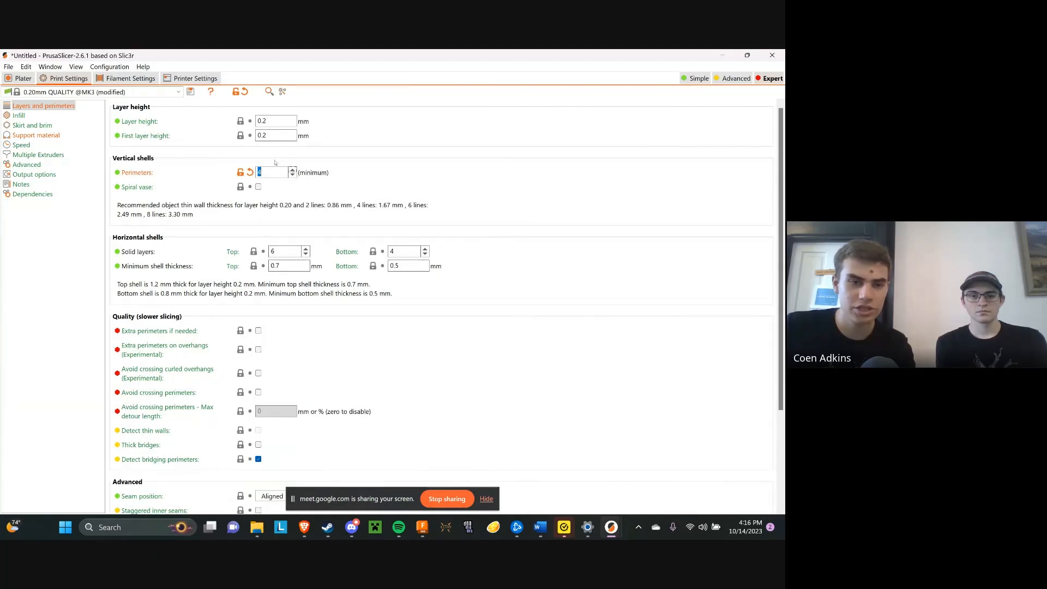
{"action": "left_click", "coordinate": [292, 170]}
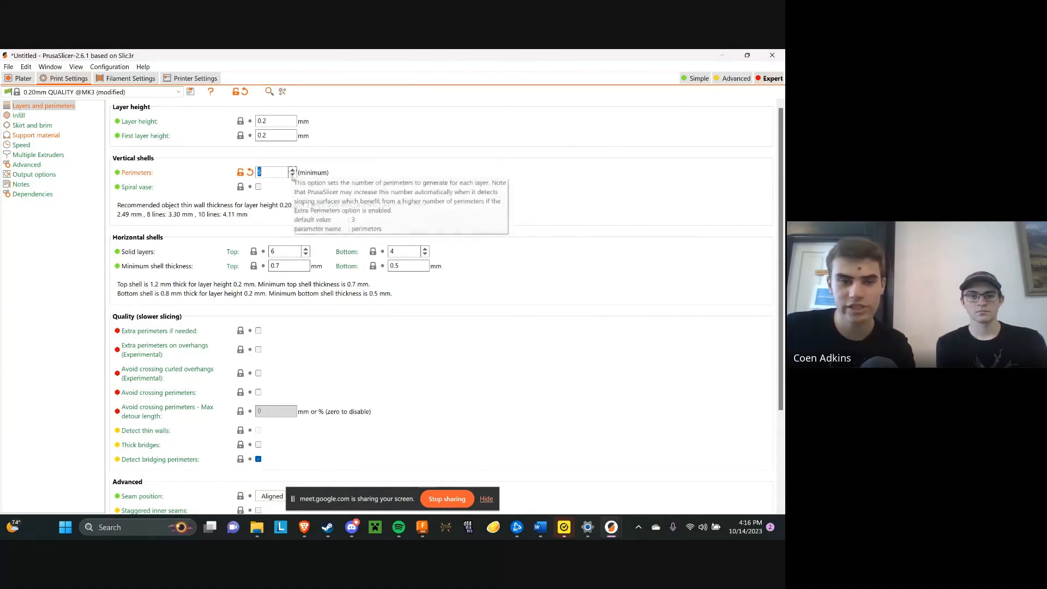
Reslice the case and examine its thicker walls with the layer preview lowered to 38.4 mm
{"action": "left_click", "coordinate": [22, 78]}
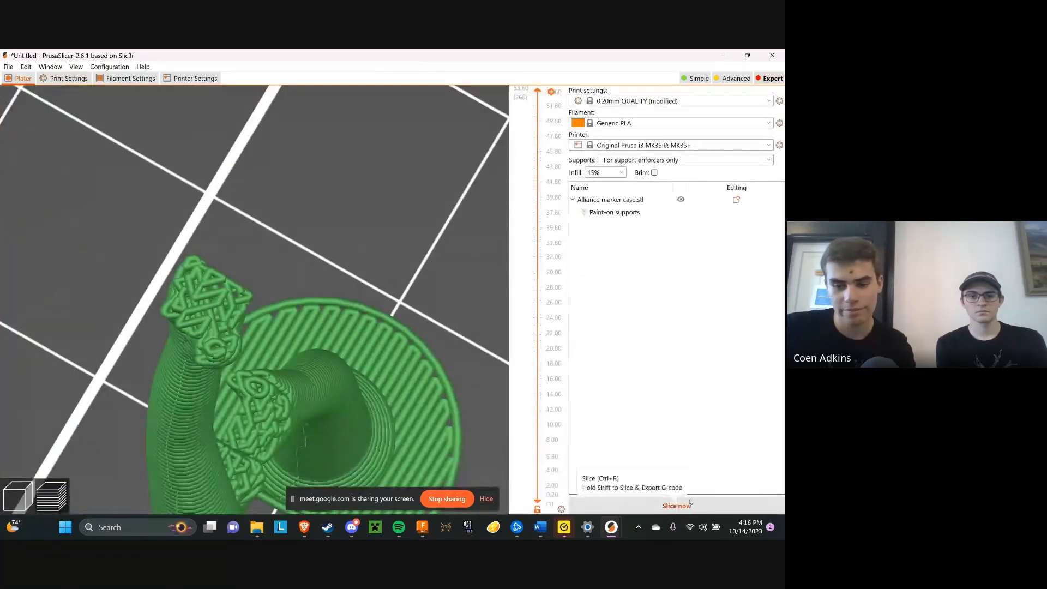
{"action": "scroll", "coordinate": [337, 238], "scroll_direction": "up", "scroll_amount": 5}
{"action": "left_click_drag", "start_coordinate": [537, 232], "coordinate": [537, 264]}
{"action": "scroll", "coordinate": [306, 370], "scroll_direction": "down", "scroll_amount": 6}
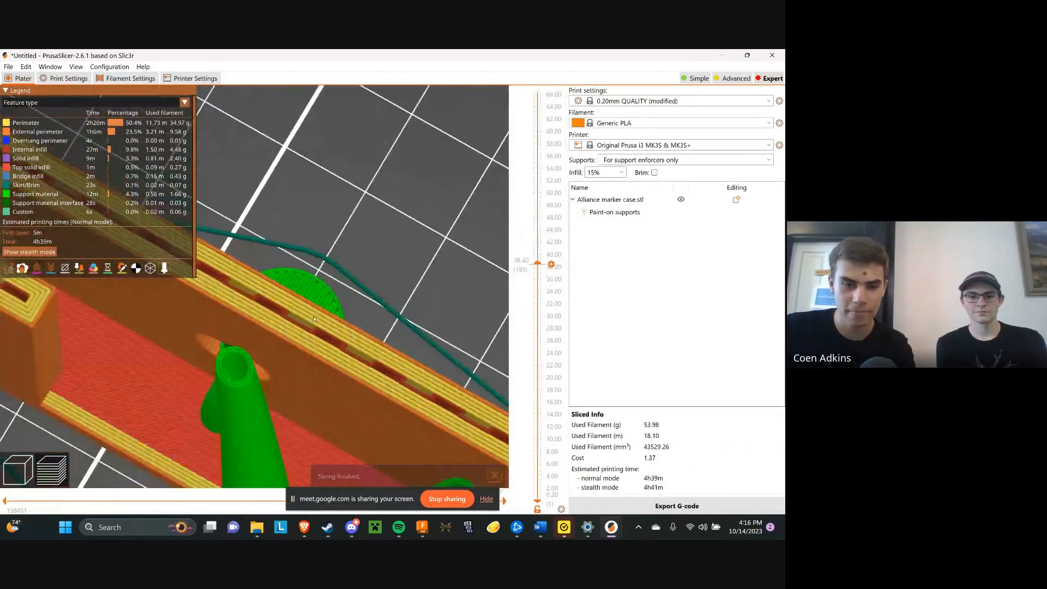
{"action": "left_click_drag", "start_coordinate": [314, 319], "coordinate": [345, 310]}
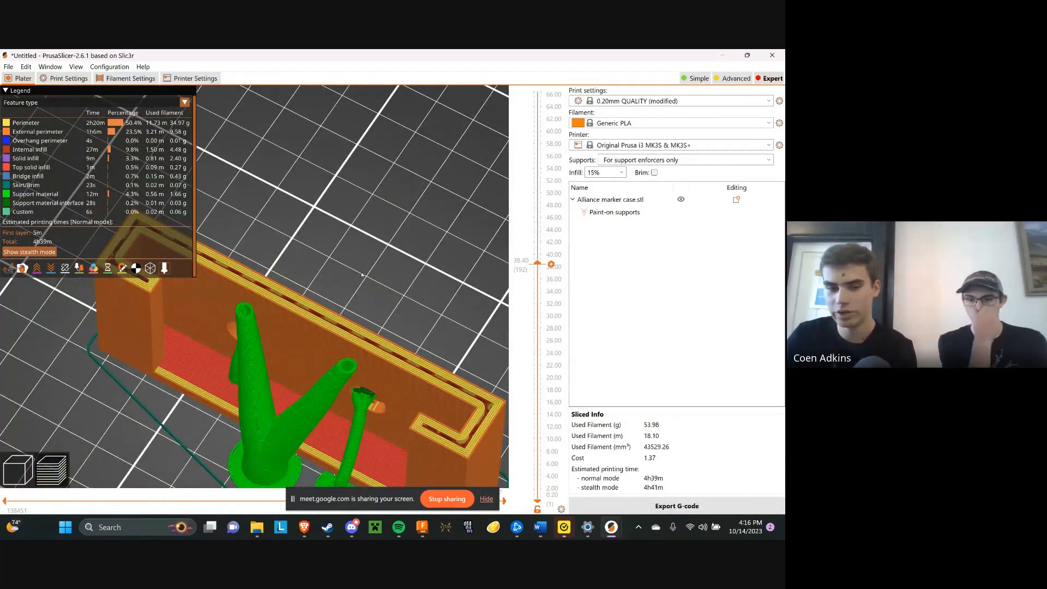
{"action": "left_click_drag", "start_coordinate": [366, 271], "coordinate": [378, 262]}
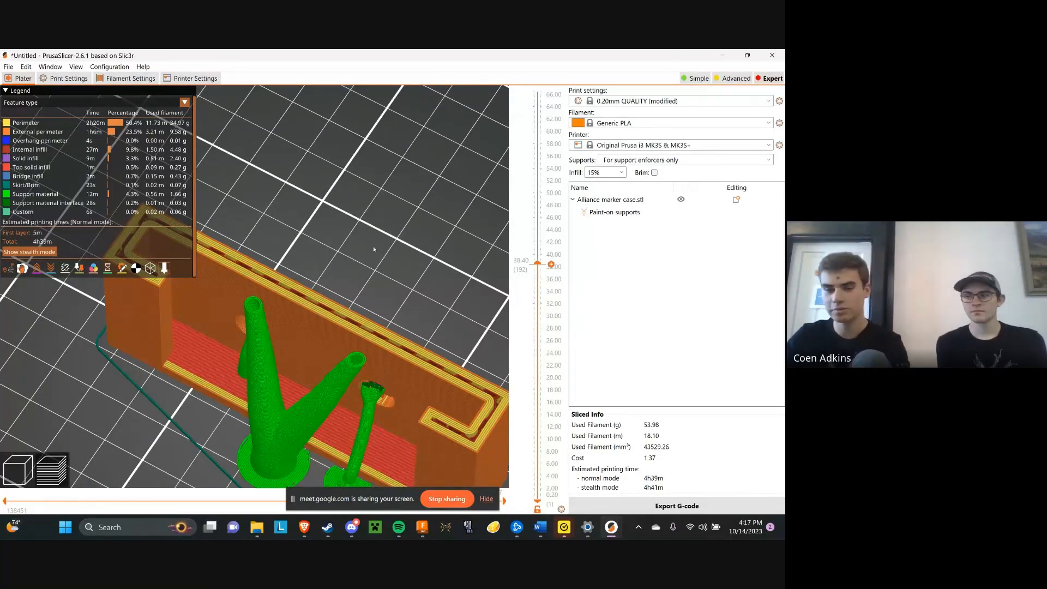
{"action": "scroll", "coordinate": [419, 300], "scroll_direction": "up", "scroll_amount": 3}
{"action": "scroll", "coordinate": [422, 299], "scroll_direction": "down", "scroll_amount": 3}
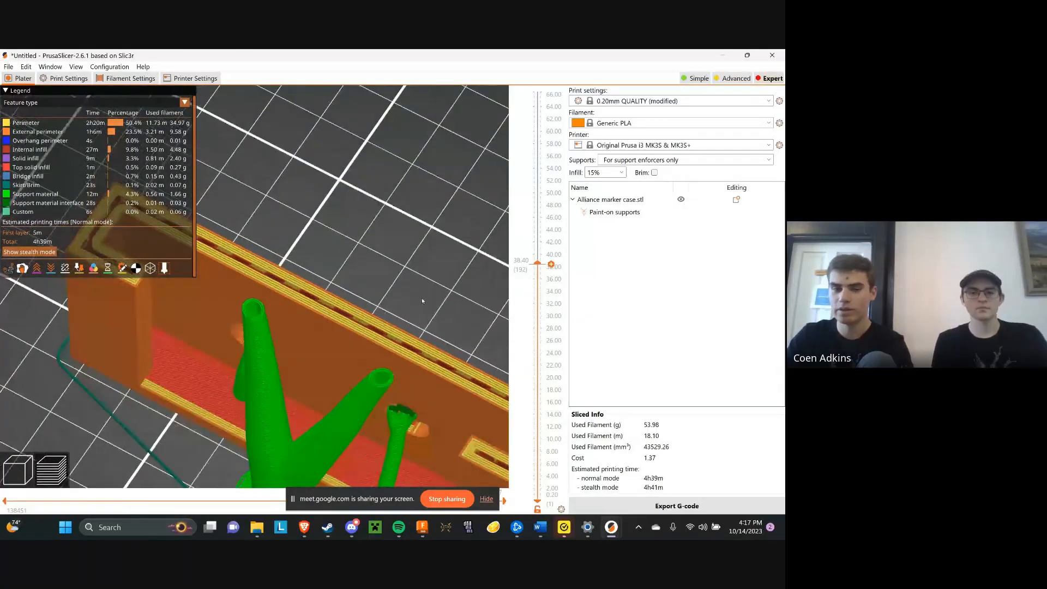
{"action": "left_click_drag", "start_coordinate": [422, 297], "coordinate": [397, 258]}
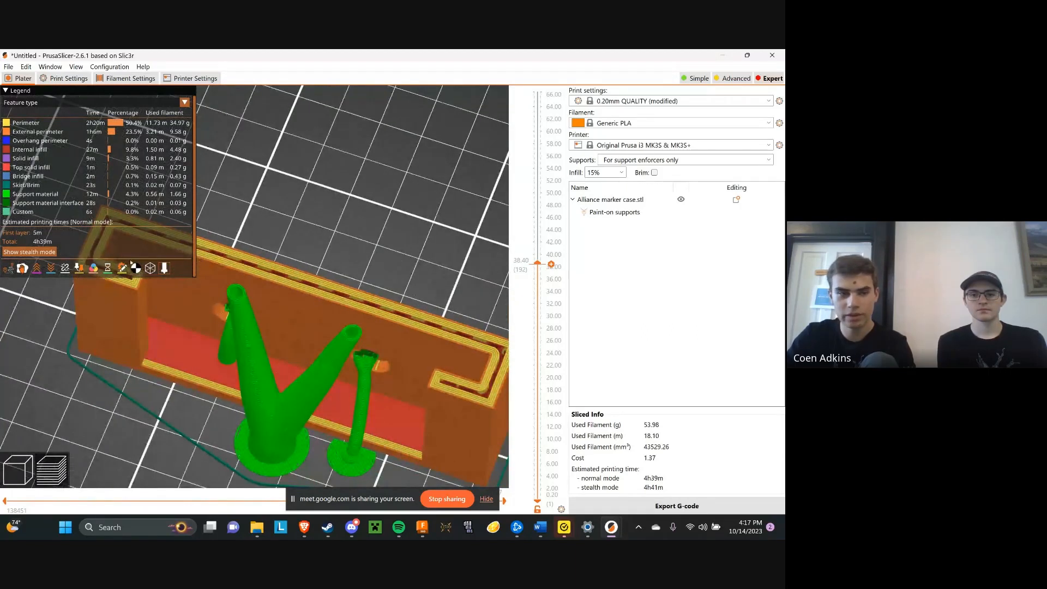
Set the minimum perimeters to 3 and reslice the case, lowering the layer preview to 23.2 mm to inspect the walls
{"action": "left_click", "coordinate": [58, 80]}
{"action": "left_click", "coordinate": [292, 175]}
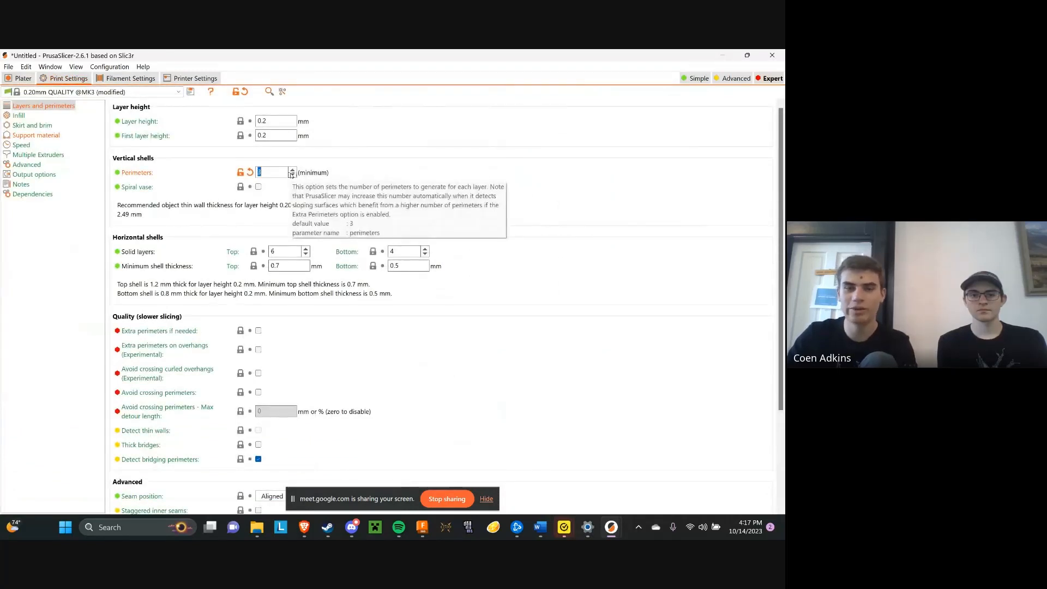
{"action": "left_click", "coordinate": [16, 78]}
{"action": "mouse_move", "coordinate": [467, 381]}
{"action": "left_mouse_down"}
{"action": "mouse_move", "coordinate": [441, 367]}
{"action": "mouse_move", "coordinate": [452, 369]}
{"action": "left_mouse_up"}
{"action": "left_click_drag", "start_coordinate": [522, 324], "coordinate": [525, 360]}
{"action": "left_click_drag", "start_coordinate": [464, 349], "coordinate": [463, 369]}
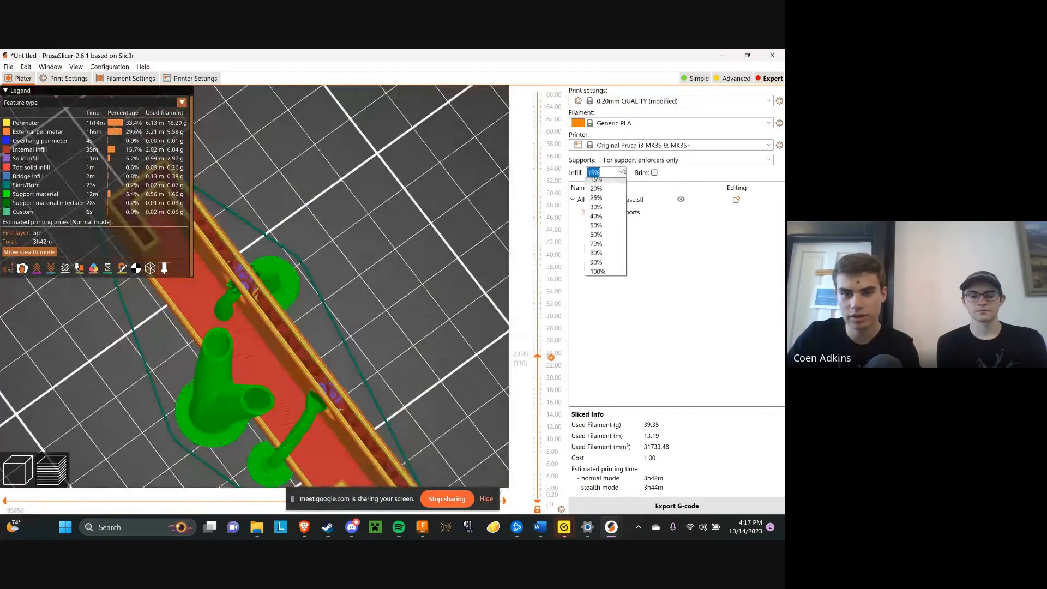
Look over the infill percentage choices, then restore the full layer range and inspect the sliced case and its supports from several angles
{"action": "left_click", "coordinate": [621, 172]}
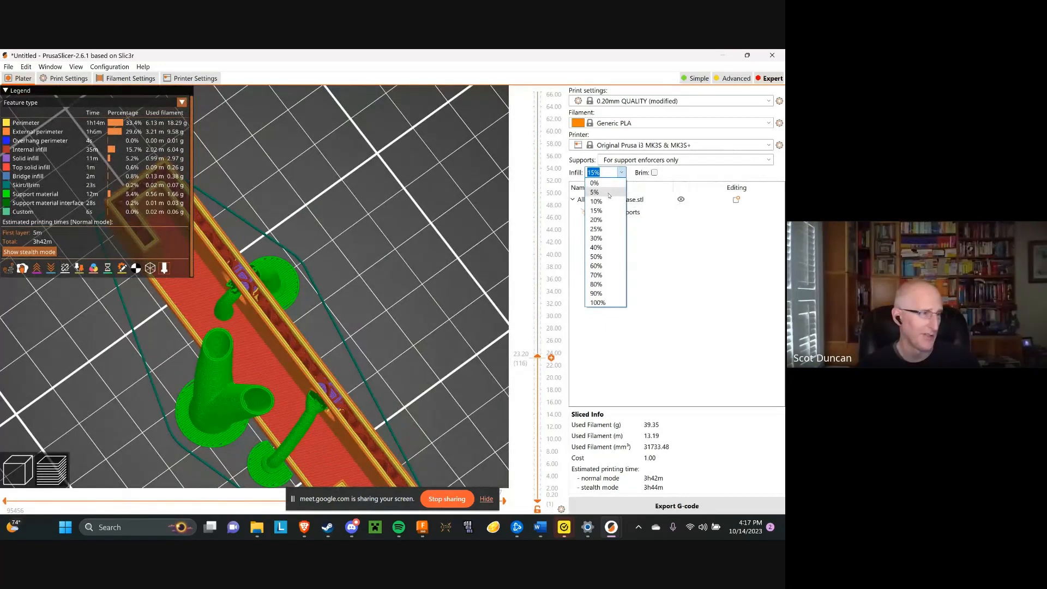
{"action": "left_click", "coordinate": [476, 177]}
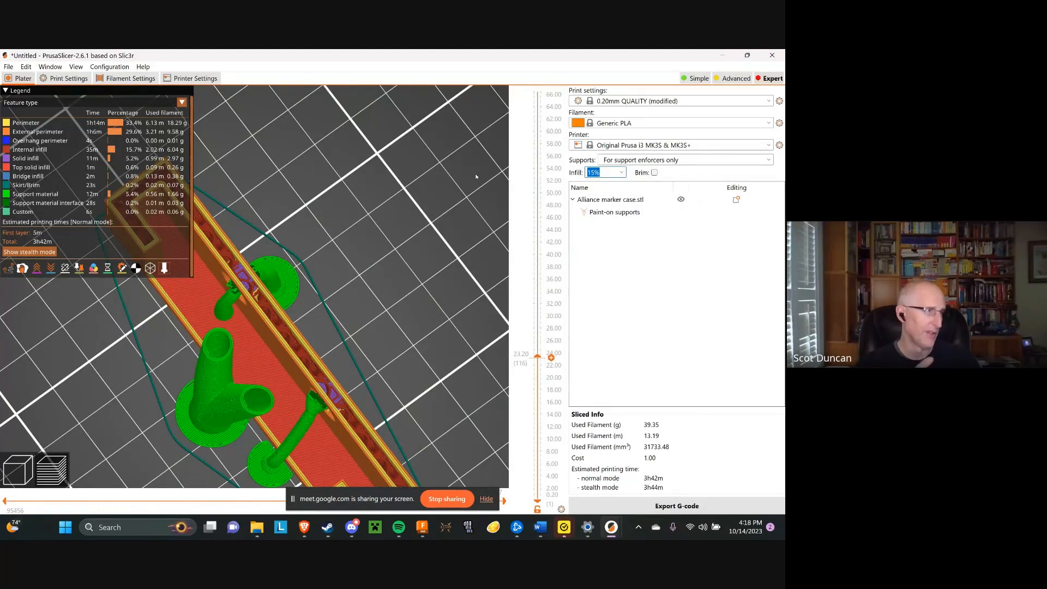
{"action": "left_click_drag", "start_coordinate": [476, 177], "coordinate": [383, 267]}
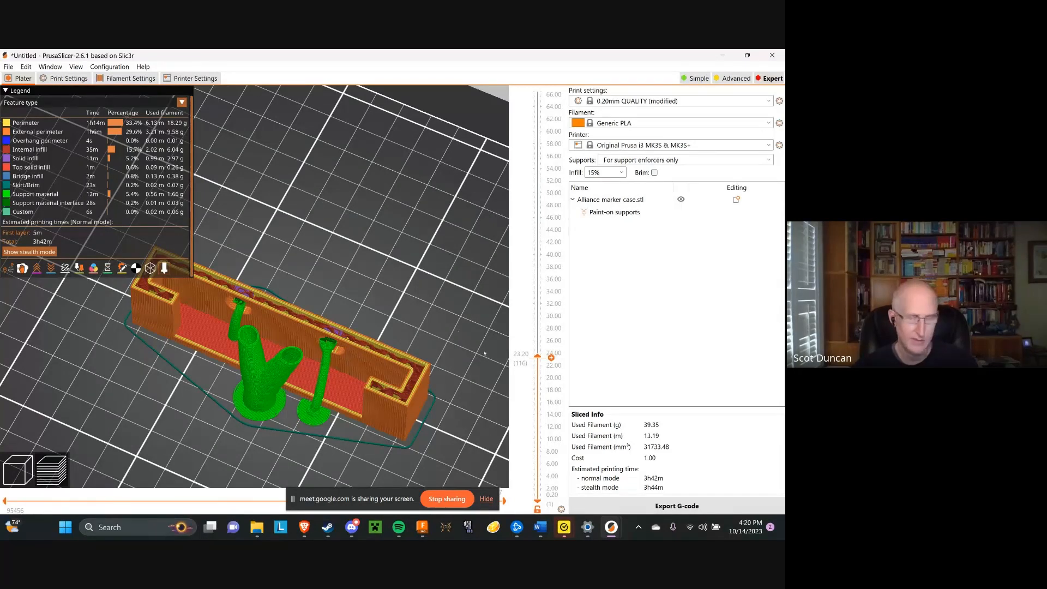
{"action": "left_click_drag", "start_coordinate": [537, 356], "coordinate": [552, 55]}
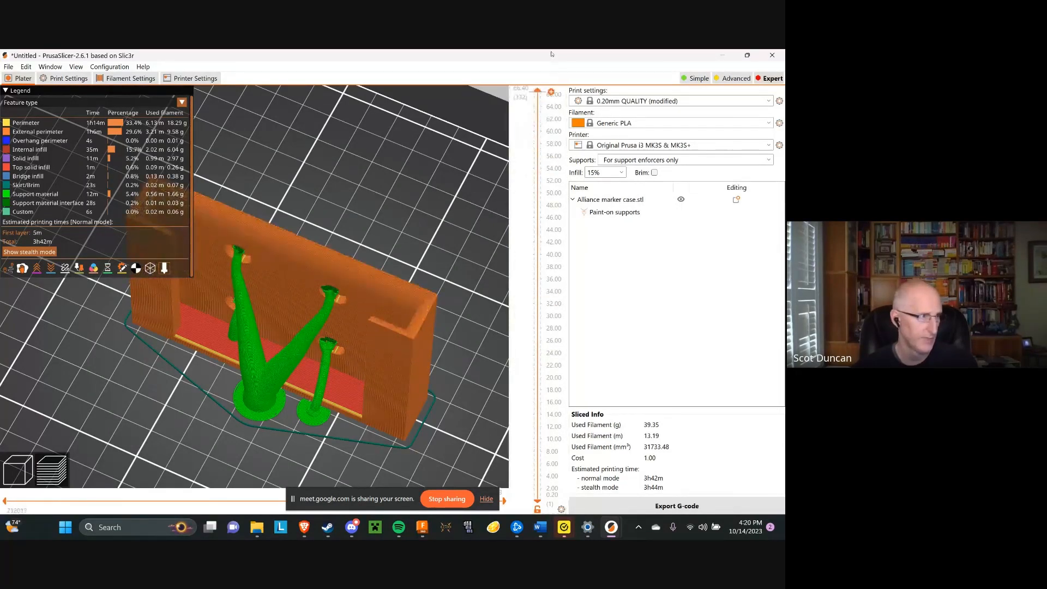
{"action": "left_click_drag", "start_coordinate": [385, 236], "coordinate": [411, 220]}
{"action": "right_click_drag", "start_coordinate": [411, 221], "coordinate": [468, 255]}
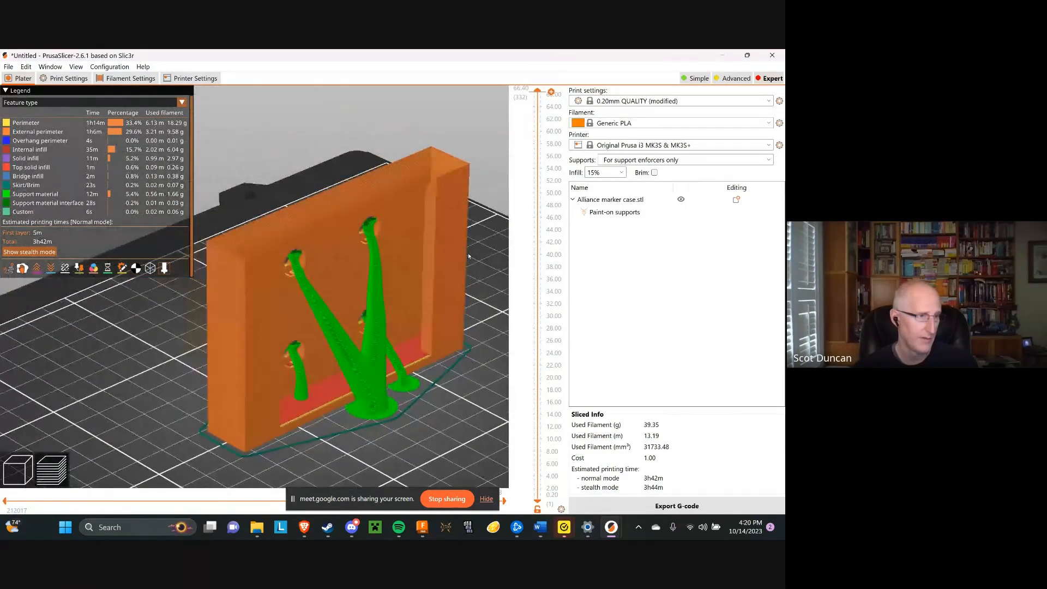
{"action": "mouse_move", "coordinate": [537, 91]}
{"action": "left_mouse_down"}
{"action": "mouse_move", "coordinate": [536, 257]}
{"action": "mouse_move", "coordinate": [529, 88]}
{"action": "left_mouse_up"}
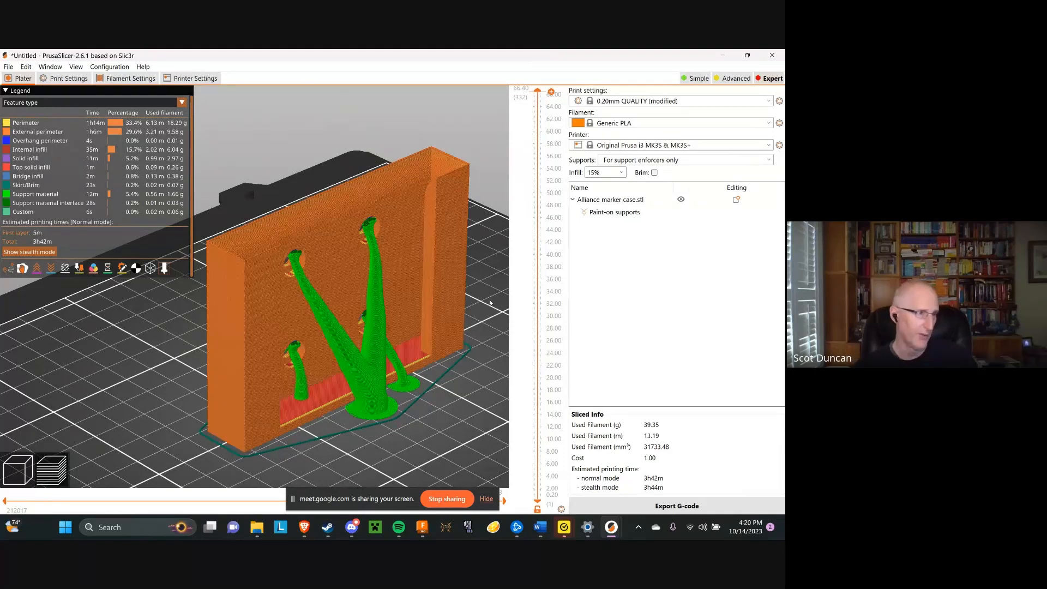
Switch to Fusion 360, hide the screen-sharing notice and view the alliance markers v1 design from a slightly different angle
{"action": "left_click", "coordinate": [422, 527]}
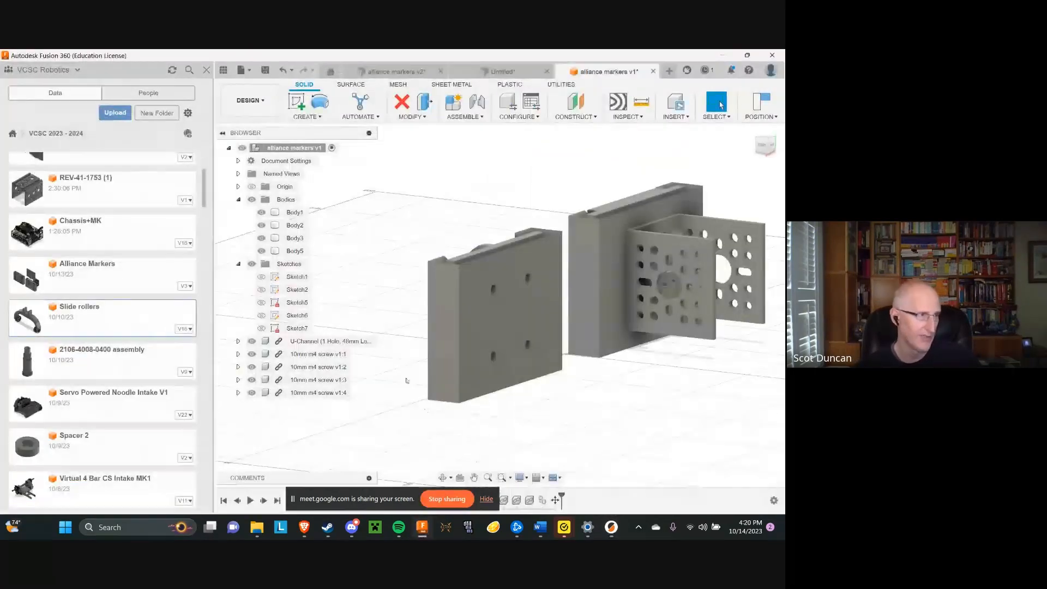
{"action": "scroll", "coordinate": [359, 298], "scroll_direction": "down", "scroll_amount": 3}
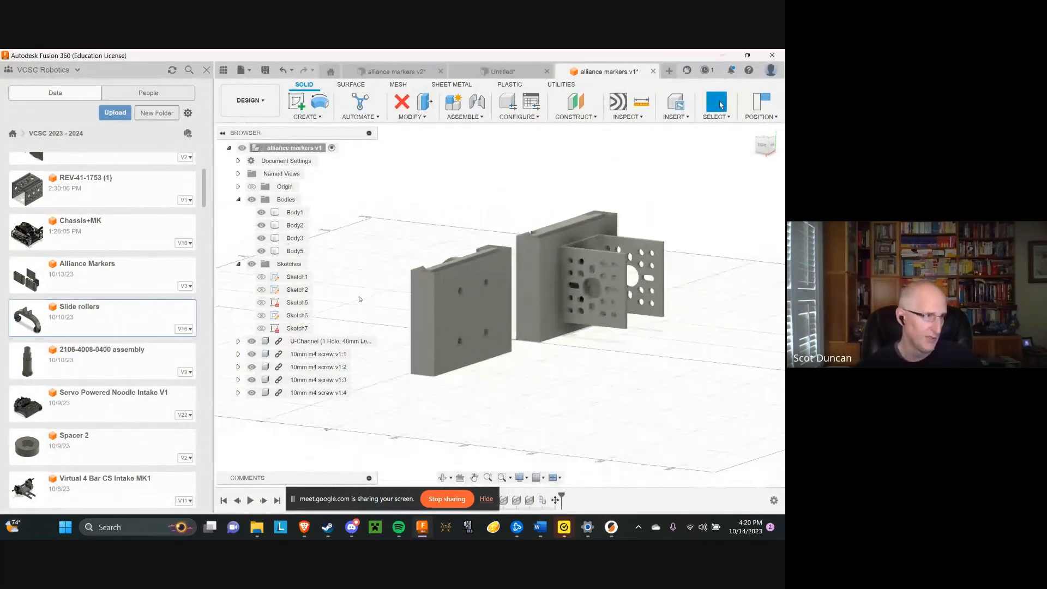
{"action": "left_click", "coordinate": [485, 498]}
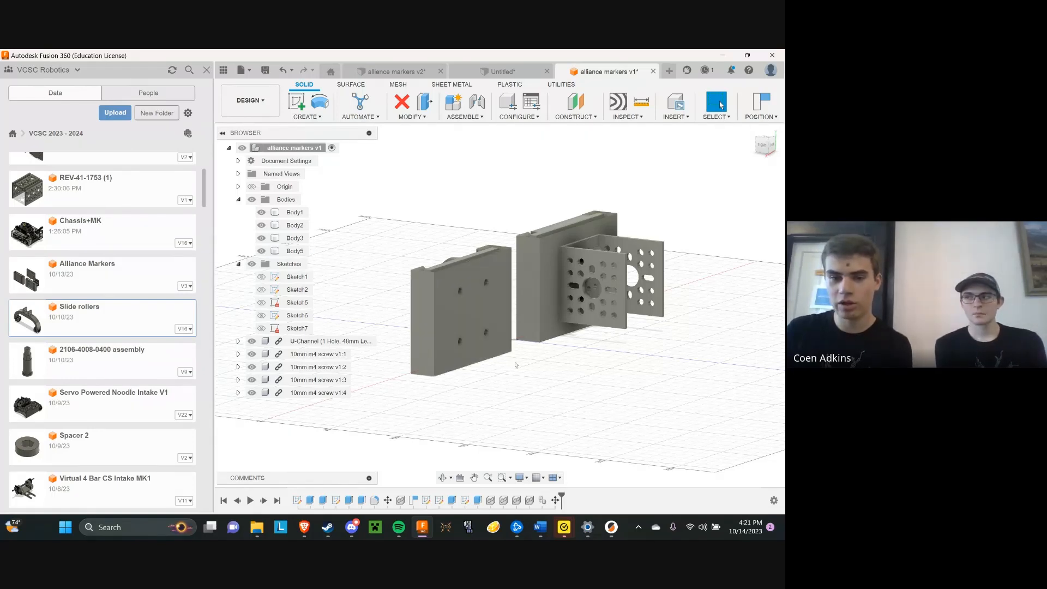
{"action": "left_click_drag", "start_coordinate": [770, 147], "coordinate": [760, 150]}
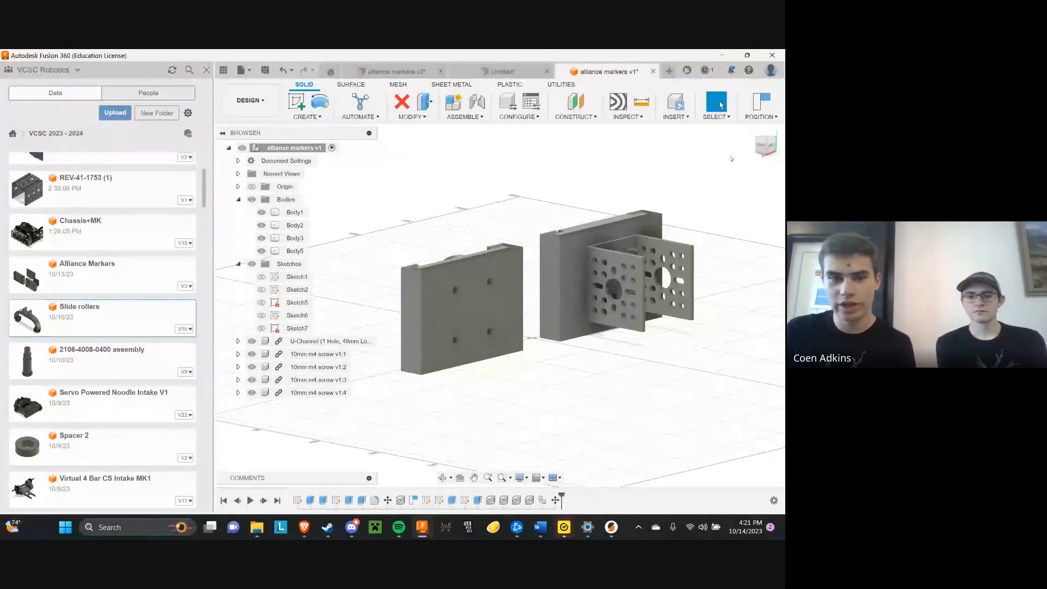
Start a new sketch on the four-hole face of the marker holder that has no U-channel attached
{"action": "left_click", "coordinate": [297, 102]}
{"action": "left_click", "coordinate": [451, 322]}
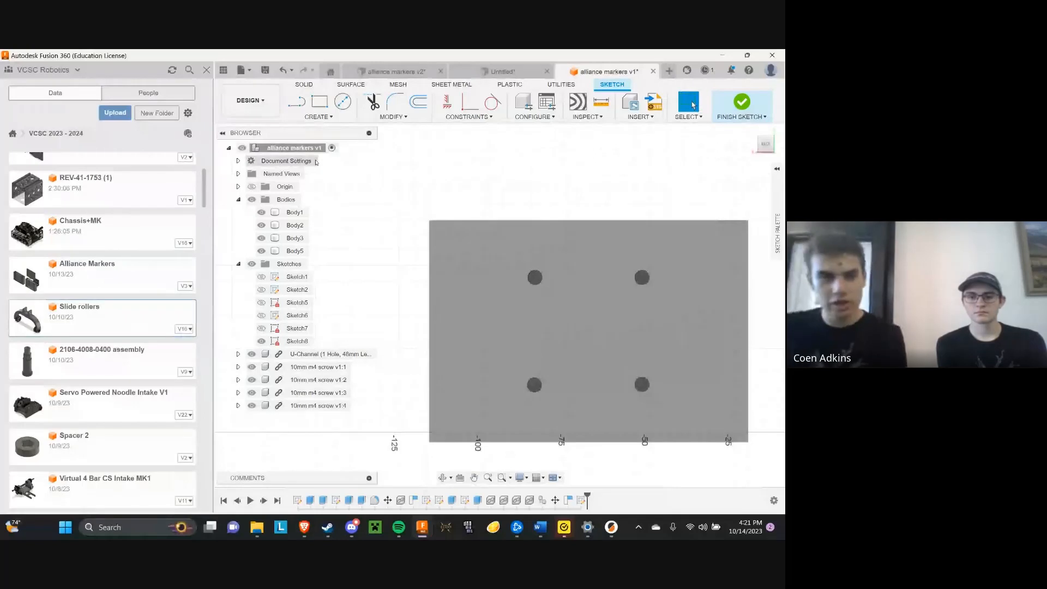
{"action": "left_click", "coordinate": [298, 109]}
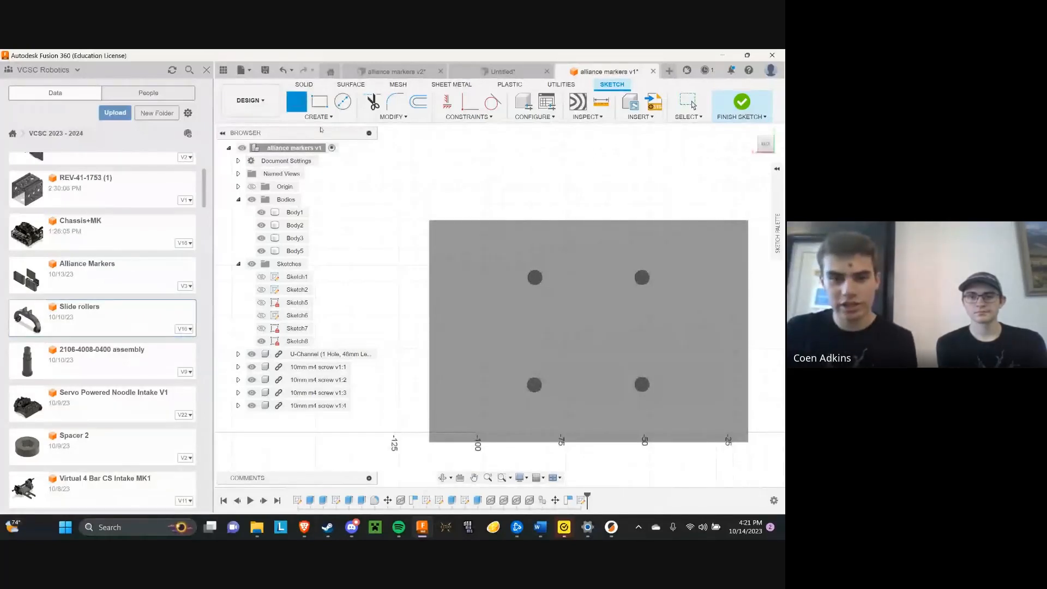
{"action": "key", "text": "Escape"}
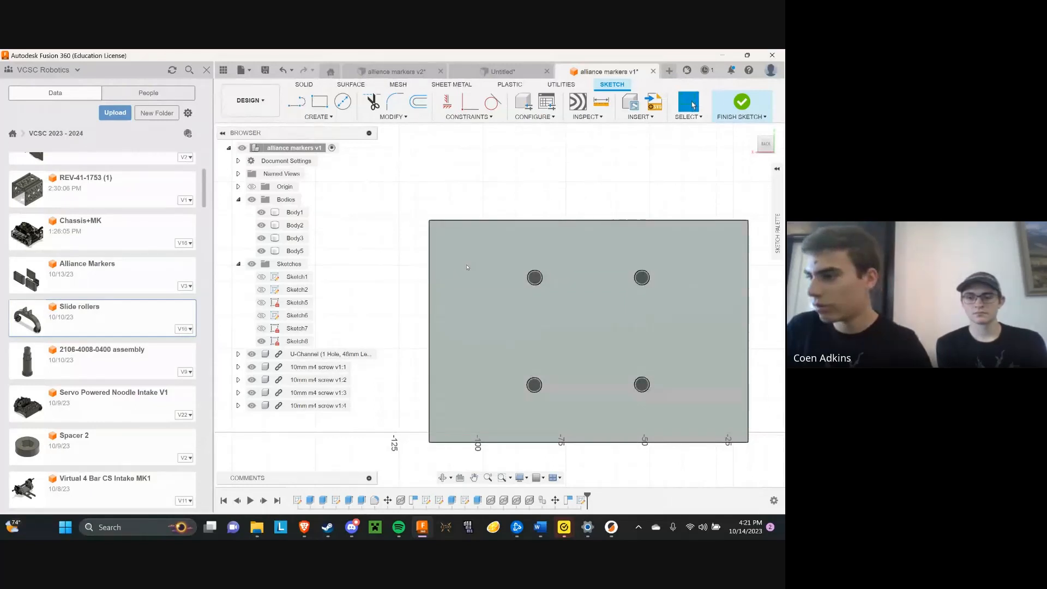
Sketch a 12 mm construction line from the plate's upper corner diagonally inward at about 60 degrees
{"action": "key", "text": "l"}
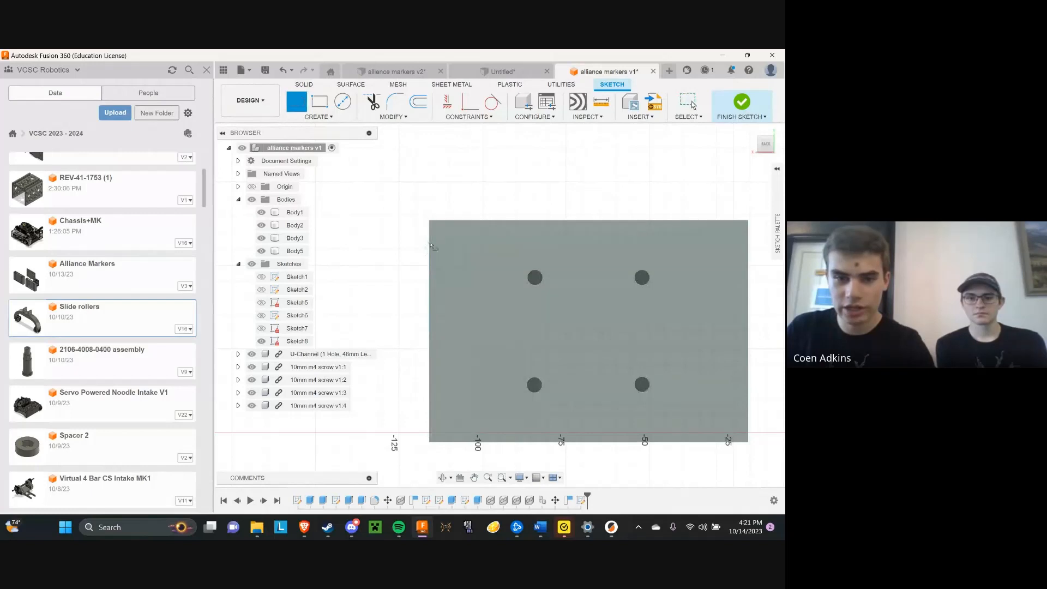
{"action": "left_click", "coordinate": [430, 222]}
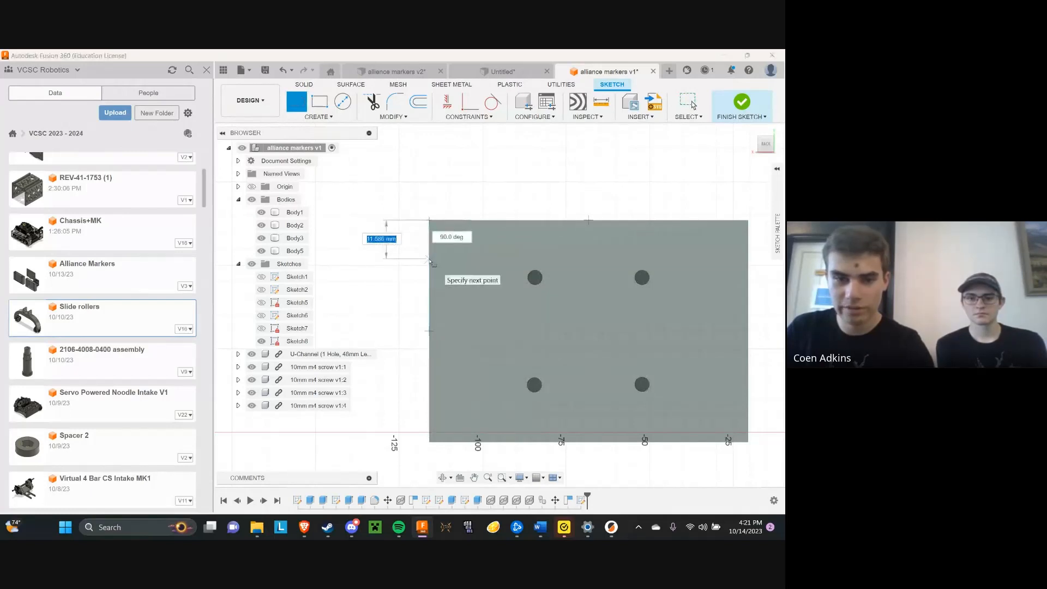
{"action": "type", "text": "12"}
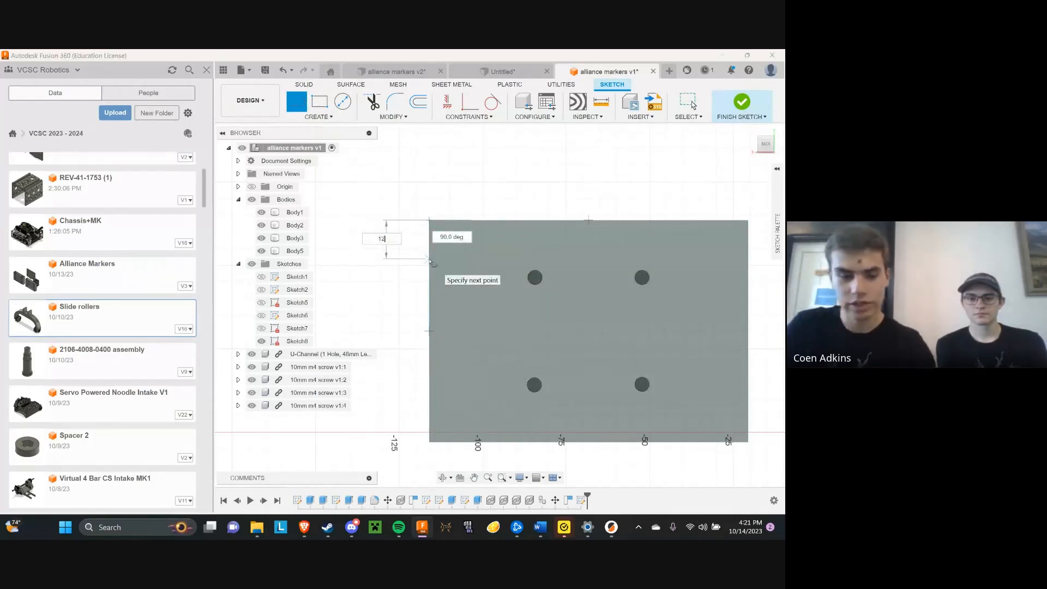
{"action": "key", "text": "Tab"}
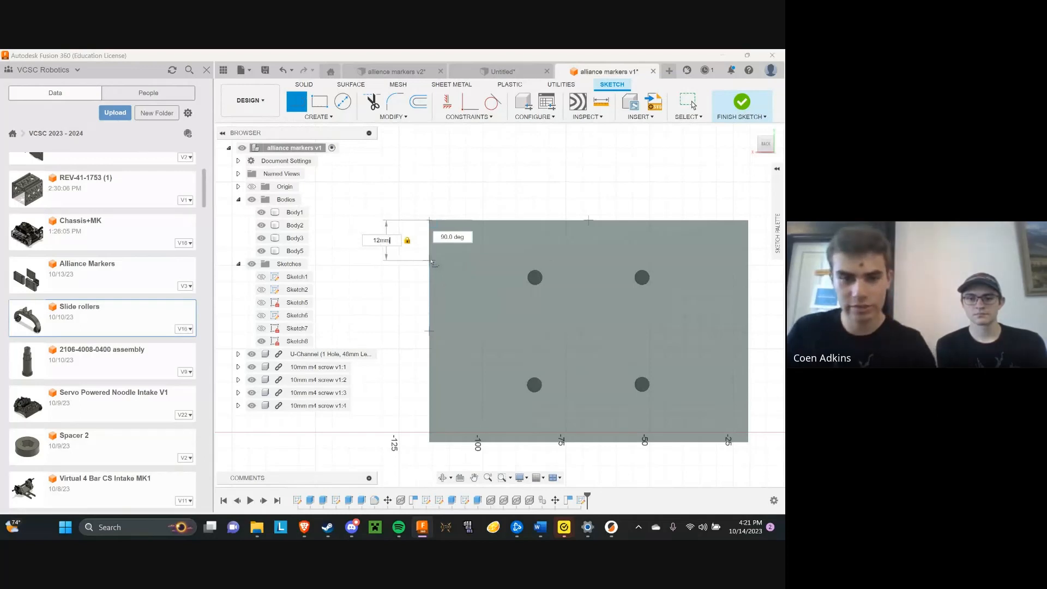
{"action": "left_click", "coordinate": [777, 169]}
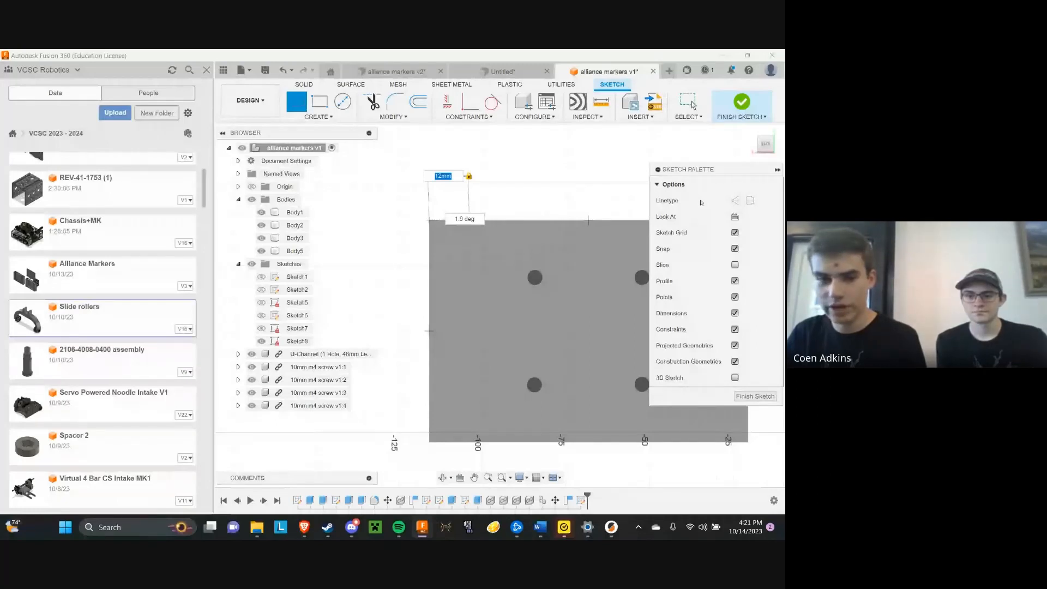
{"action": "left_click", "coordinate": [734, 200]}
{"action": "scroll", "coordinate": [390, 263], "scroll_direction": "up", "scroll_amount": 3}
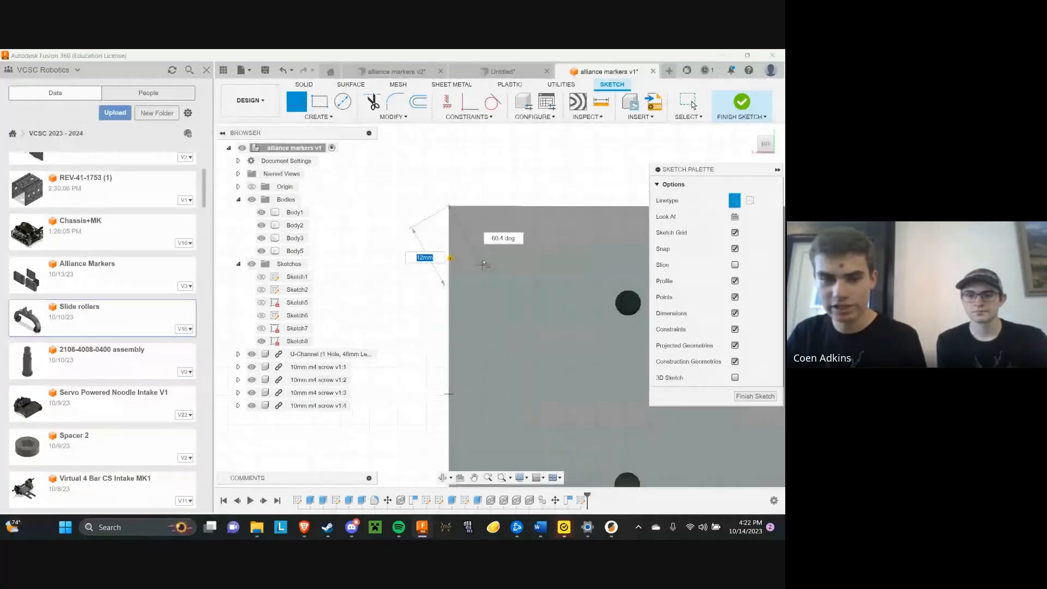
{"action": "key", "text": "Return"}
{"action": "scroll", "coordinate": [483, 264], "scroll_direction": "up", "scroll_amount": 2}
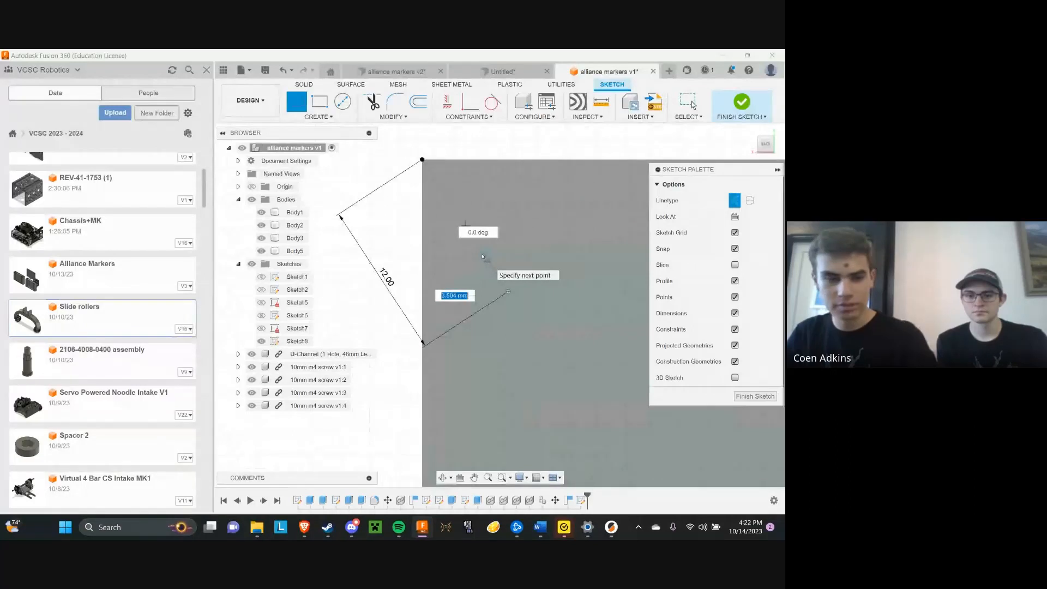
{"action": "key", "text": "Escape"}
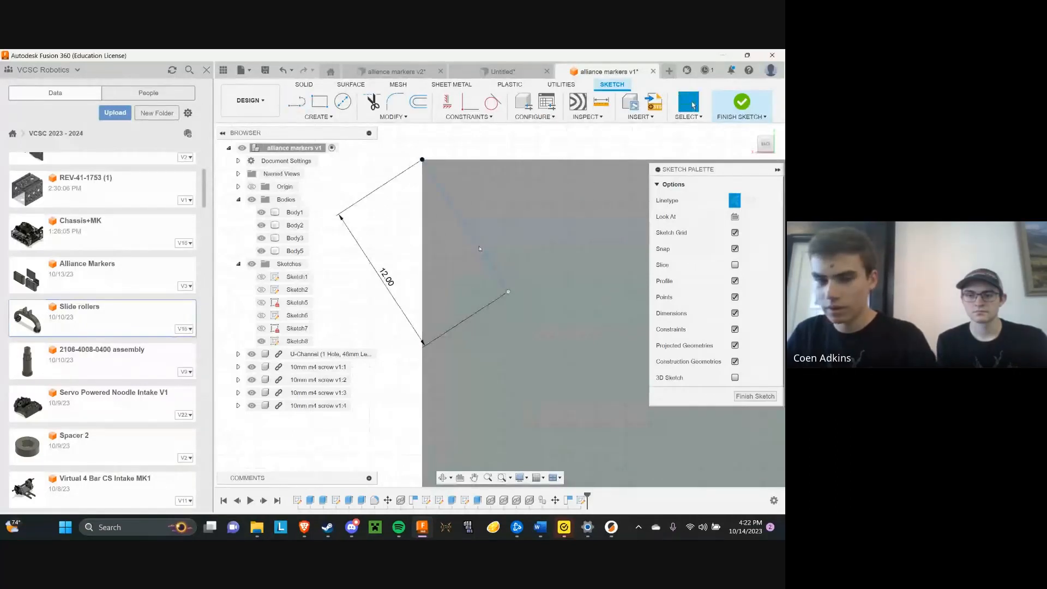
{"action": "scroll", "coordinate": [480, 249], "scroll_direction": "up", "scroll_amount": 5}
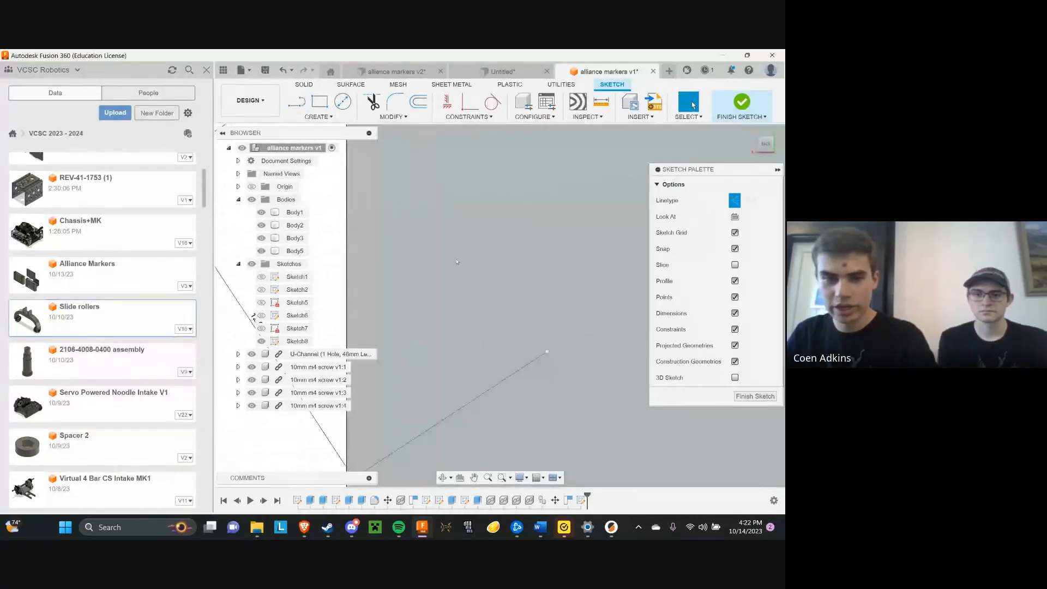
{"action": "scroll", "coordinate": [450, 250], "scroll_direction": "down", "scroll_amount": 4}
{"action": "scroll", "coordinate": [450, 251], "scroll_direction": "down", "scroll_amount": 1}
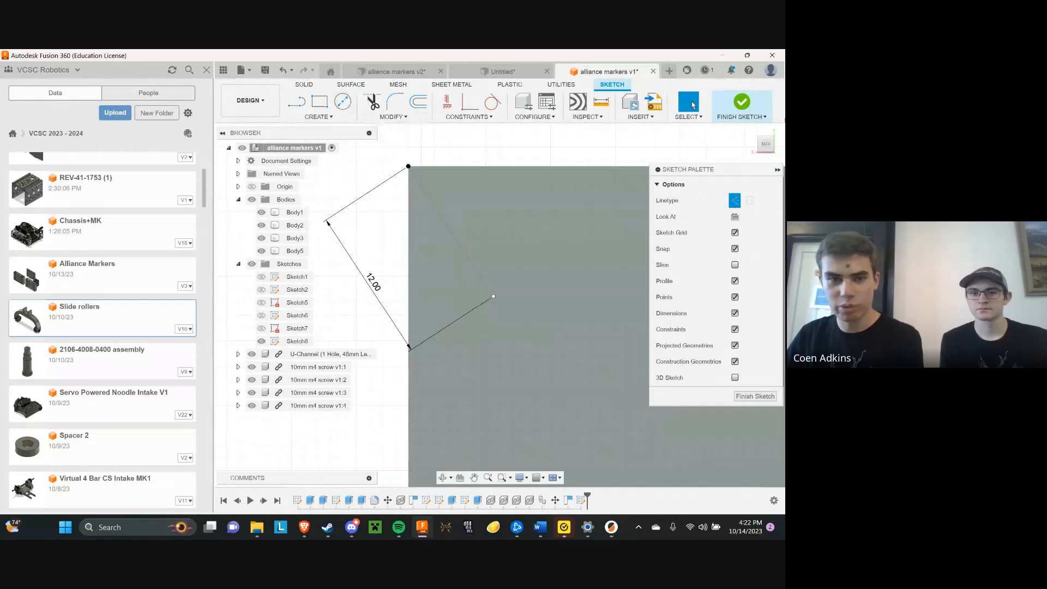
Draw a circle centred on the inner end of the construction line and finish the sketch
{"action": "key", "text": "c"}
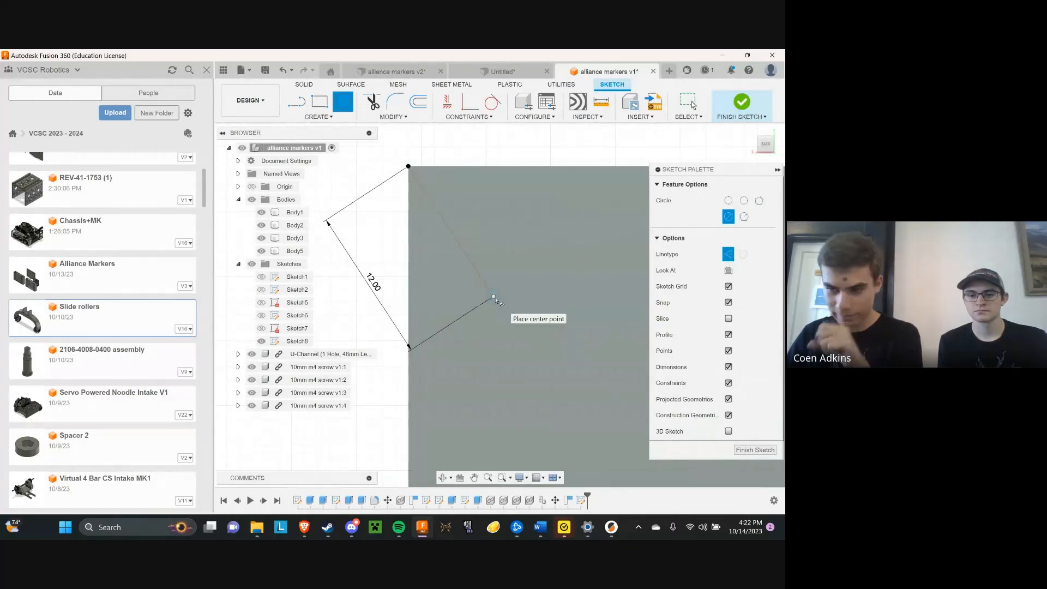
{"action": "left_click", "coordinate": [493, 297]}
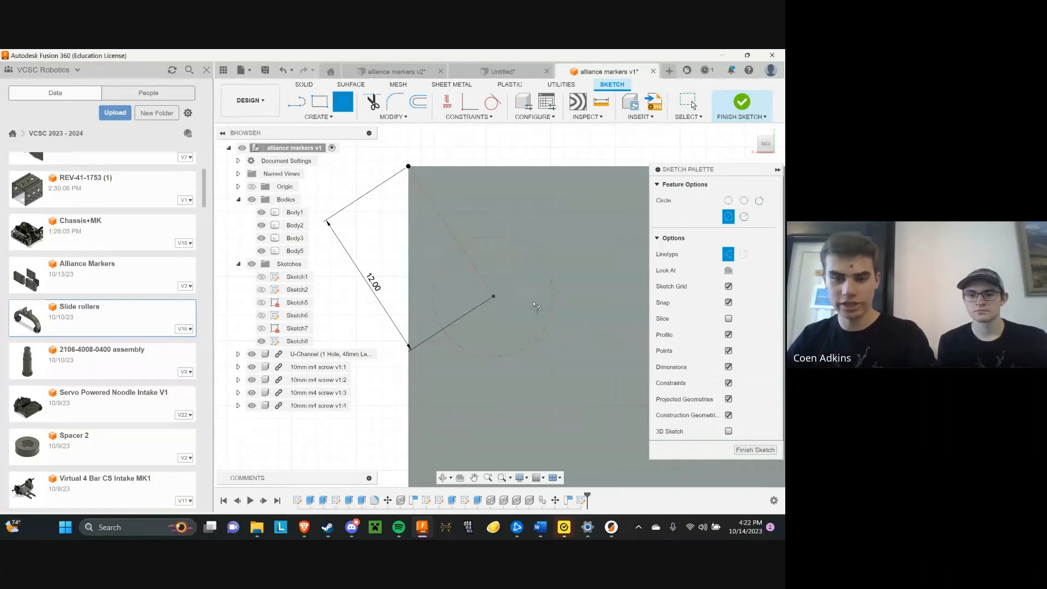
{"action": "left_click", "coordinate": [754, 104]}
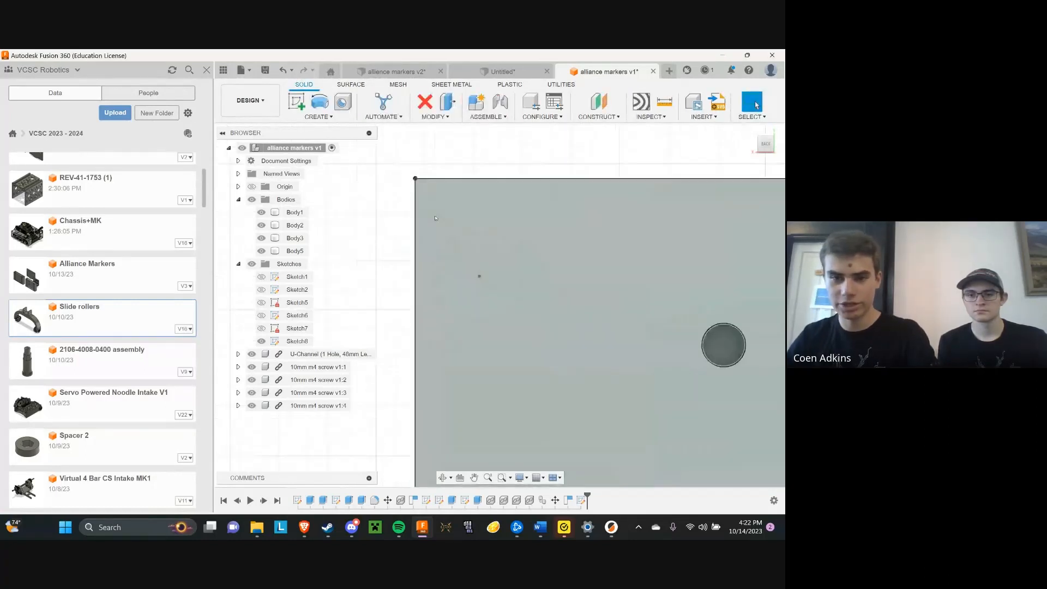
Reopen Sketch8 for editing, delete its circle and construction line, and finish the sketch
{"action": "right_click", "coordinate": [296, 341]}
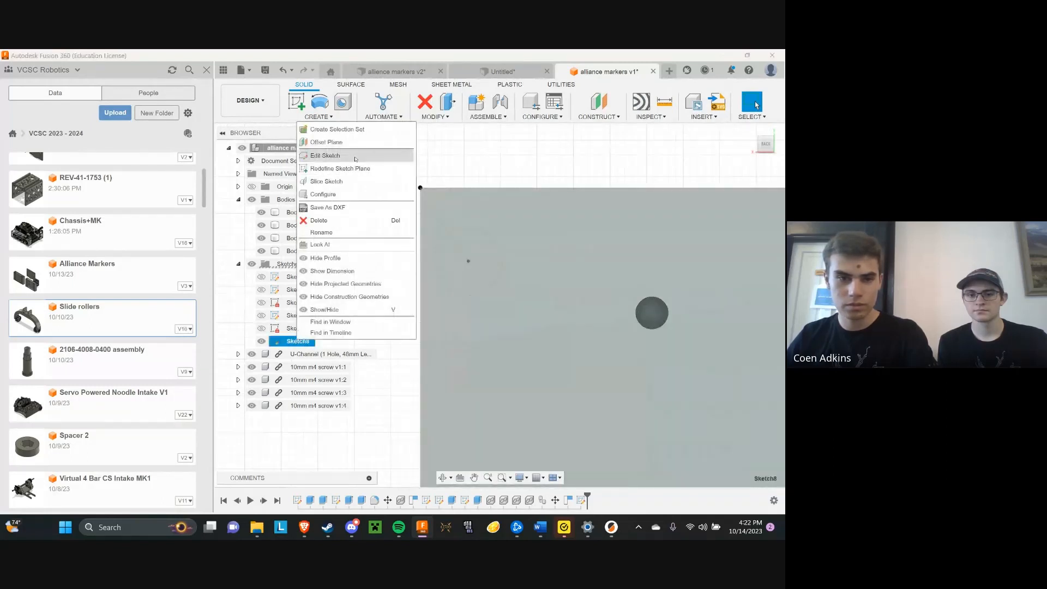
{"action": "left_click", "coordinate": [325, 155]}
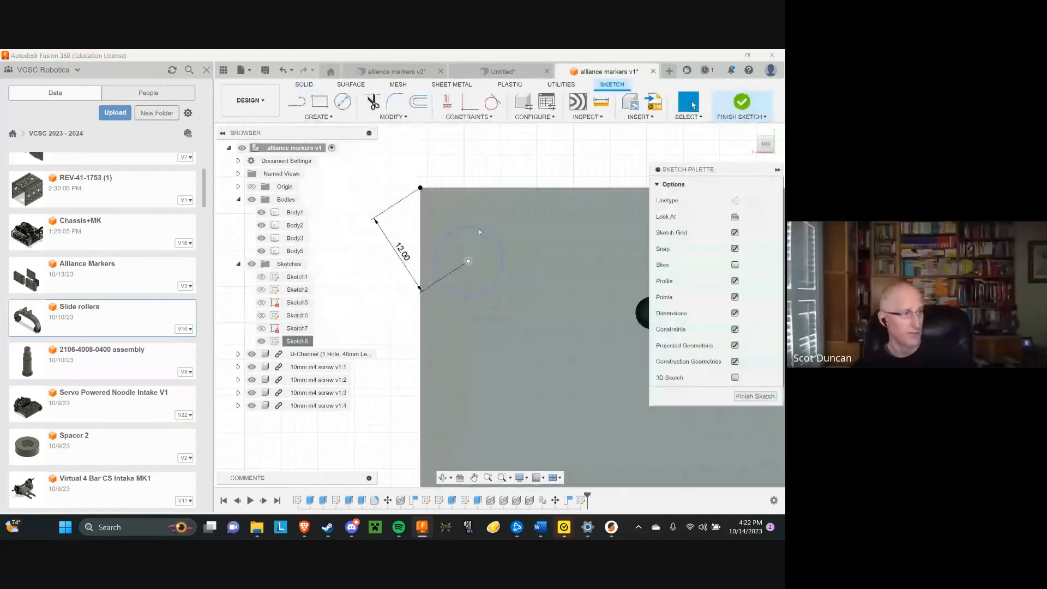
{"action": "key", "text": "Delete"}
{"action": "left_click", "coordinate": [448, 231]}
{"action": "key", "text": "Delete"}
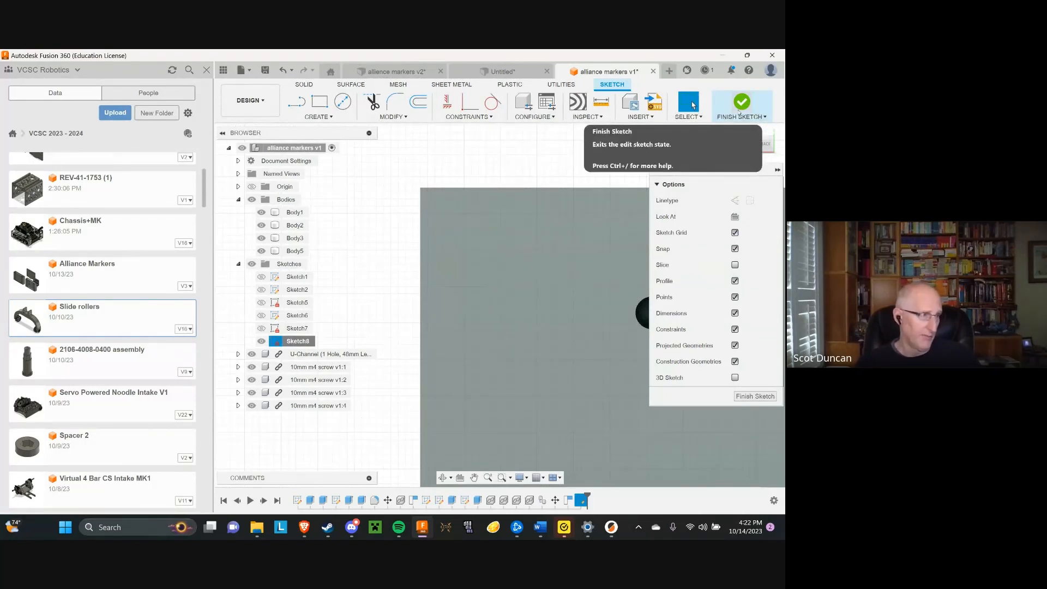
{"action": "left_click", "coordinate": [740, 104]}
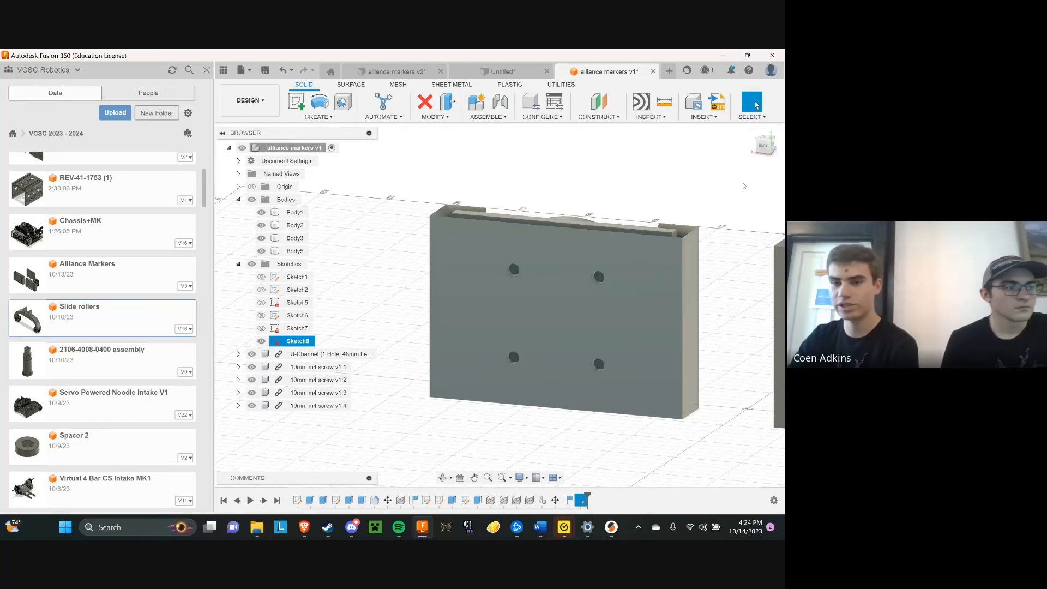
Examine the marker holders from several angles, bringing both holders and the attached U-channel into view
{"action": "left_click_drag", "start_coordinate": [766, 146], "coordinate": [745, 149]}
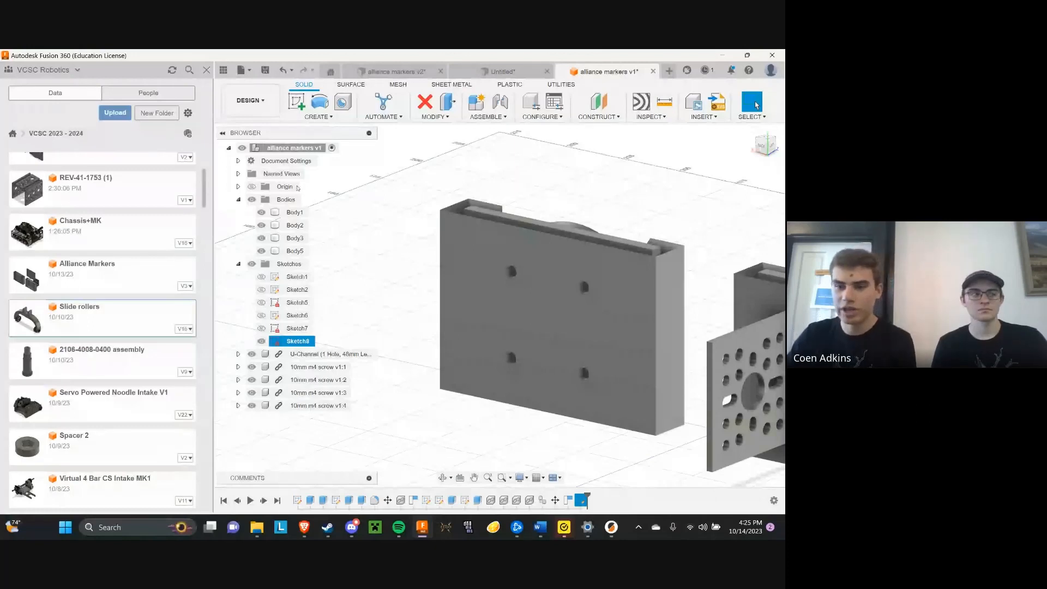
{"action": "middle_click_drag", "start_coordinate": [494, 300], "coordinate": [500, 305], "text": "shift"}
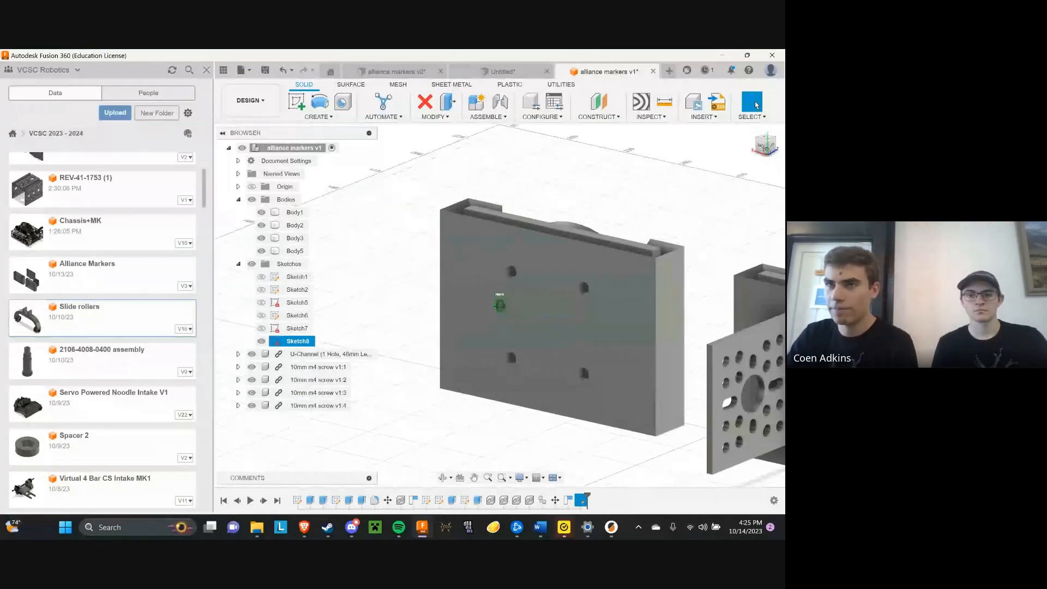
{"action": "left_click_drag", "start_coordinate": [766, 150], "coordinate": [761, 155]}
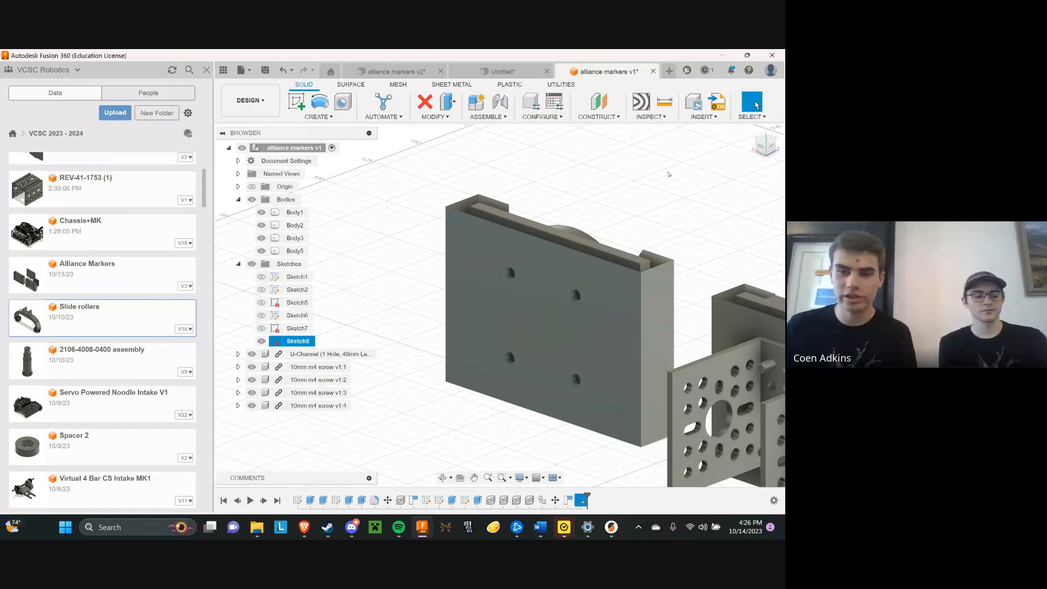
{"action": "mouse_move", "coordinate": [758, 147]}
{"action": "left_mouse_down"}
{"action": "mouse_move", "coordinate": [756, 181]}
{"action": "mouse_move", "coordinate": [762, 145]}
{"action": "left_mouse_up"}
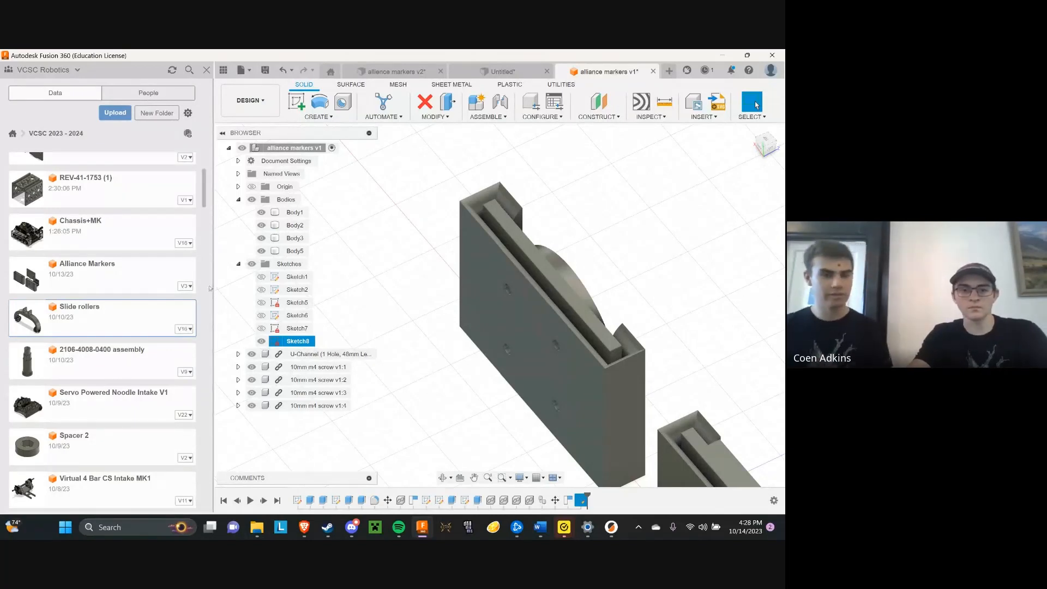
{"action": "scroll", "coordinate": [207, 289], "scroll_direction": "down", "scroll_amount": 10}
{"action": "scroll", "coordinate": [231, 319], "scroll_direction": "up", "scroll_amount": 5}
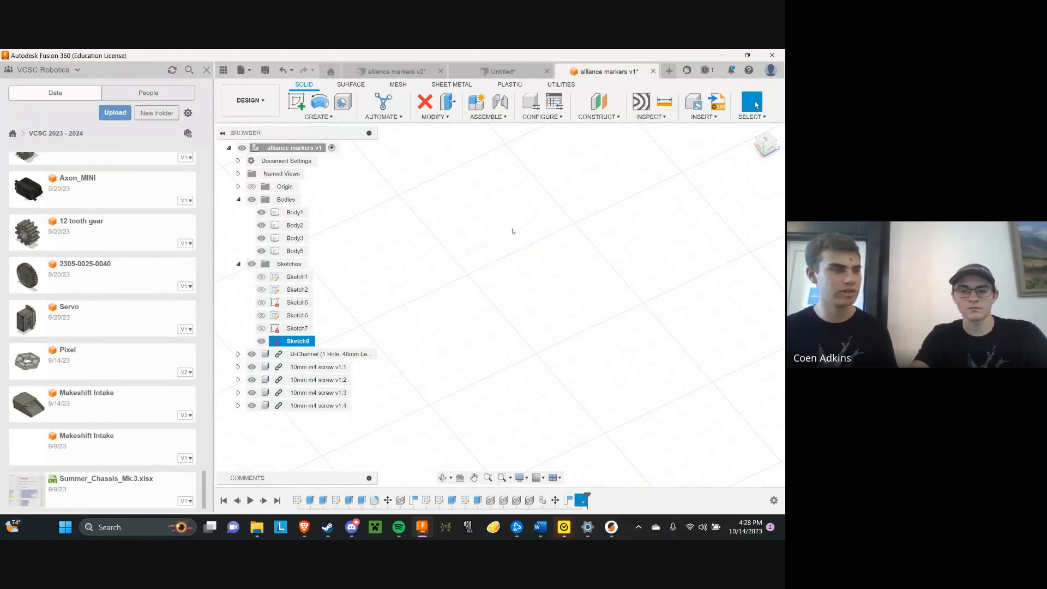
{"action": "left_click", "coordinate": [443, 477]}
{"action": "left_click_drag", "start_coordinate": [431, 437], "coordinate": [432, 440]}
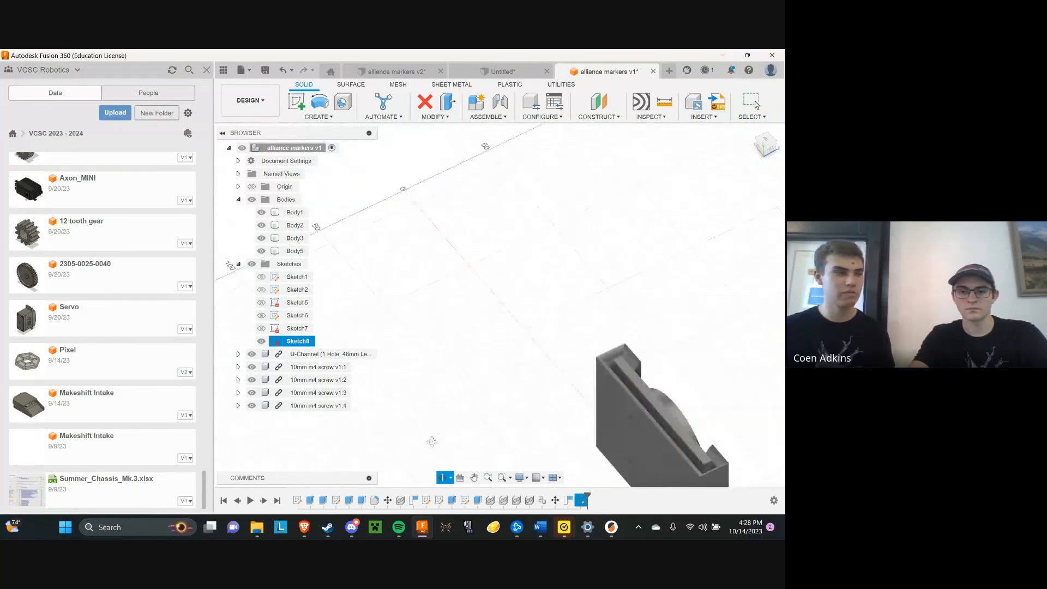
{"action": "scroll", "coordinate": [391, 228], "scroll_direction": "down", "scroll_amount": 5}
{"action": "scroll", "coordinate": [587, 389], "scroll_direction": "up", "scroll_amount": 3}
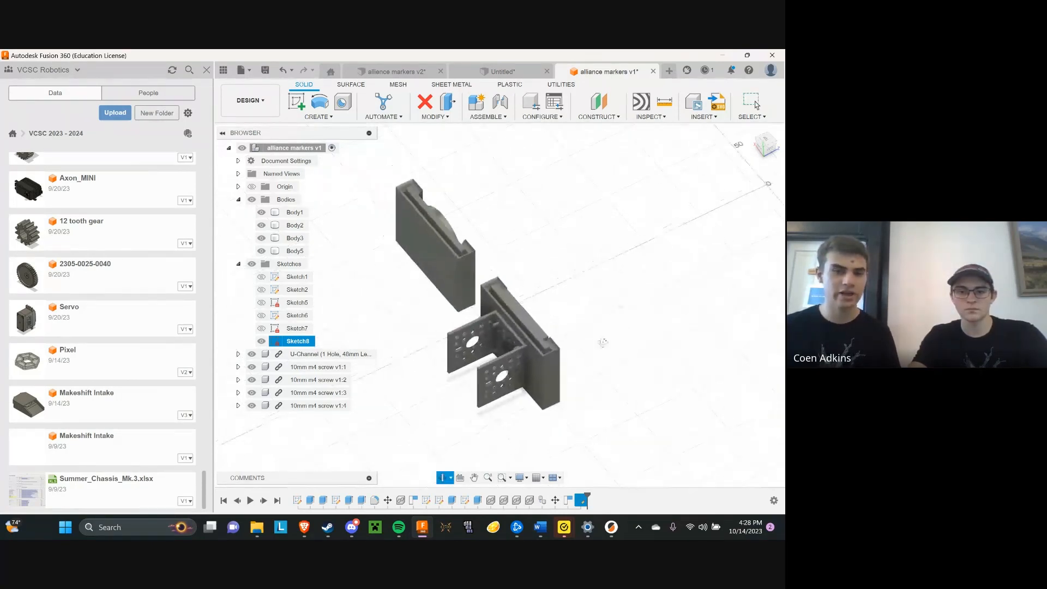
{"action": "left_click", "coordinate": [752, 102]}
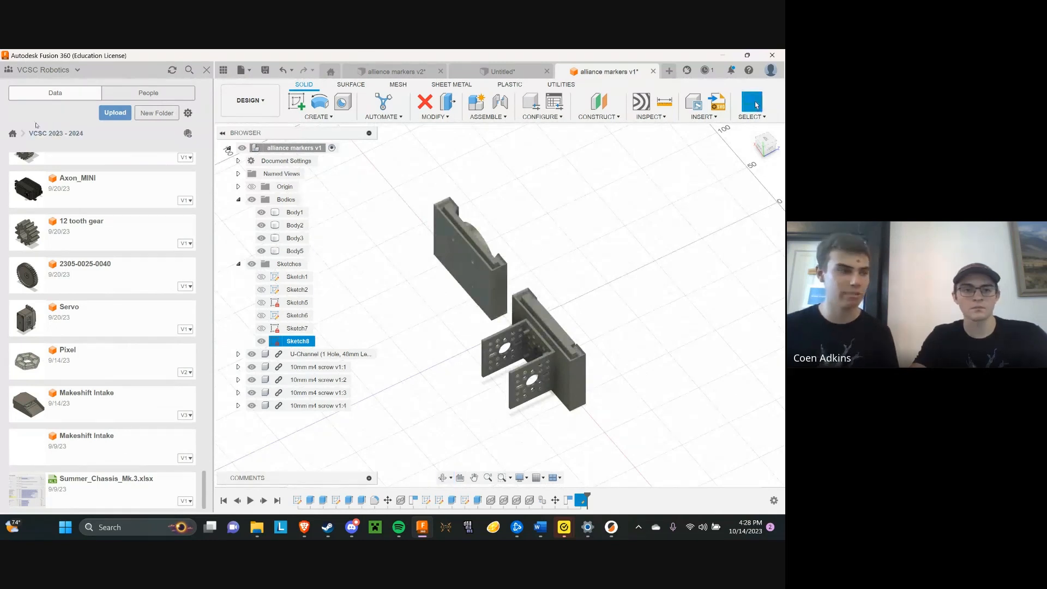
Return to the overview of all projects and look over the project filter choices and the team list
{"action": "left_click", "coordinate": [12, 133]}
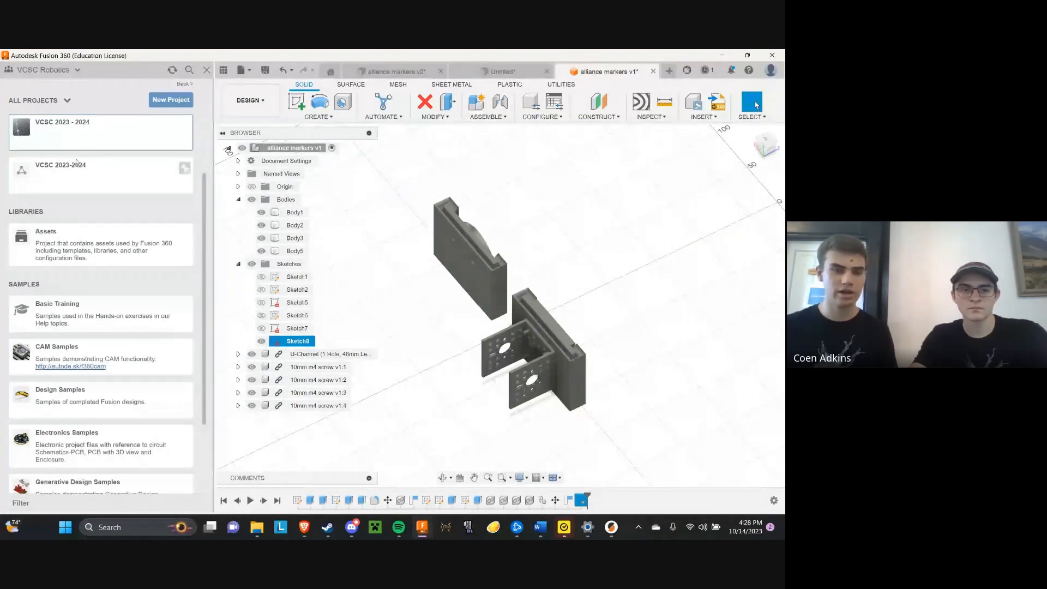
{"action": "left_click", "coordinate": [67, 100]}
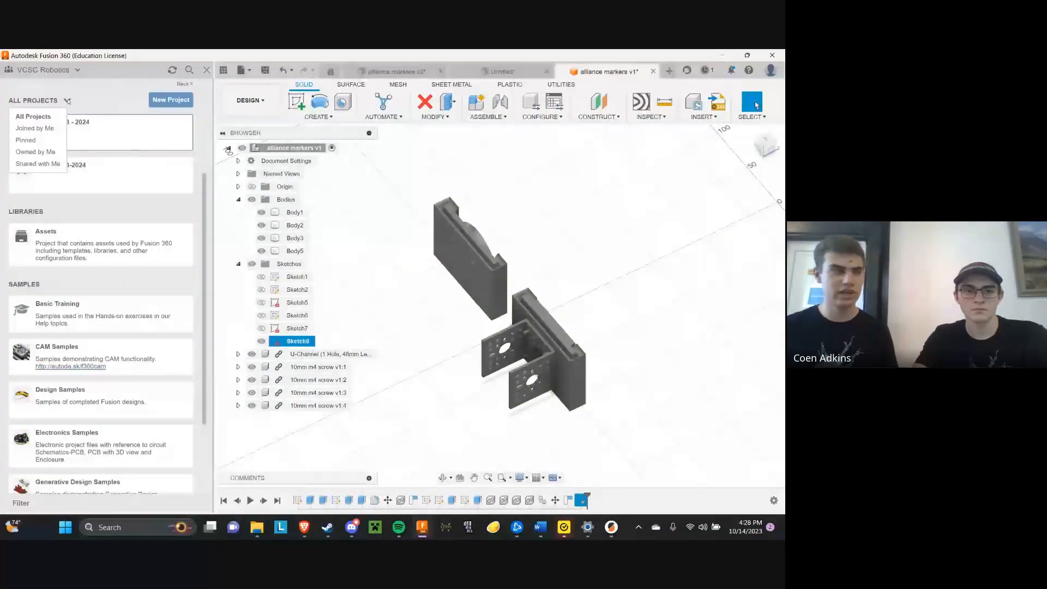
{"action": "left_click", "coordinate": [116, 97]}
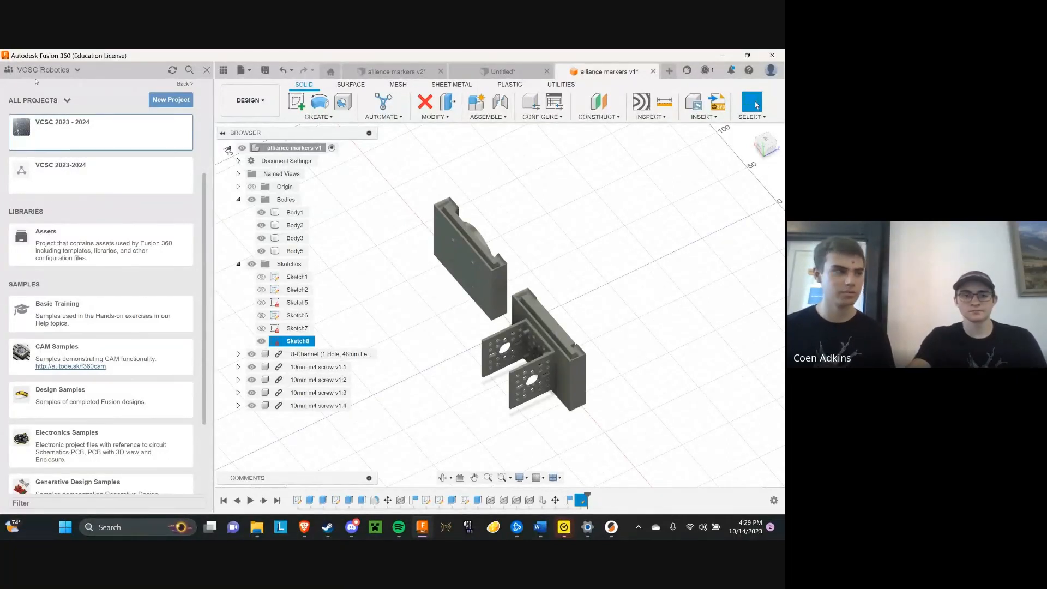
{"action": "left_click", "coordinate": [76, 76]}
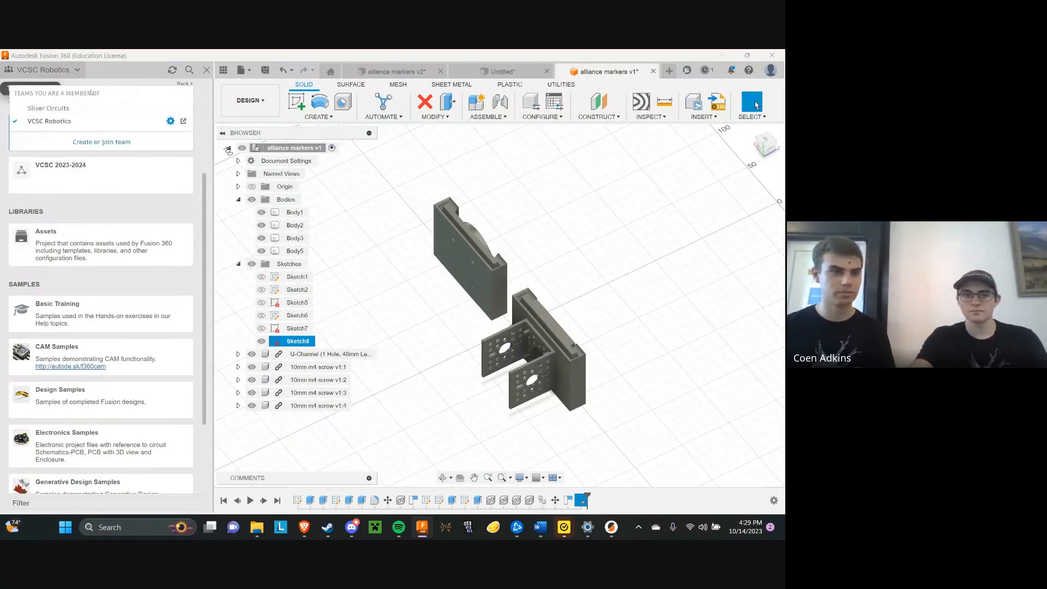
{"action": "left_click", "coordinate": [419, 296]}
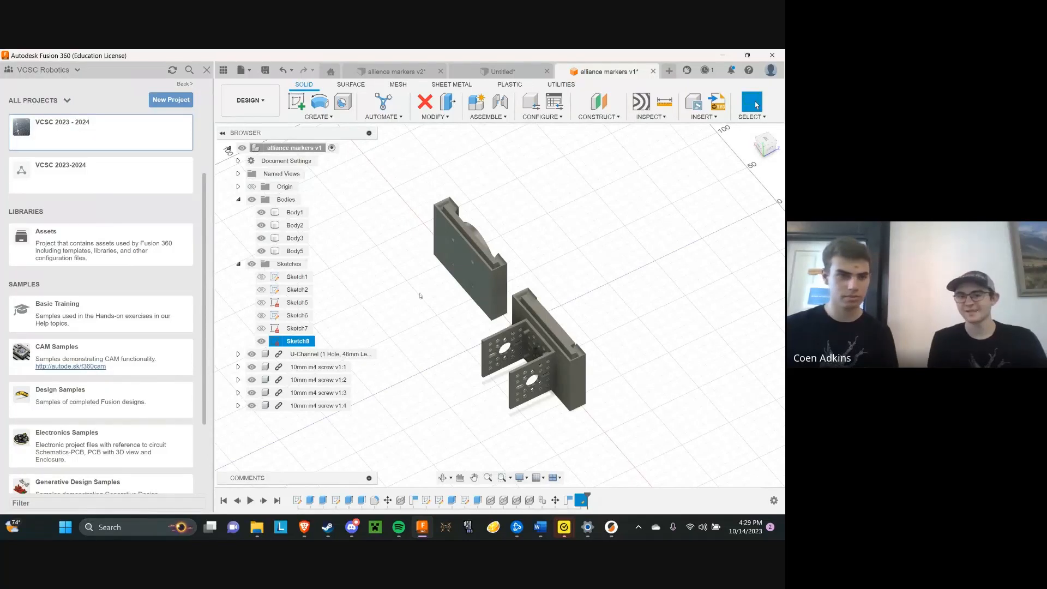
Open the Admin Project and browse its shared design files
{"action": "scroll", "coordinate": [120, 214], "scroll_direction": "up", "scroll_amount": 3}
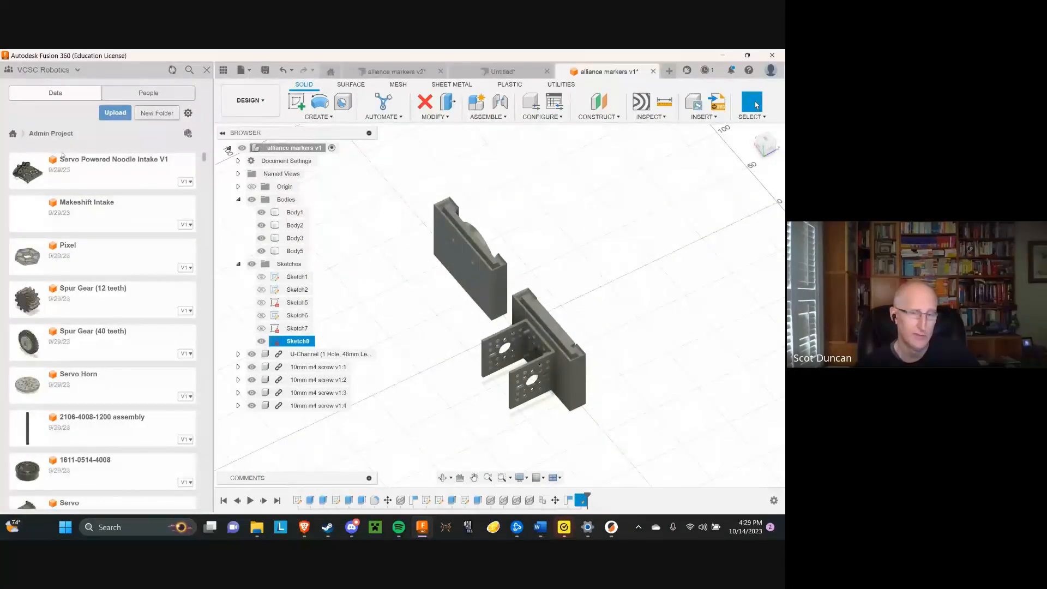
{"action": "scroll", "coordinate": [88, 185], "scroll_direction": "down", "scroll_amount": 1}
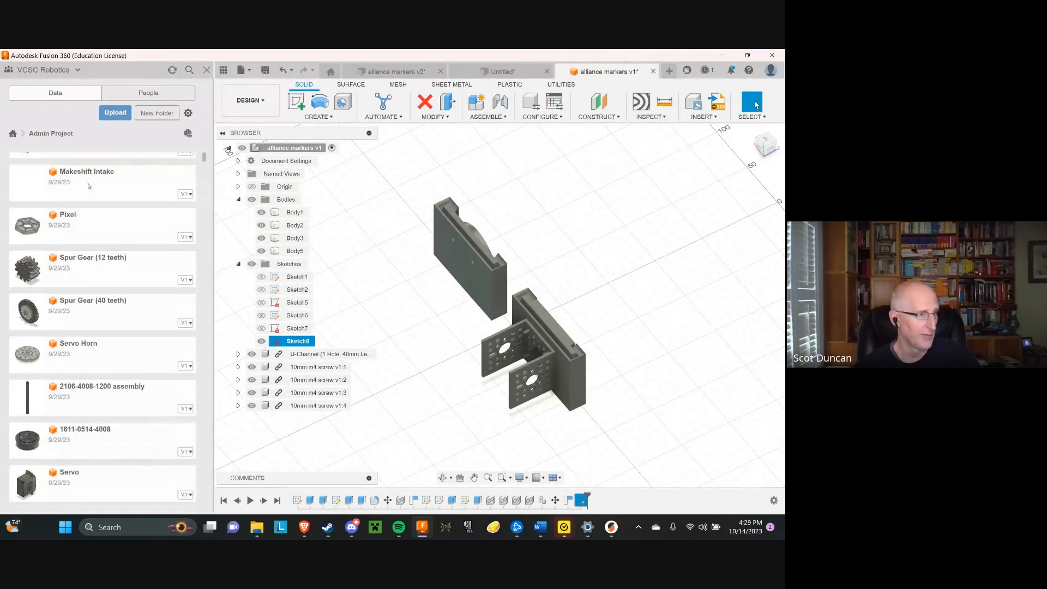
Browse further through the Admin Project files and open the 23-24 Robot Chassis Hub Position 2 design
{"action": "scroll", "coordinate": [89, 186], "scroll_direction": "down", "scroll_amount": 2}
{"action": "scroll", "coordinate": [92, 191], "scroll_direction": "down", "scroll_amount": 6}
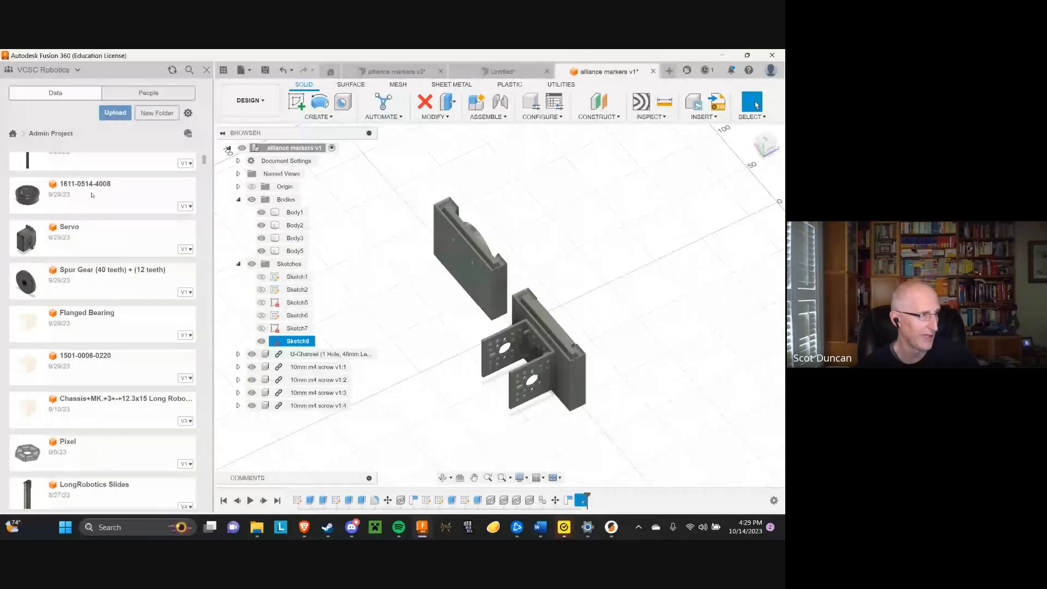
{"action": "scroll", "coordinate": [109, 262], "scroll_direction": "down", "scroll_amount": 7}
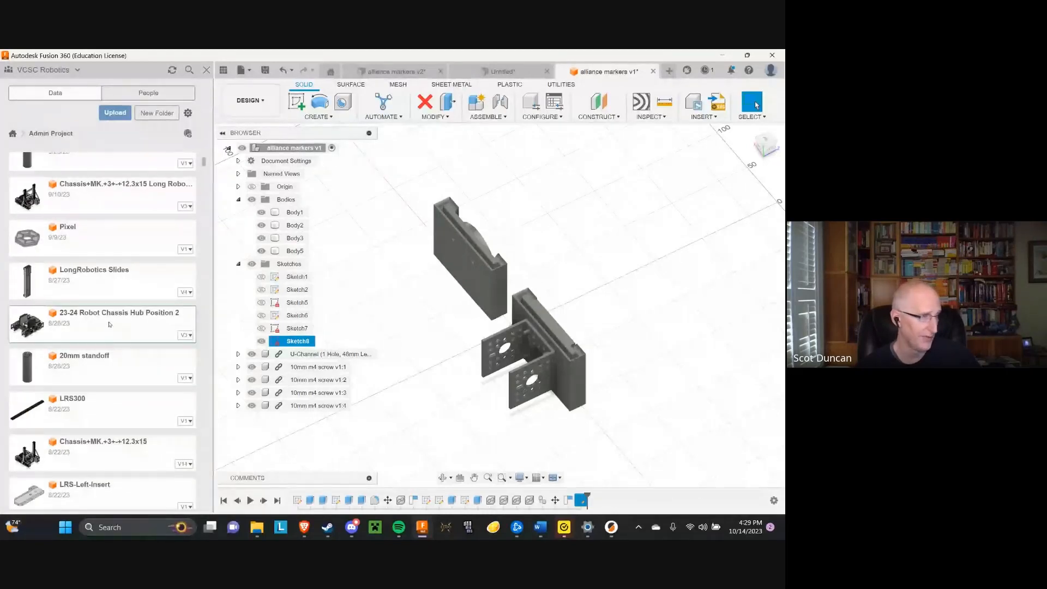
{"action": "double_click", "coordinate": [109, 325]}
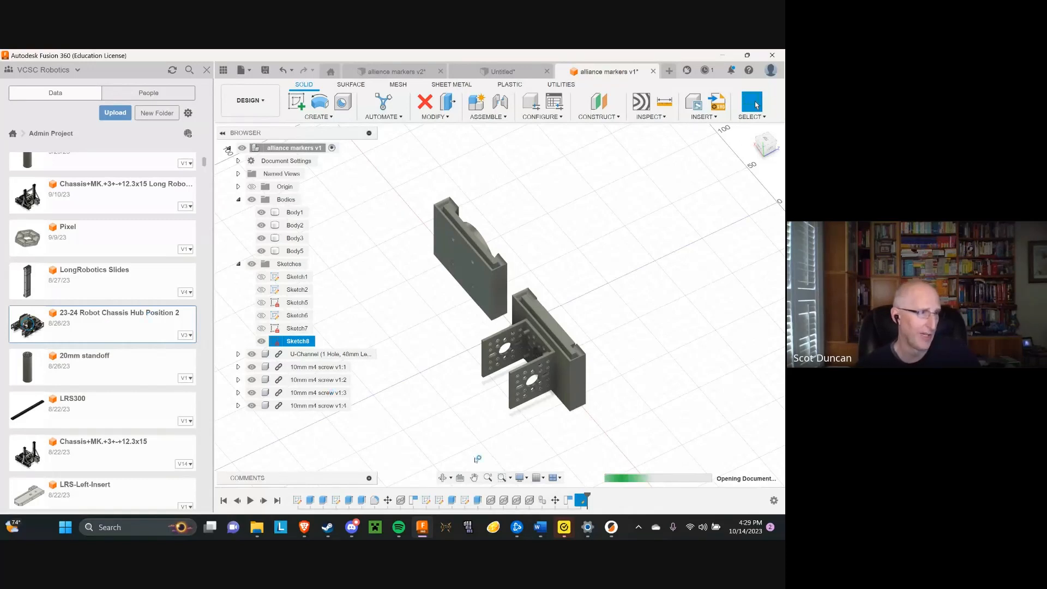
Switch to the PrusaSlicer window with the sliced alliance marker case and examine its tree supports and screw holes from above and below
{"action": "mouse_move", "coordinate": [611, 535]}
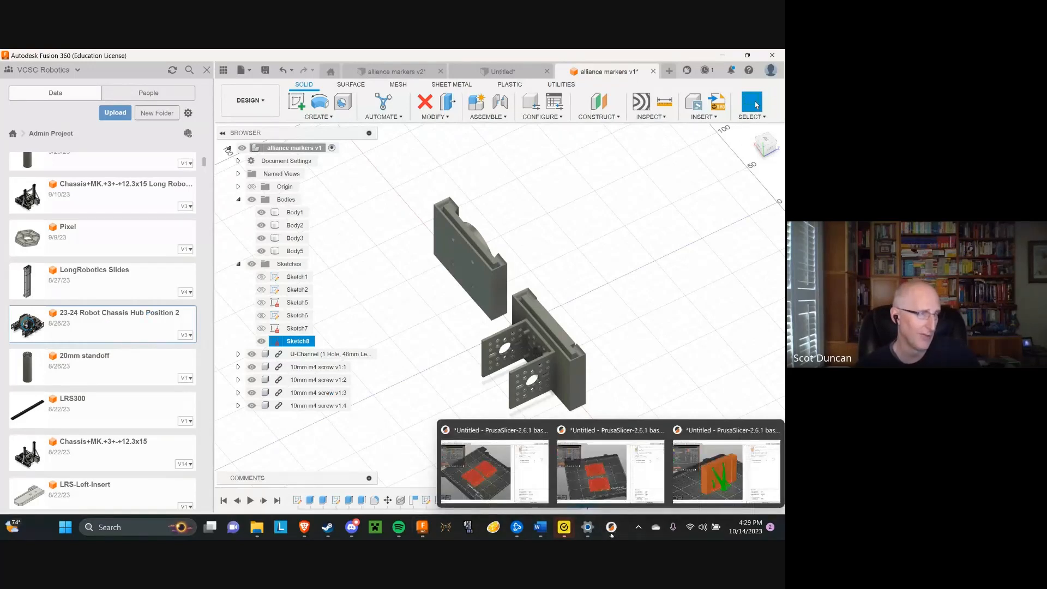
{"action": "left_click", "coordinate": [725, 469]}
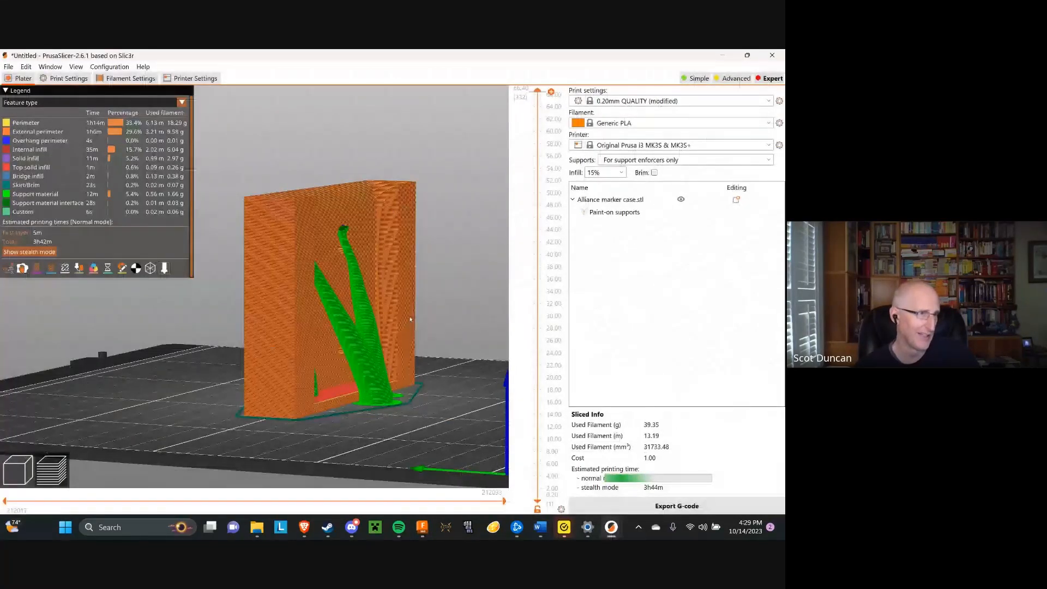
{"action": "left_click_drag", "start_coordinate": [410, 319], "coordinate": [391, 326]}
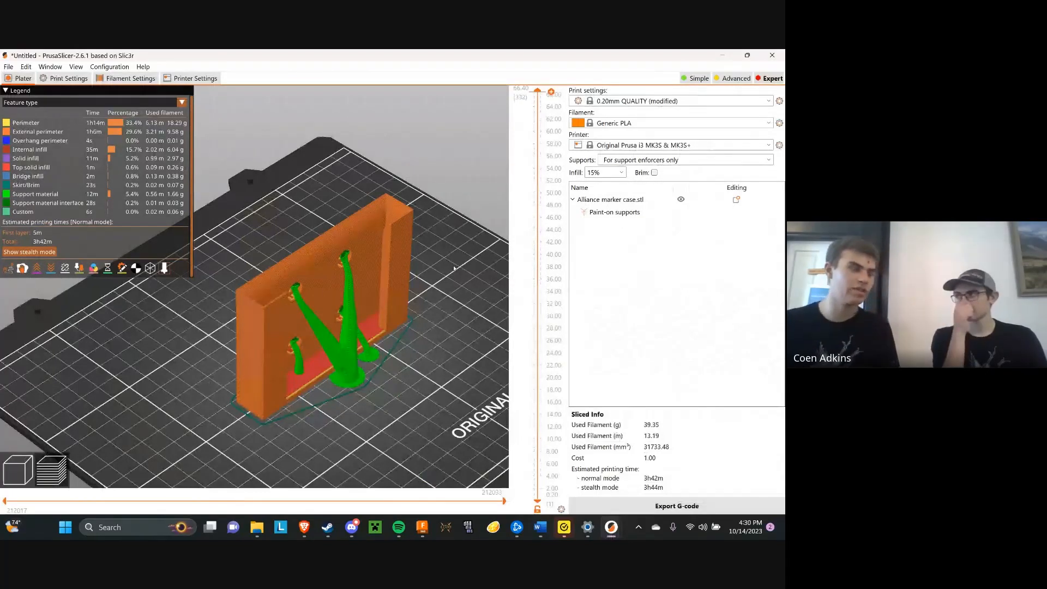
{"action": "left_click_drag", "start_coordinate": [448, 212], "coordinate": [431, 260]}
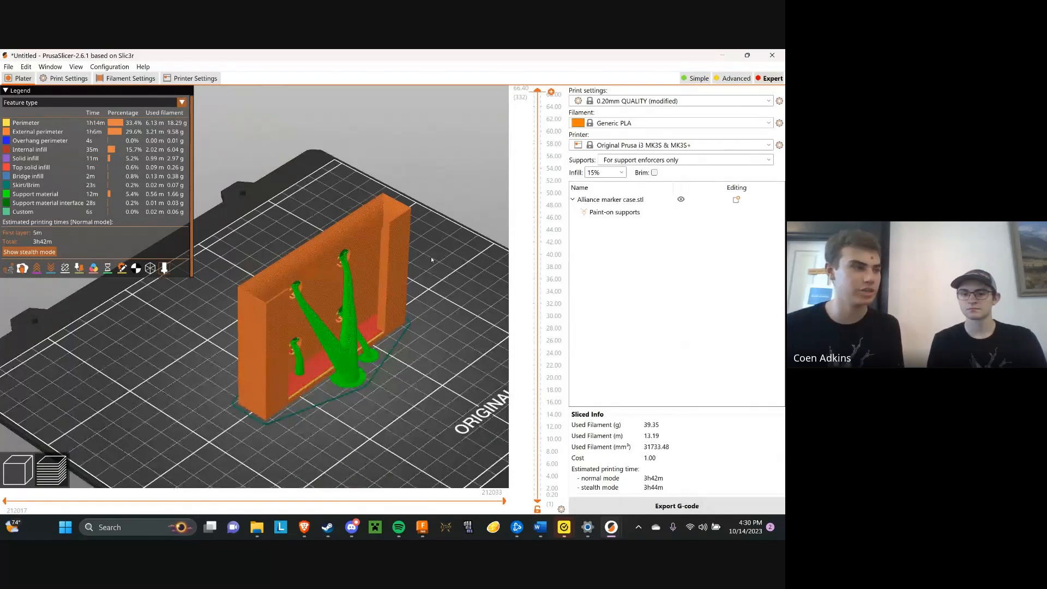
{"action": "left_click_drag", "start_coordinate": [431, 259], "coordinate": [404, 226]}
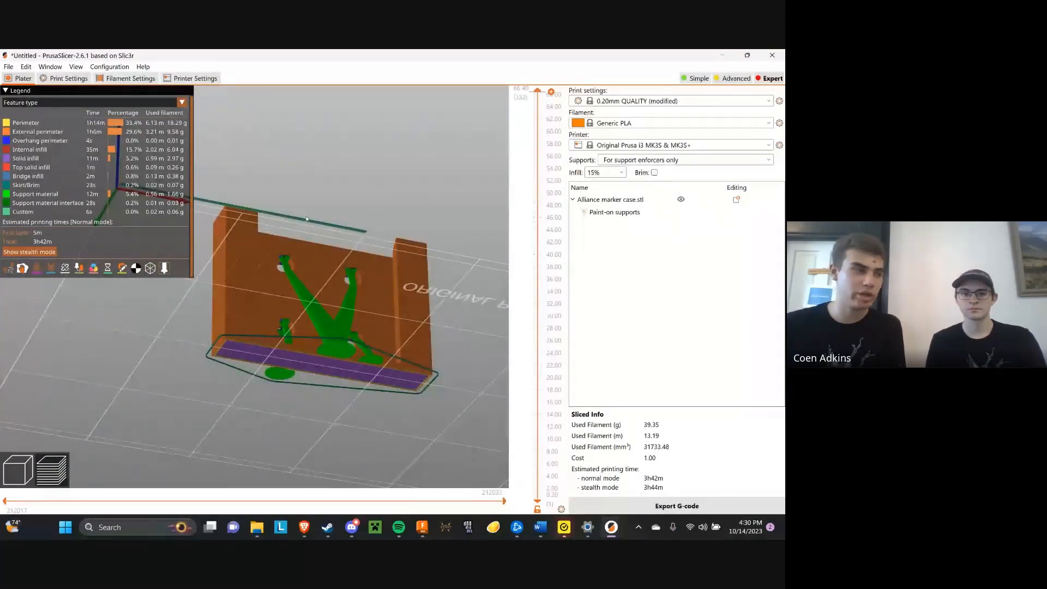
{"action": "left_click_drag", "start_coordinate": [301, 221], "coordinate": [318, 197]}
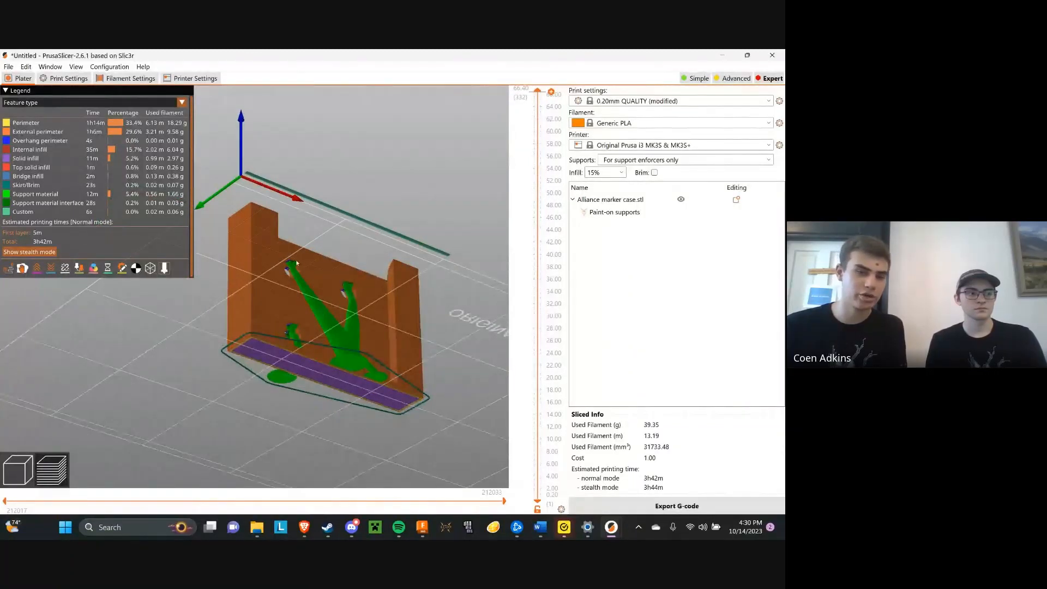
{"action": "scroll", "coordinate": [289, 261], "scroll_direction": "up", "scroll_amount": 5}
{"action": "scroll", "coordinate": [382, 235], "scroll_direction": "down", "scroll_amount": 9}
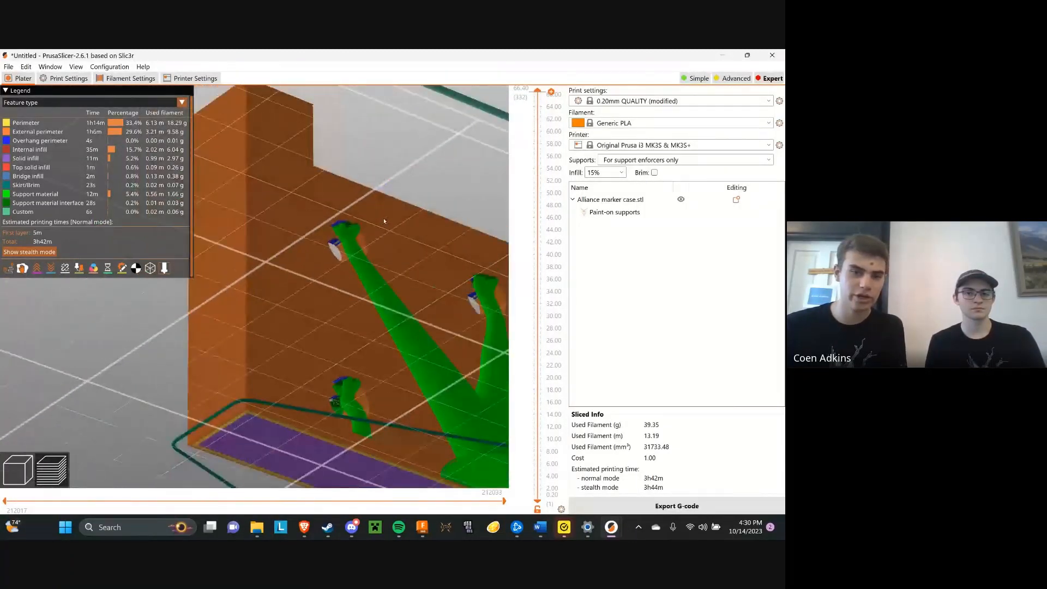
{"action": "left_click_drag", "start_coordinate": [383, 189], "coordinate": [388, 221]}
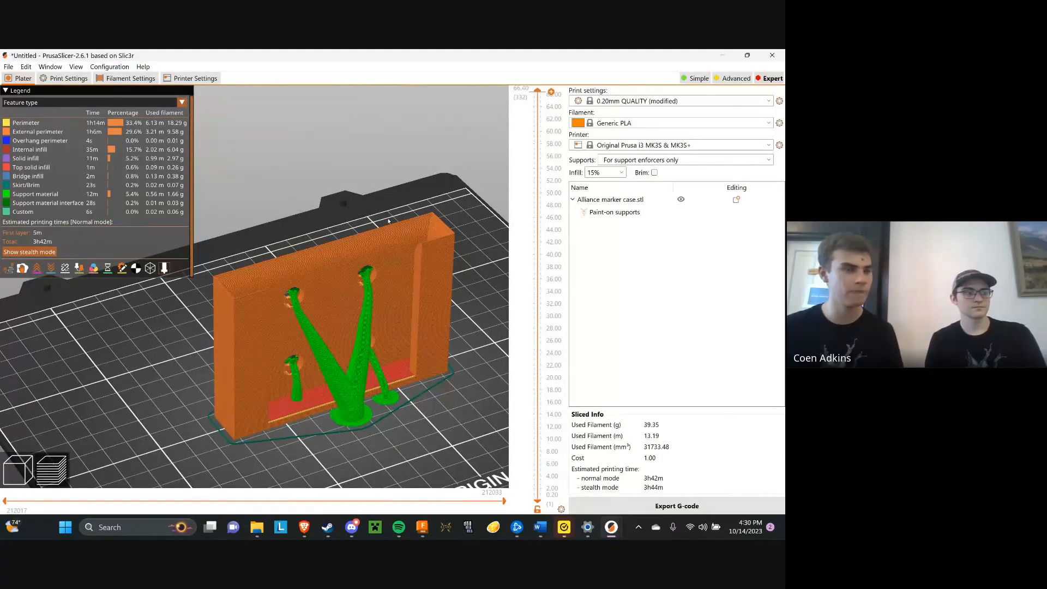
{"action": "mouse_move", "coordinate": [388, 221]}
{"action": "left_mouse_down"}
{"action": "mouse_move", "coordinate": [412, 209]}
{"action": "mouse_move", "coordinate": [389, 215]}
{"action": "mouse_move", "coordinate": [391, 226]}
{"action": "left_mouse_up"}
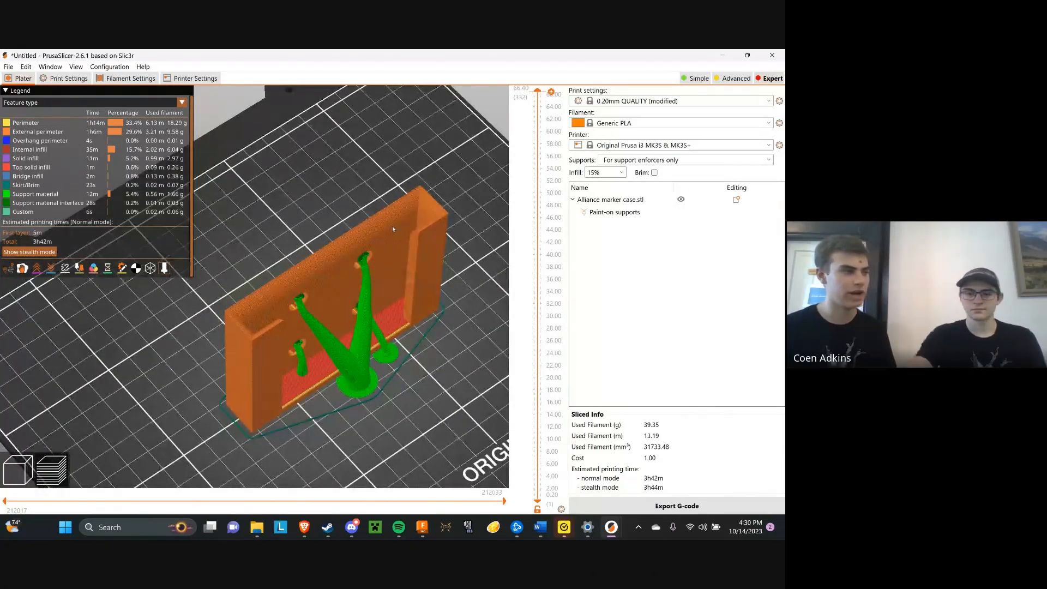
Return to the 3D editor view and move the marker case past the bed's edge and back onto the print bed
{"action": "left_click", "coordinate": [17, 469]}
{"action": "scroll", "coordinate": [337, 252], "scroll_direction": "up", "scroll_amount": 3}
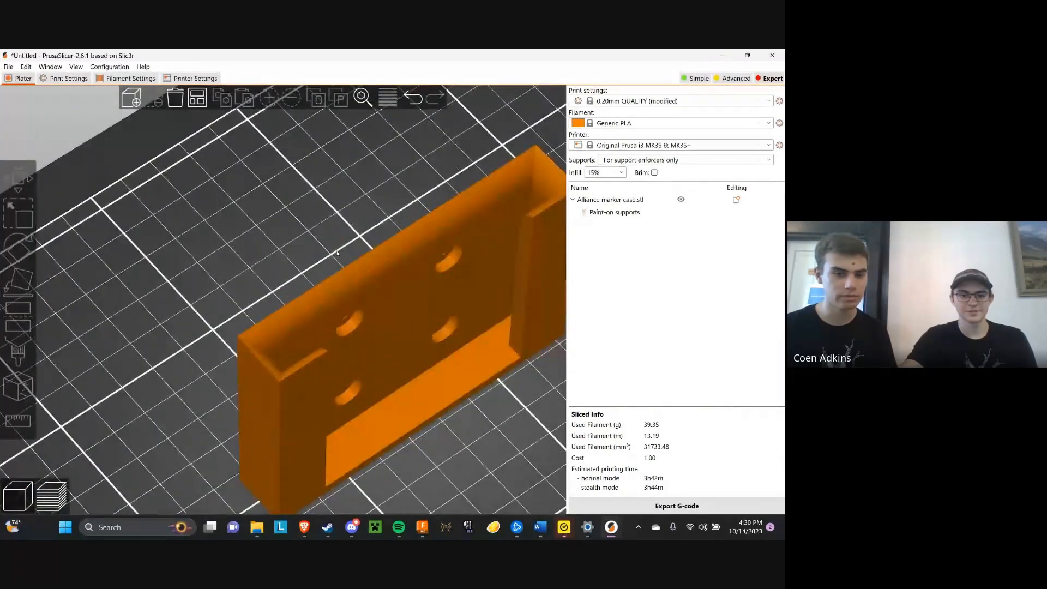
{"action": "scroll", "coordinate": [337, 253], "scroll_direction": "down", "scroll_amount": 5}
{"action": "left_click_drag", "start_coordinate": [392, 314], "coordinate": [216, 384]}
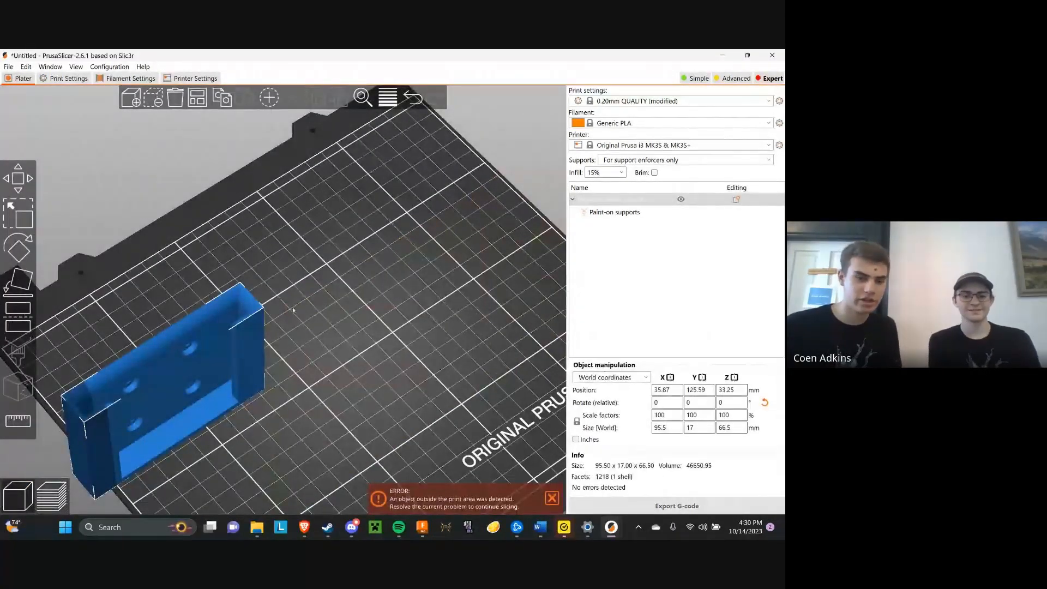
{"action": "left_click_drag", "start_coordinate": [268, 334], "coordinate": [262, 275]}
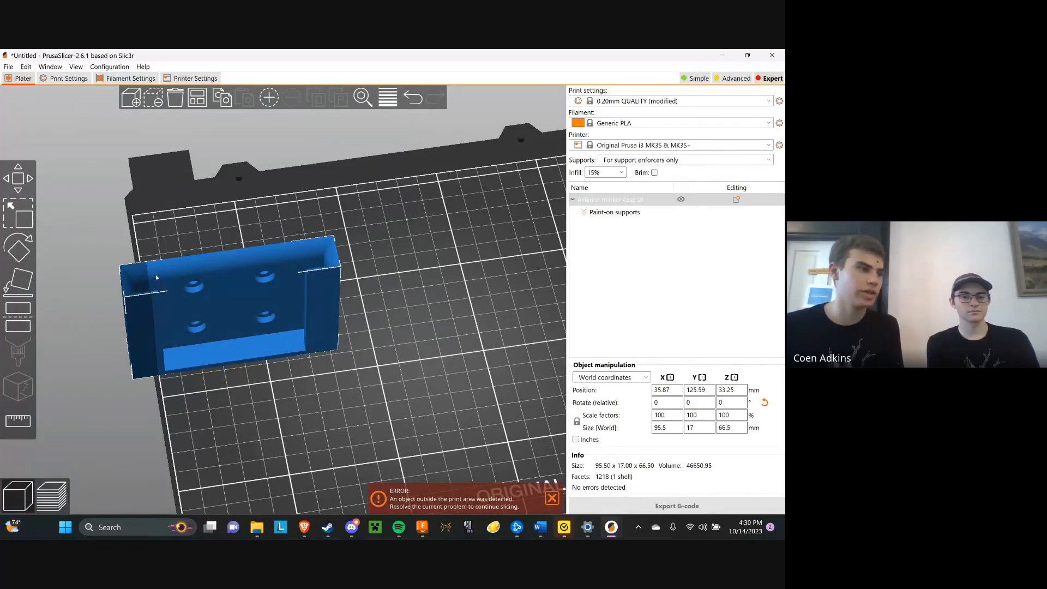
{"action": "left_click_drag", "start_coordinate": [156, 278], "coordinate": [287, 250]}
{"action": "left_click_drag", "start_coordinate": [289, 361], "coordinate": [297, 327]}
Sink the marker case into the bed to a Z position of 24.6 mm and slice it
{"action": "key", "text": "m"}
{"action": "left_click_drag", "start_coordinate": [333, 194], "coordinate": [333, 214]}
{"action": "left_click", "coordinate": [670, 504]}
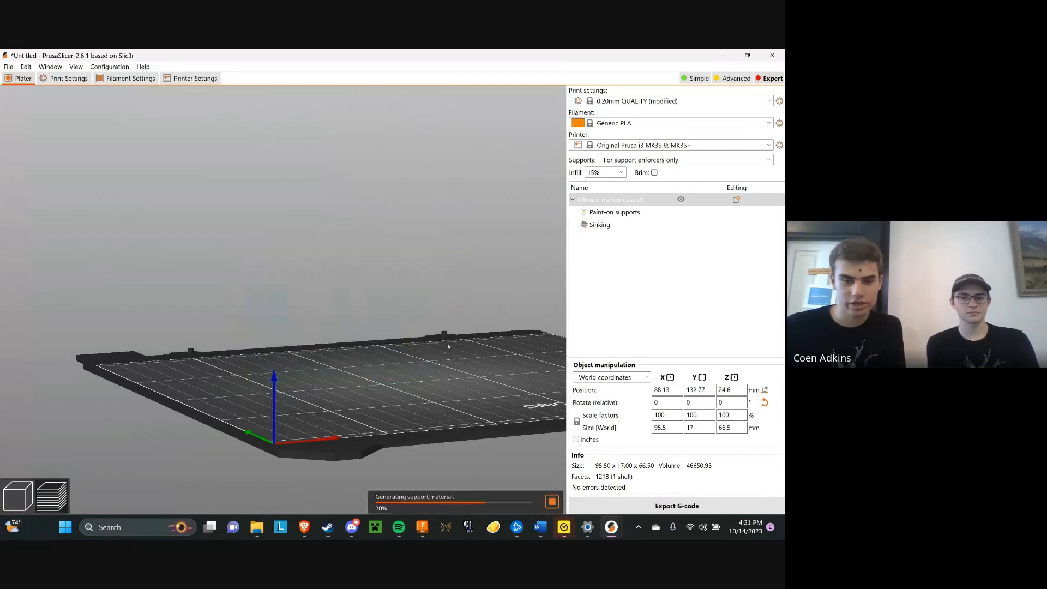
{"action": "mouse_move", "coordinate": [440, 341]}
{"action": "left_mouse_down"}
{"action": "mouse_move", "coordinate": [442, 359]}
{"action": "mouse_move", "coordinate": [436, 318]}
{"action": "mouse_move", "coordinate": [437, 349]}
{"action": "left_mouse_up"}
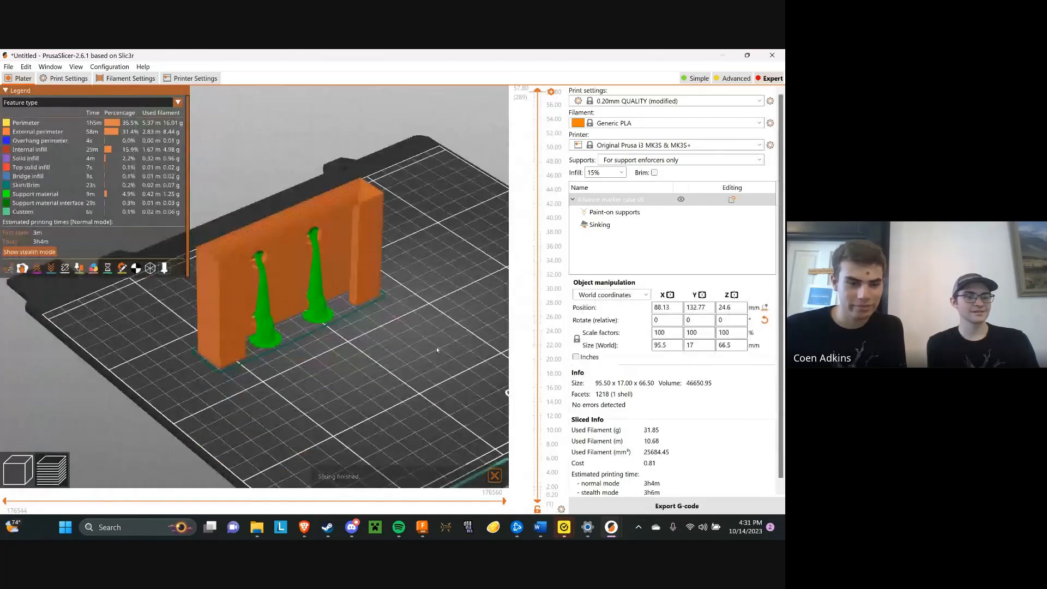
Return to the editor view and raise the sunken marker case back onto the bed at Z 33.25 mm
{"action": "key", "text": "Tab"}
{"action": "left_click_drag", "start_coordinate": [318, 215], "coordinate": [323, 167]}
{"action": "left_click_drag", "start_coordinate": [355, 290], "coordinate": [353, 282]}
{"action": "middle_click_drag", "start_coordinate": [397, 318], "coordinate": [404, 346]}
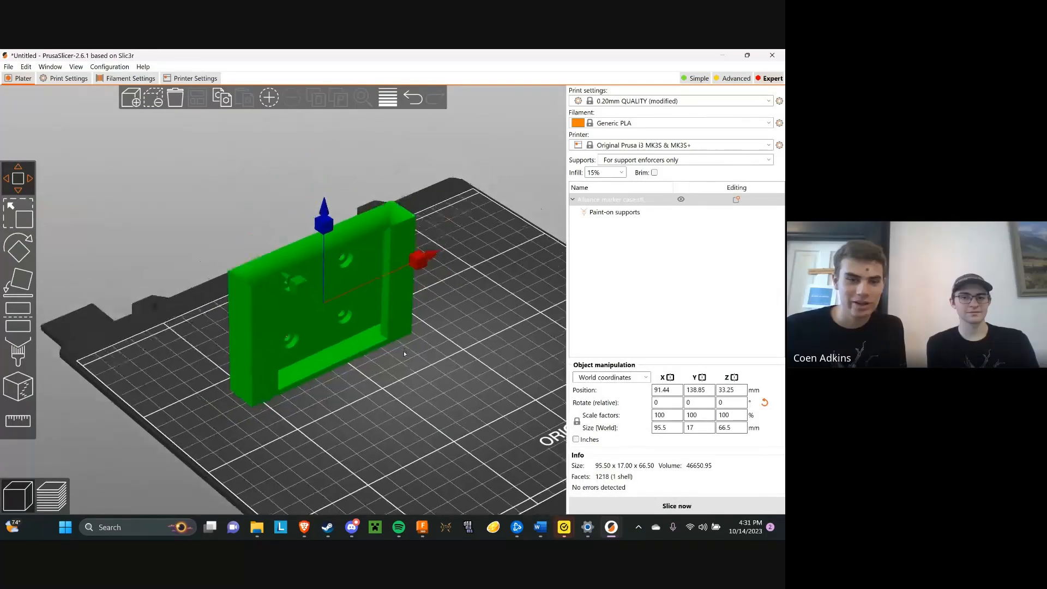
Rotate the marker case about 28° around the Y axis so it stands tilted on one corner
{"action": "key", "text": "1"}
{"action": "left_click_drag", "start_coordinate": [407, 350], "coordinate": [402, 353]}
{"action": "left_click_drag", "start_coordinate": [489, 292], "coordinate": [475, 299]}
{"action": "mouse_move", "coordinate": [409, 265]}
{"action": "left_mouse_down"}
{"action": "mouse_move", "coordinate": [399, 236]}
{"action": "mouse_move", "coordinate": [408, 264]}
{"action": "mouse_move", "coordinate": [399, 261]}
{"action": "left_mouse_up"}
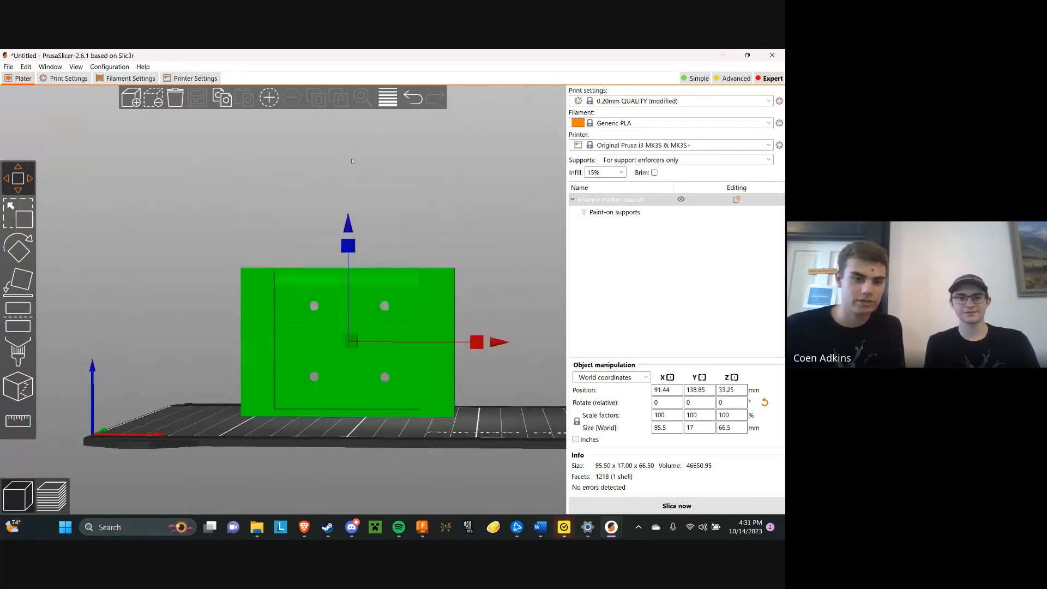
{"action": "left_click_drag", "start_coordinate": [432, 237], "coordinate": [436, 253]}
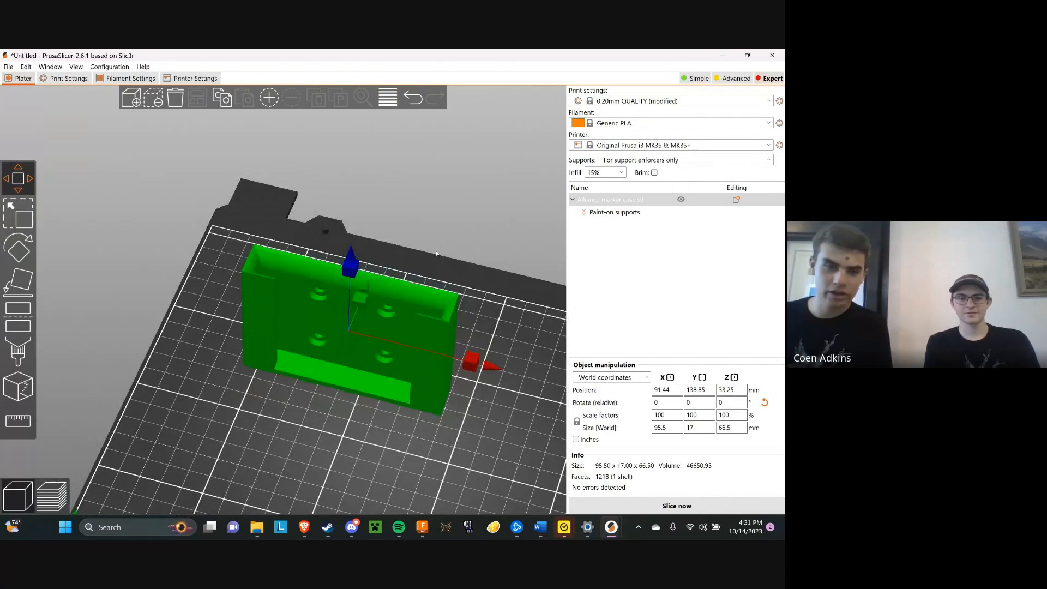
{"action": "key", "text": "r"}
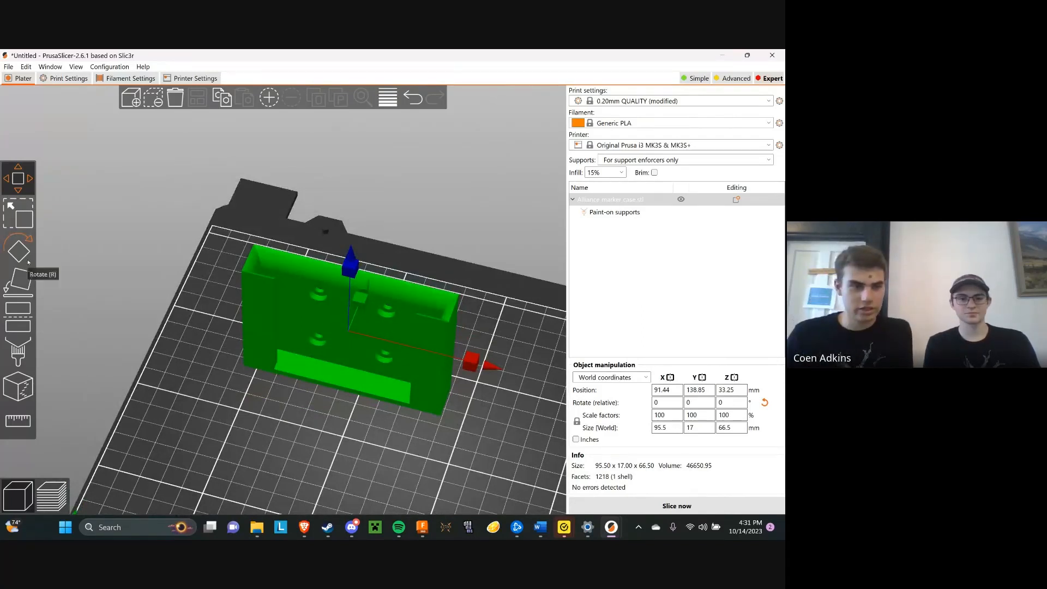
{"action": "left_click_drag", "start_coordinate": [438, 263], "coordinate": [454, 229]}
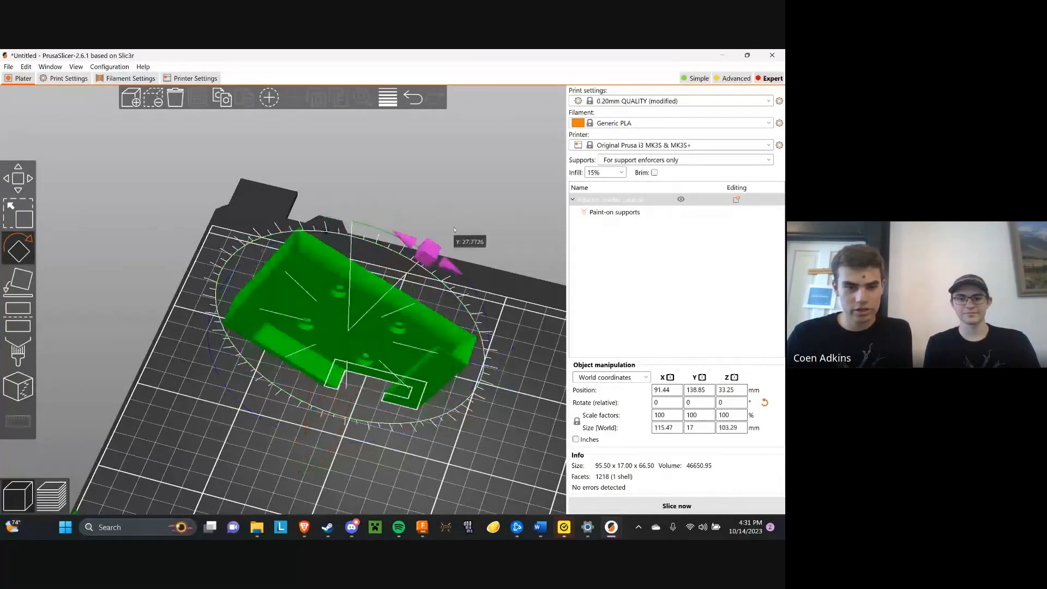
Slice the tilted marker case and examine its tree supports from several angles
{"action": "key", "text": "3"}
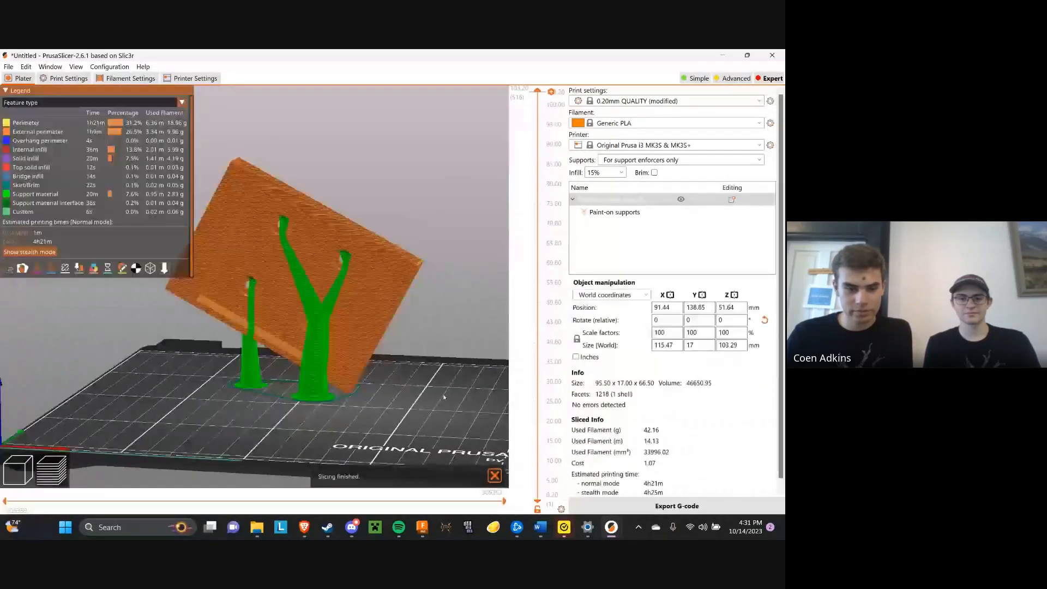
{"action": "mouse_move", "coordinate": [415, 383]}
{"action": "left_mouse_down"}
{"action": "mouse_move", "coordinate": [399, 380]}
{"action": "mouse_move", "coordinate": [414, 379]}
{"action": "left_mouse_up"}
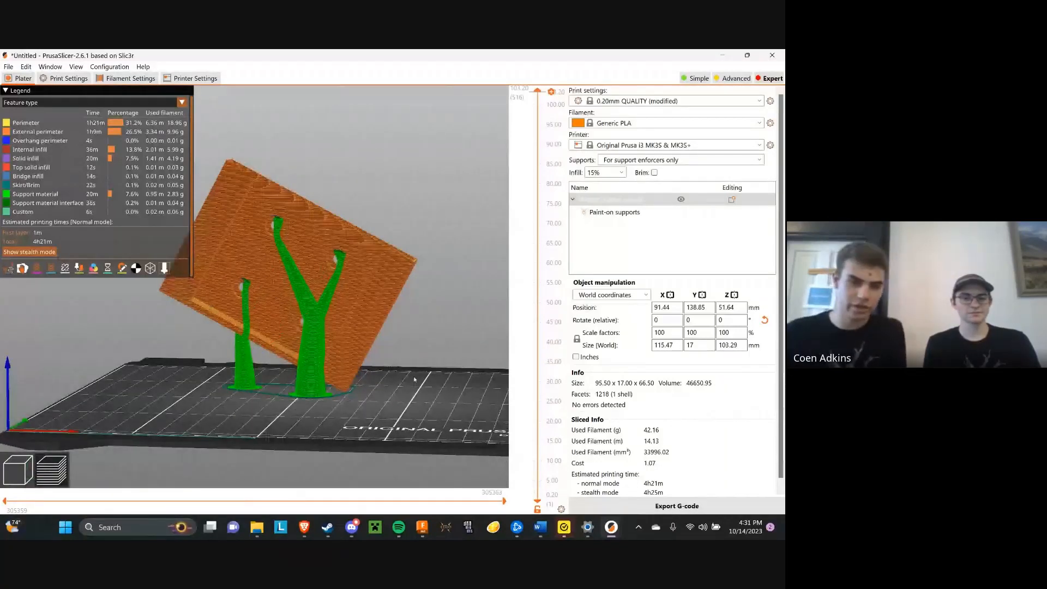
{"action": "scroll", "coordinate": [370, 371], "scroll_direction": "up", "scroll_amount": 4}
{"action": "left_click_drag", "start_coordinate": [413, 378], "coordinate": [276, 415]}
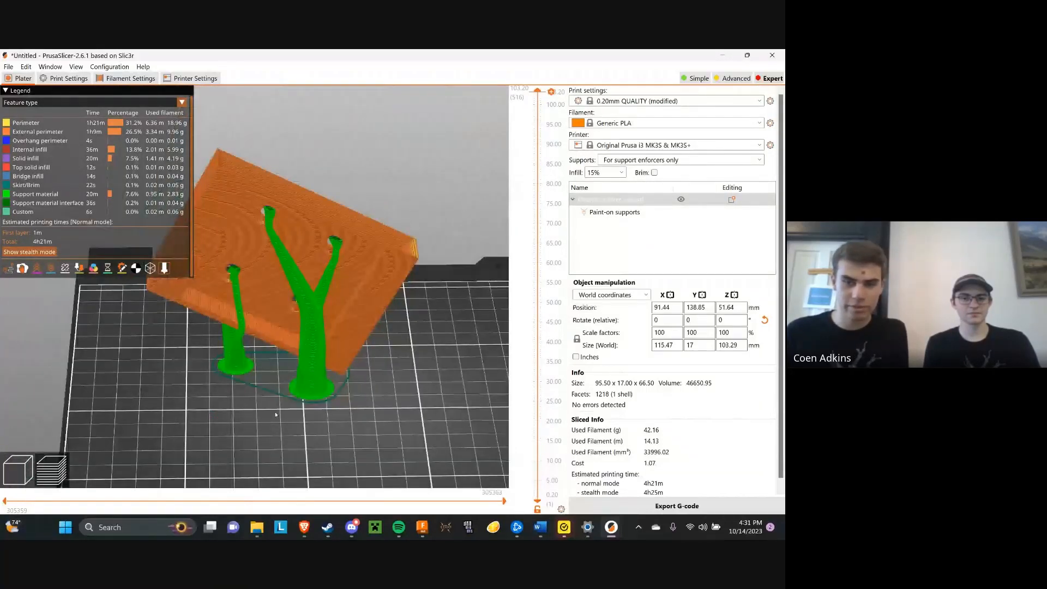
Set the supports to None, reslice the tilted marker case, and inspect its bed contact from underneath
{"action": "left_click", "coordinate": [643, 160]}
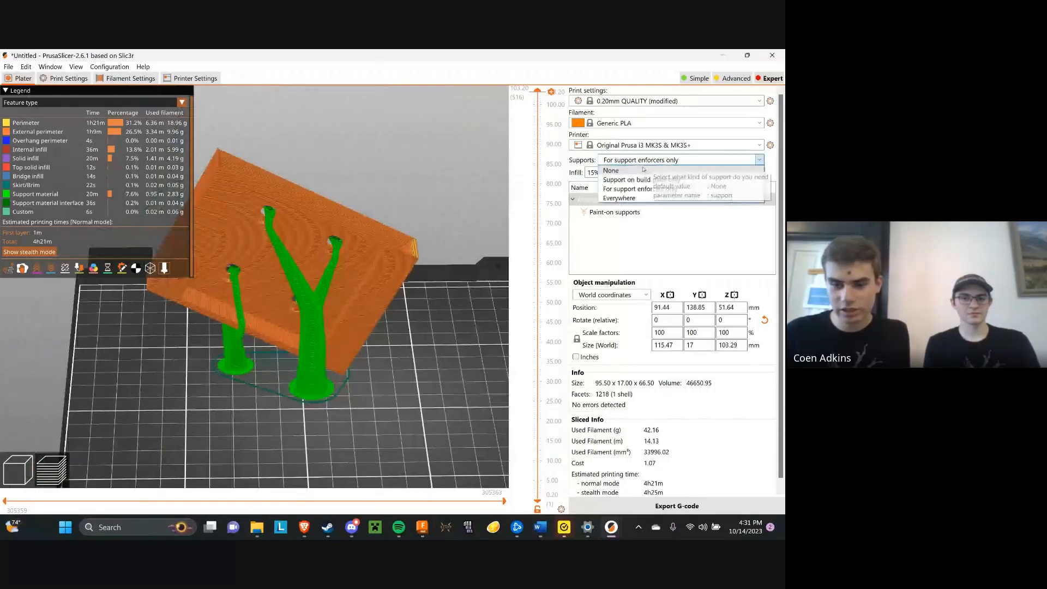
{"action": "left_click", "coordinate": [643, 170]}
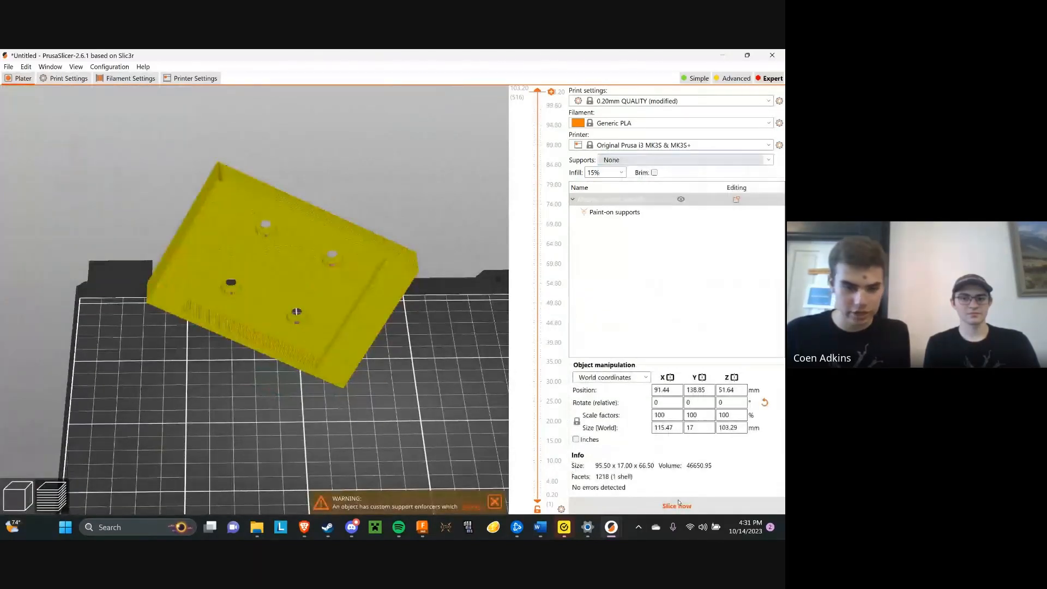
{"action": "left_click", "coordinate": [677, 504]}
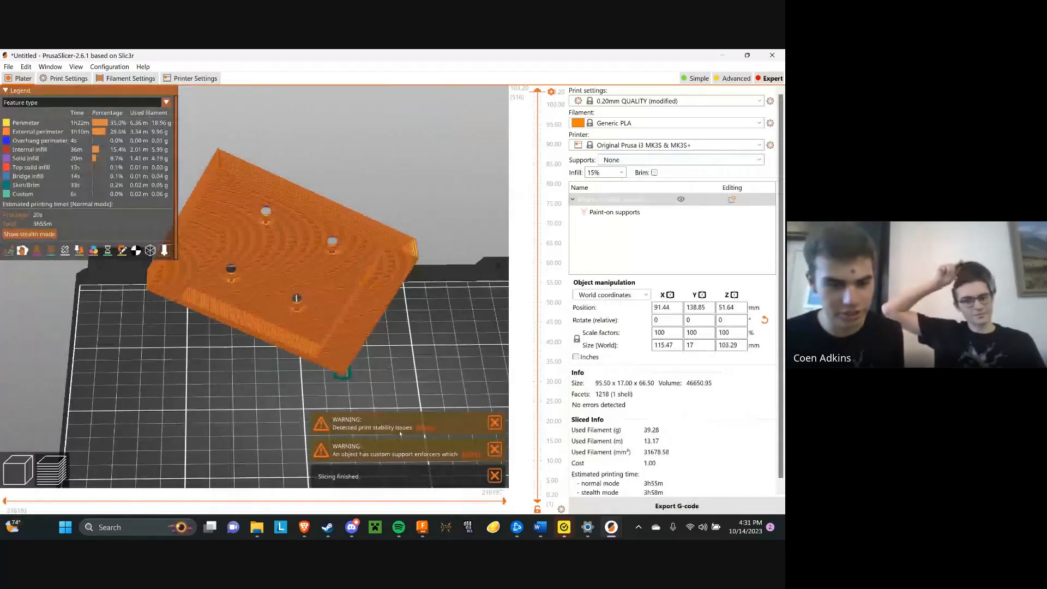
{"action": "key", "text": "2"}
{"action": "scroll", "coordinate": [395, 340], "scroll_direction": "up", "scroll_amount": 3}
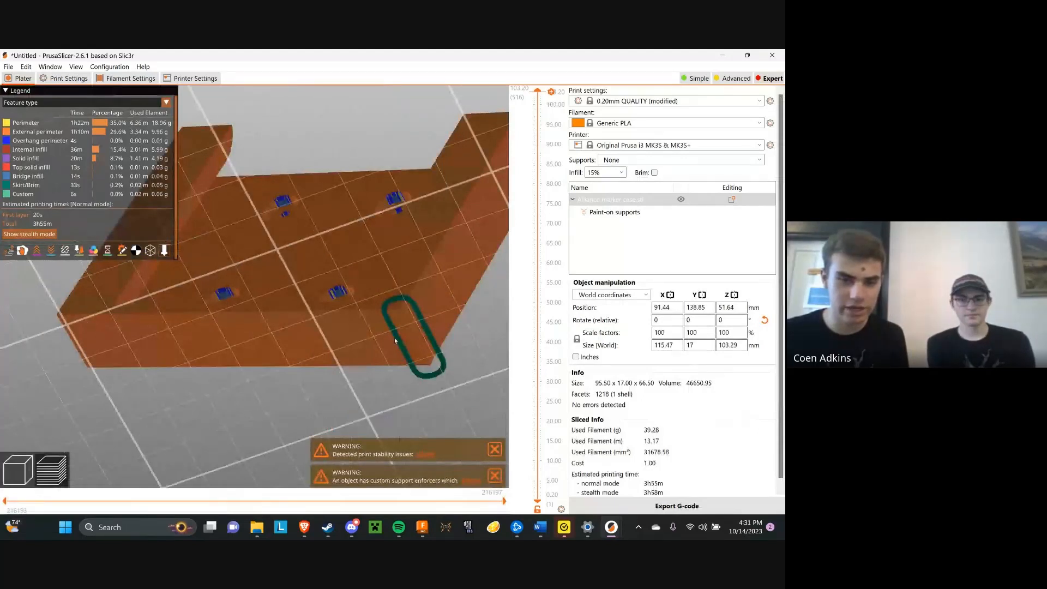
{"action": "scroll", "coordinate": [395, 340], "scroll_direction": "down", "scroll_amount": 2}
Place the marker case flat on its long narrow bottom face and slice it again
{"action": "left_click_drag", "start_coordinate": [371, 295], "coordinate": [239, 320]}
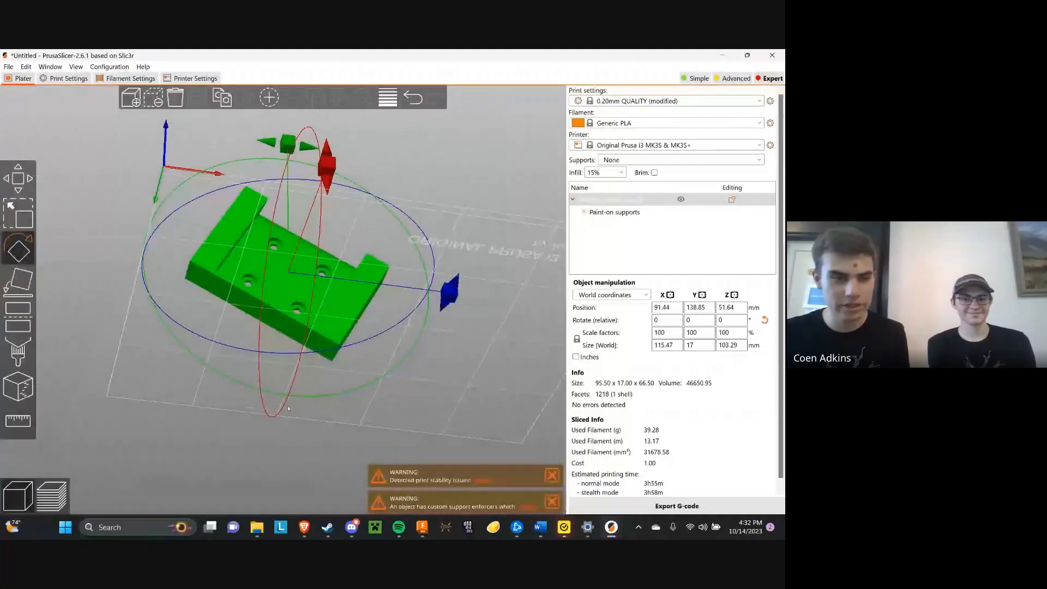
{"action": "key", "text": "f"}
{"action": "left_click", "coordinate": [285, 332]}
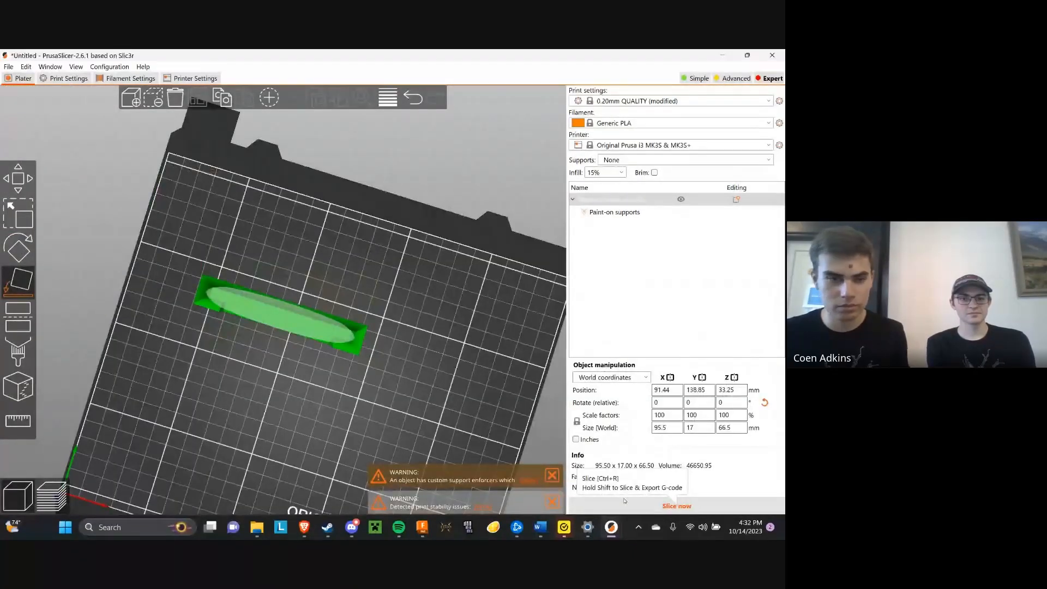
{"action": "left_click", "coordinate": [624, 500]}
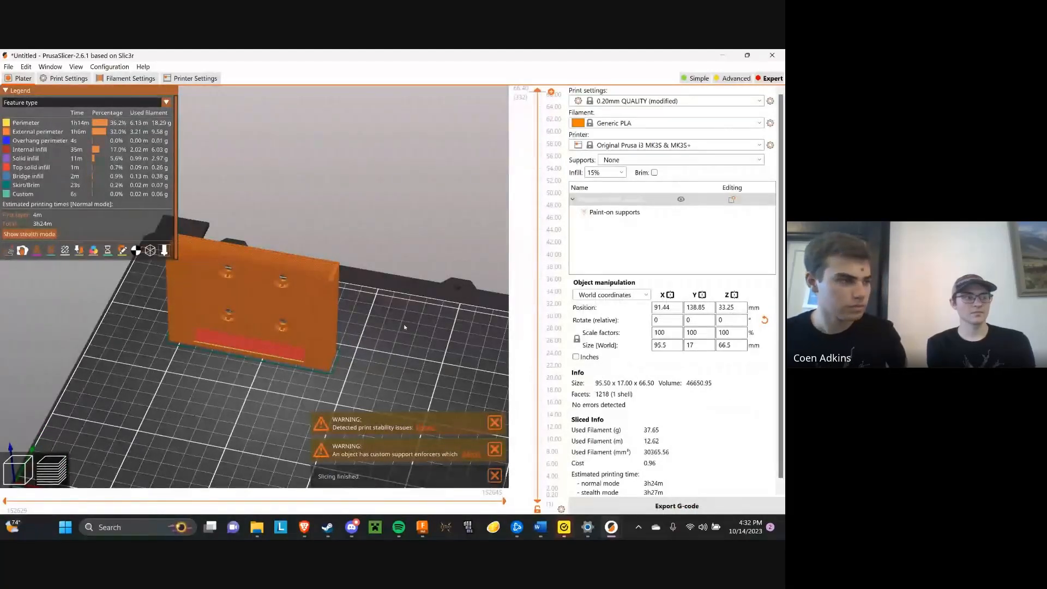